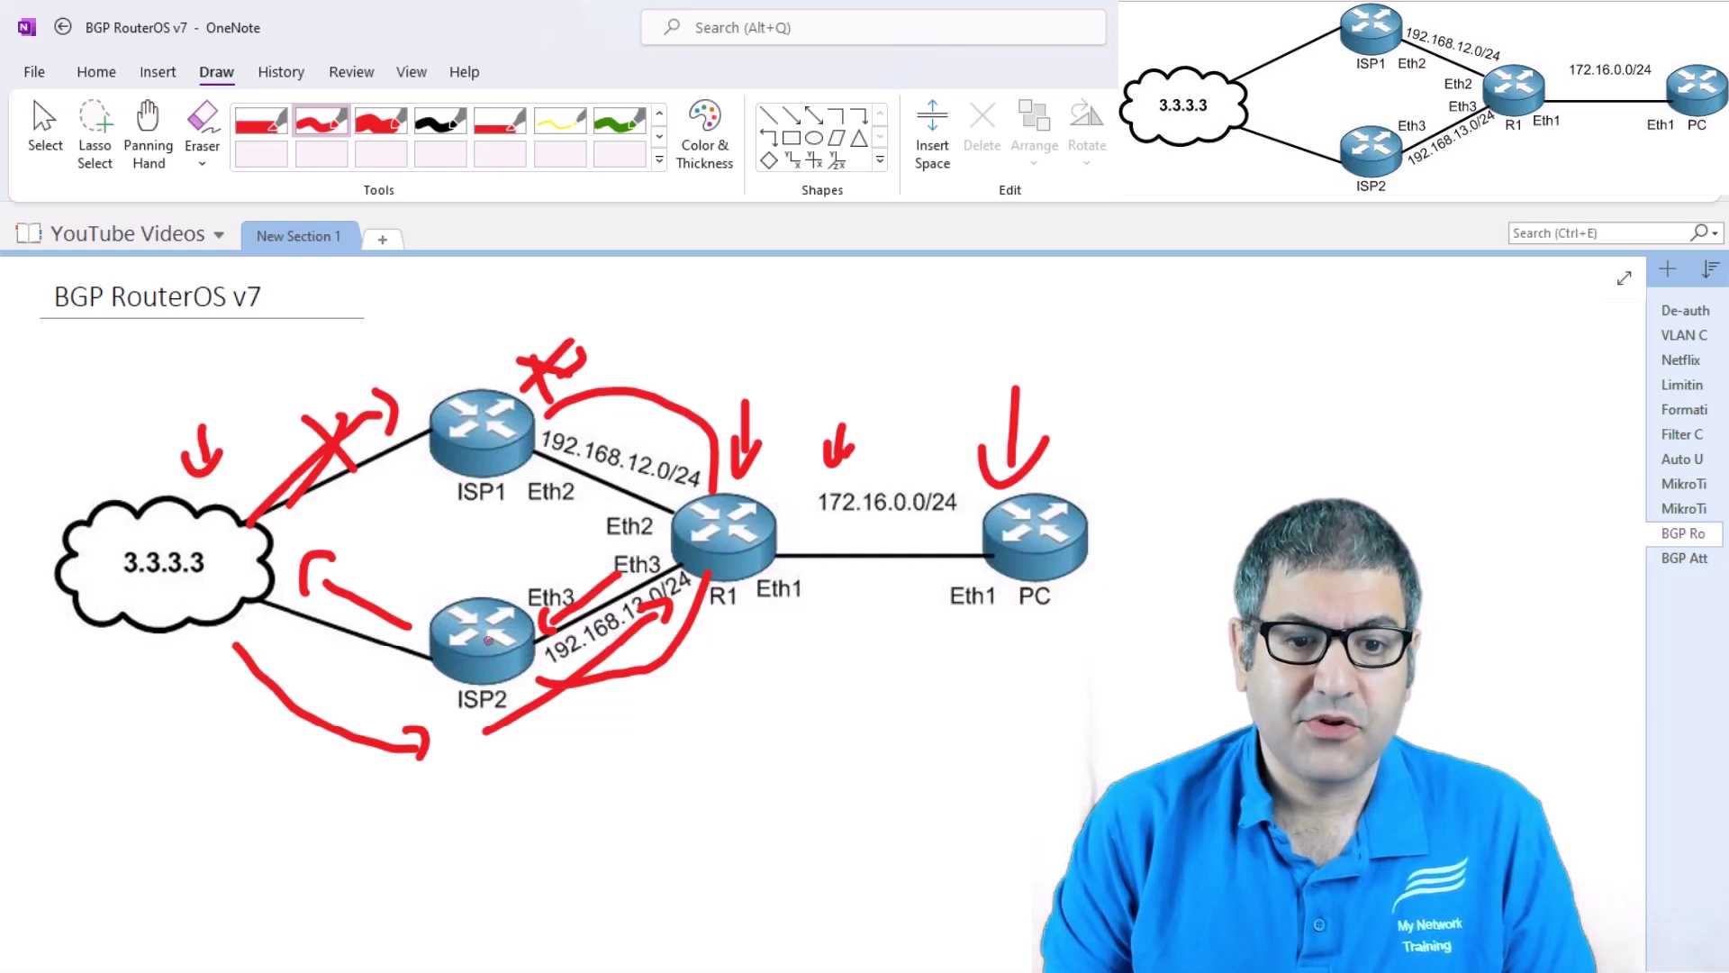
- Draw a red ink stroke from ISP1 down to ISP2 on the OneNote BGP diagram
drag(483, 477, 484, 607)
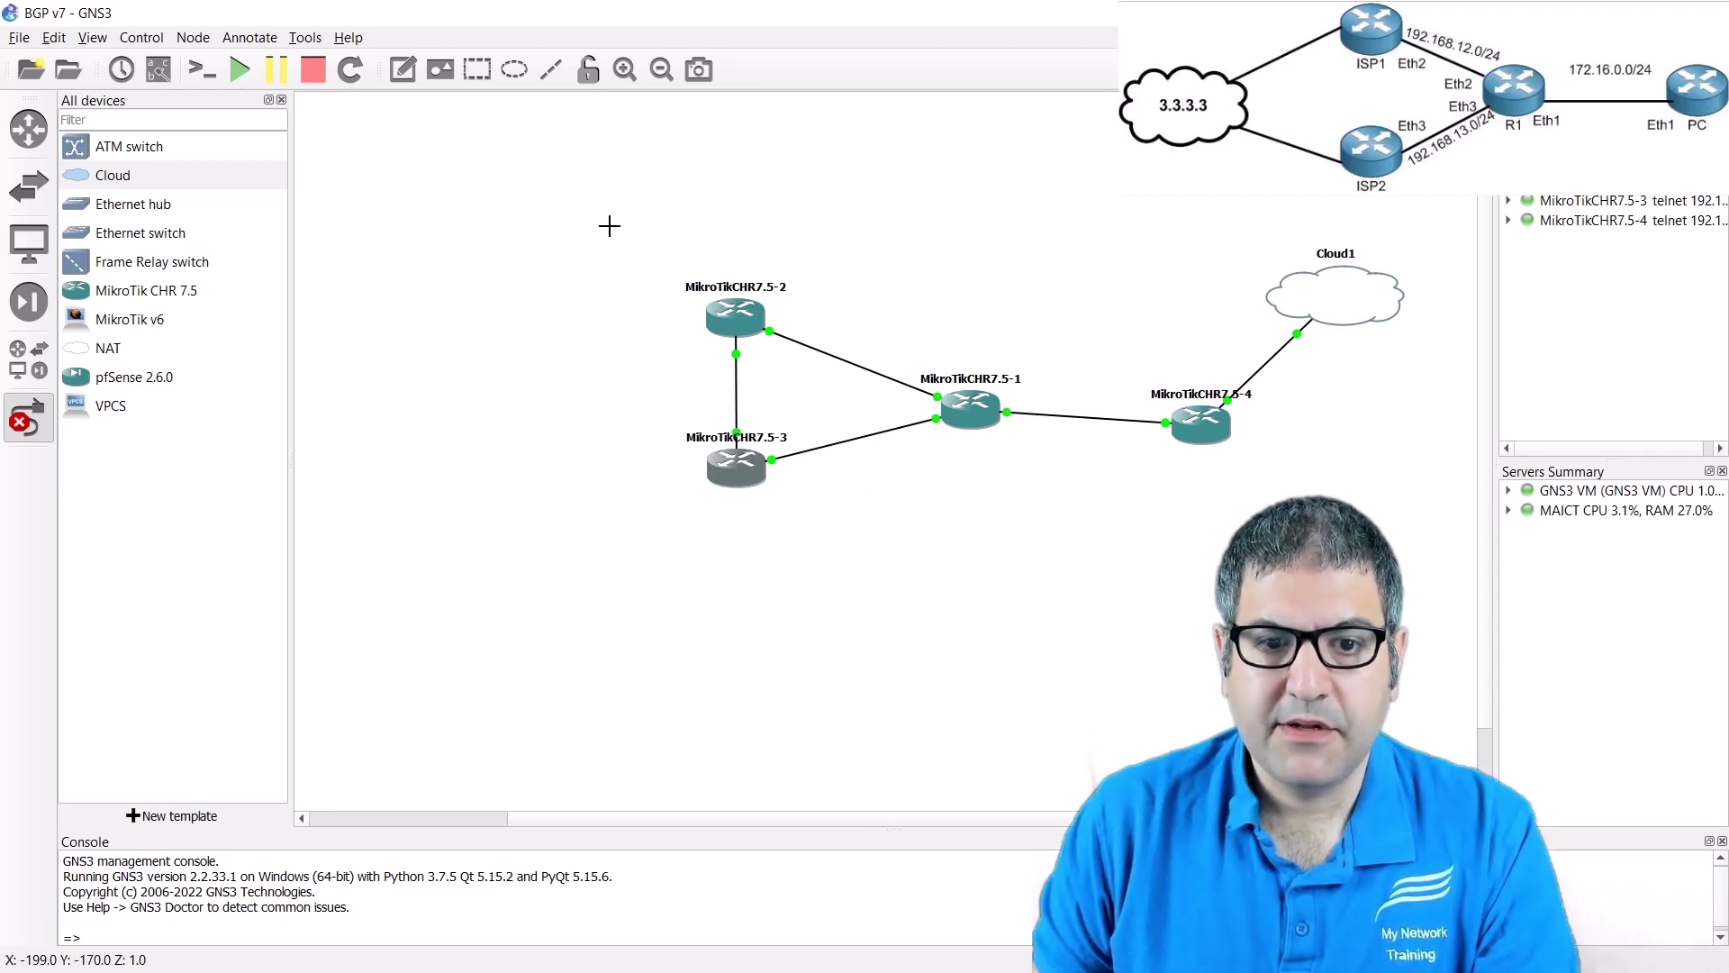
- Look over the GNS3 'BGP v7' router topology, then return to R1's WinBox Route List
scroll(637, 336, up, 1)
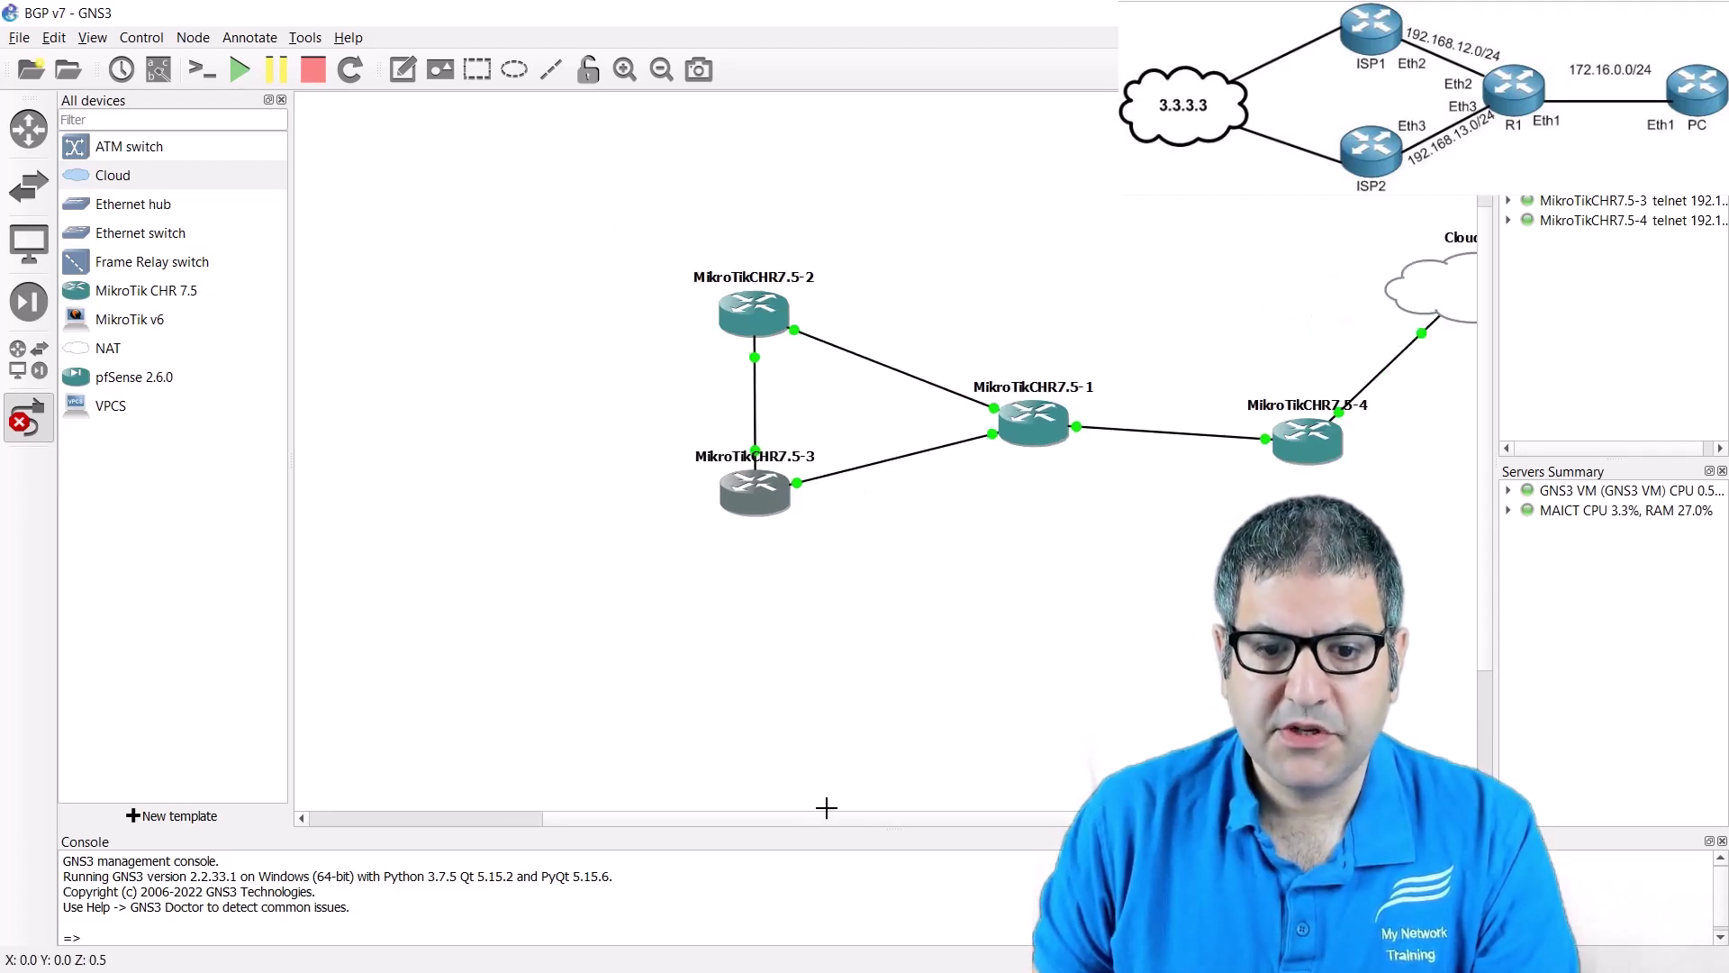
key(Escape)
drag(825, 819, 1001, 807)
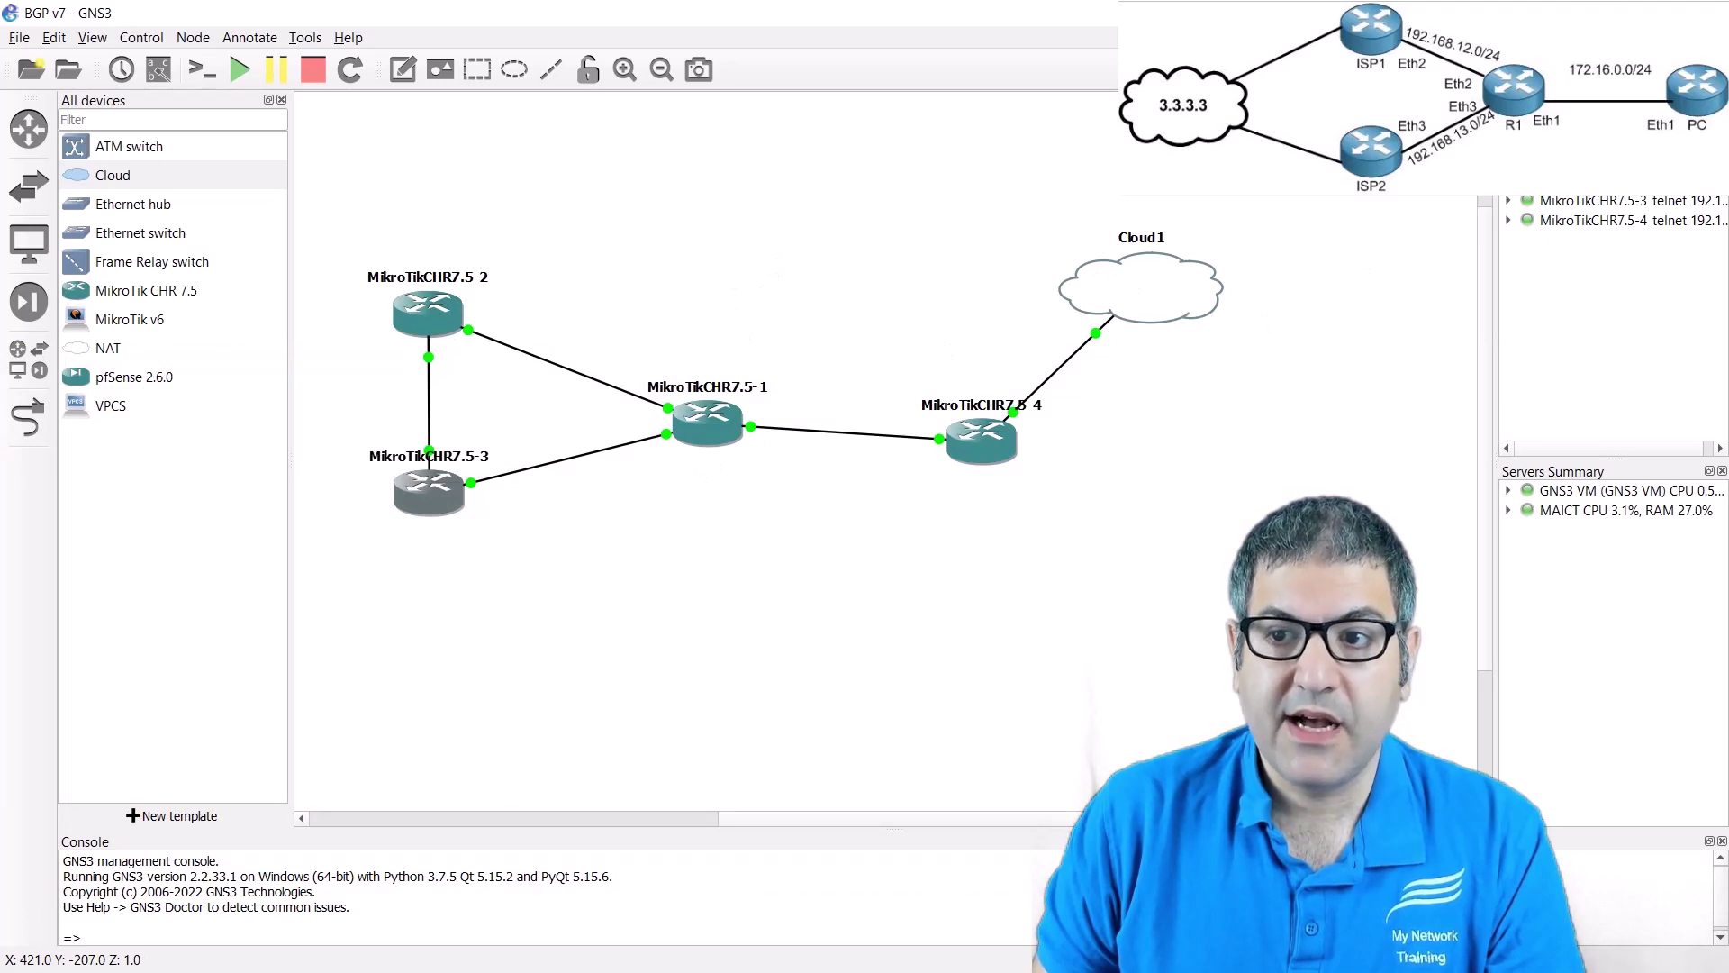
key(alt+Tab)
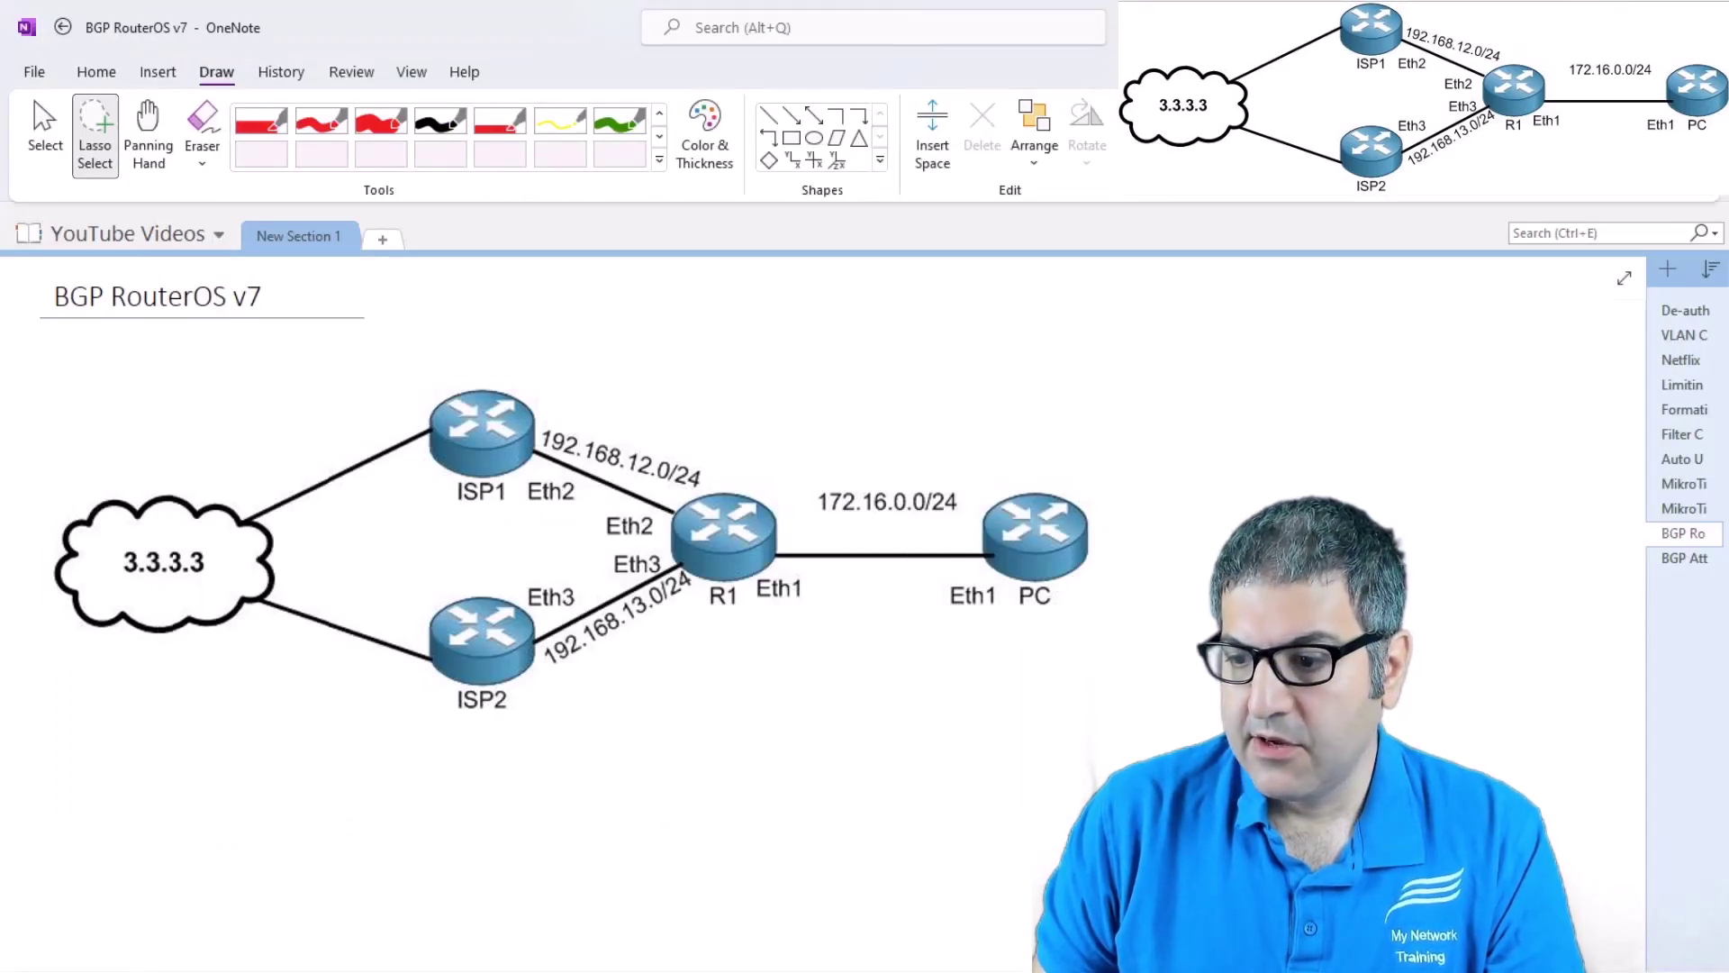
key(alt+Tab)
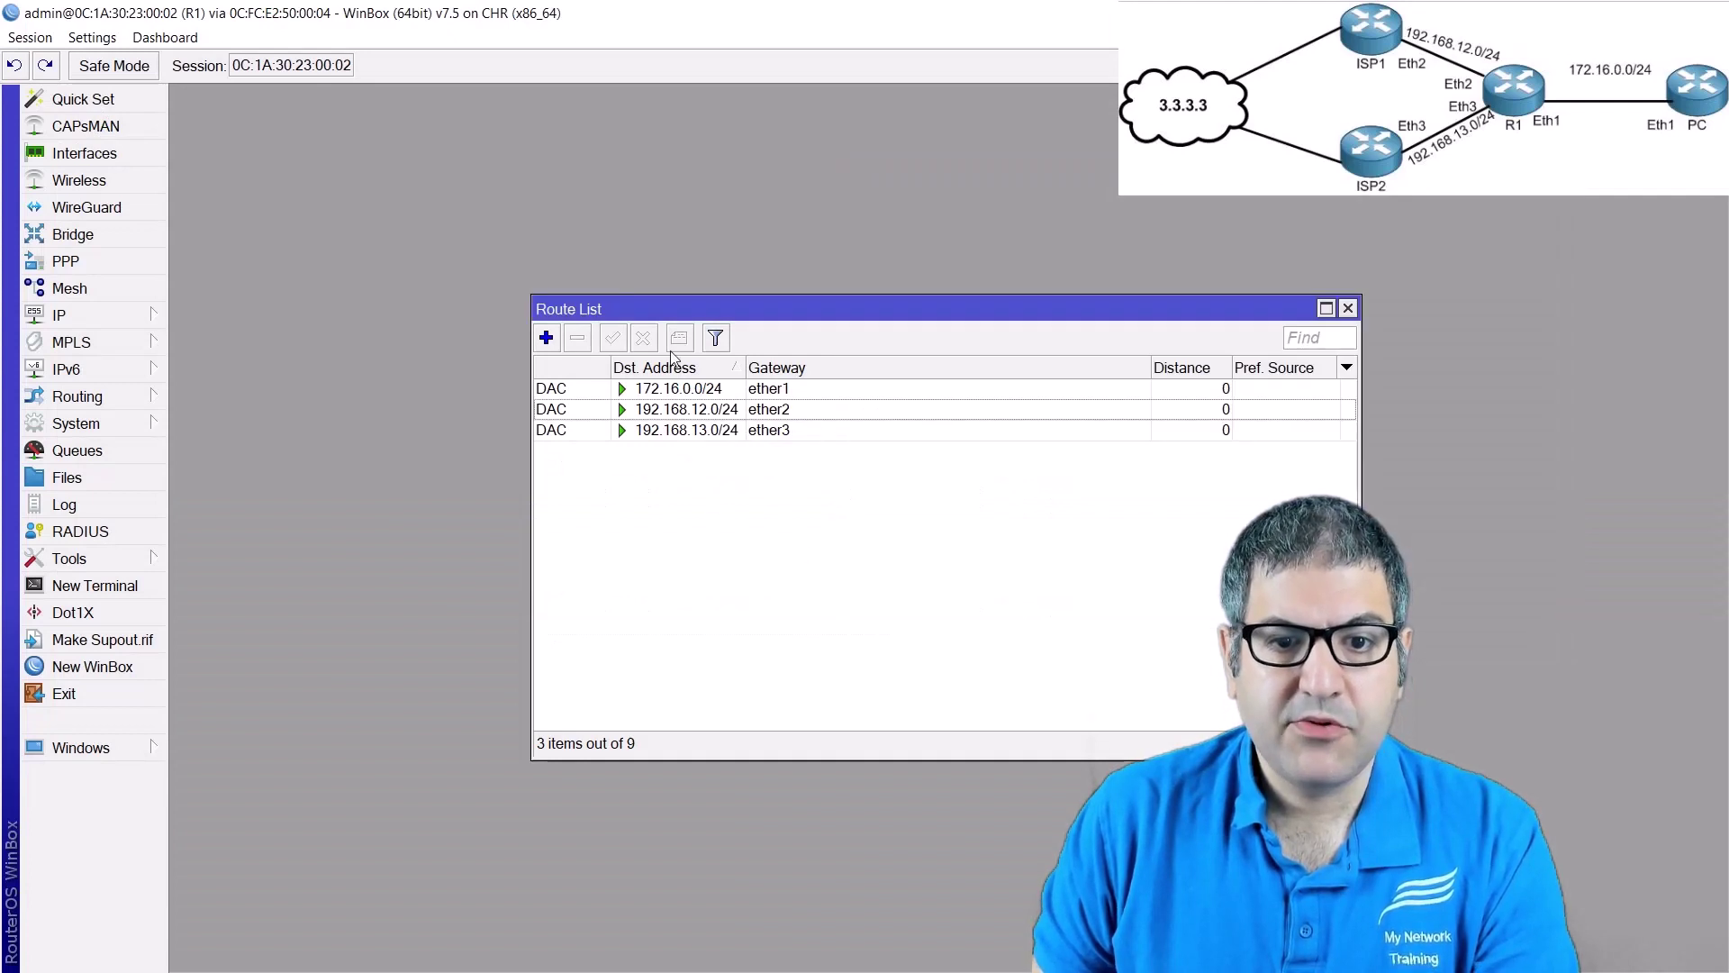
- Review R1's connected routes 172.16.0.0/24, 192.168.12.0/24 and 192.168.13.0/24, then close the list
drag(701, 305, 435, 230)
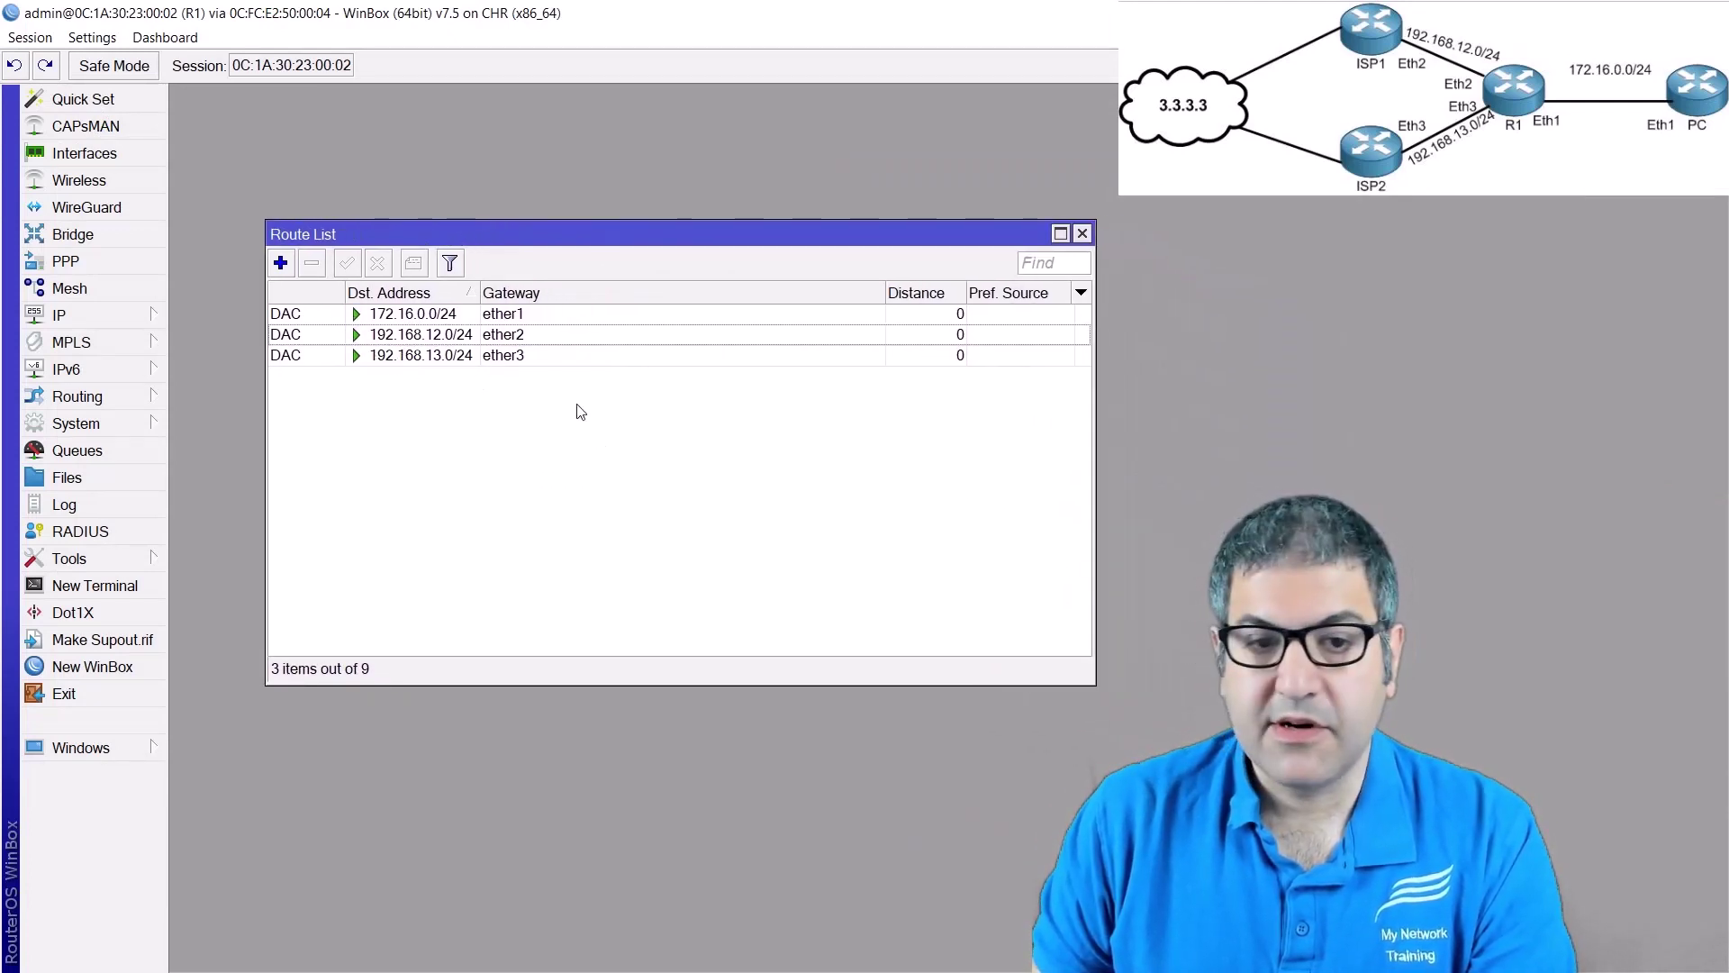
click(426, 320)
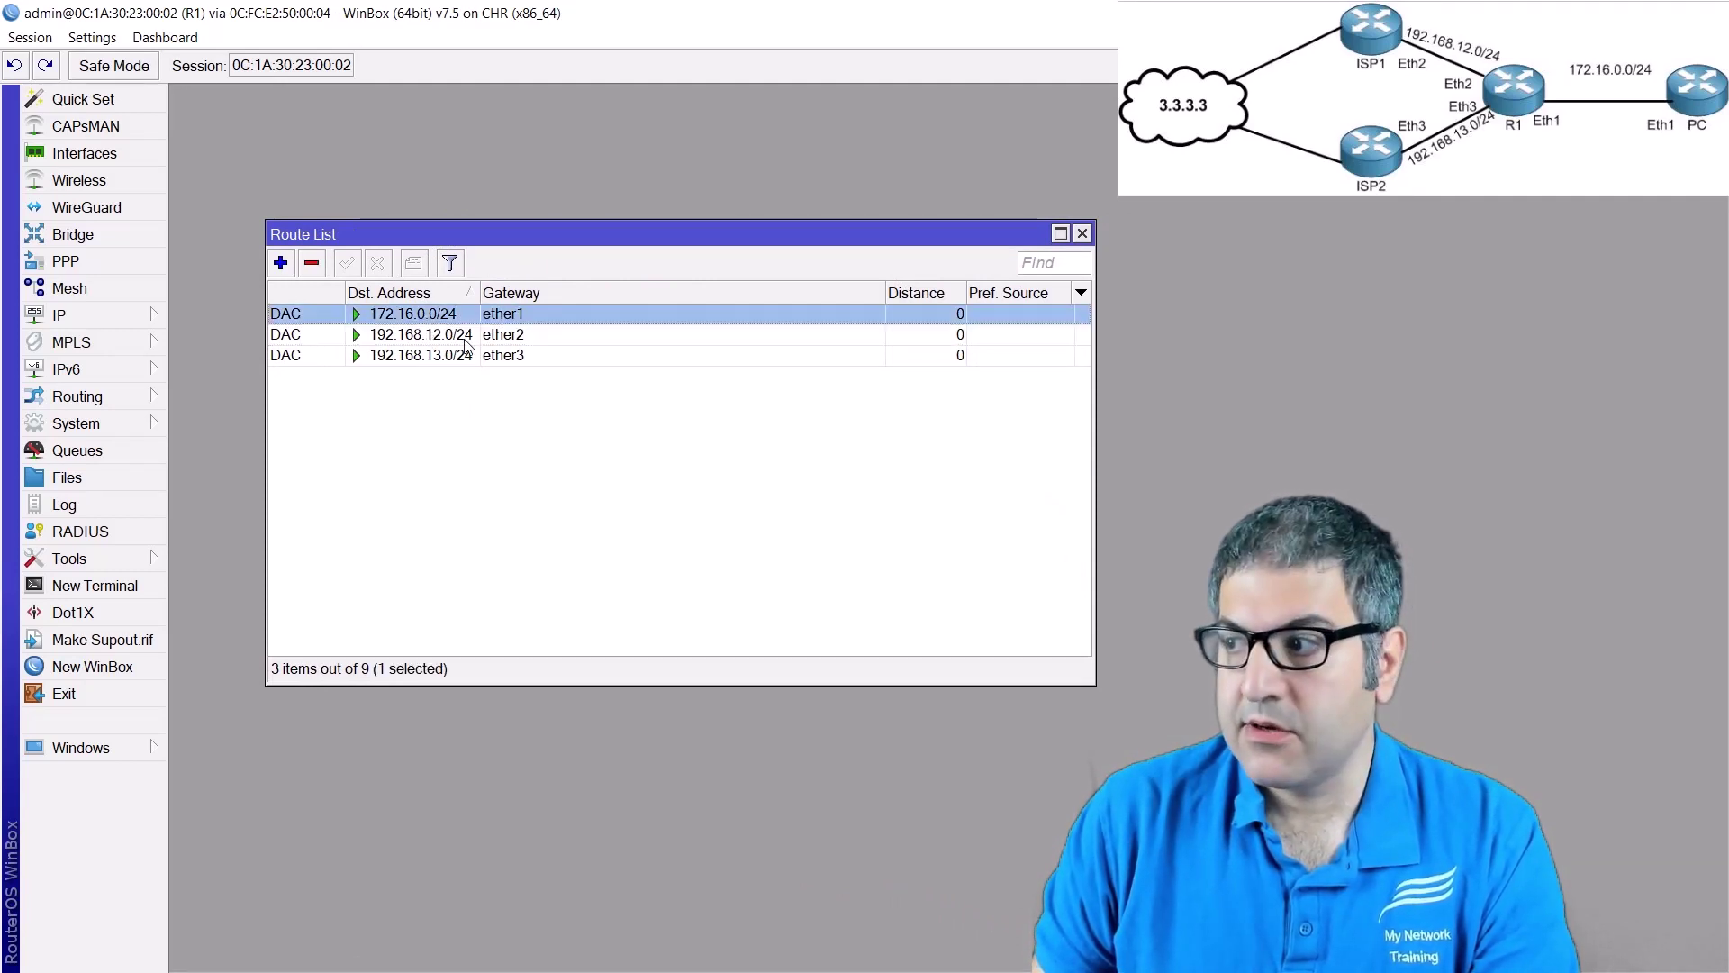
click(417, 340)
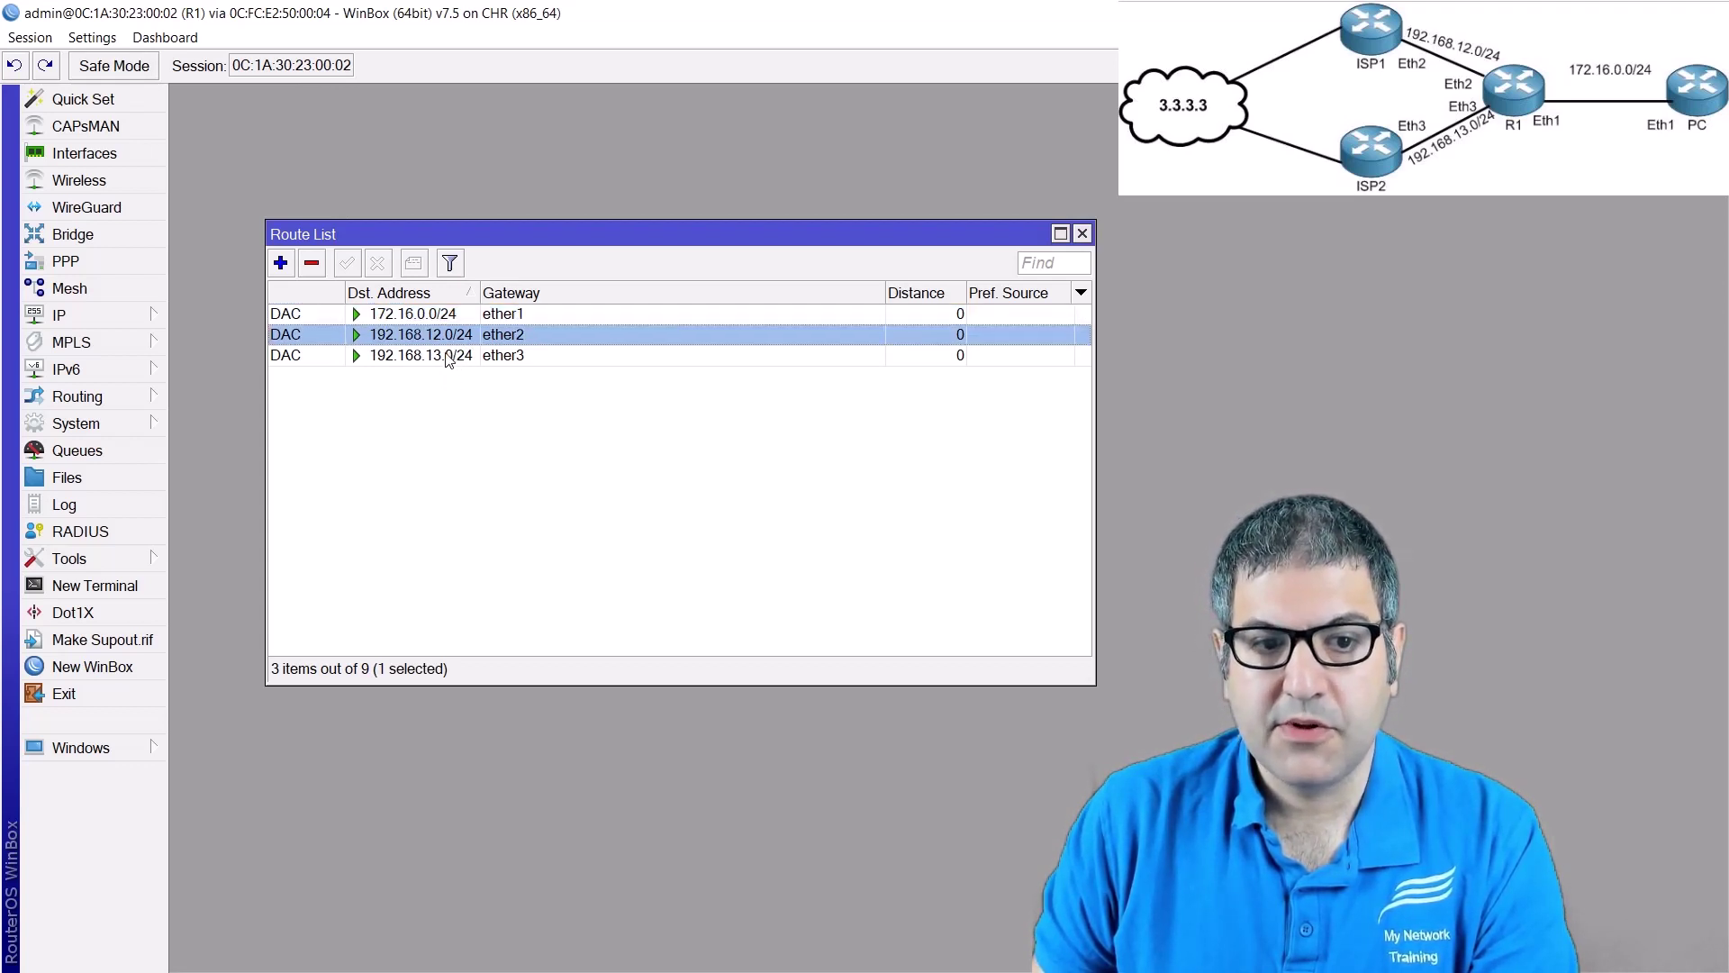
click(449, 358)
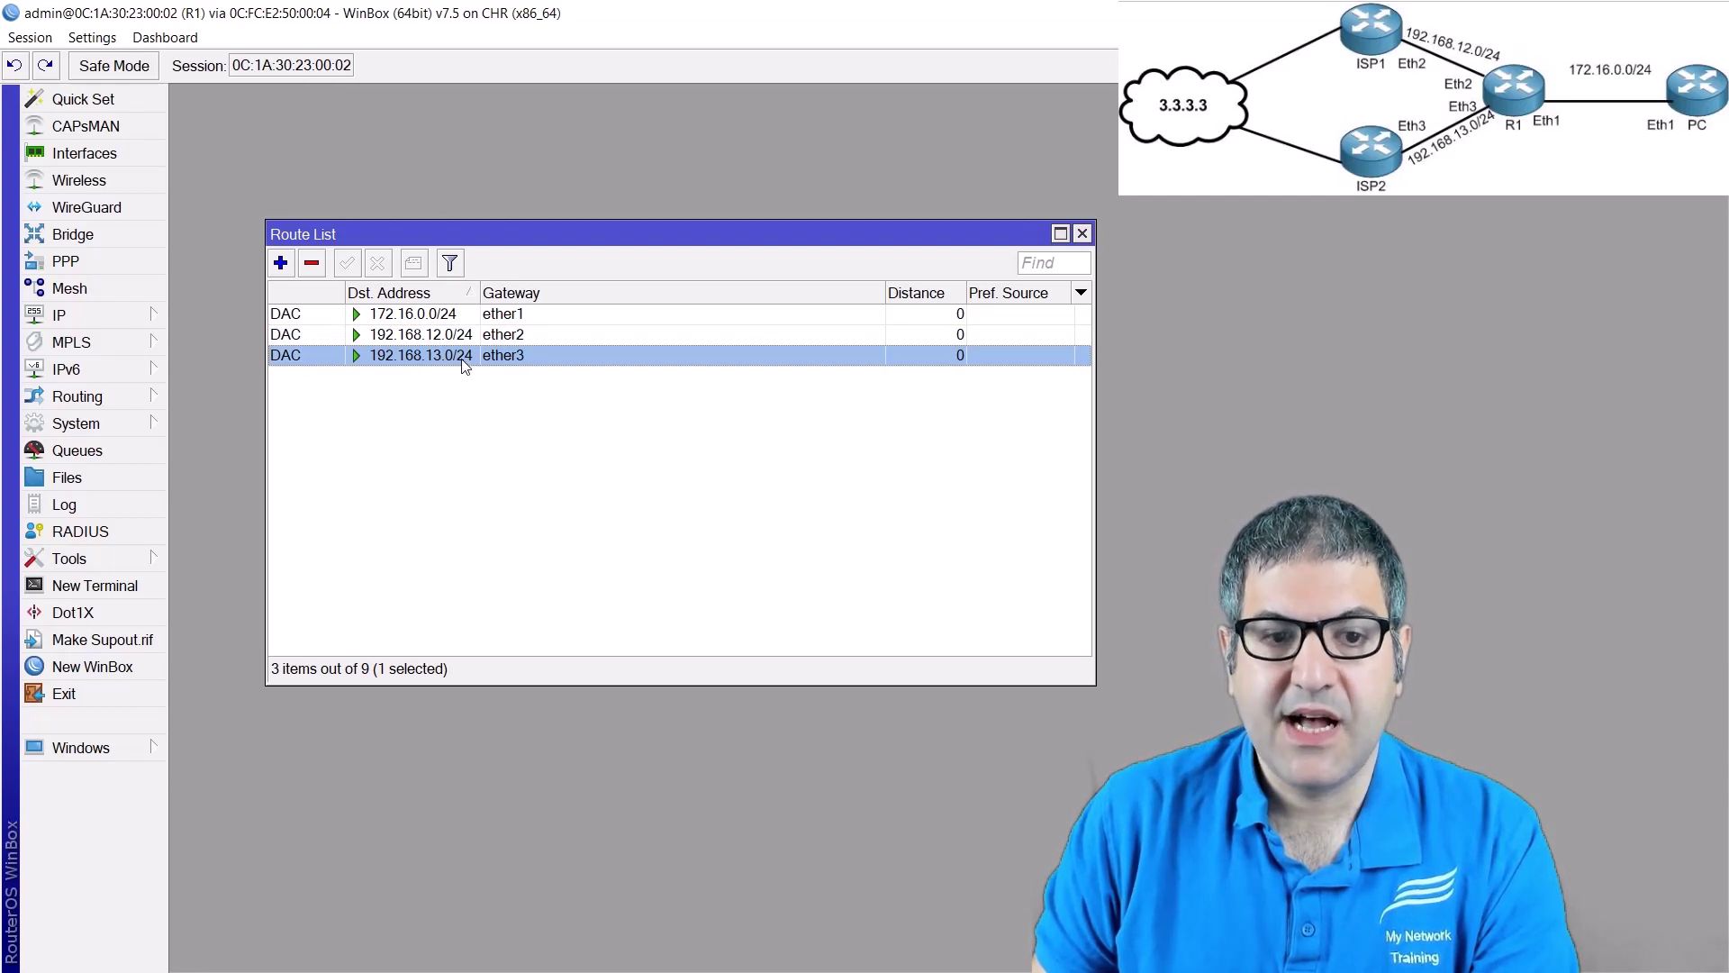
click(421, 434)
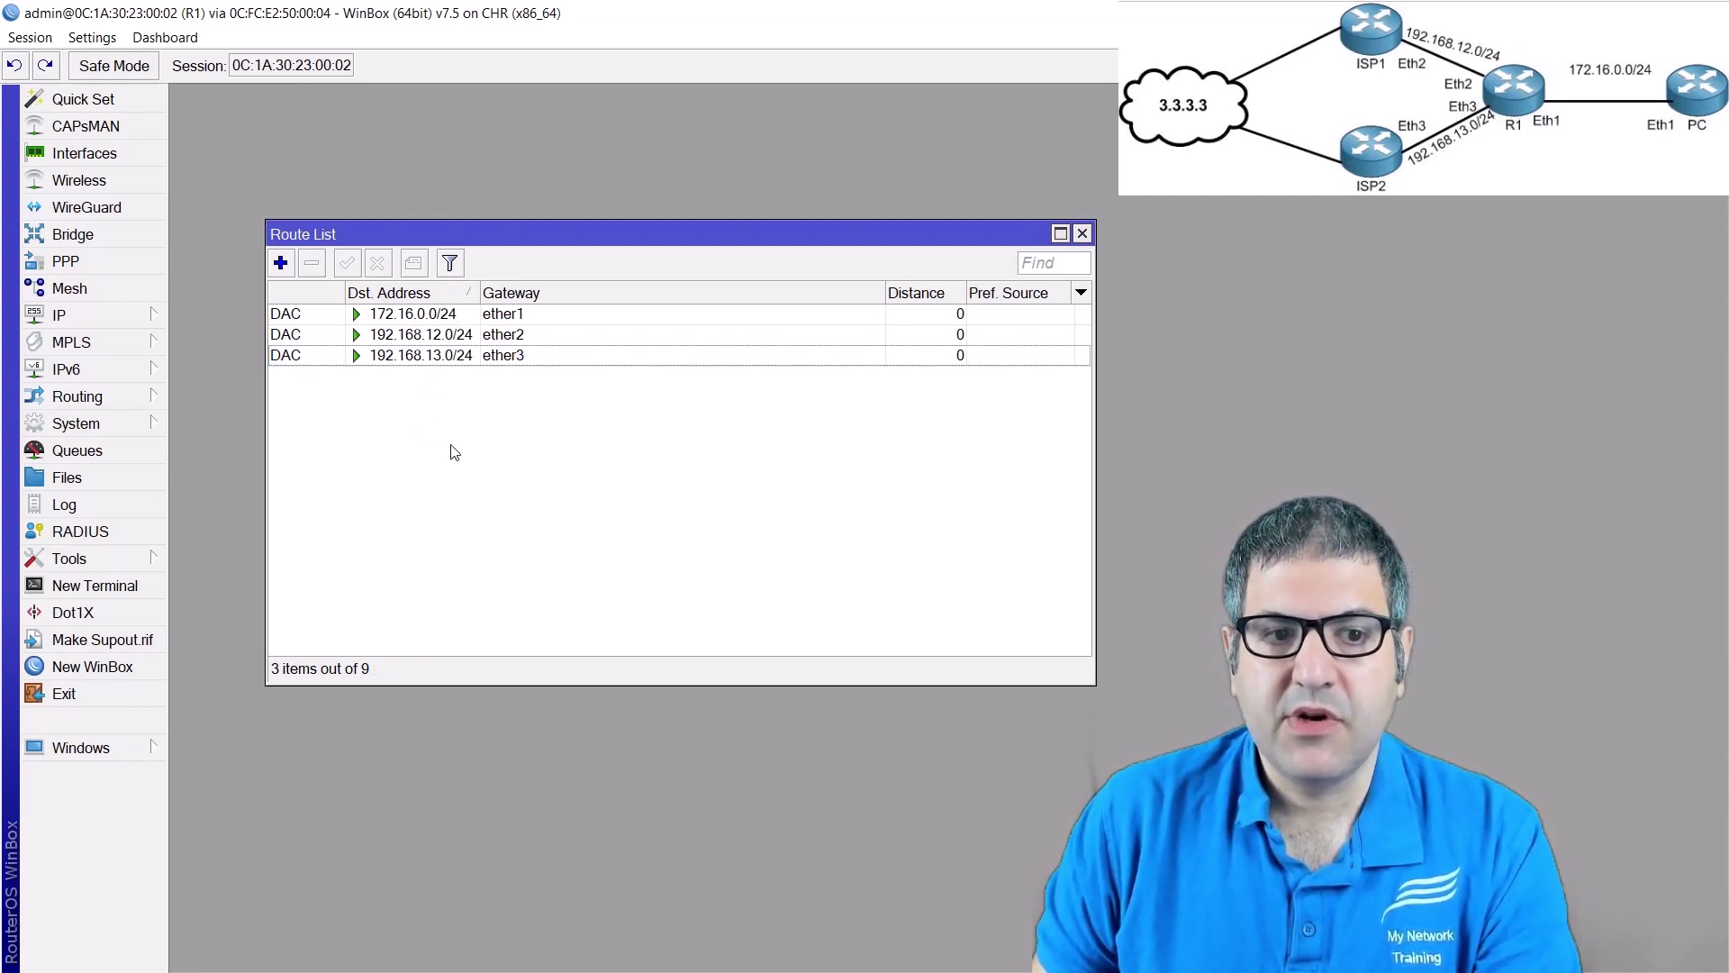
key(Escape)
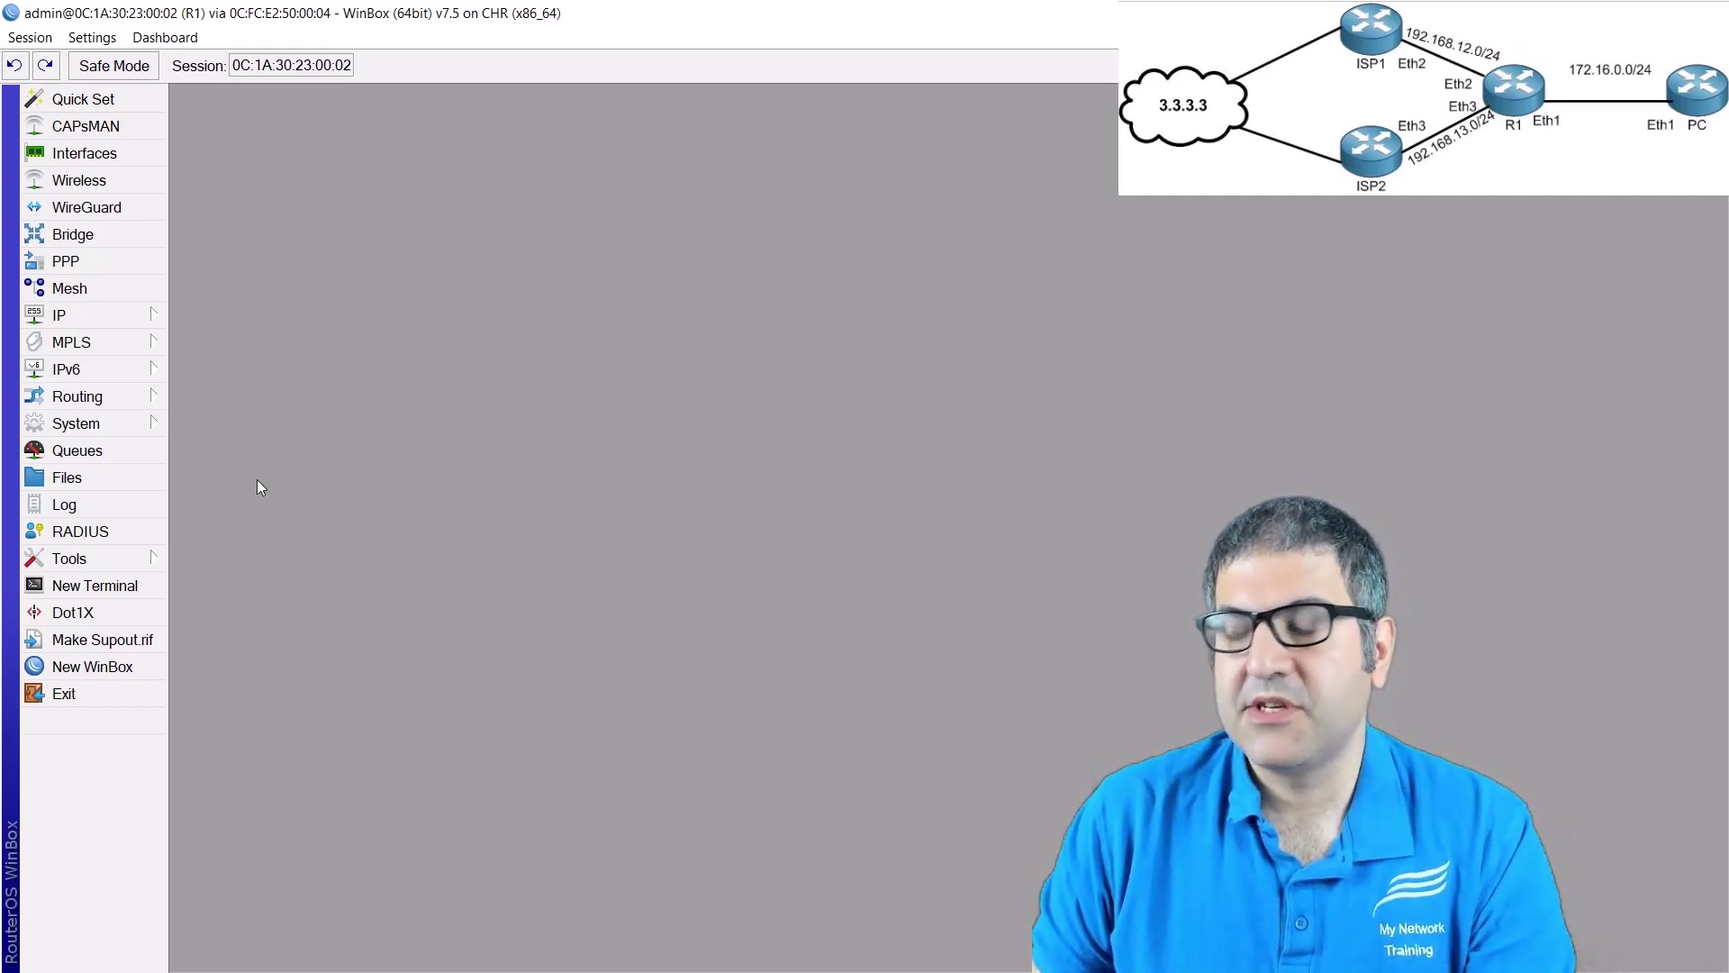
- In Routing > BGP Templates, change the default template's AS from 65535 to 1
click(135, 405)
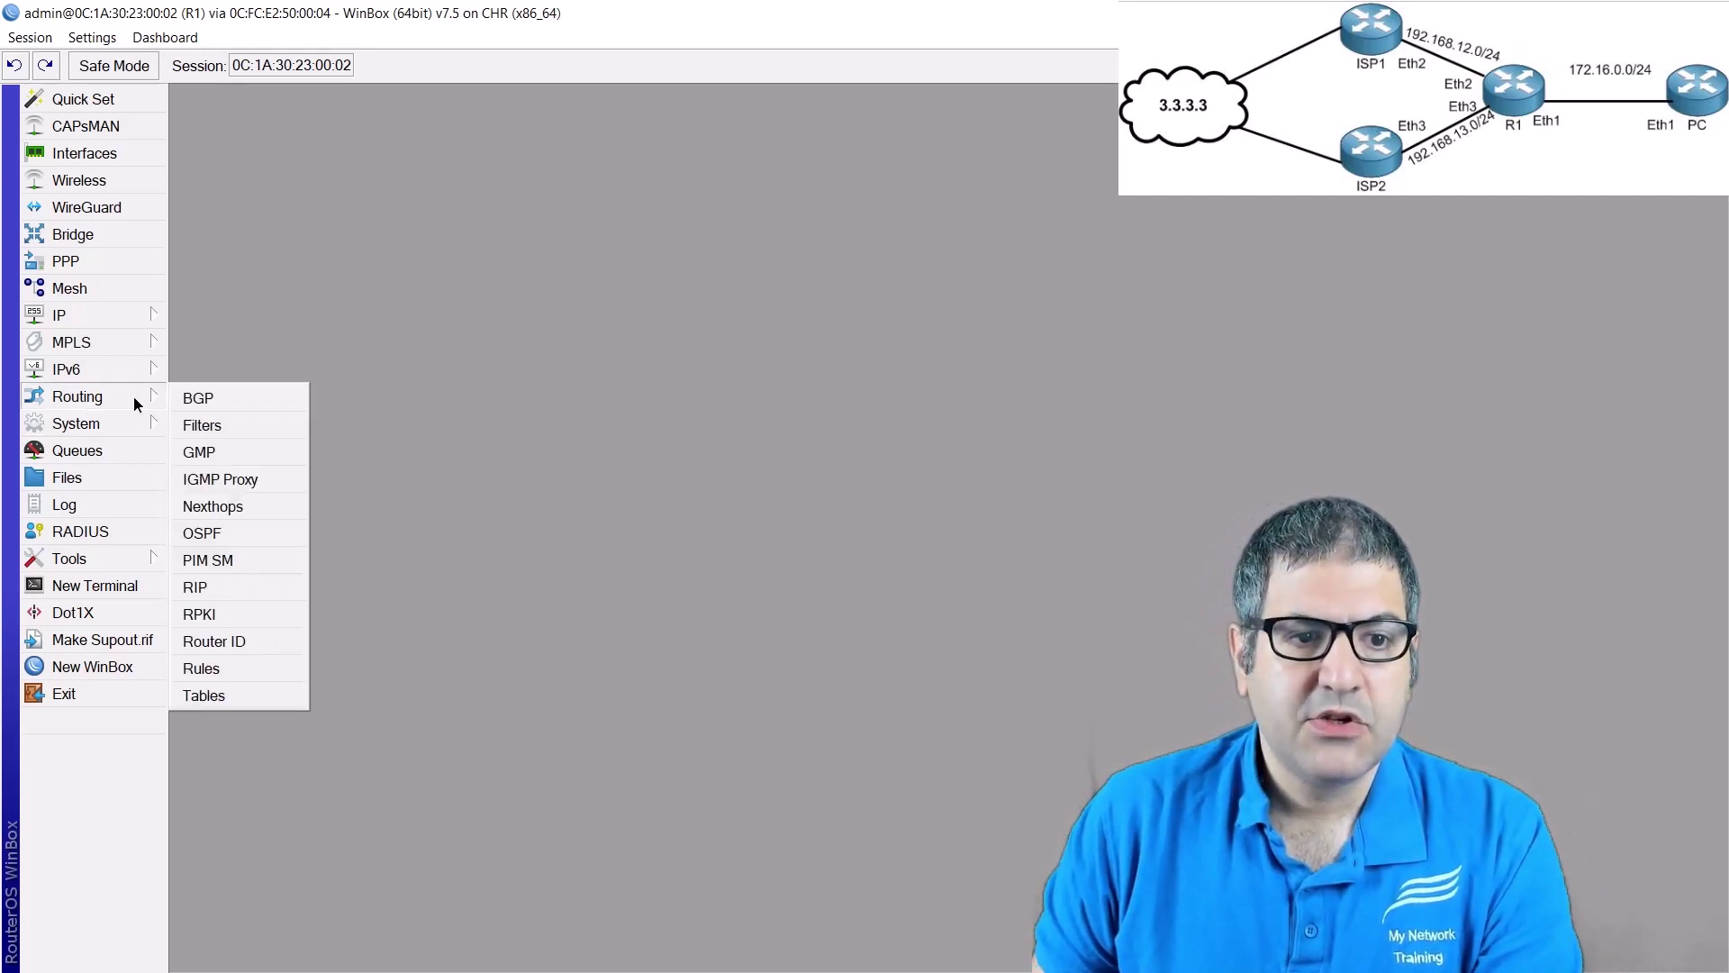
click(240, 398)
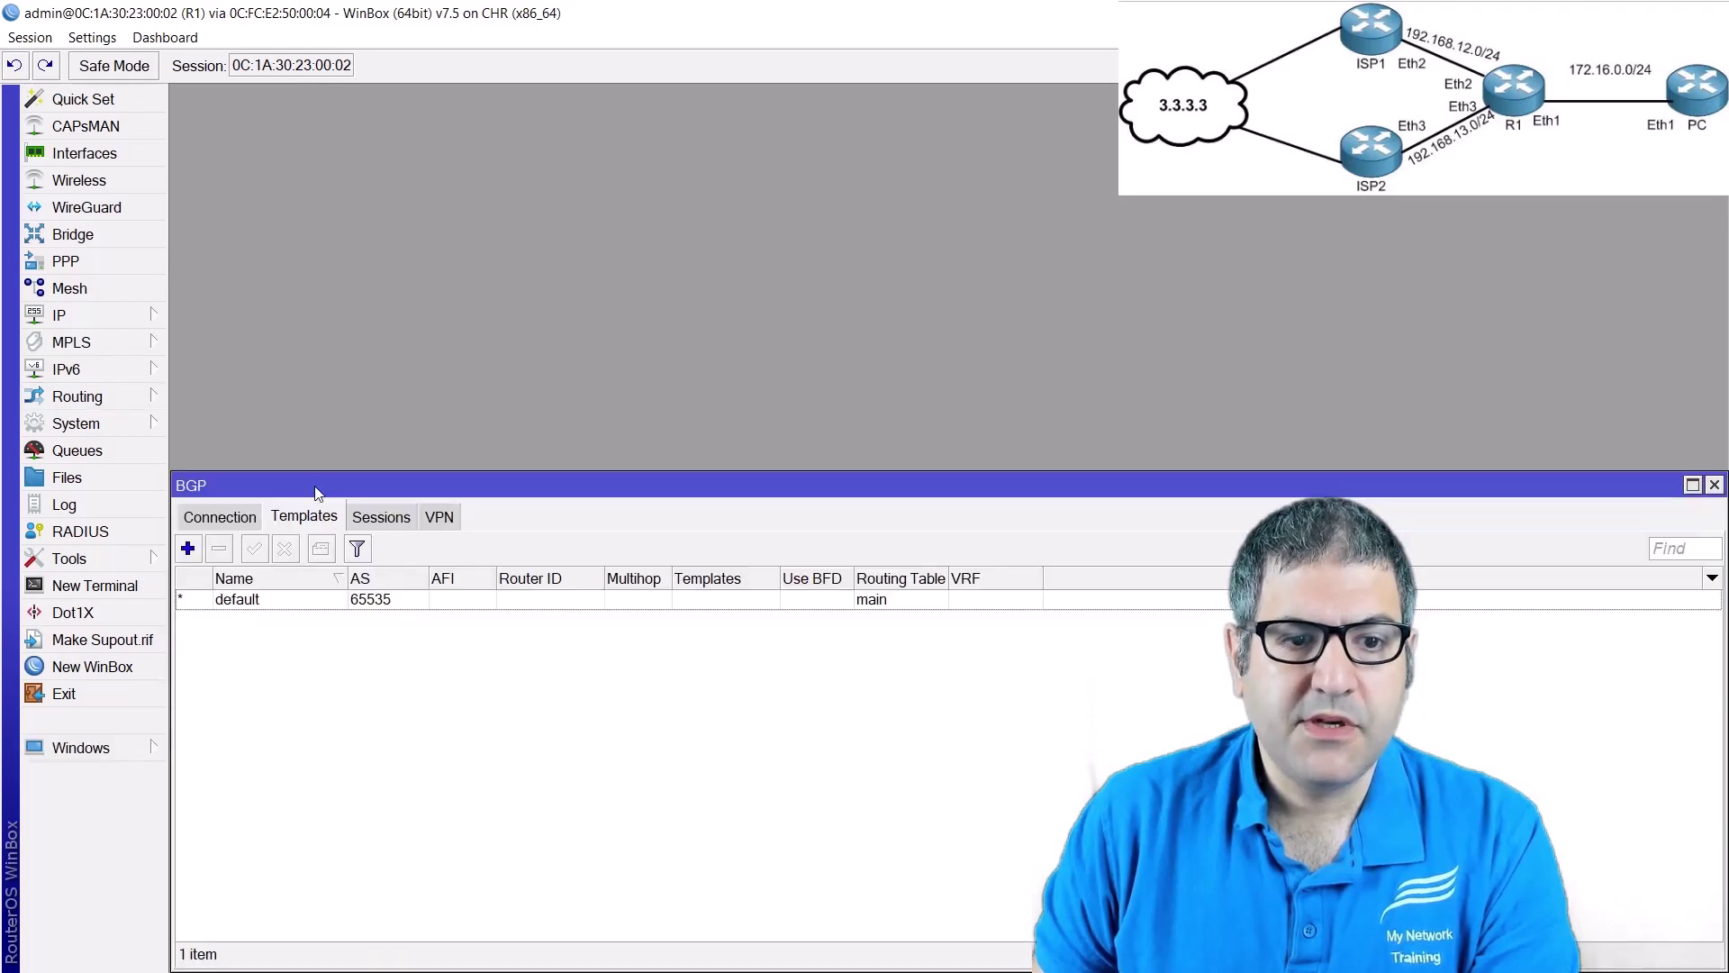
drag(317, 492, 347, 179)
click(290, 211)
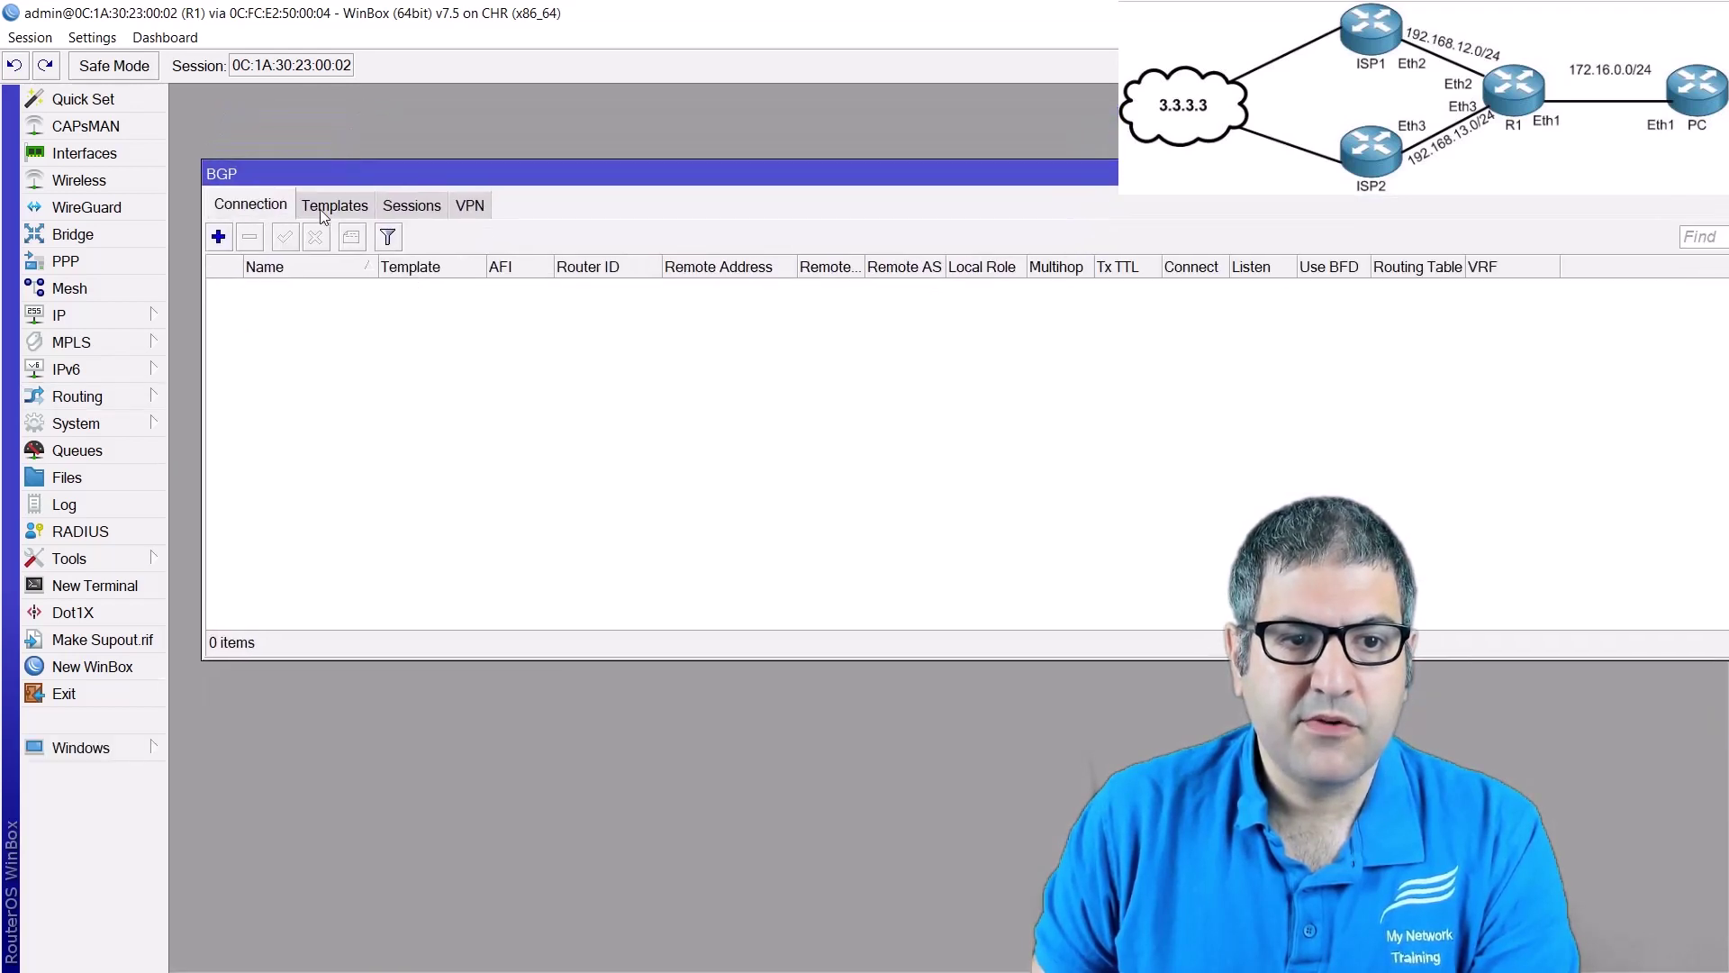
click(322, 215)
double_click(268, 289)
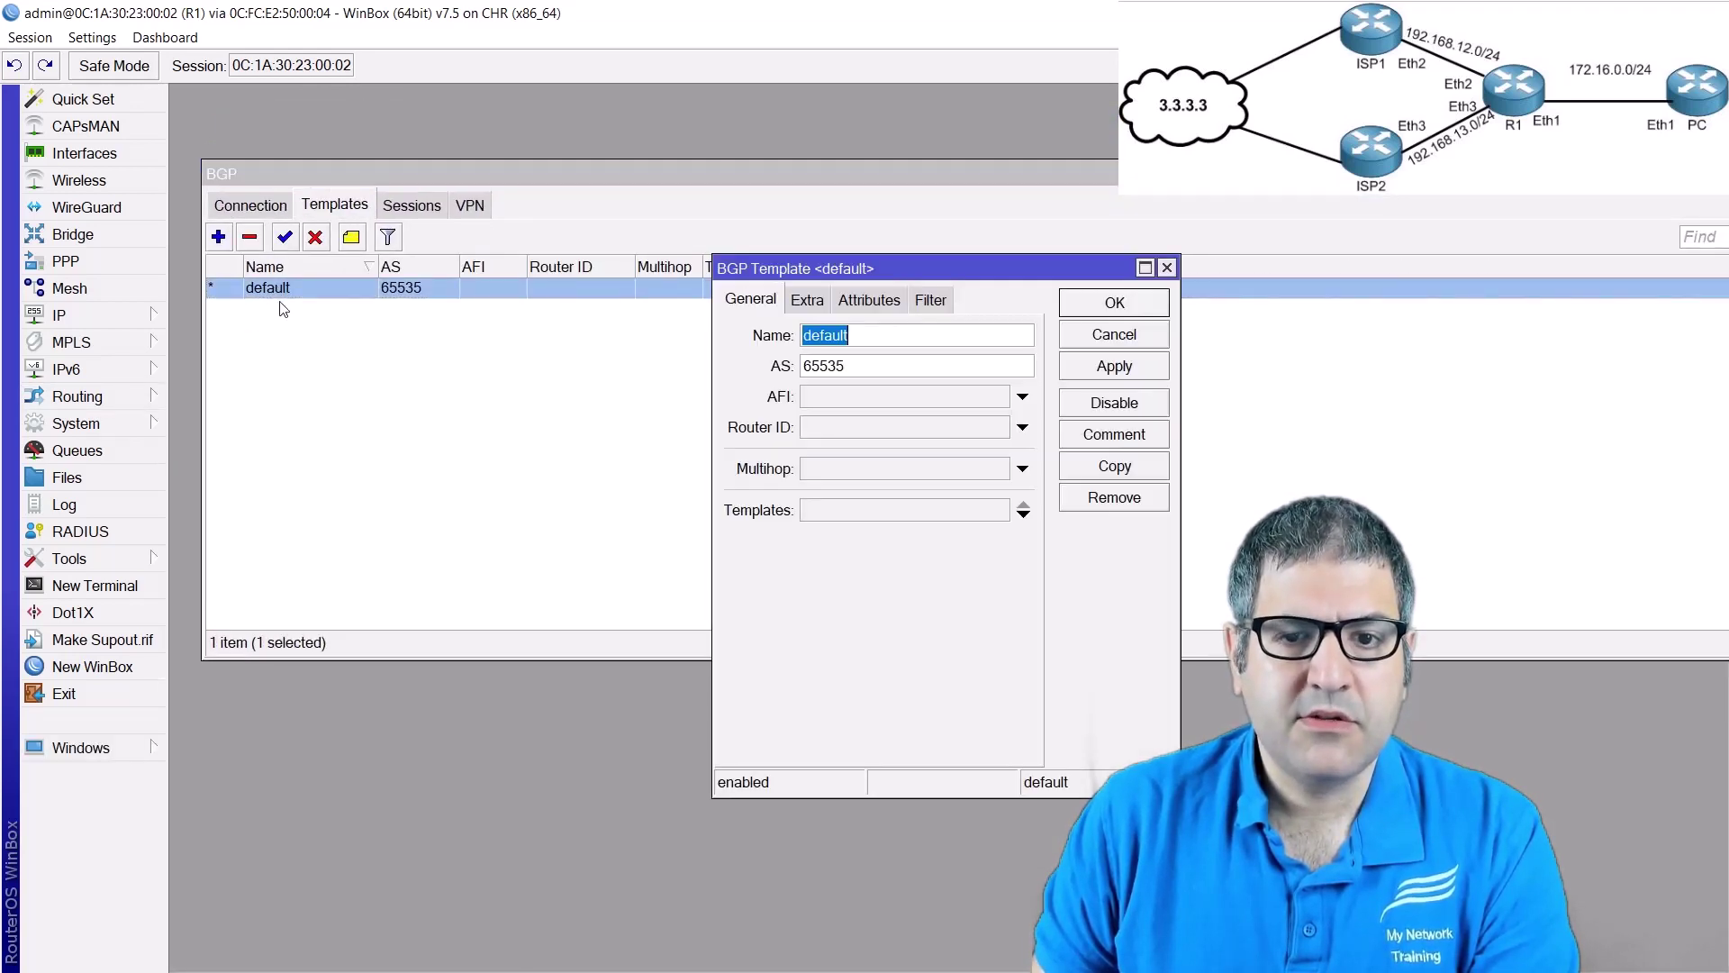
key(Tab)
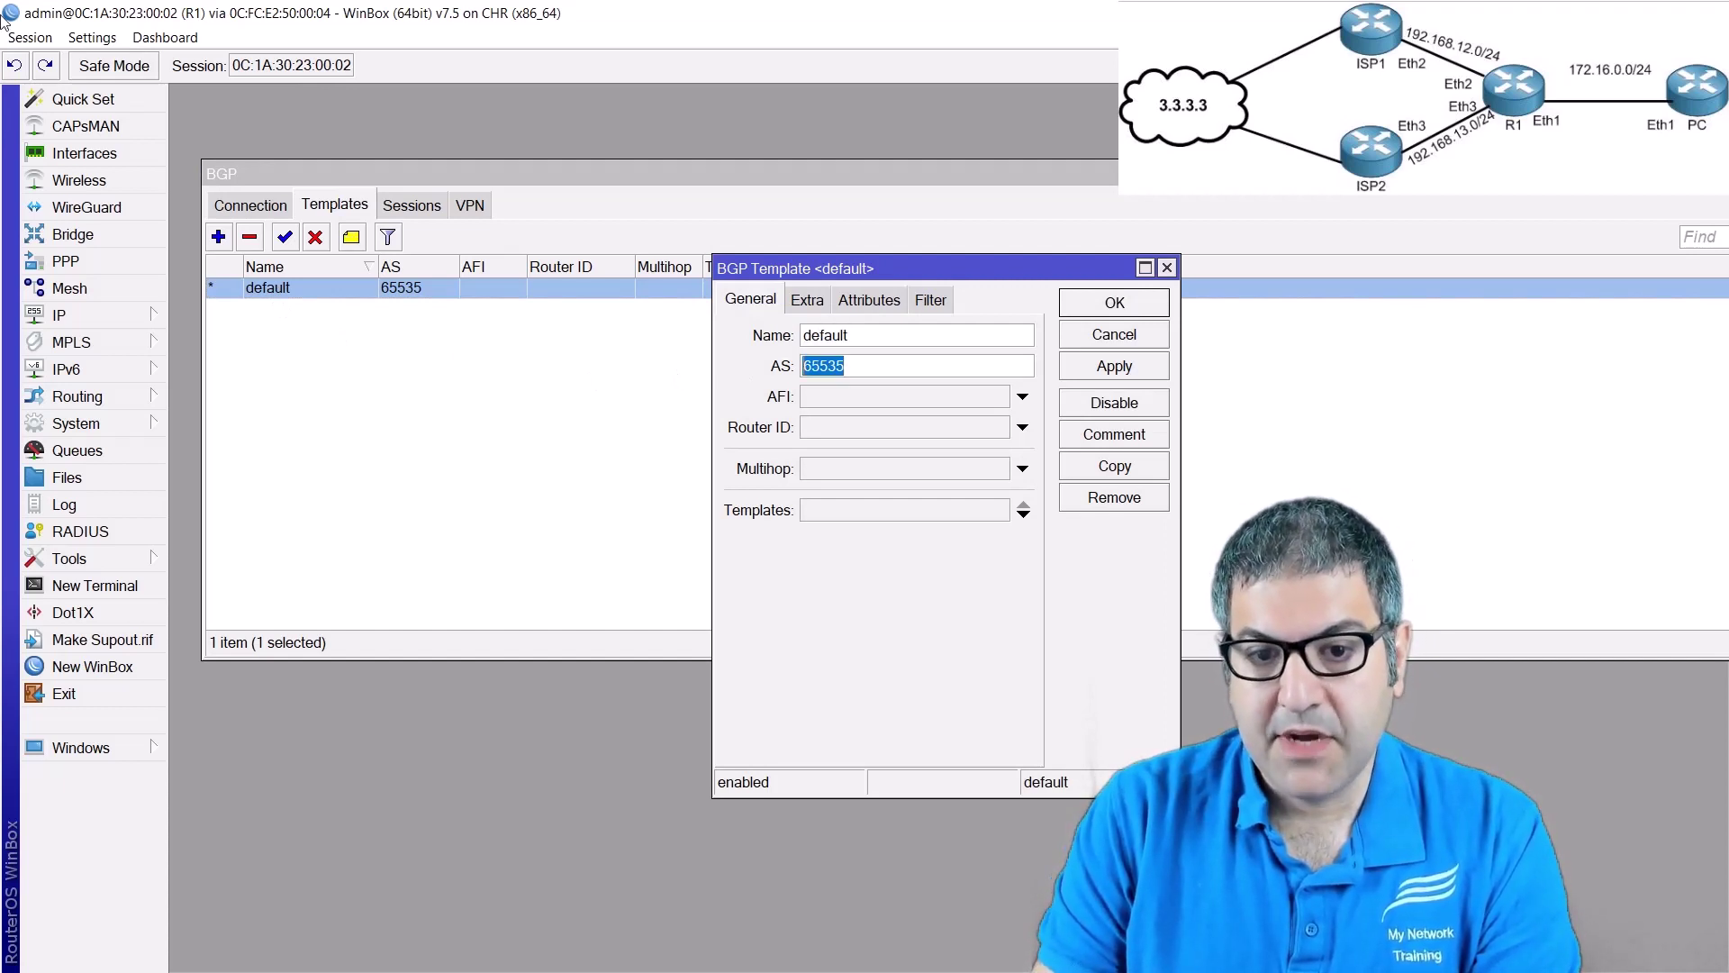
text(1)
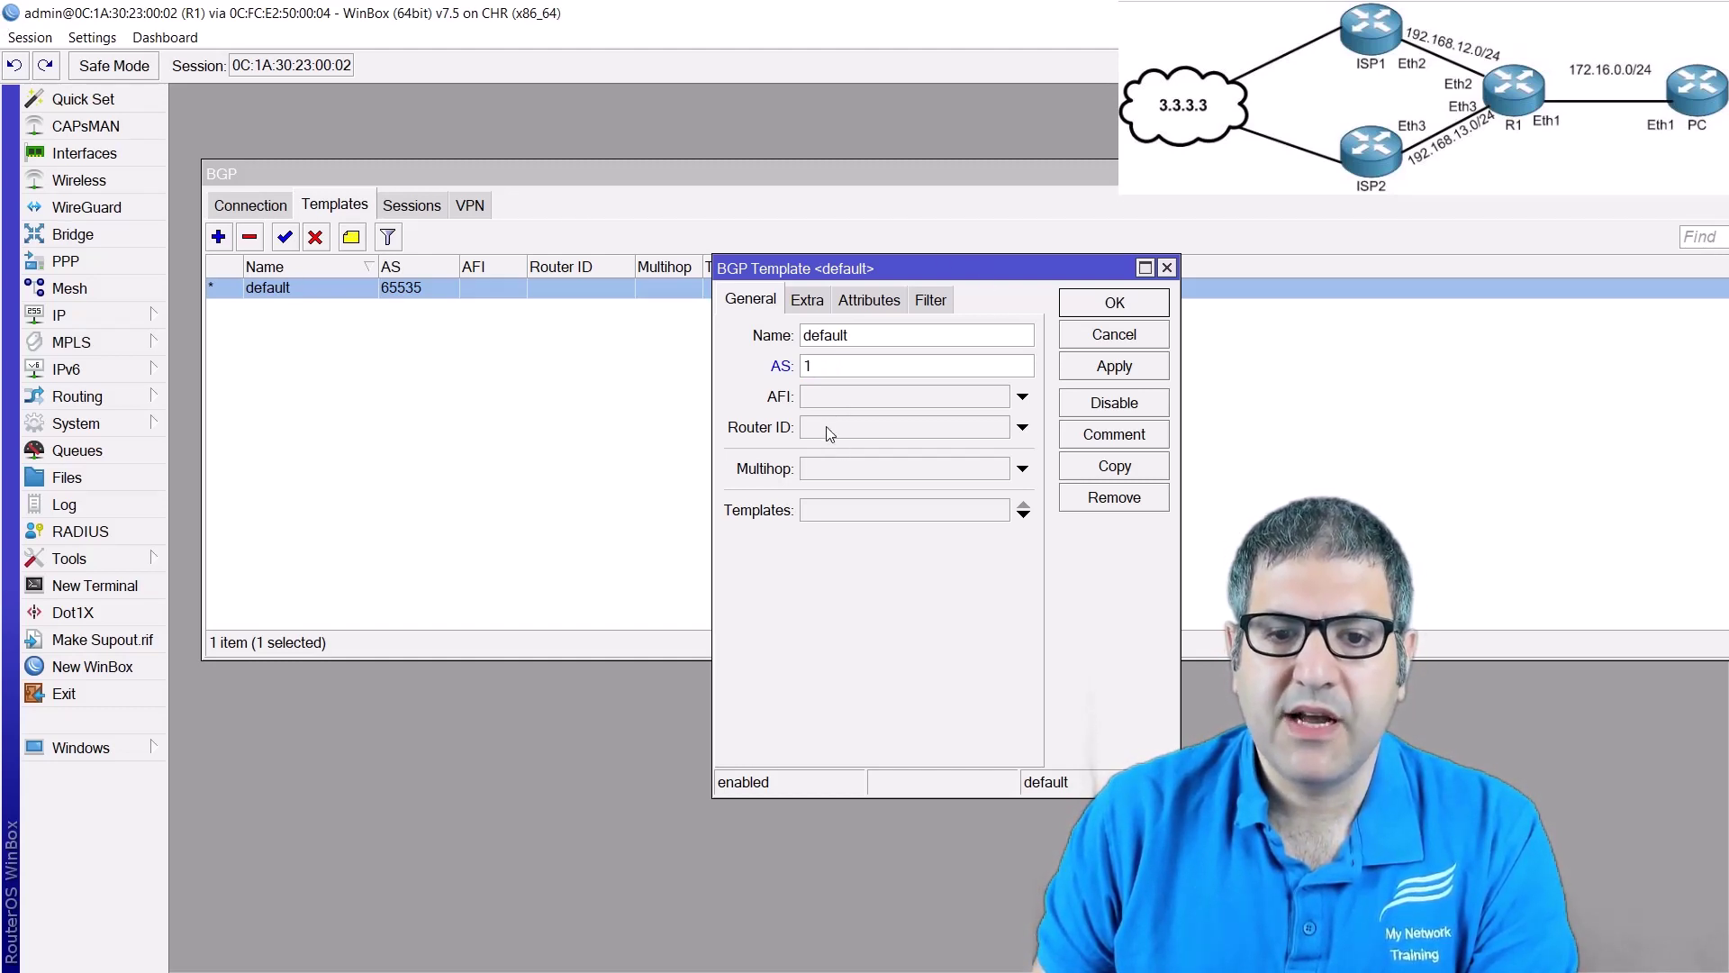
click(1133, 309)
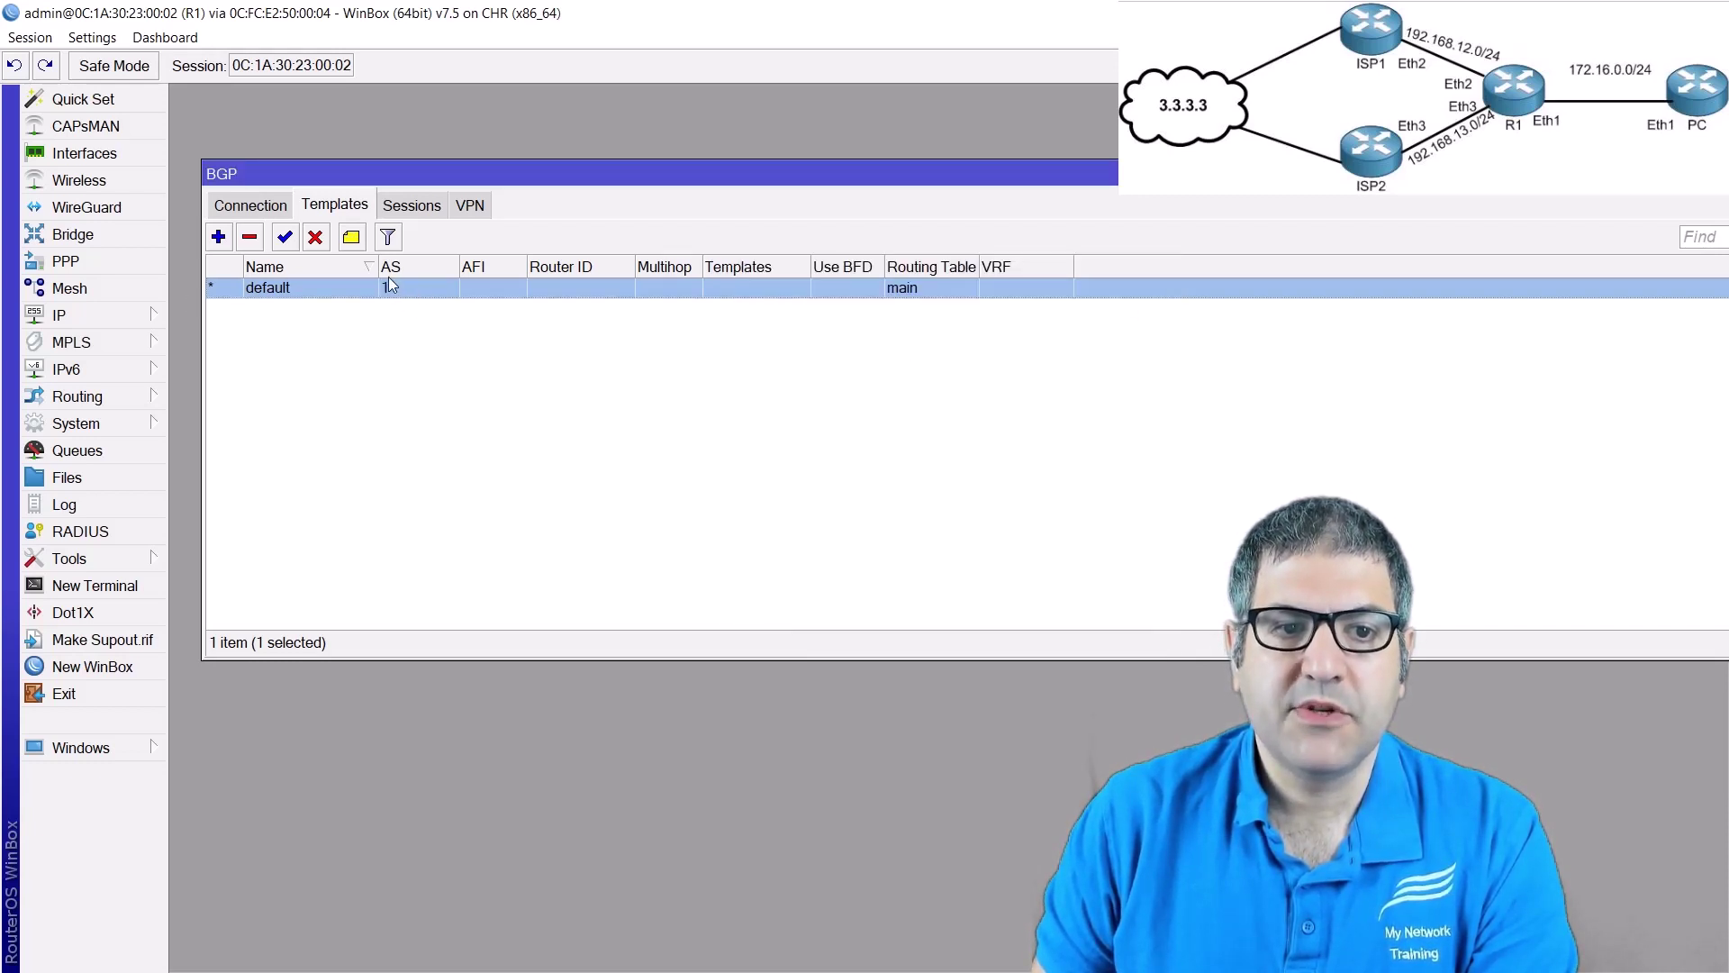
- Create a new BGP connection named to-ISP2 using the default template
click(252, 207)
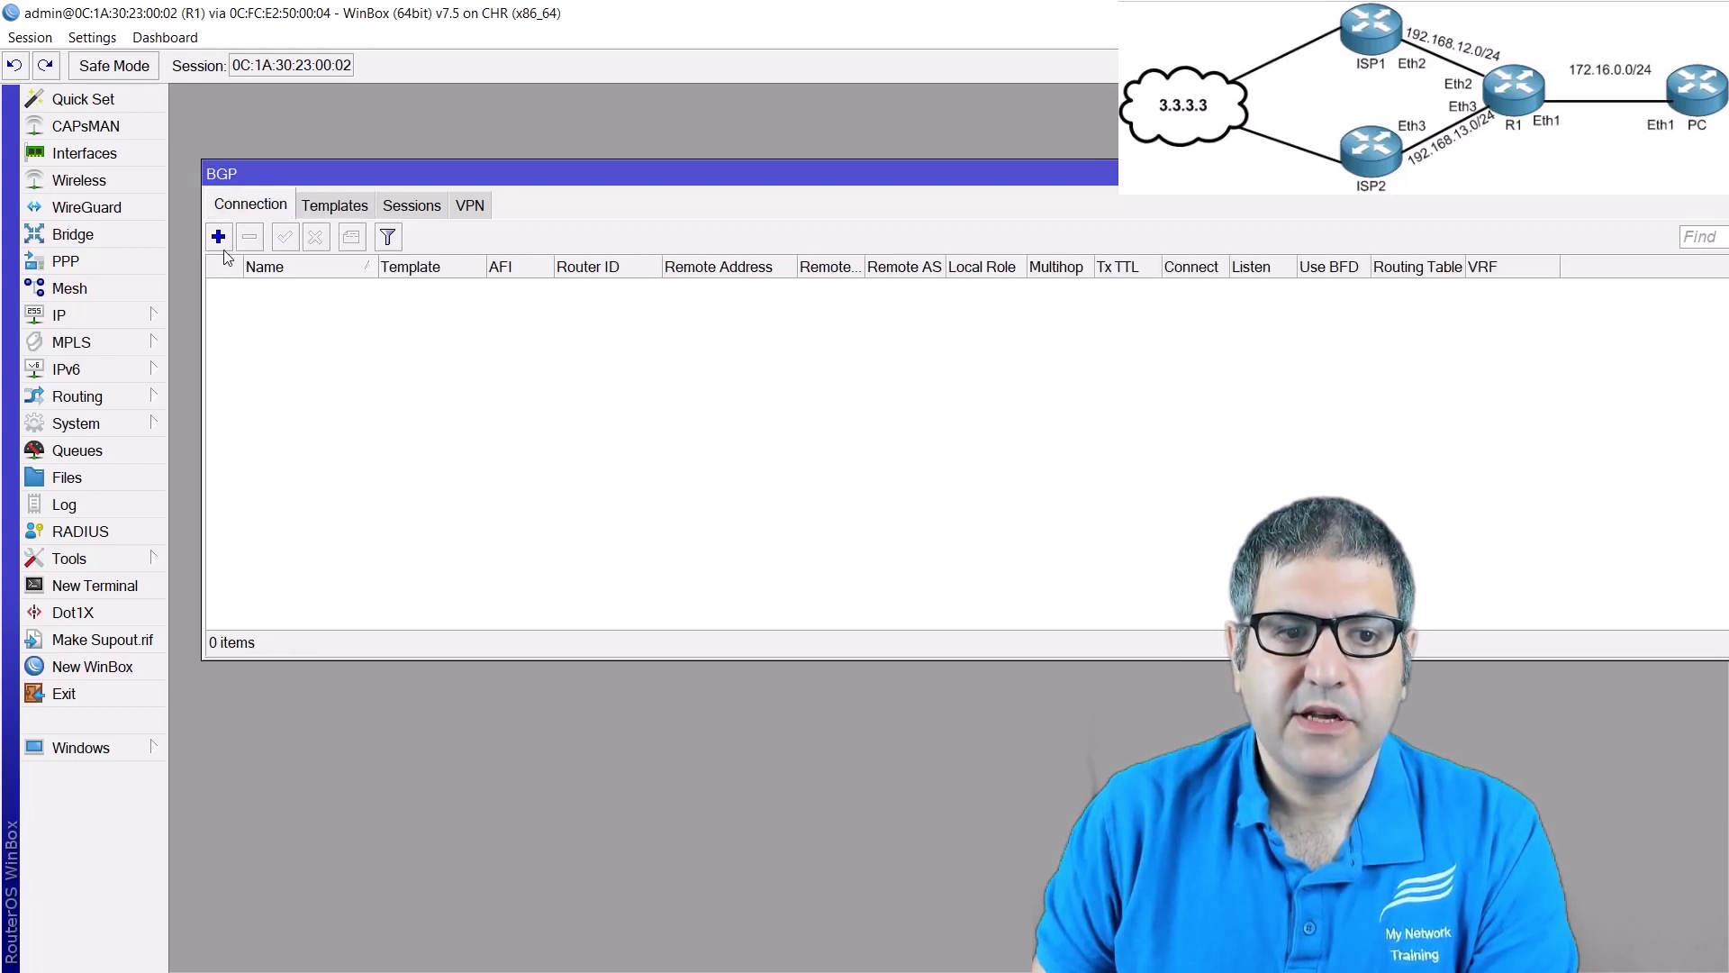
click(218, 238)
key(BackSpace)
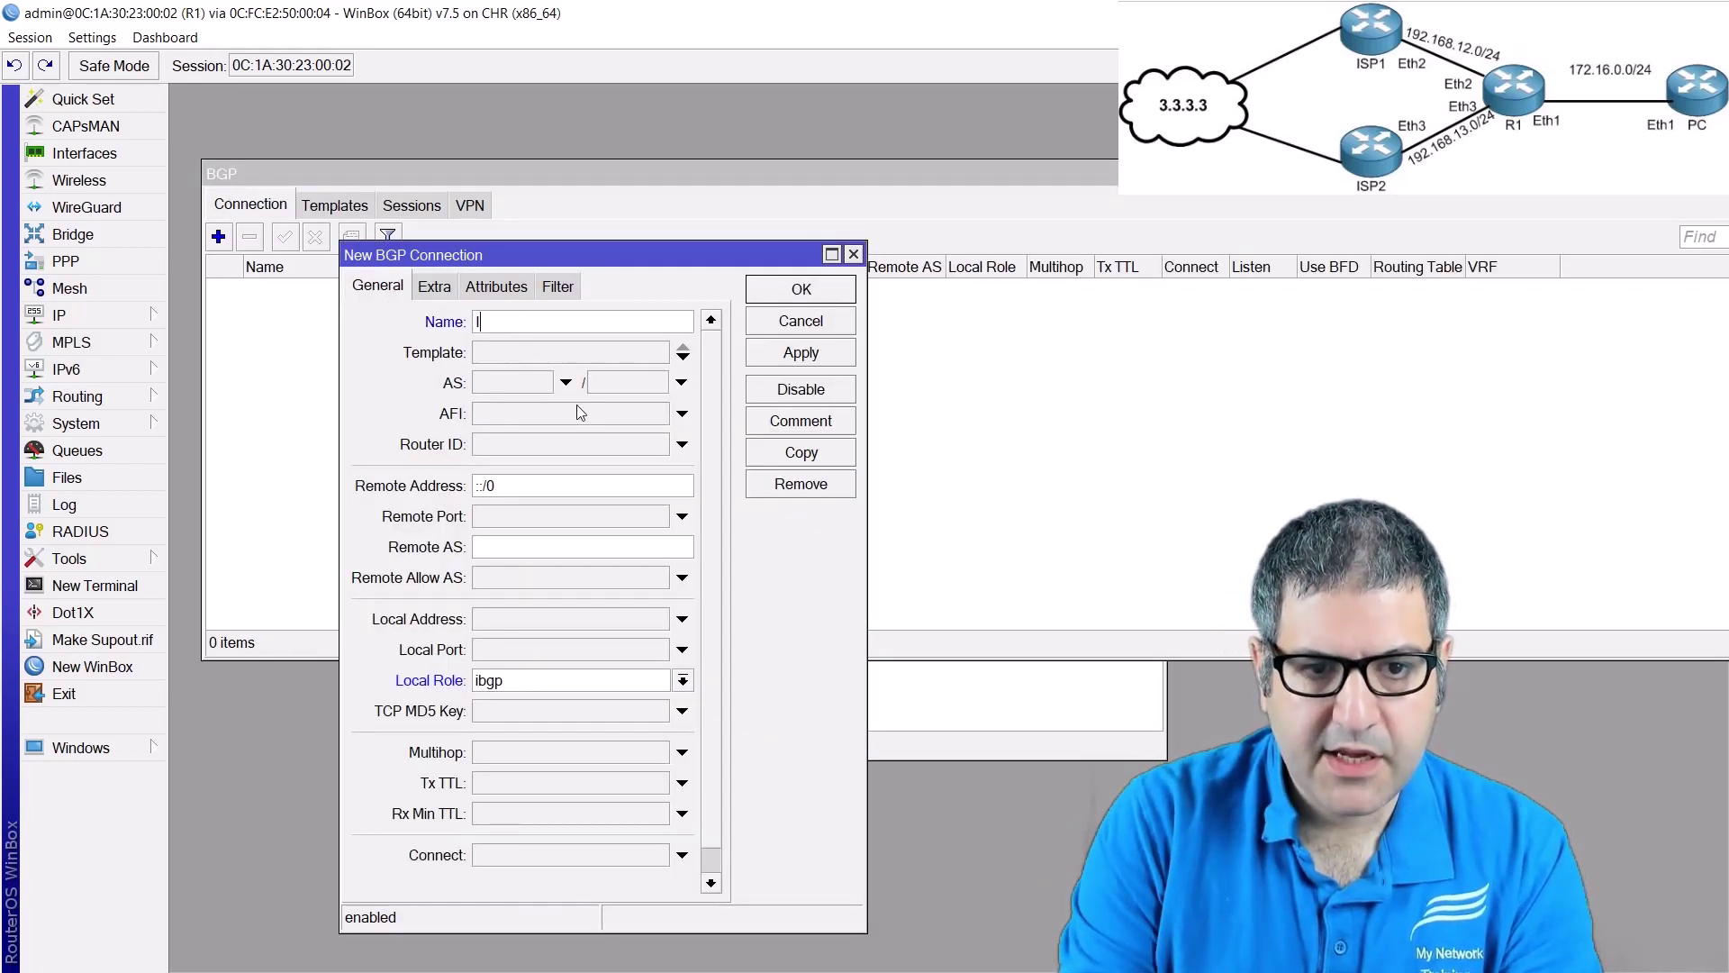
text(to-S)
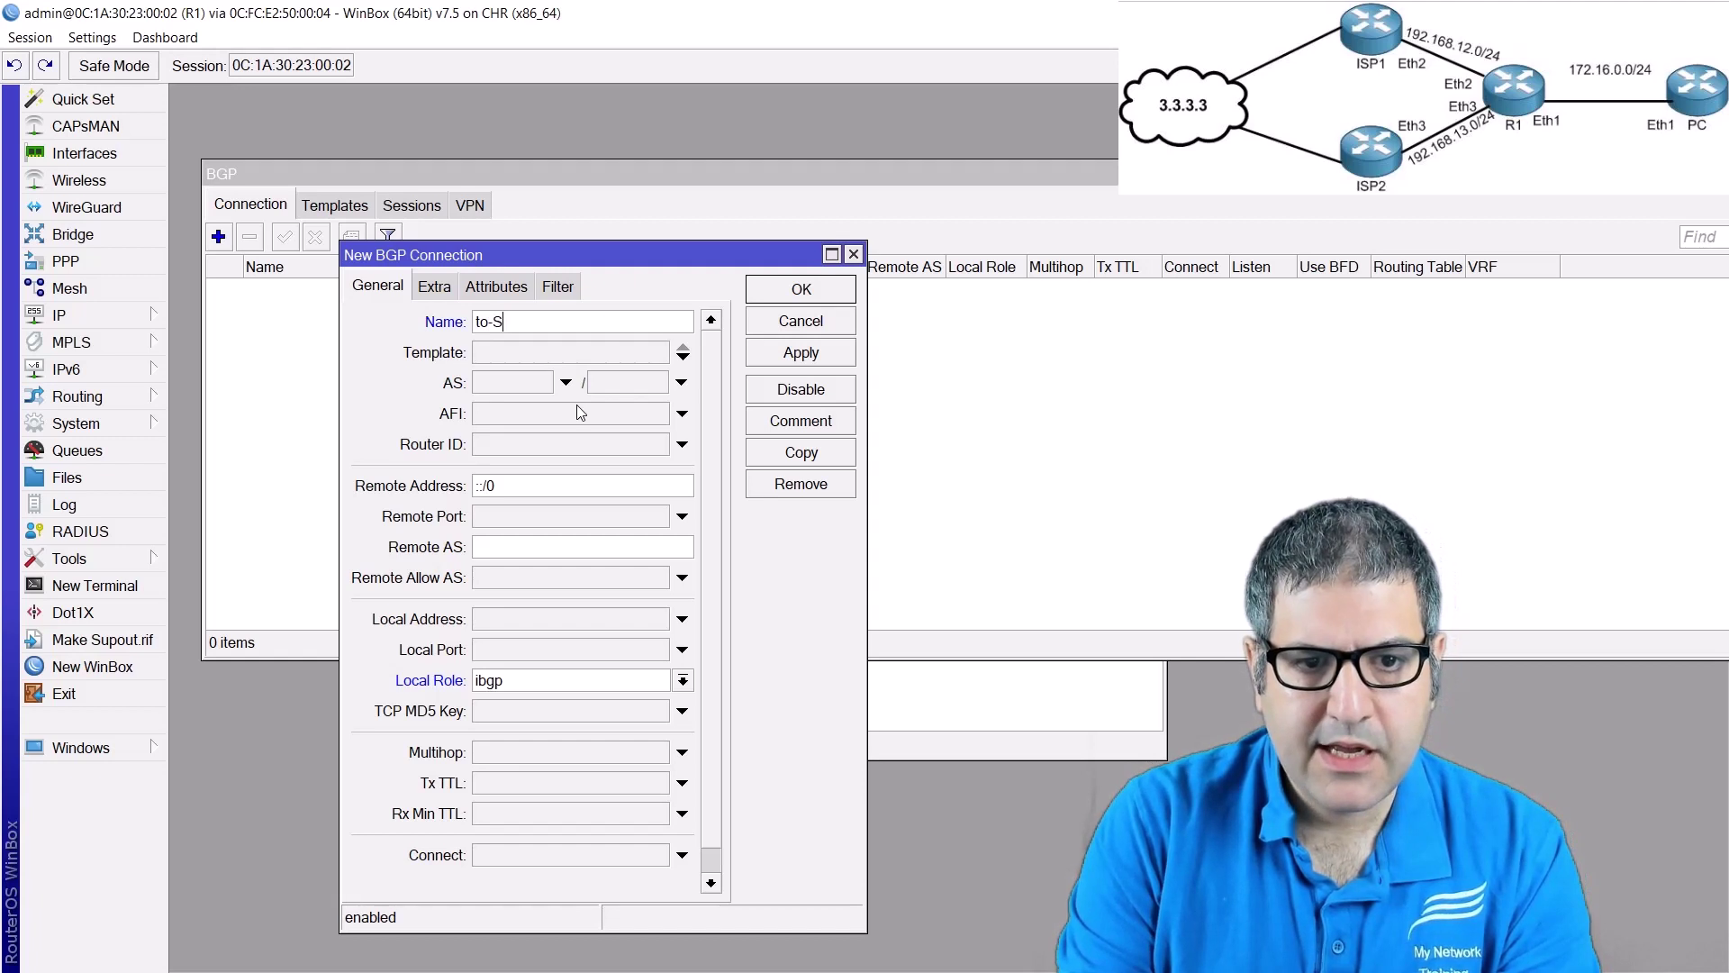
key(BackSpace)
text(ISP2)
key(Tab)
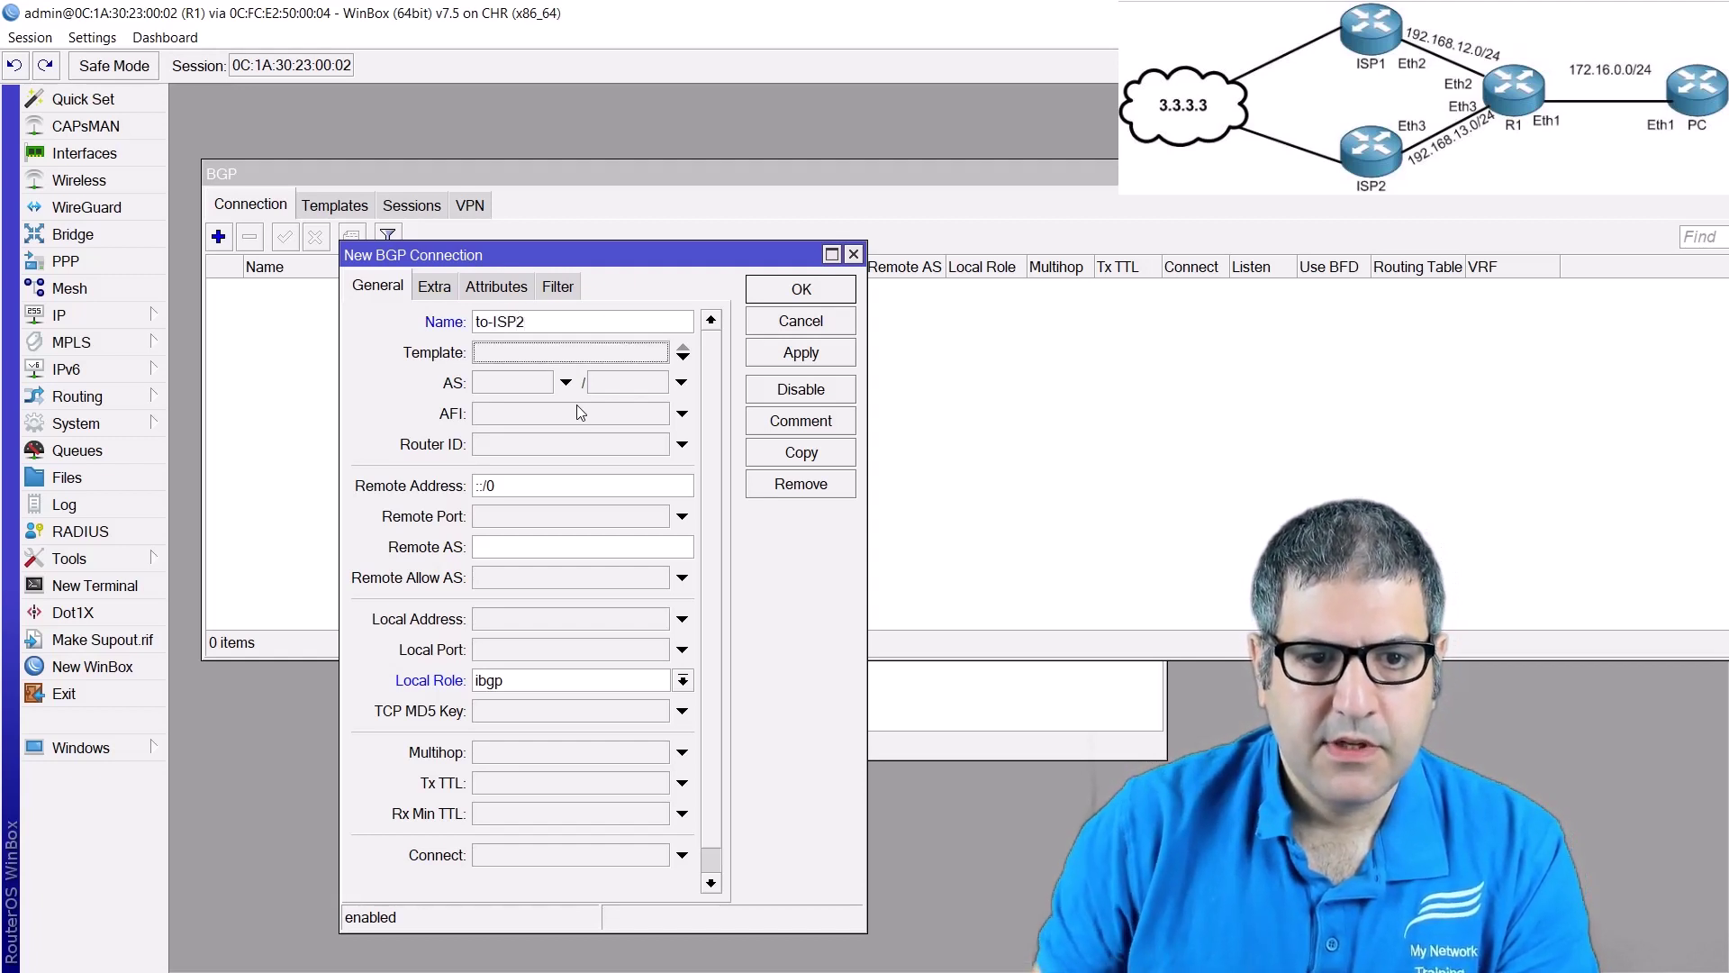
key(Down)
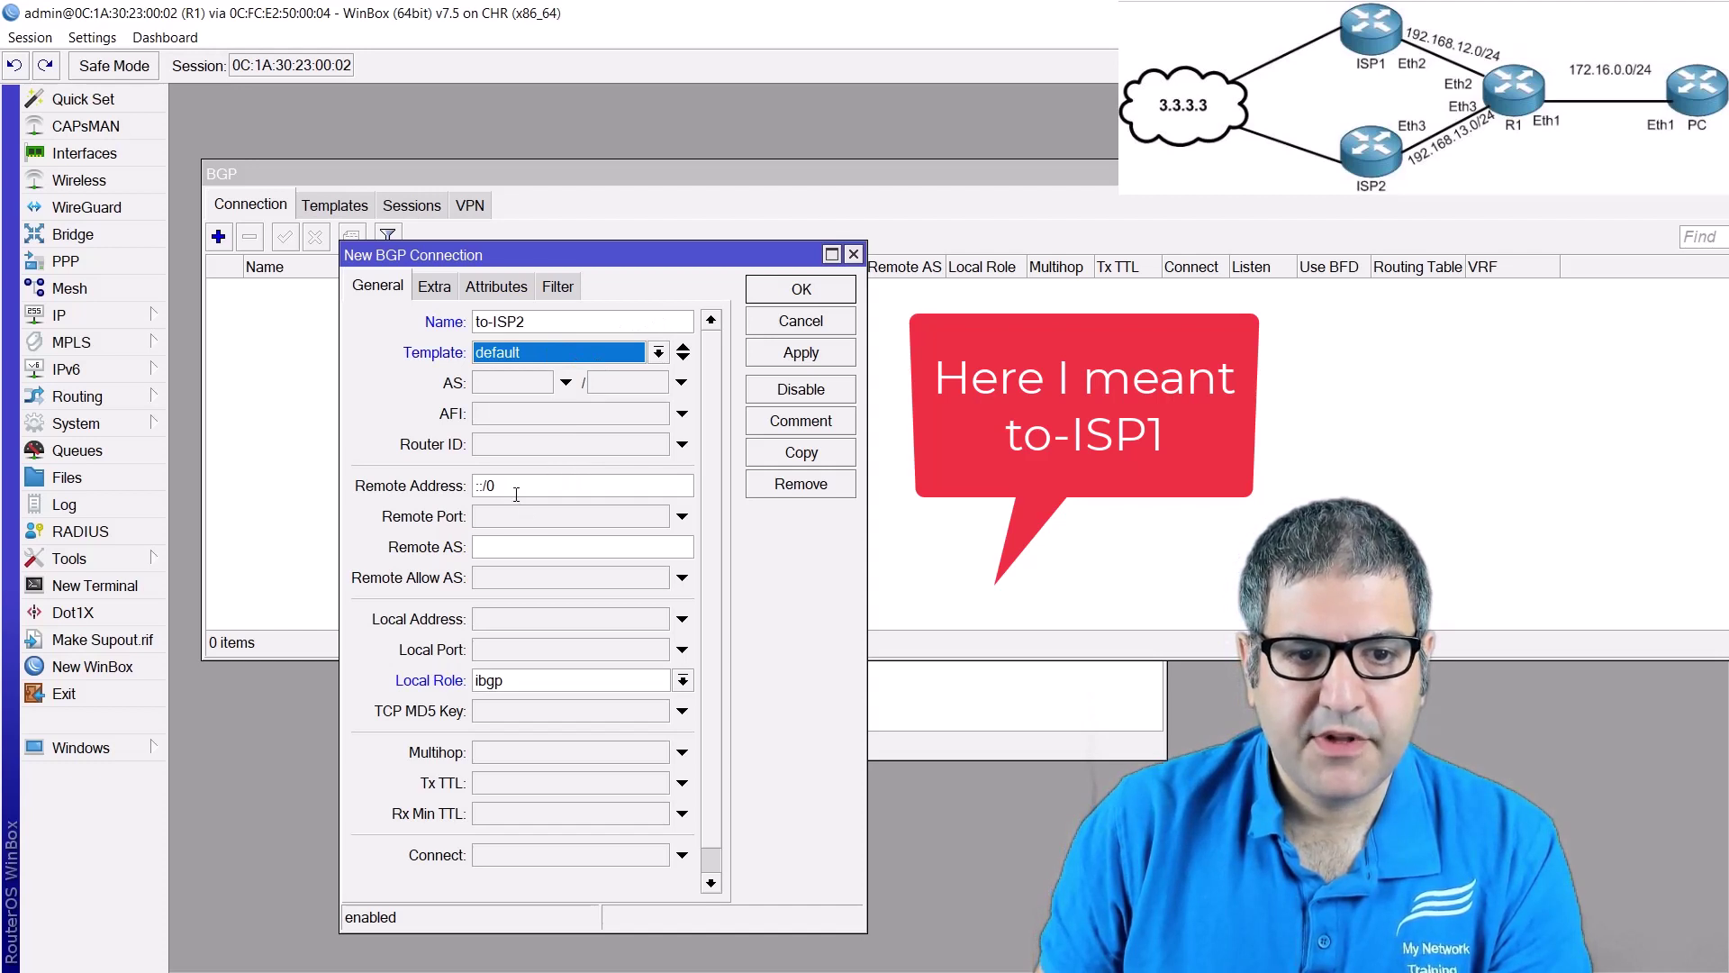
- Give to-ISP2 remote address 192.168.12.2, remote AS 2 and local role ebgp, and apply
click(357, 491)
text(192.)
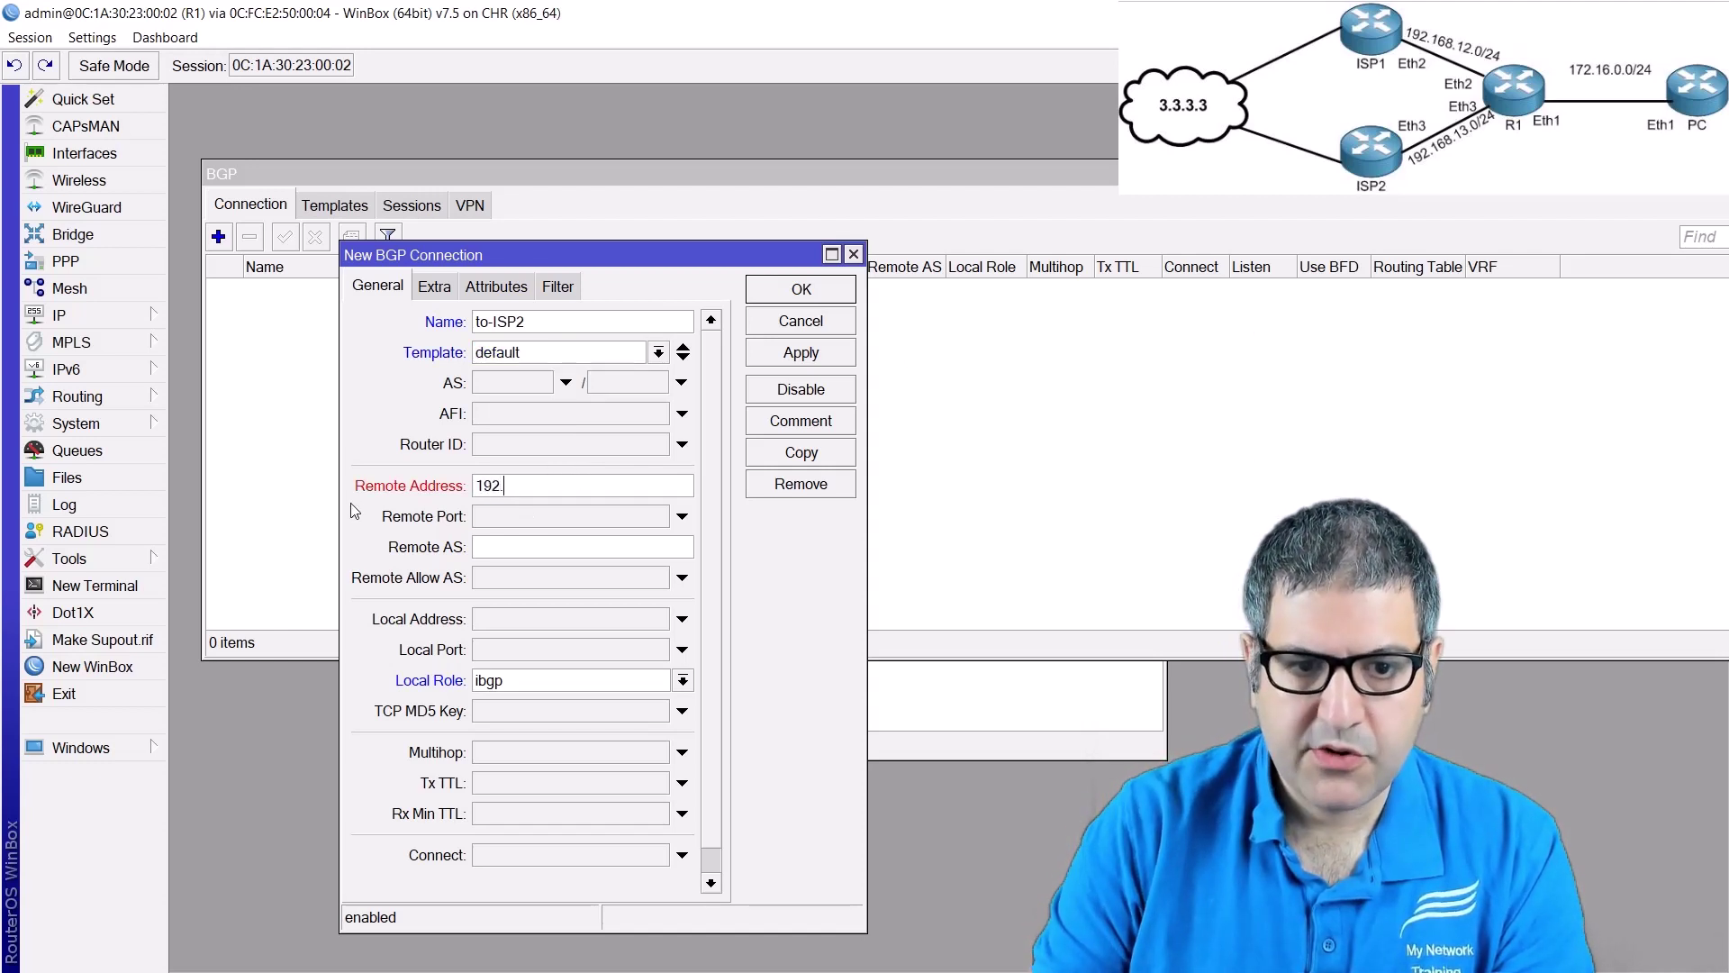
text(168.12.2)
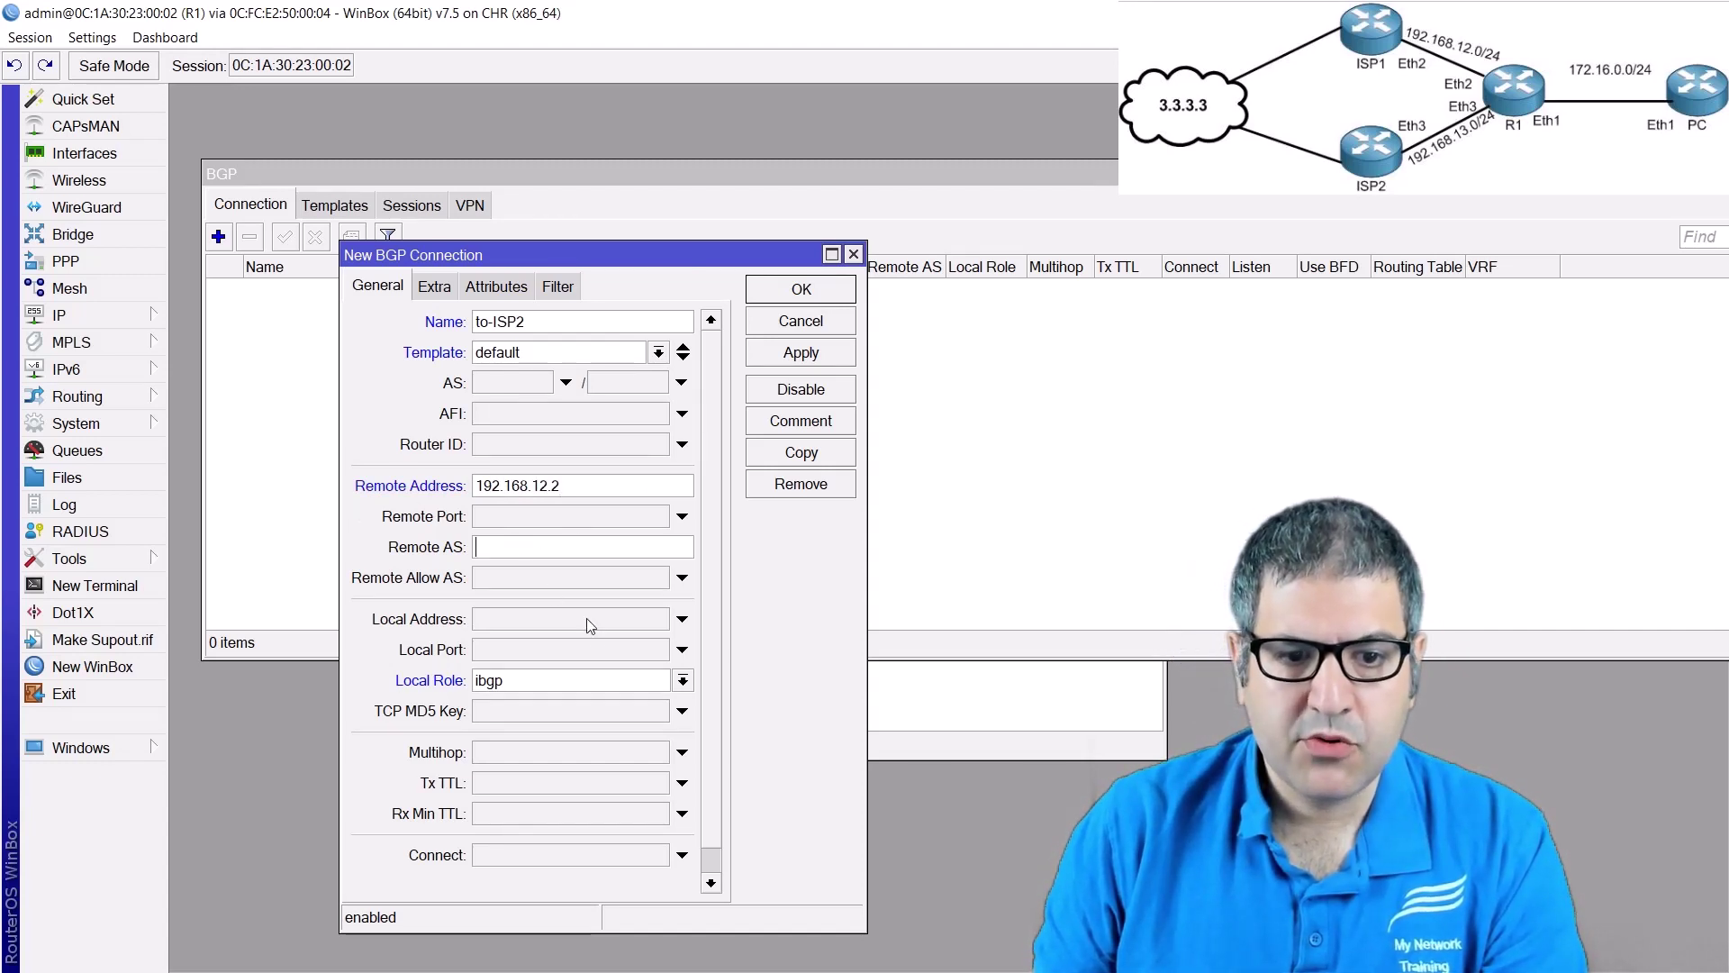
text(2)
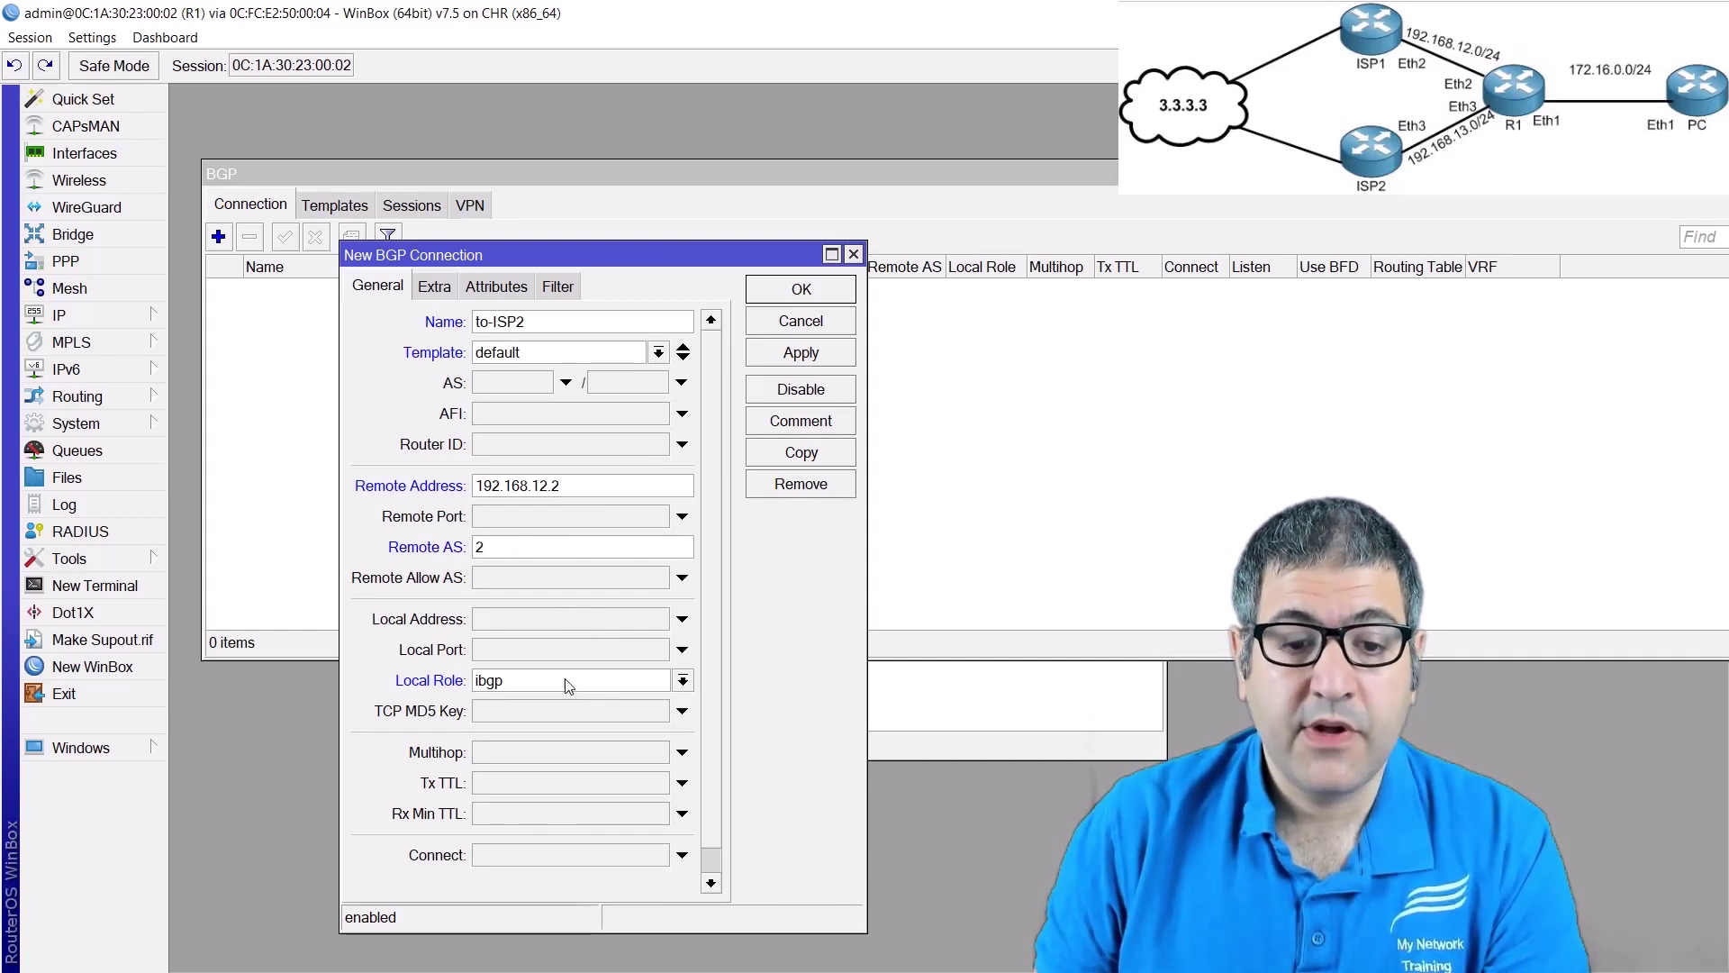
click(533, 687)
click(532, 703)
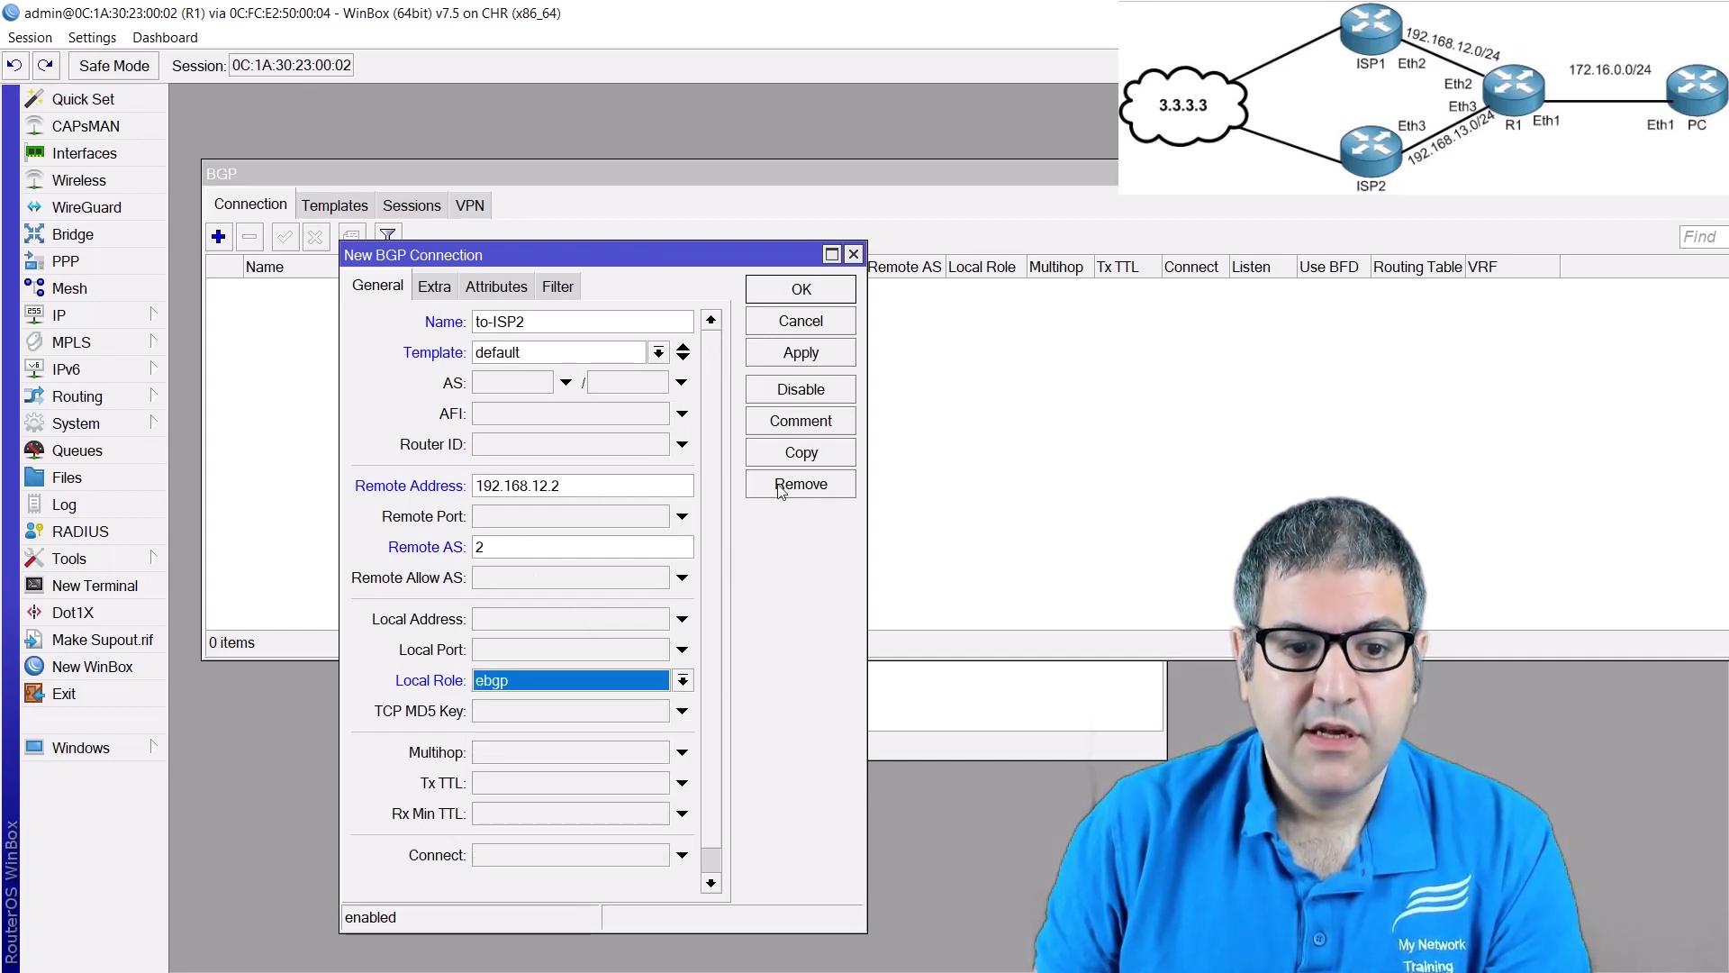
click(801, 352)
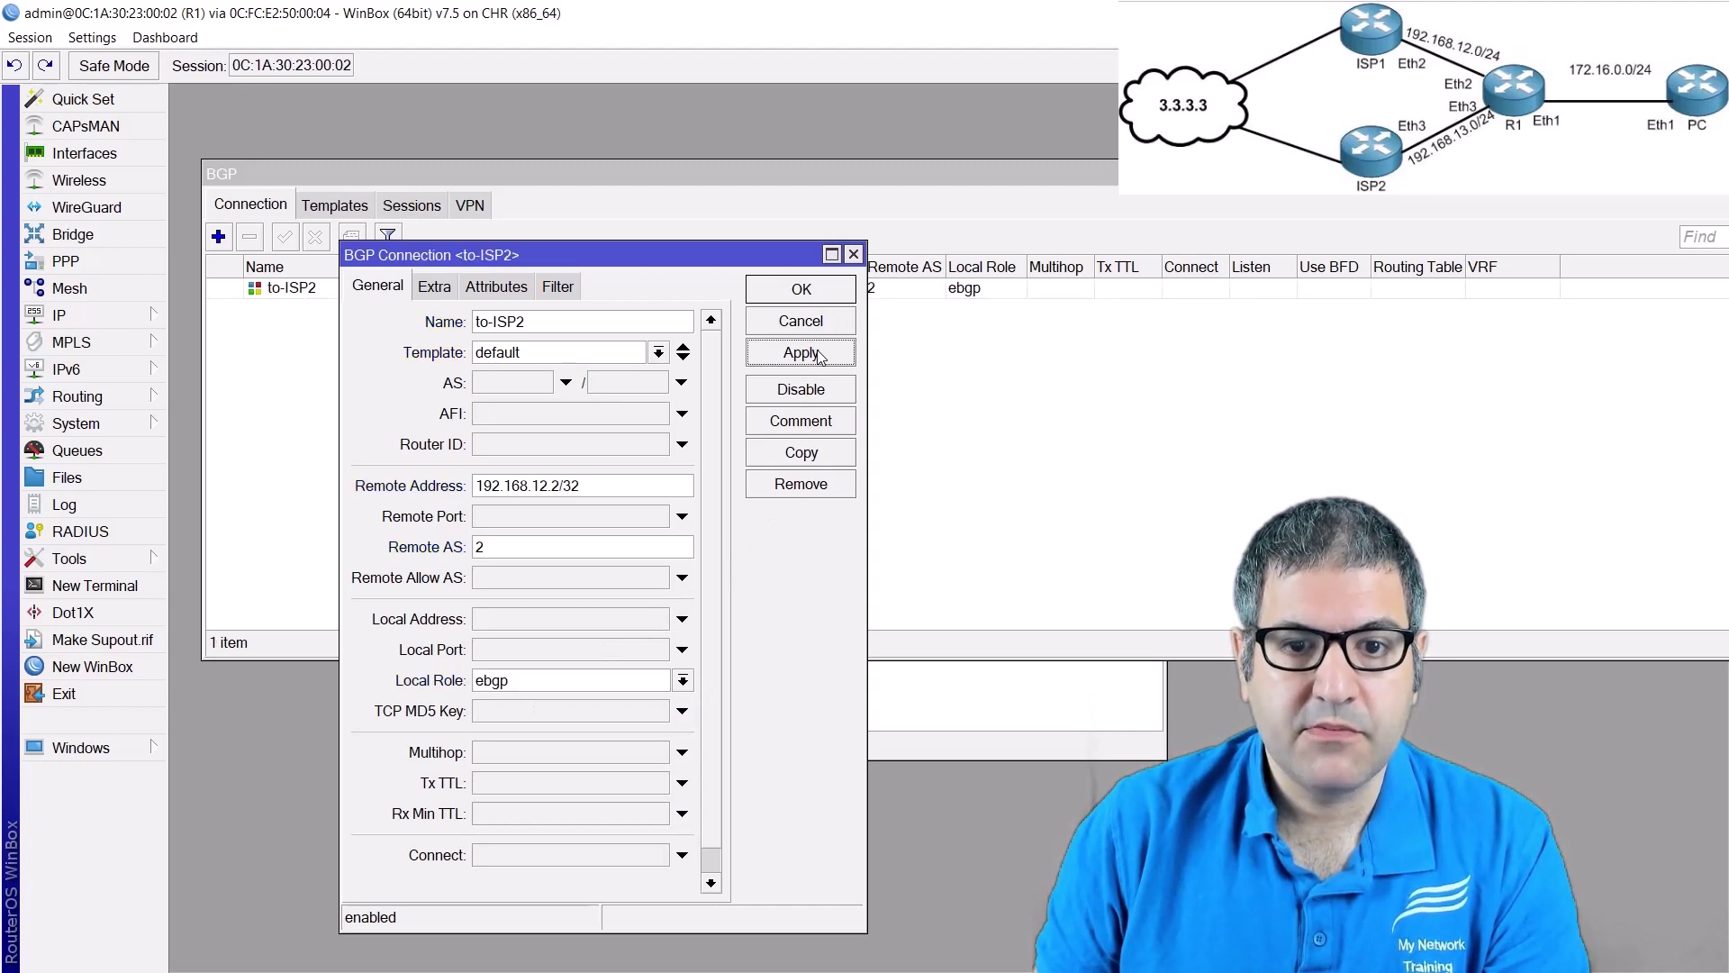
click(822, 296)
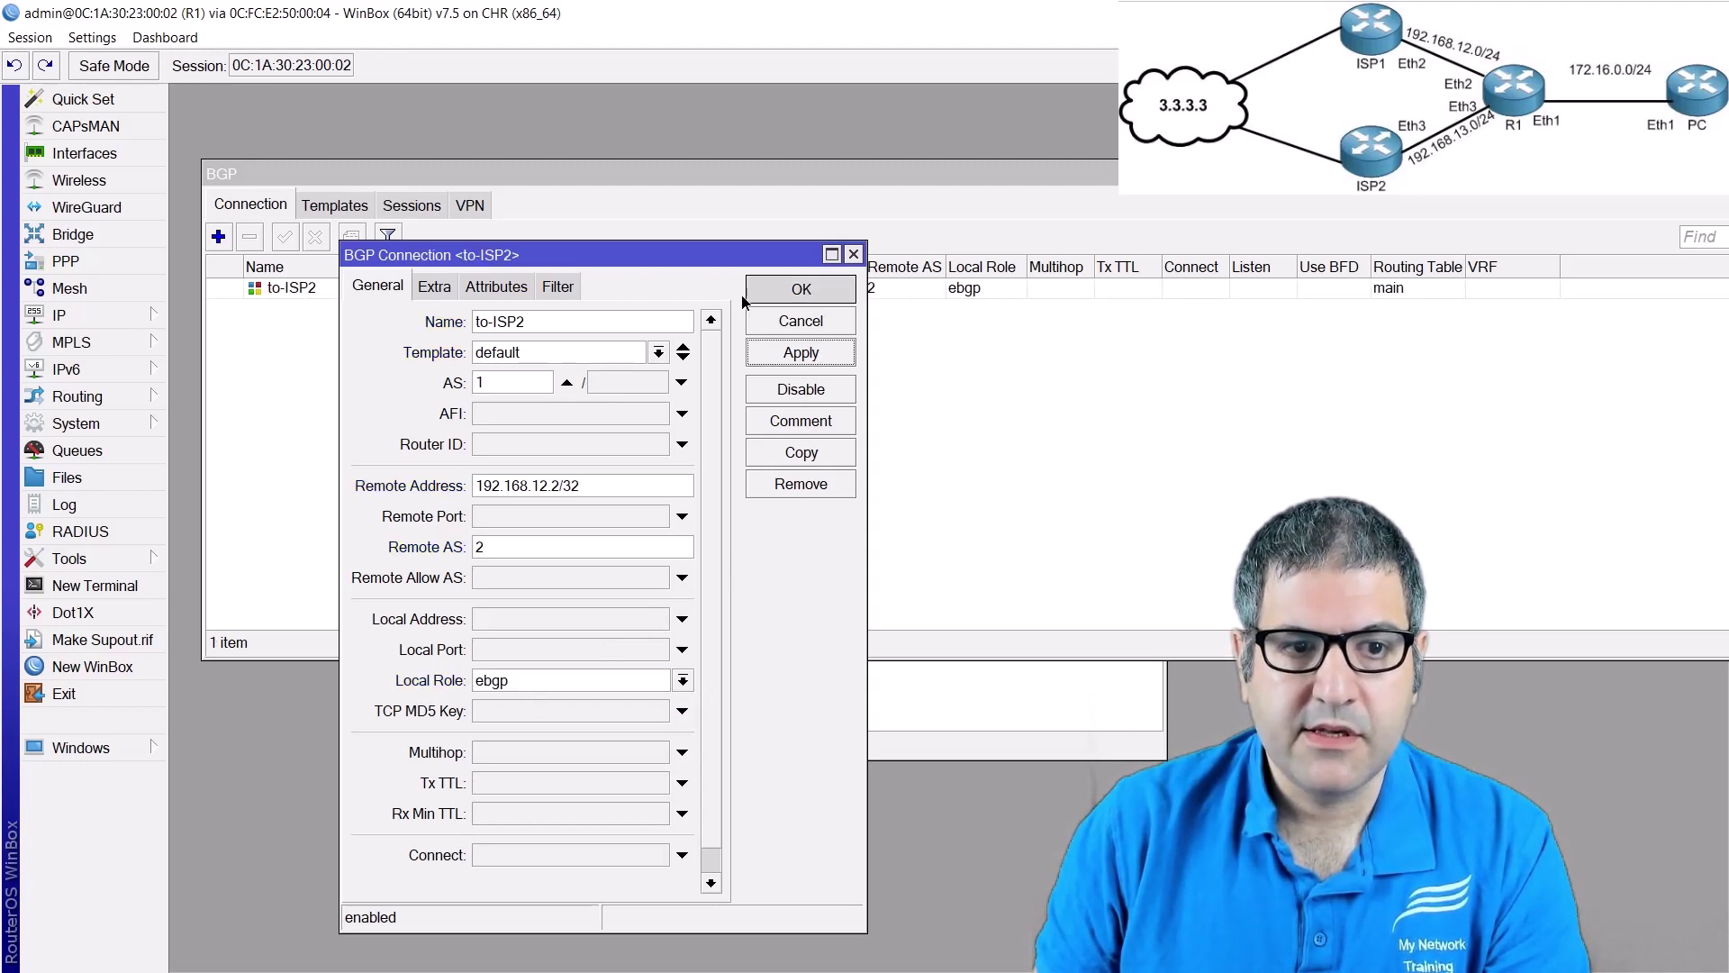
- Copy the to-ISP2 connection, rename it to-ISP3 and clear its local AS value
click(780, 454)
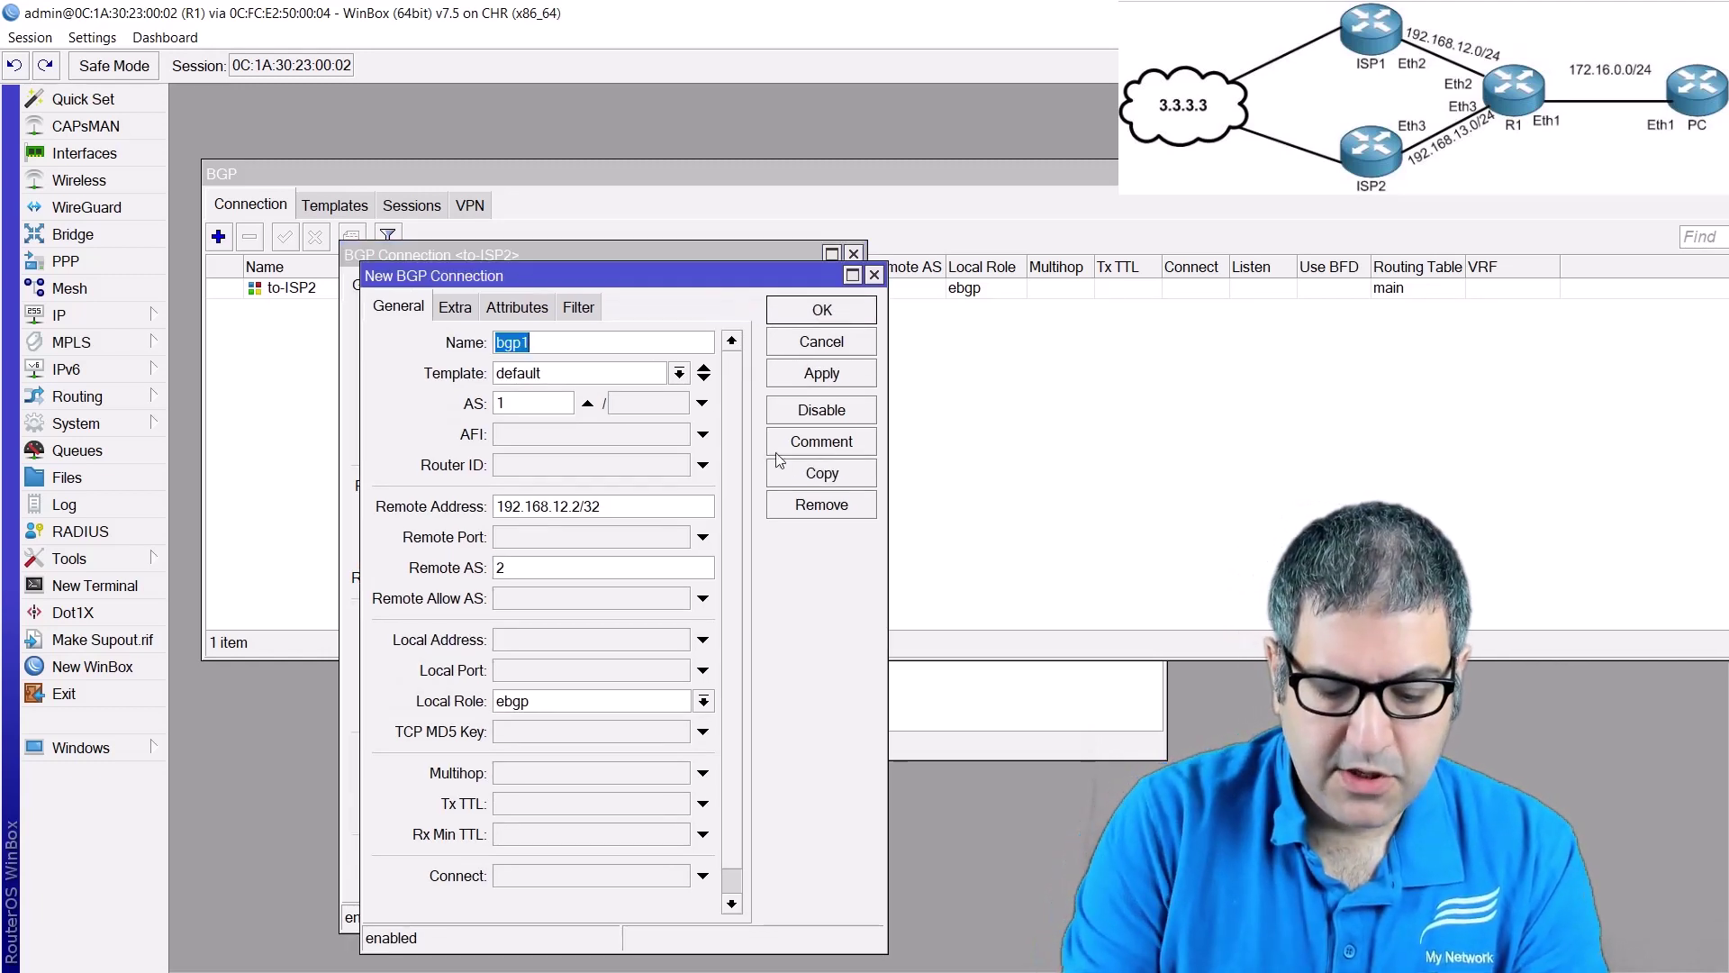
text(to-ISP2)
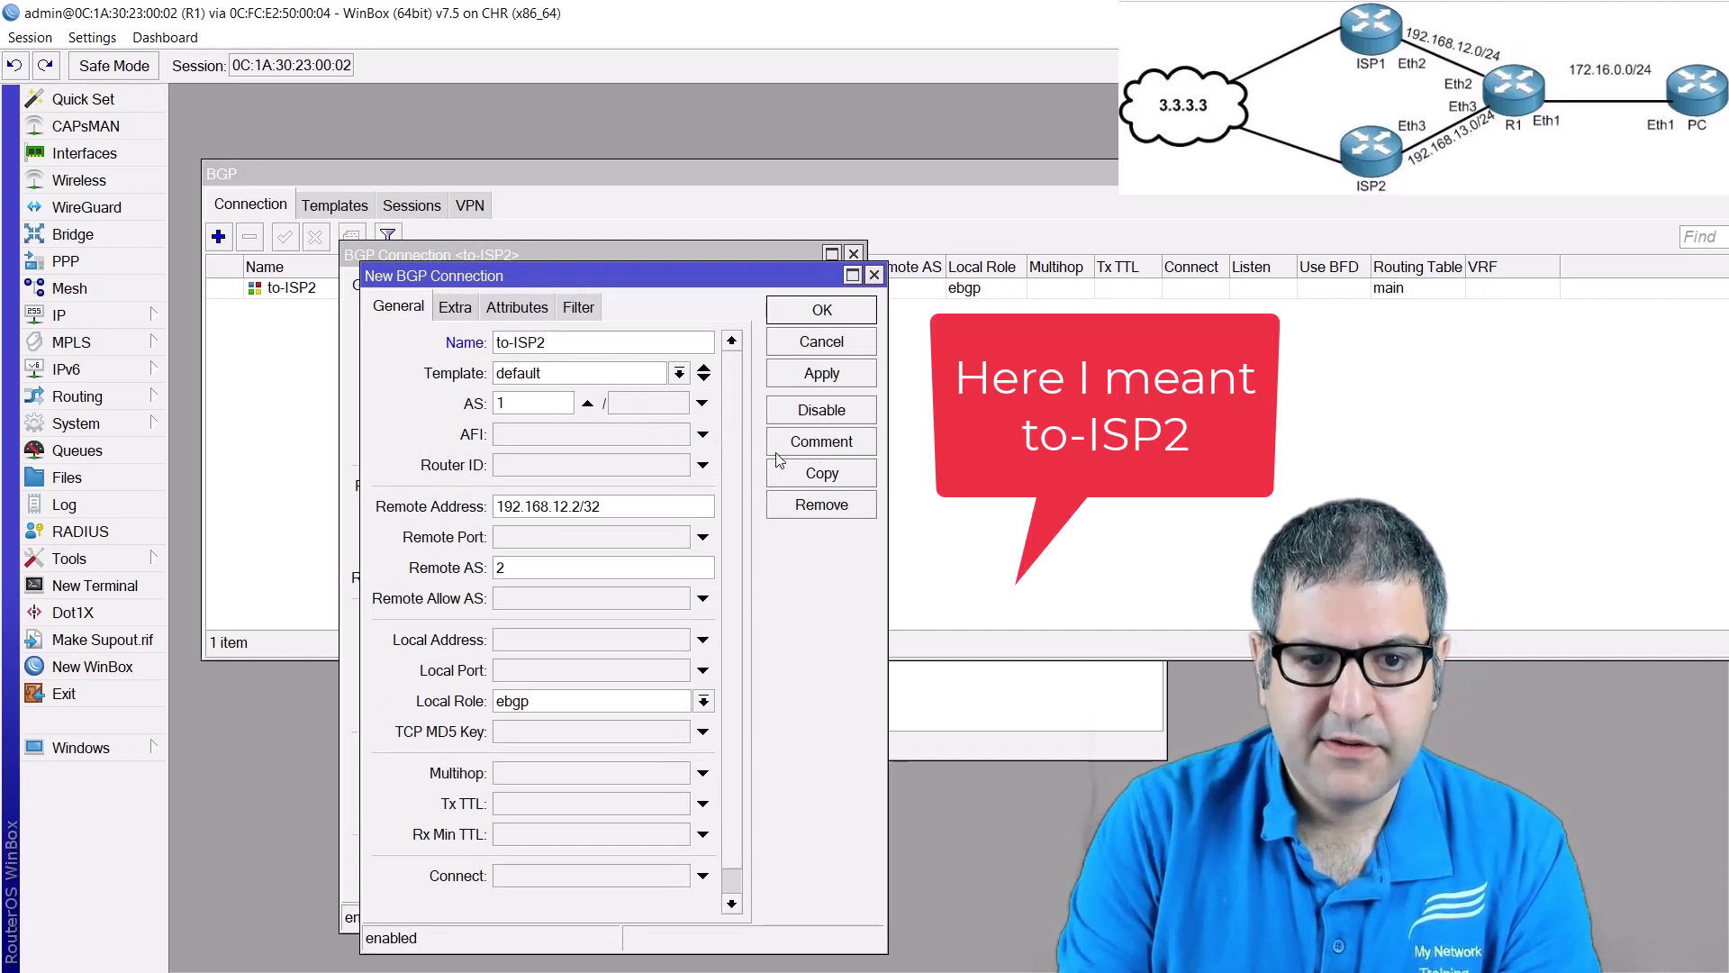
key(BackSpace)
text(3)
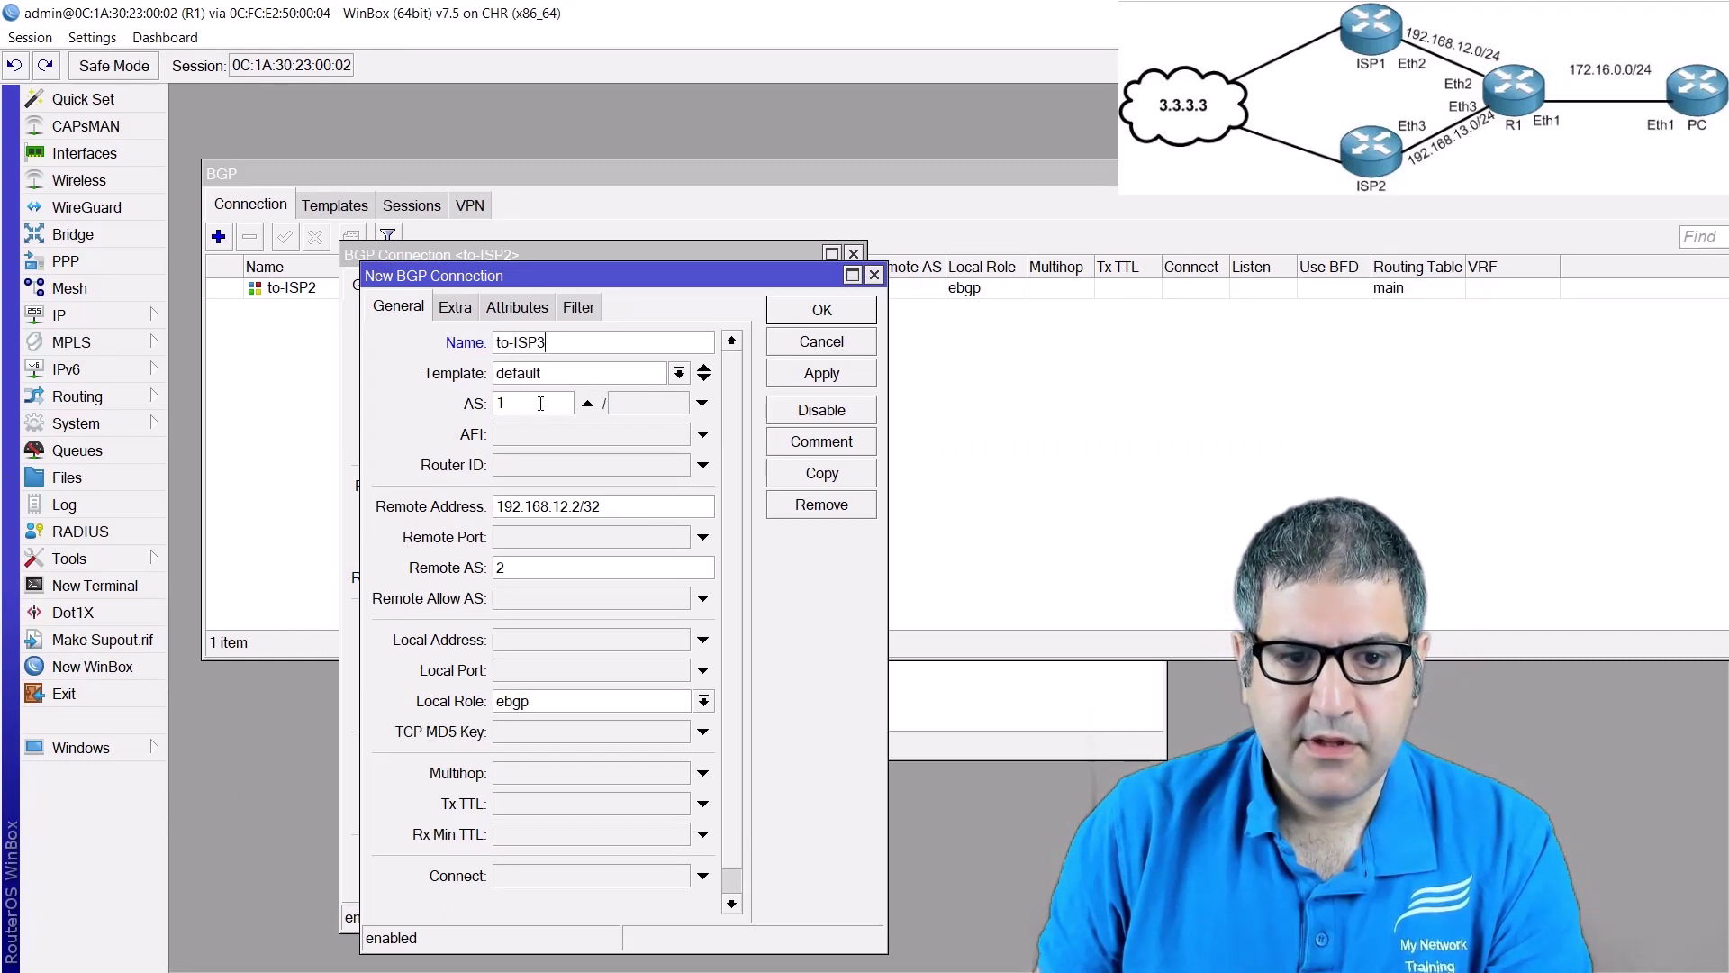
click(586, 402)
key(BackSpace)
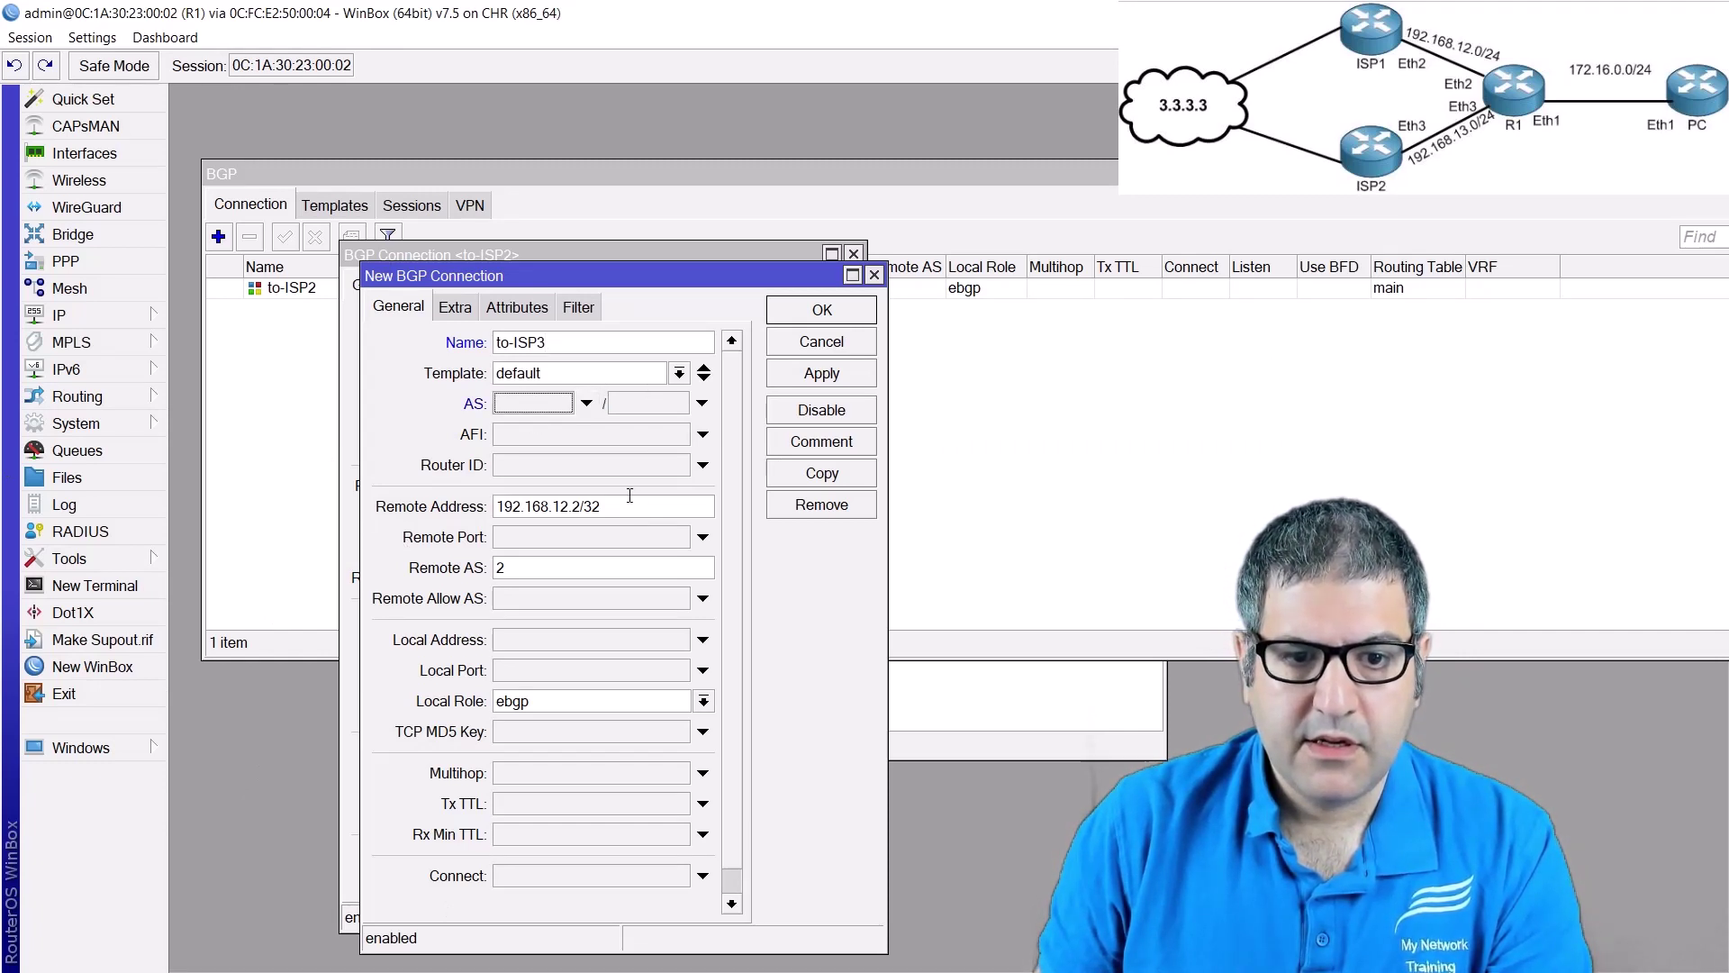
- Set to-ISP3's remote address to 192.168.13.3/32 with remote AS 3, and save it
click(560, 506)
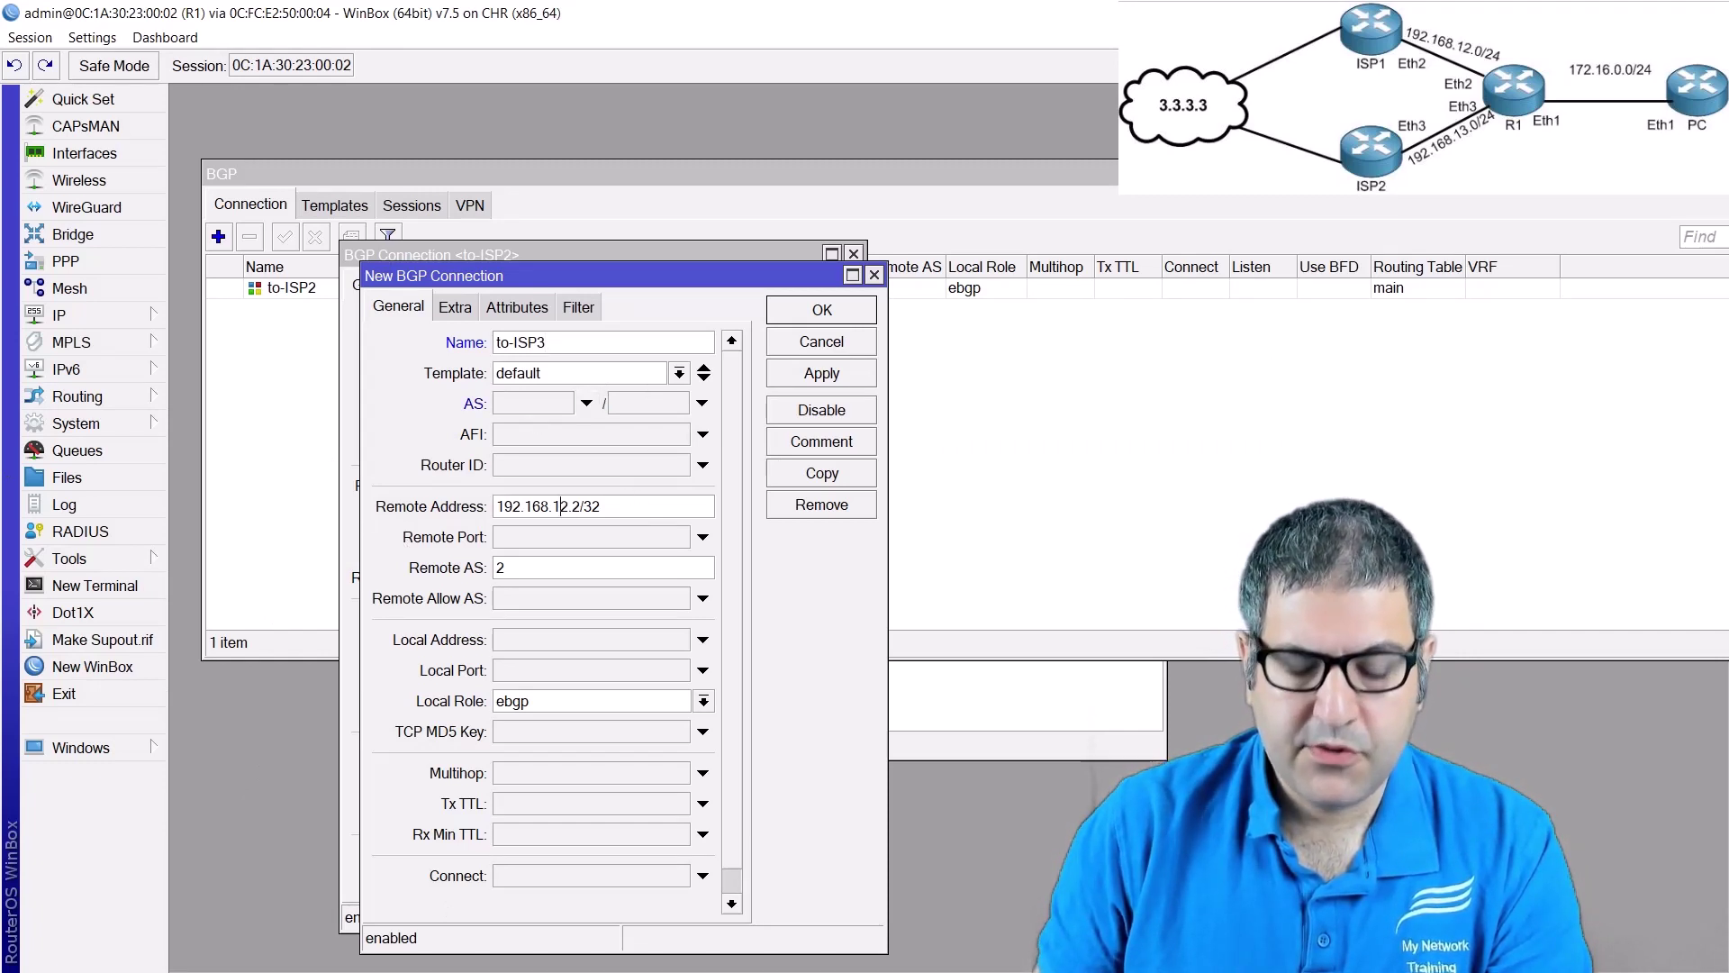
key(Delete)
key(Delete)
key(Delete)
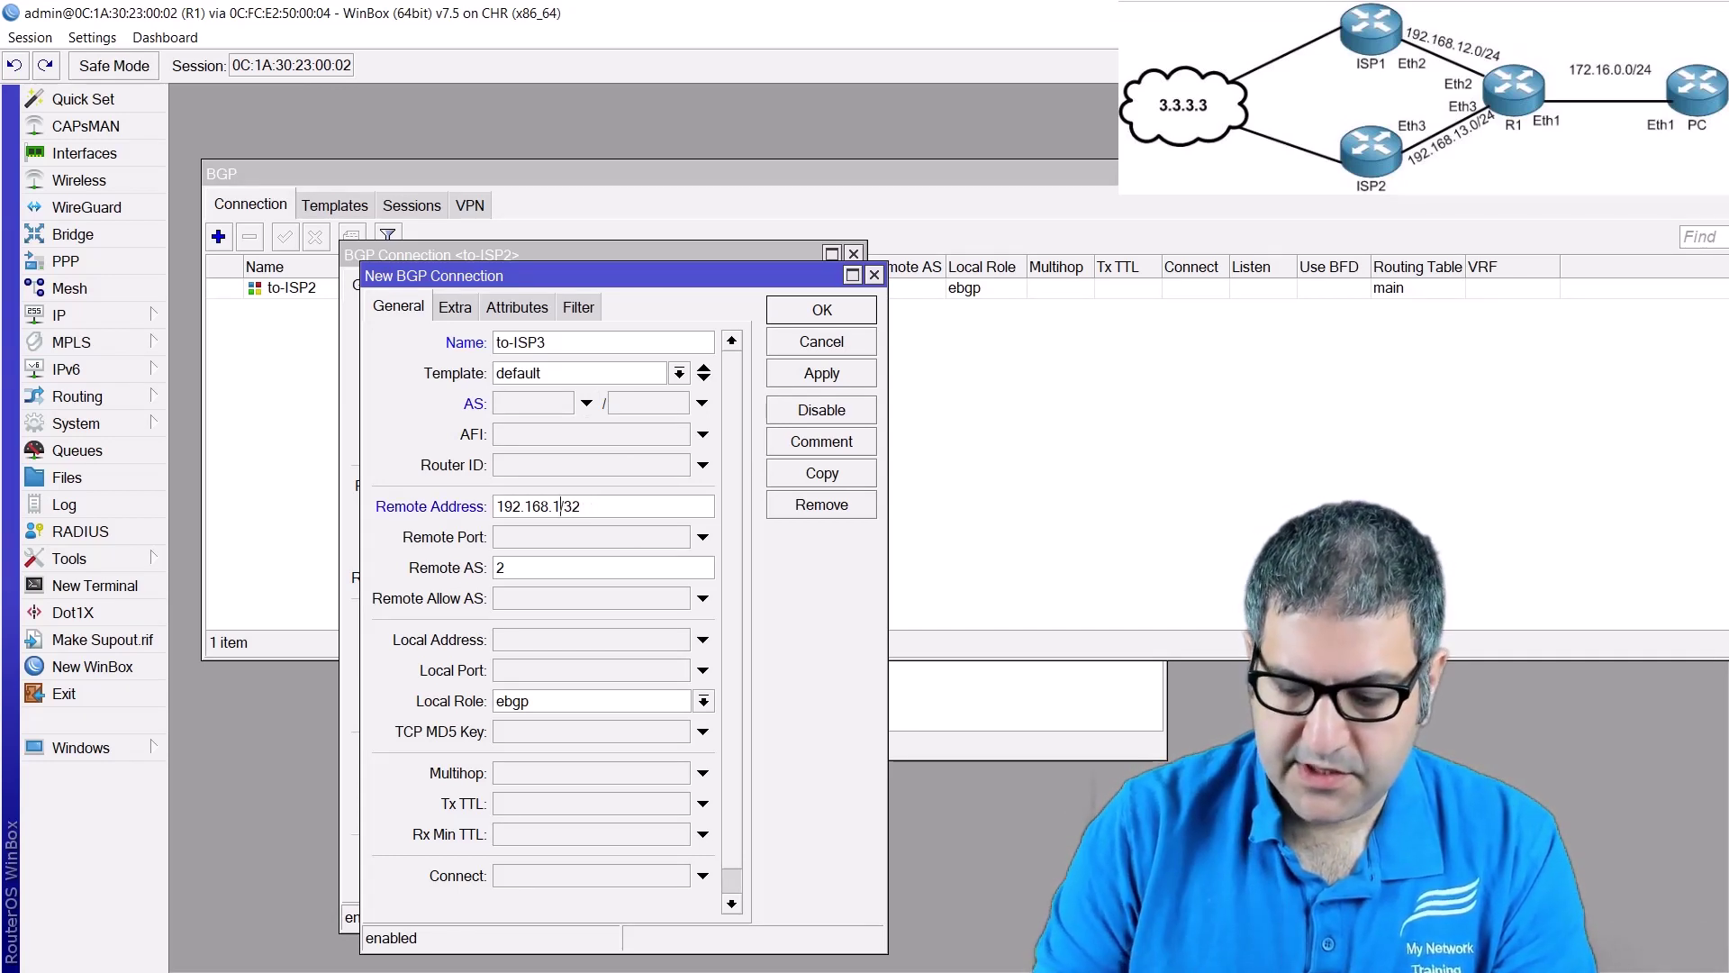
text(3.3/)
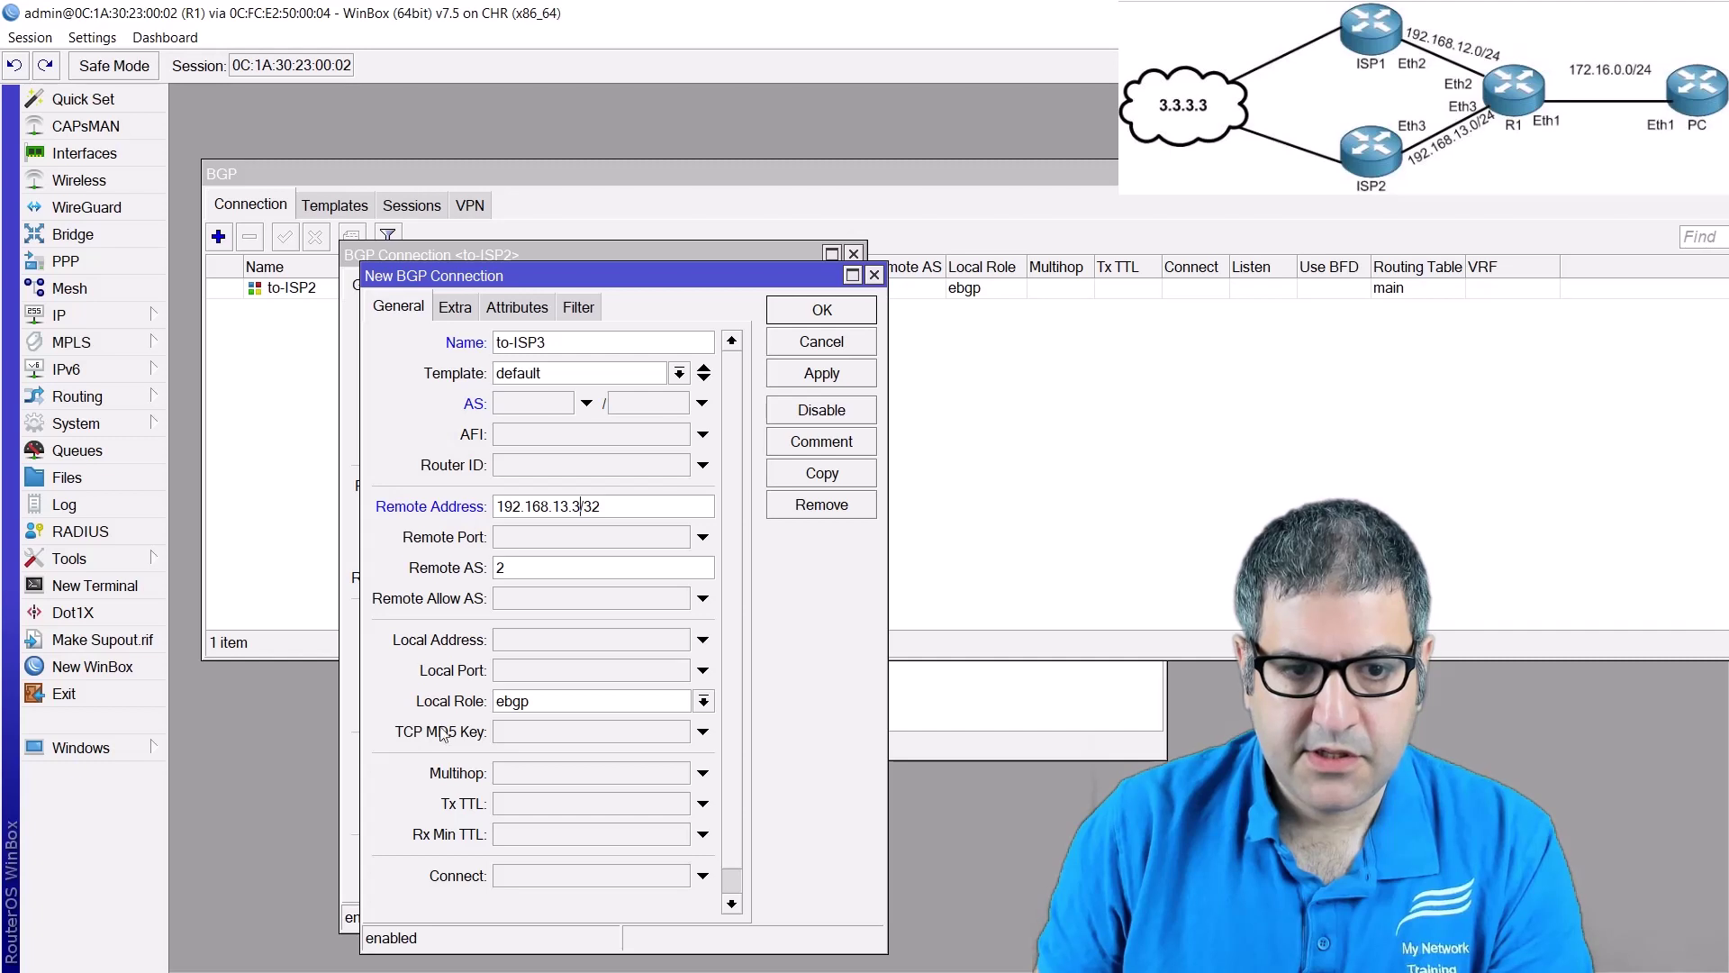
text(3)
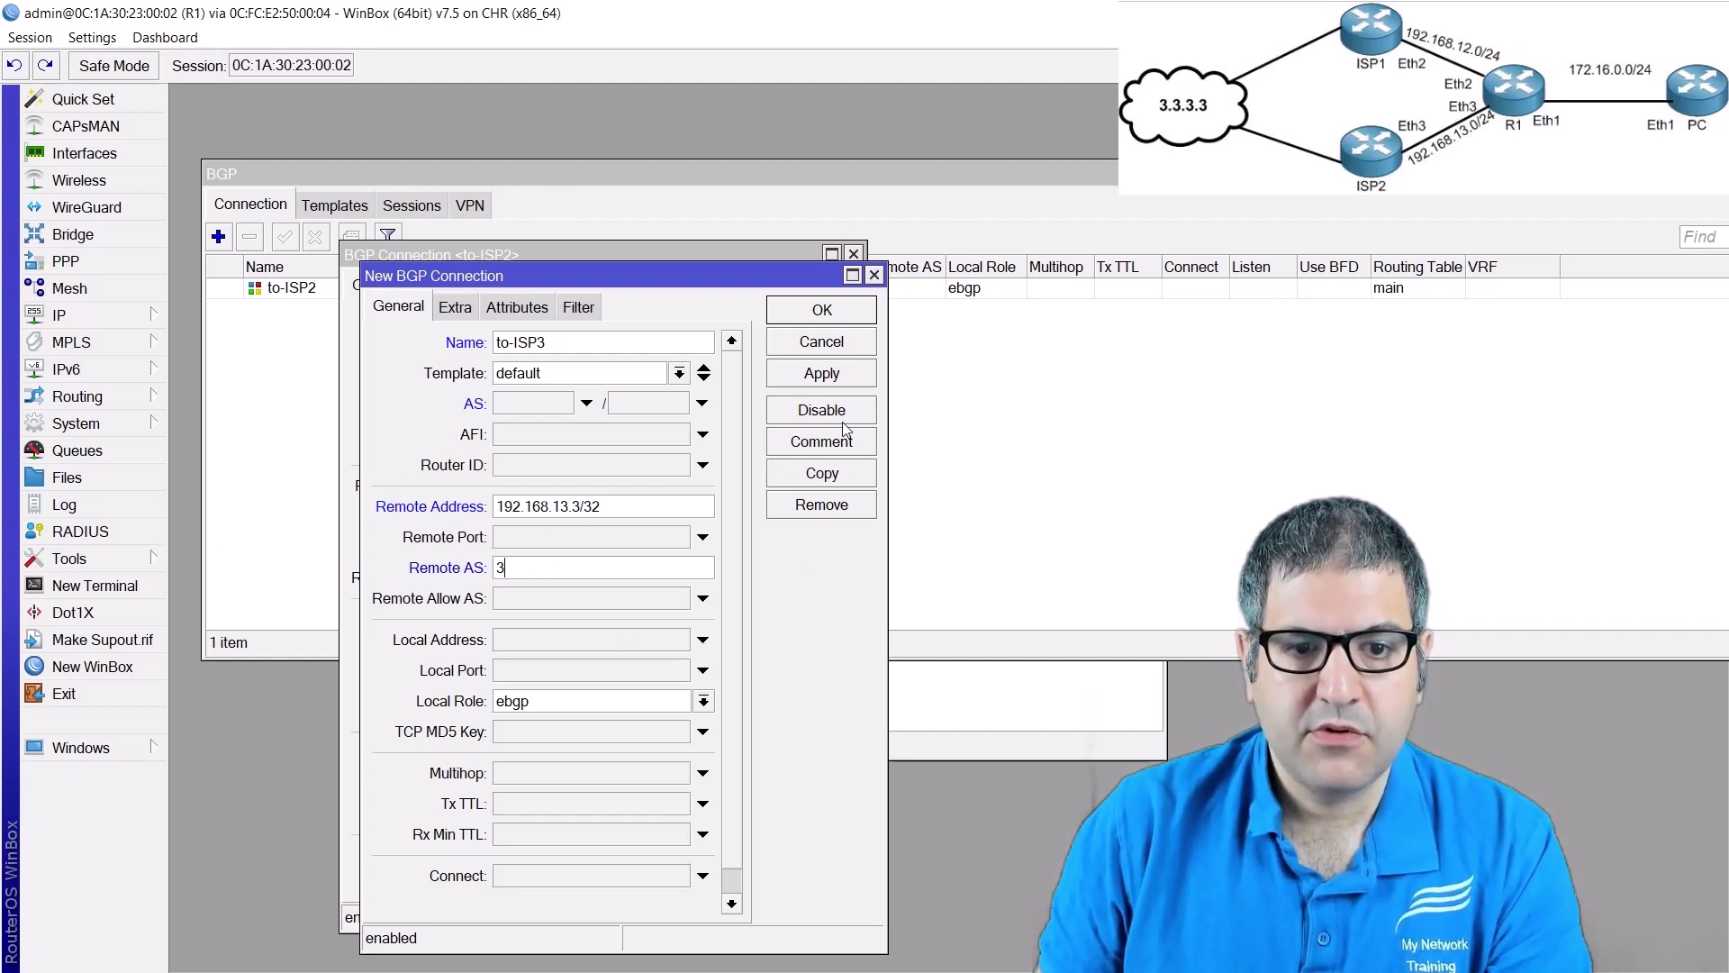
click(838, 375)
click(824, 315)
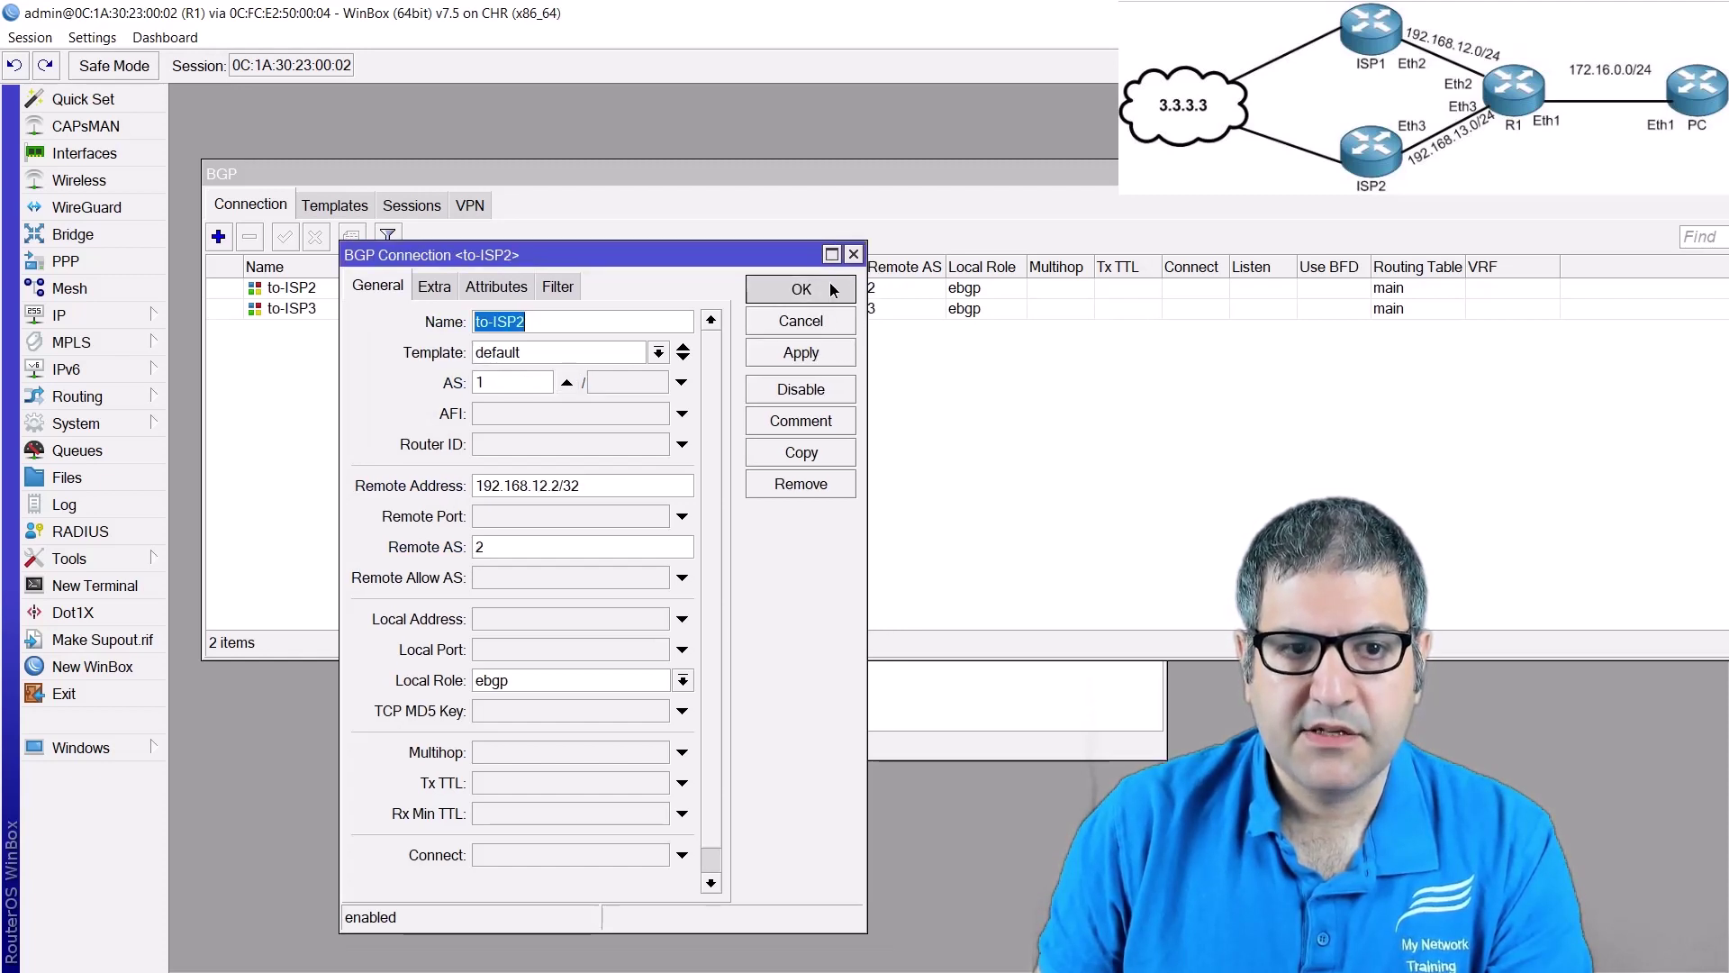
click(830, 287)
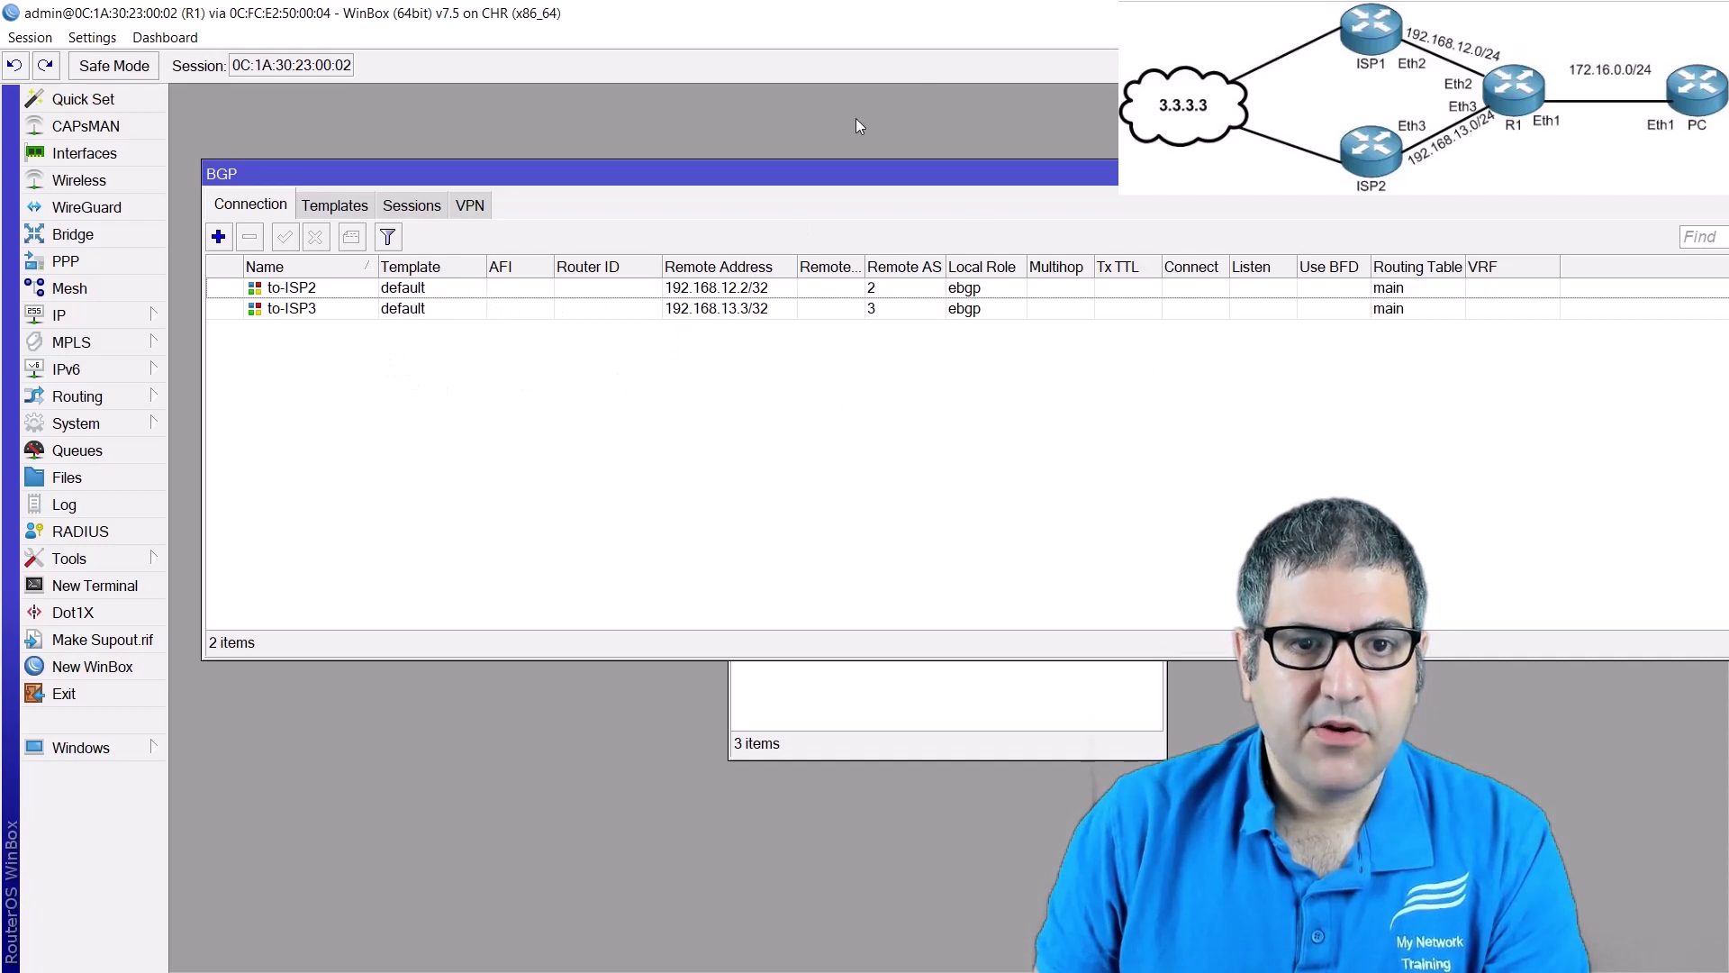
- Add firewall address list My-Network containing 172.16.0.0/24, then close the Firewall window
click(94, 321)
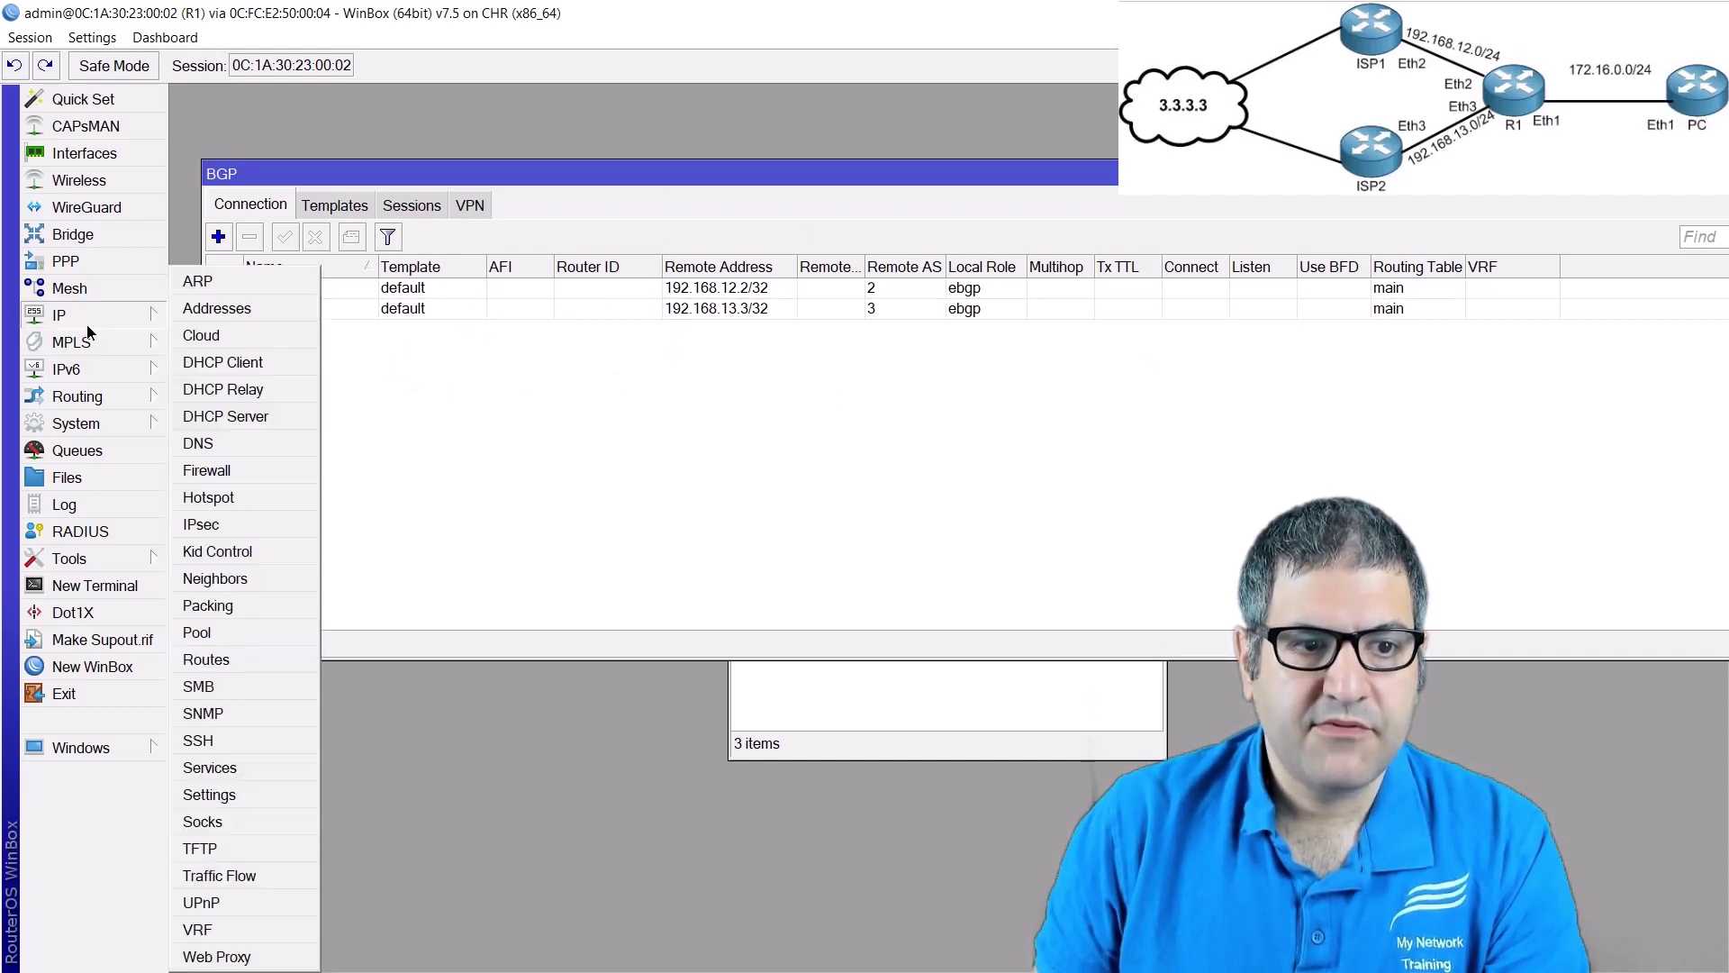
click(255, 479)
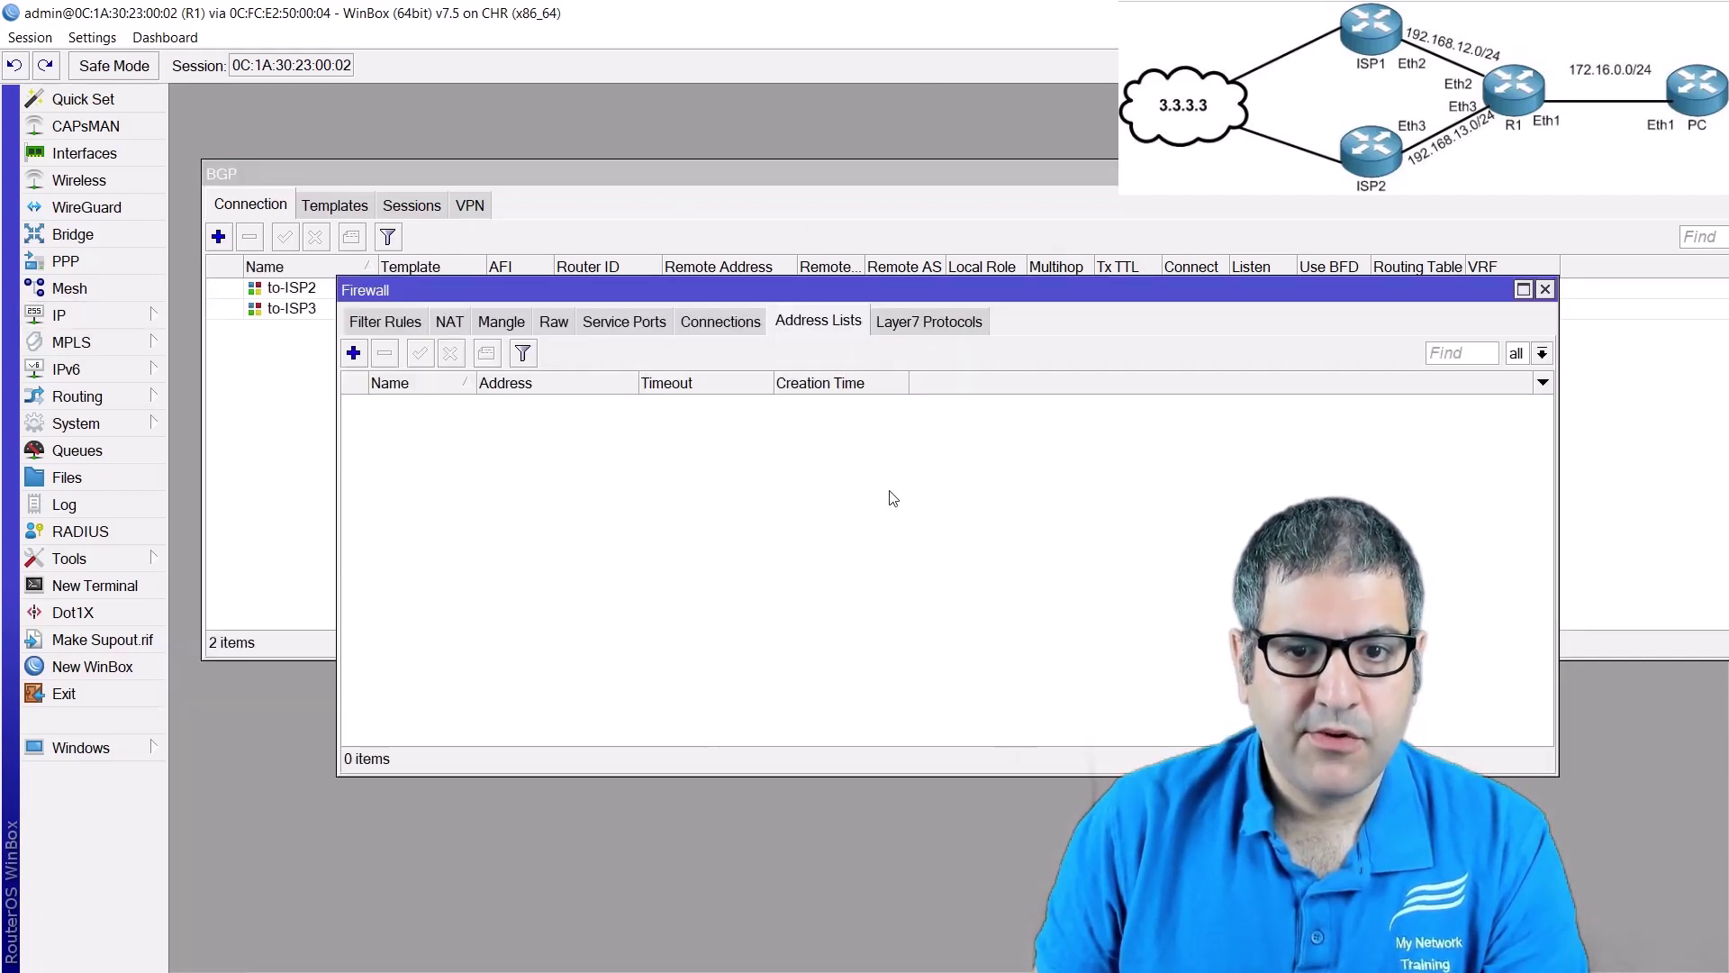
click(354, 355)
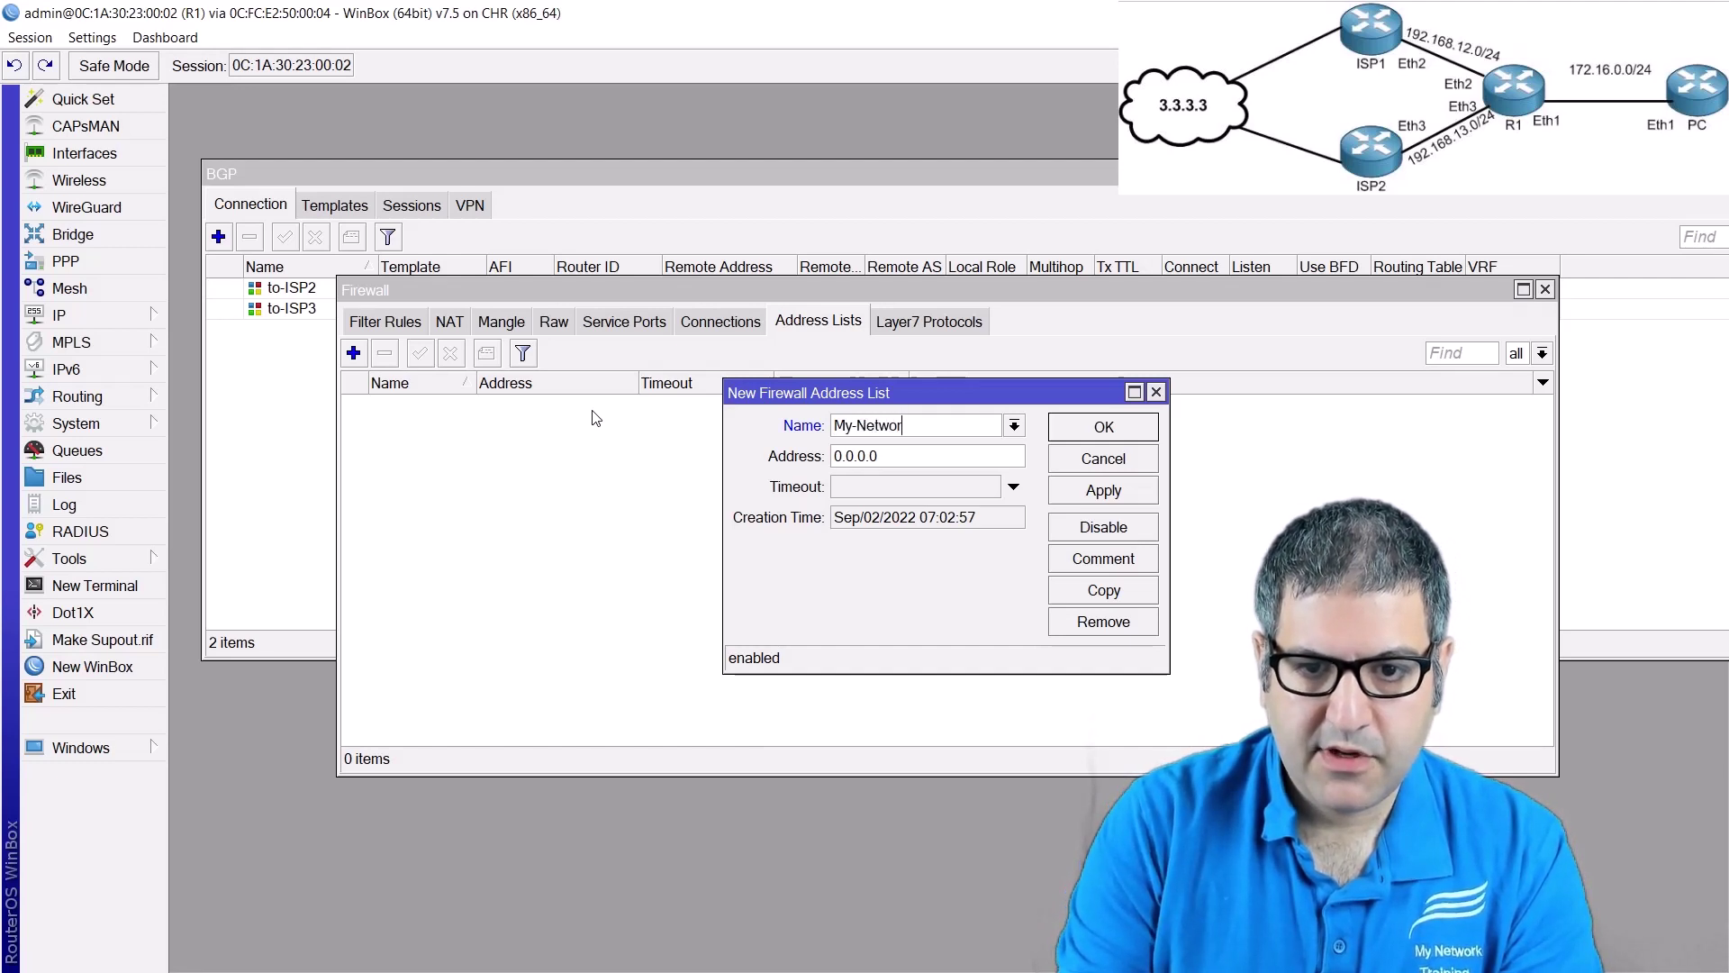
text(k)
key(Tab)
text(1)
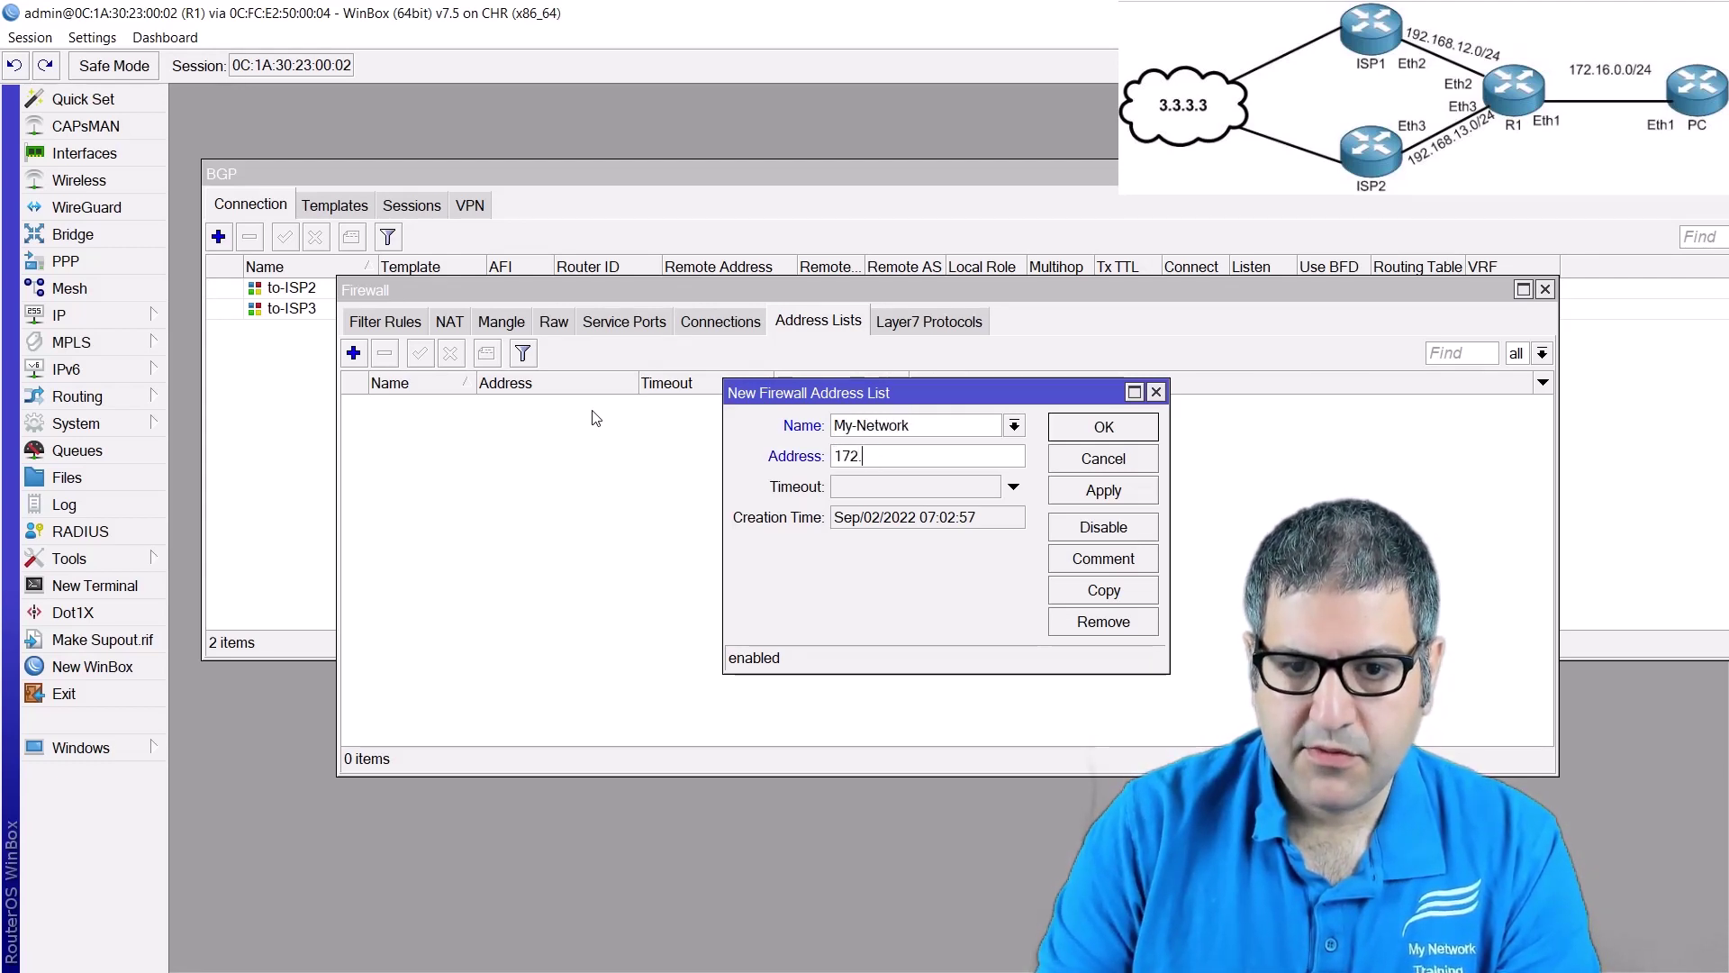
text(72.16.0.0)
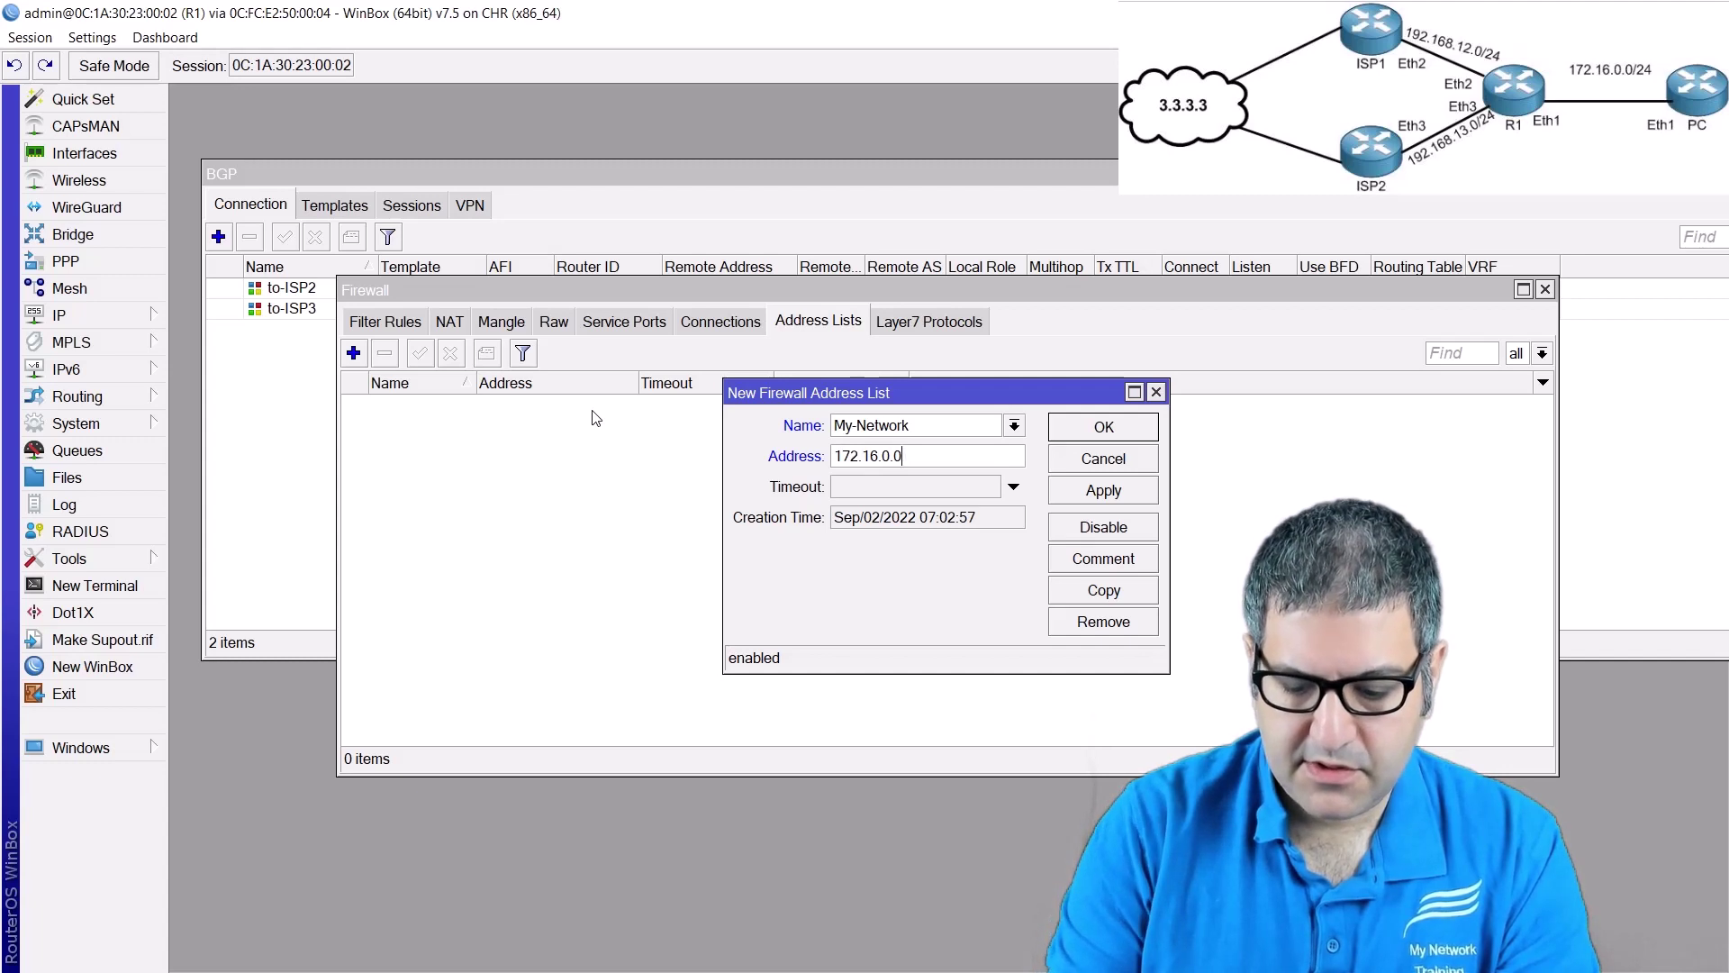
text(/24)
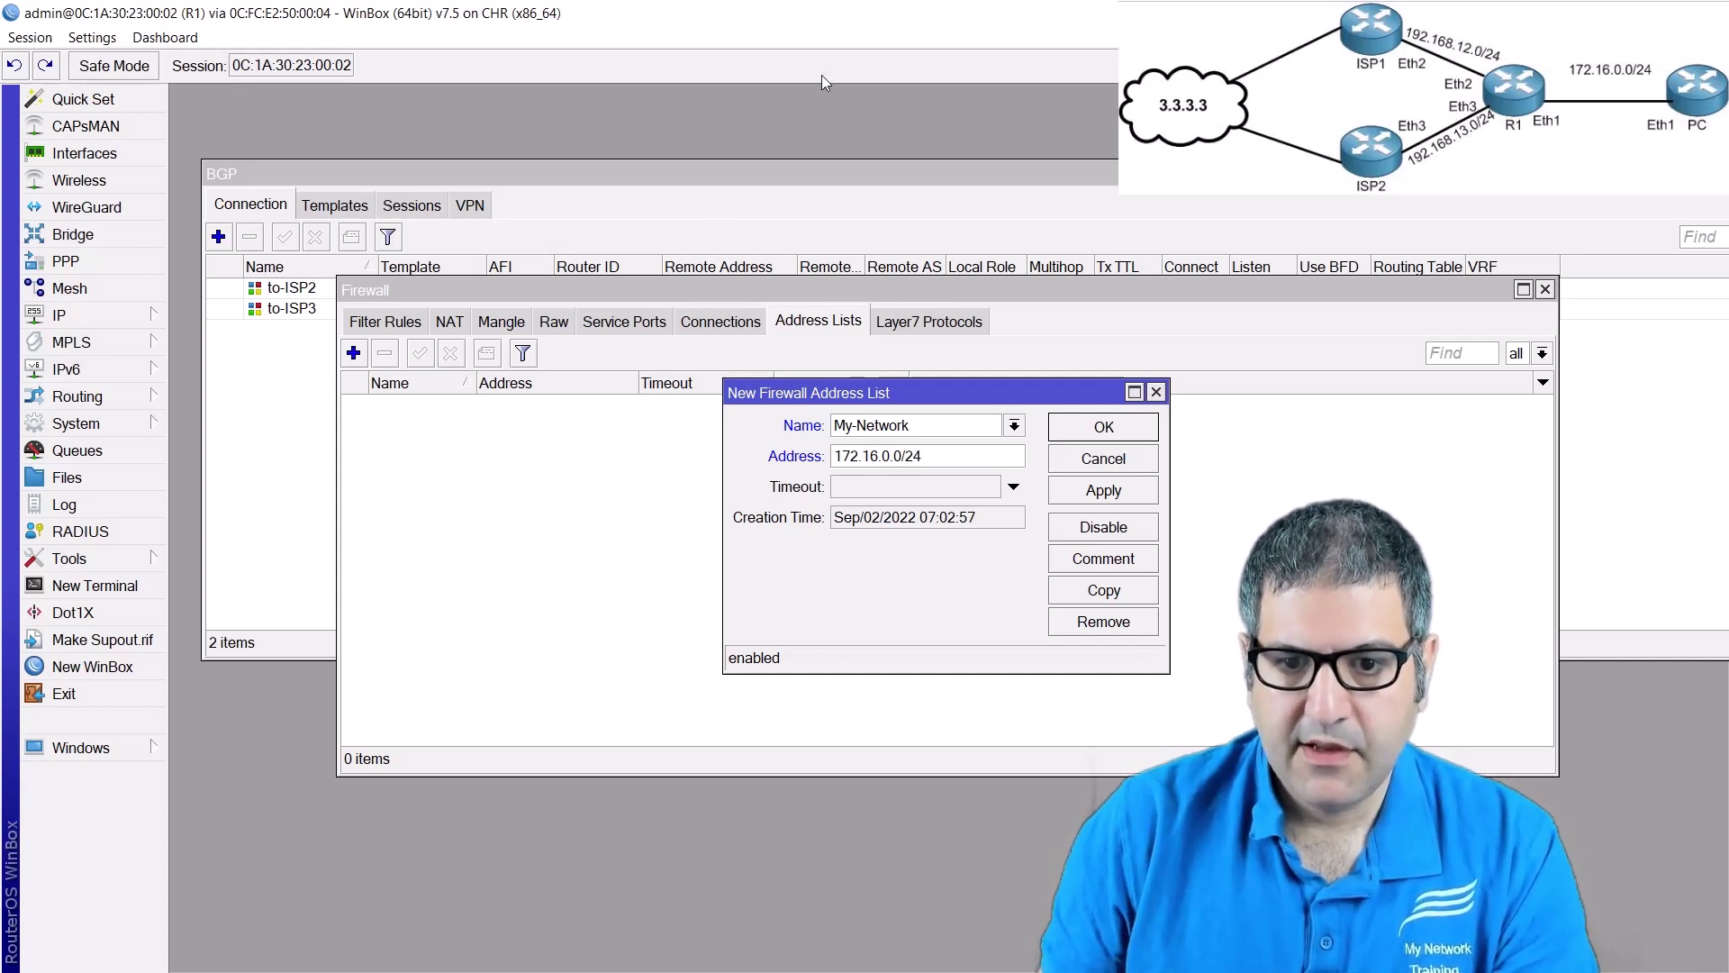
click(1097, 429)
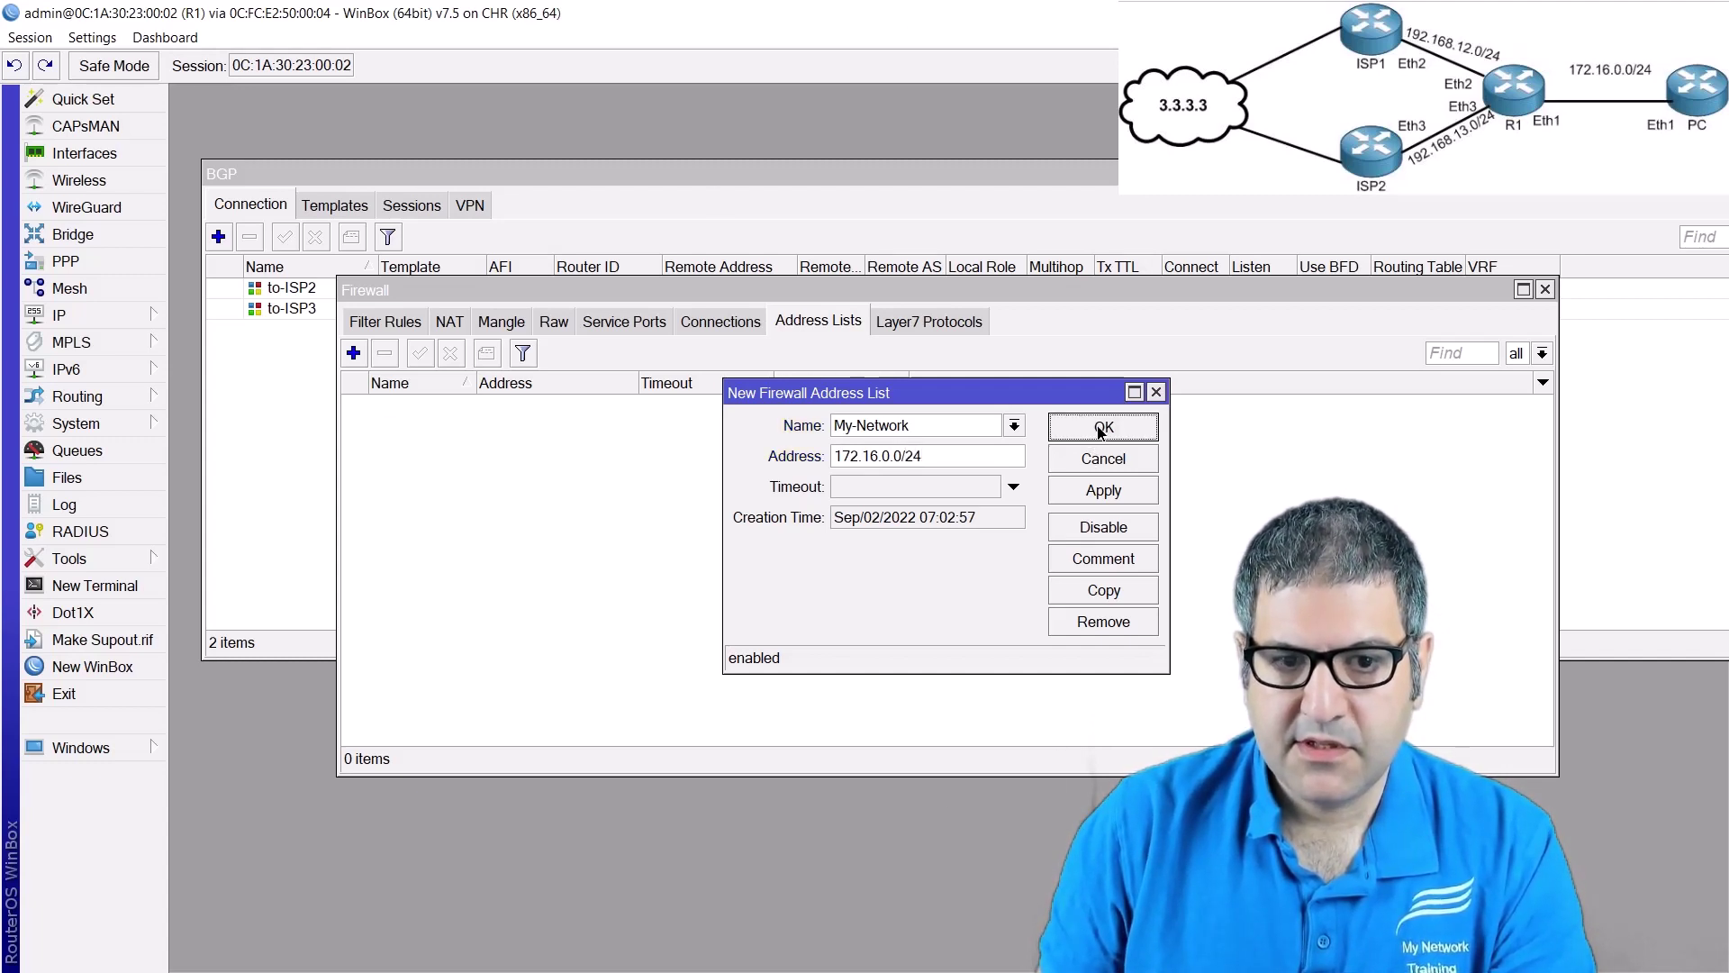
key(Escape)
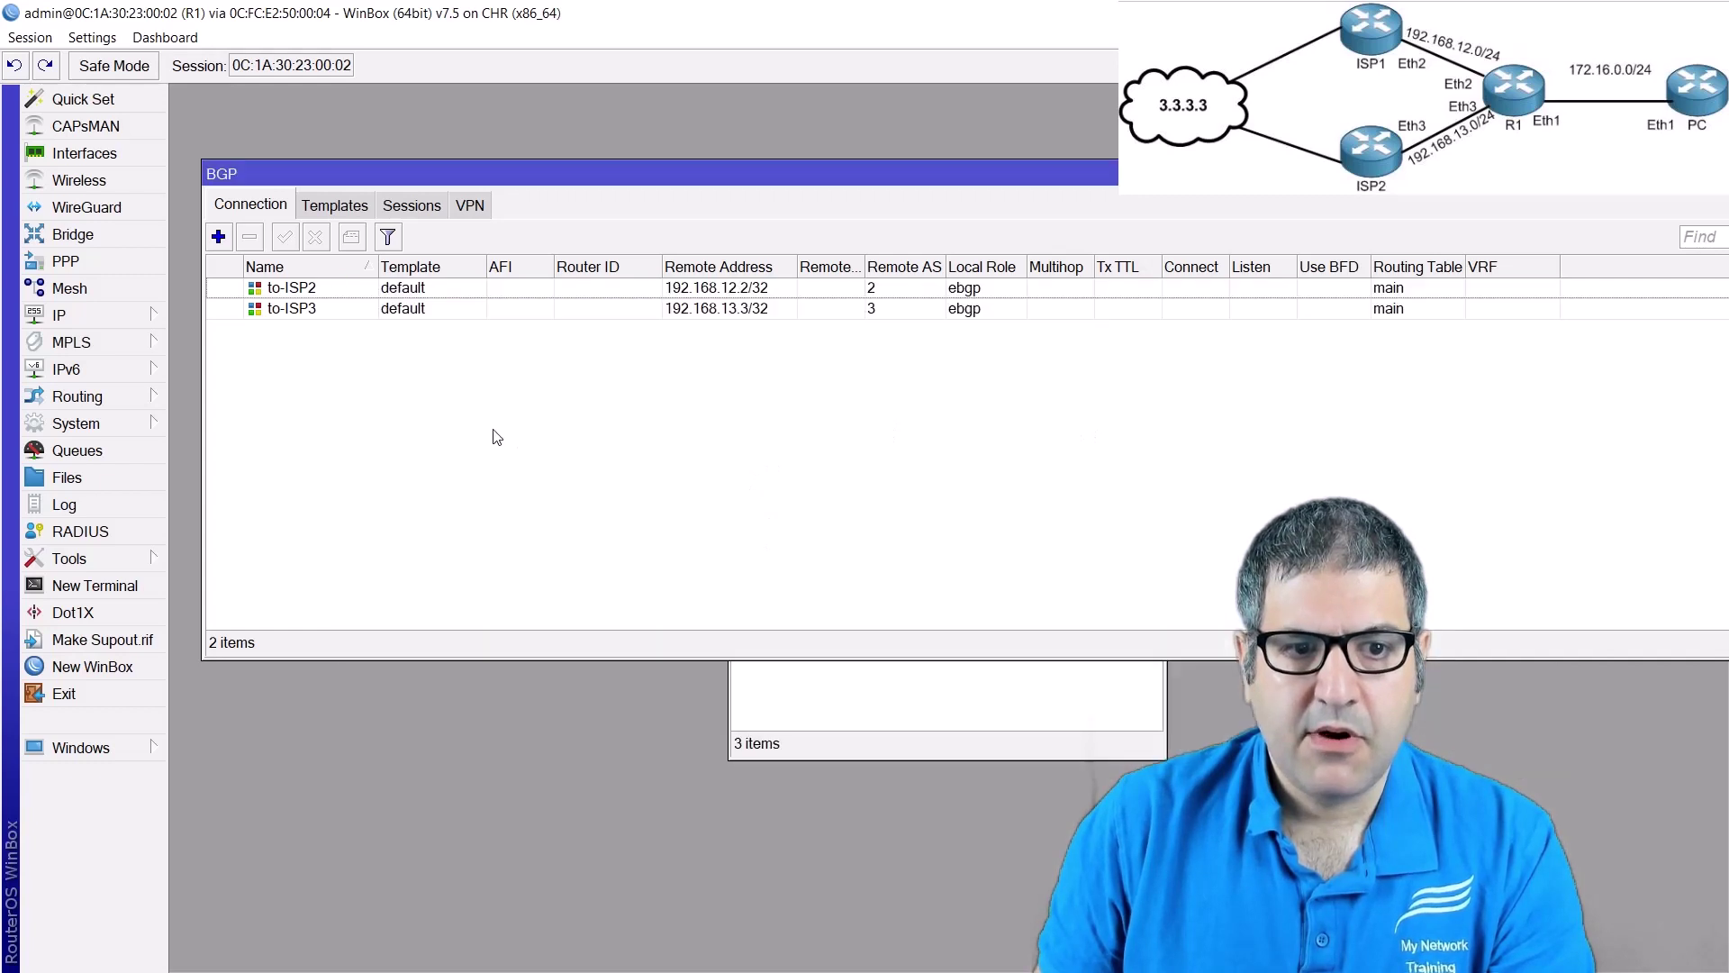
- Set the to-ISP2 connection's output network filter to My-Network
double_click(292, 289)
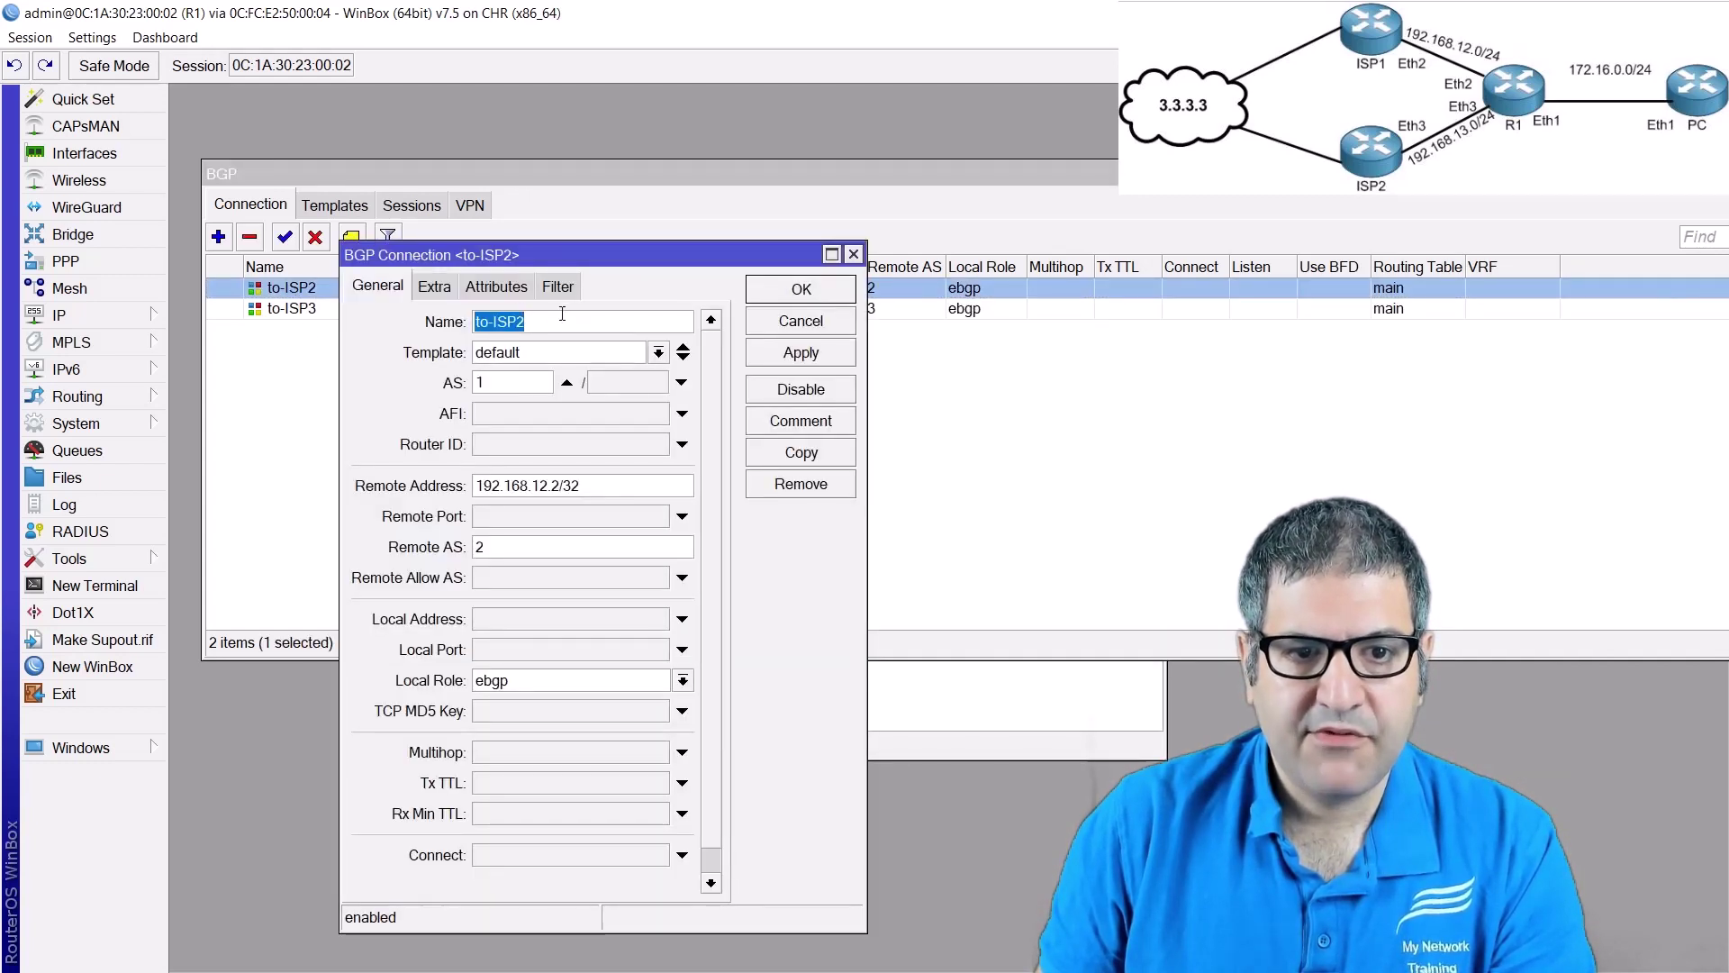
click(556, 287)
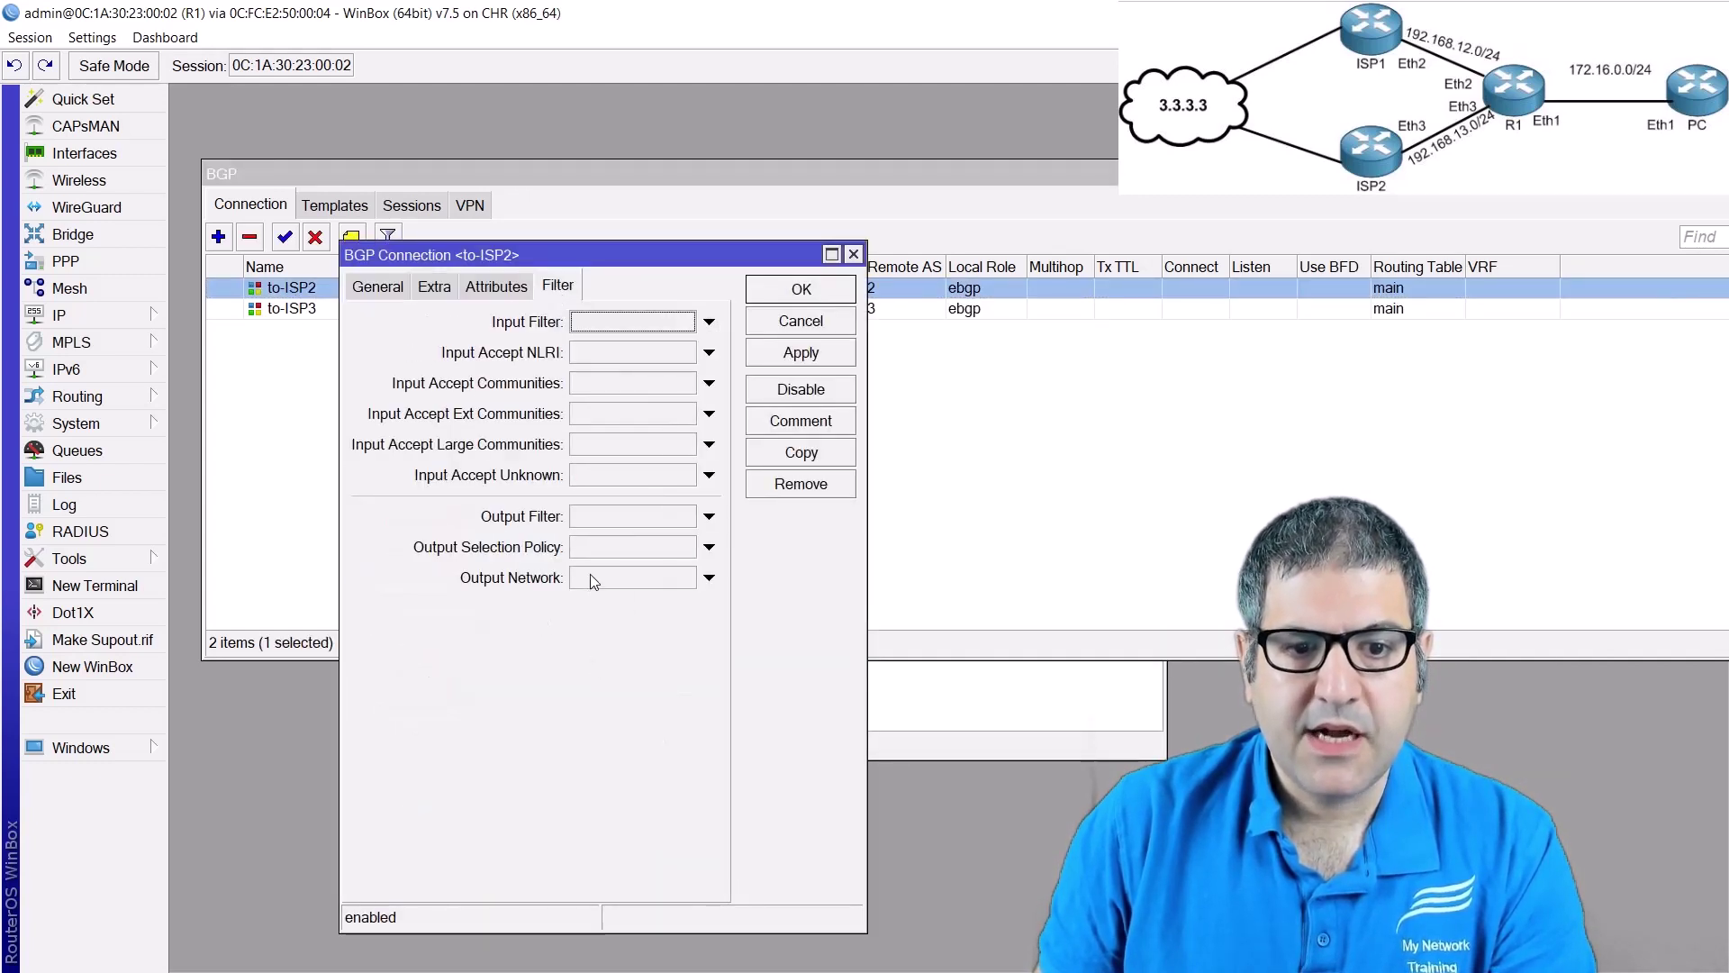
click(638, 580)
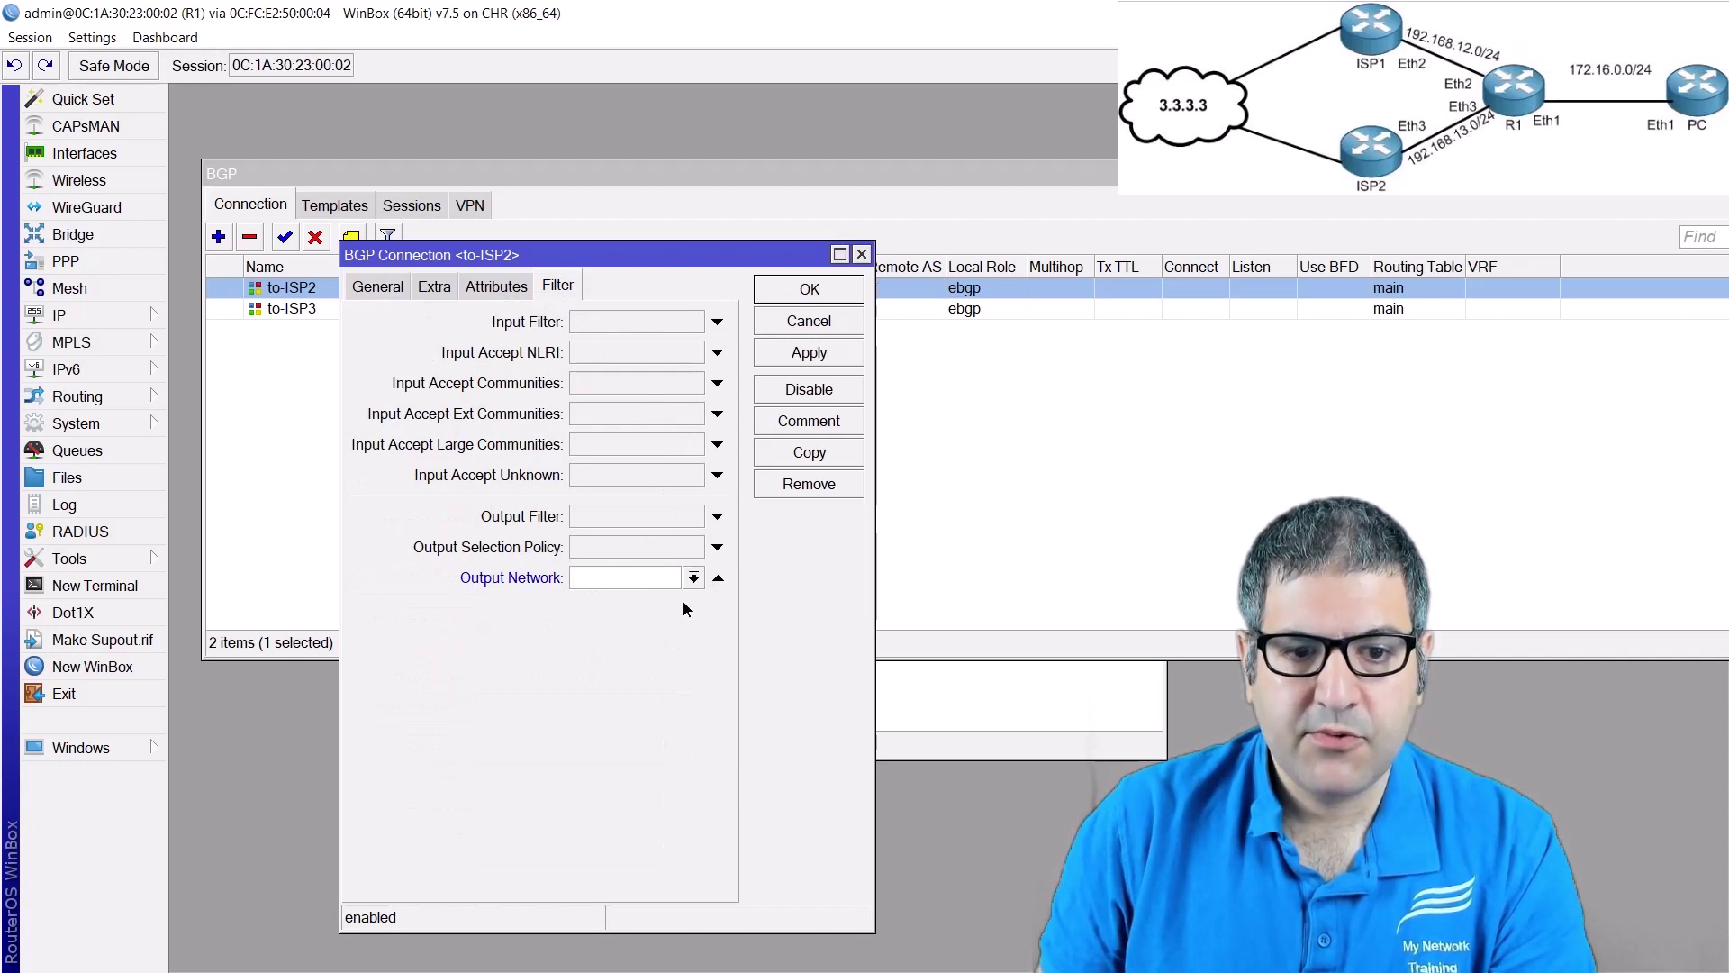
click(693, 577)
click(644, 597)
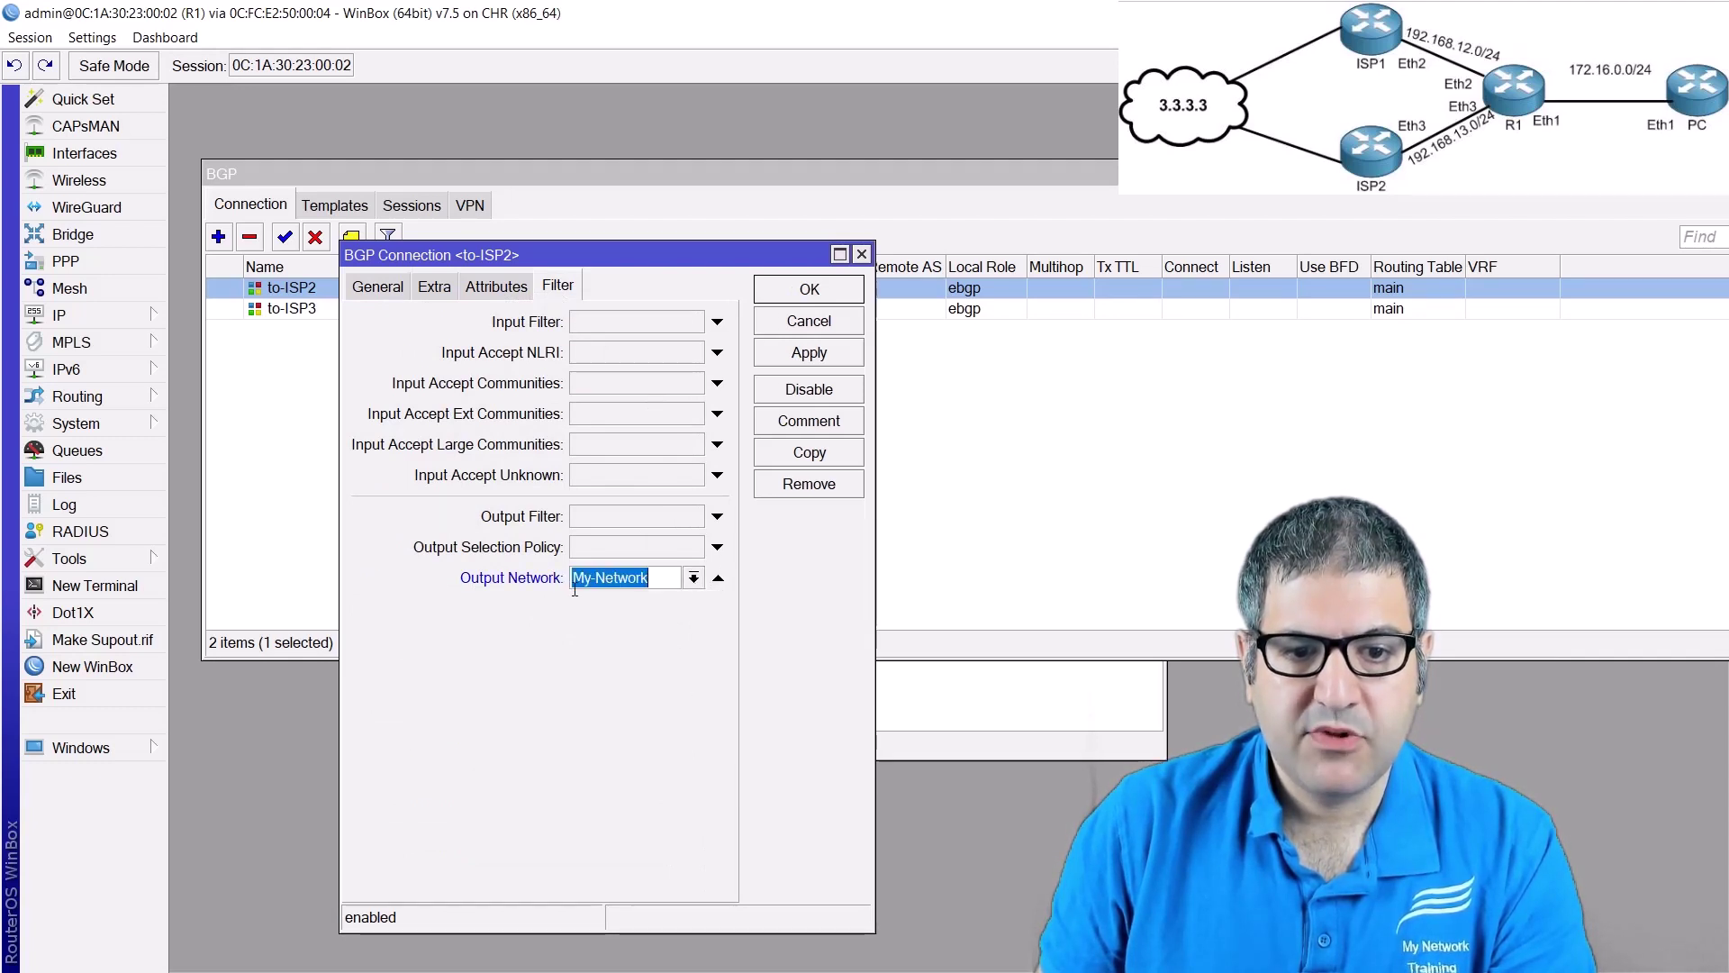
click(816, 297)
- Set to-ISP3's output network to My-Network, then close the Address List and BGP windows
double_click(444, 308)
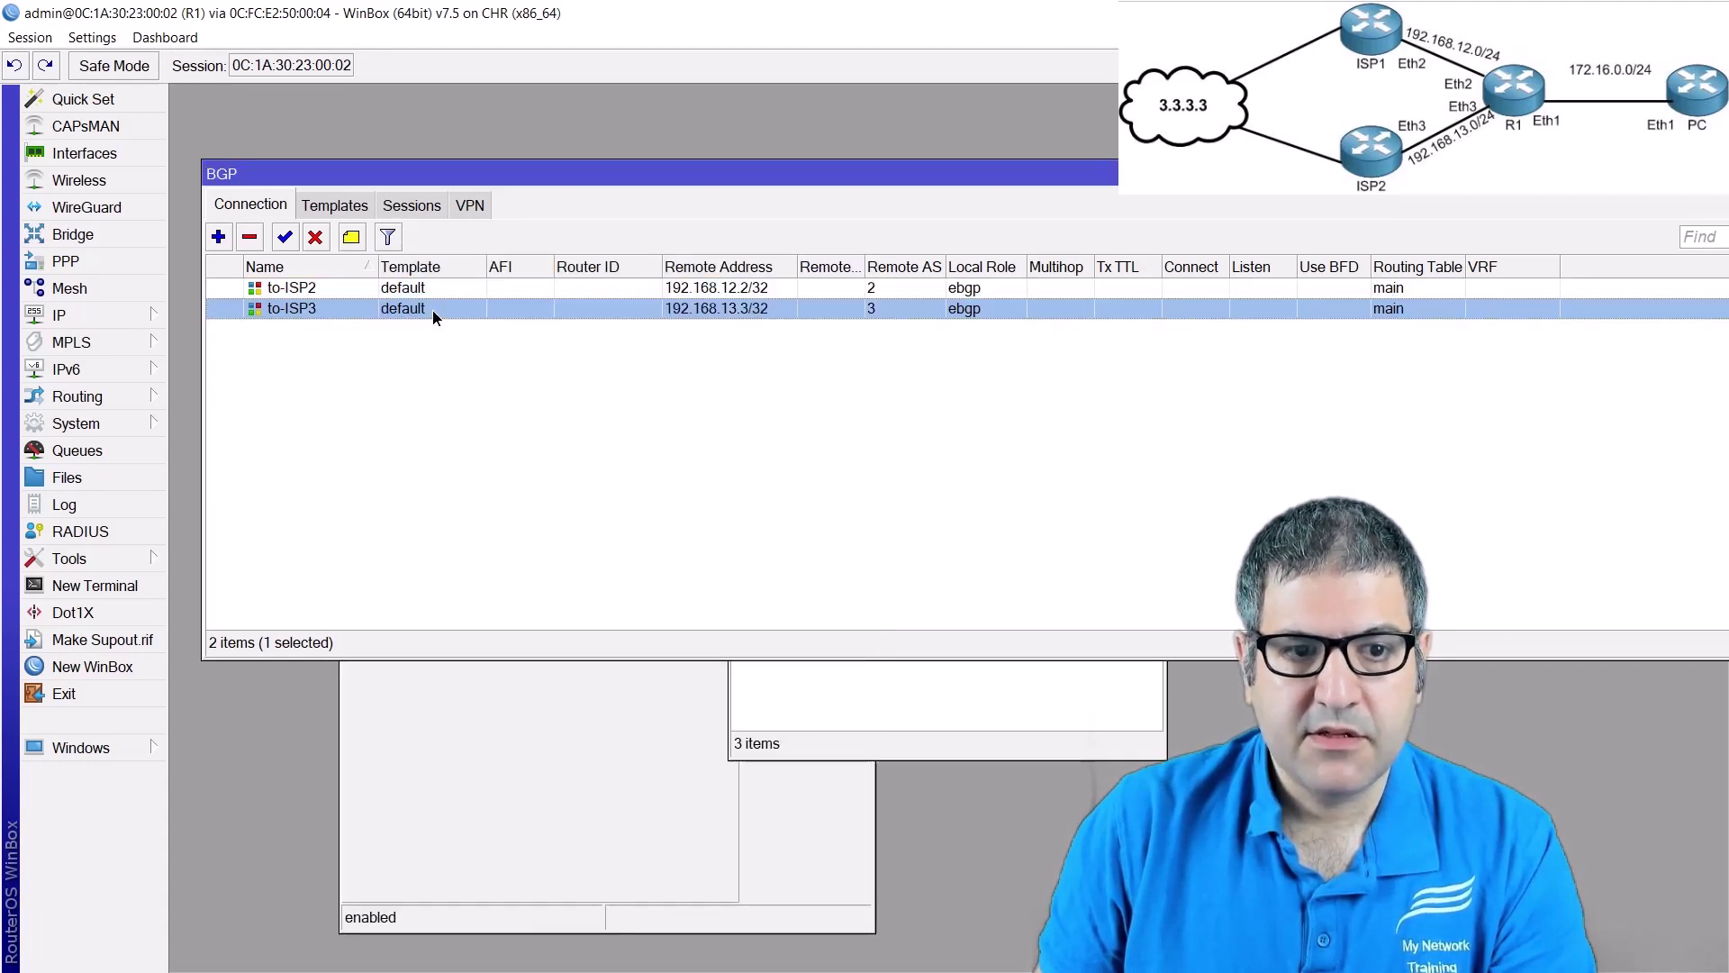
click(647, 587)
click(694, 581)
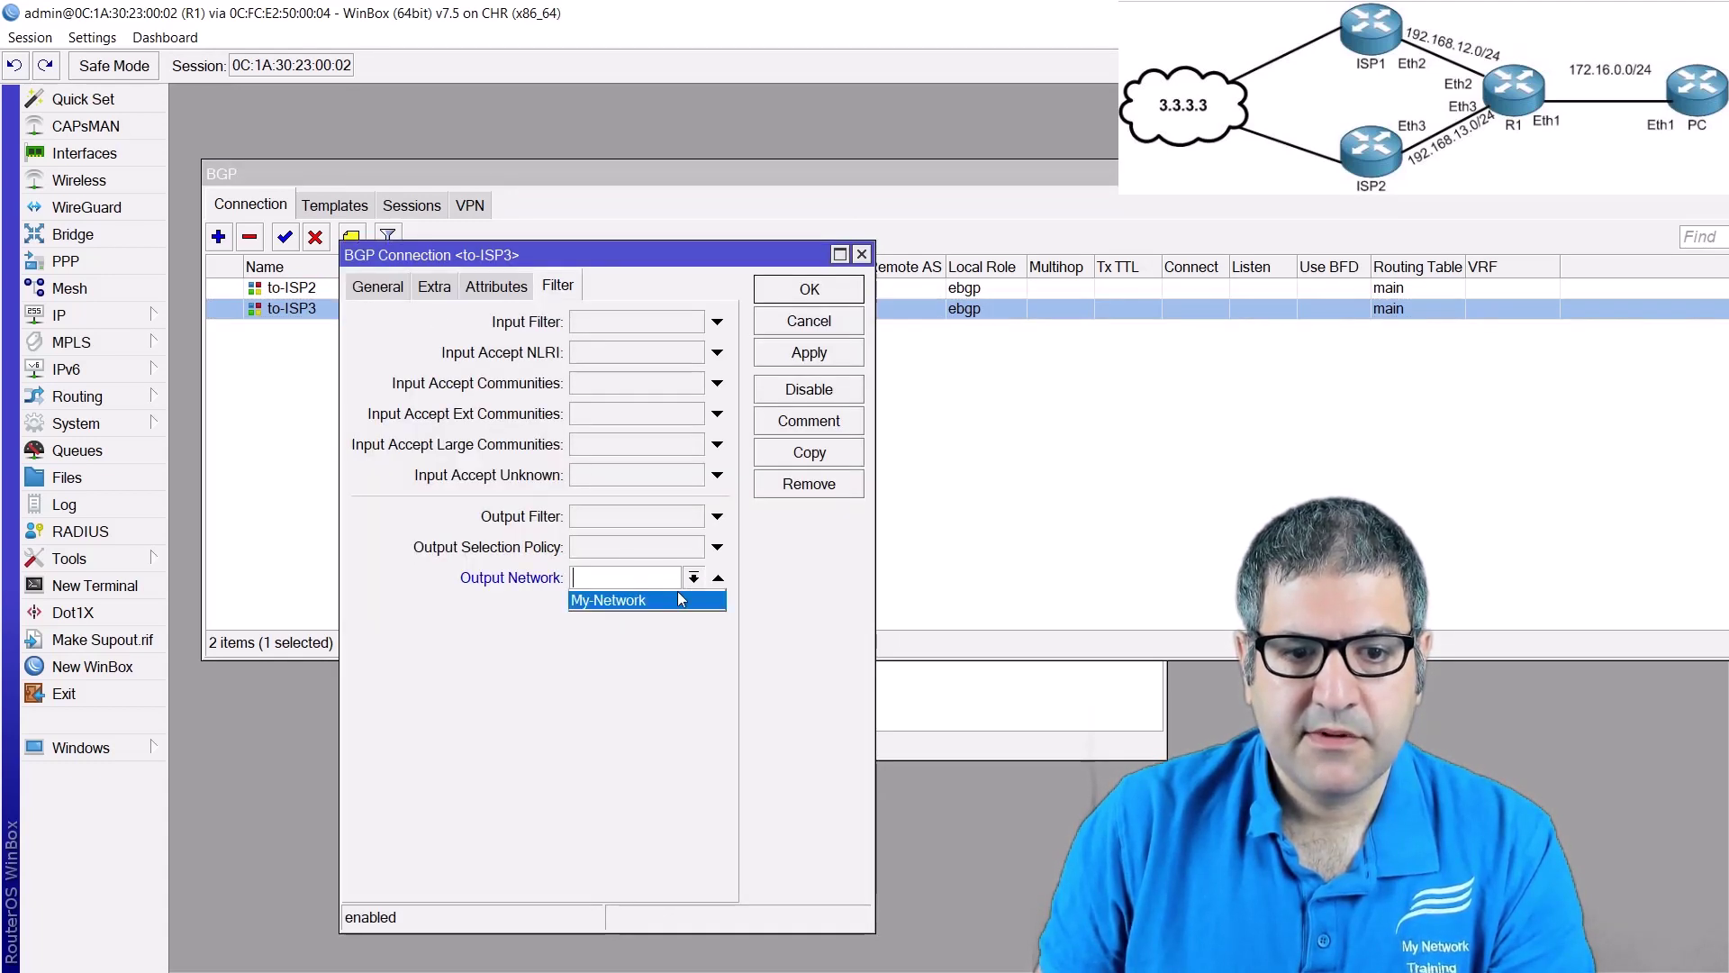
click(635, 601)
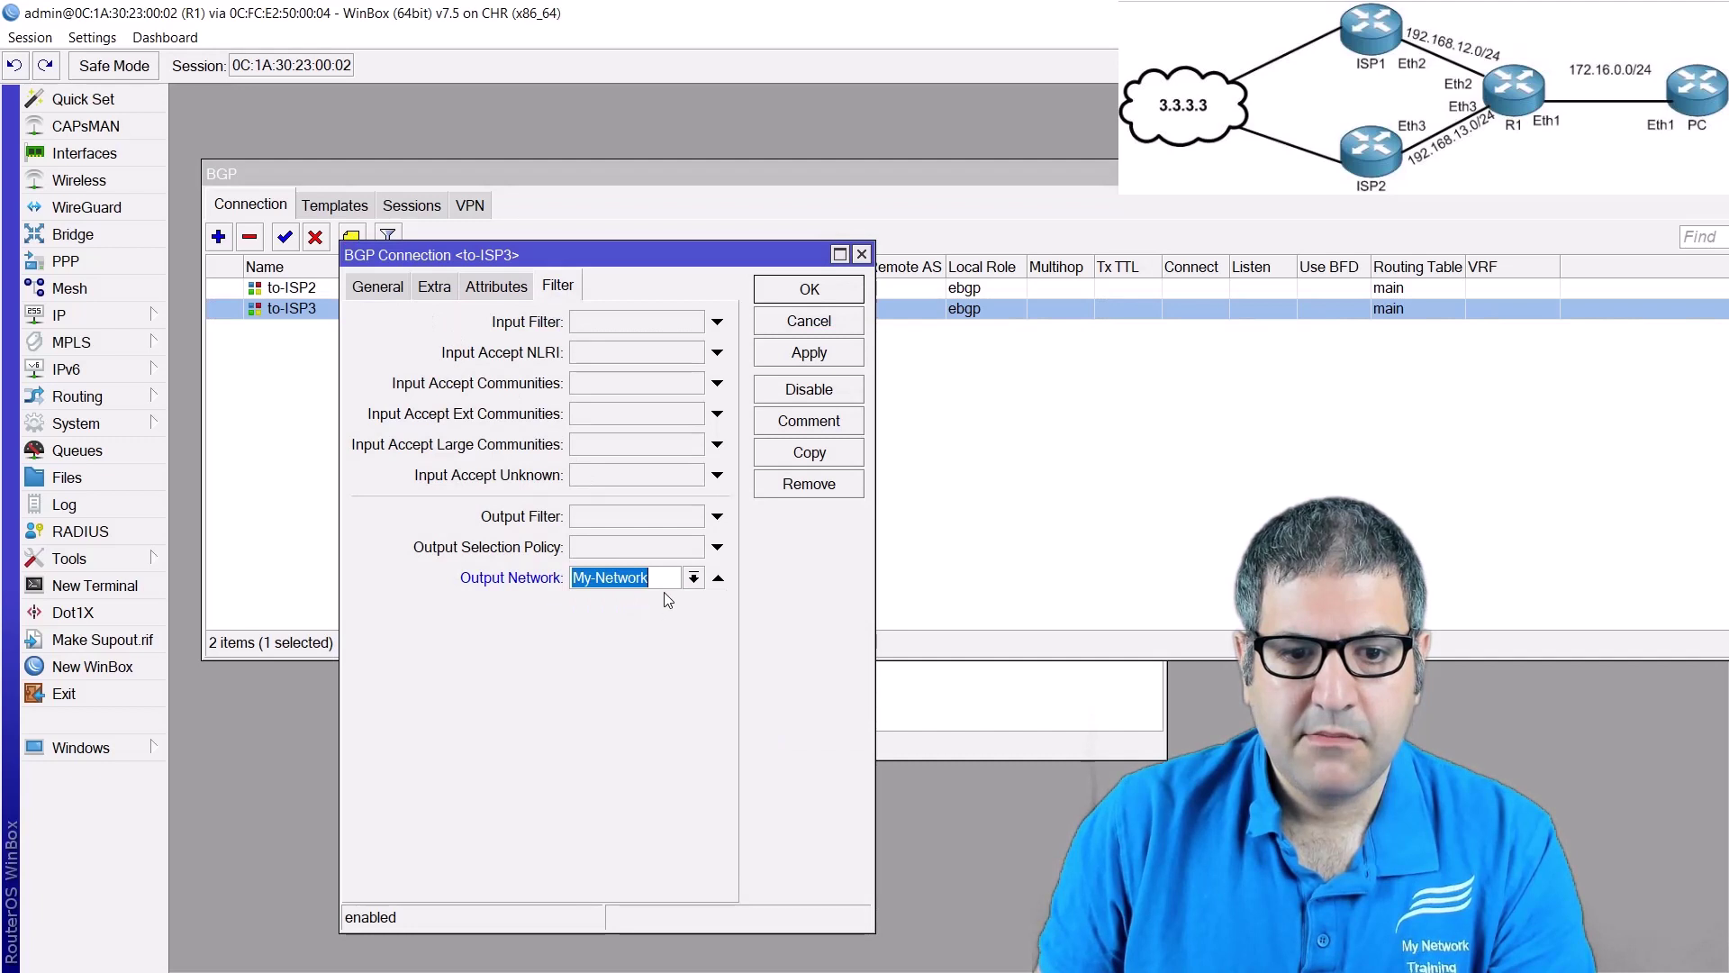
click(834, 298)
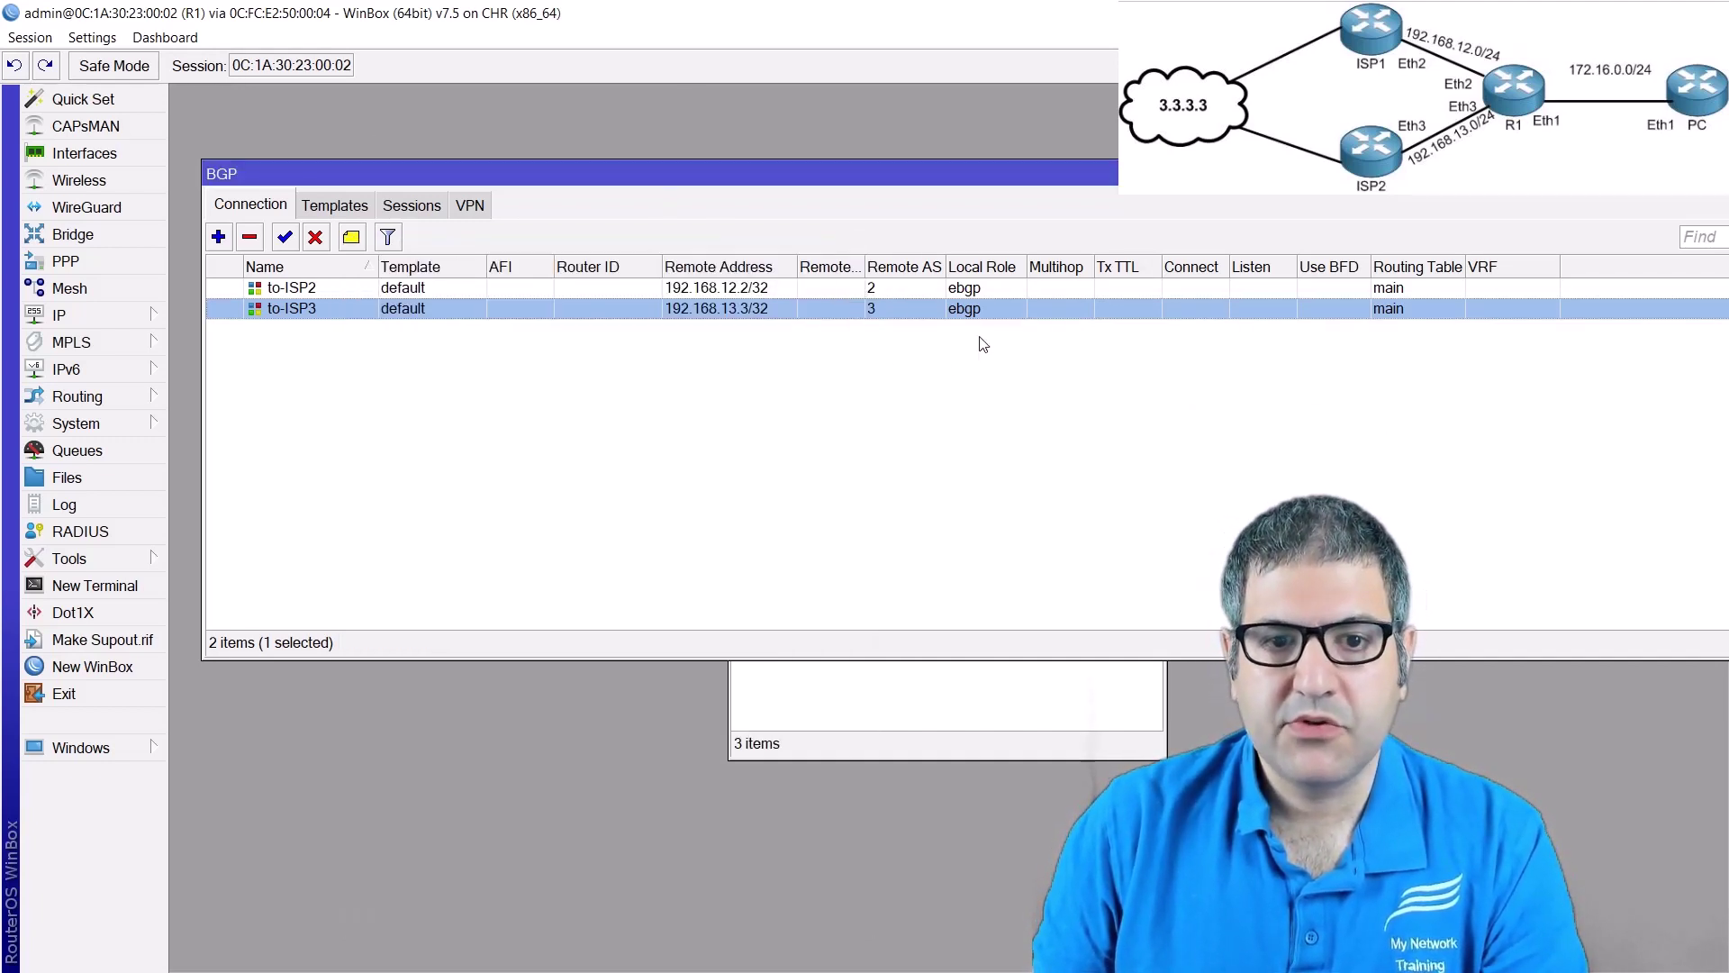
click(821, 686)
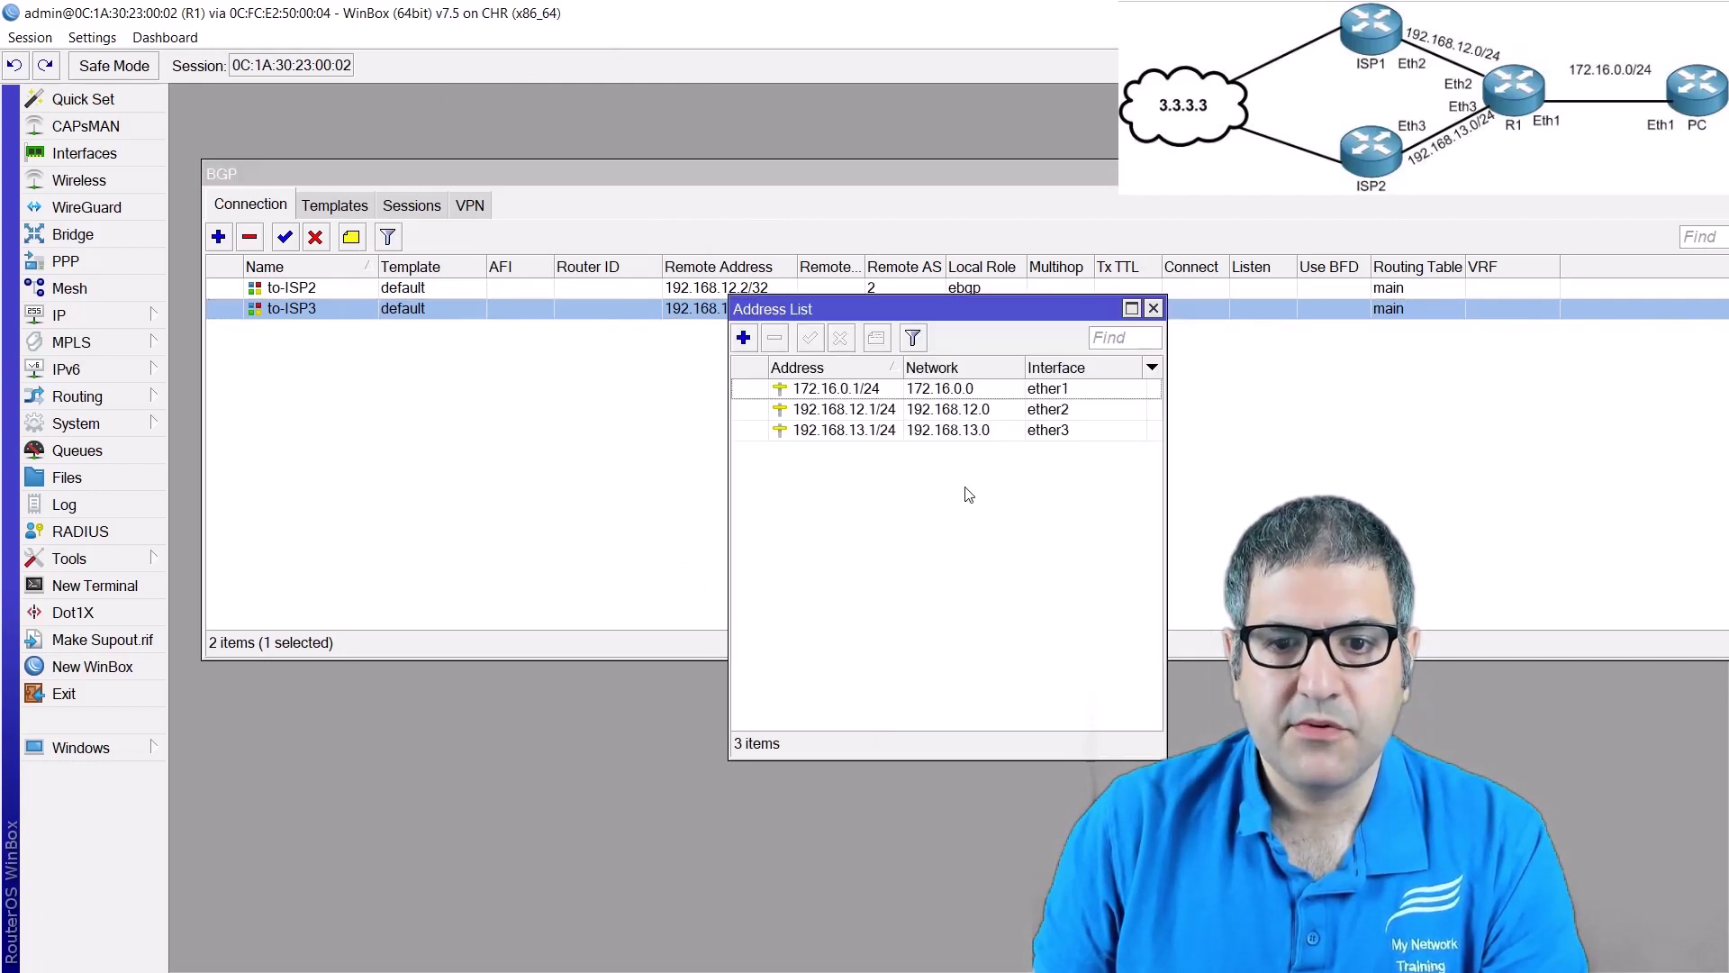
key(Escape)
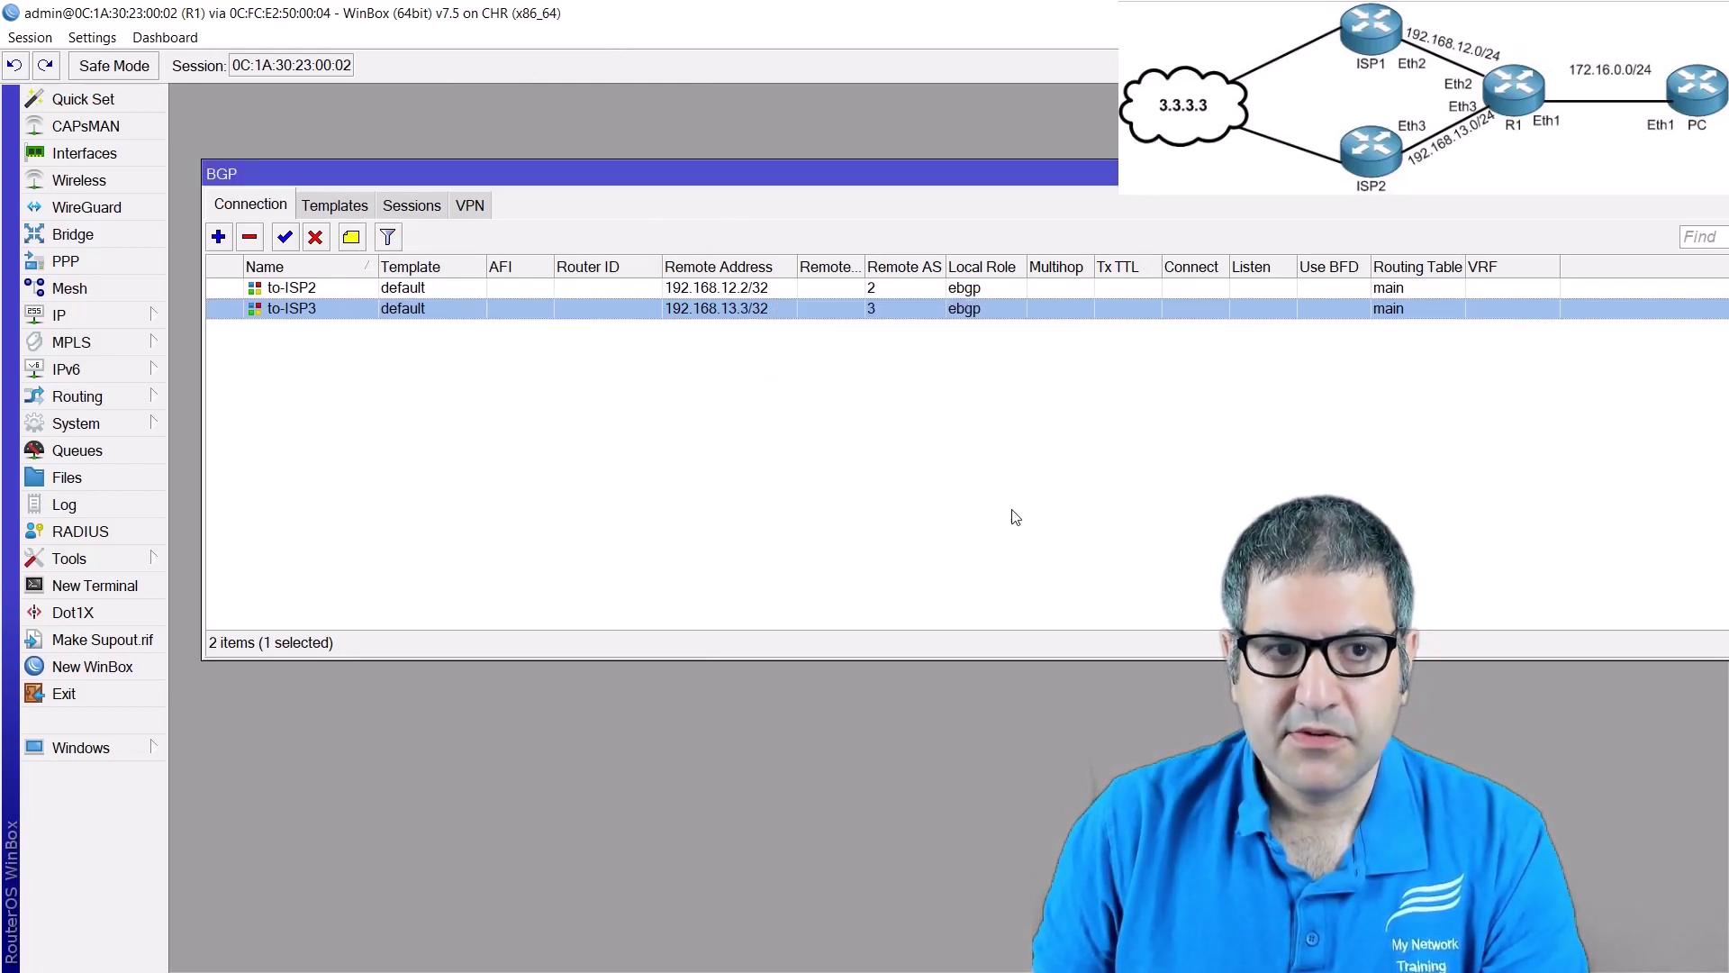
key(Escape)
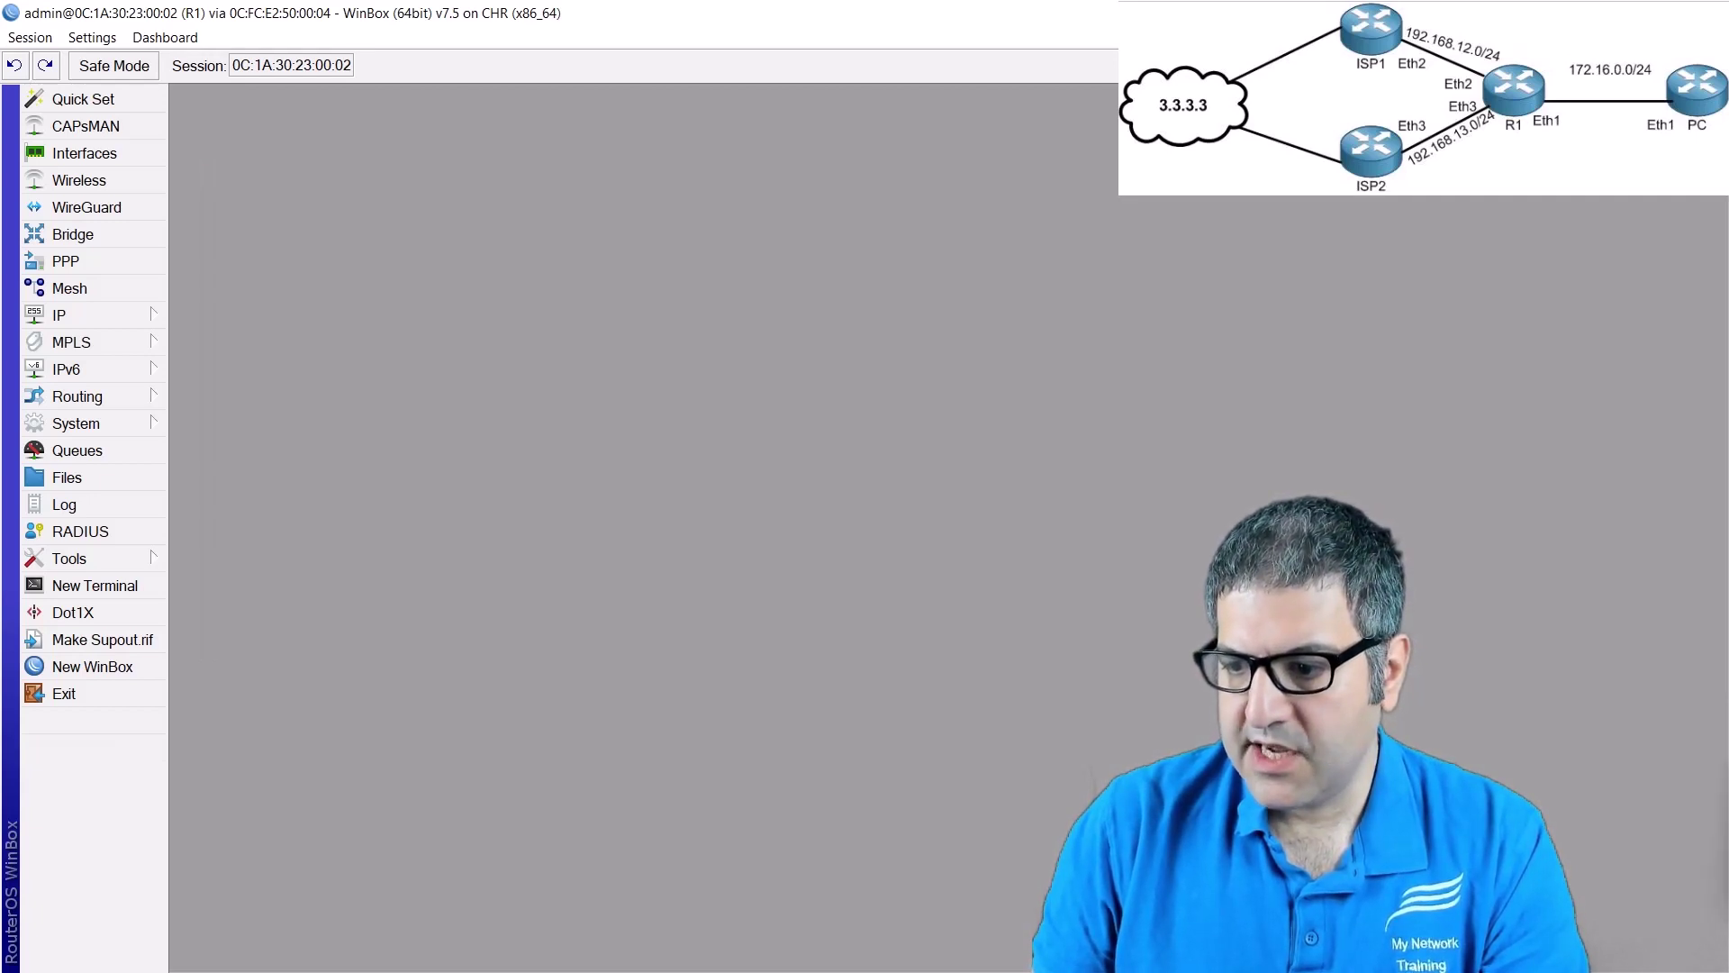
- On ISP1, change the default BGP template's AS from 65535 to 2 and show the empty Connections list
key(alt+Tab)
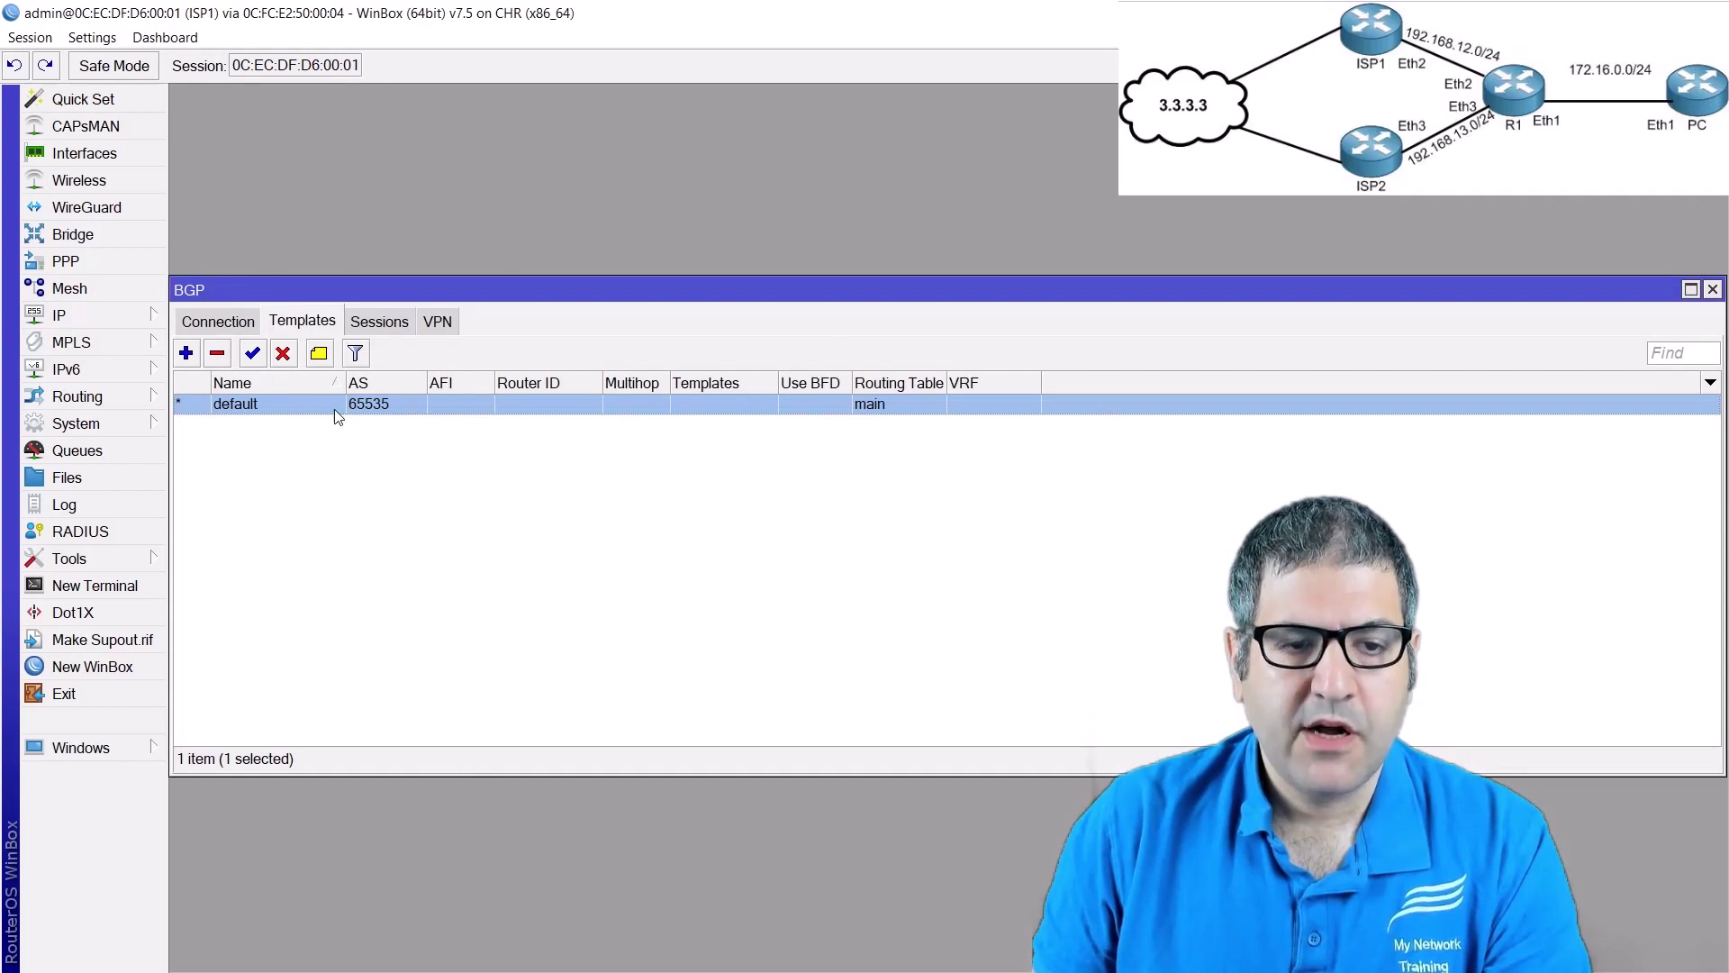
double_click(299, 409)
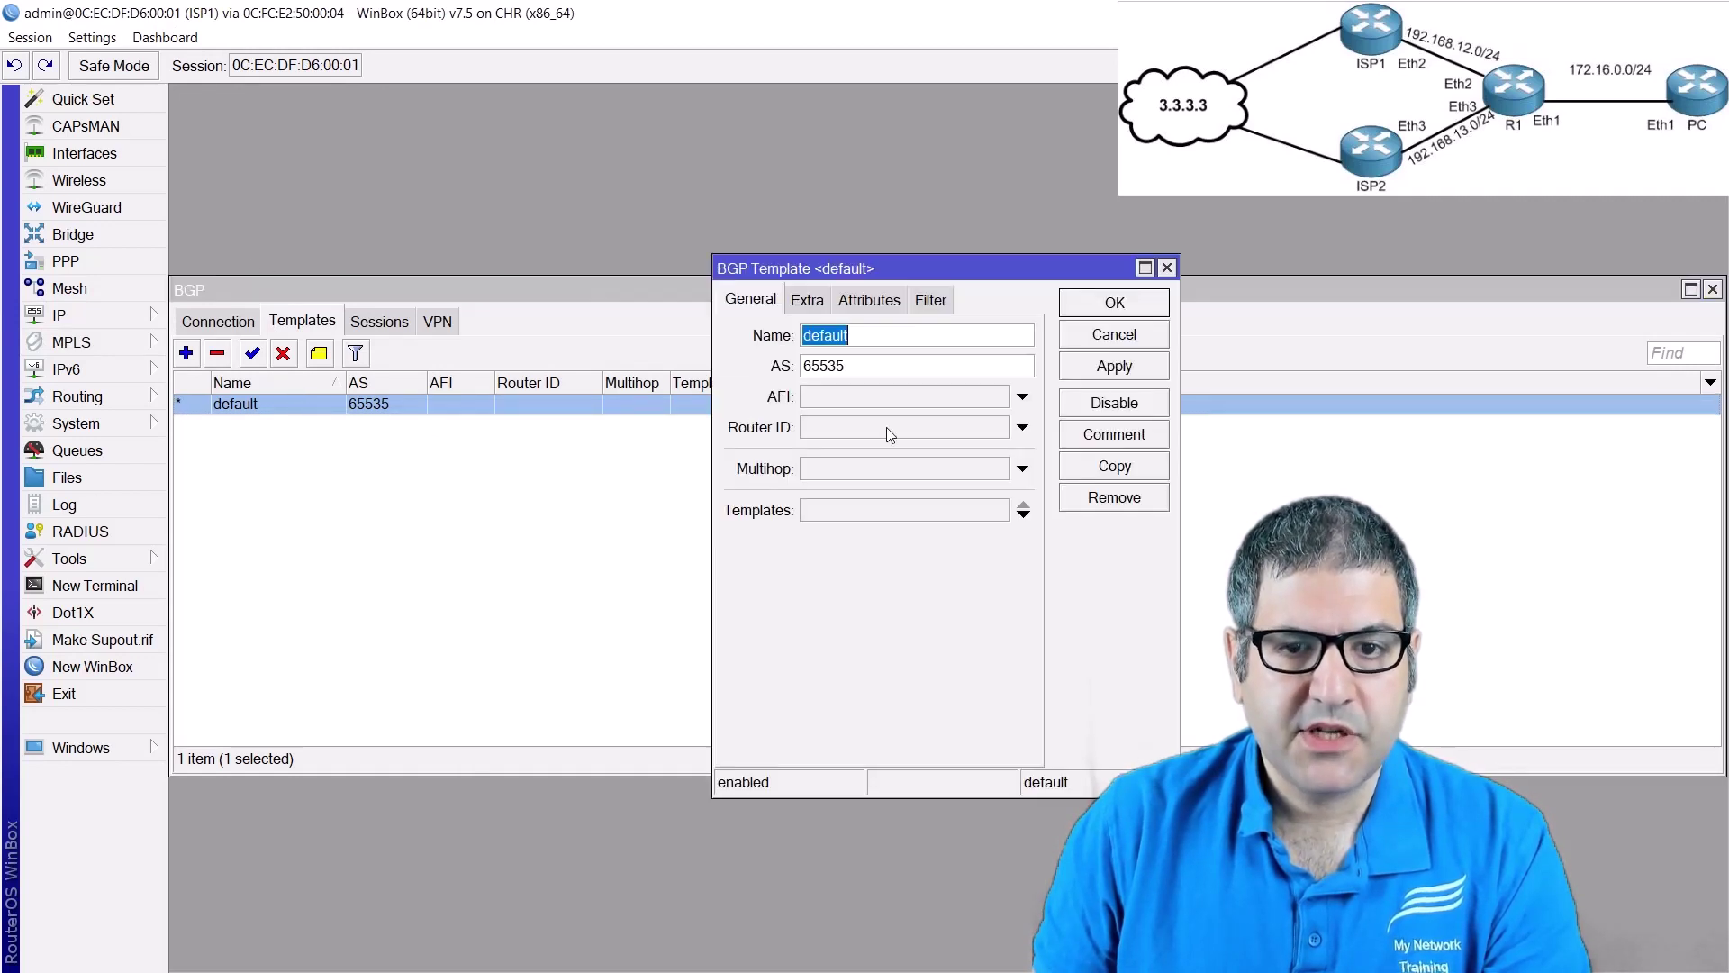
double_click(879, 357)
text(2)
key(Return)
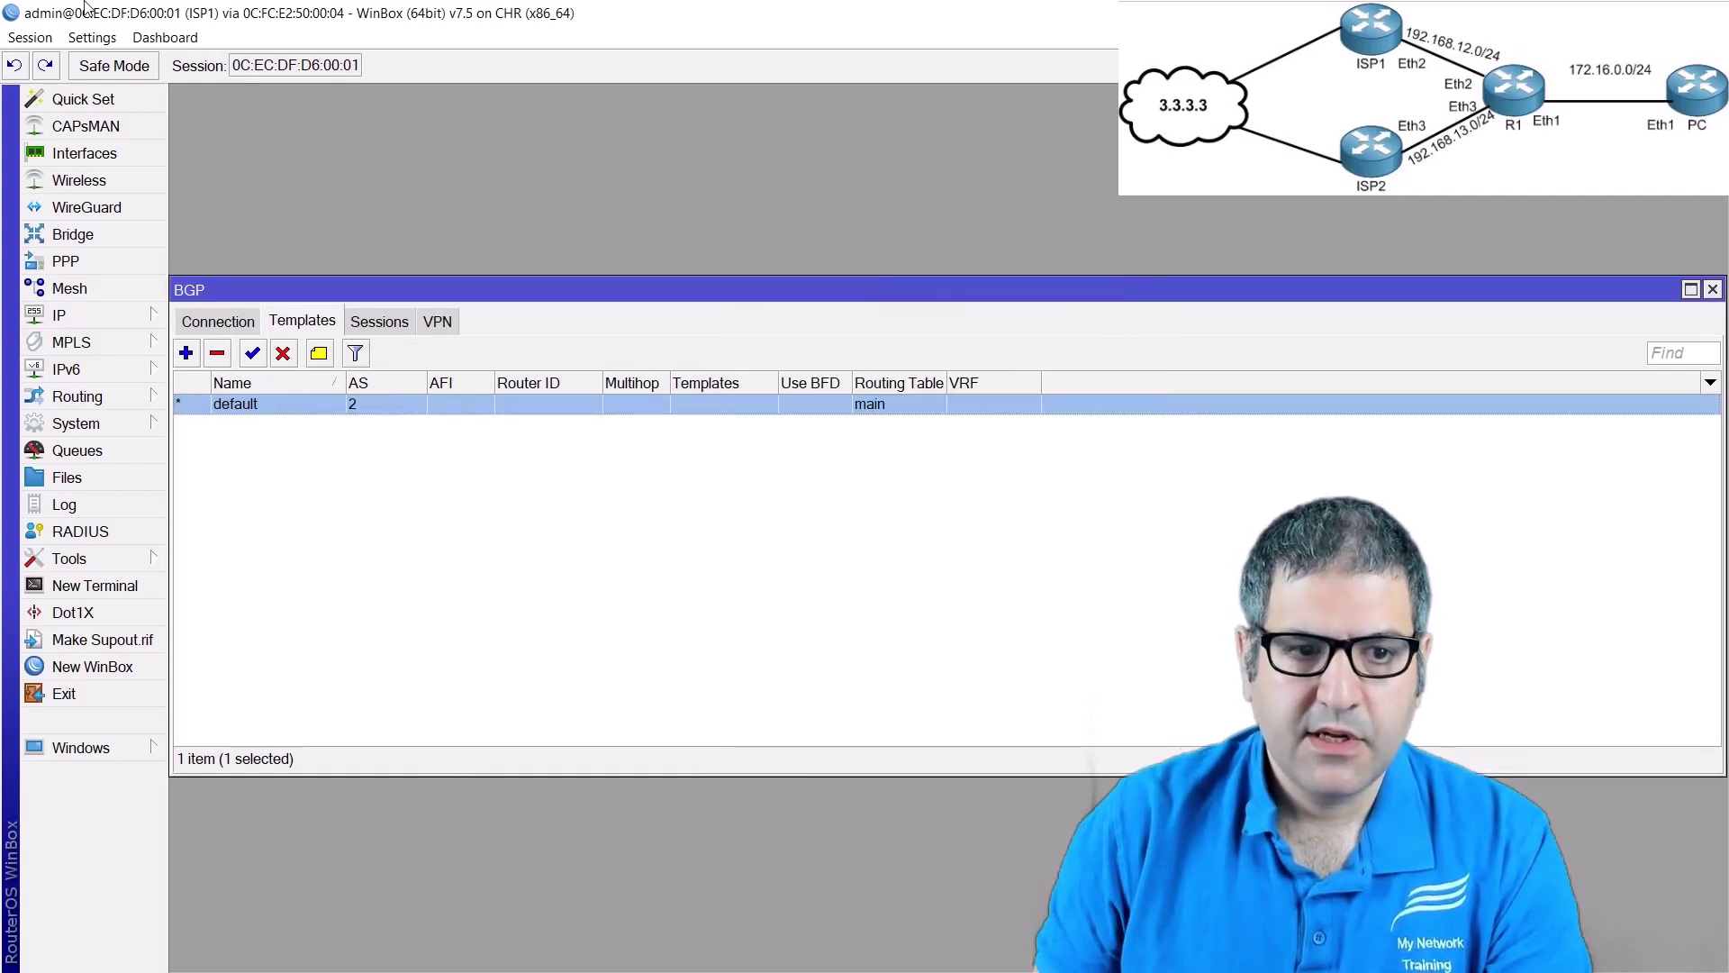
click(217, 322)
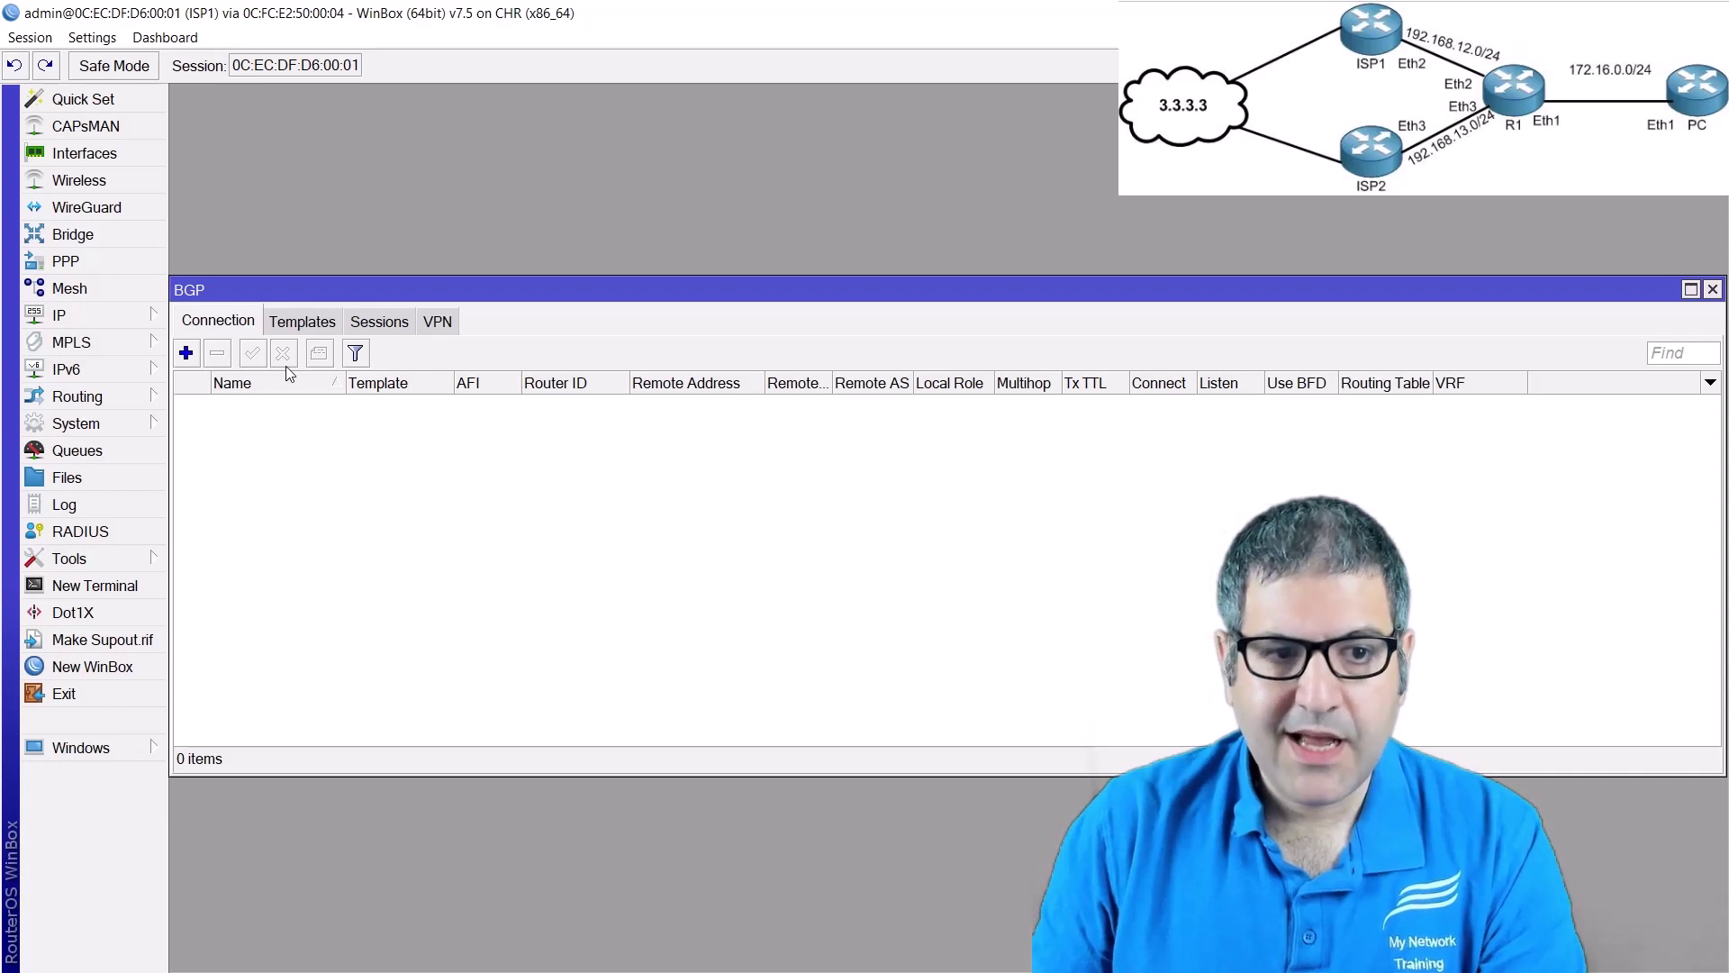
- Create BGP connection to-R1 on the default template with remote address 192.168.12.1
click(186, 353)
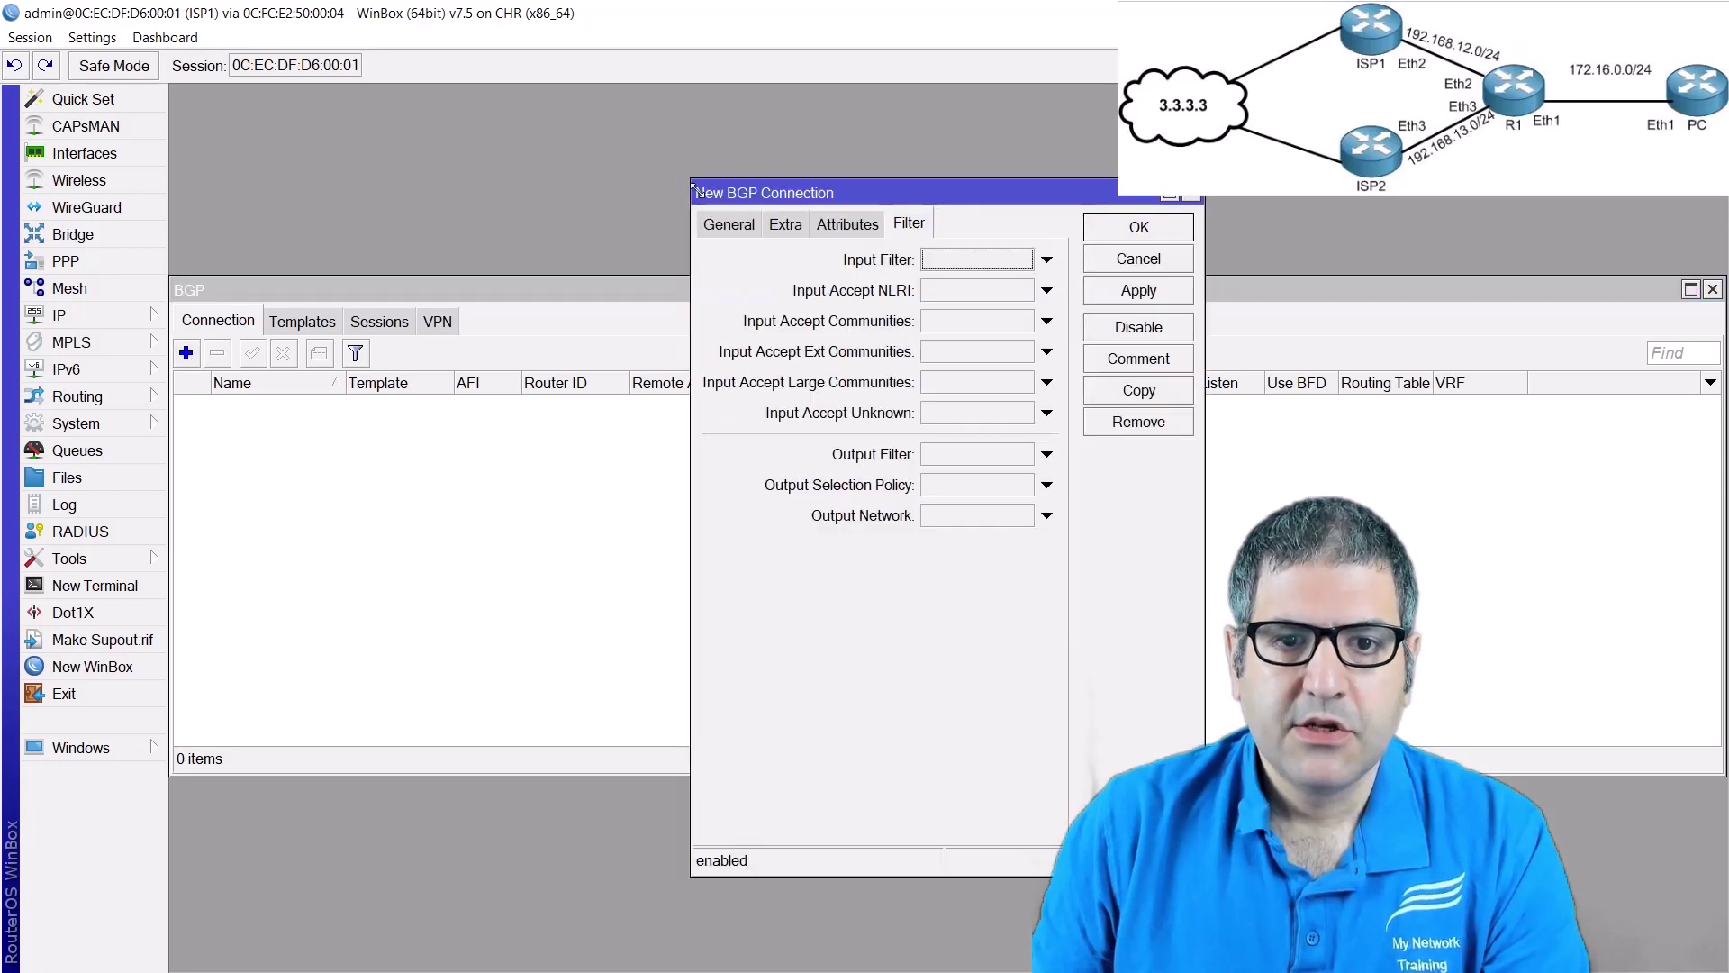
click(715, 230)
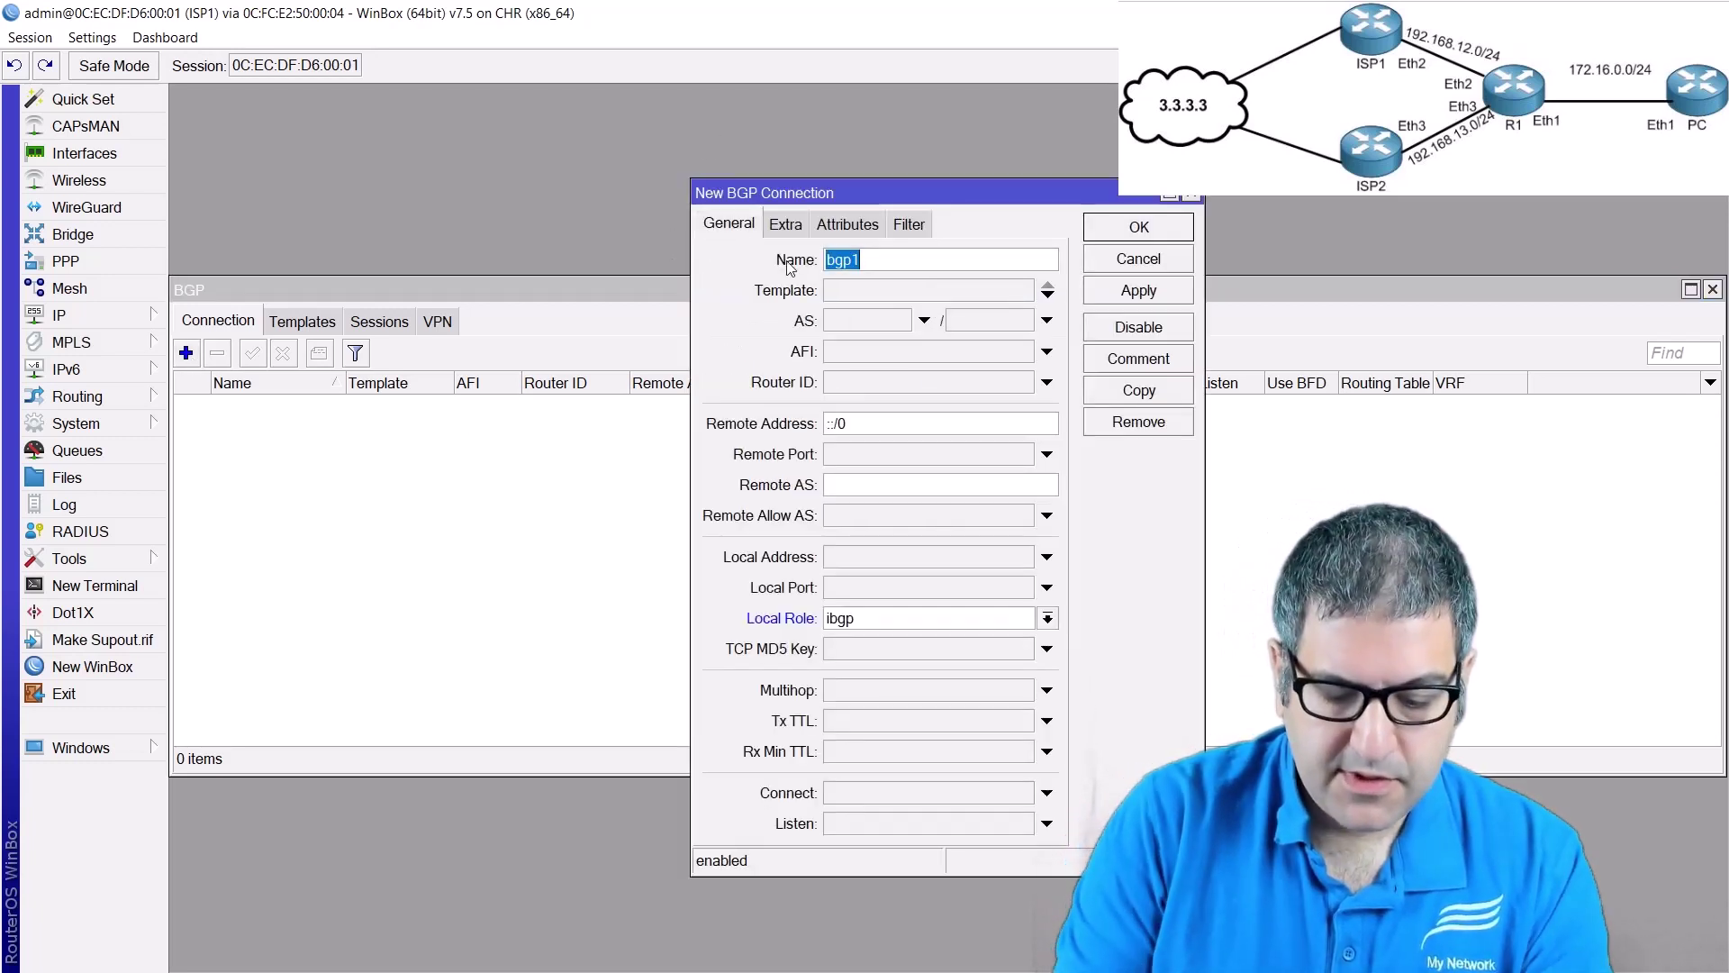
text(to-R1)
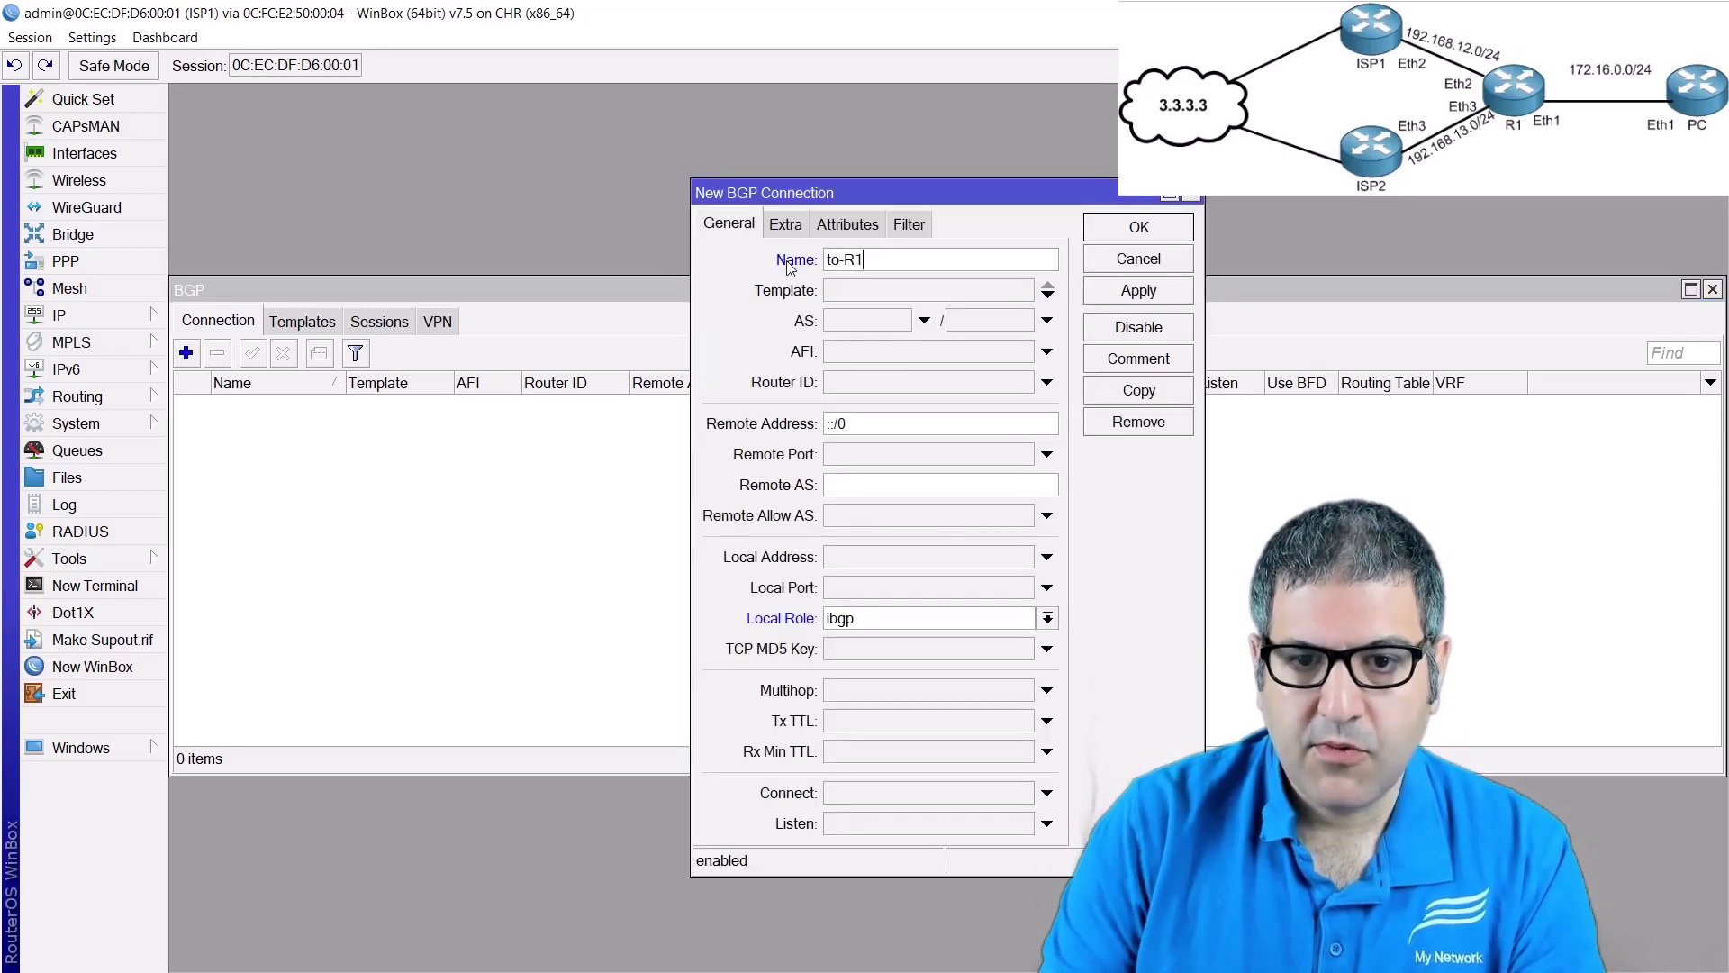
click(875, 293)
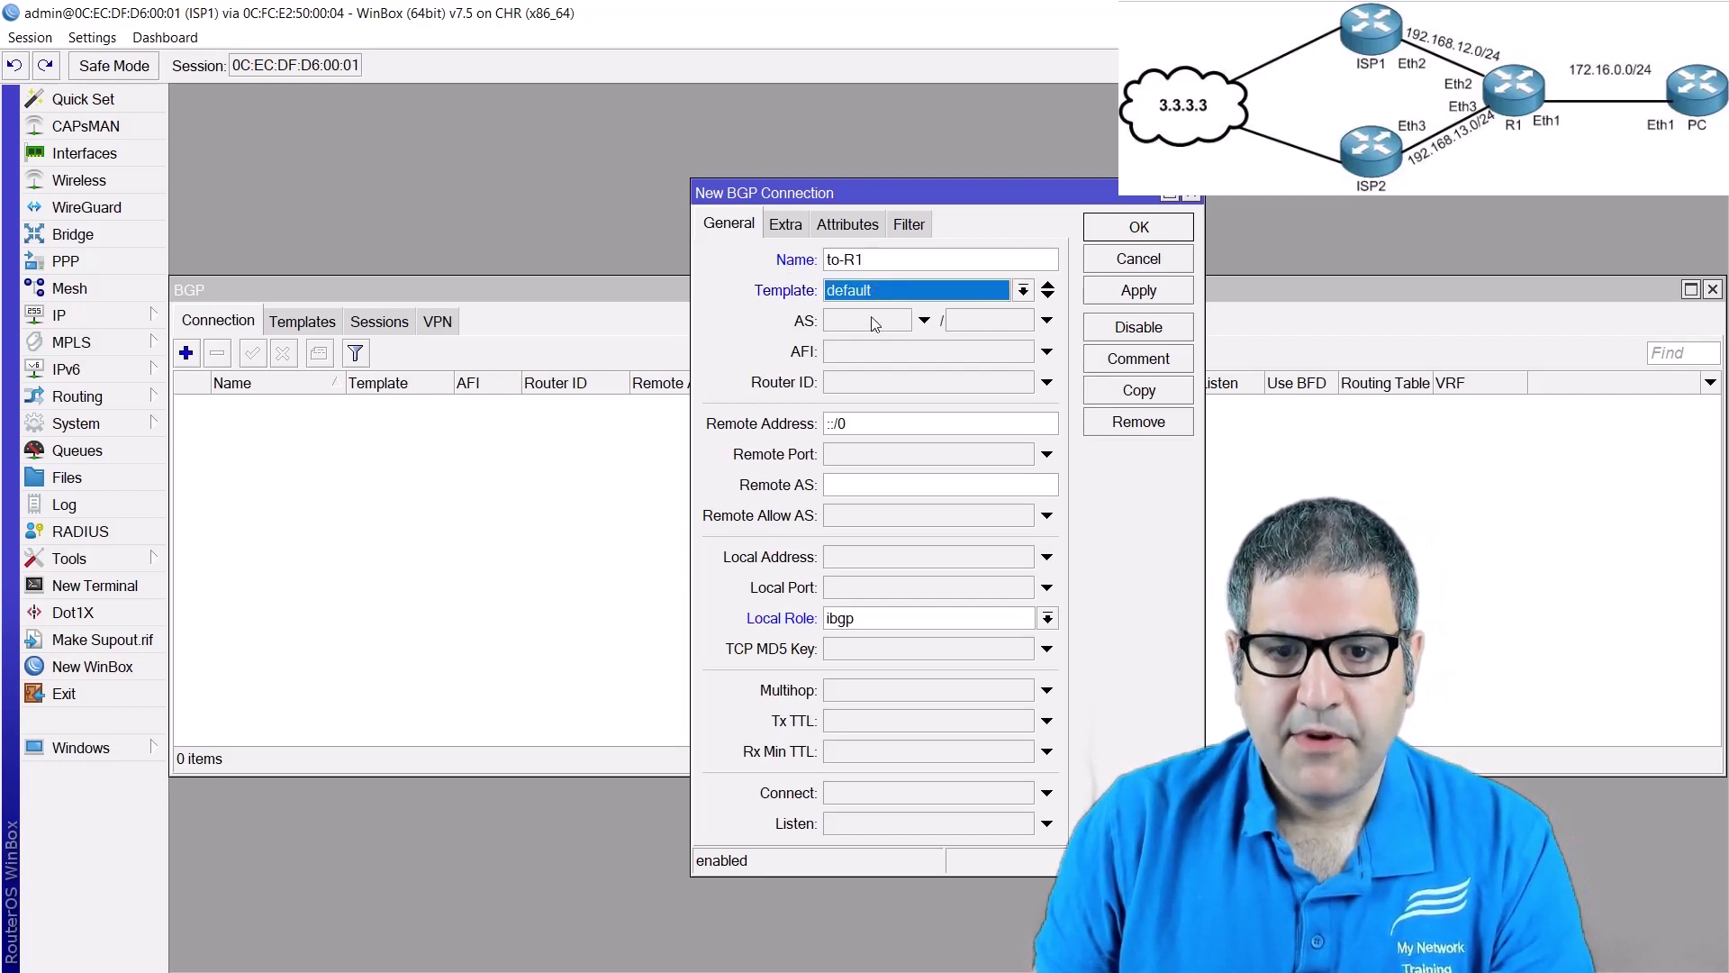
click(842, 423)
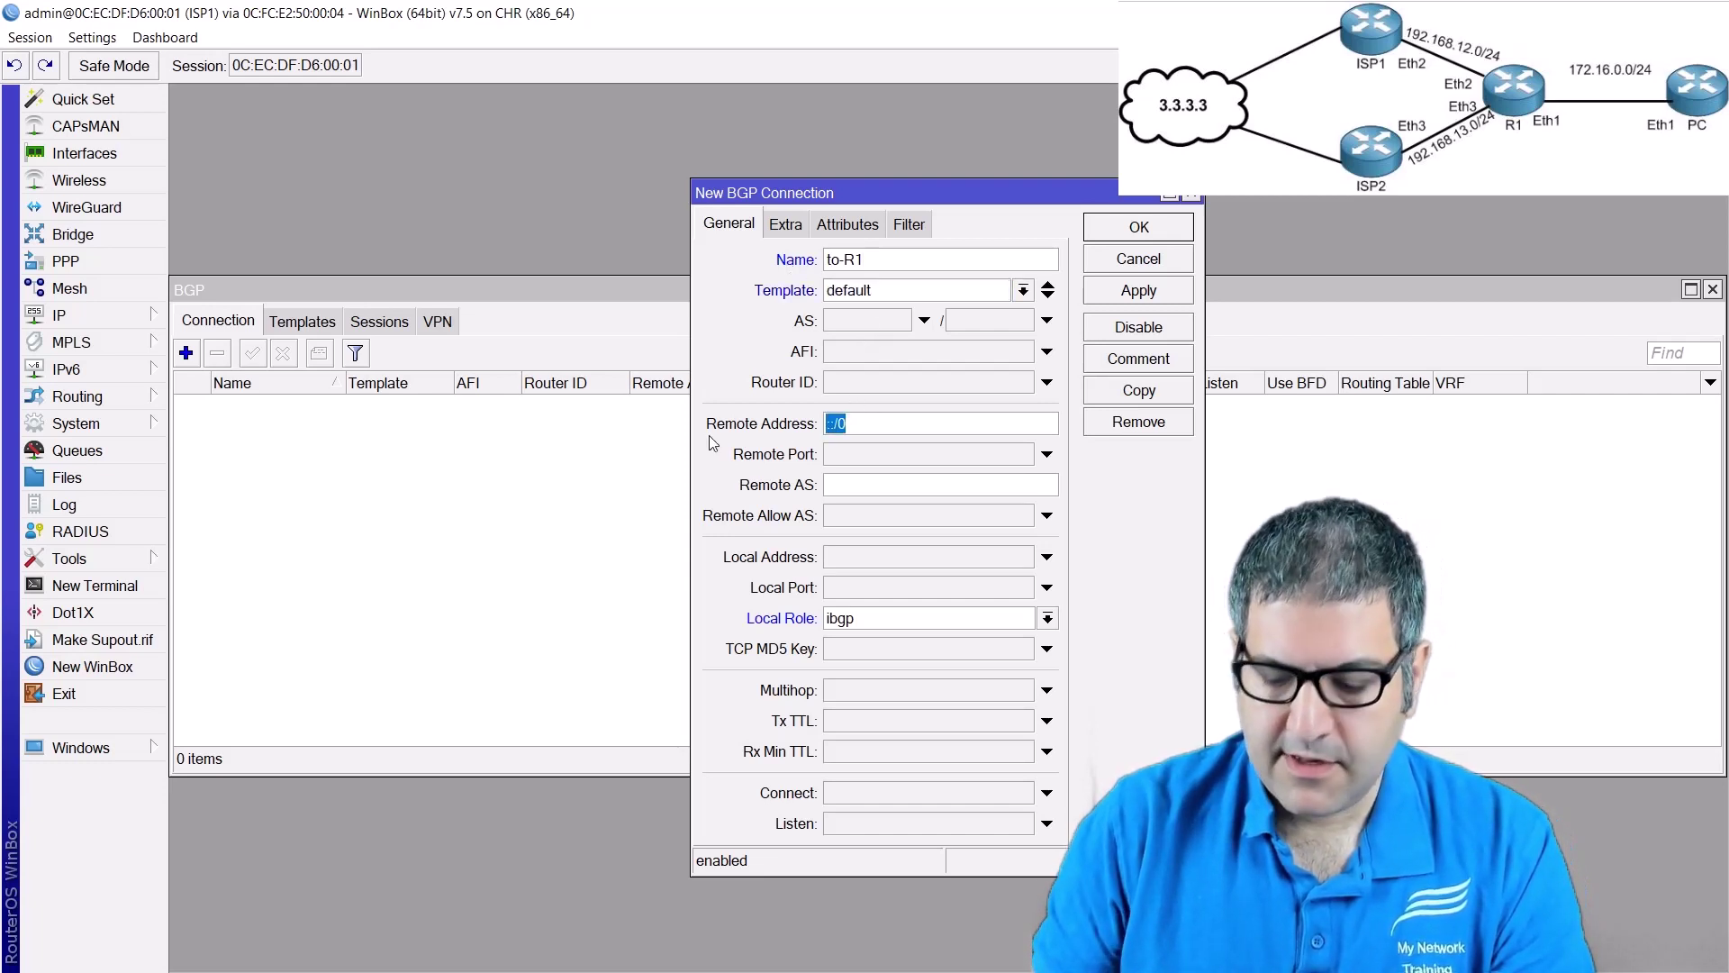
text(192.168.)
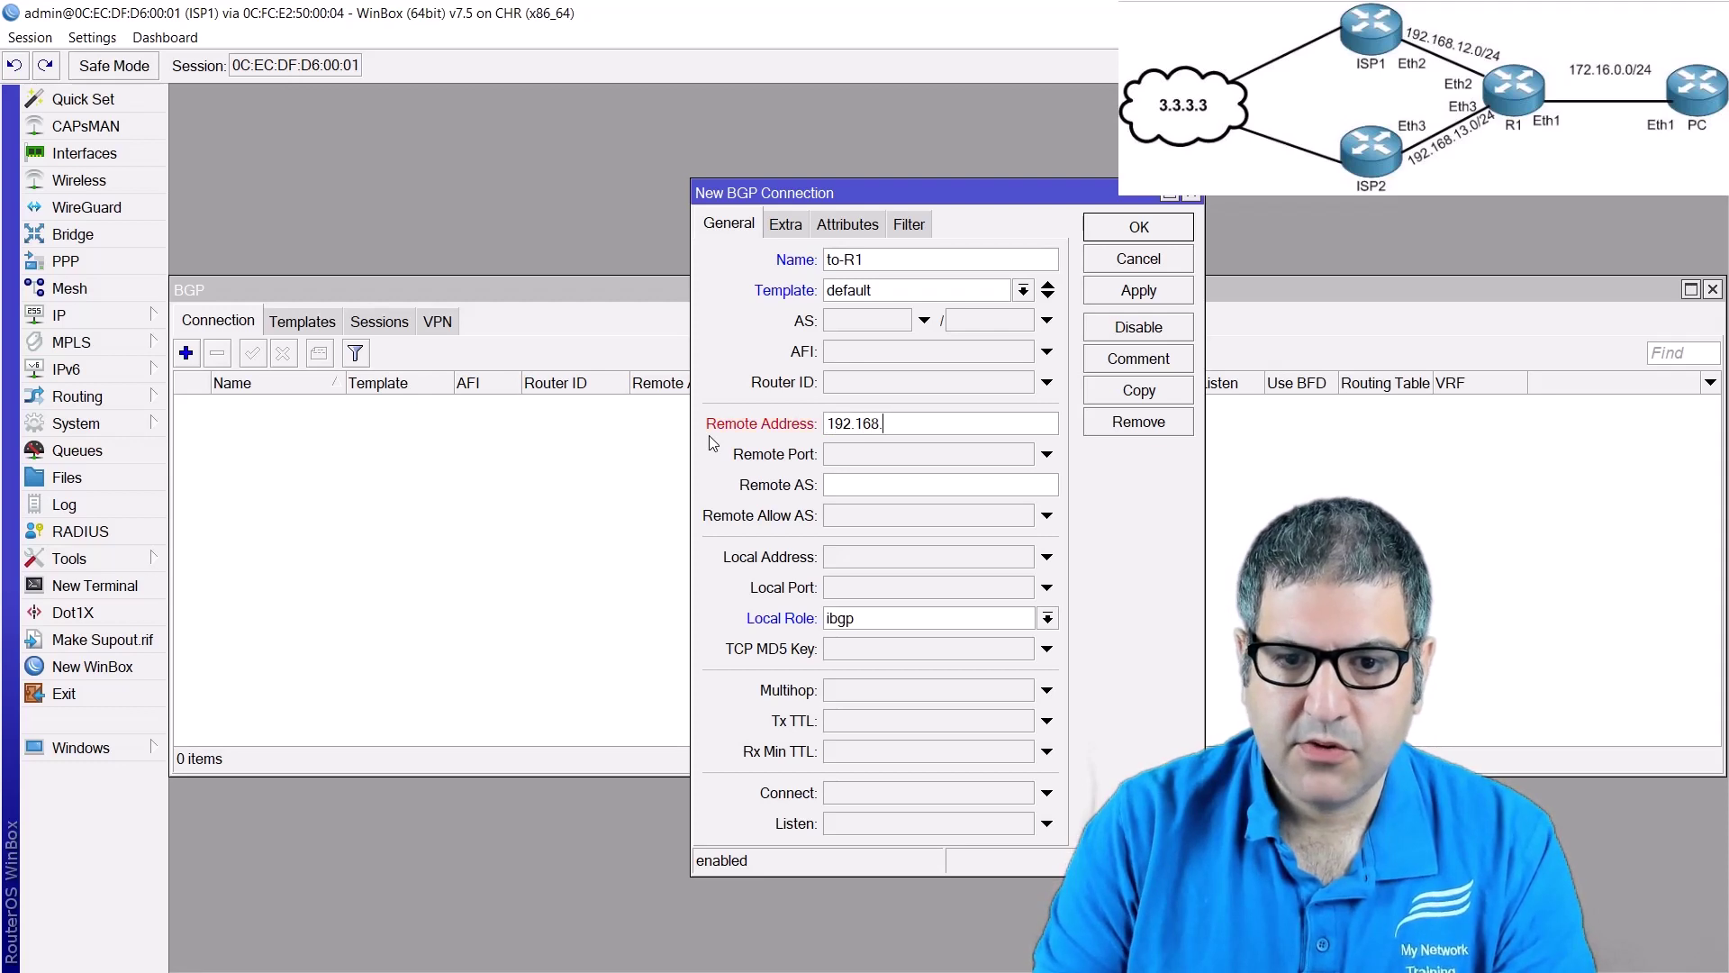
text(12.1)
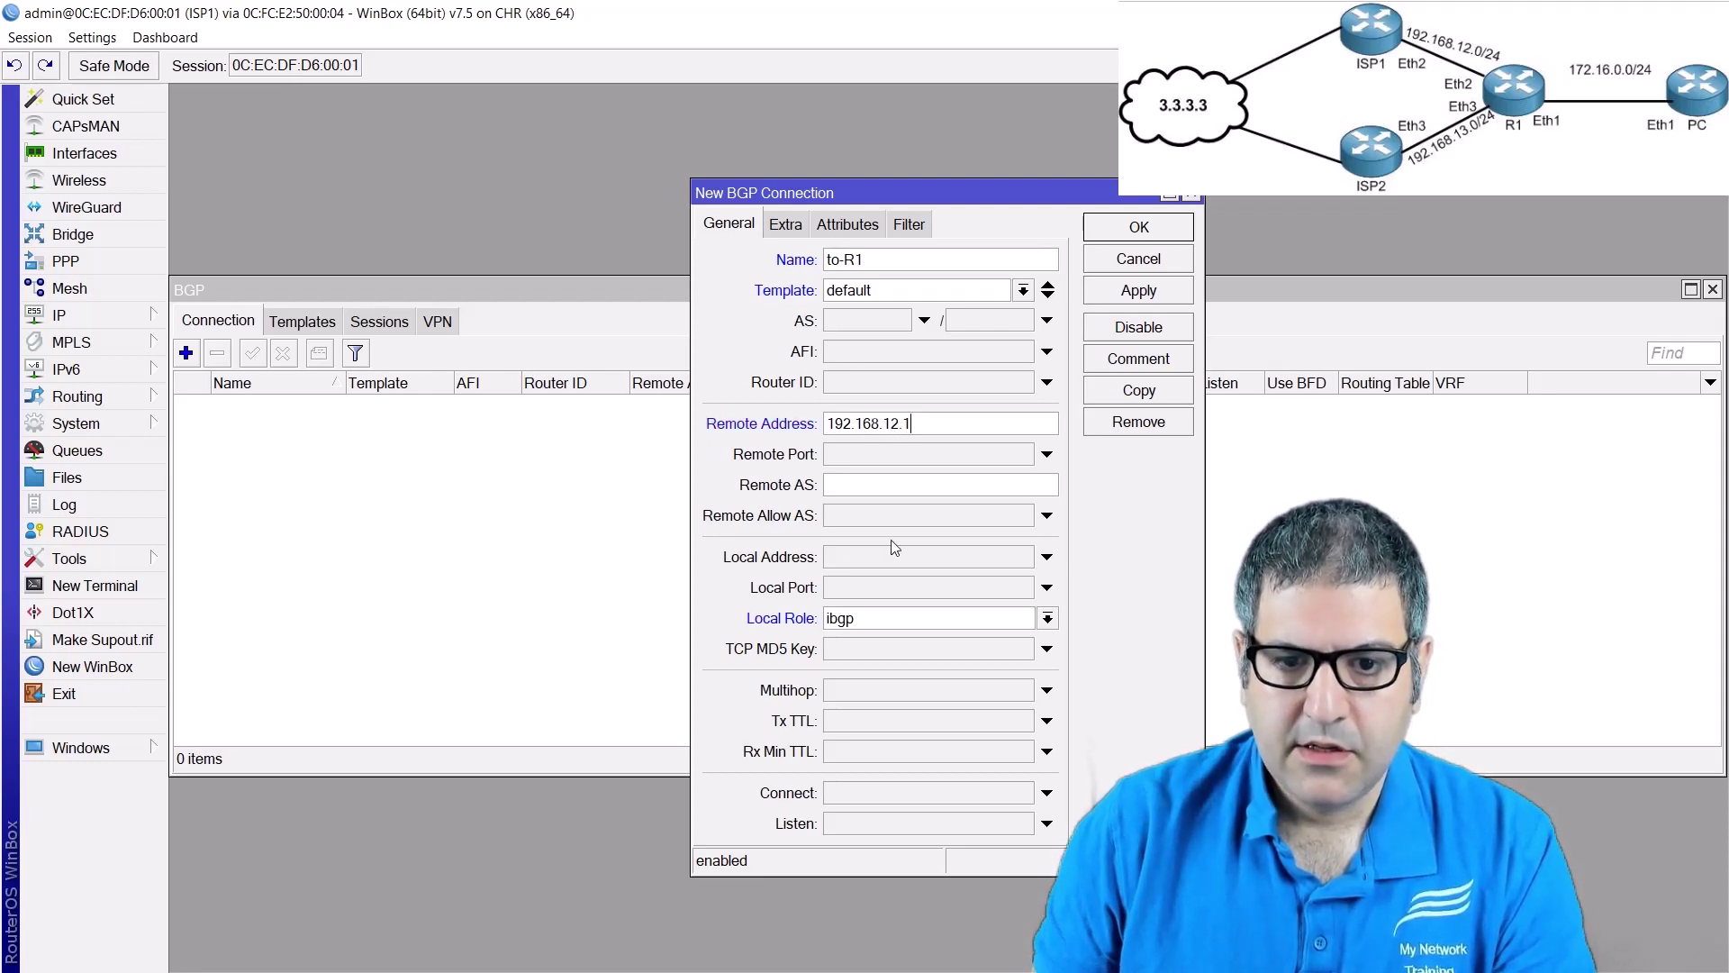
- Give to-R1 remote AS 1 and local role ebgp, save it, and check its established session
click(860, 453)
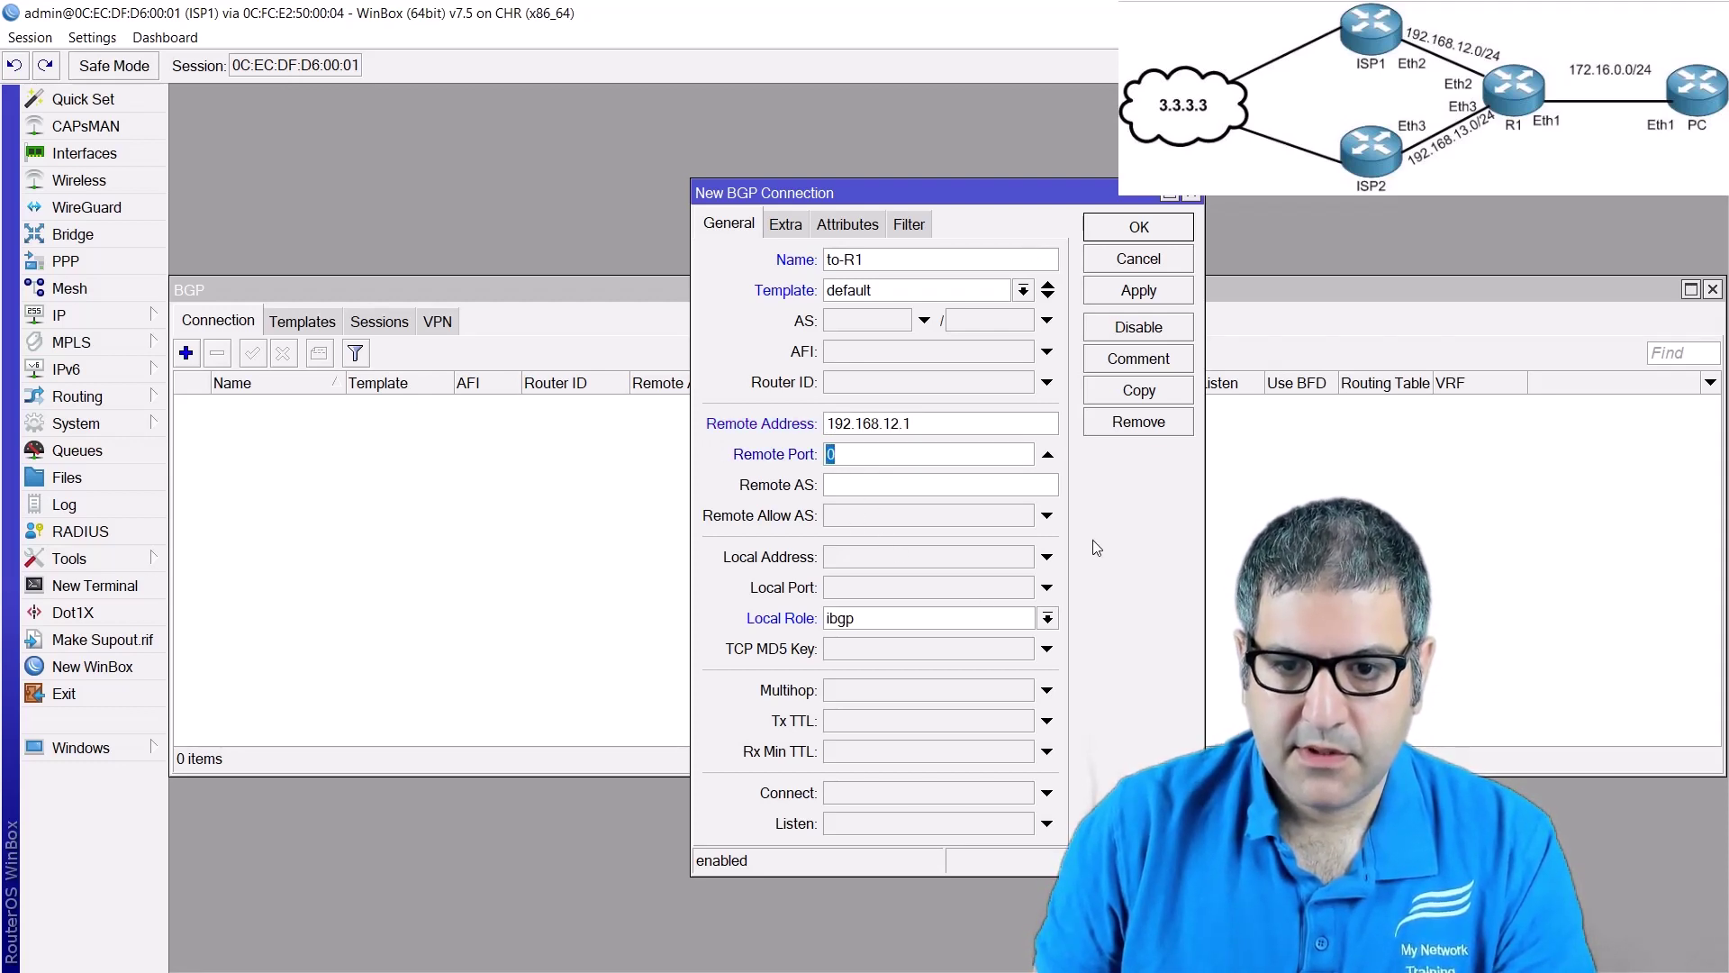
click(1048, 454)
click(880, 487)
text(1)
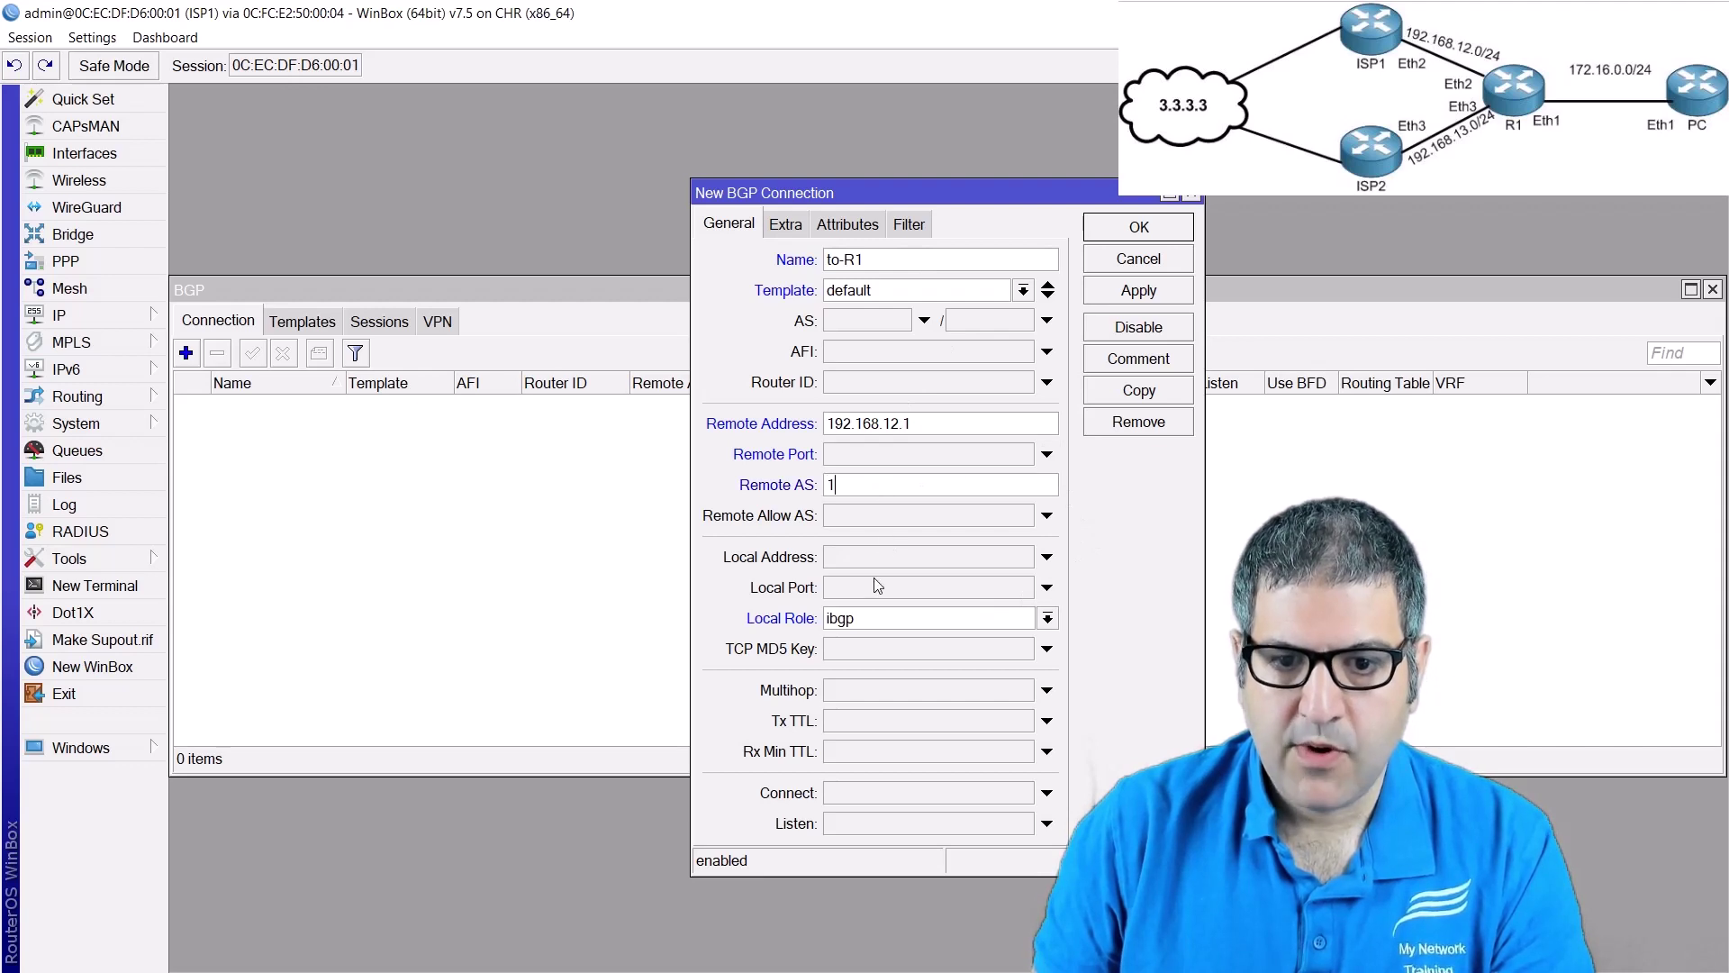
click(878, 618)
click(875, 635)
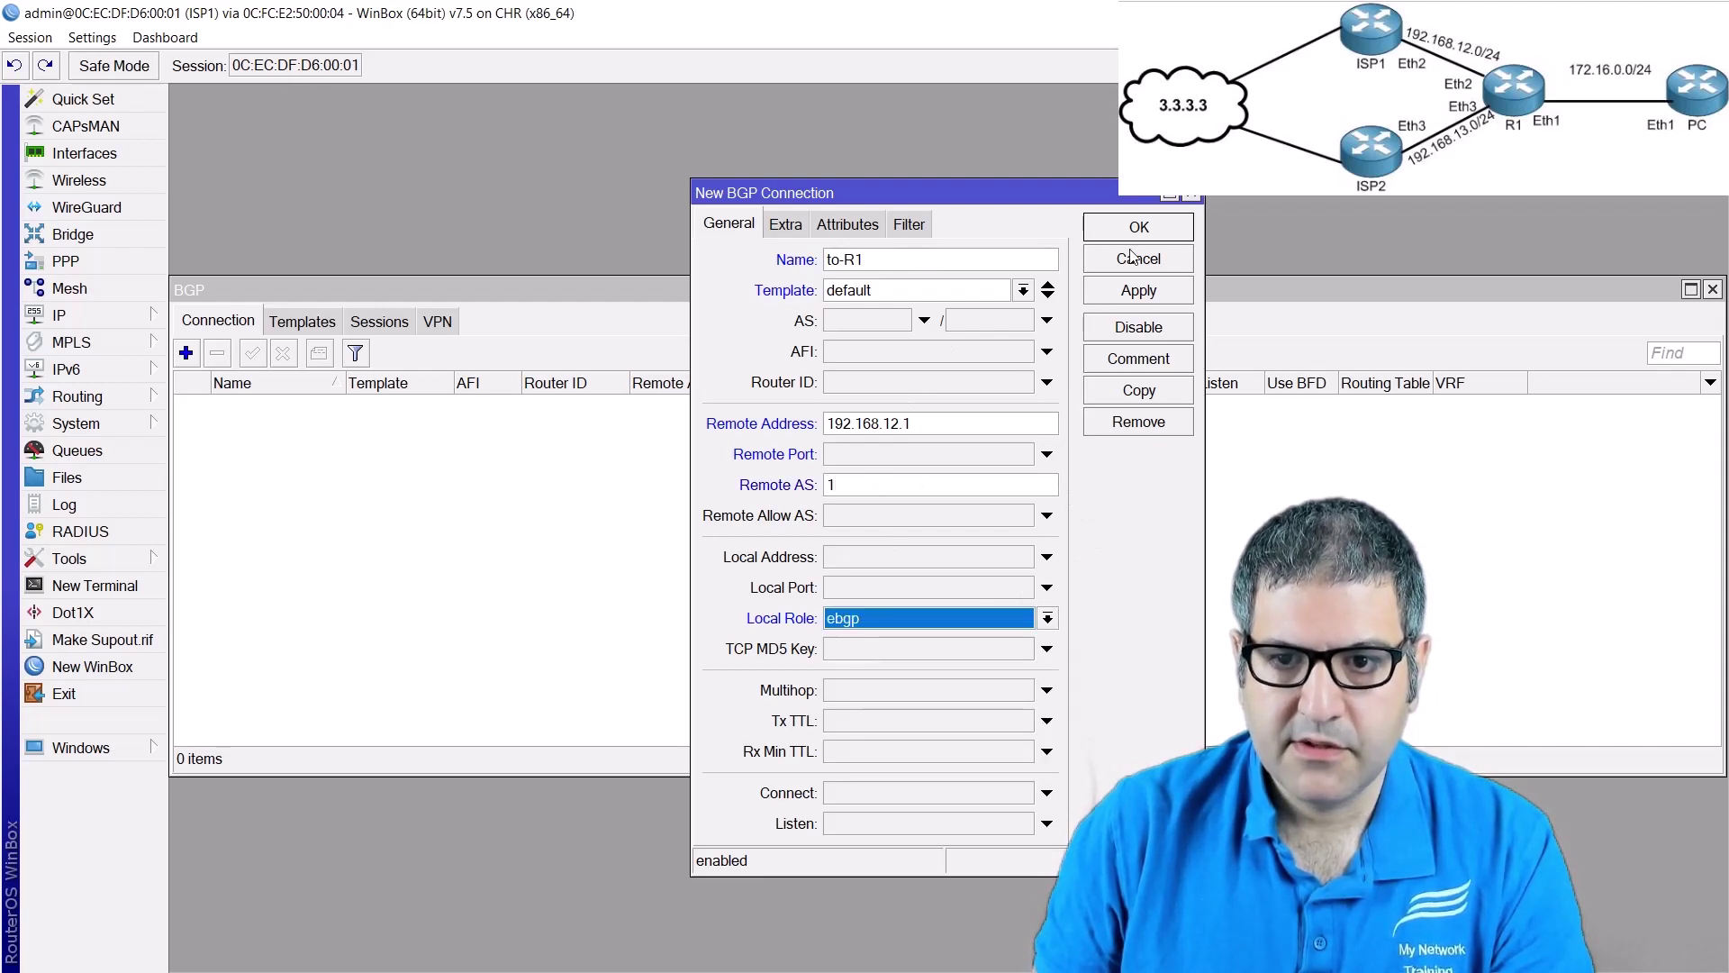
click(1136, 289)
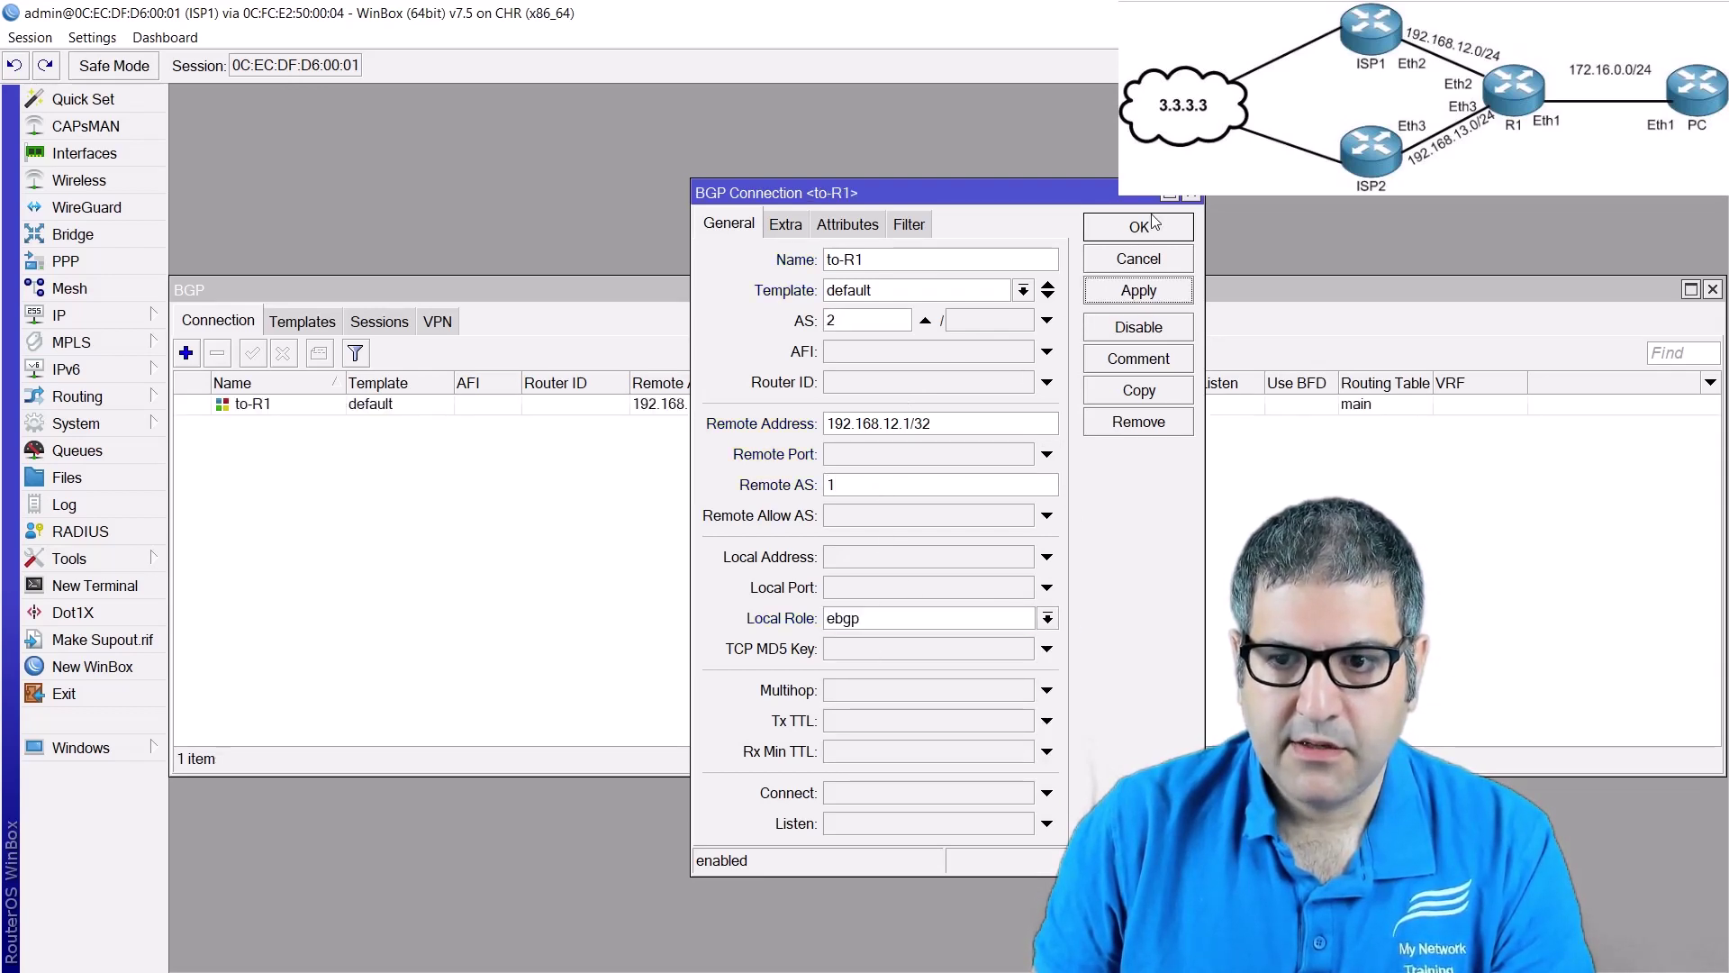
click(1139, 227)
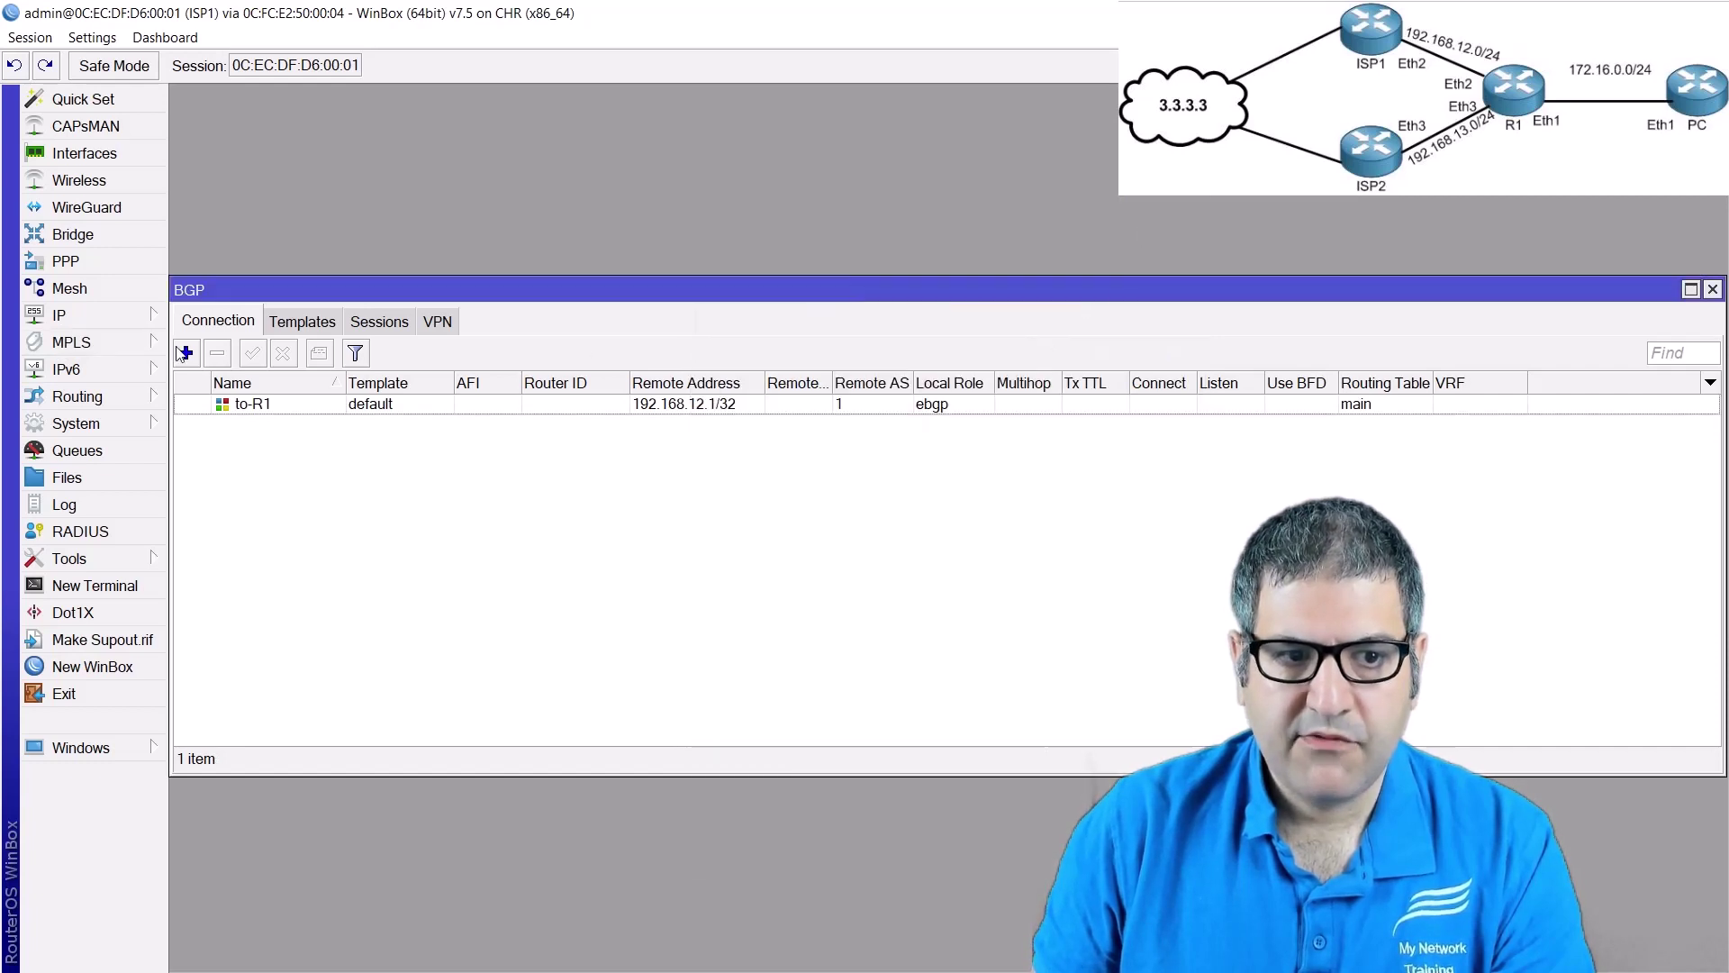
click(376, 322)
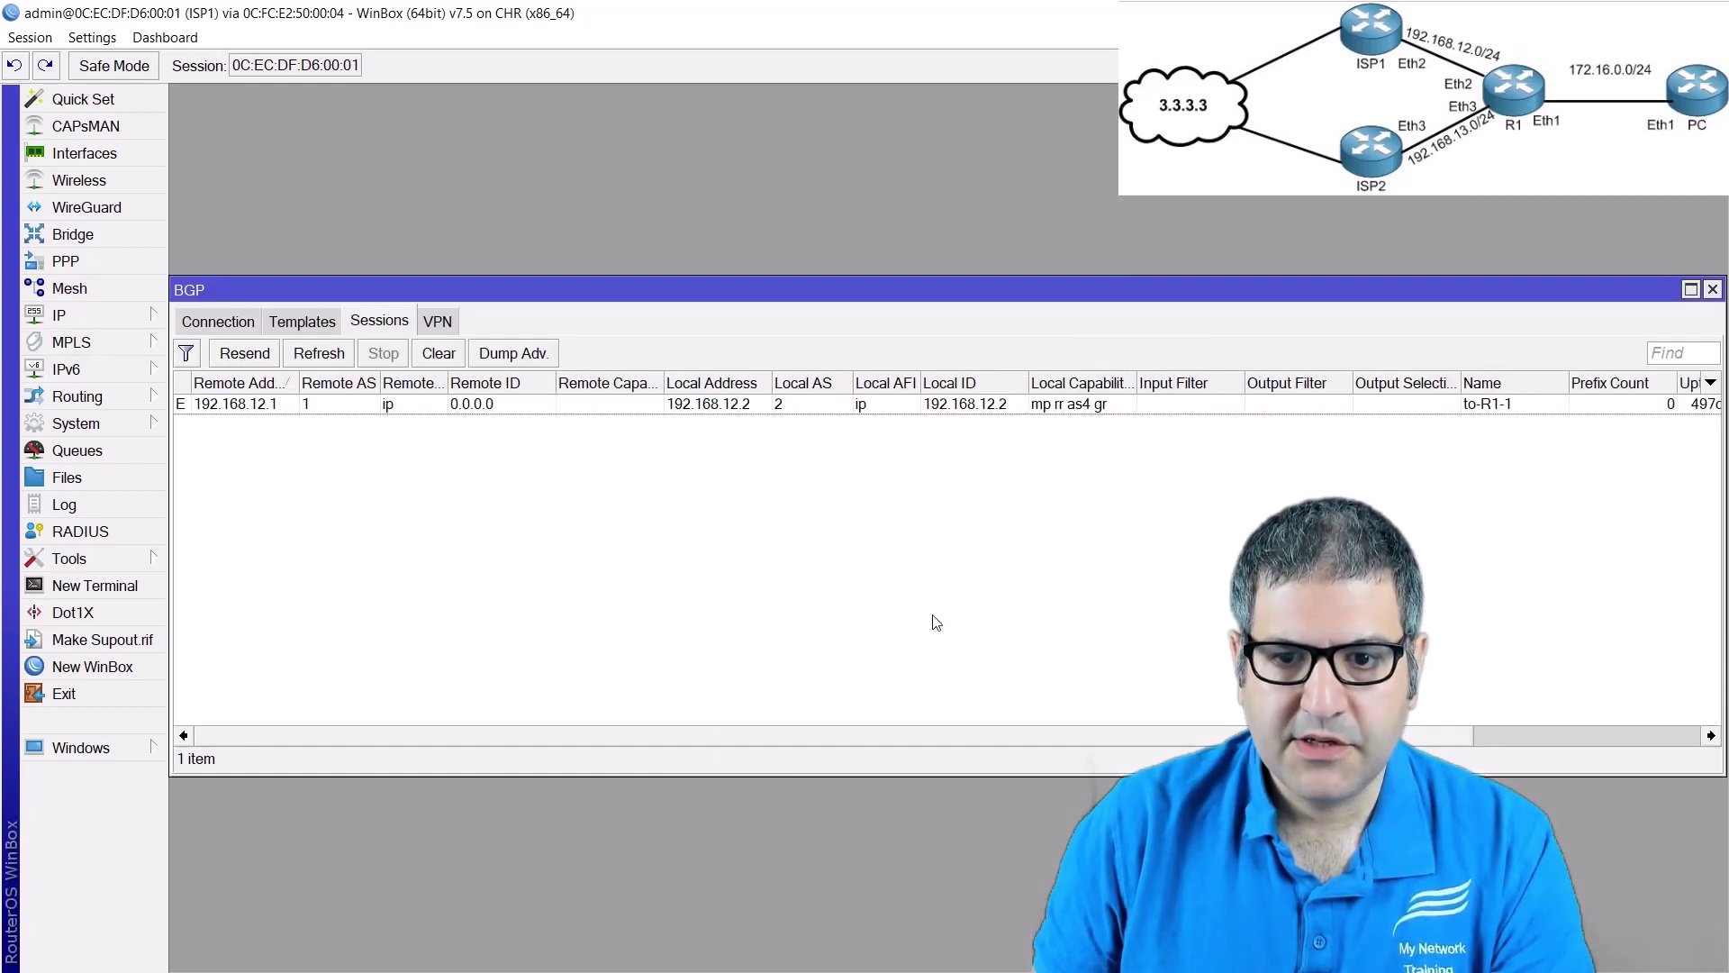
- Find the BGP-learned 172.16.0.0/24 route via 192.168.12.1 in ISP1's routing table, then return to the BGP window
drag(915, 732, 1143, 733)
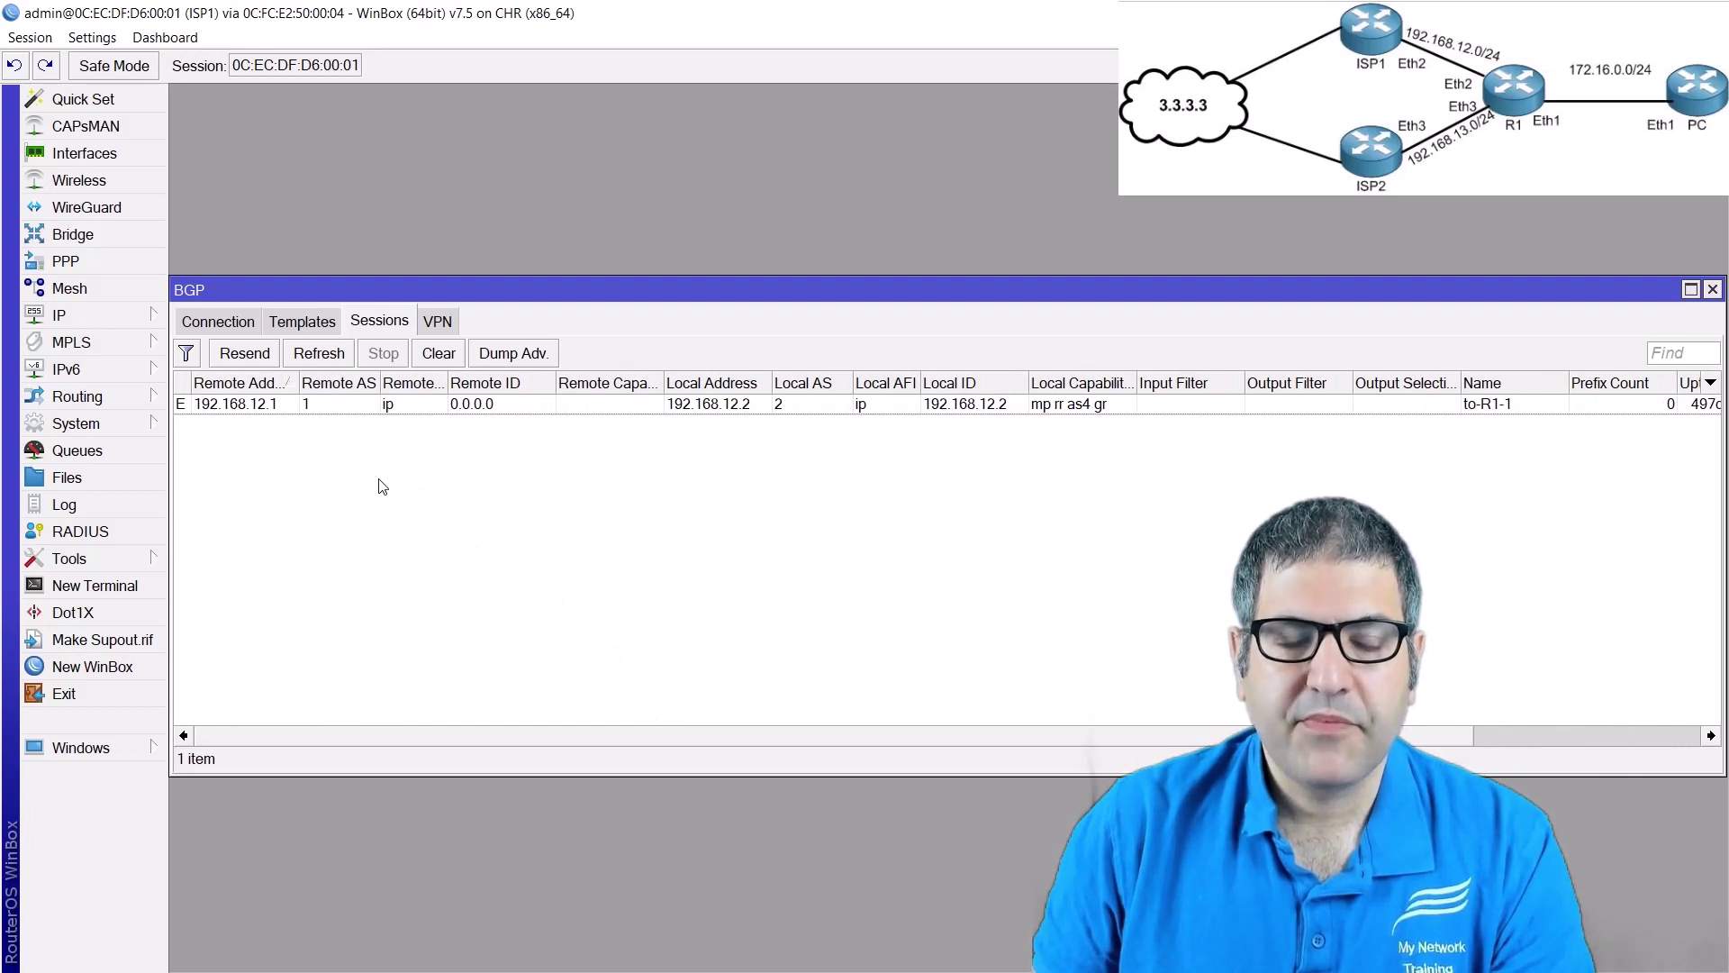
click(117, 321)
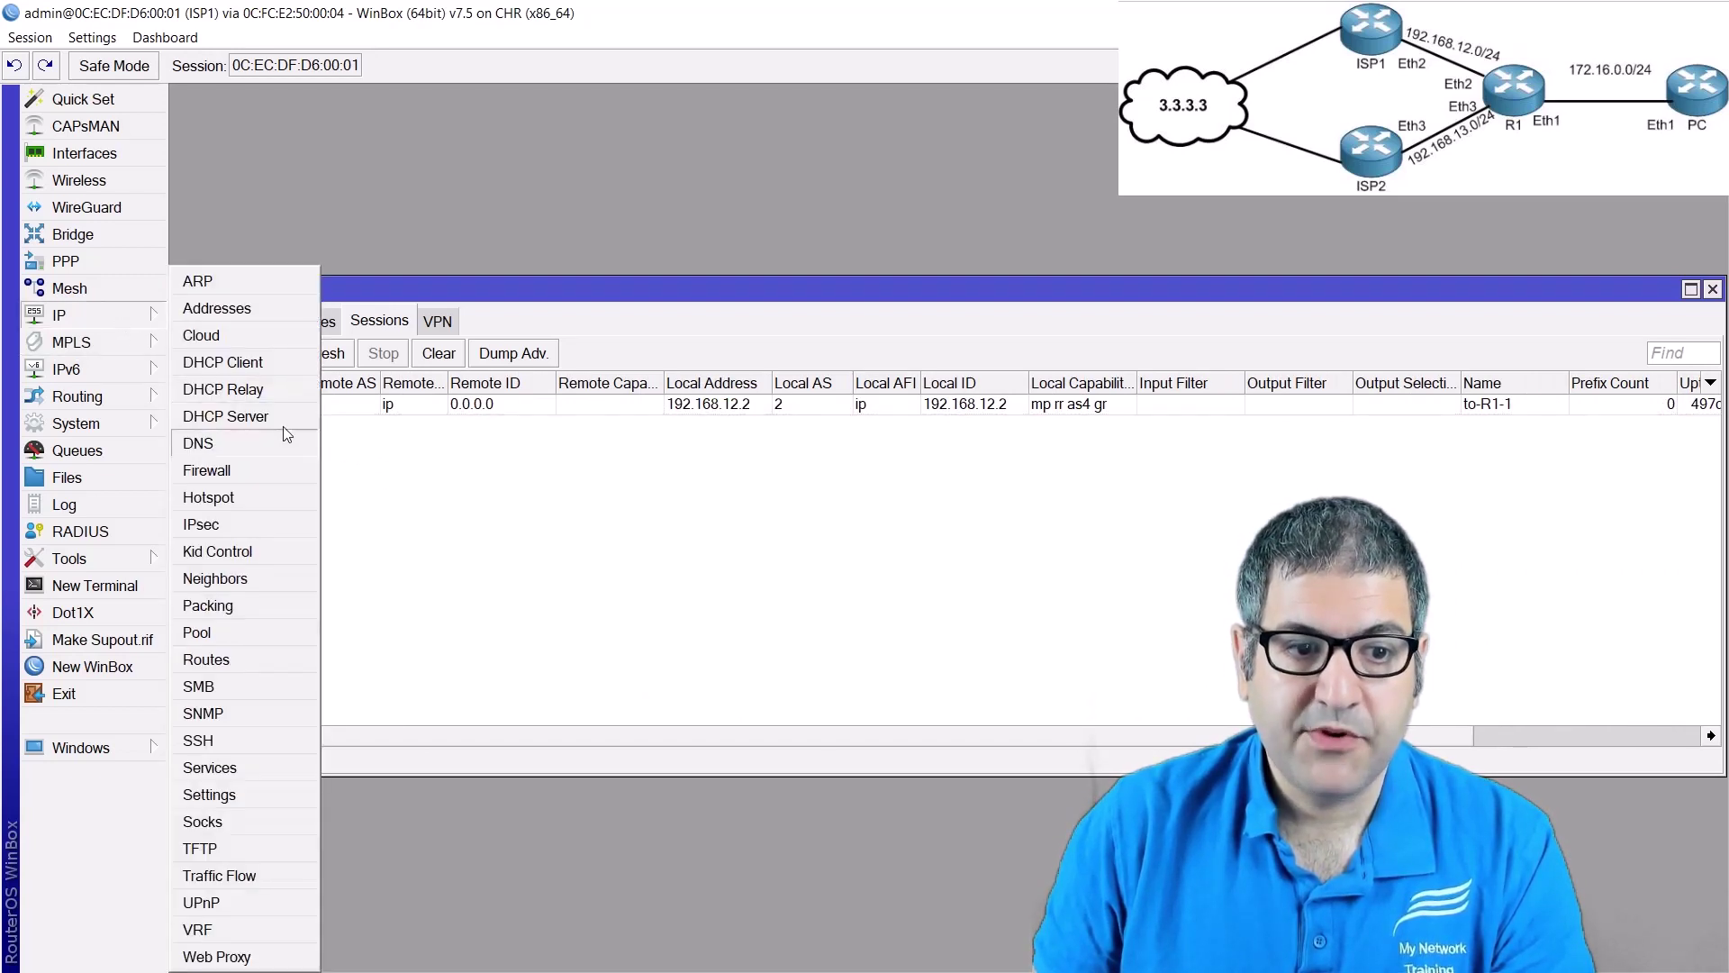
click(235, 663)
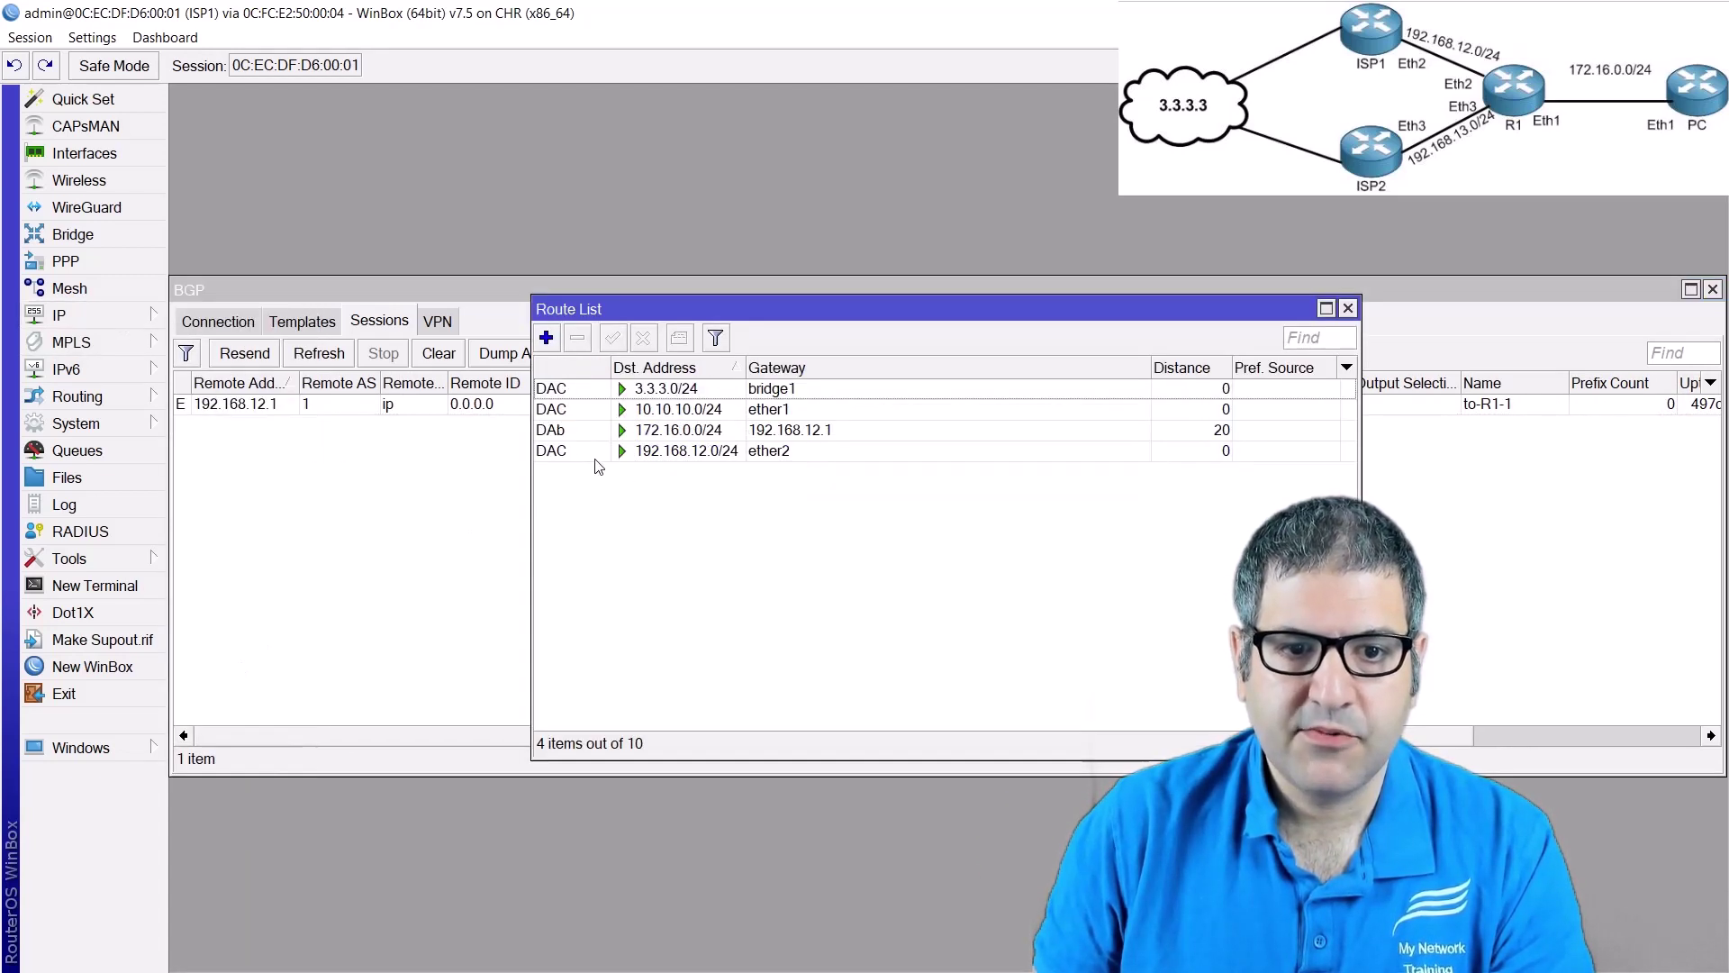
click(599, 431)
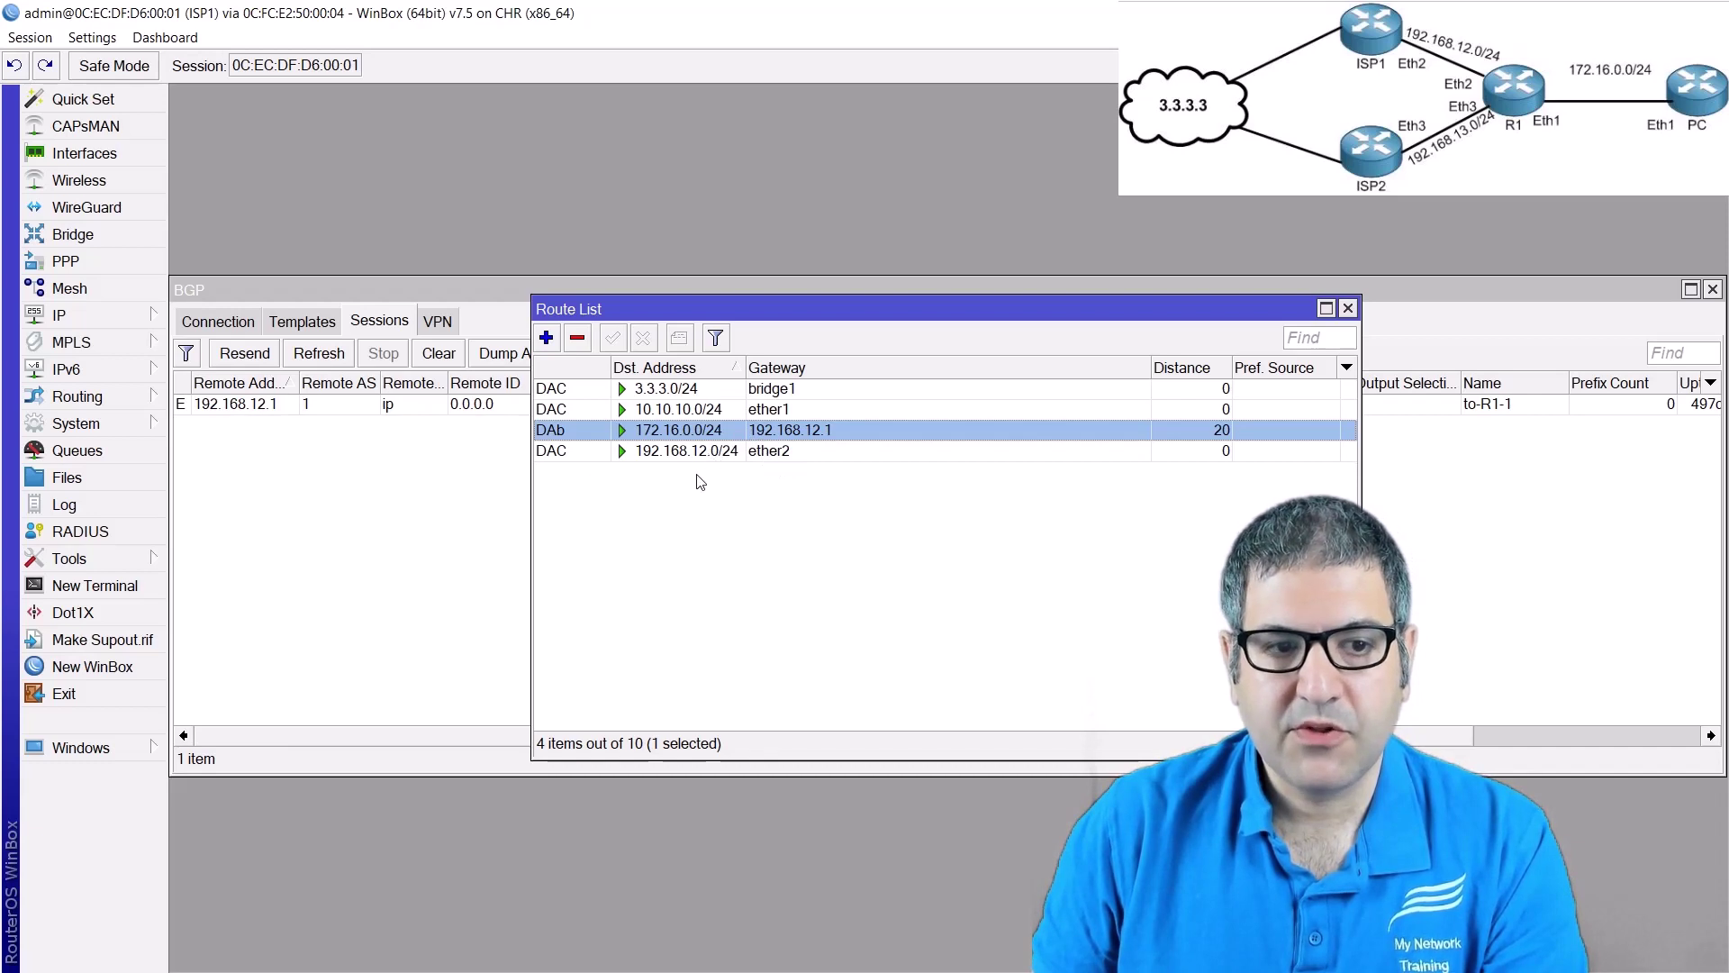
click(228, 308)
- Start a new BGP connection named to-ISP3 on the default template
click(219, 321)
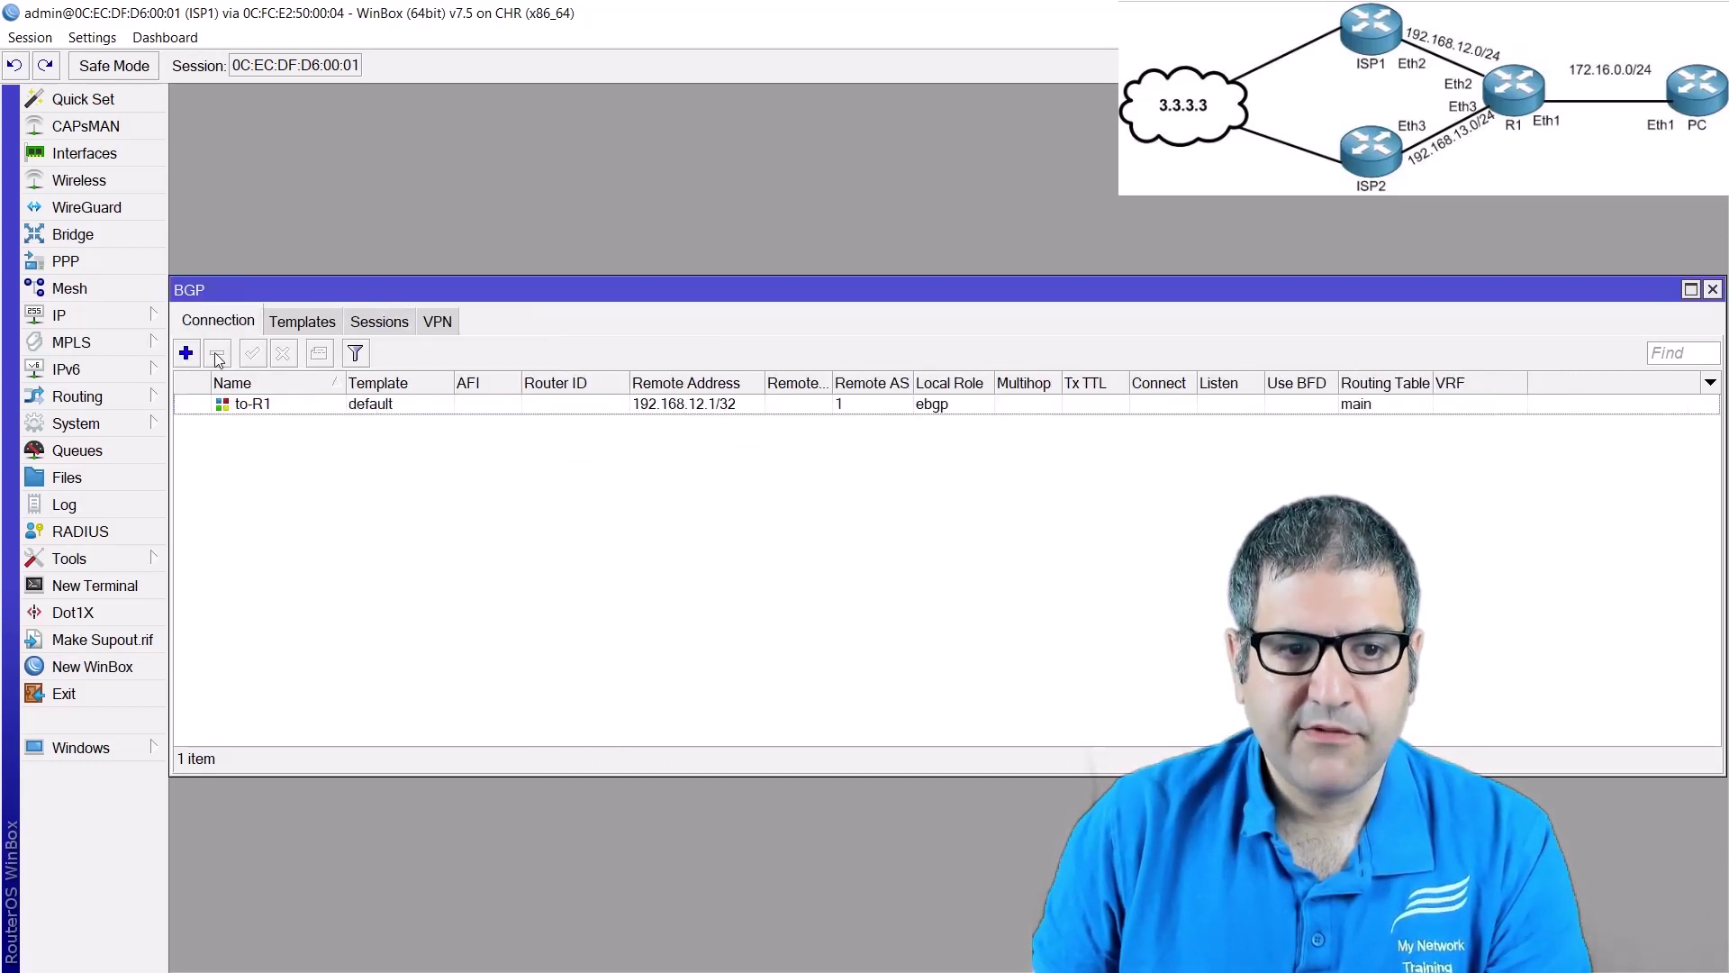
click(185, 353)
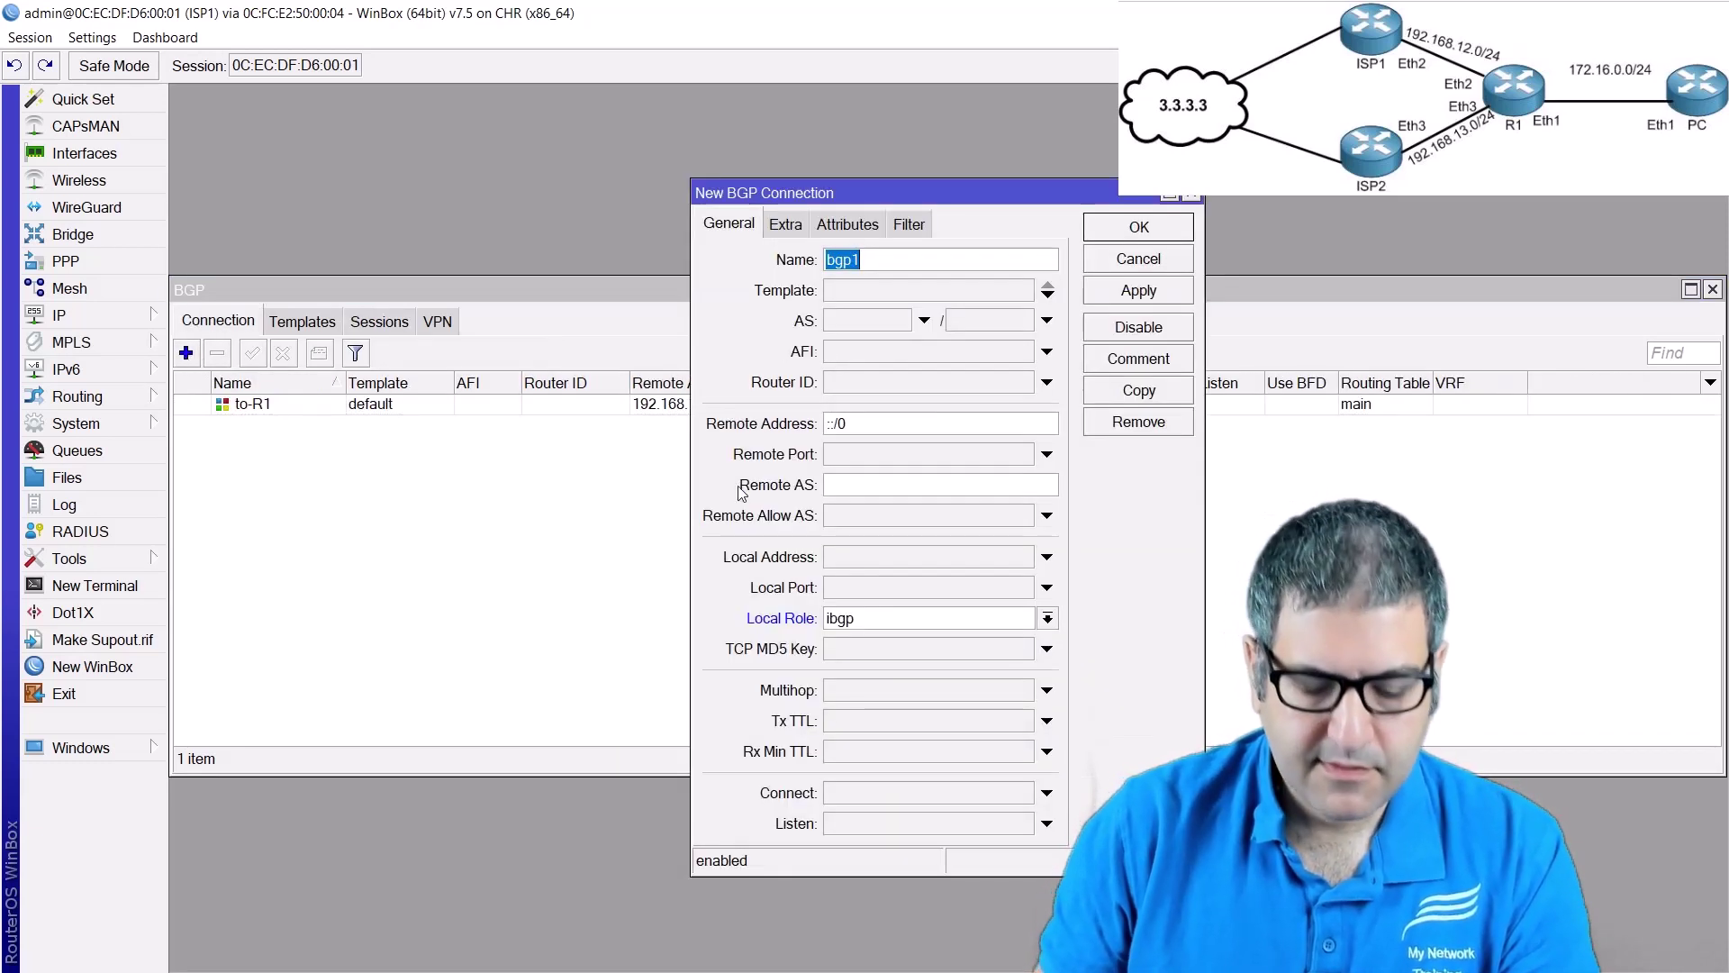
text(to-)
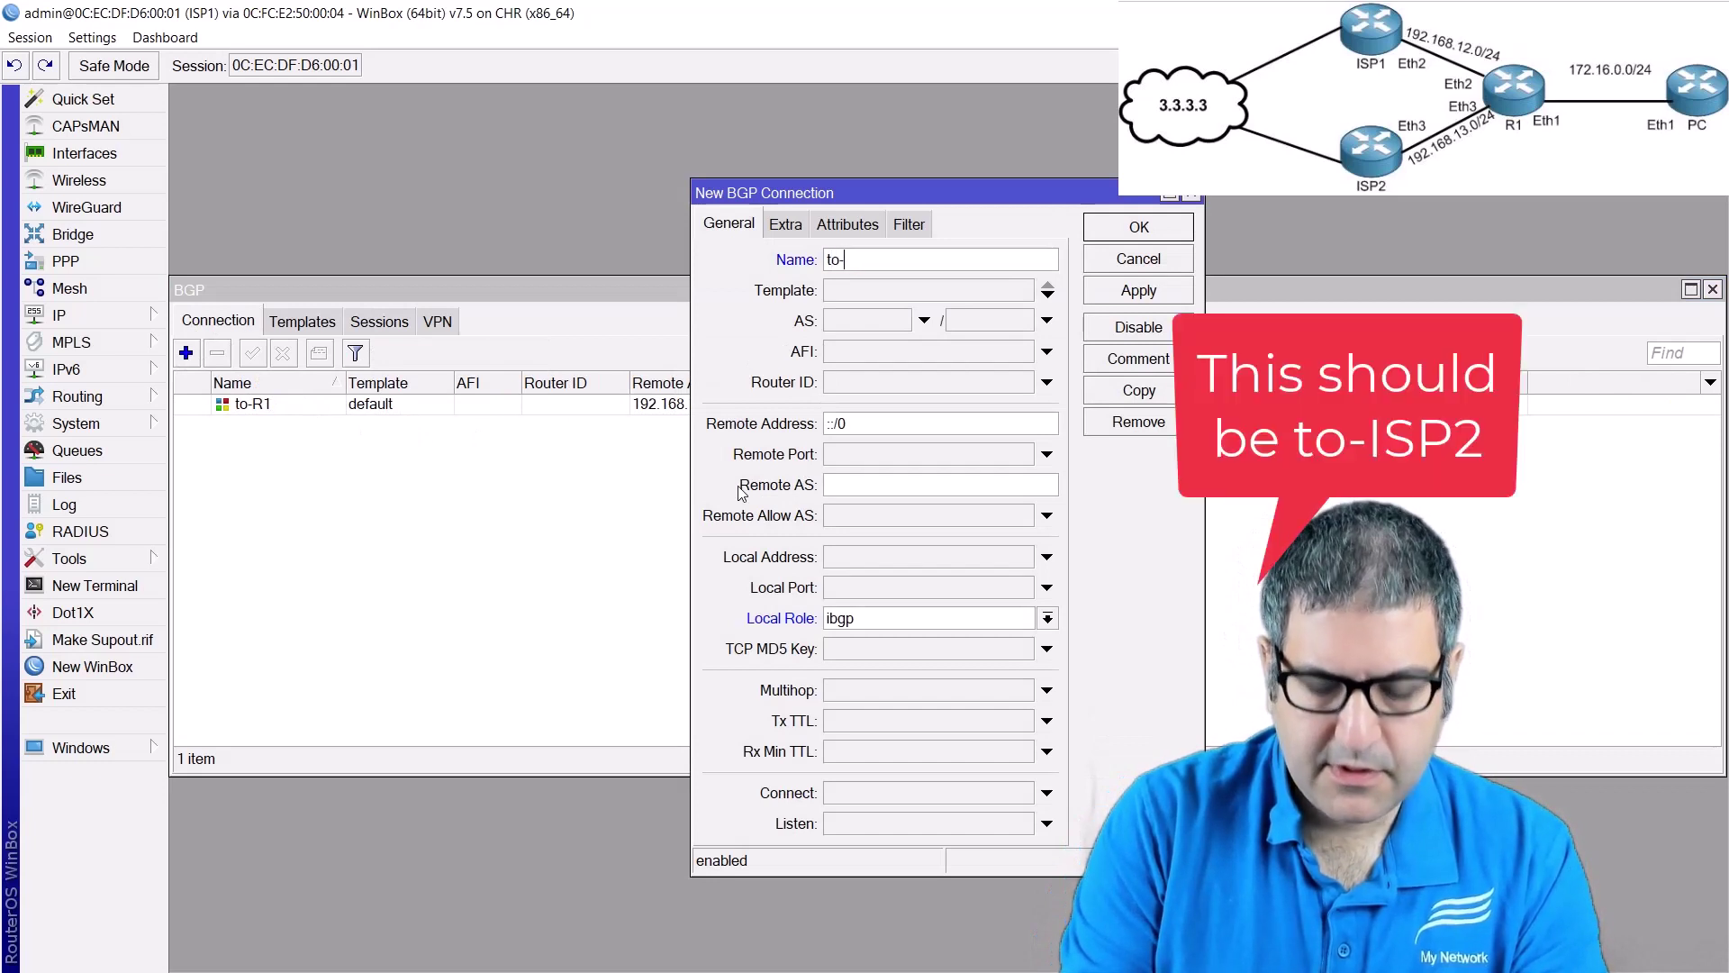
text(ISP3)
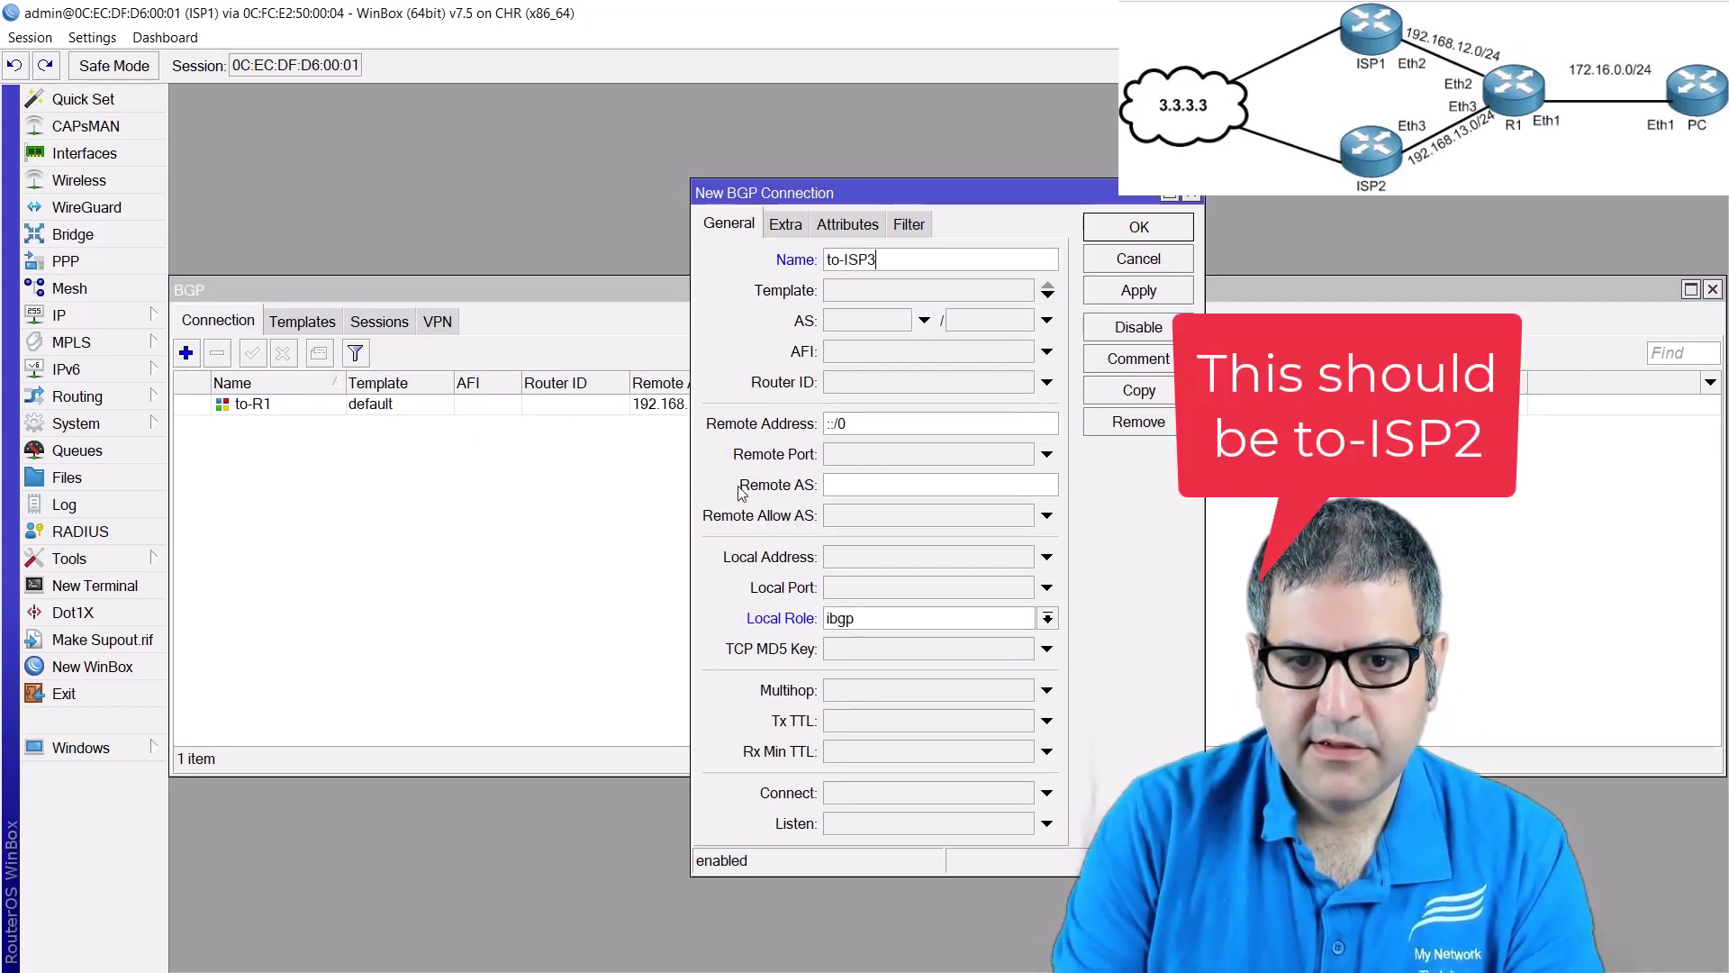
key(Tab)
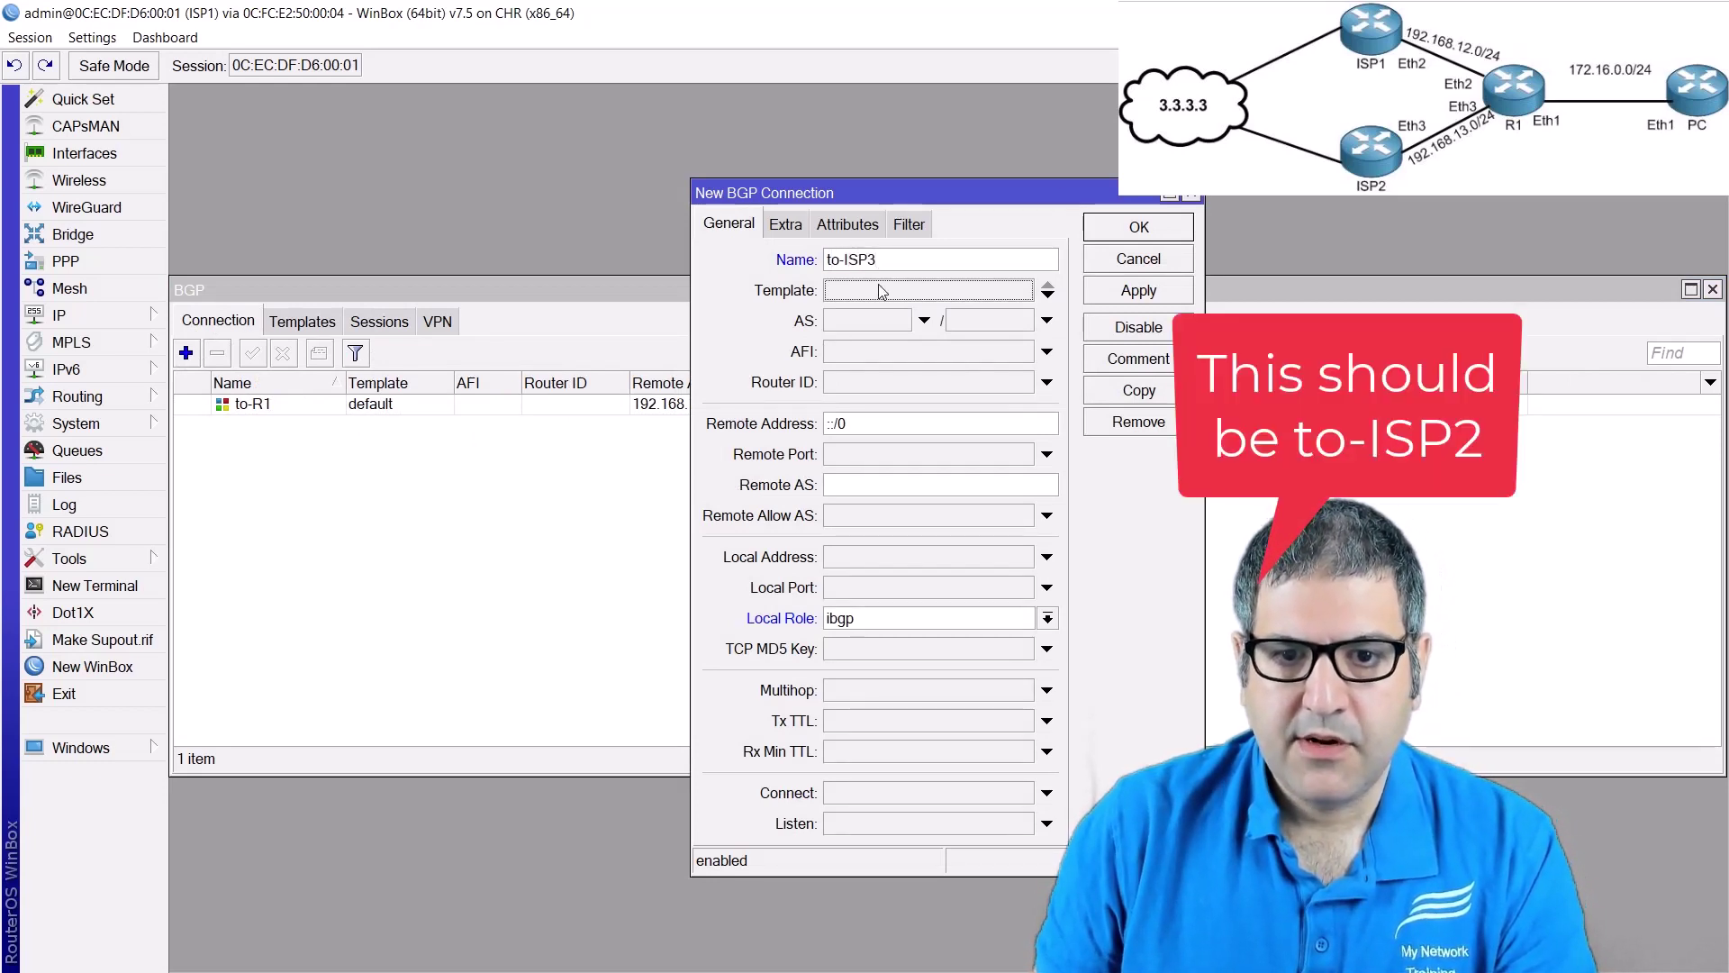
key(Down)
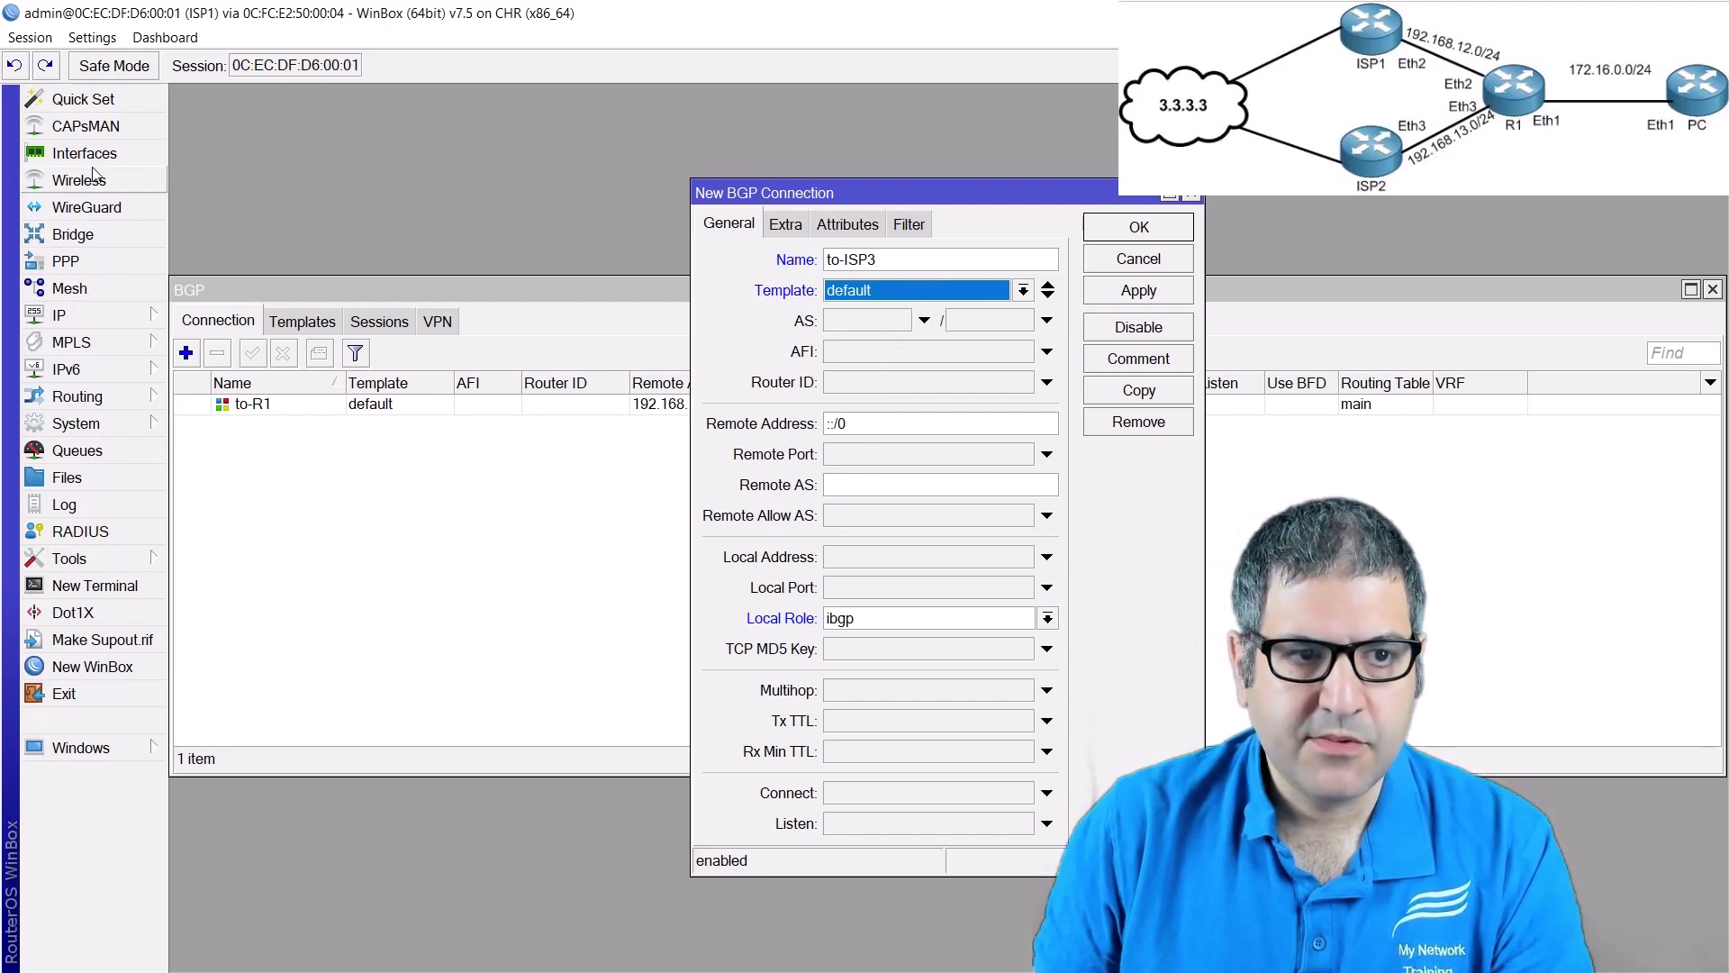
- Check the router's IP addresses, then set remote address 10.10.10.3 and remote AS 3
click(106, 317)
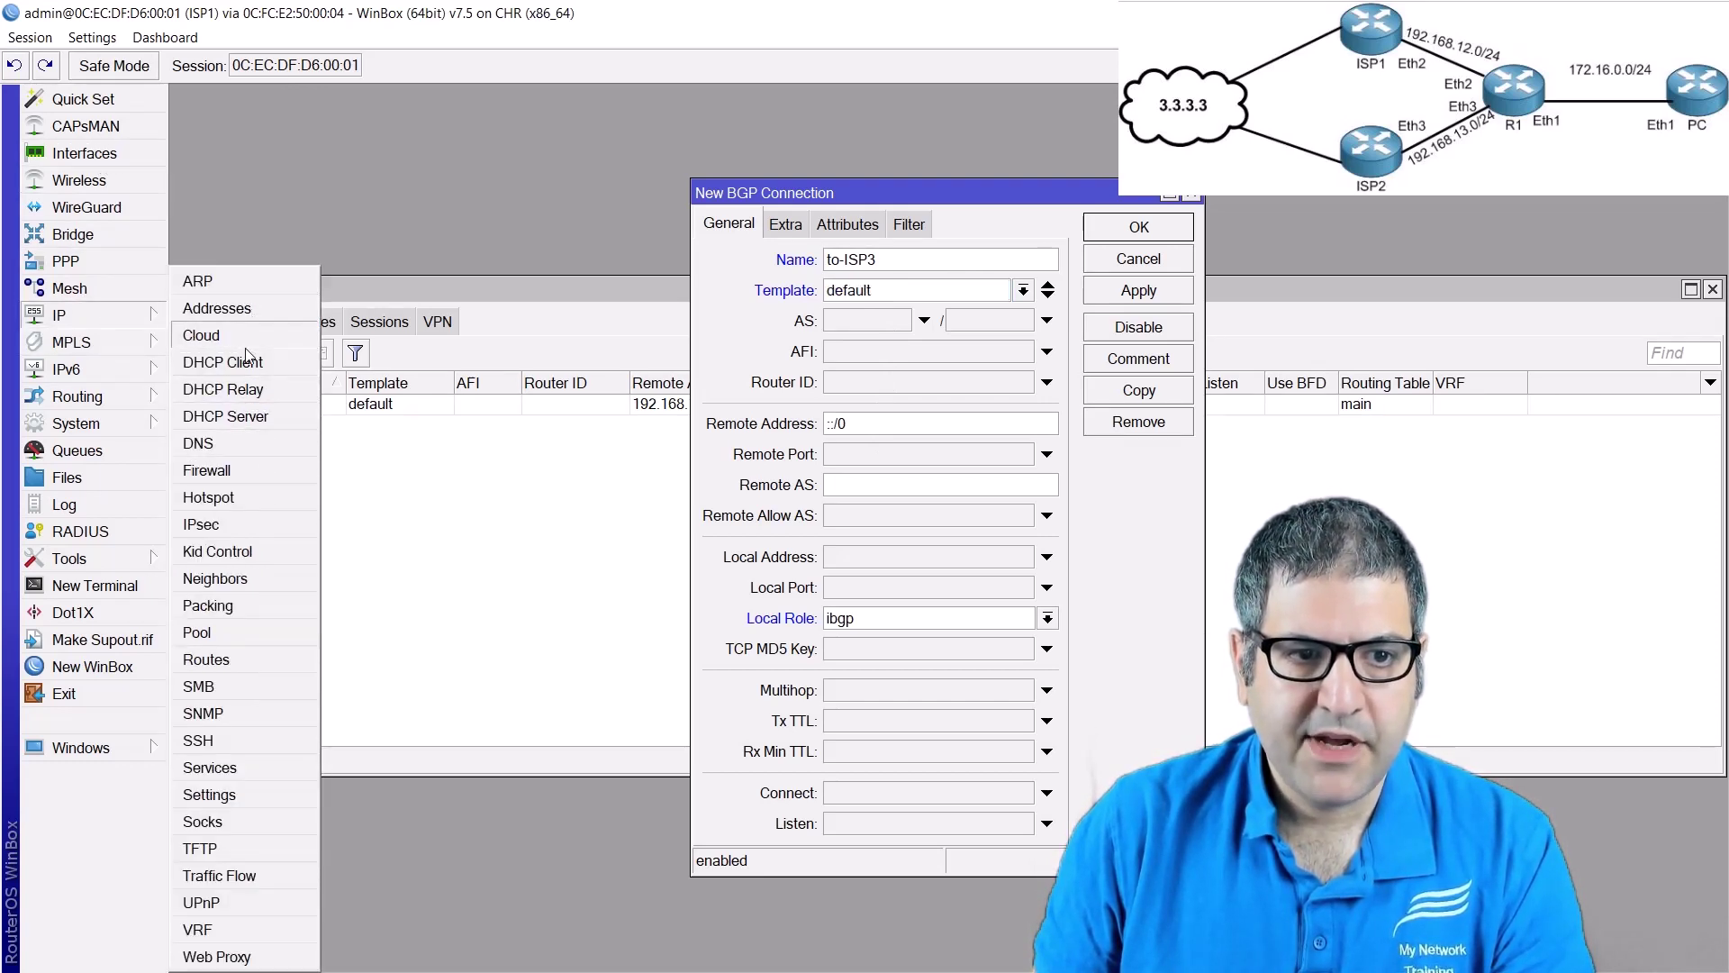
click(243, 310)
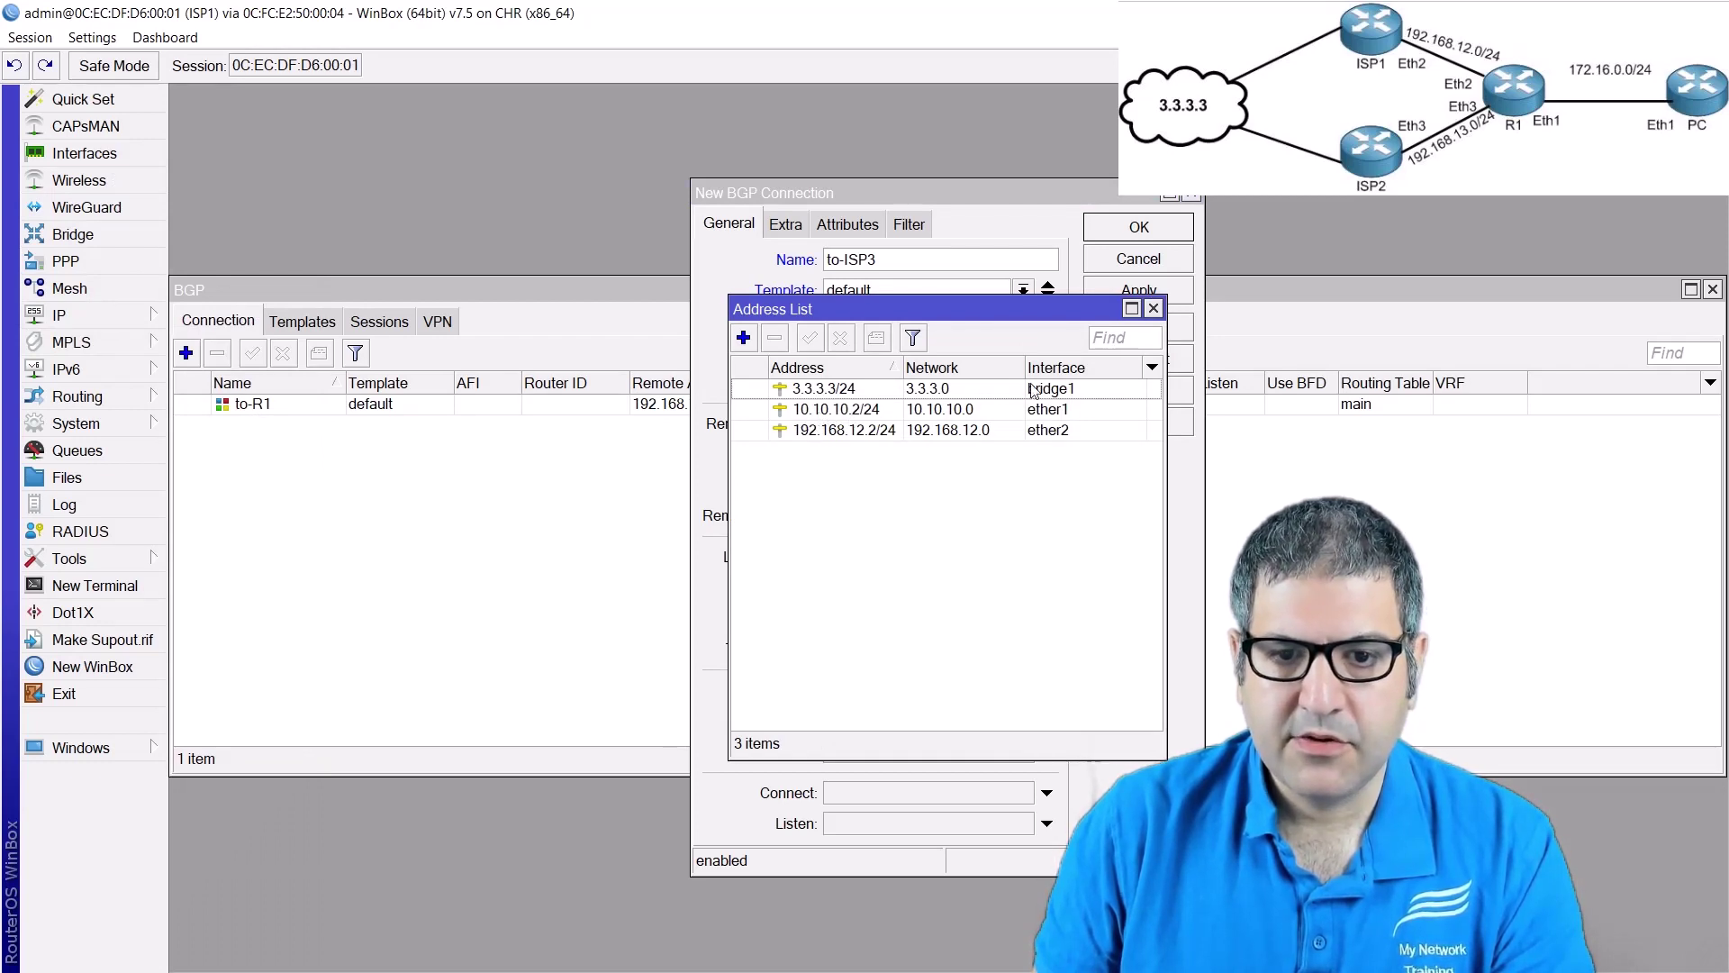
click(1154, 309)
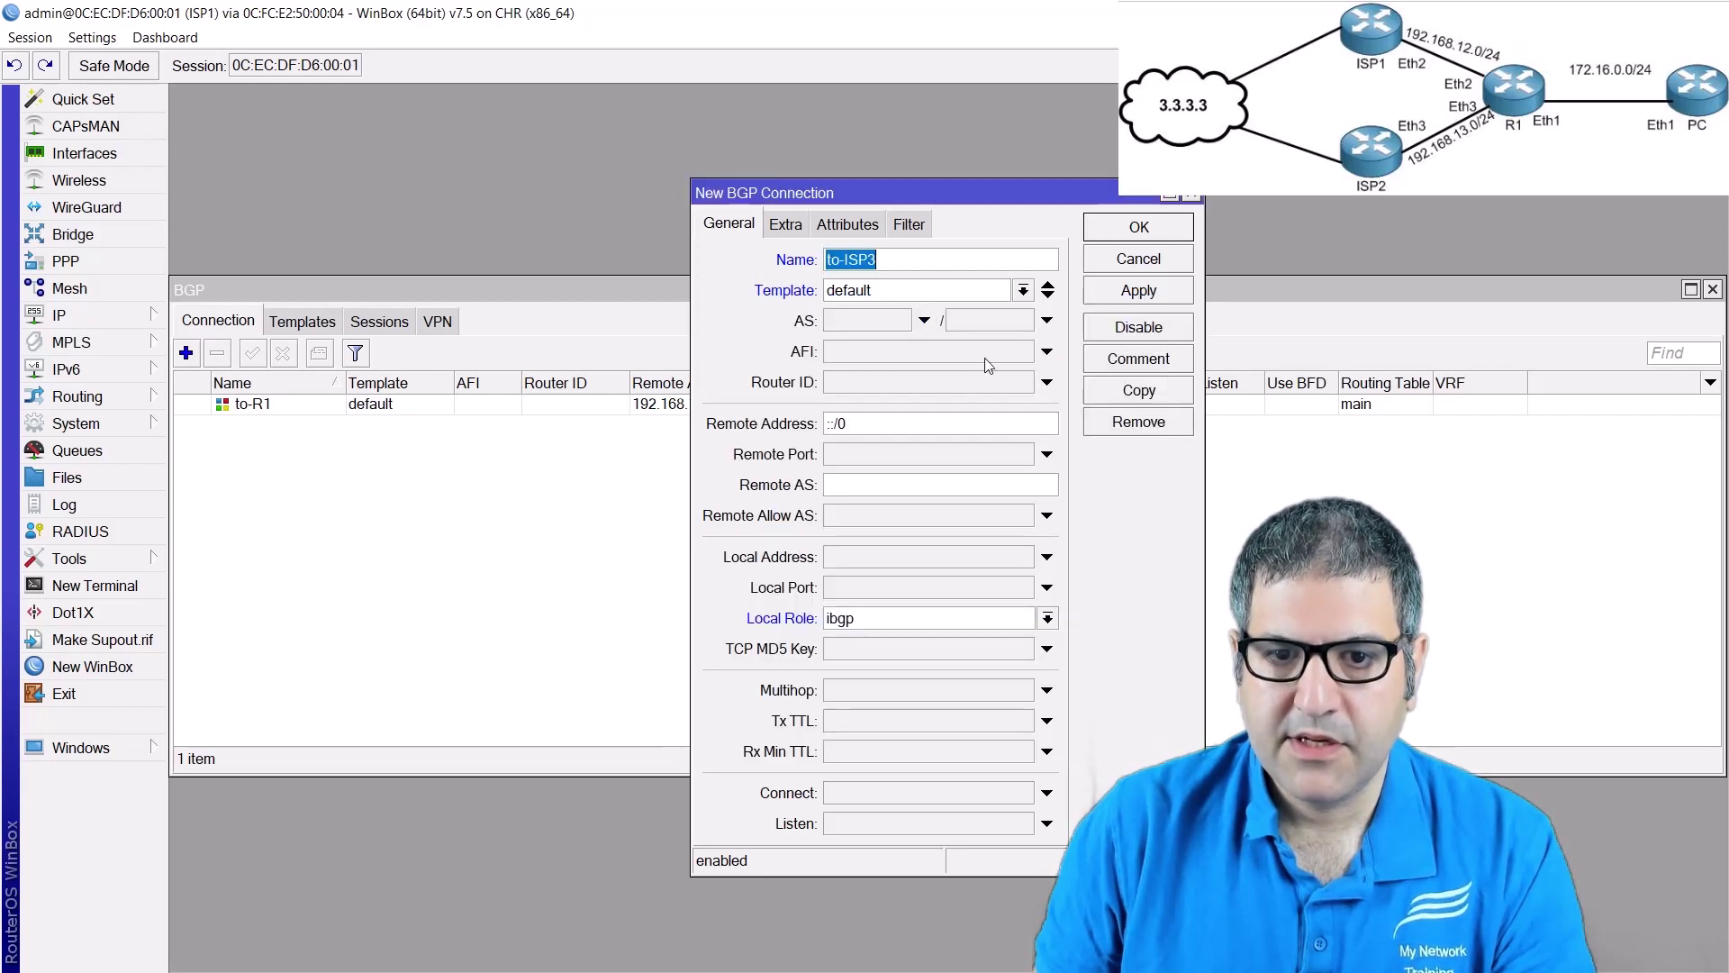
click(876, 420)
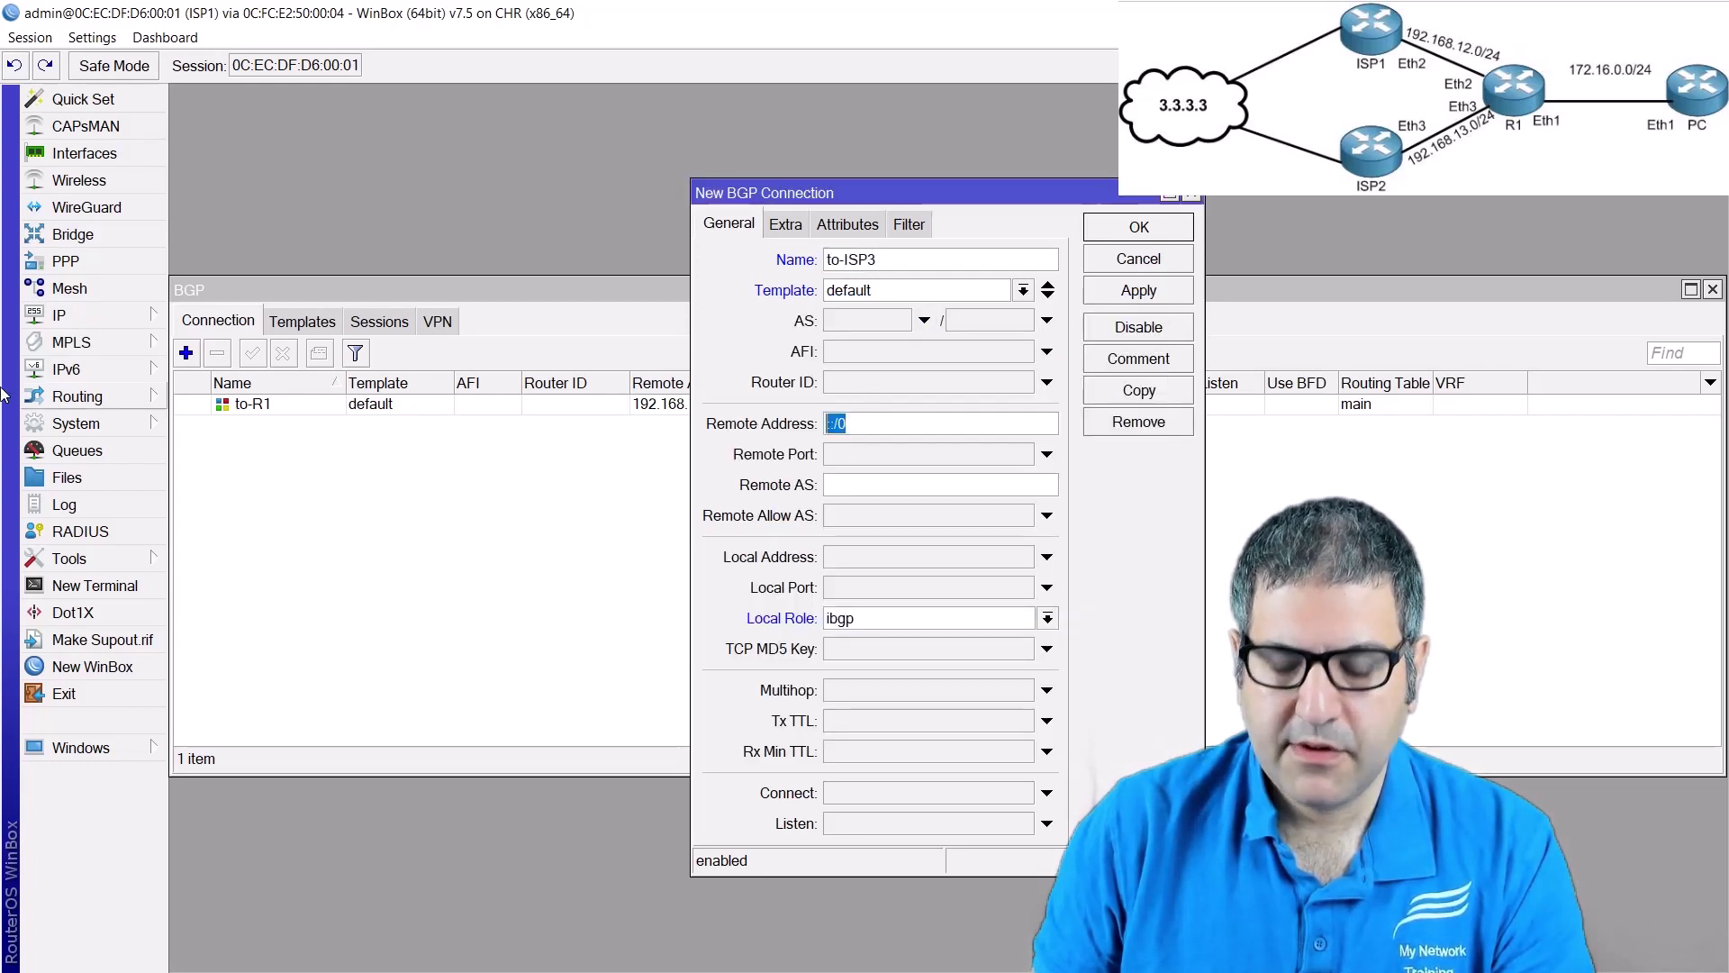
text(10.10.10.3)
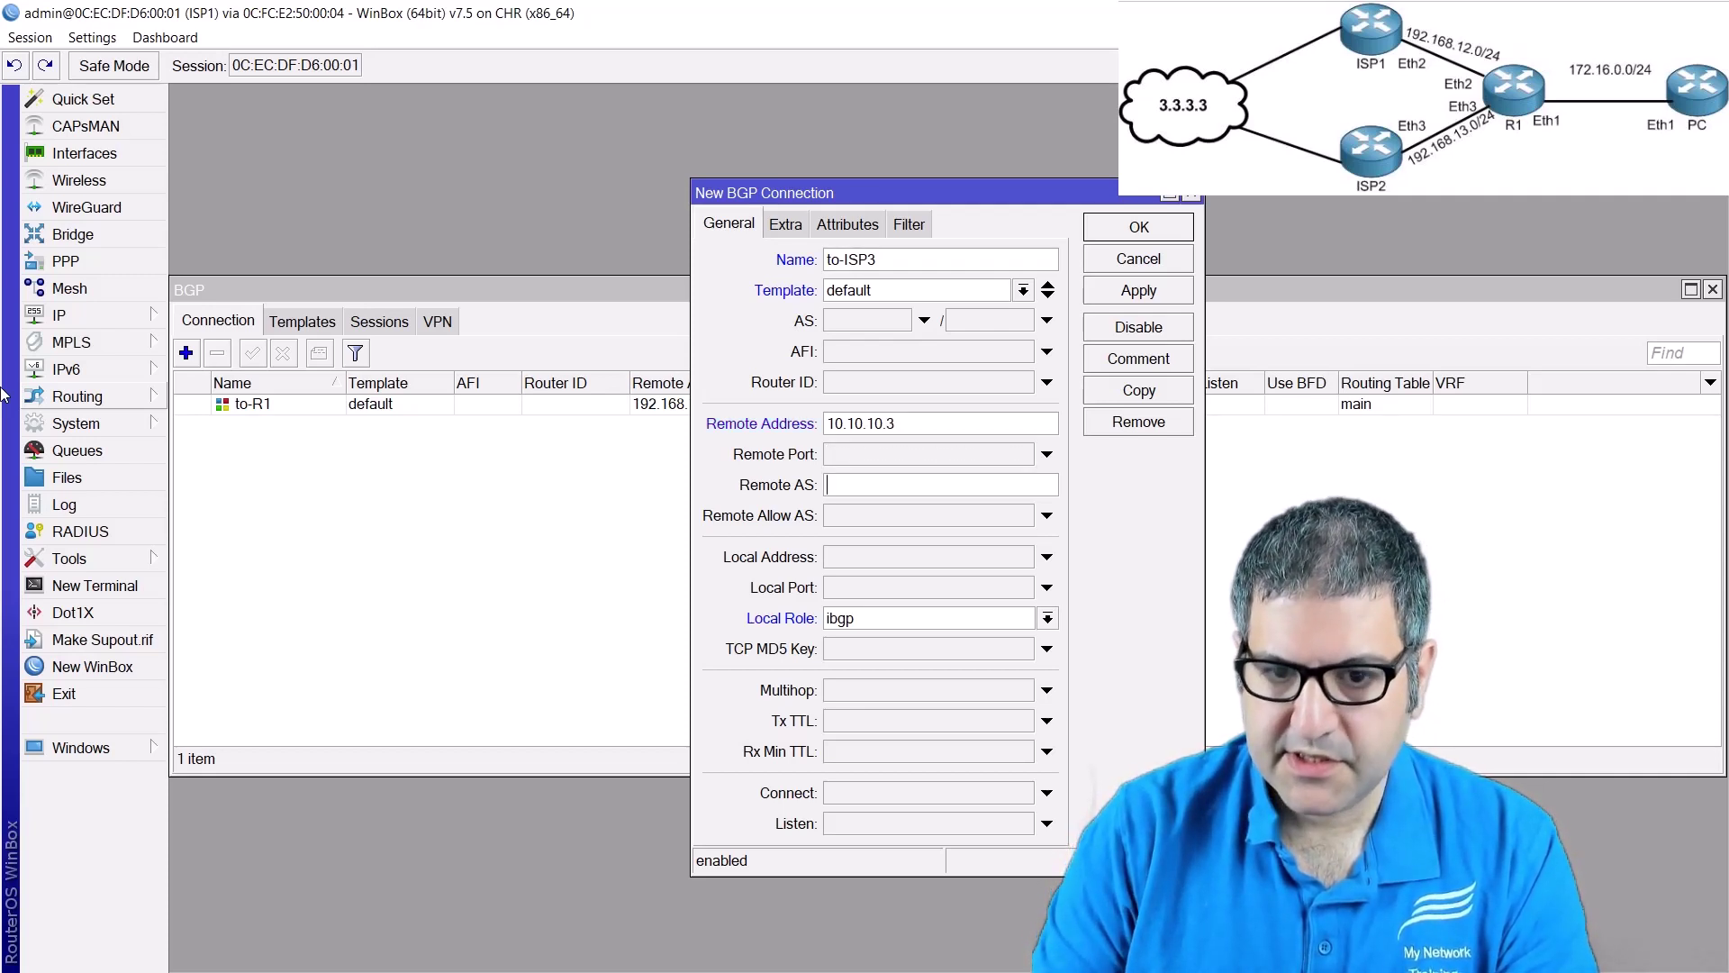
key(Tab)
key(Tab)
text(3)
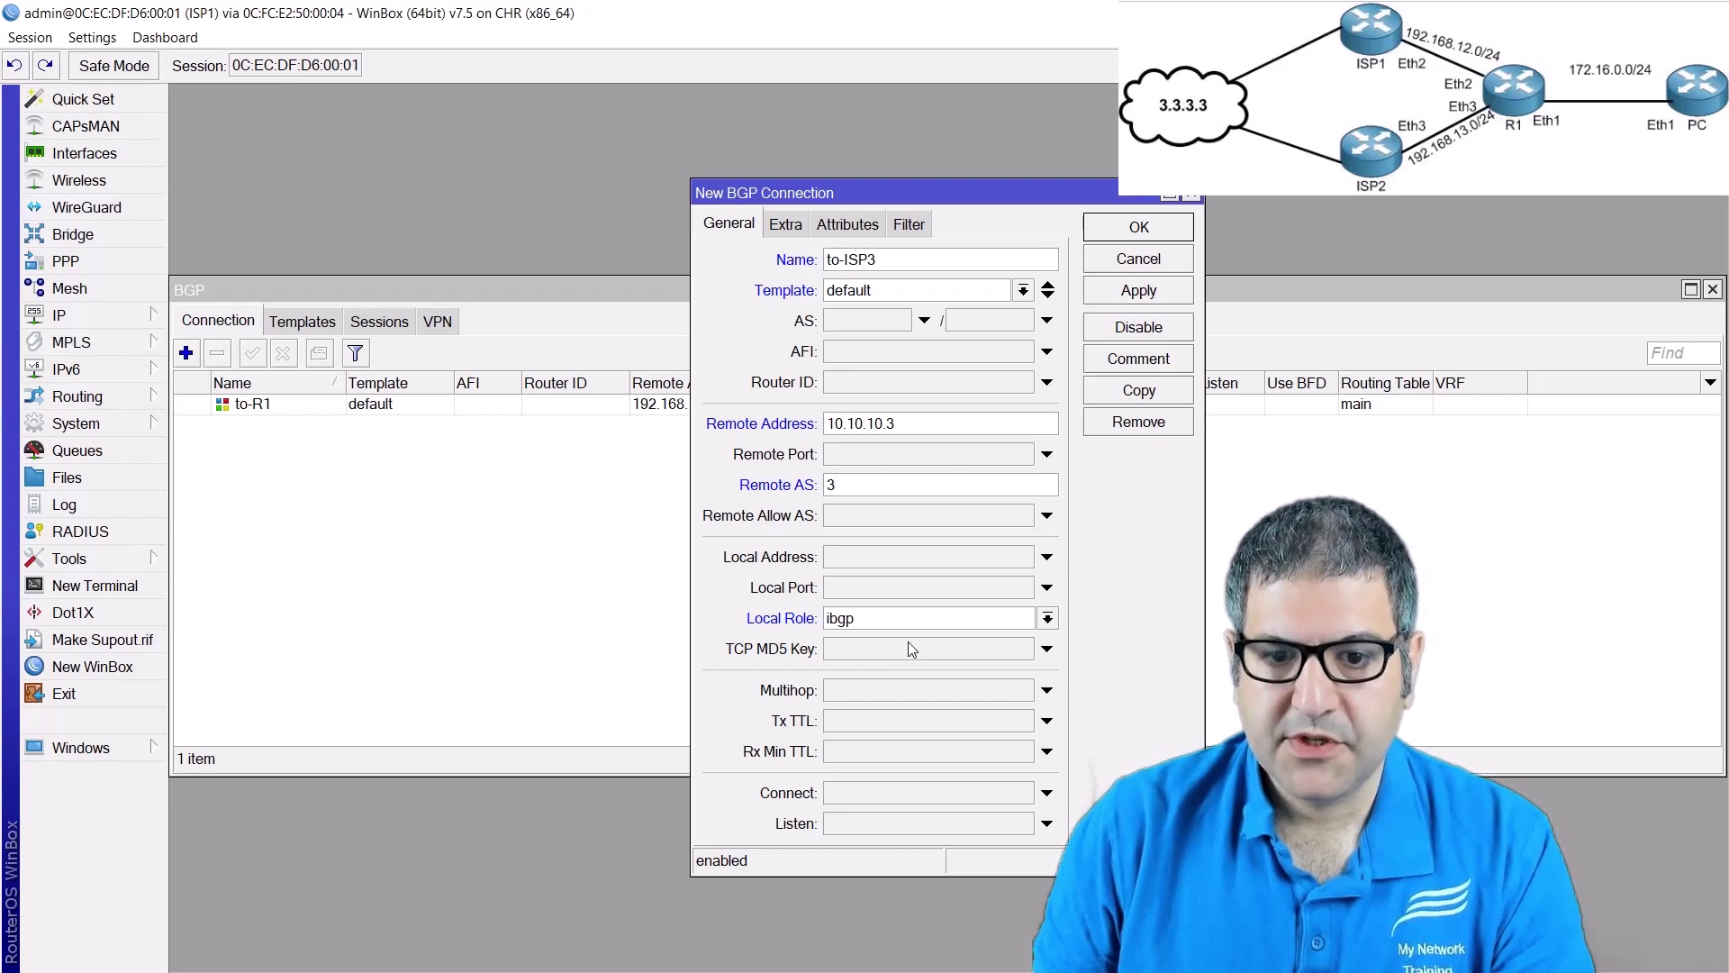
- Set the local role to ebgp and save the to-ISP3 connection
click(870, 625)
click(864, 636)
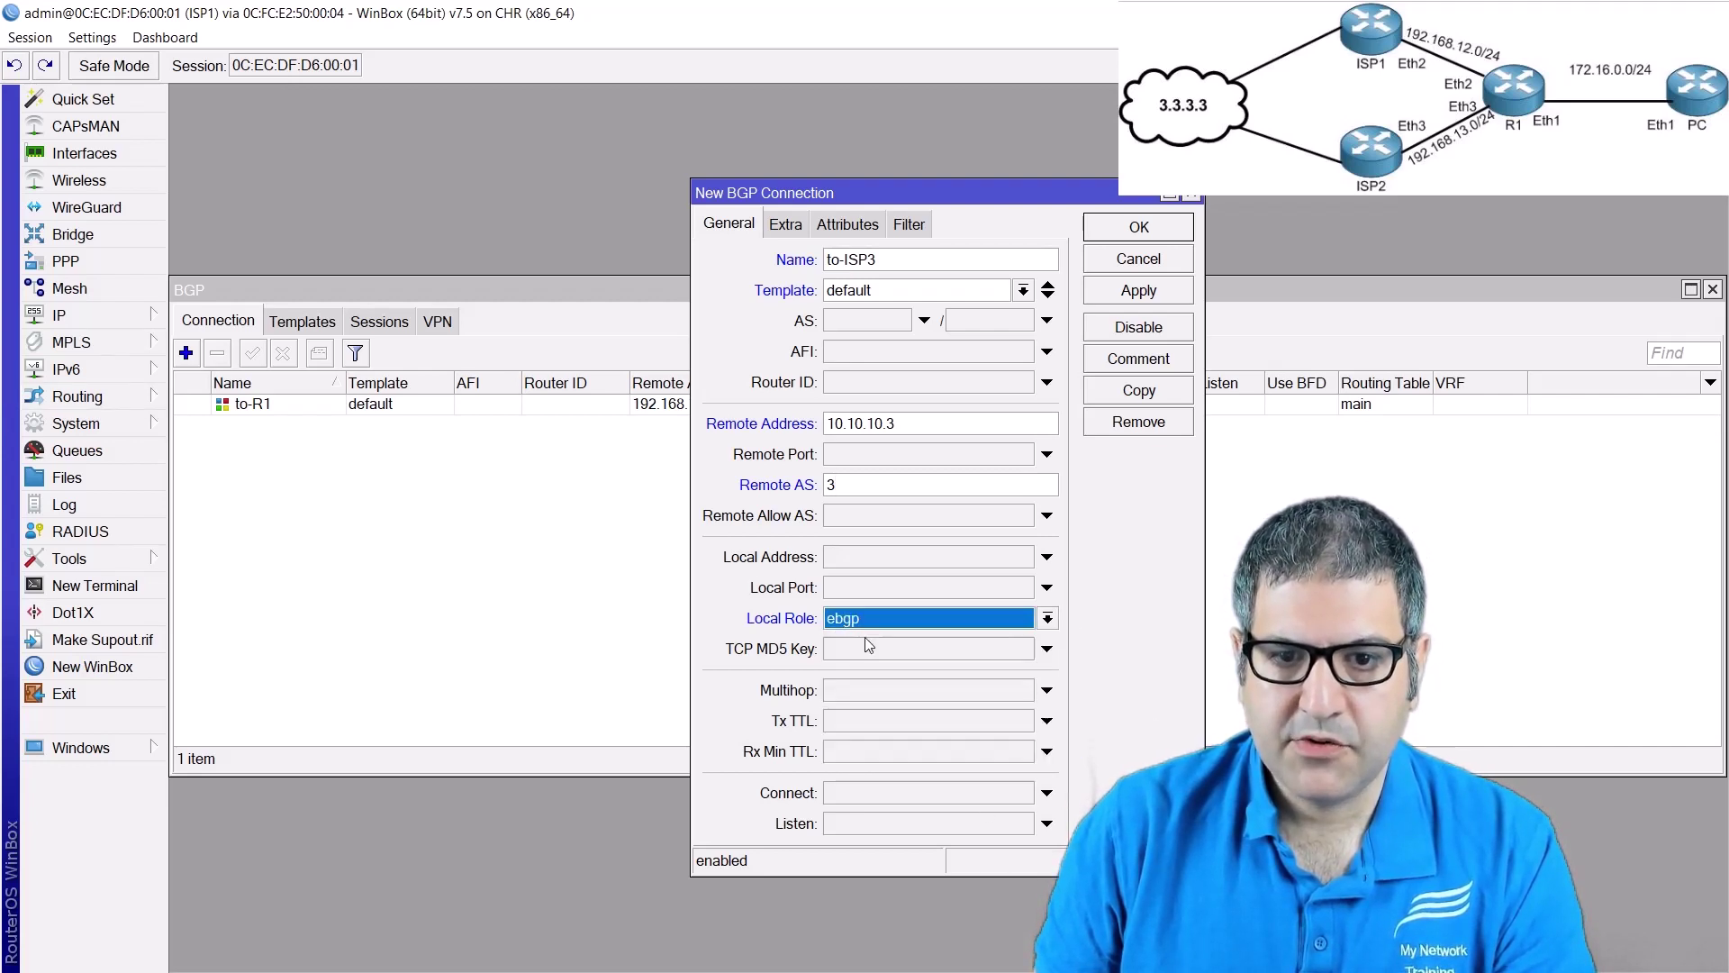
click(1153, 290)
click(1155, 236)
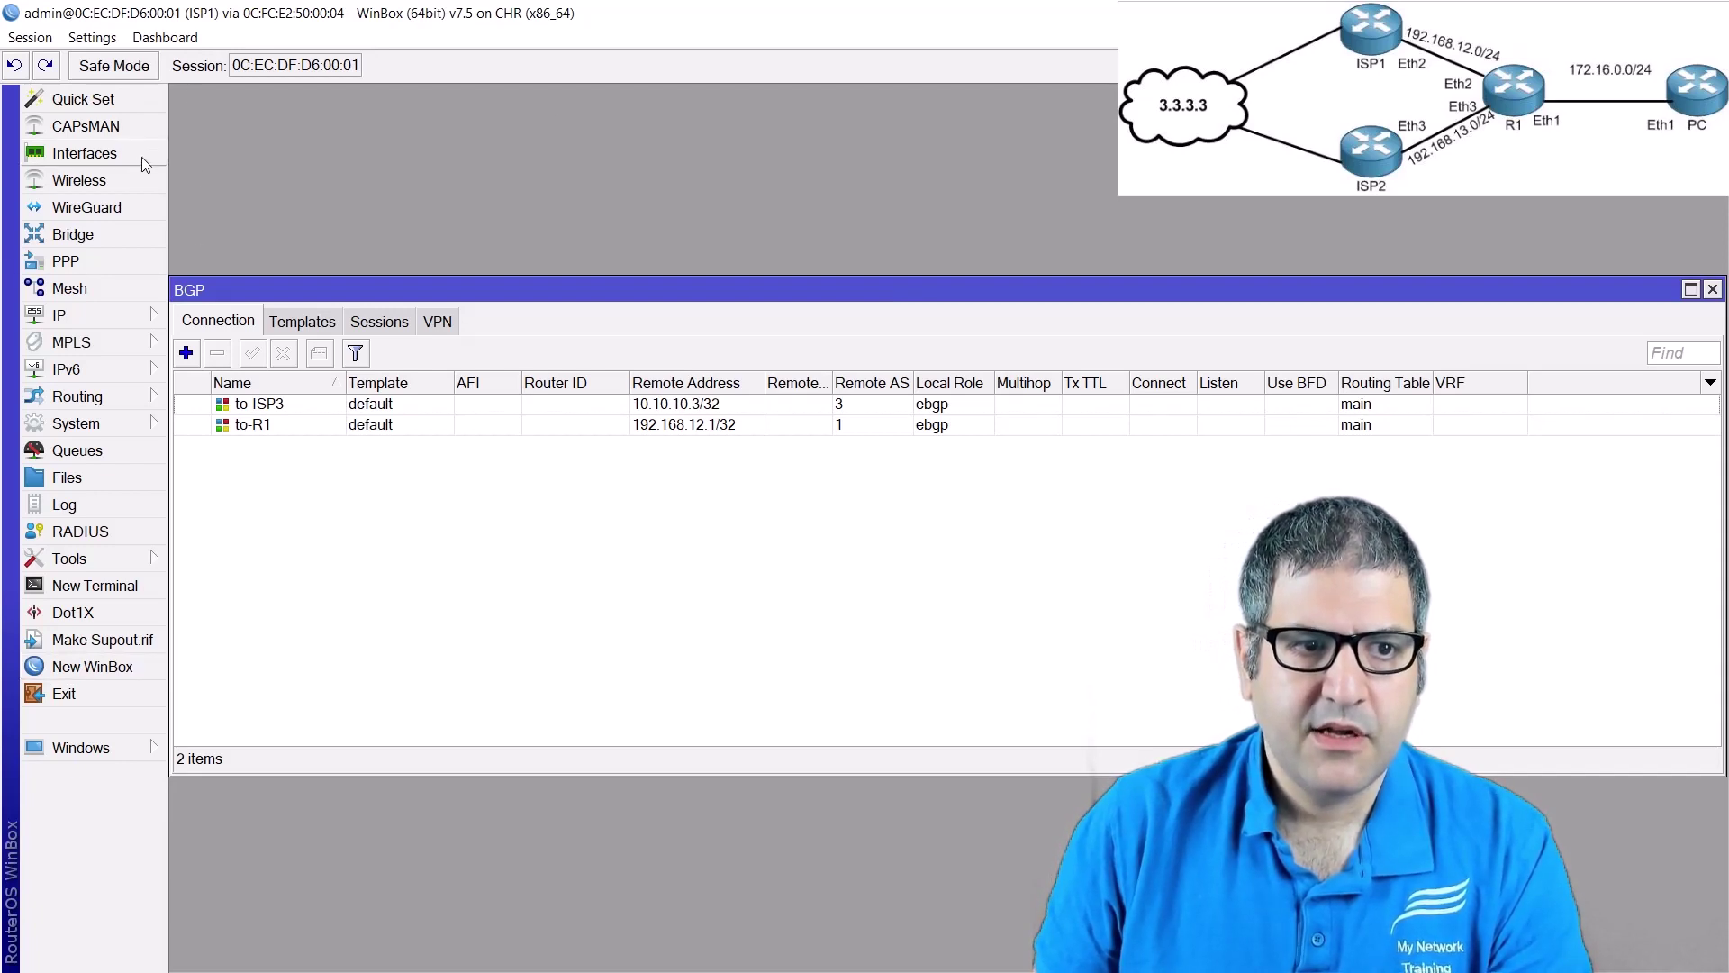
- Review ISP1's IP address list, selecting the 3.3.3.3/24 entry
click(72, 234)
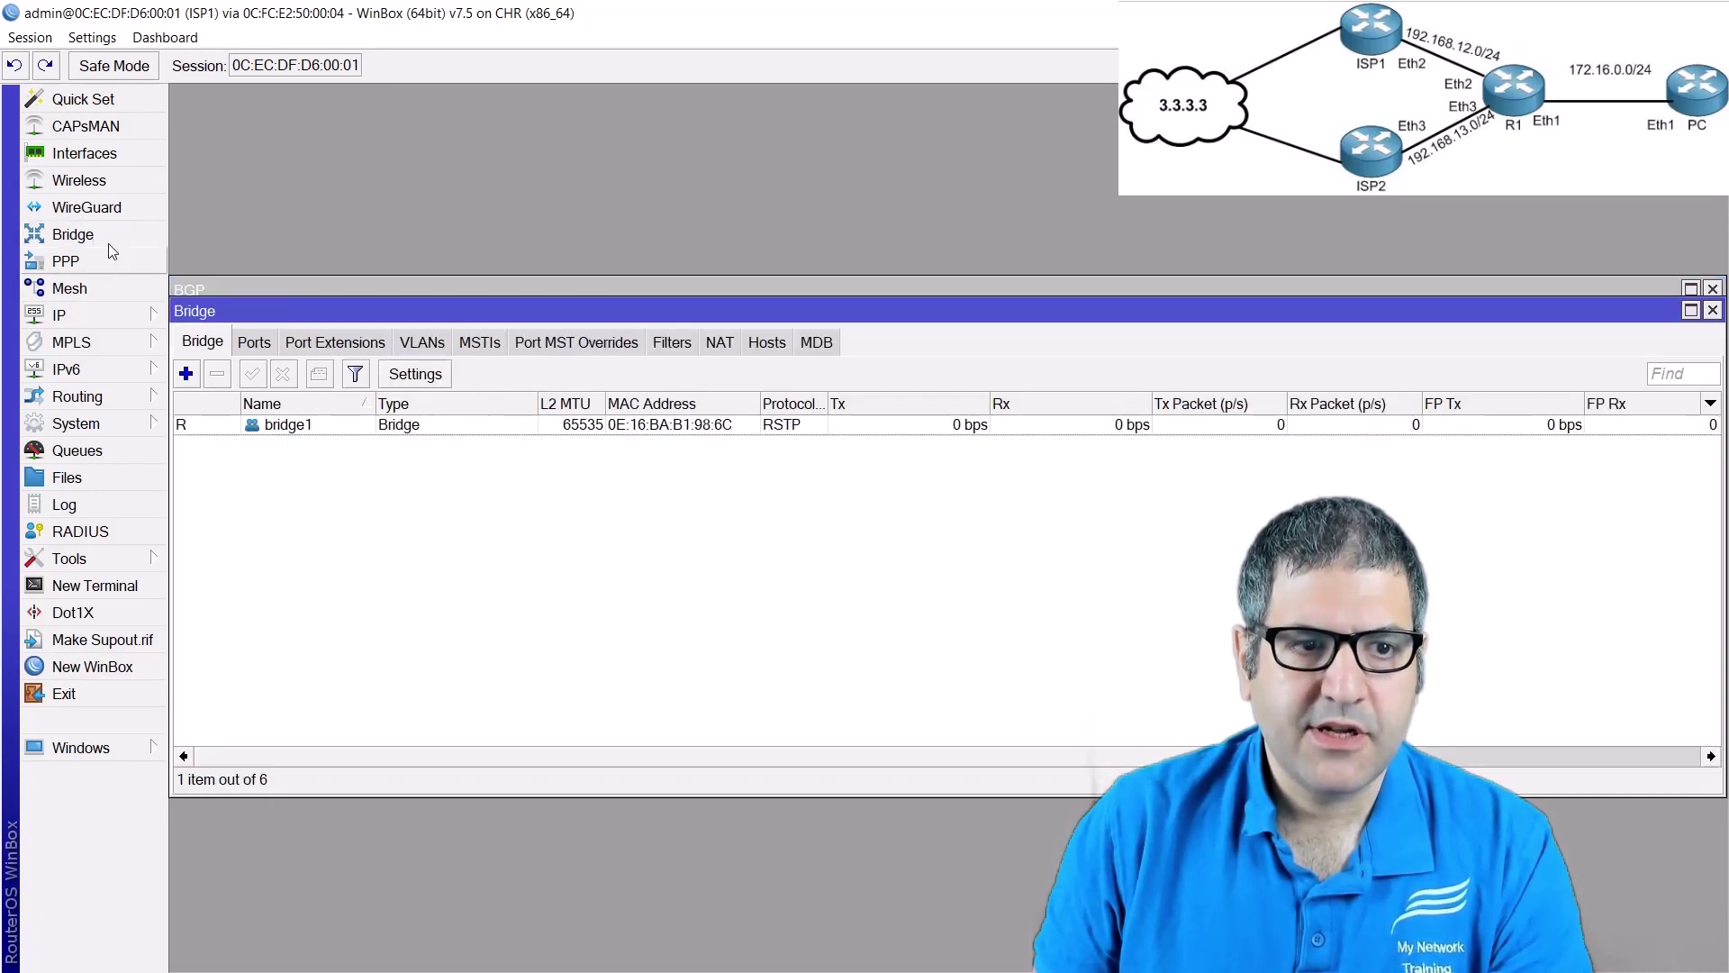
key(Escape)
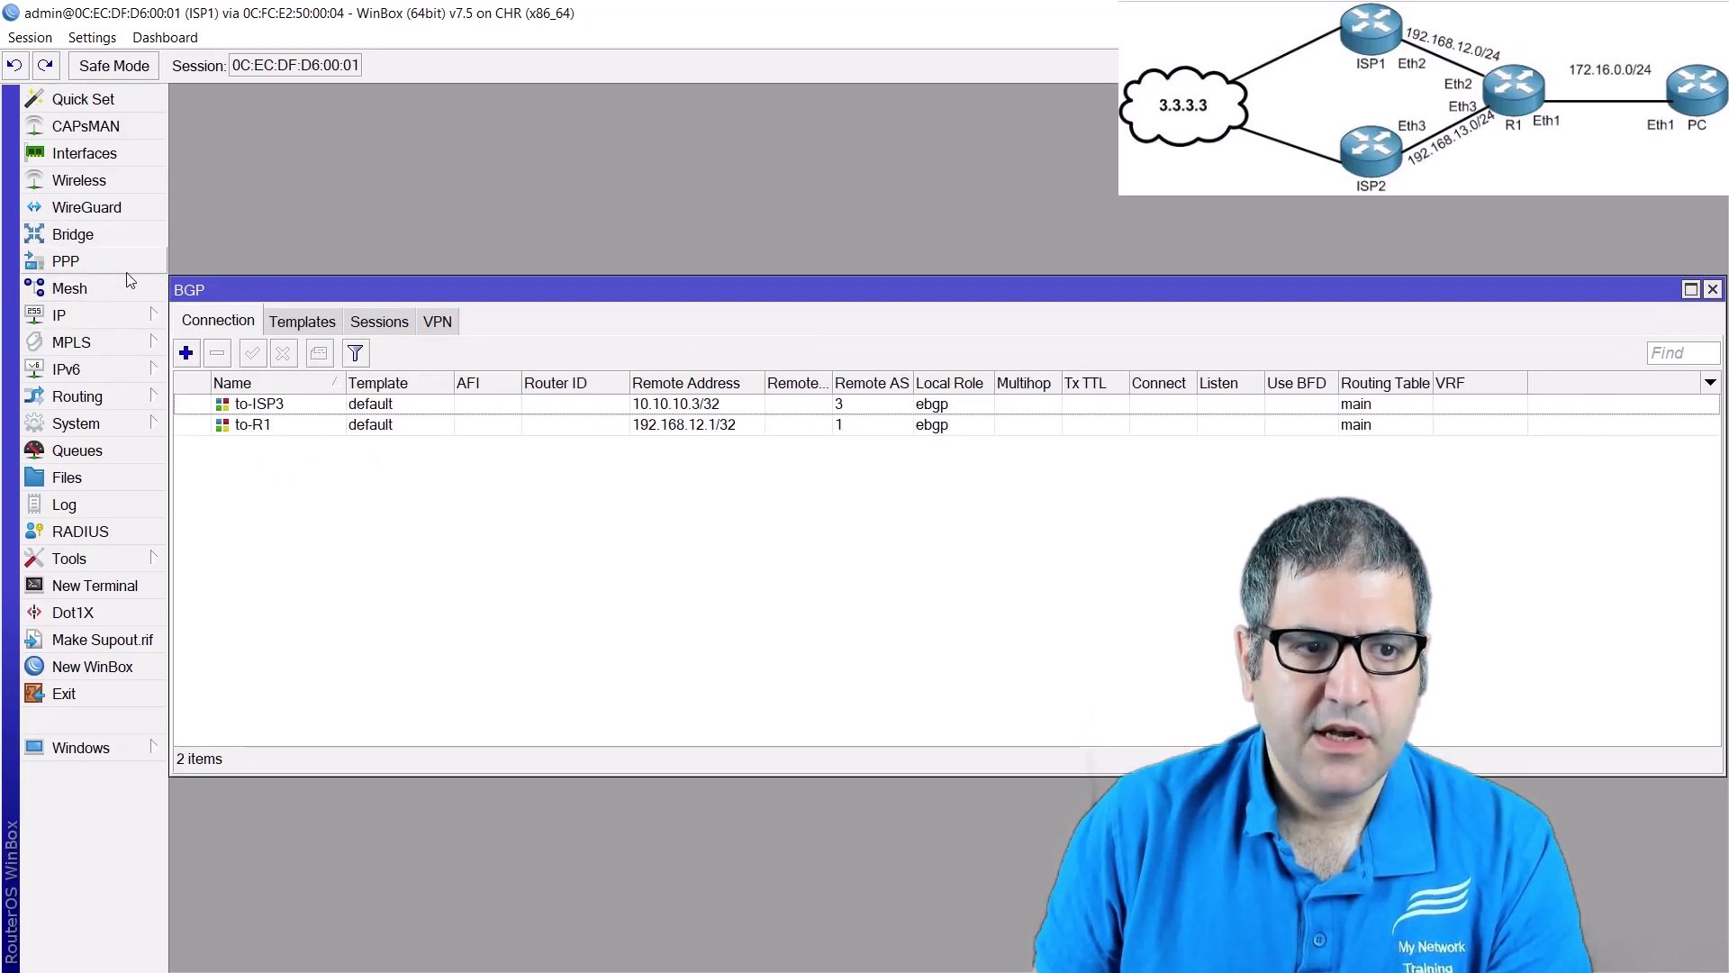
click(88, 327)
click(243, 315)
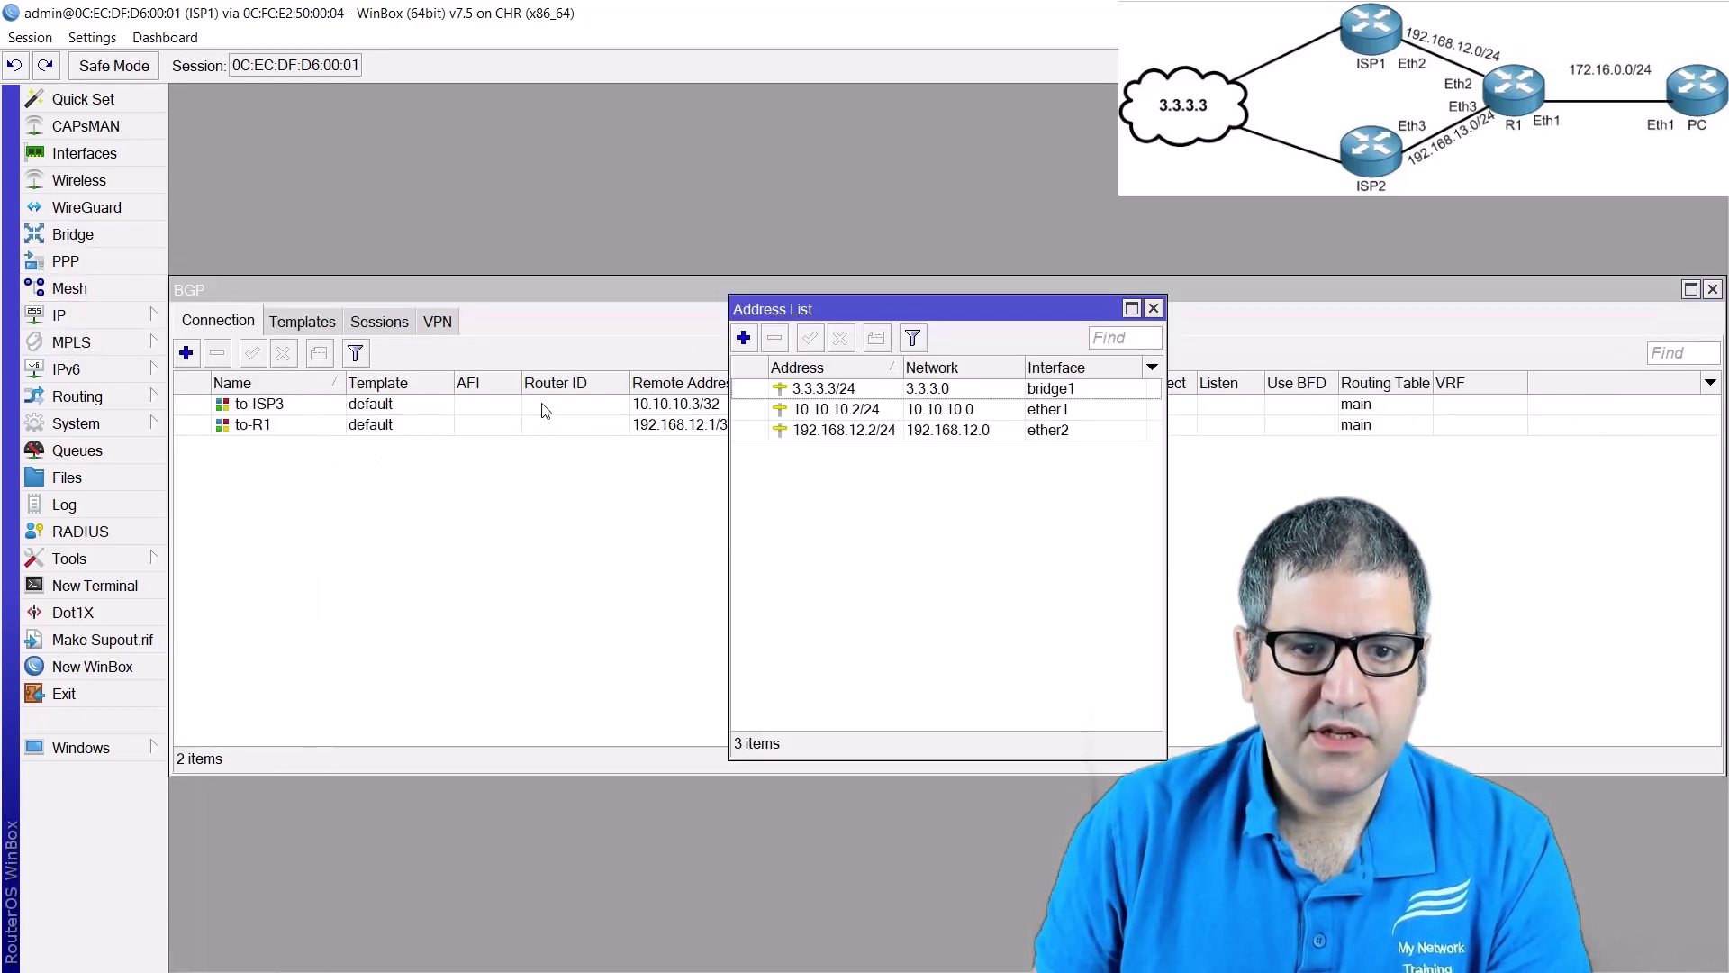
click(874, 394)
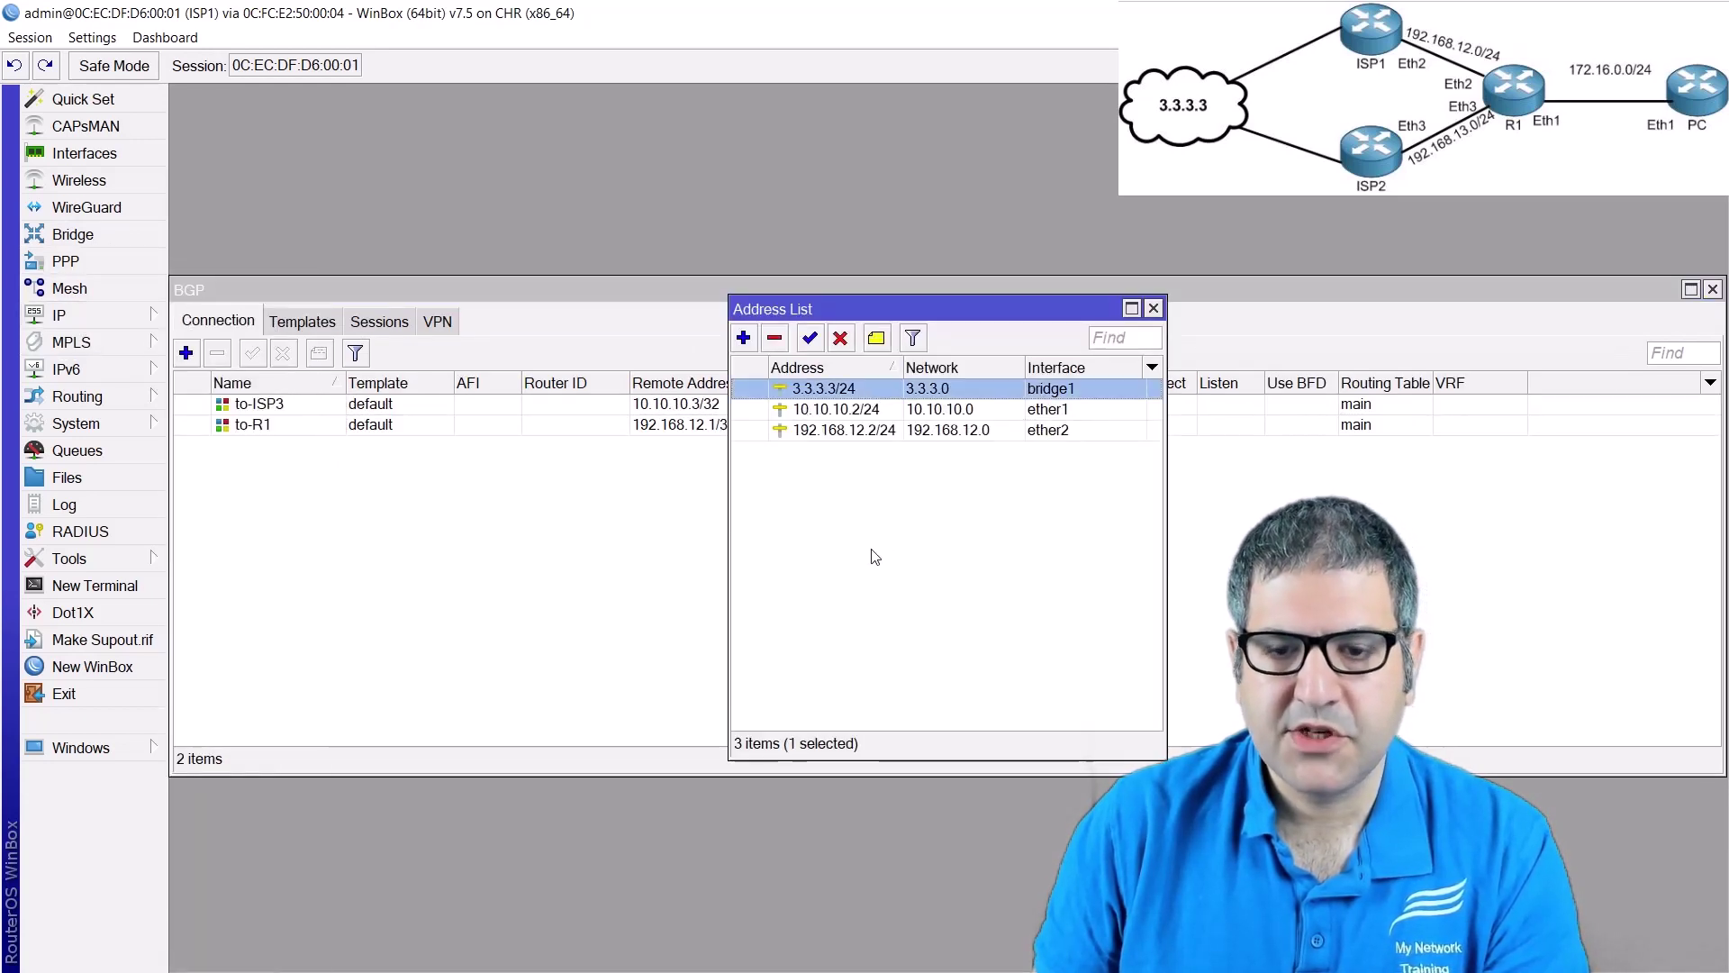
- Bring up the Firewall Address Lists, which are still empty
click(335, 452)
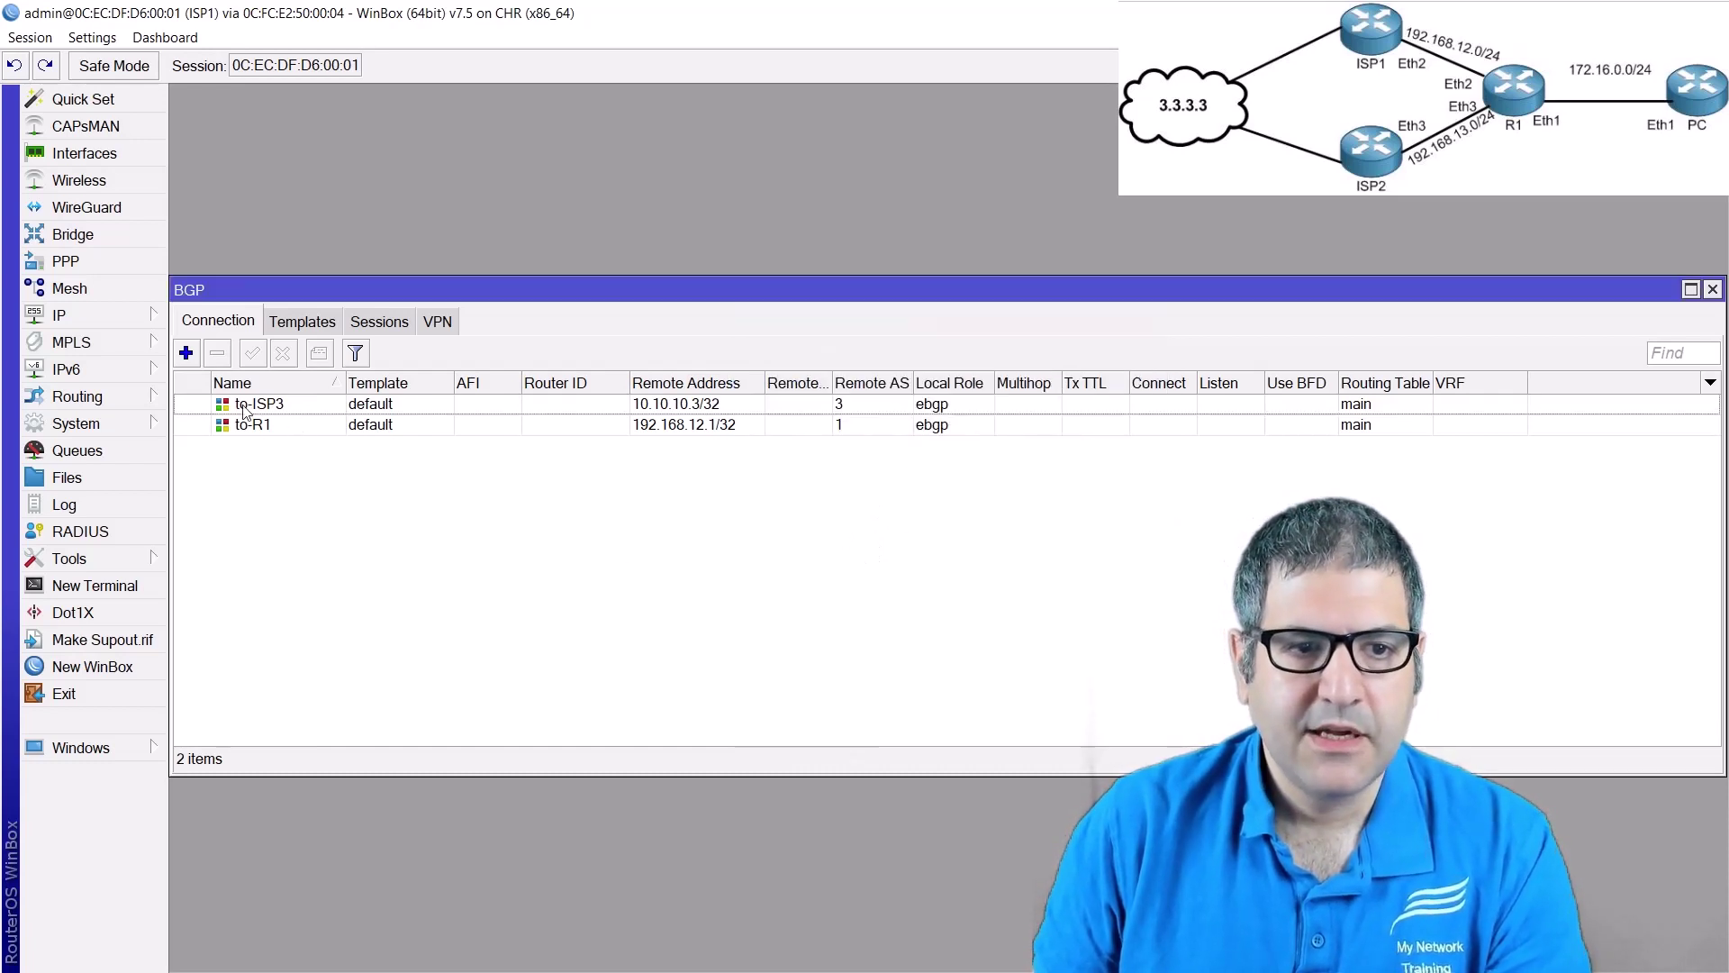
click(97, 315)
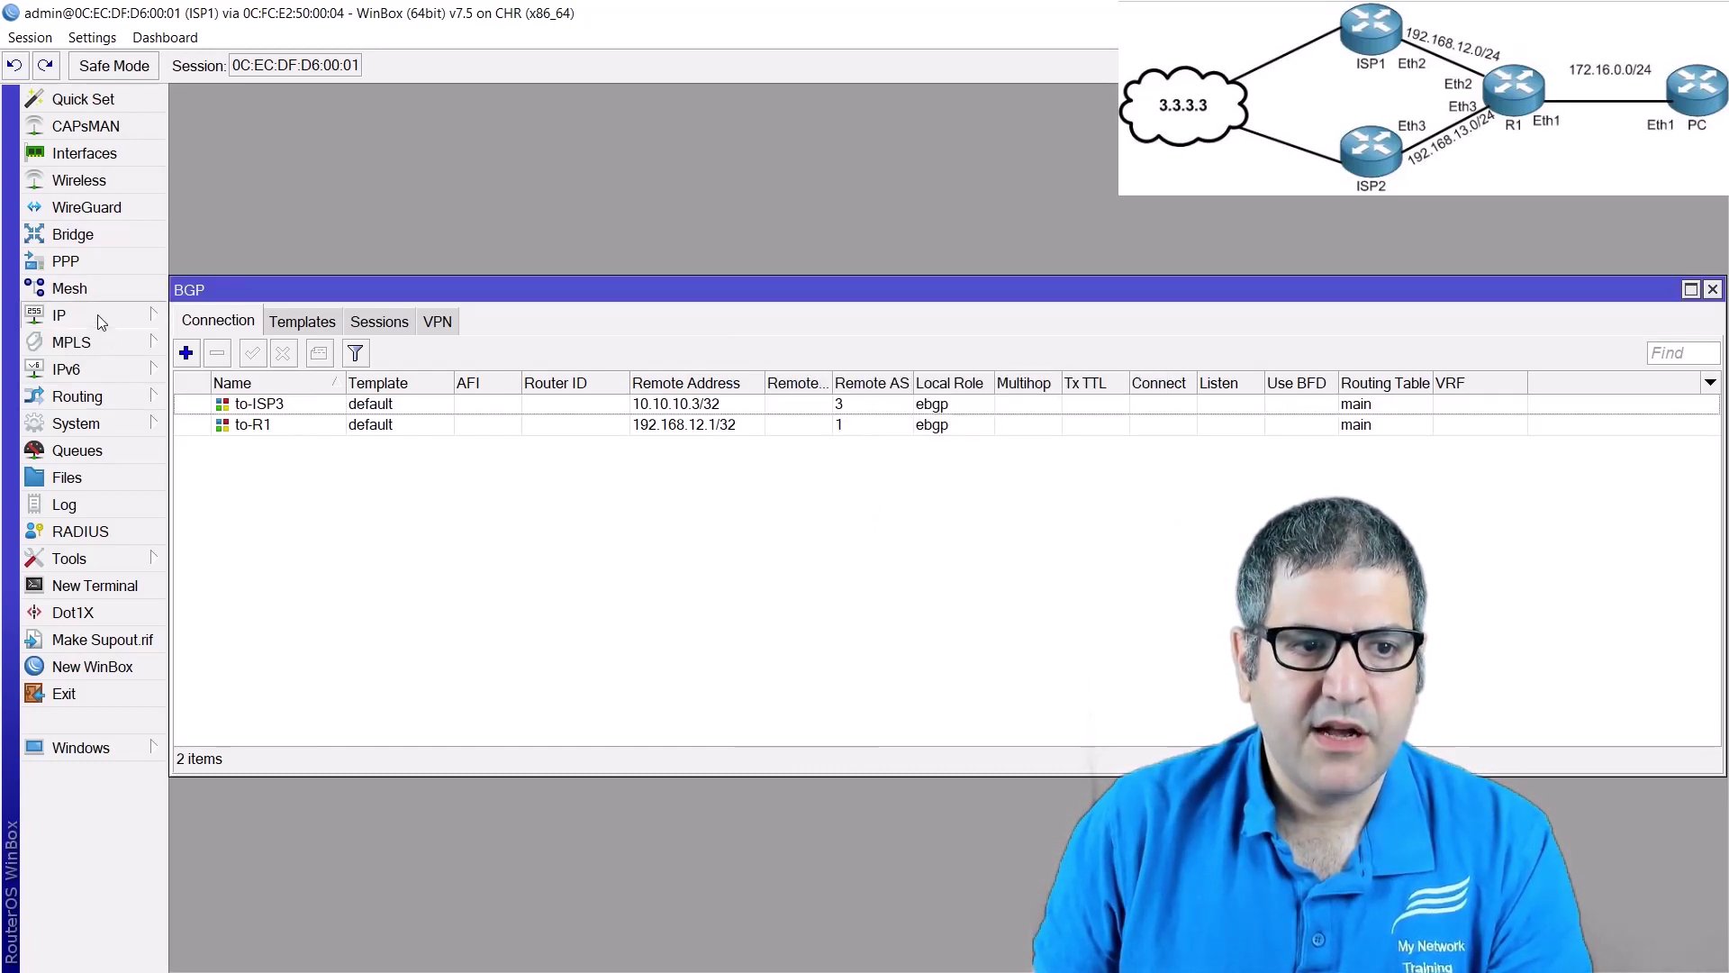
click(277, 477)
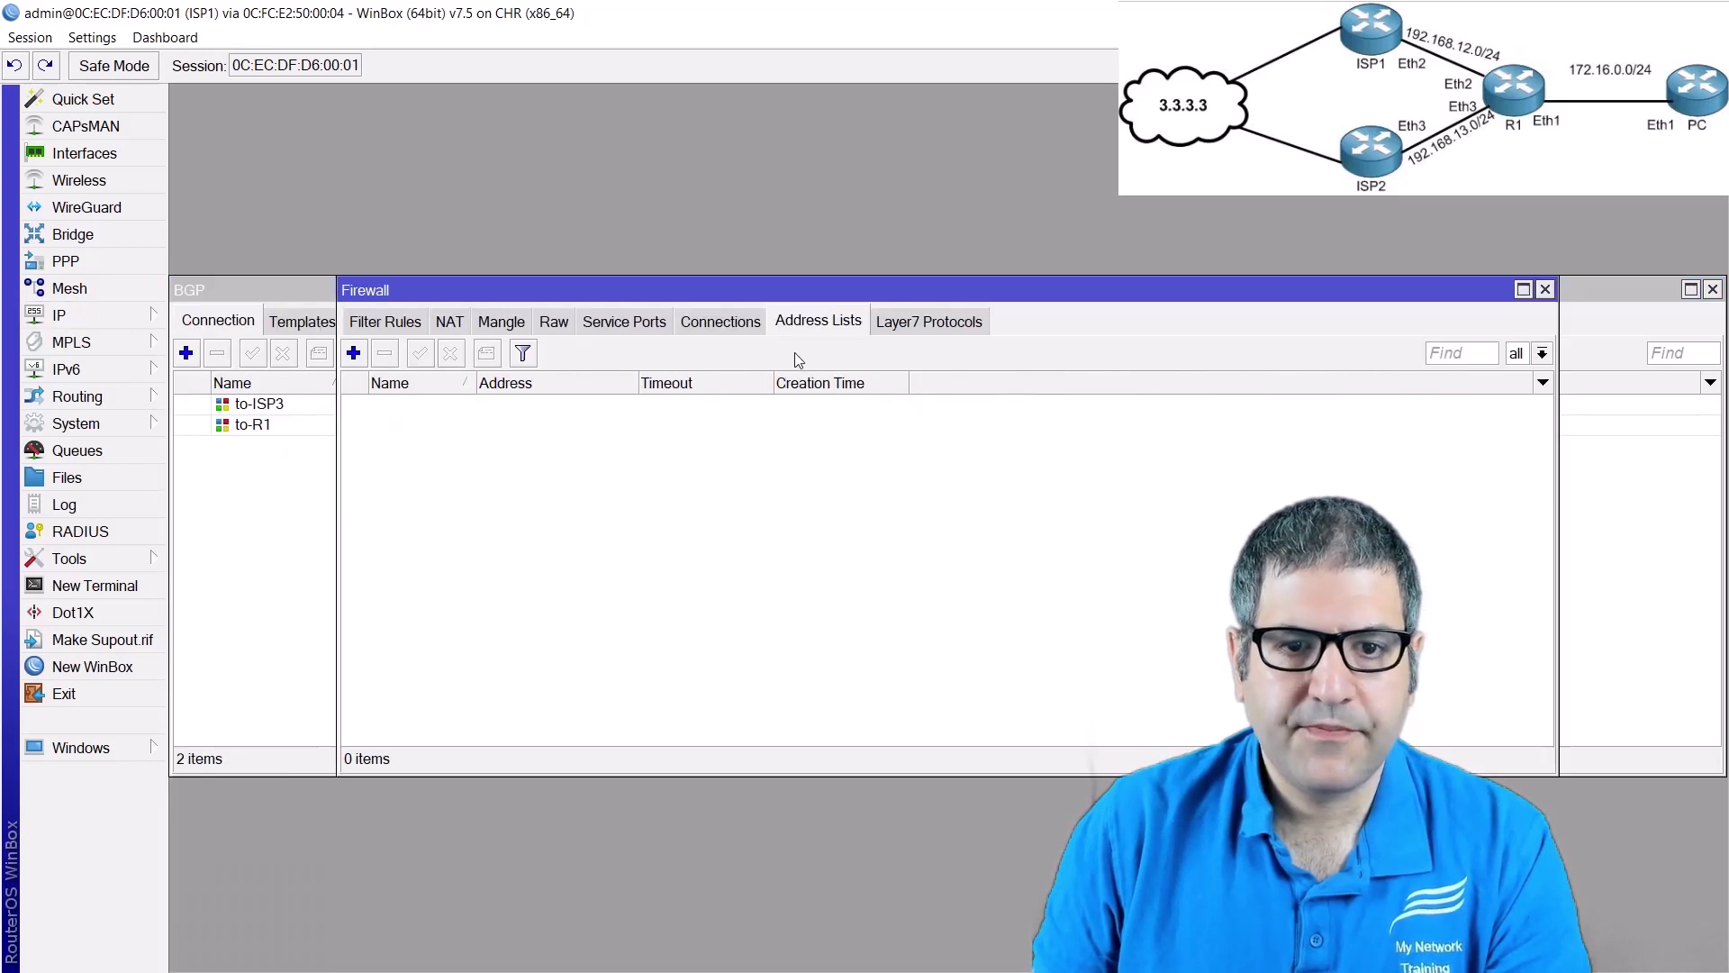
- Add the address list entry '3.3.3.0 Network' with address 3.3.3.0/24 and save it
click(353, 353)
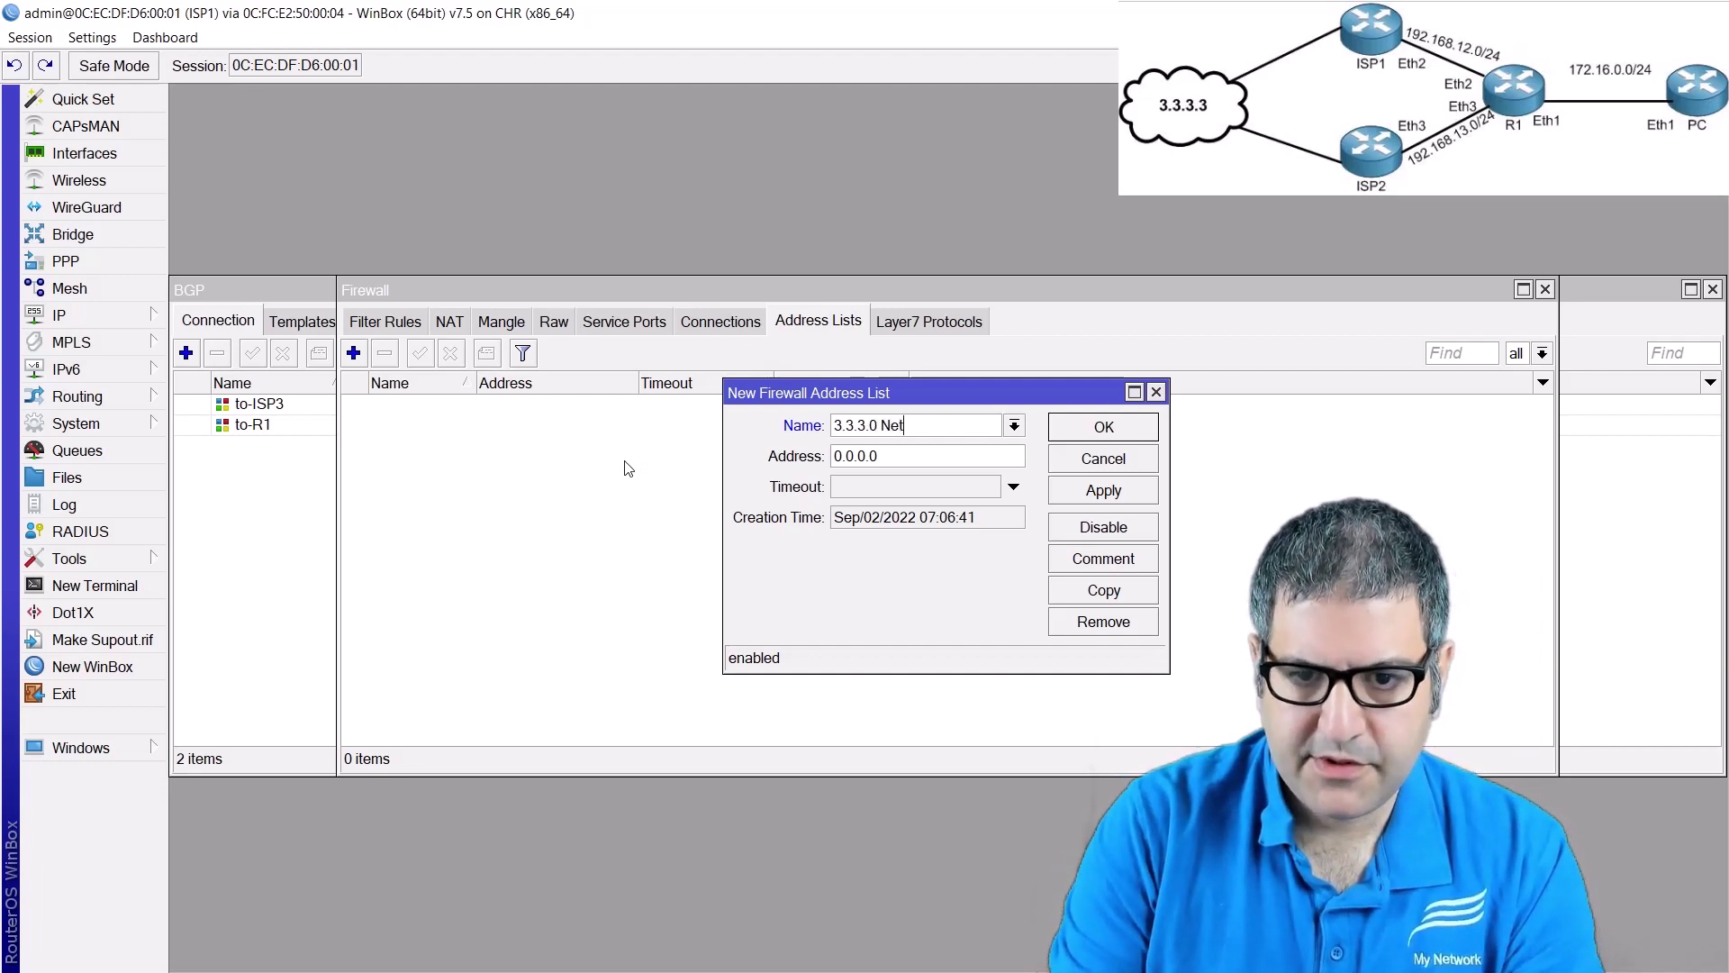
key(Tab)
text(3.)
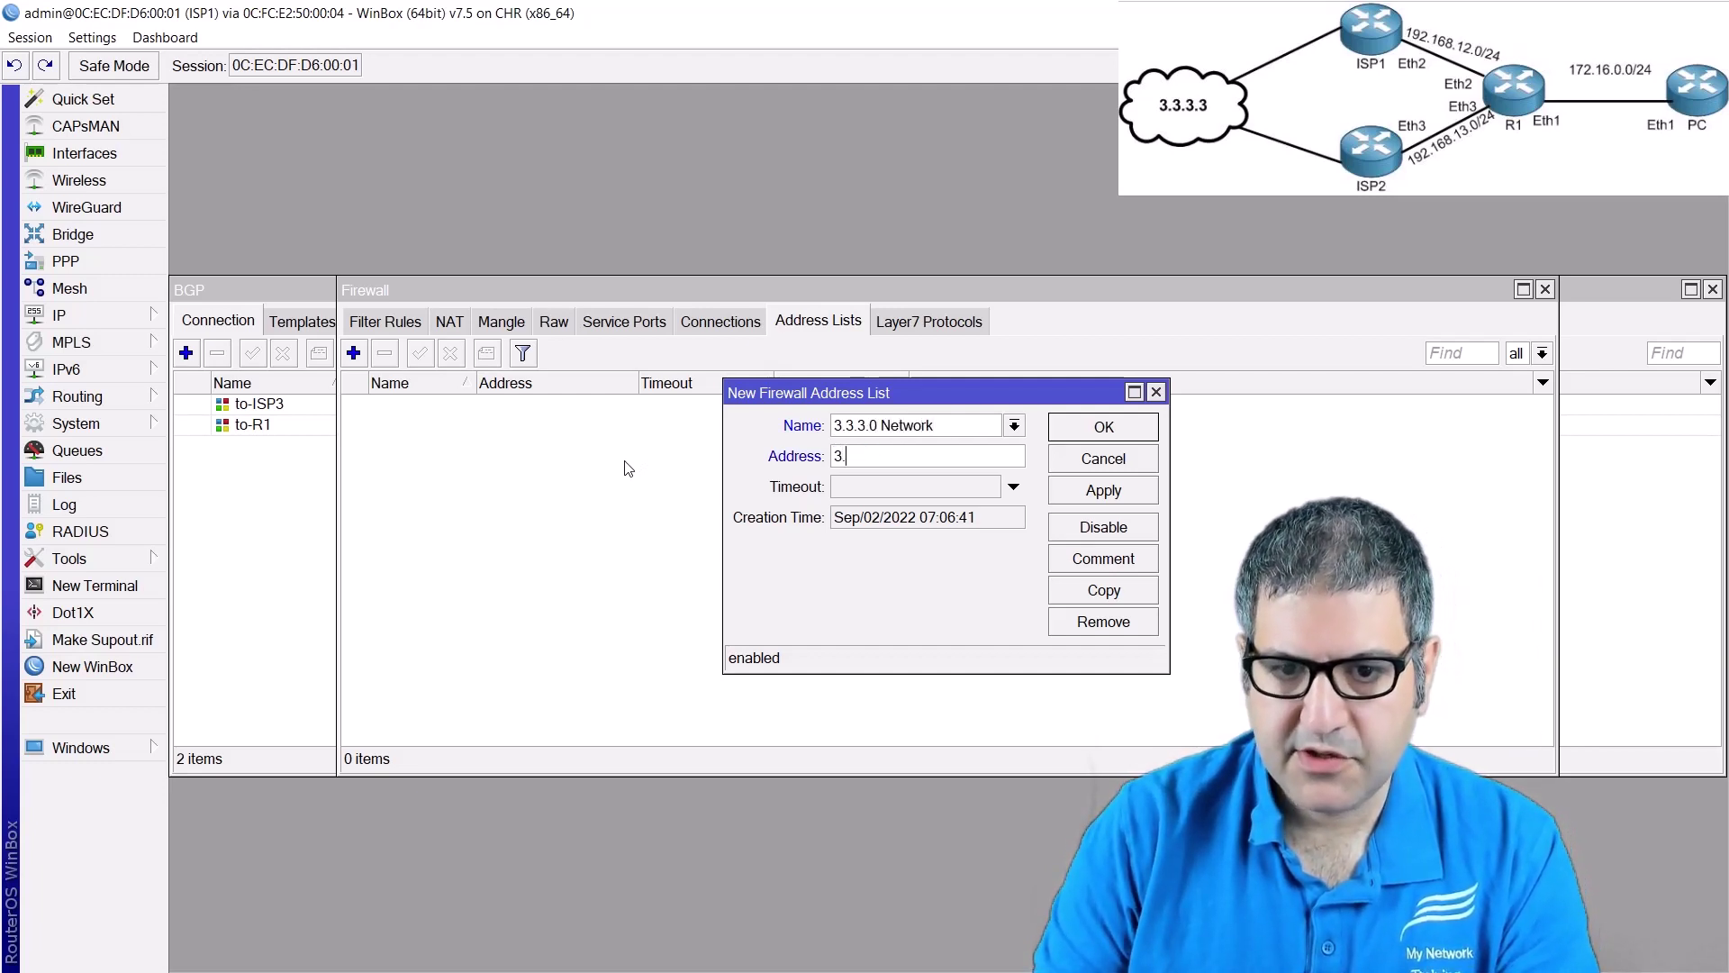
text(3.3.0/)
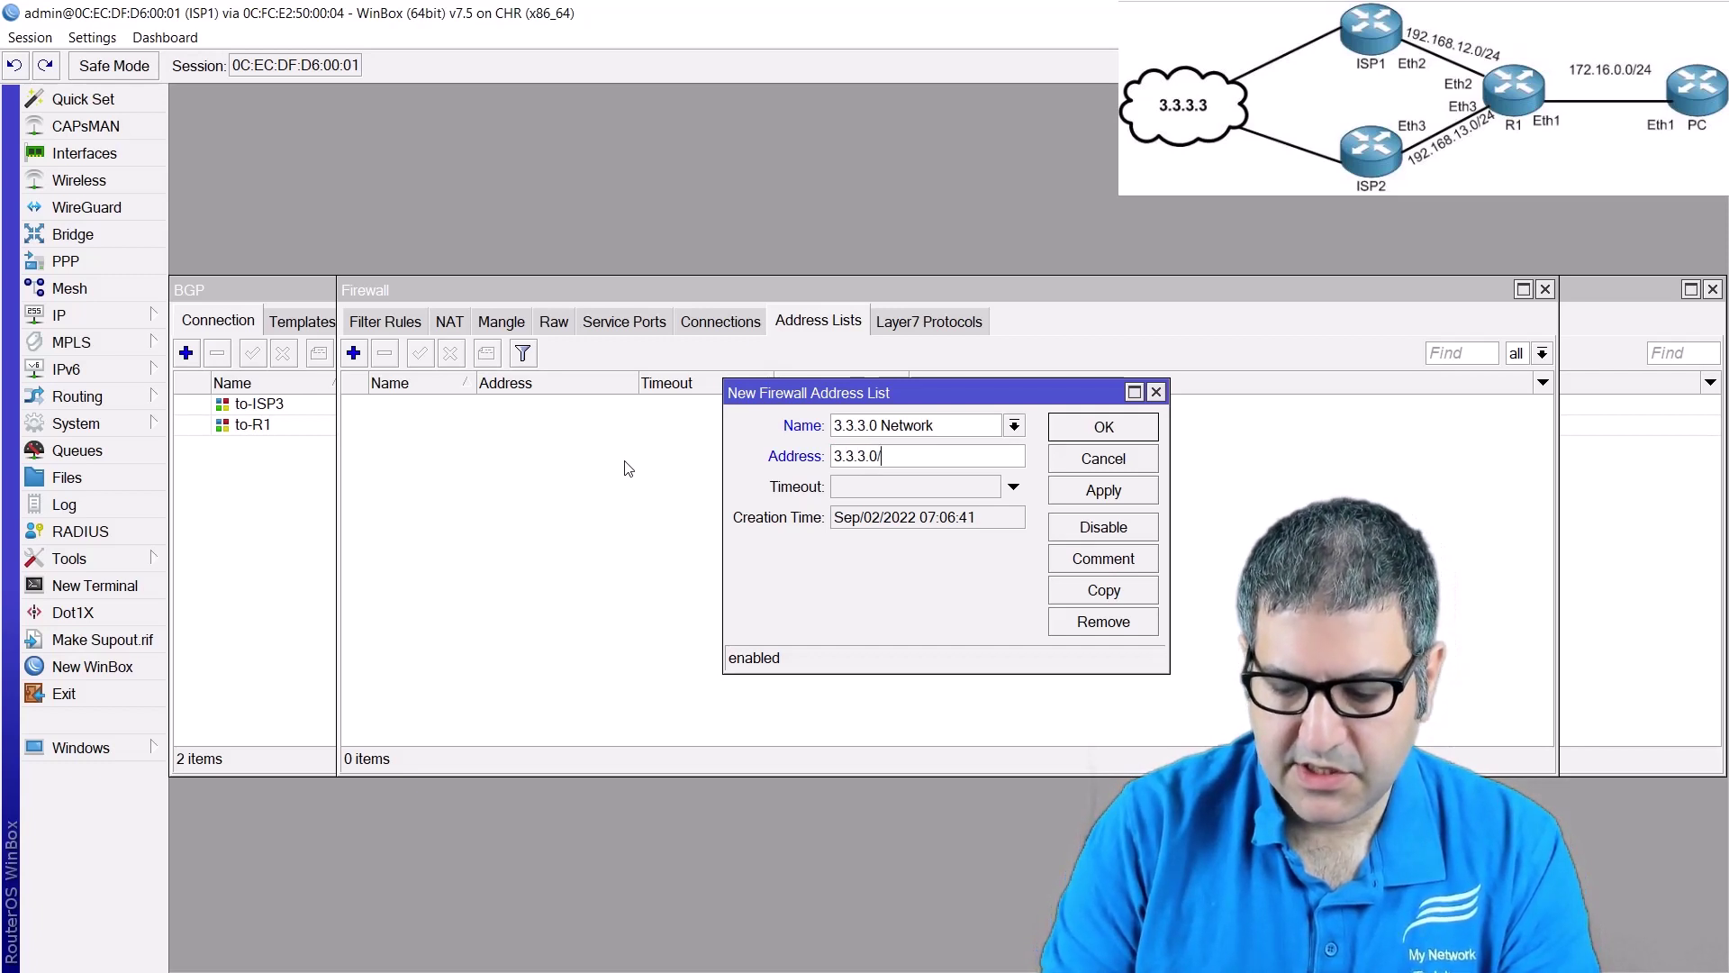
text(24)
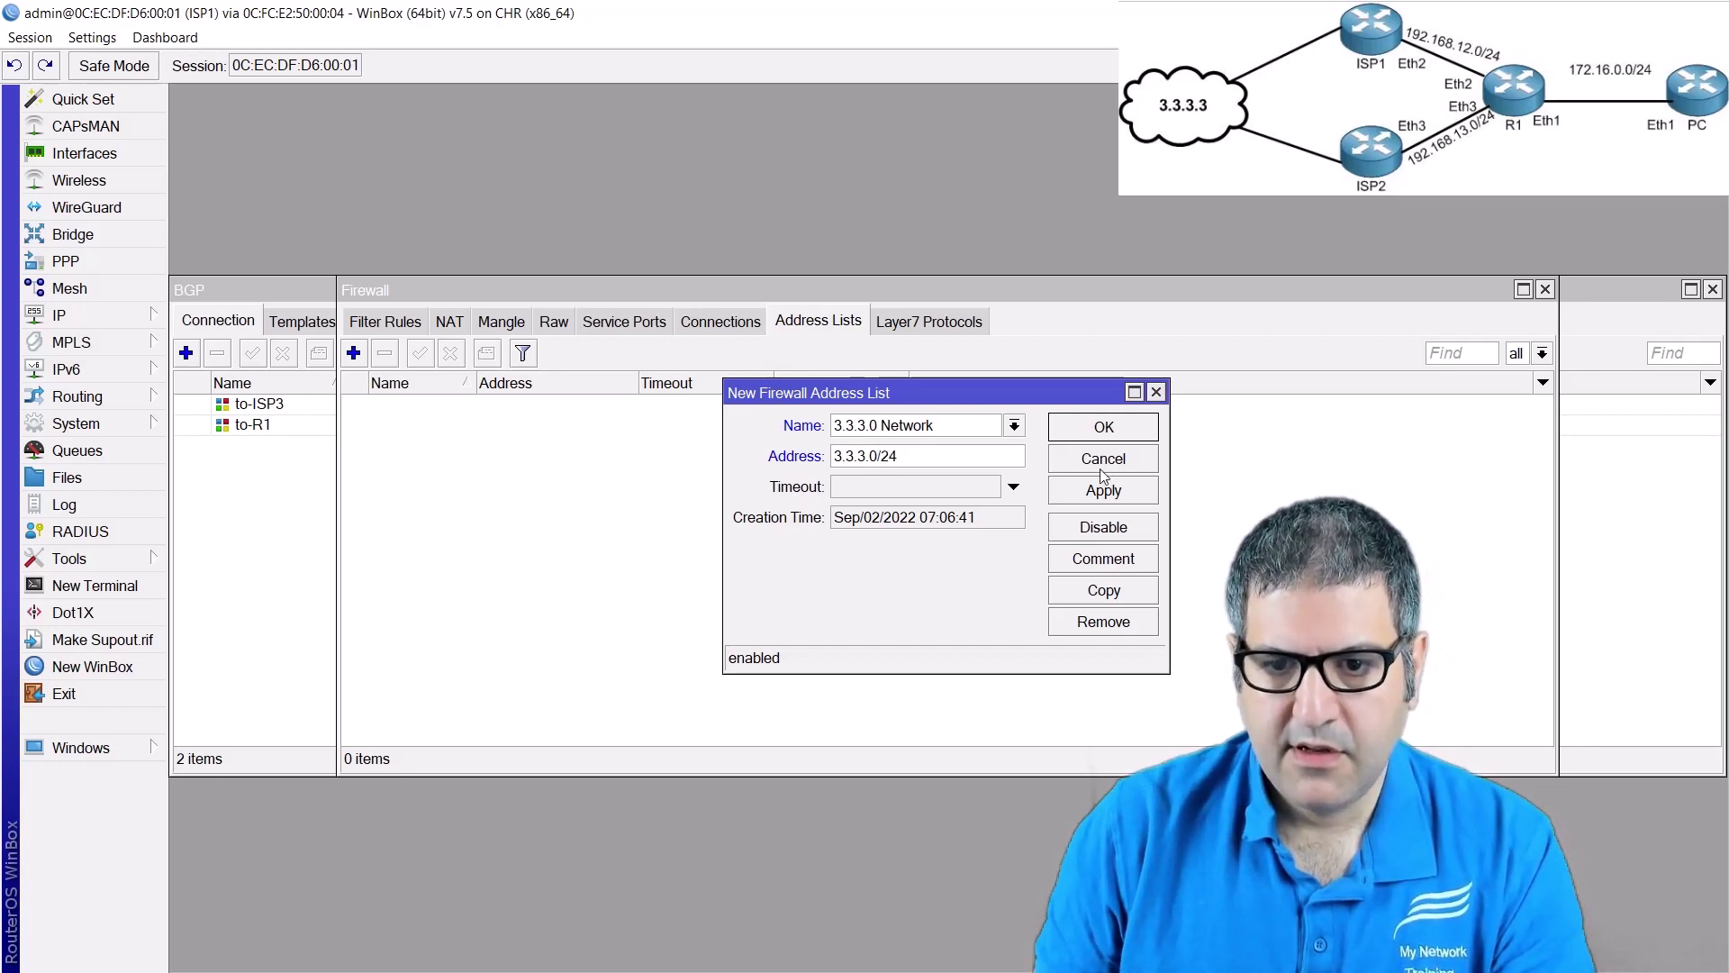
click(1101, 498)
click(1104, 427)
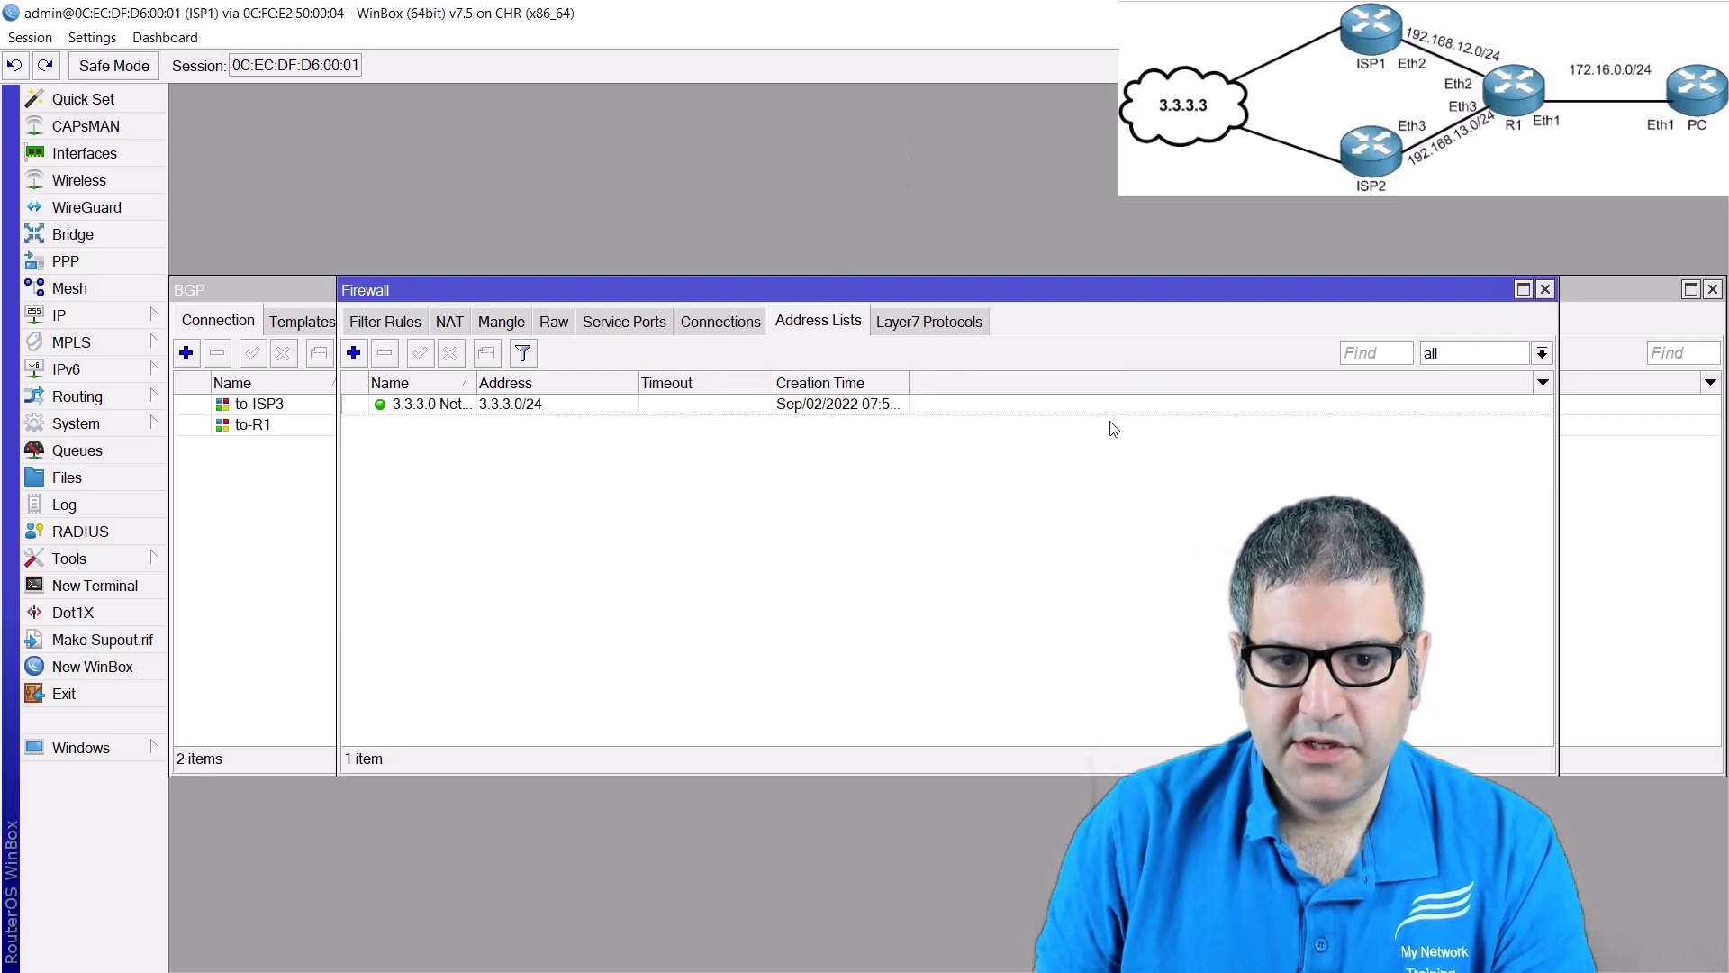
click(252, 289)
- Set the to-R1 connection's output network to the 3.3.3.0 Network list
double_click(261, 425)
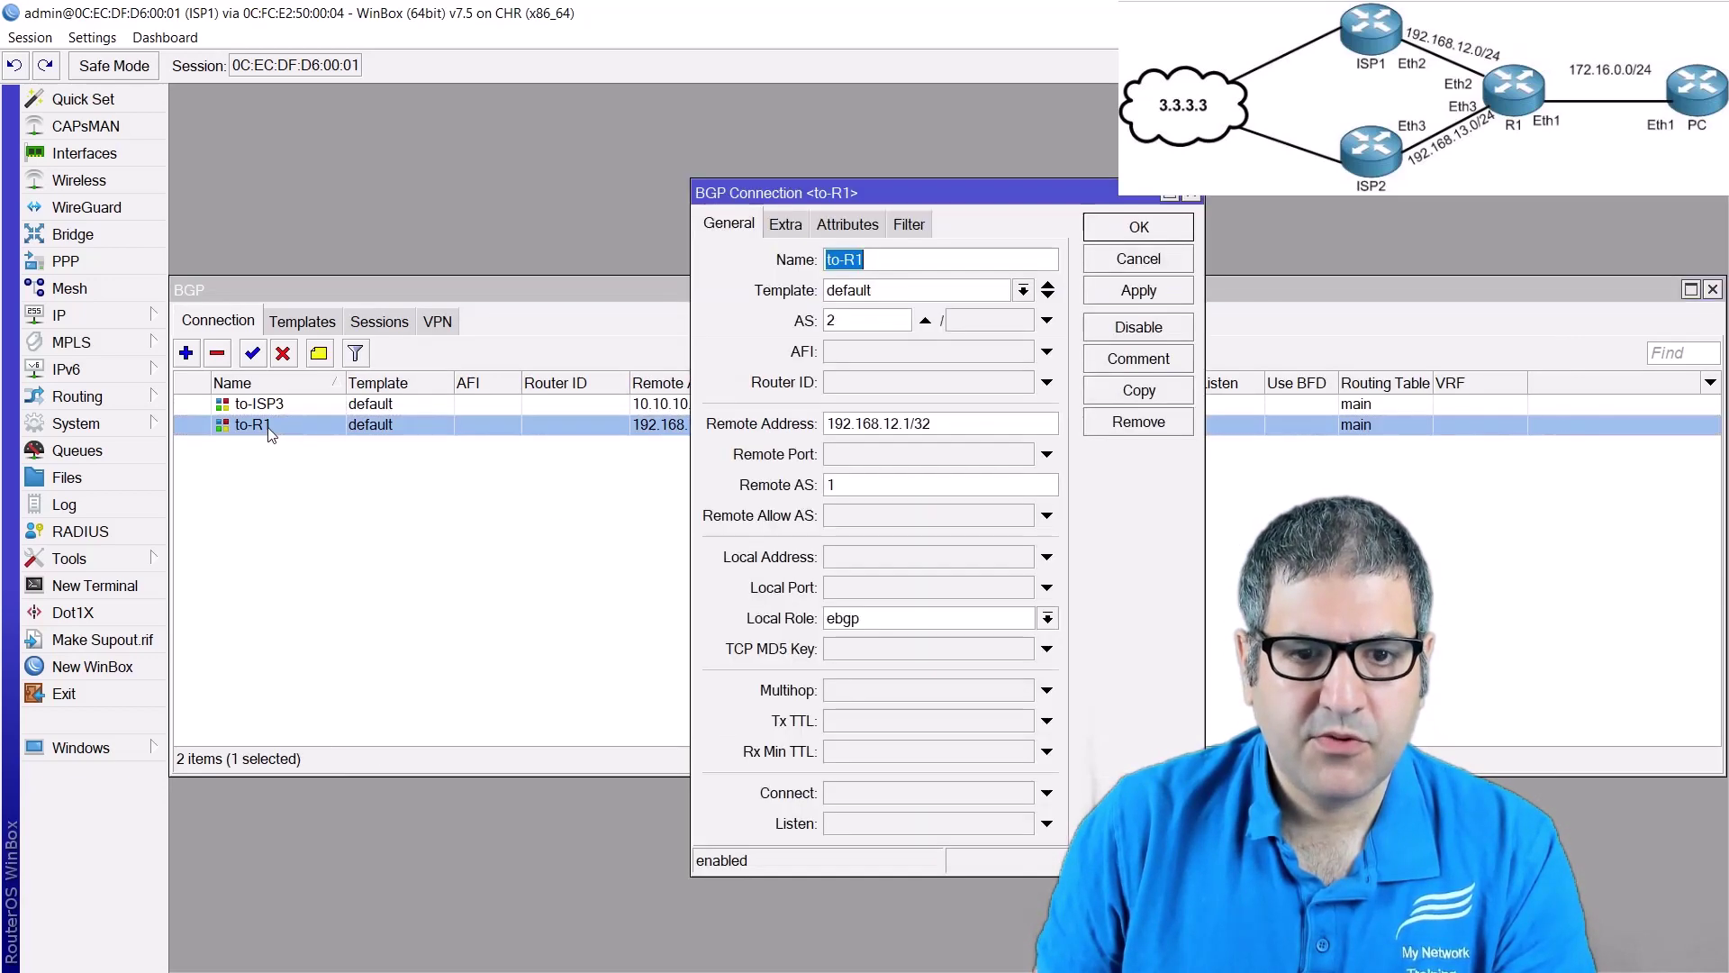
click(908, 224)
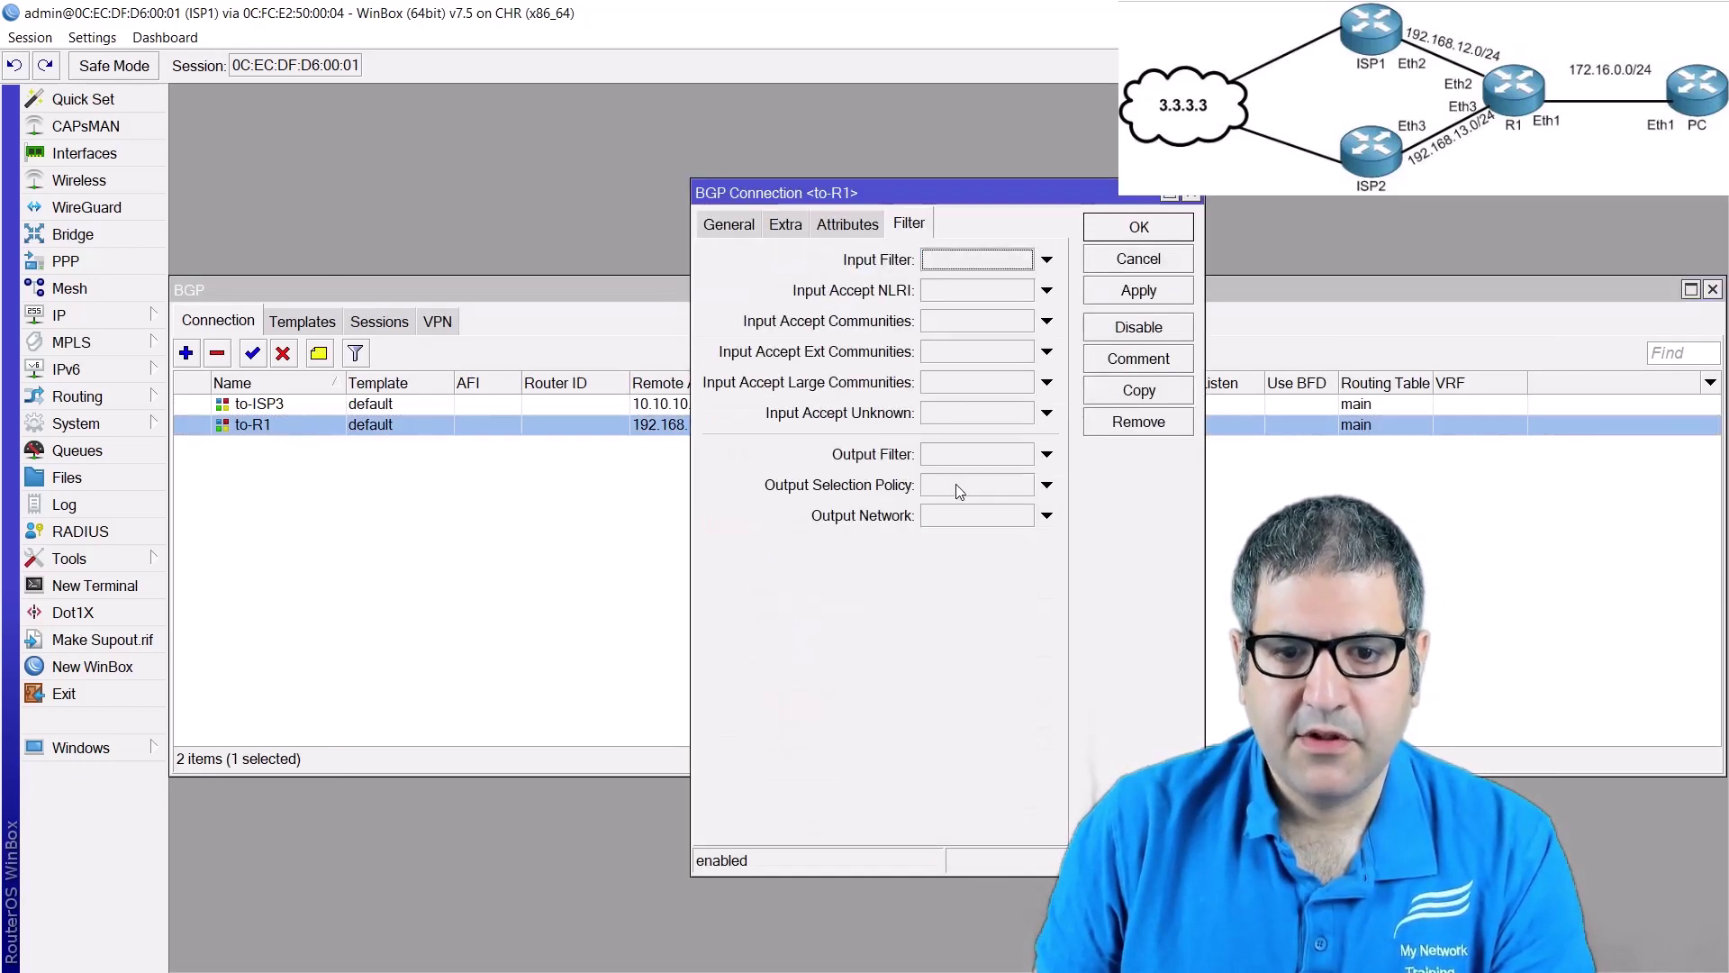
click(990, 519)
click(1069, 516)
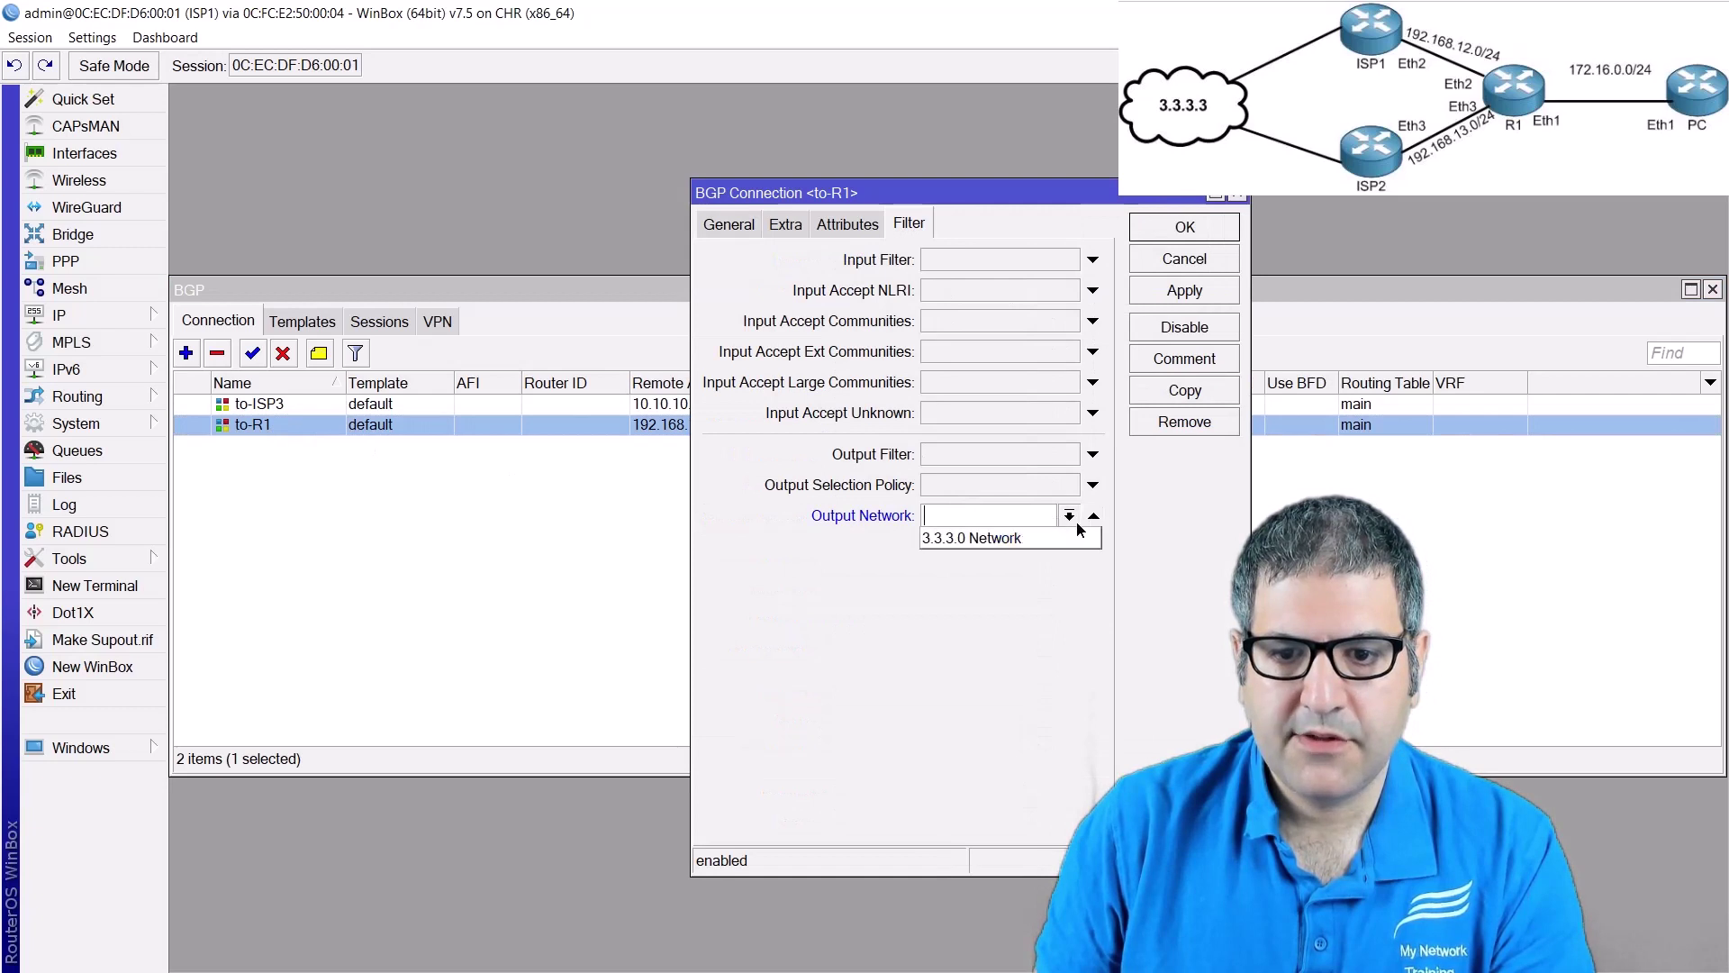
click(1026, 537)
click(1185, 227)
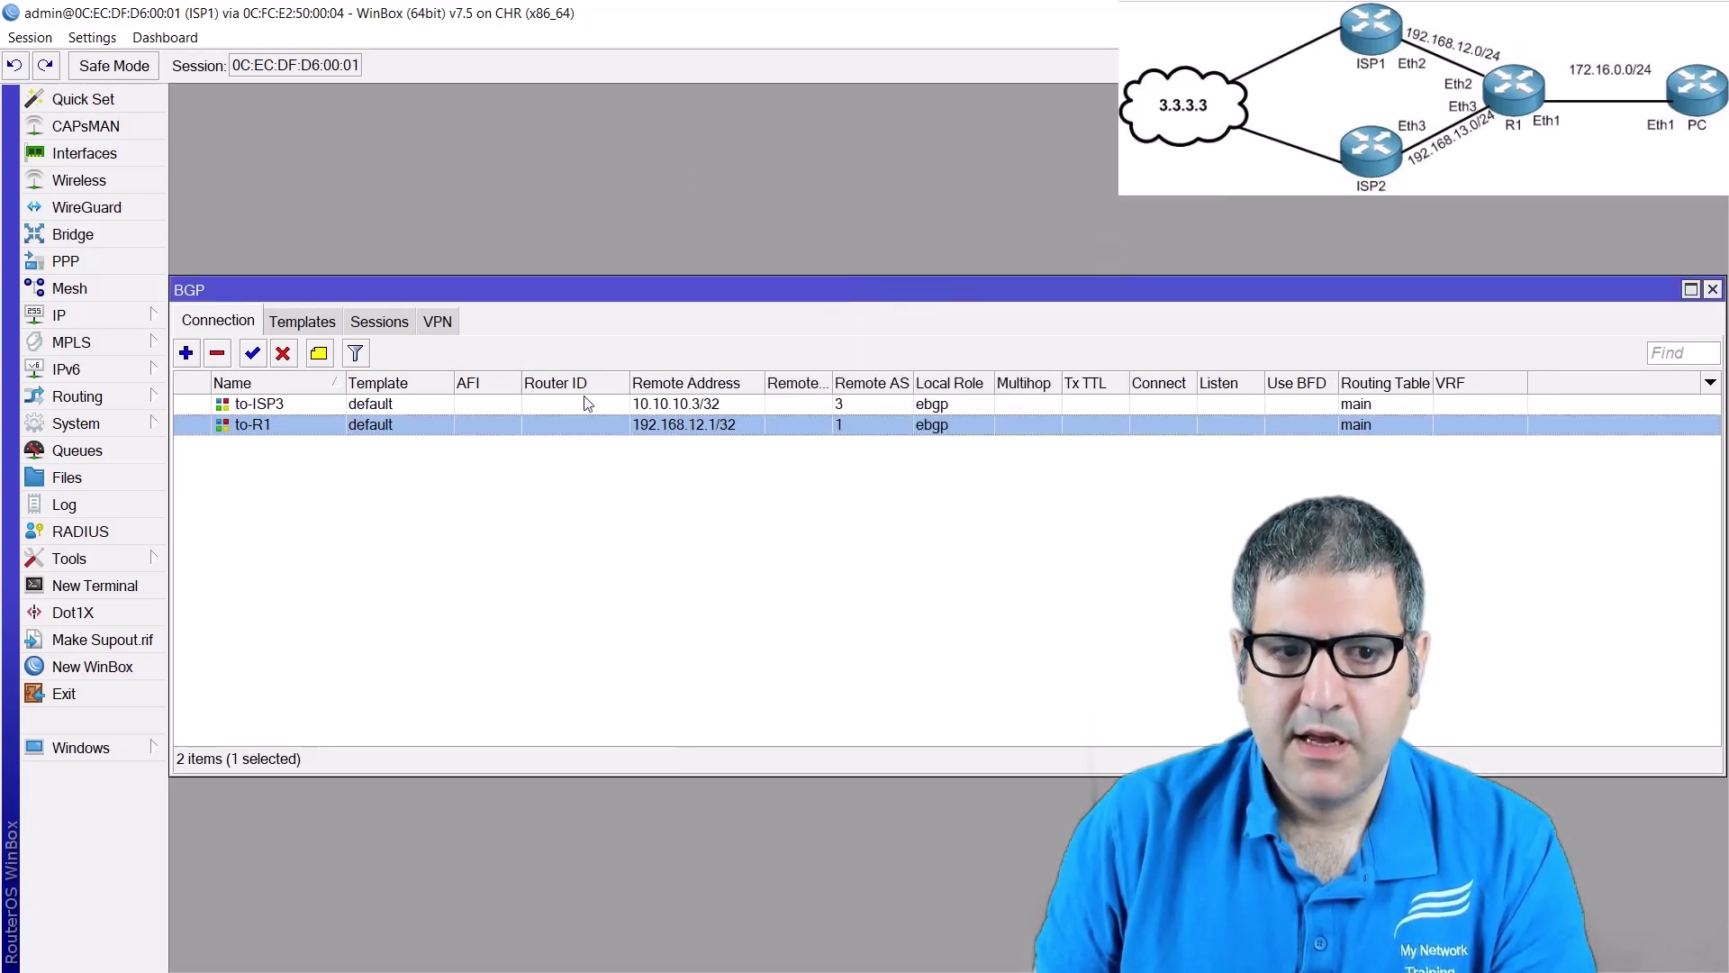
- Set the to-ISP3 connection's output network to the 3.3.3.0 Network list
double_click(302, 403)
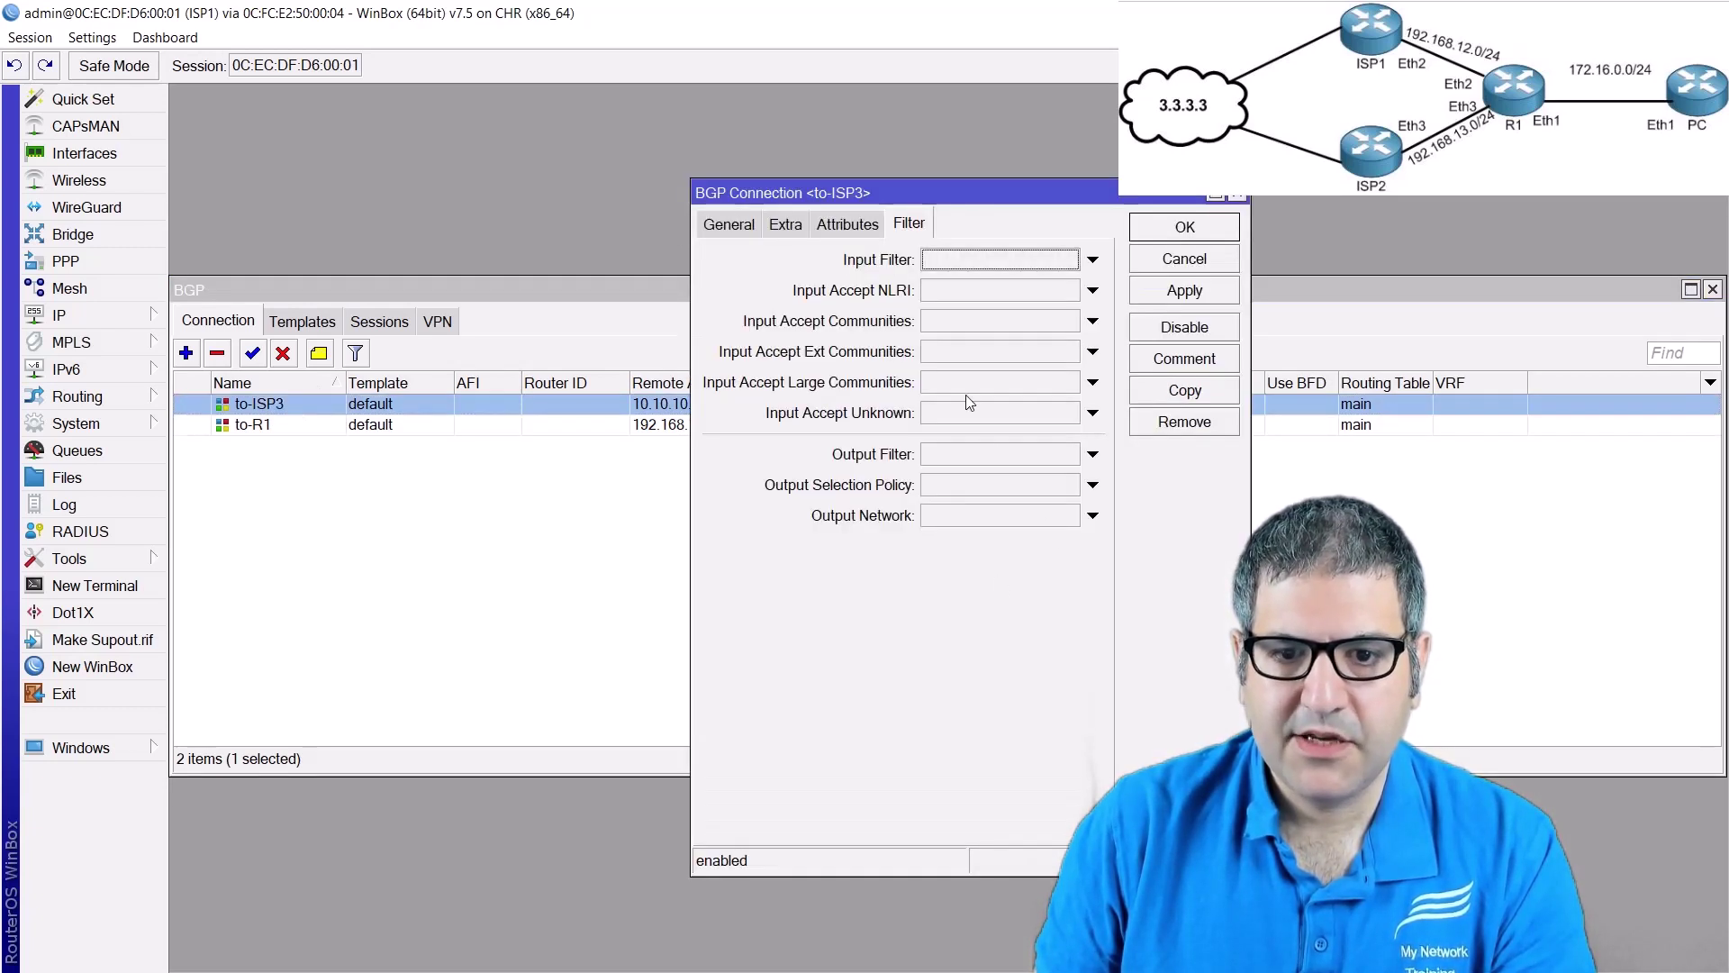
click(1011, 515)
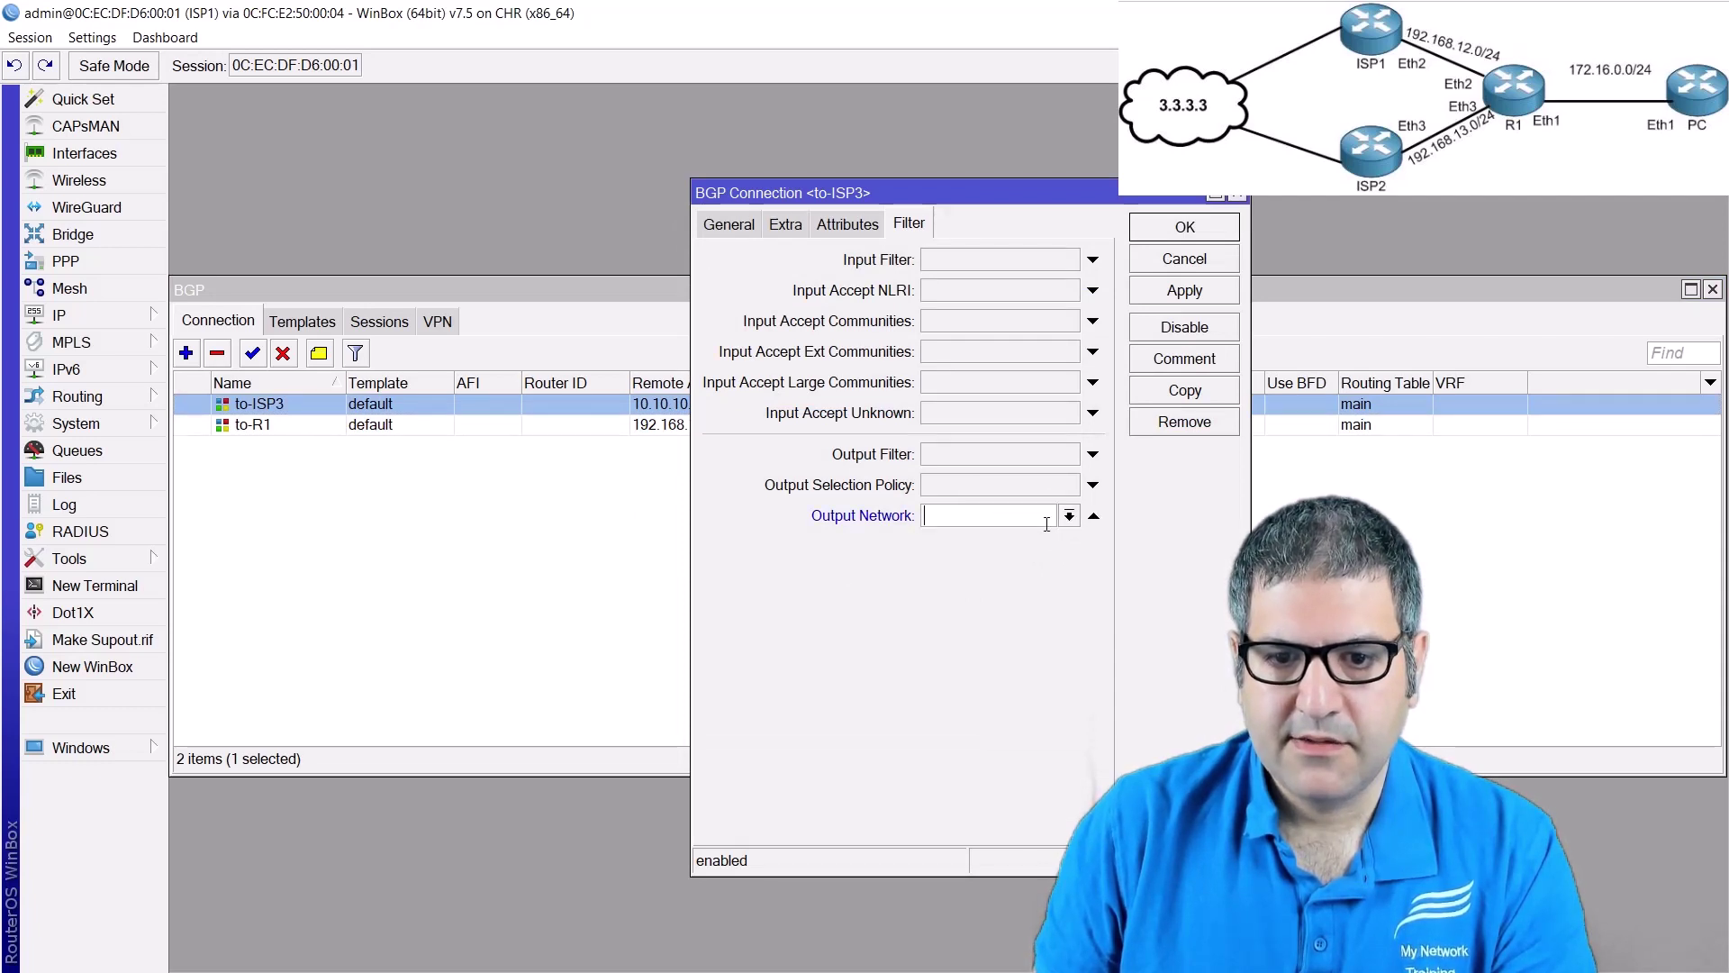
click(1069, 516)
click(1044, 539)
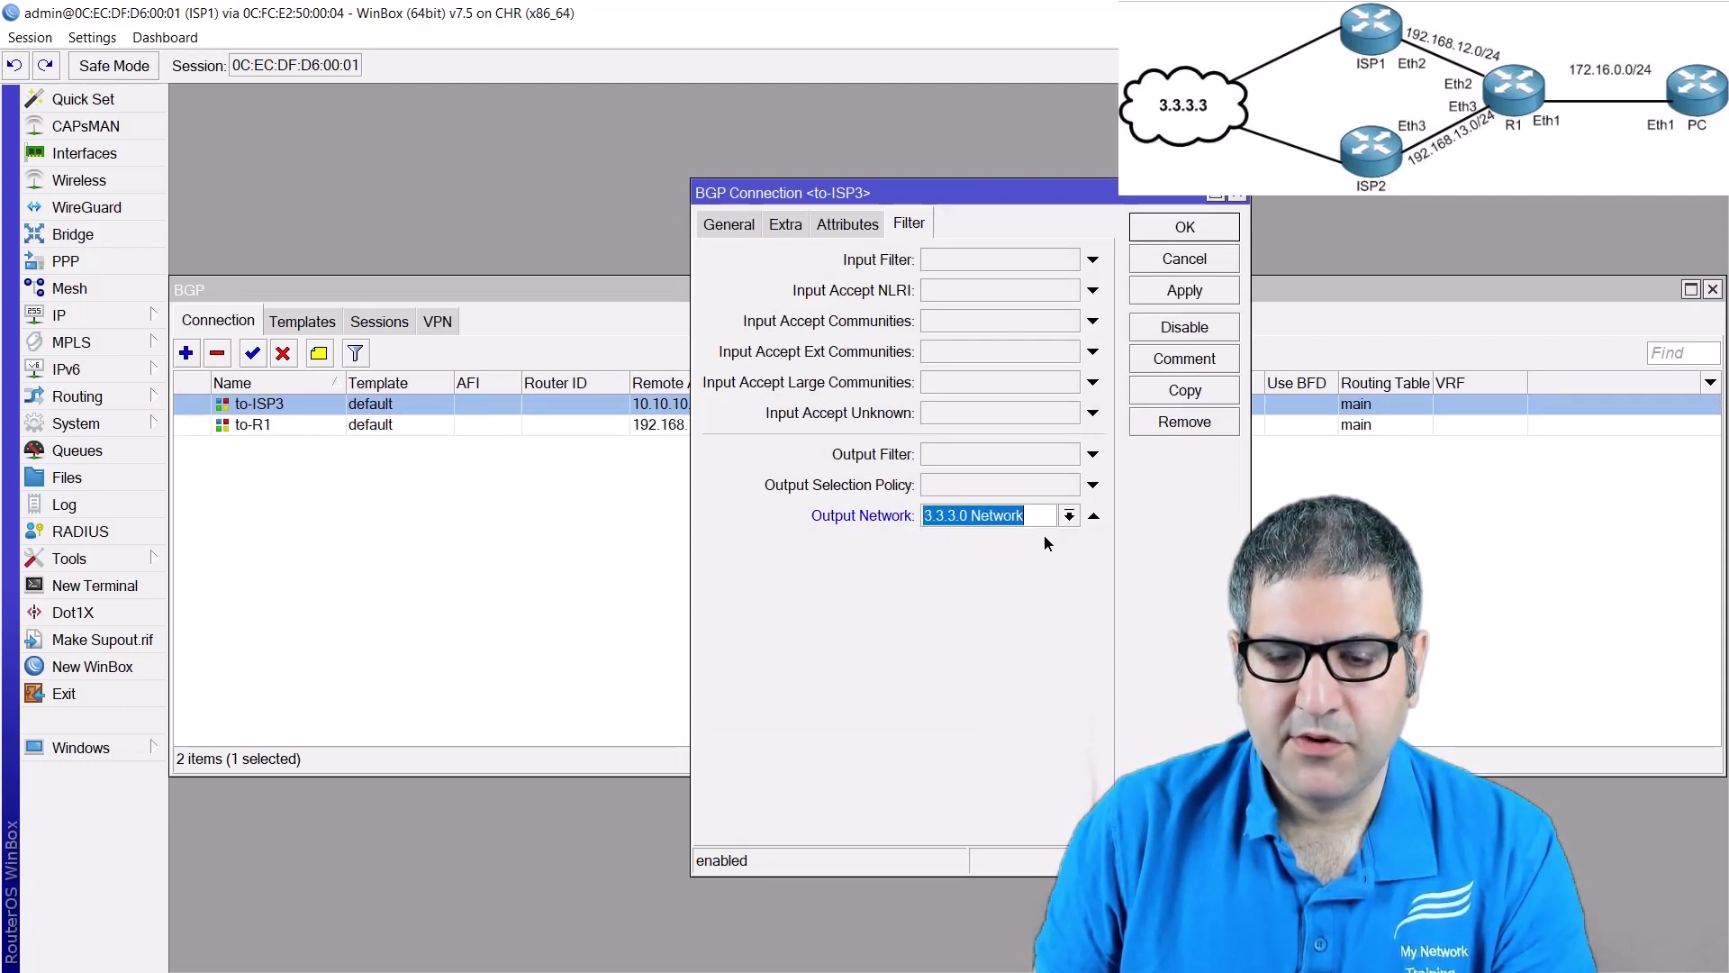
click(1194, 231)
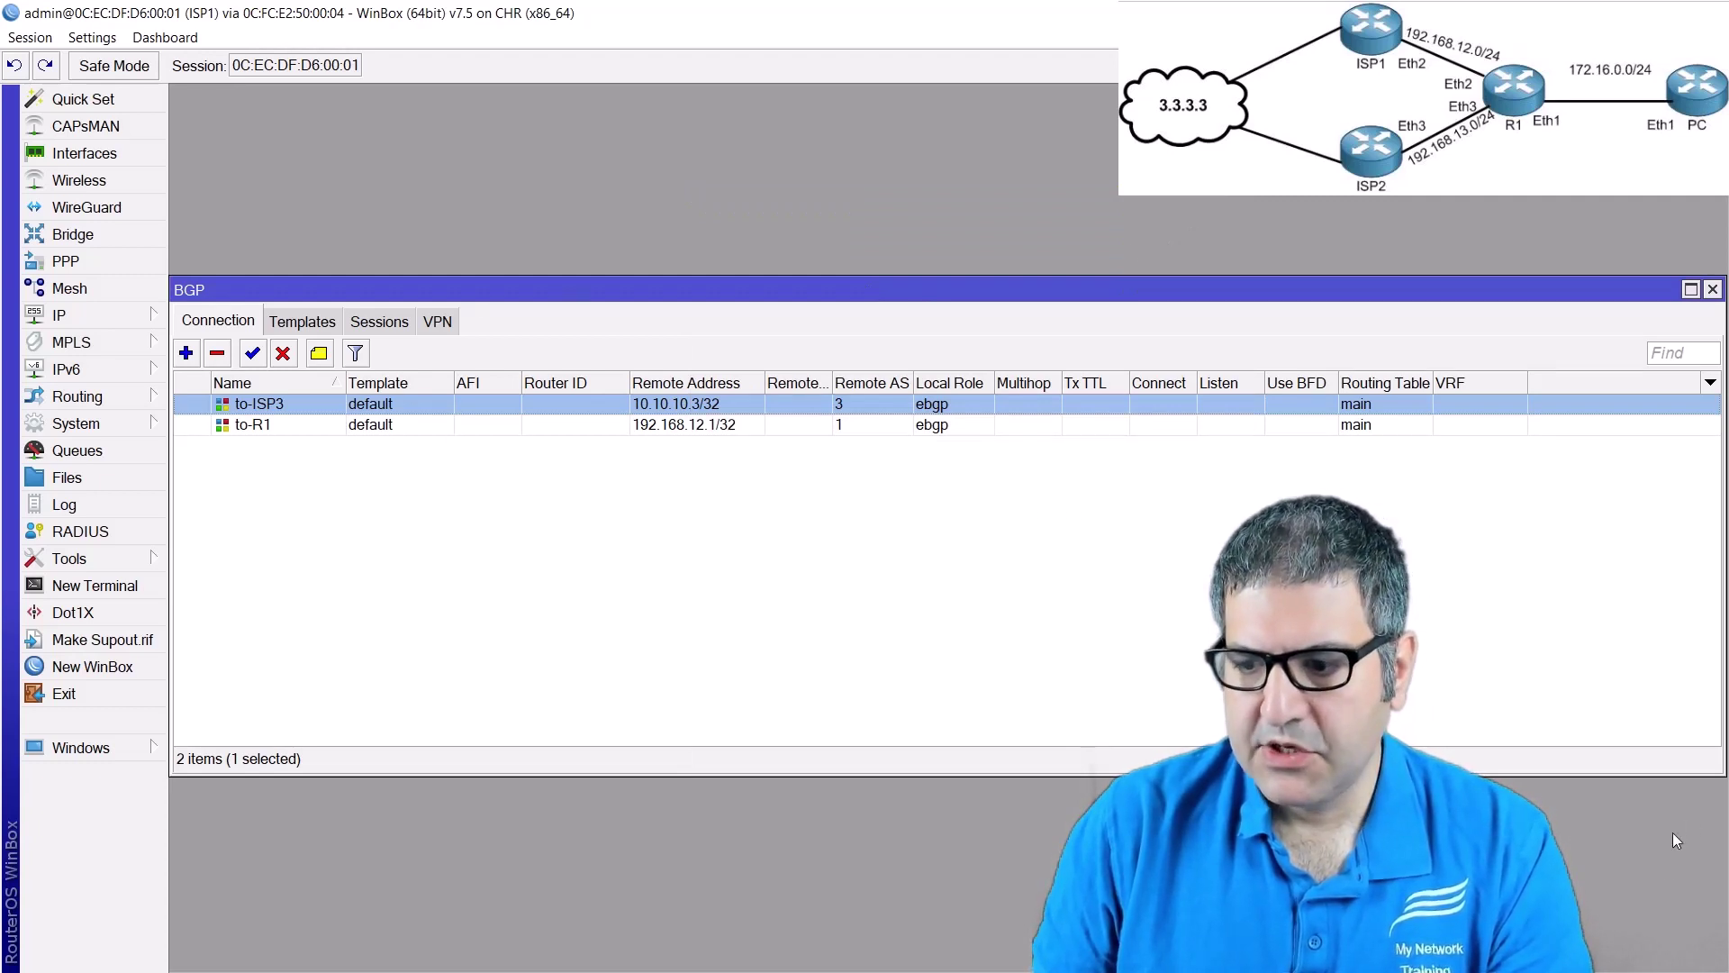
key(alt+Tab)
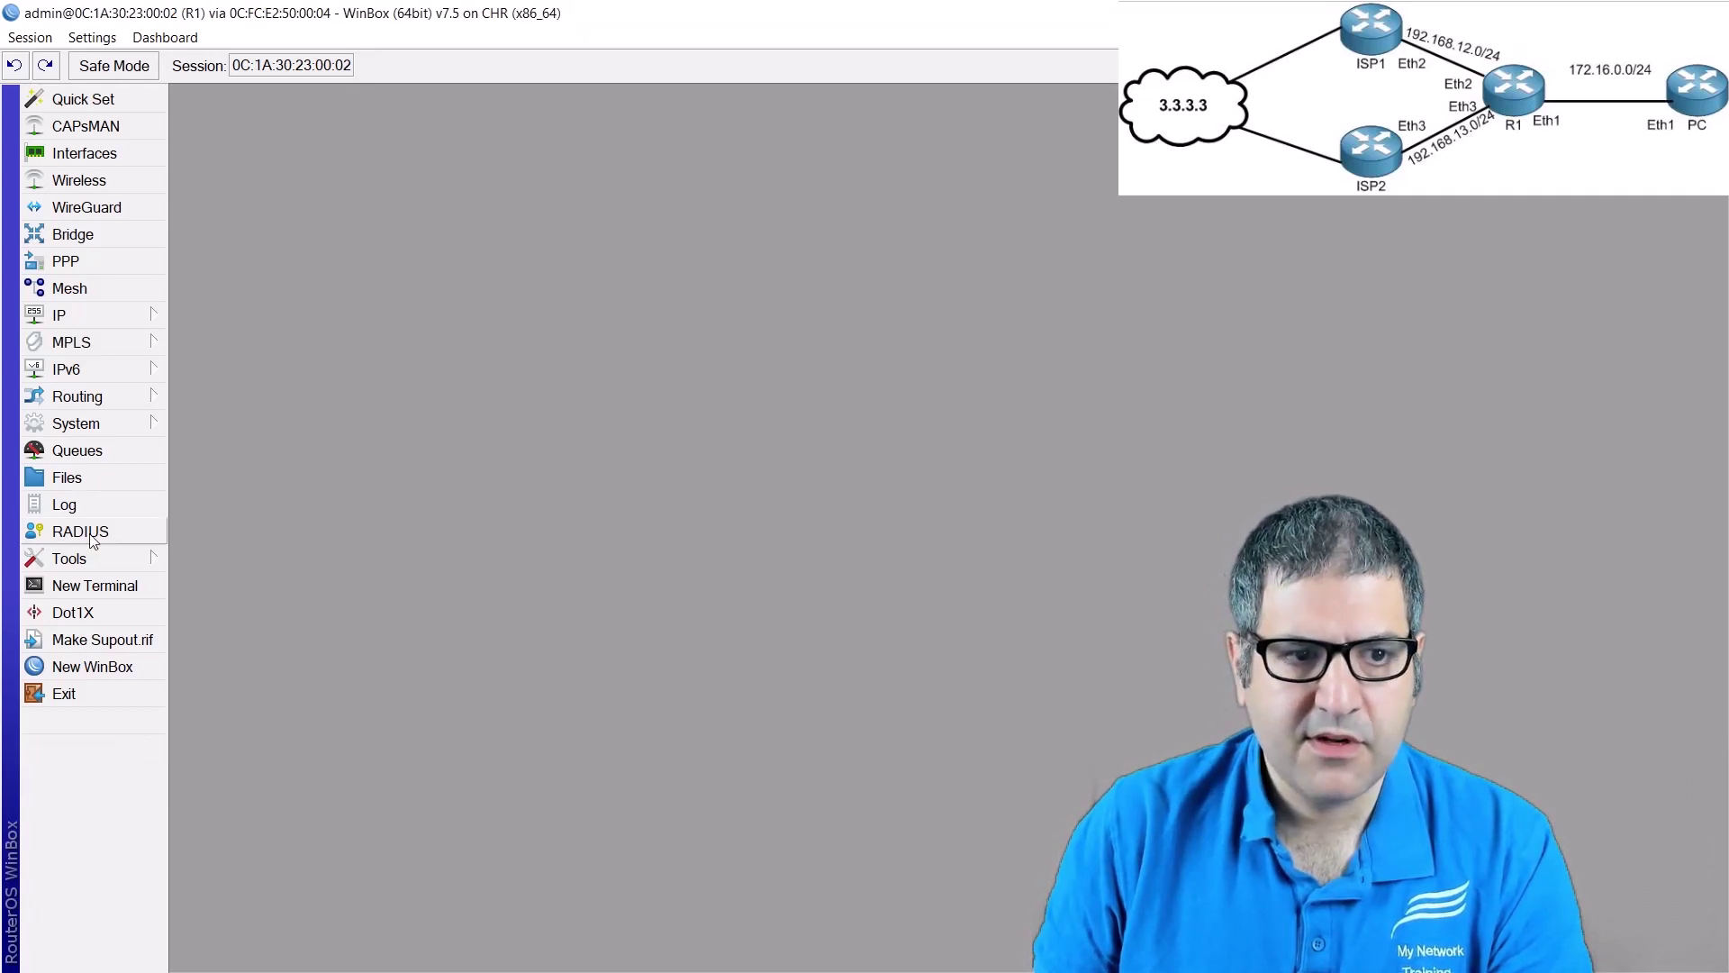
- On R1, confirm the BGP route to 3.3.3.0/24 via 192.168.12.2, then return to ISP1
click(124, 315)
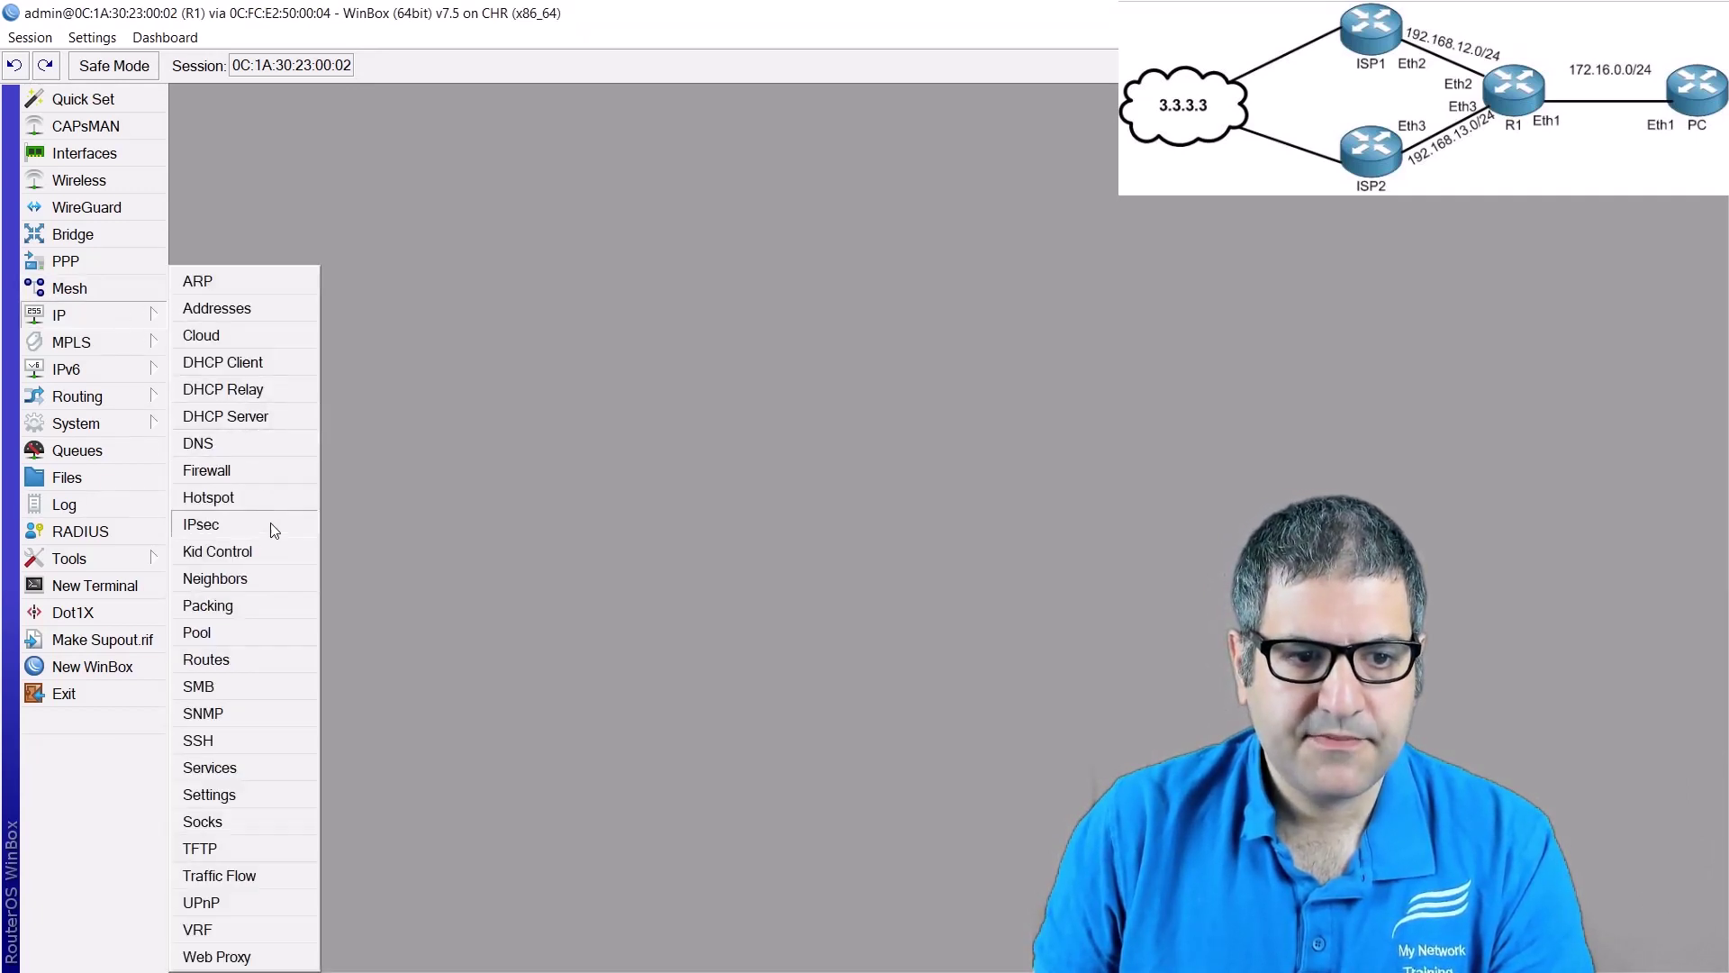
click(252, 653)
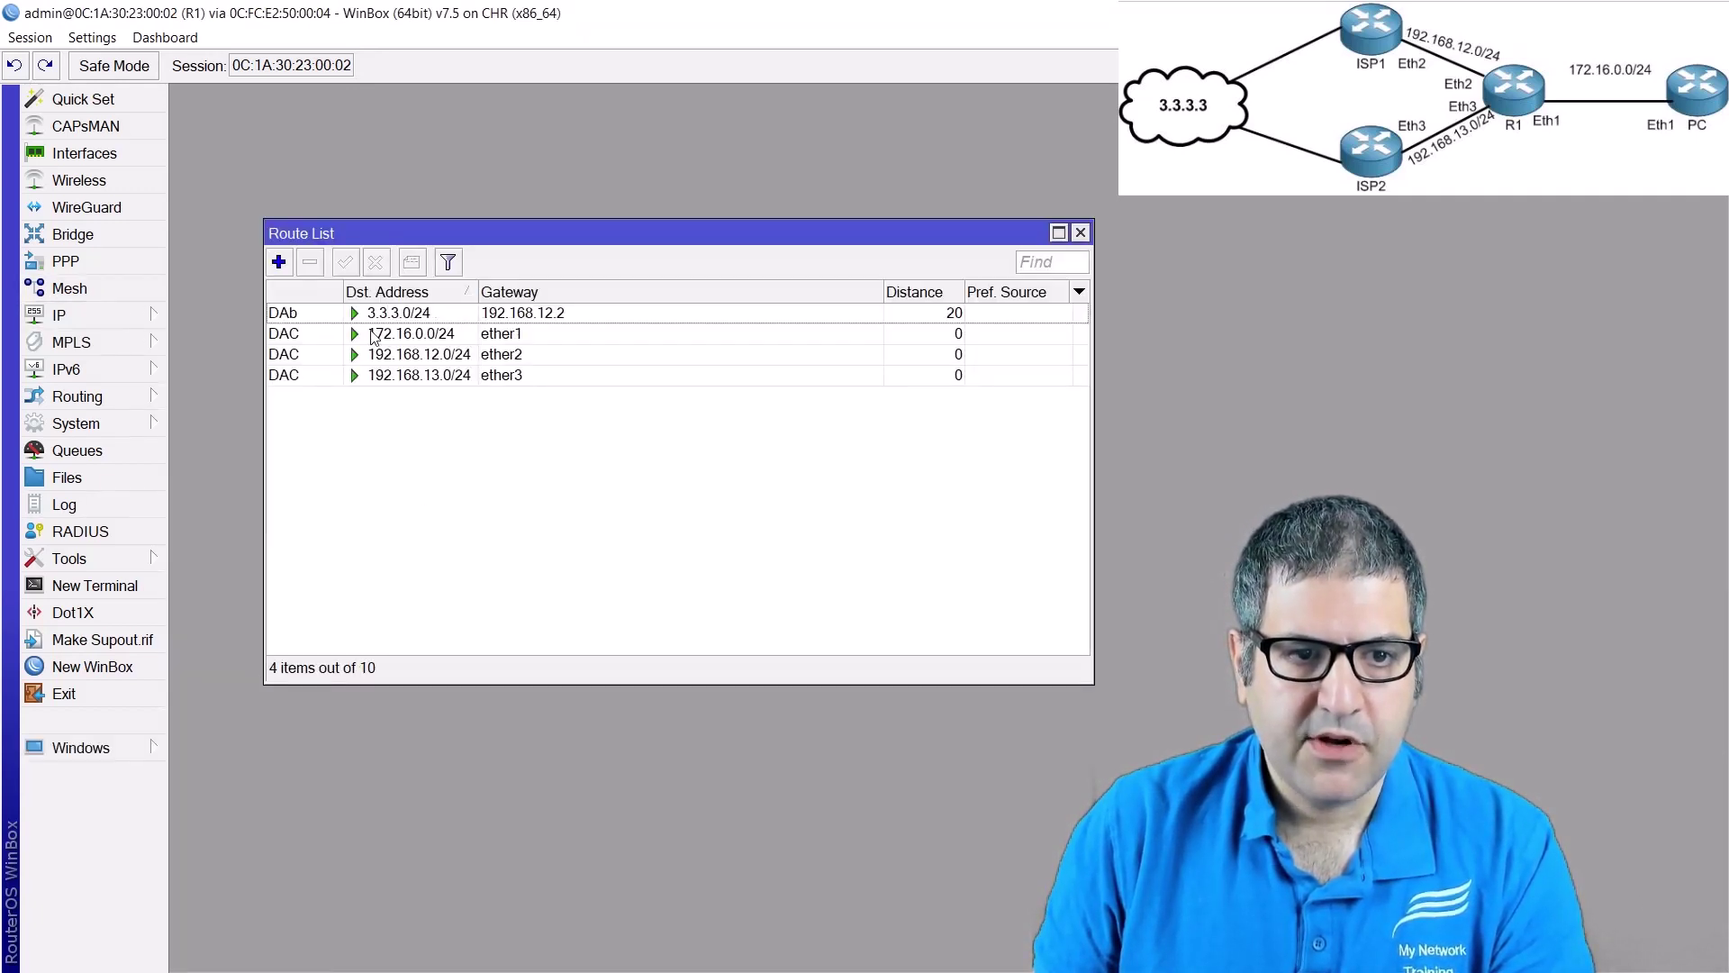
click(369, 315)
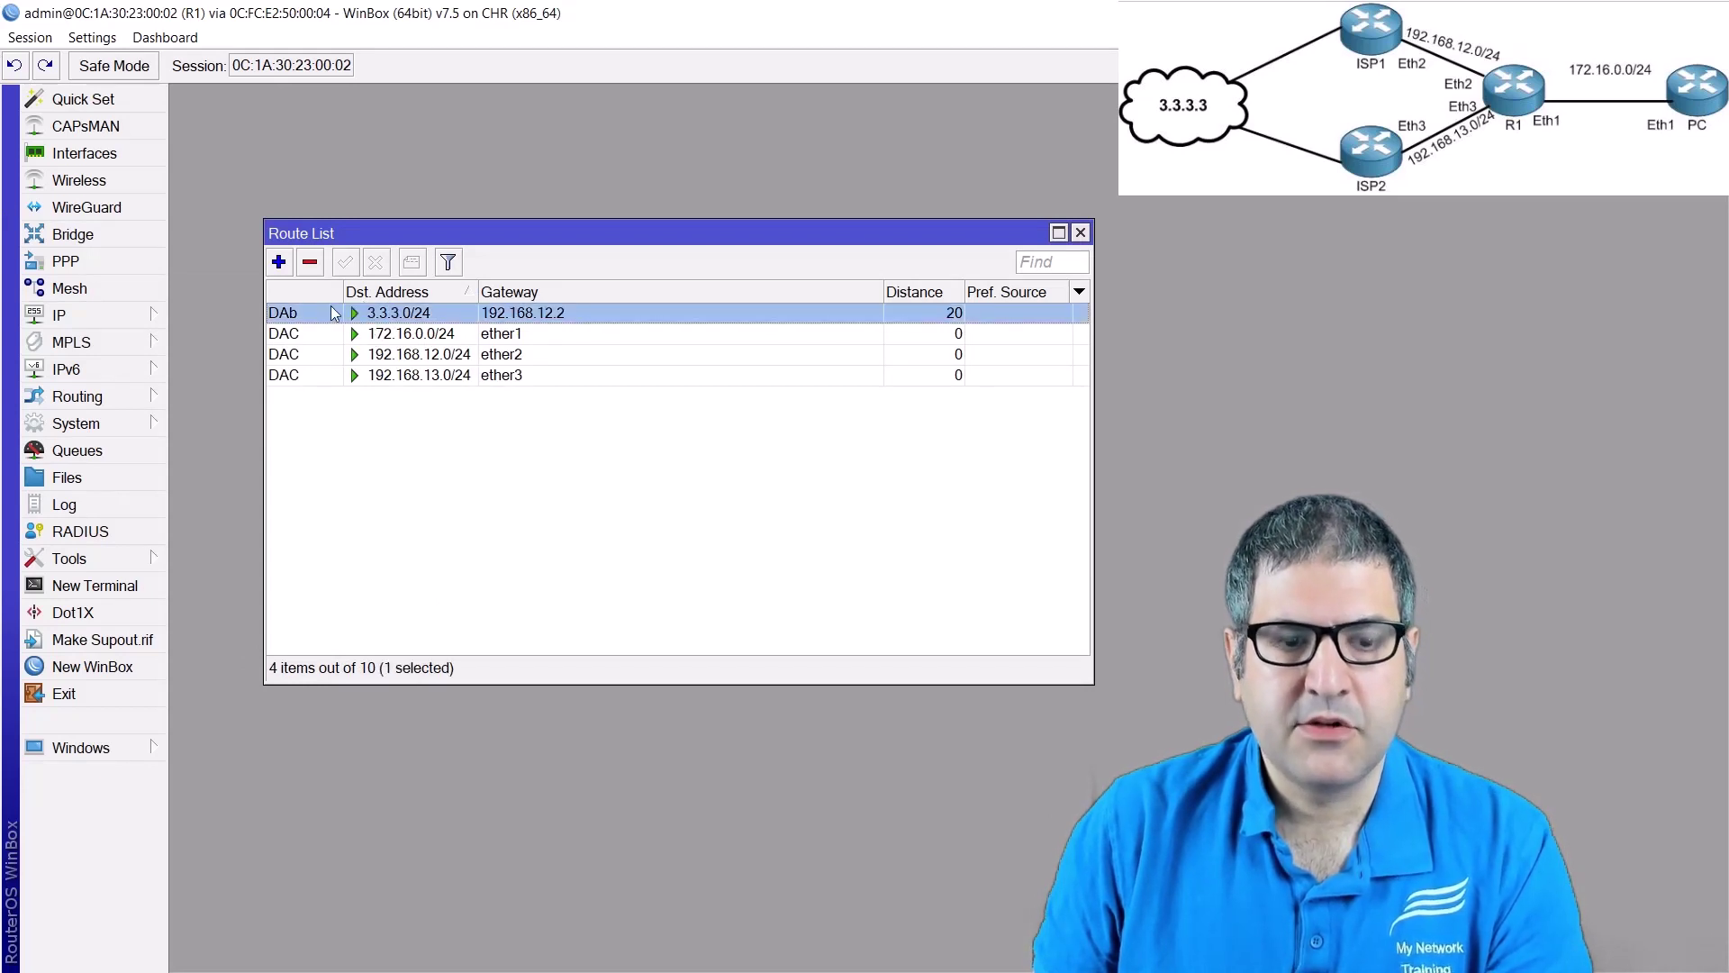
click(1079, 232)
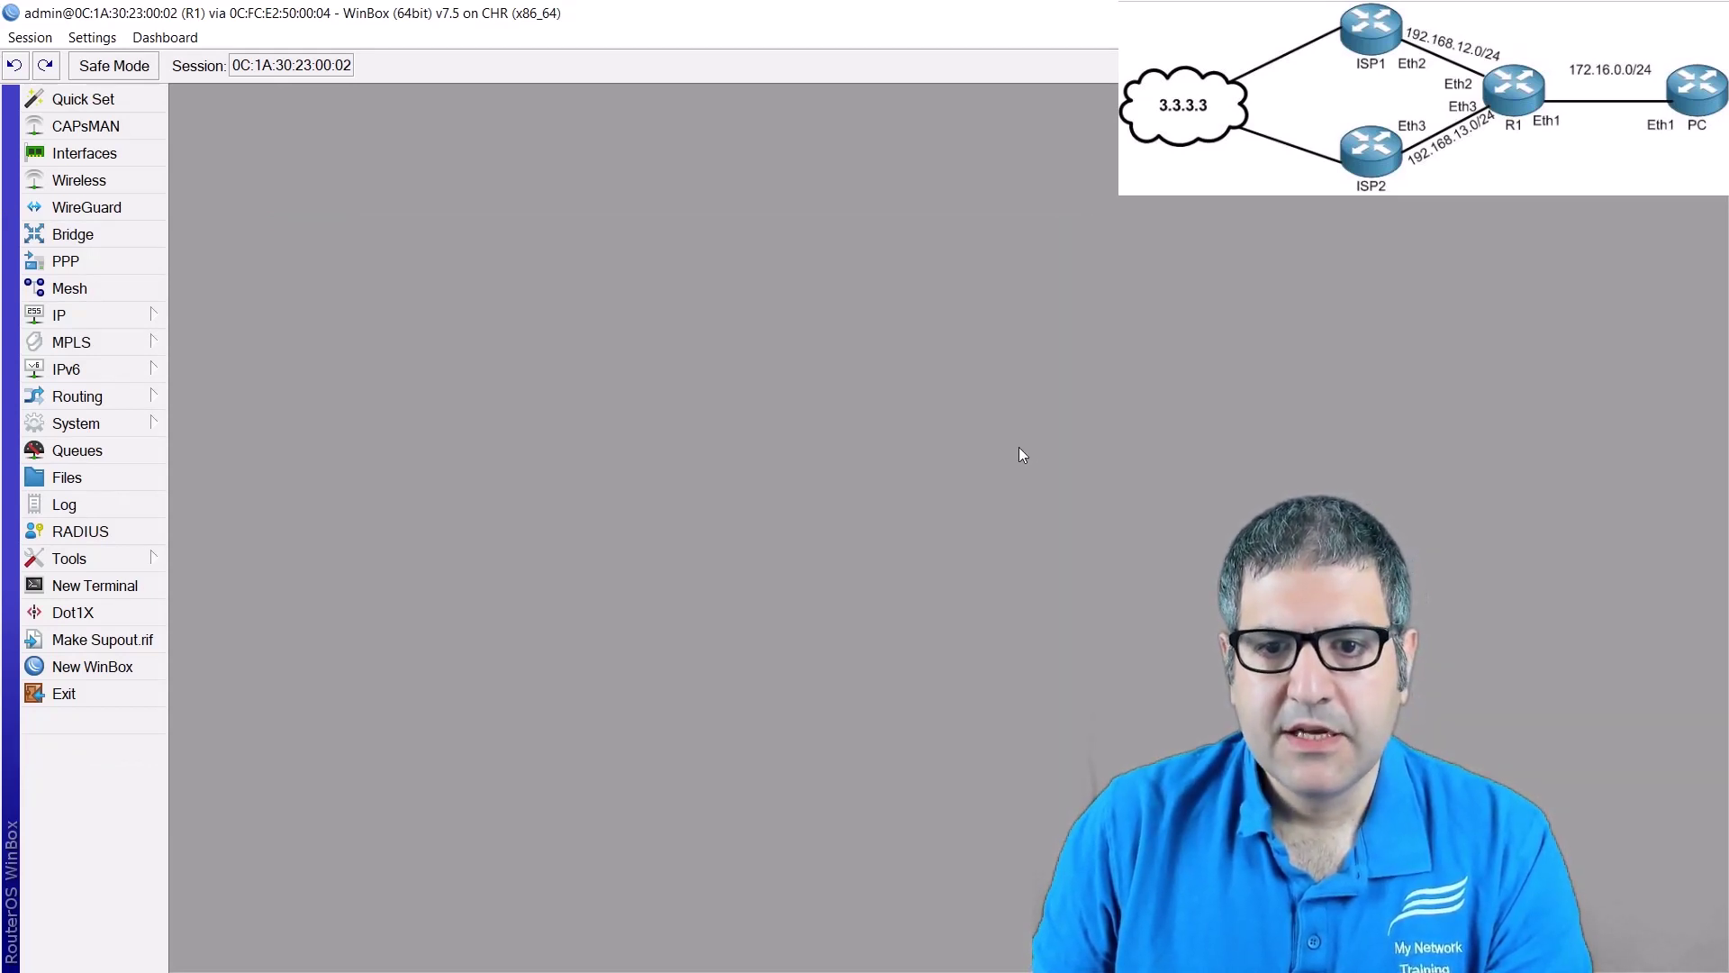
key(alt+Tab)
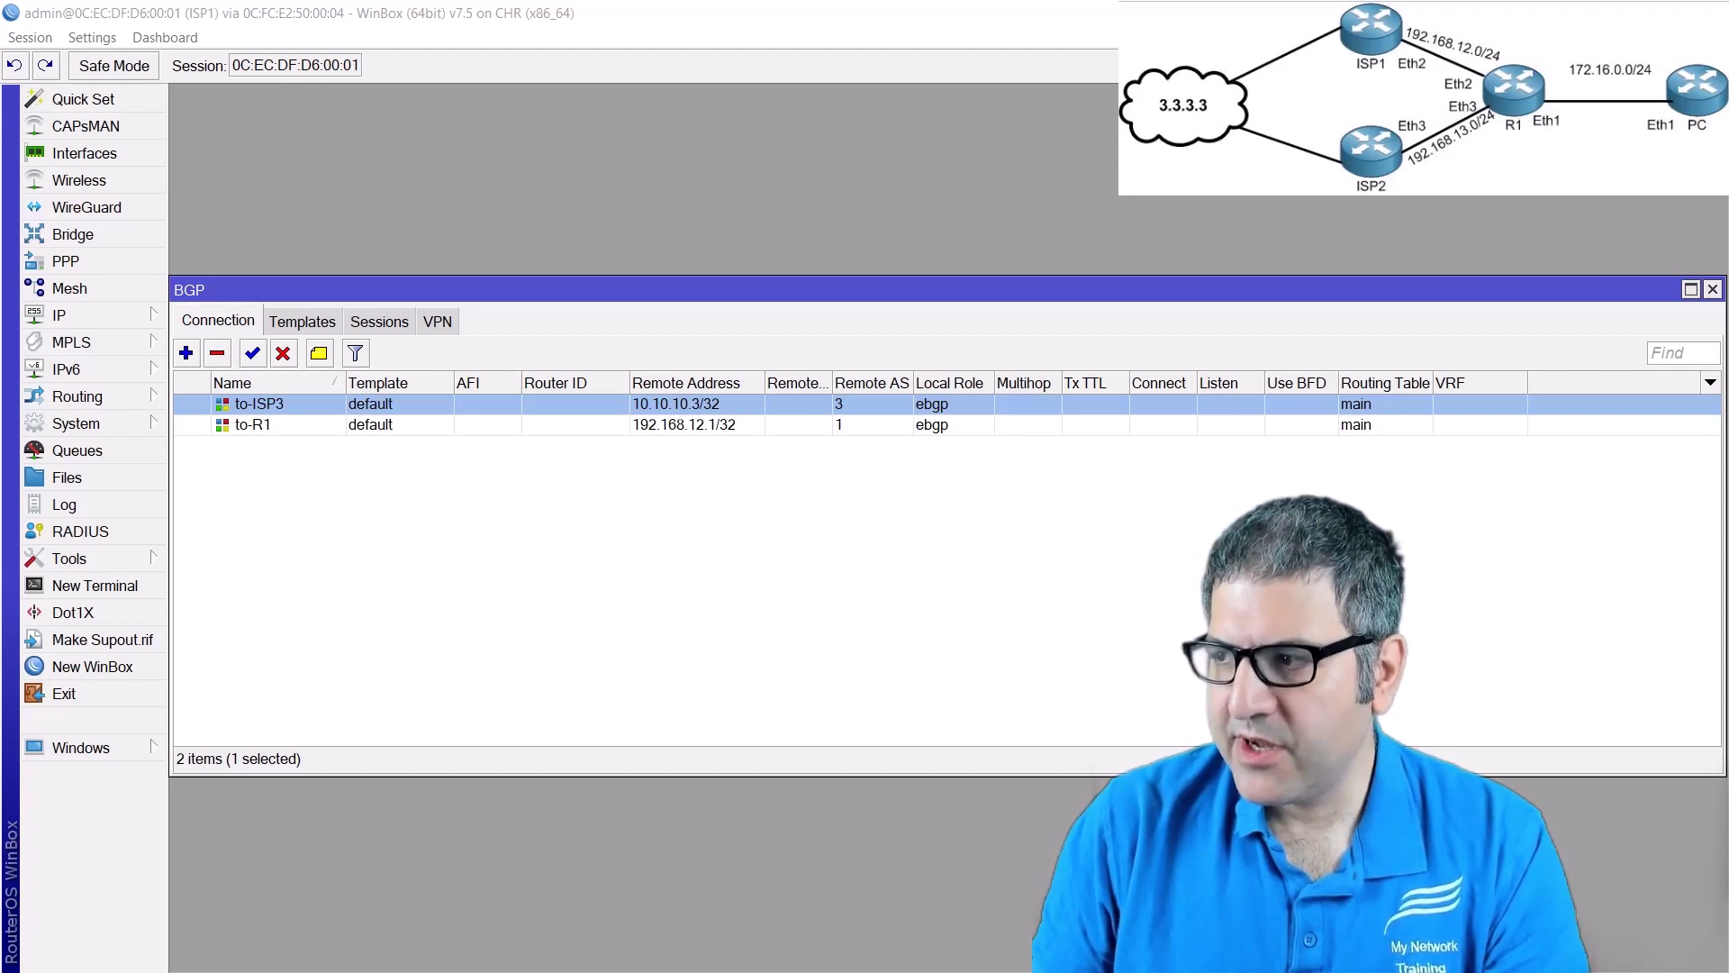
- On ISP2, close the firewall address lists and set the default BGP template's AS to 3
key(alt+Tab)
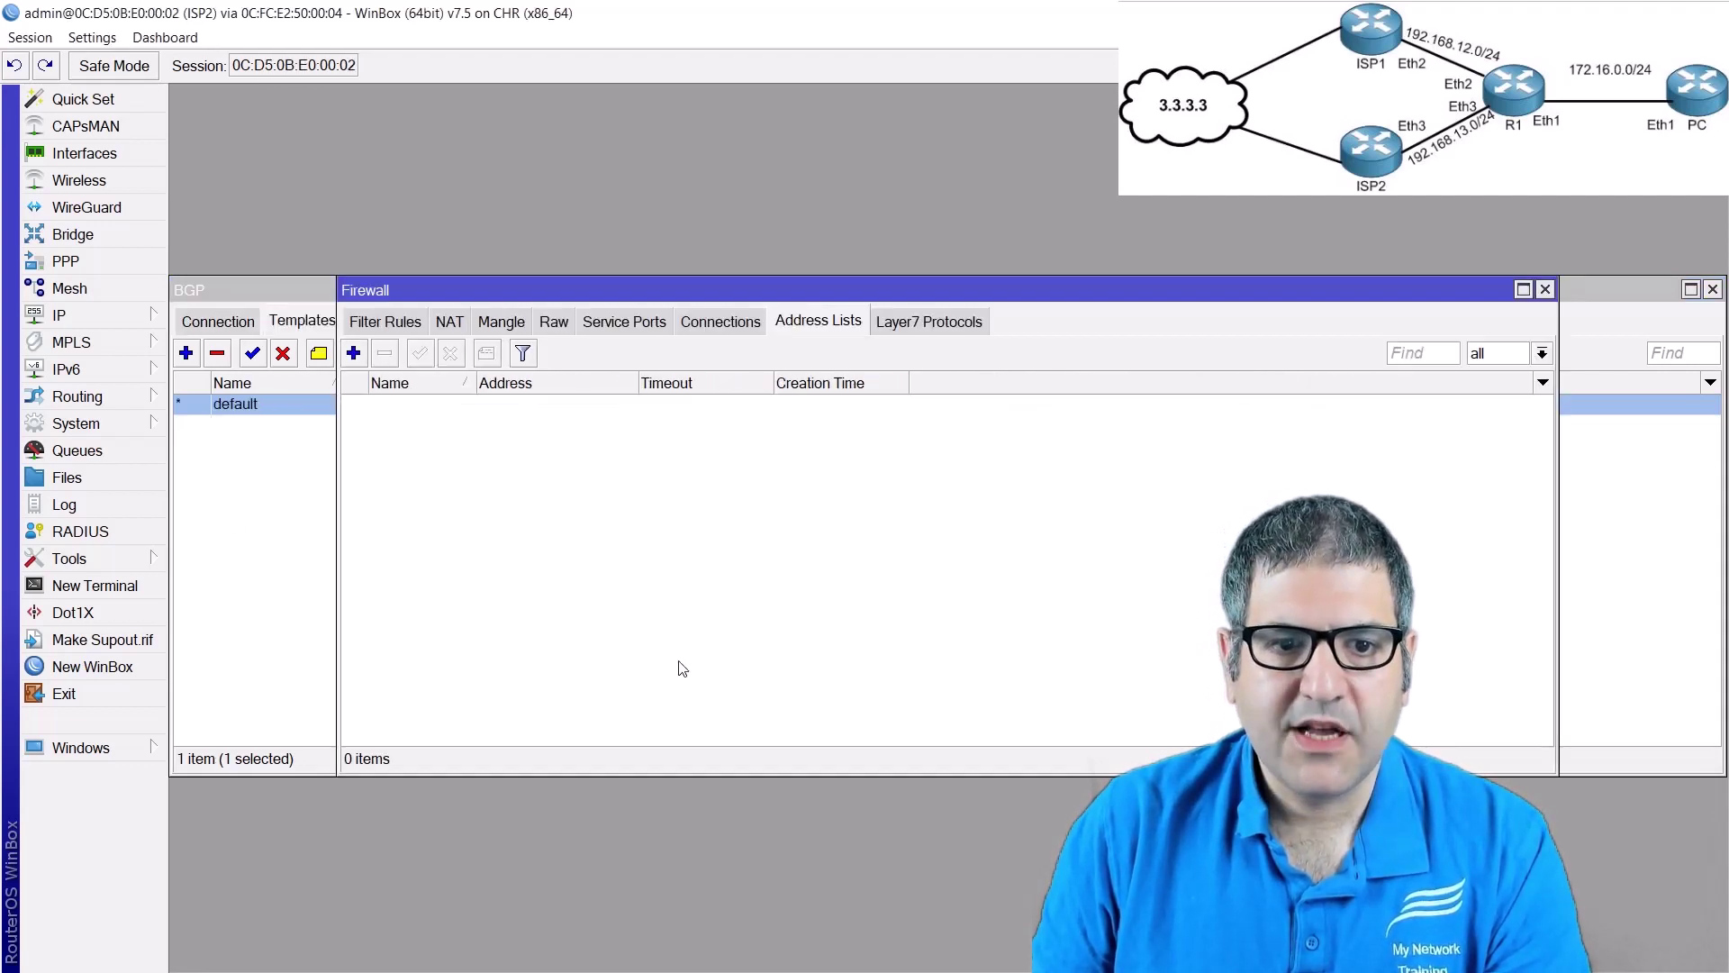
key(Escape)
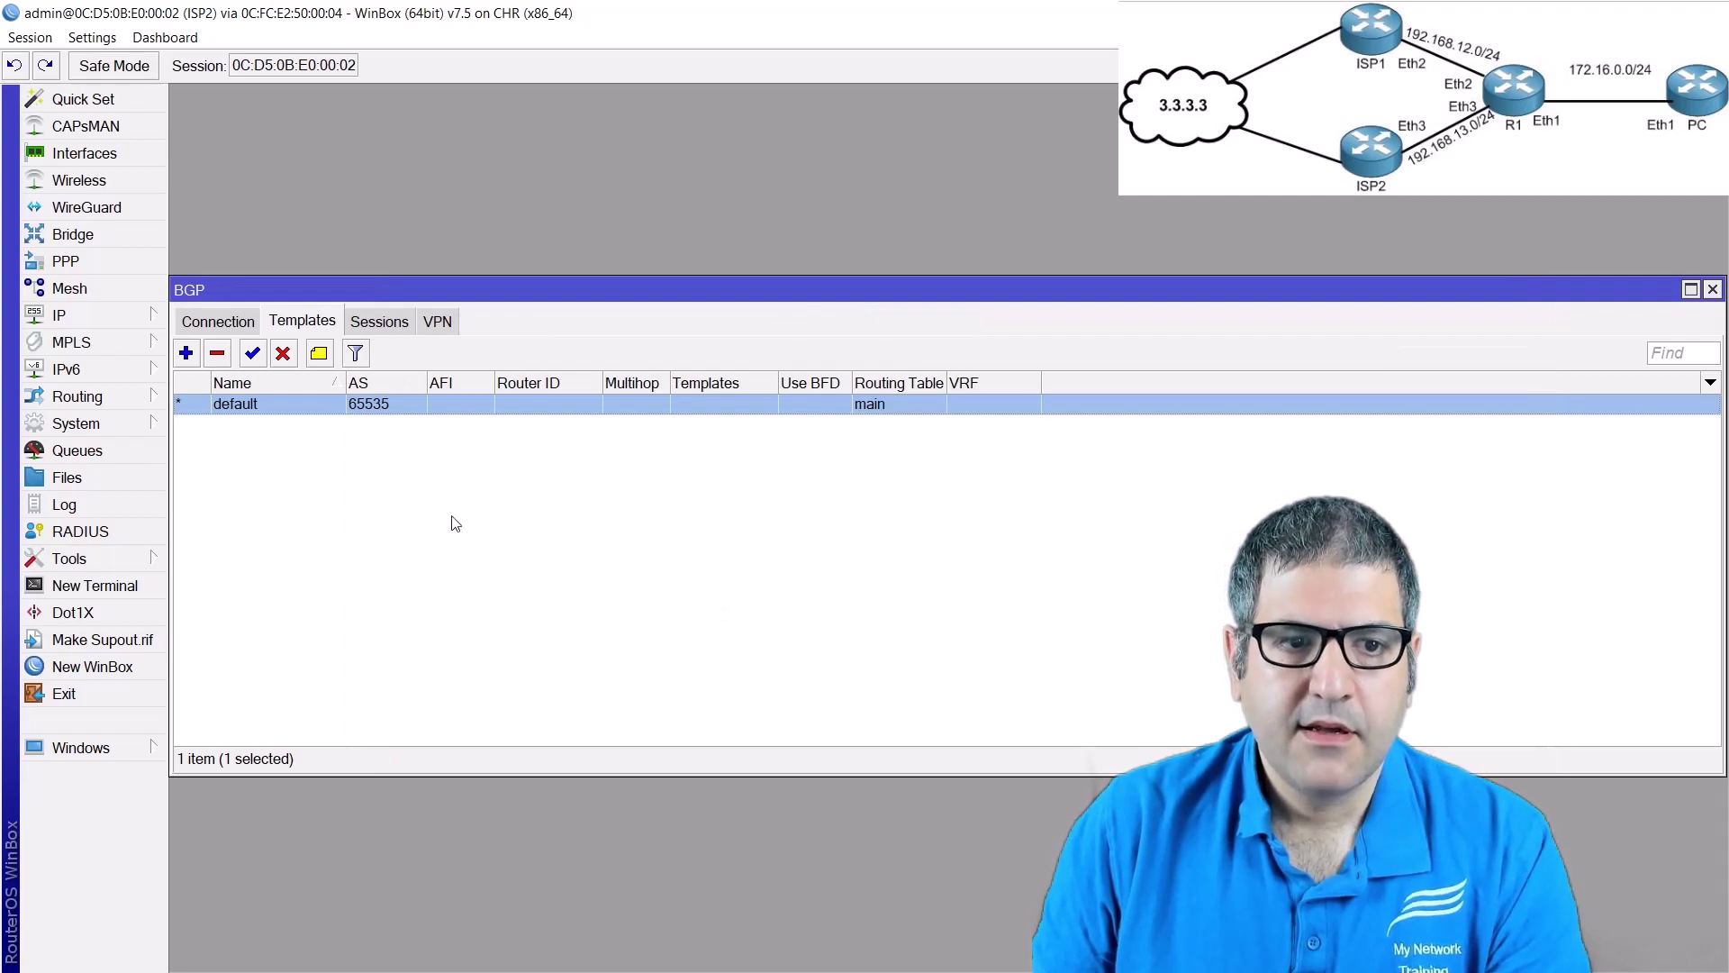
double_click(399, 407)
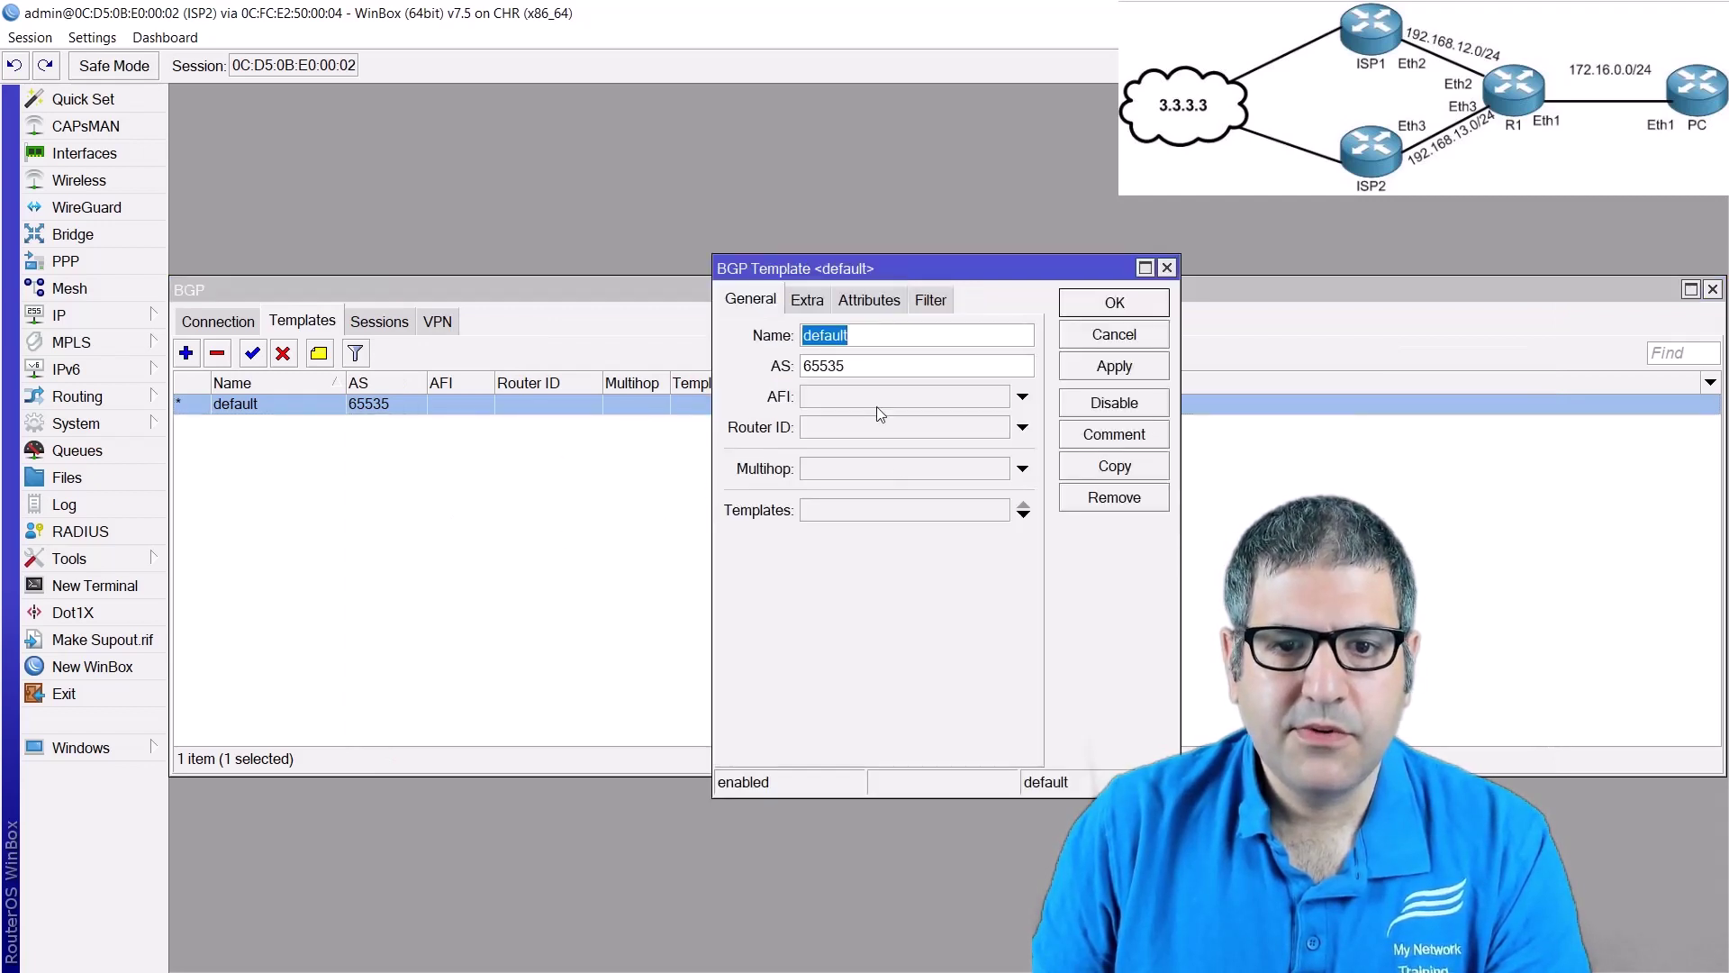
key(Tab)
text(3)
key(Return)
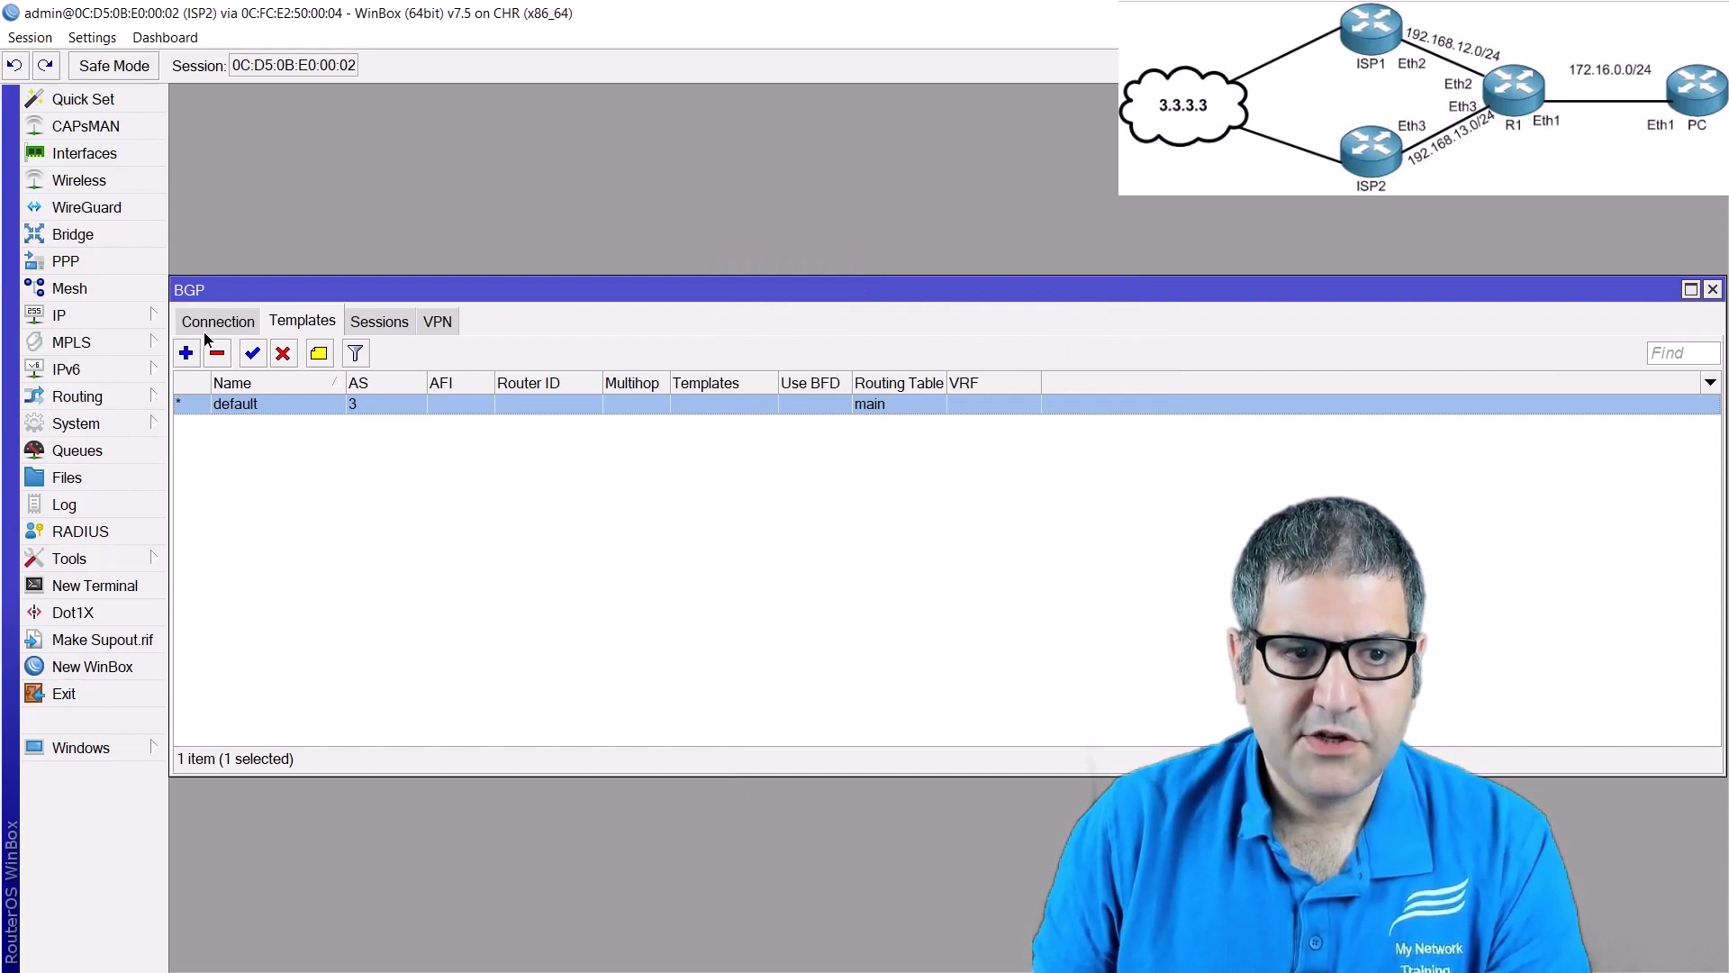
click(213, 324)
- Start a new BGP connection named to-R1 based on the default template
click(185, 352)
click(753, 224)
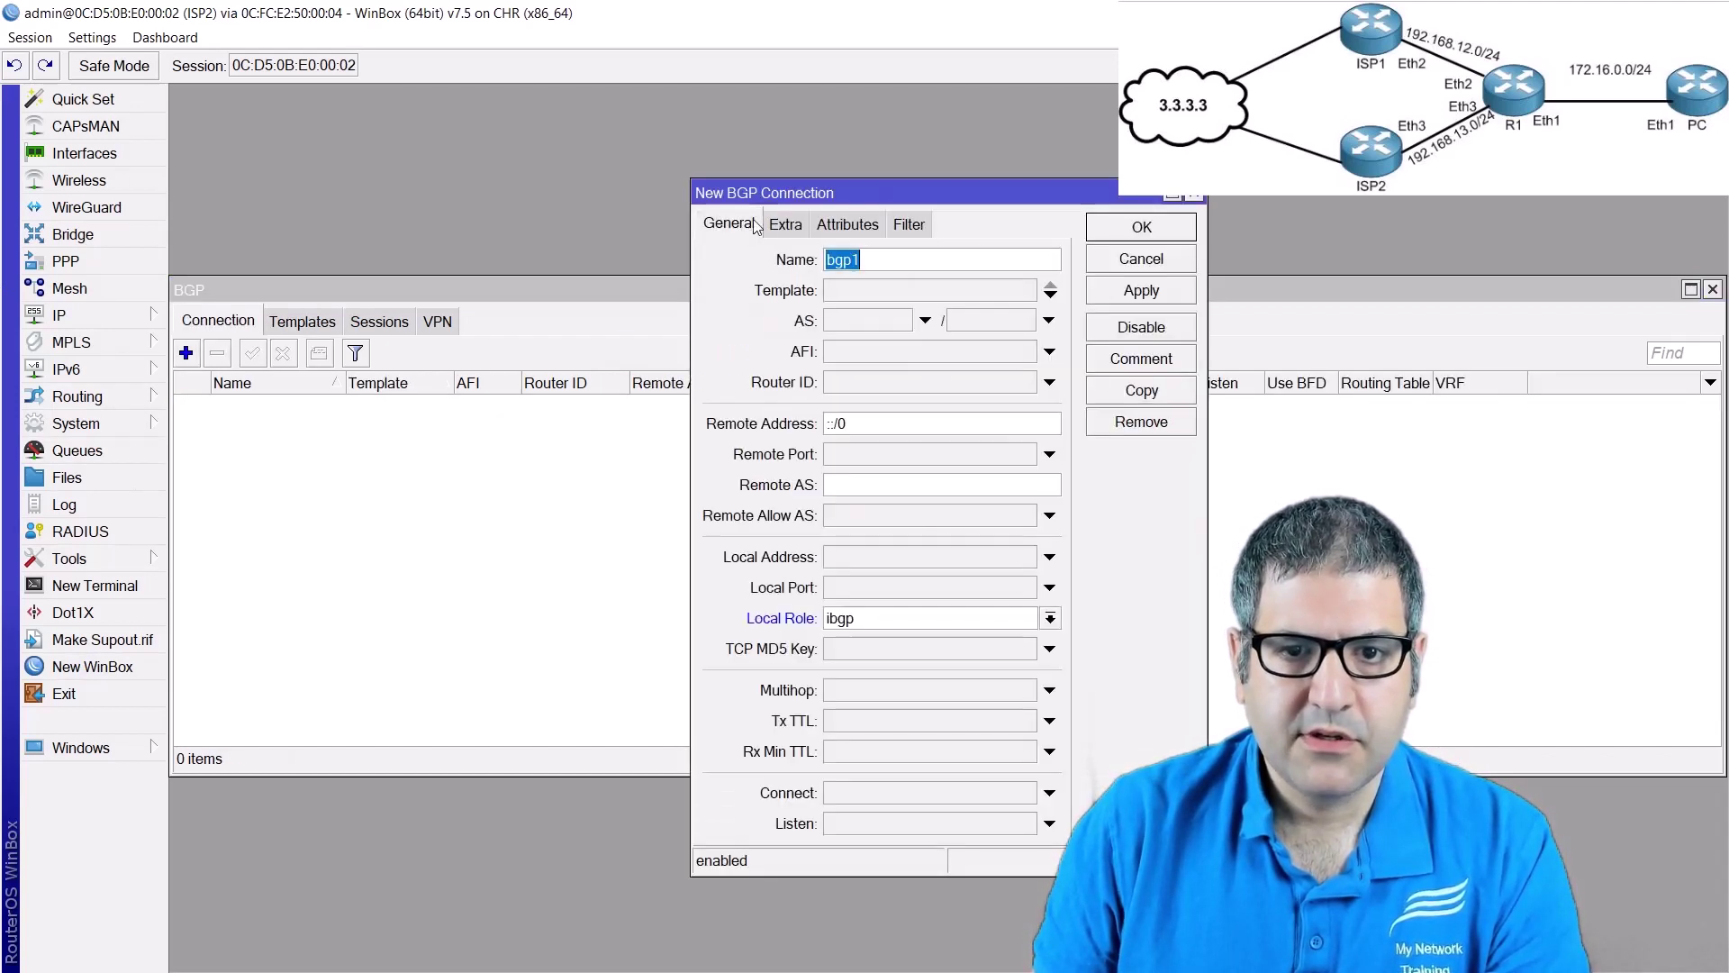
text(t)
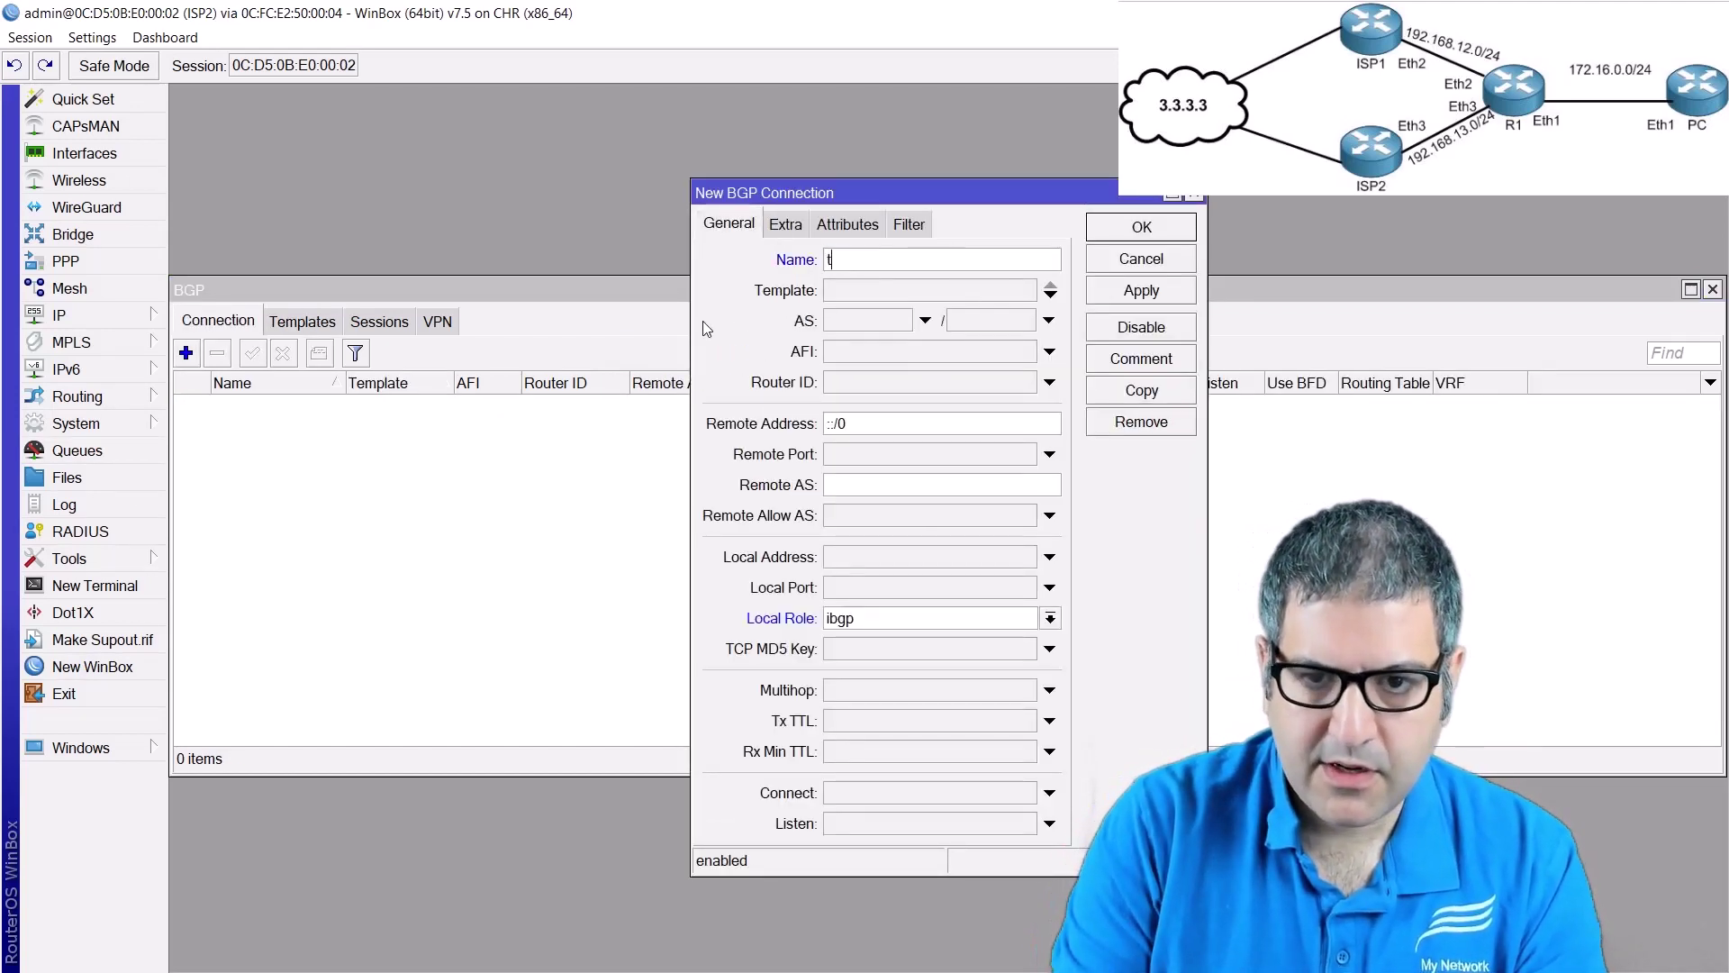
text(o=R)
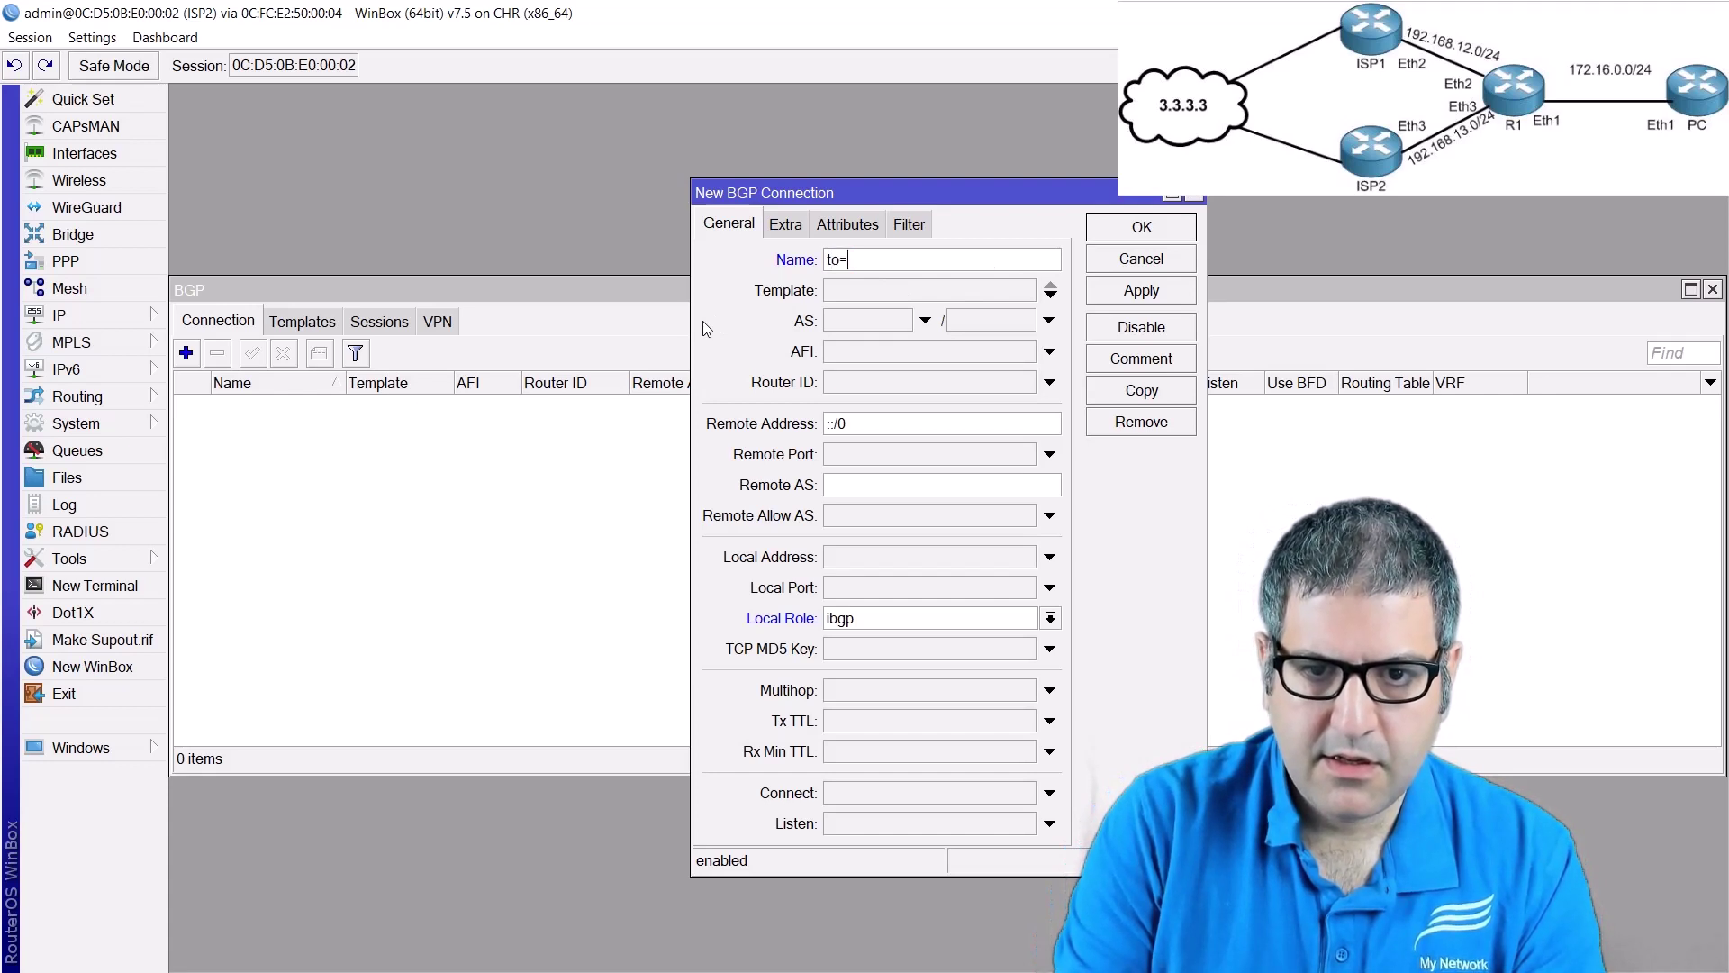
key(BackSpace)
key(BackSpace)
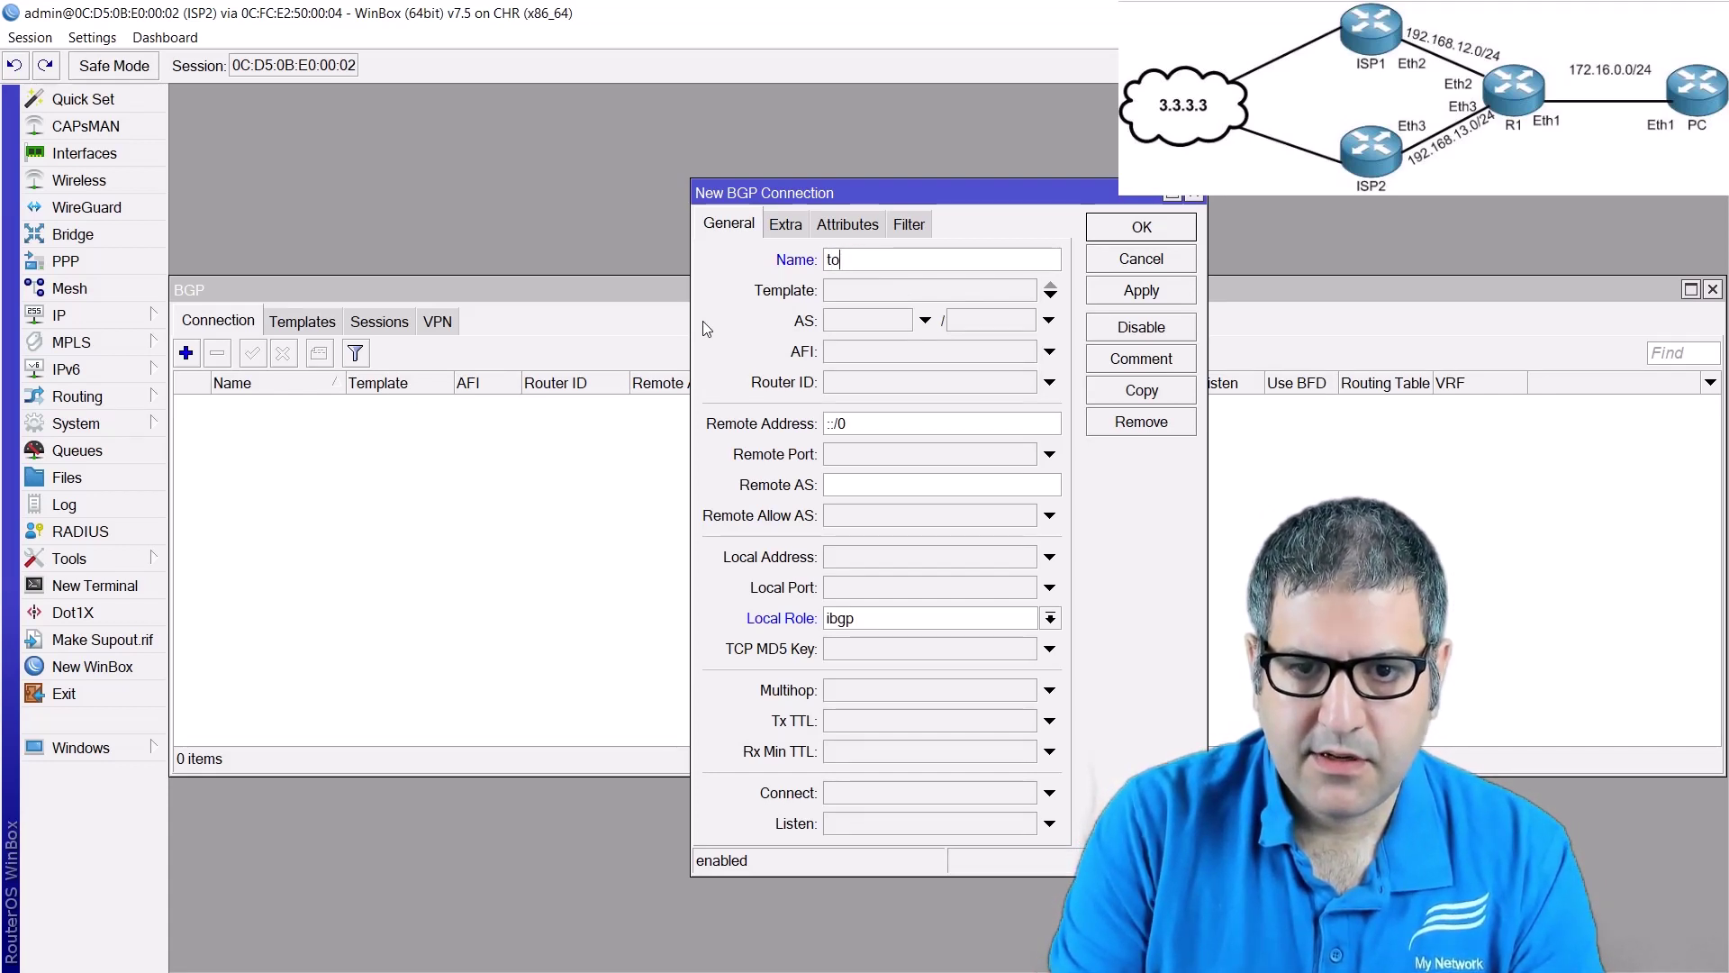
text(-R1)
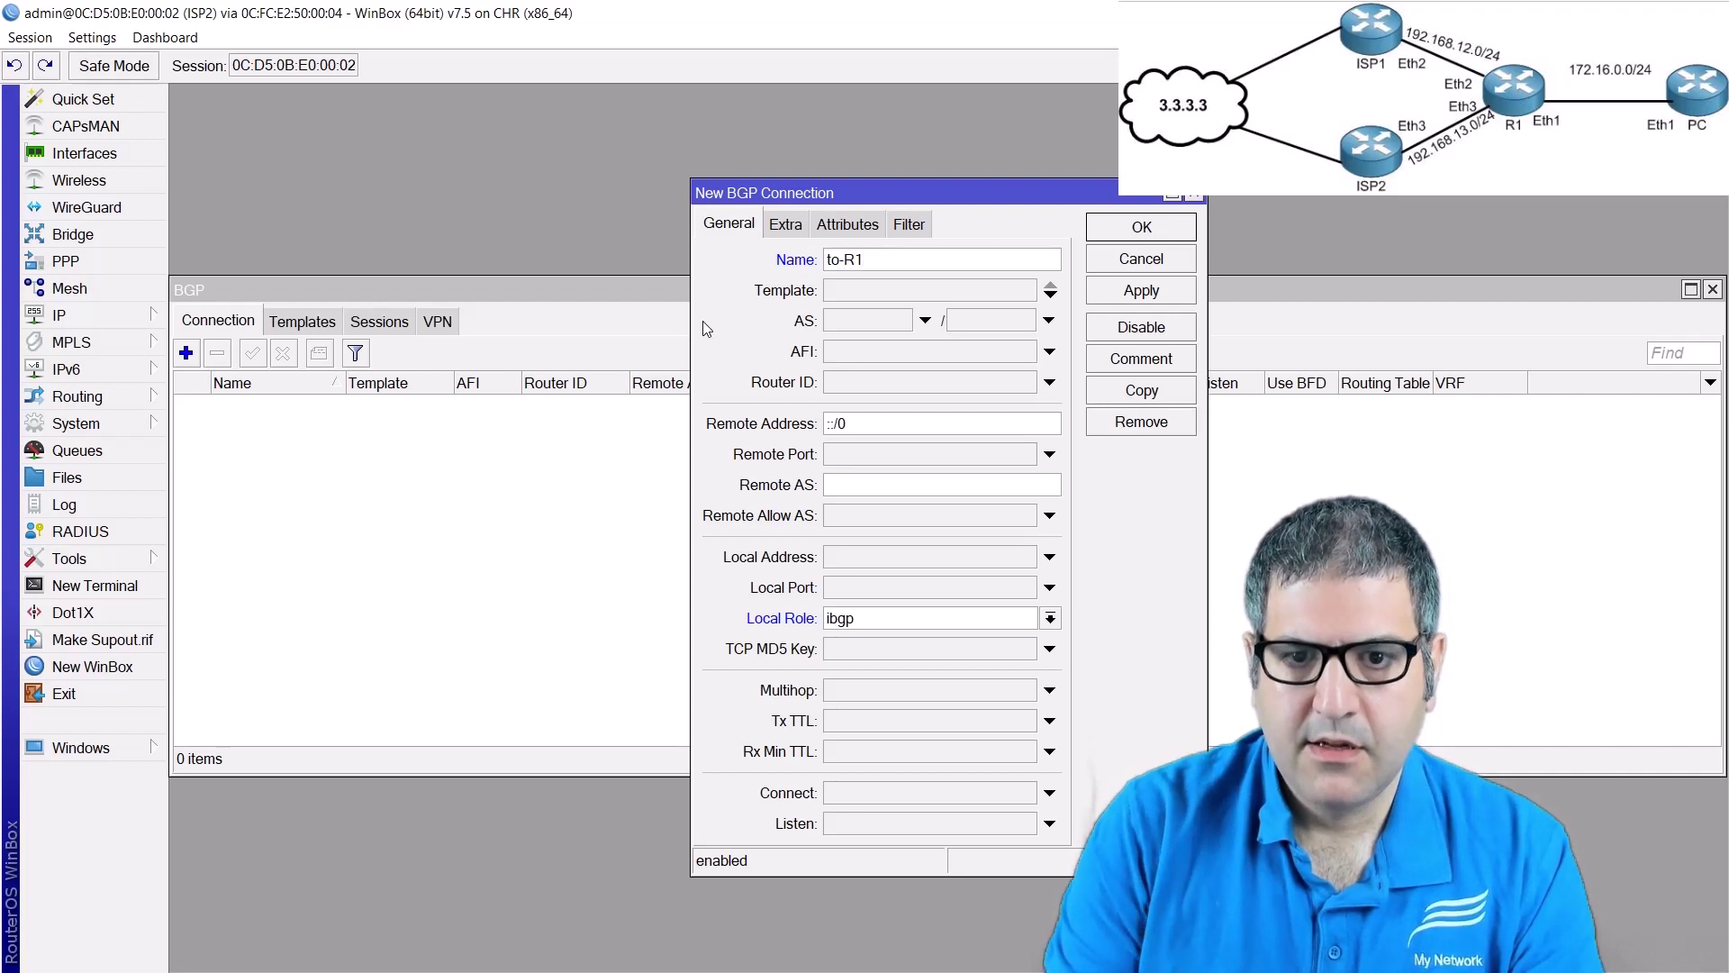
key(Tab)
click(906, 290)
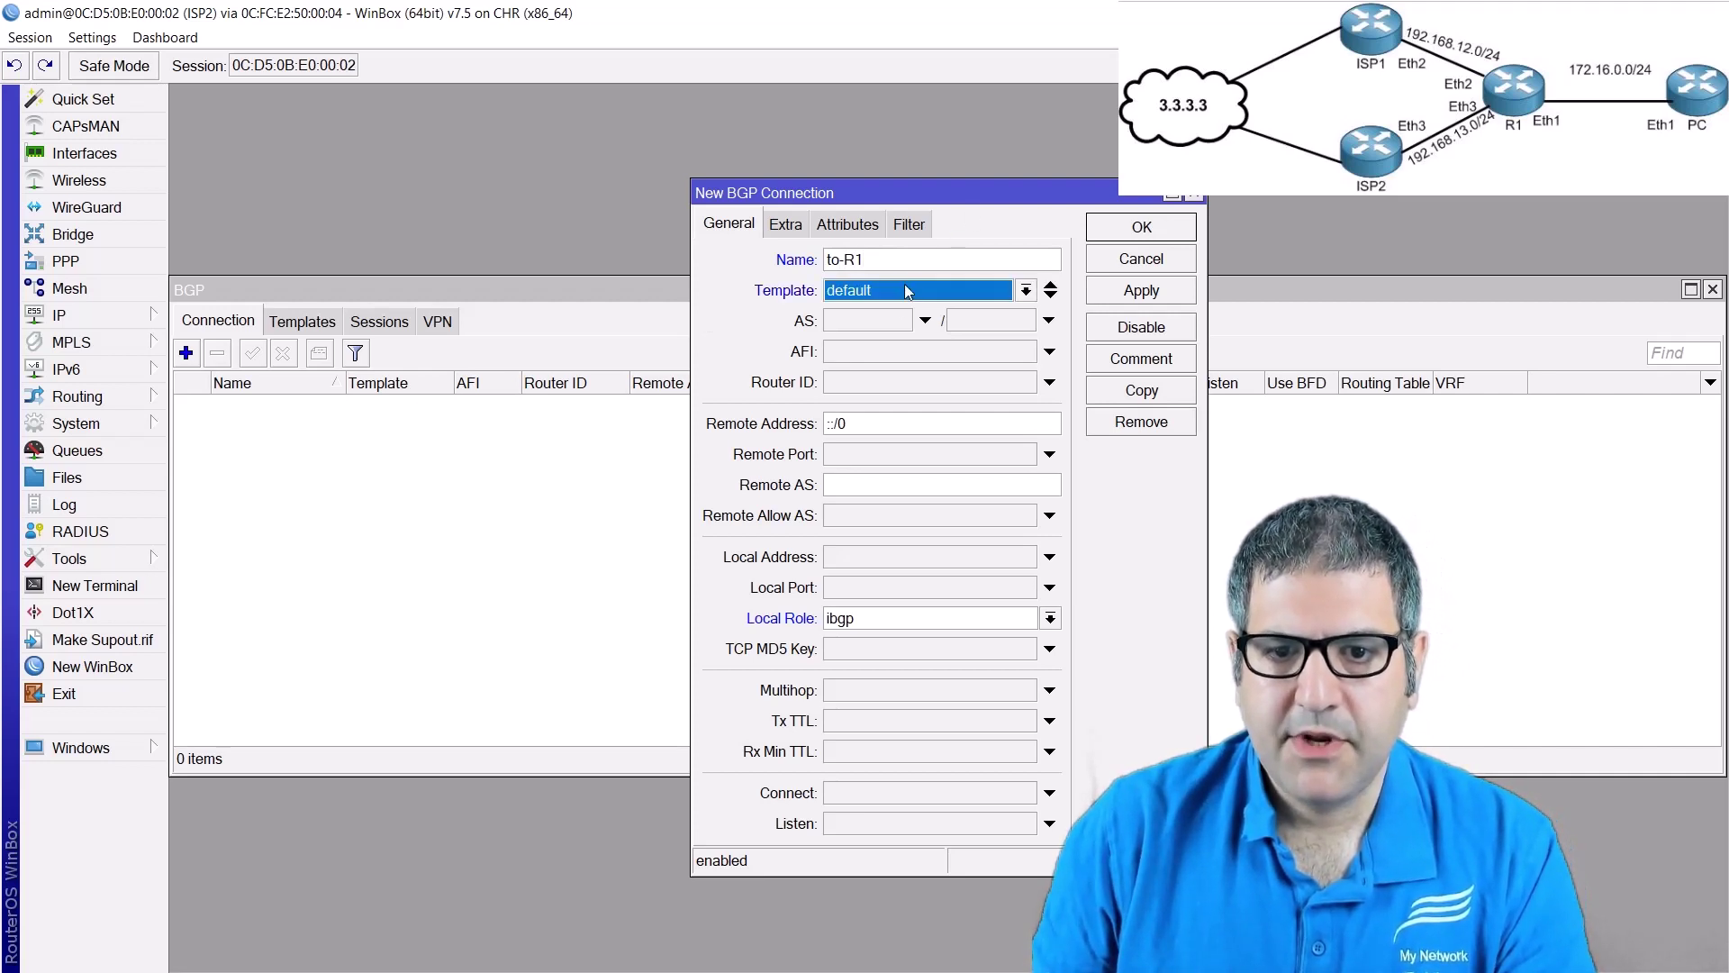
- Give to-R1 remote address 192.168.13.1, remote AS 1 and local role ebgp, save, and check its session
double_click(853, 424)
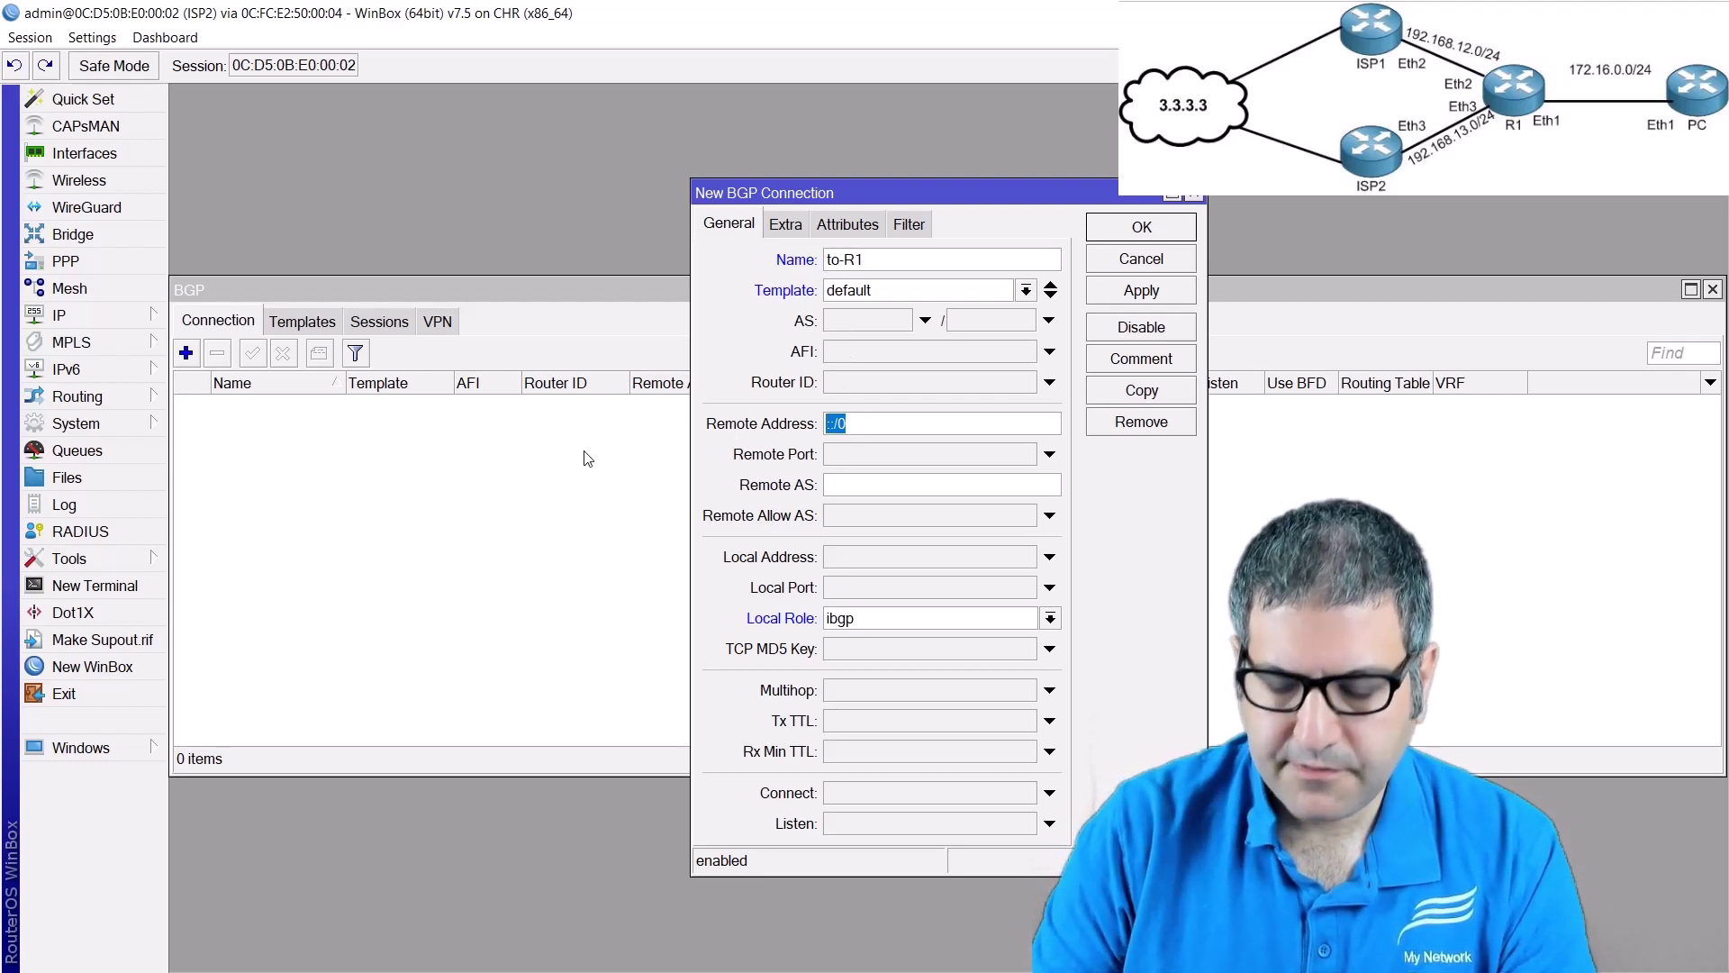
text(1)
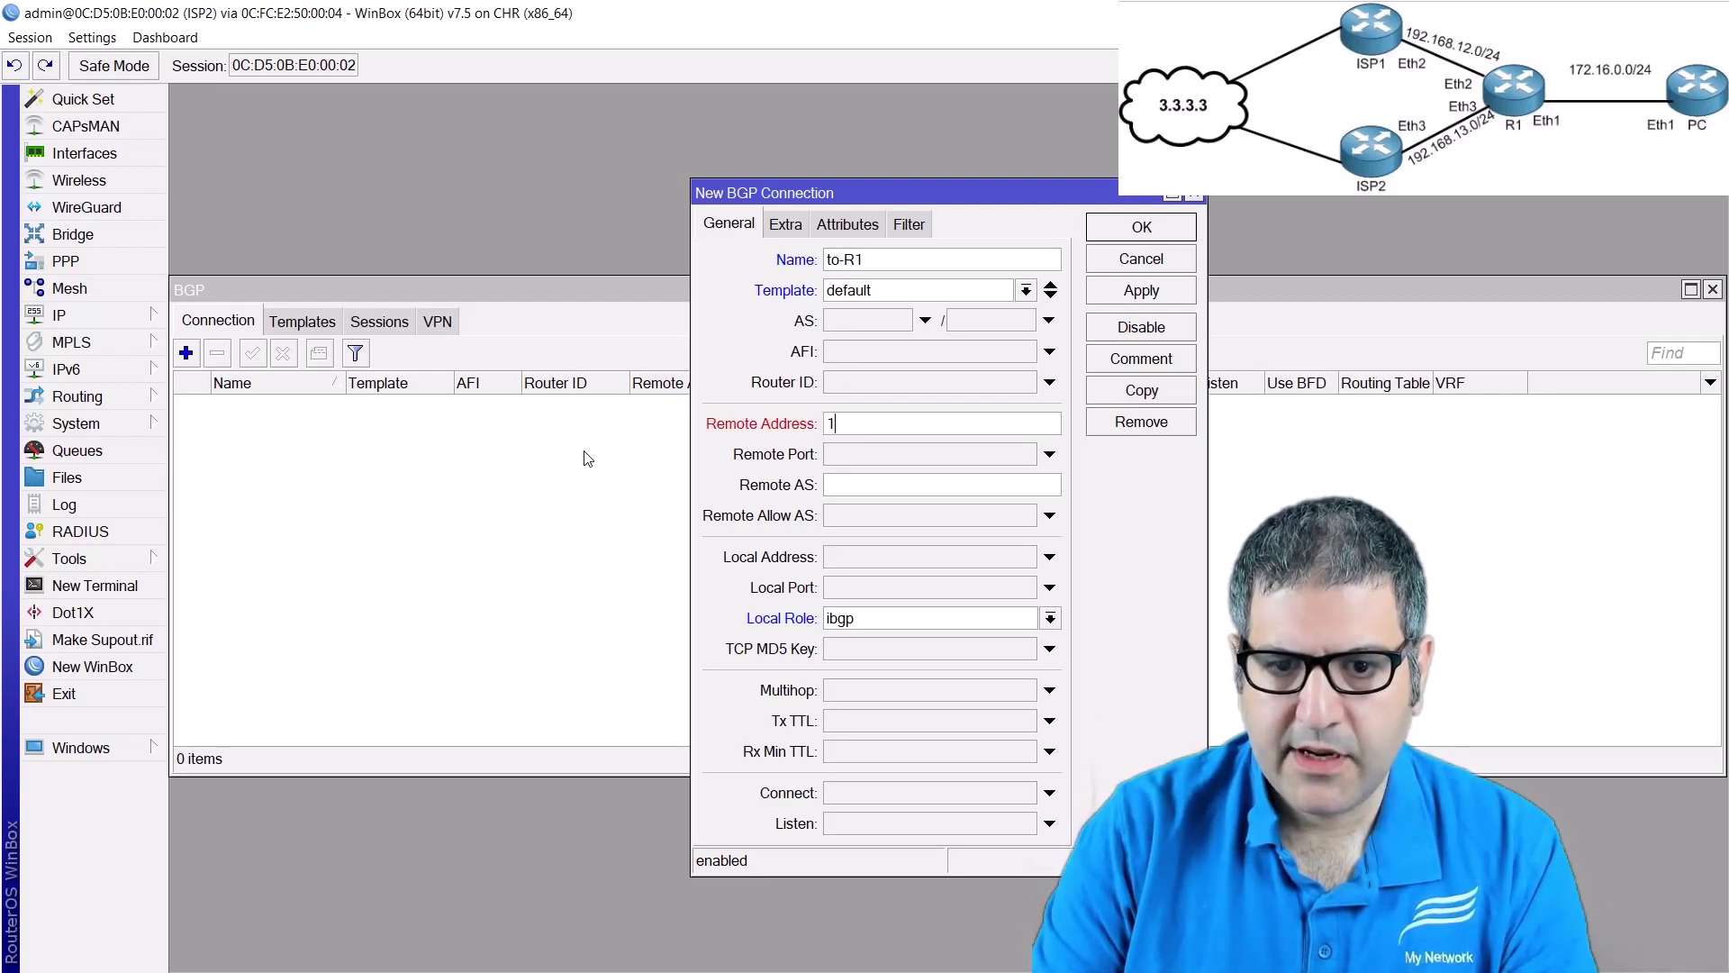
text(92.168.)
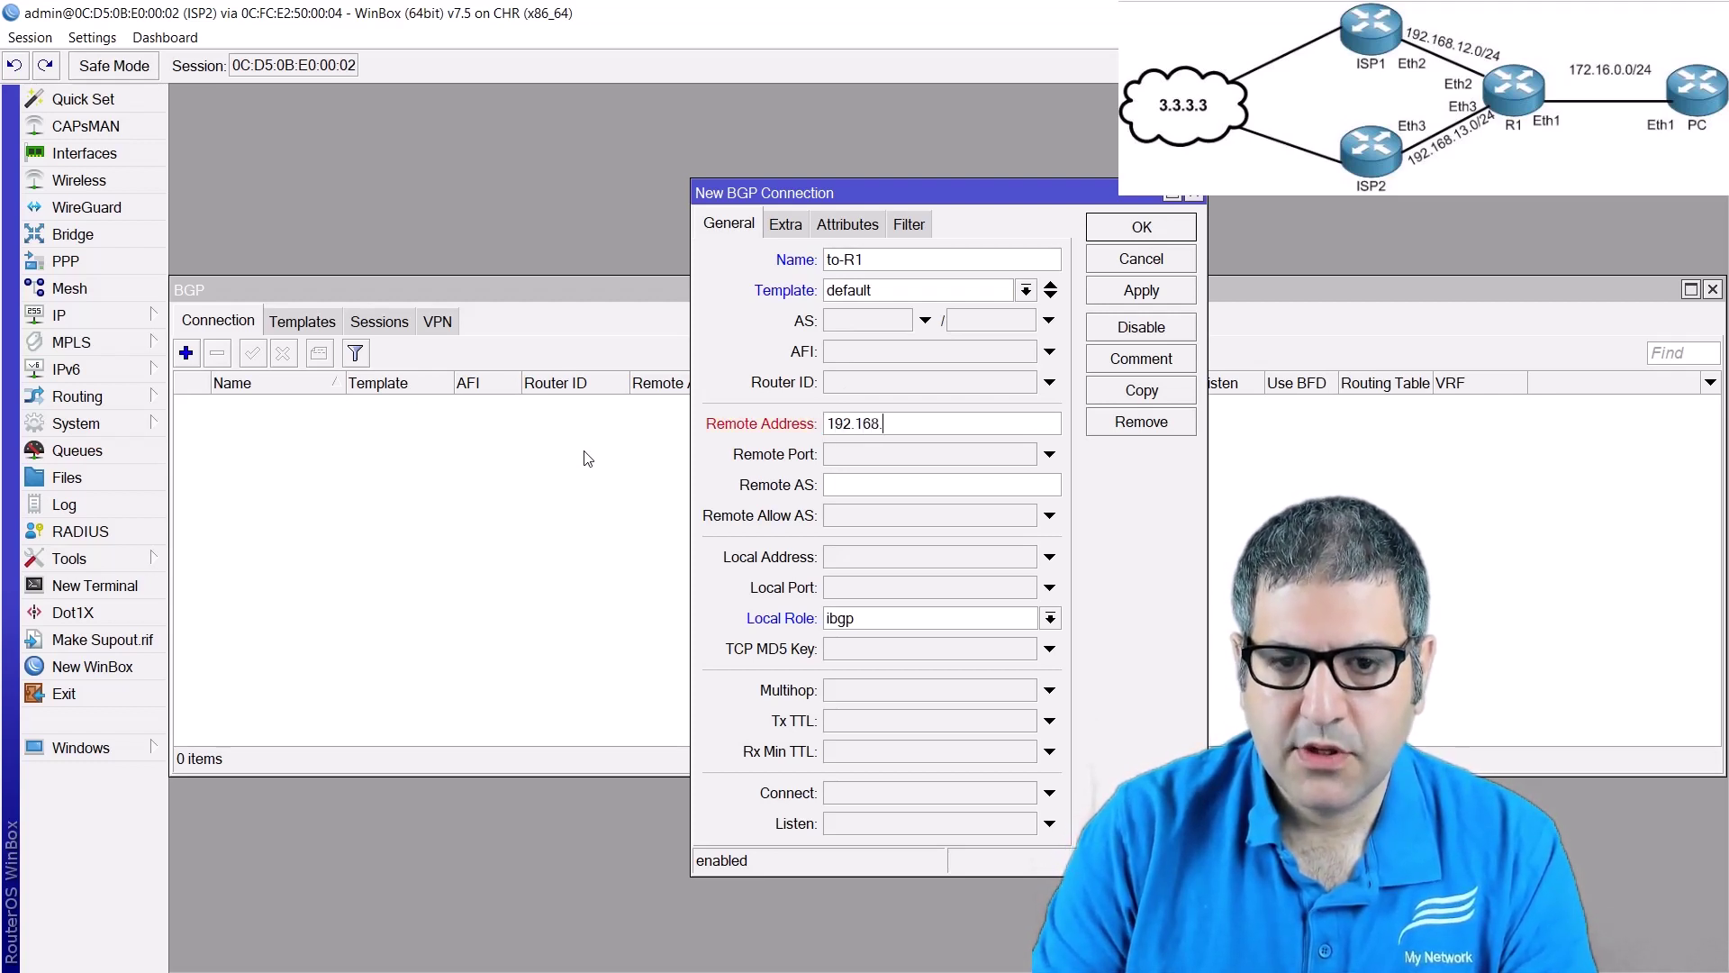
text(13.1)
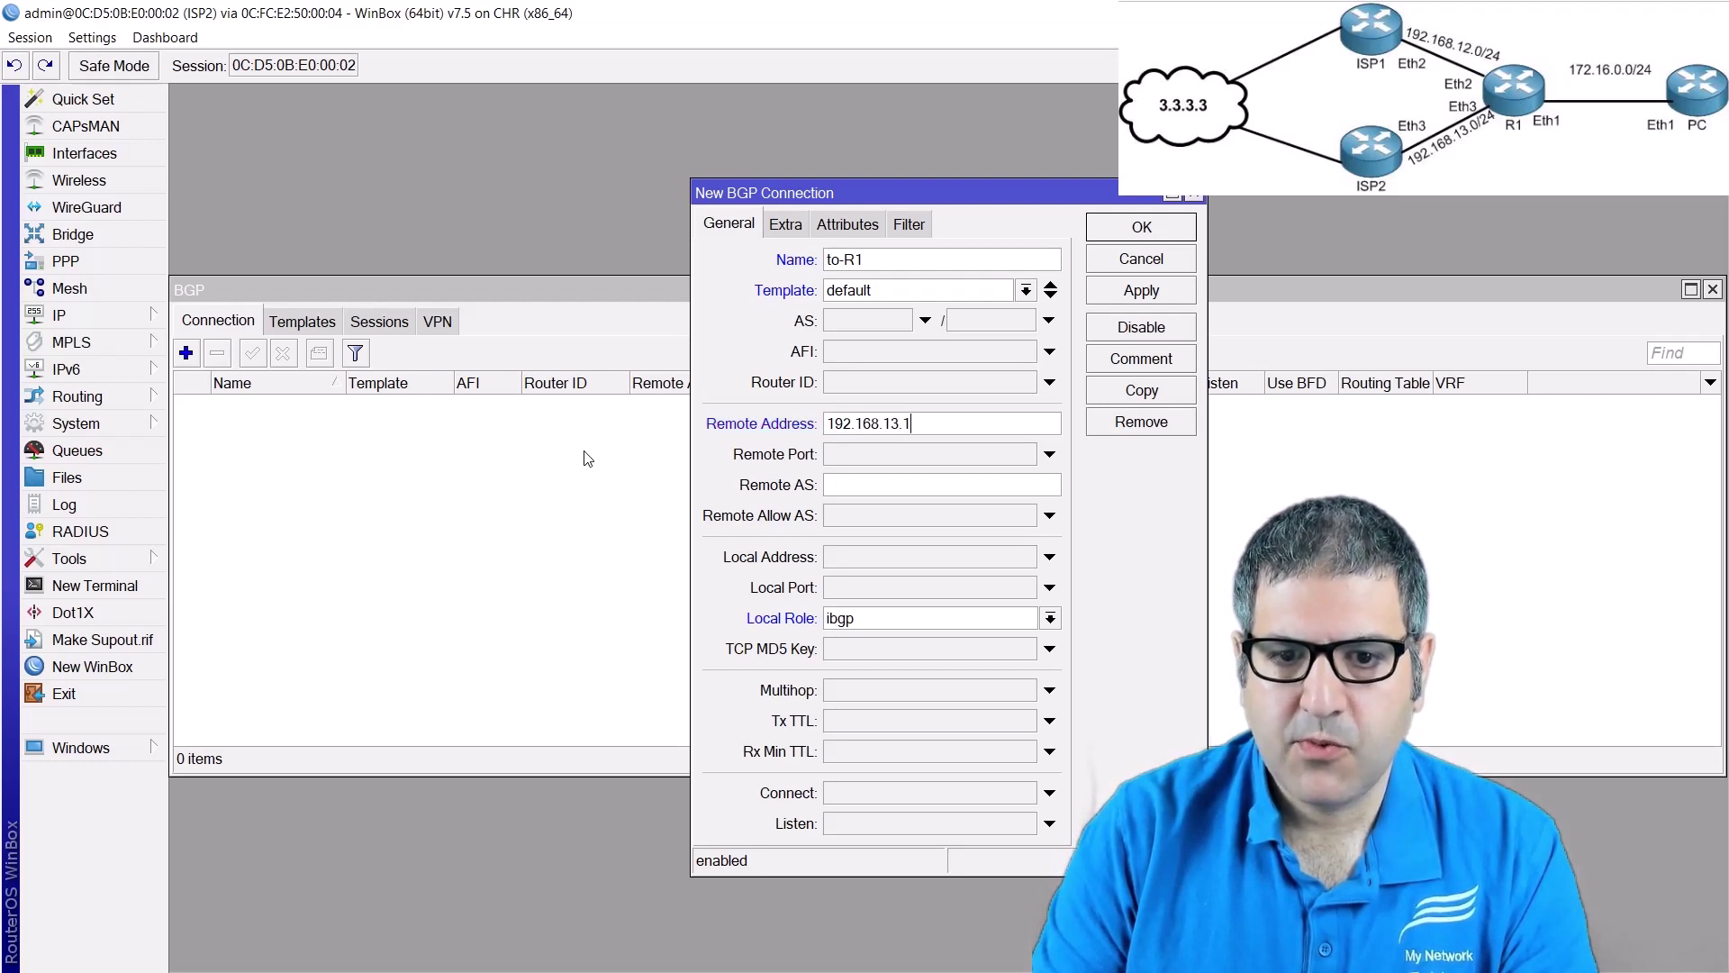
key(Tab)
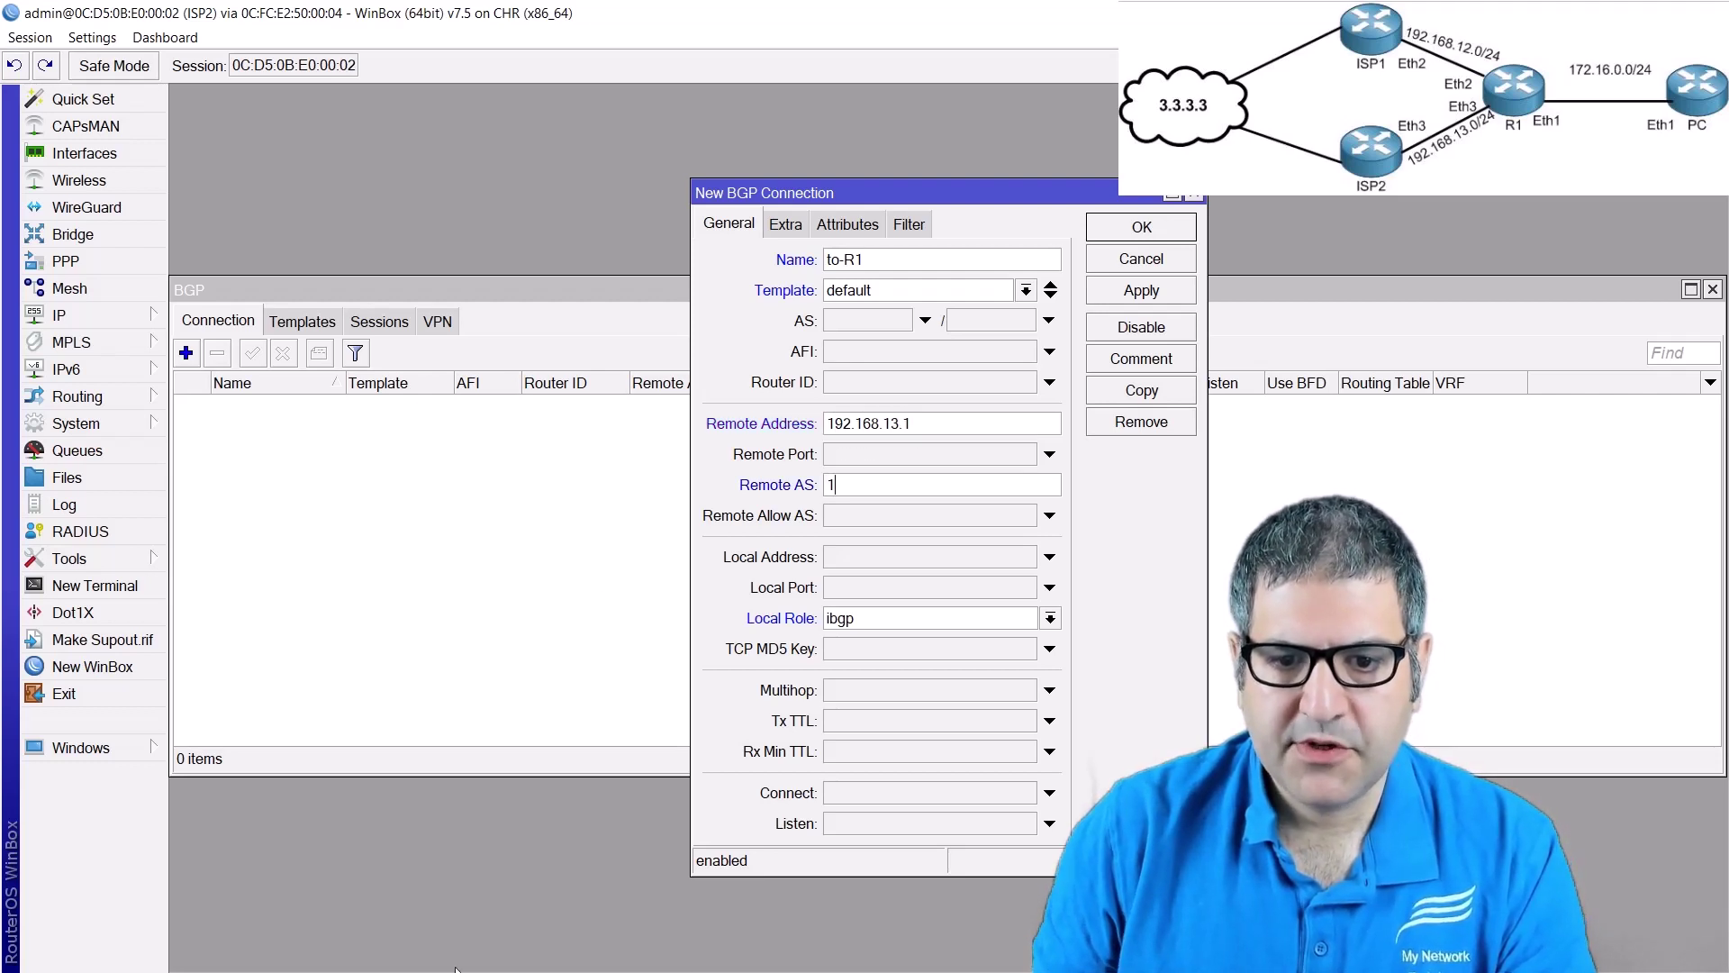
click(853, 619)
click(852, 636)
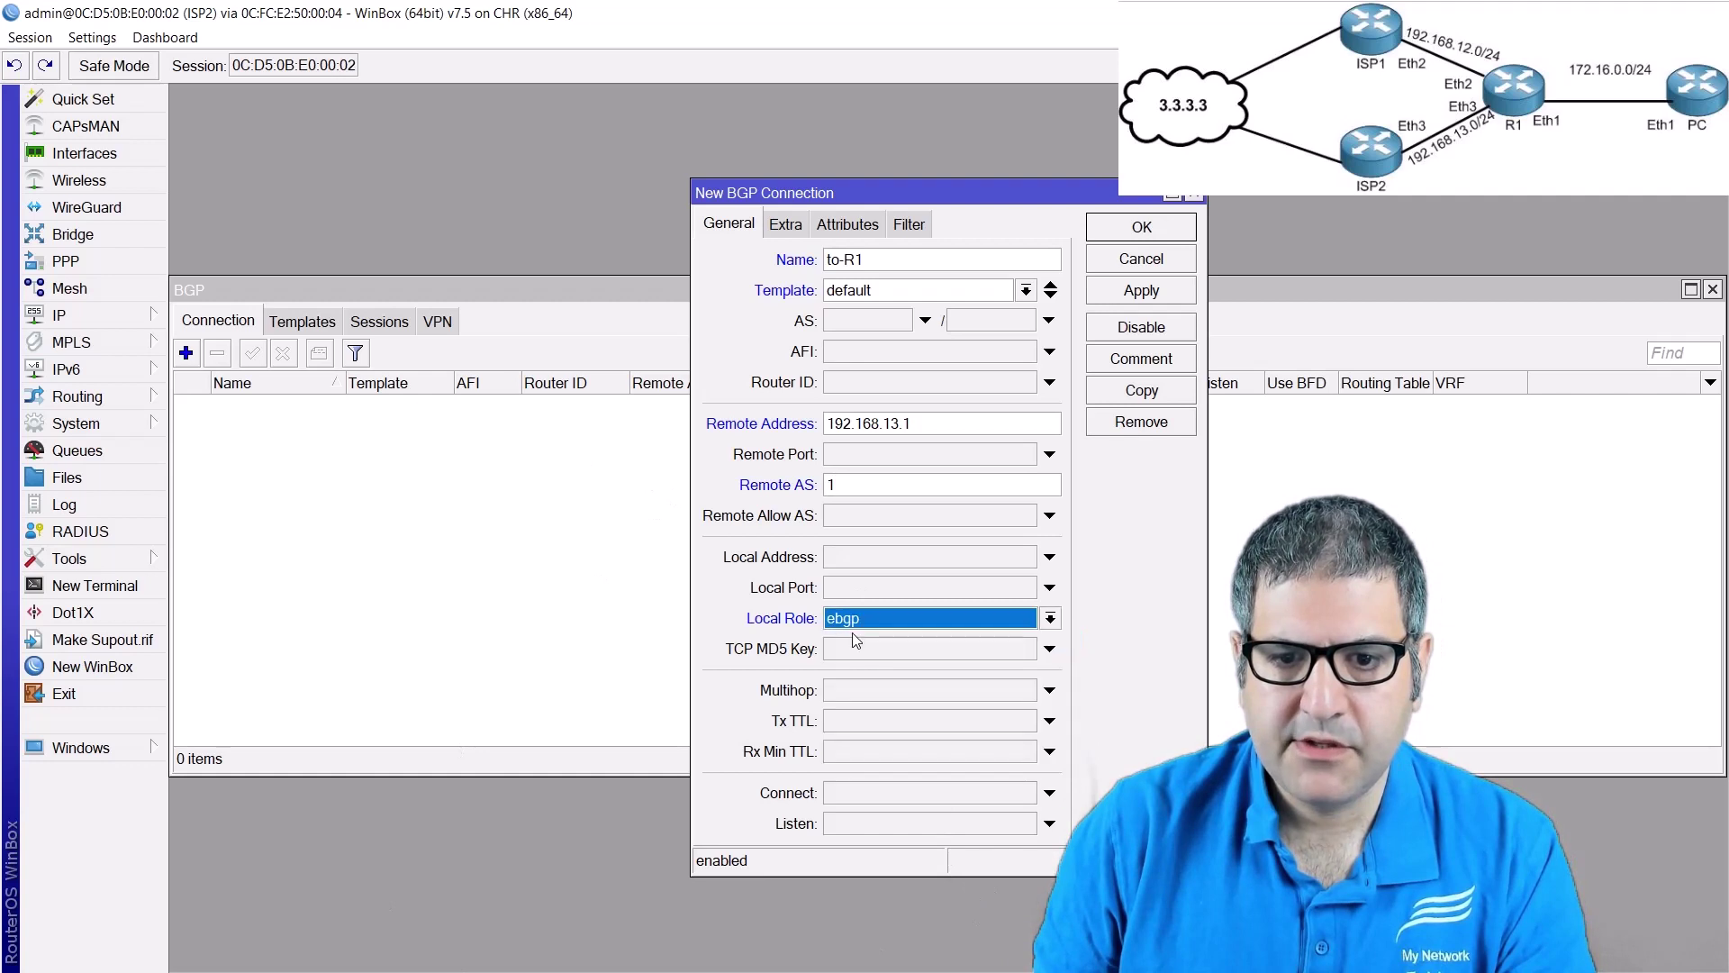
click(1138, 301)
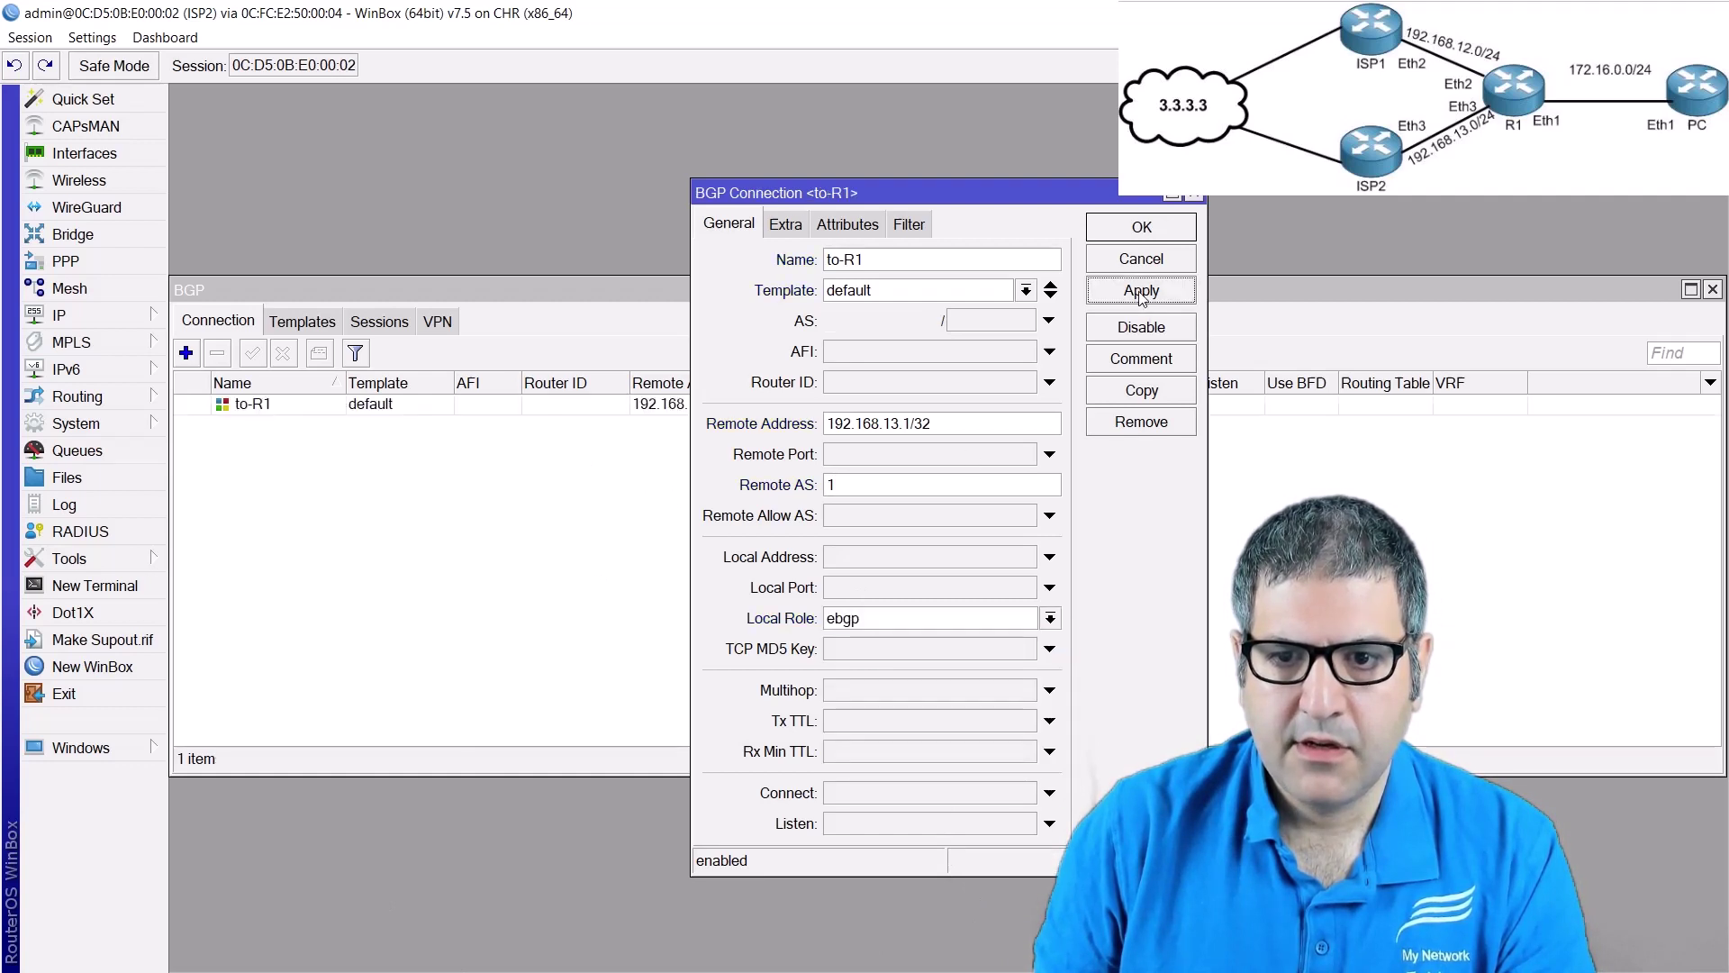
click(1155, 234)
click(379, 321)
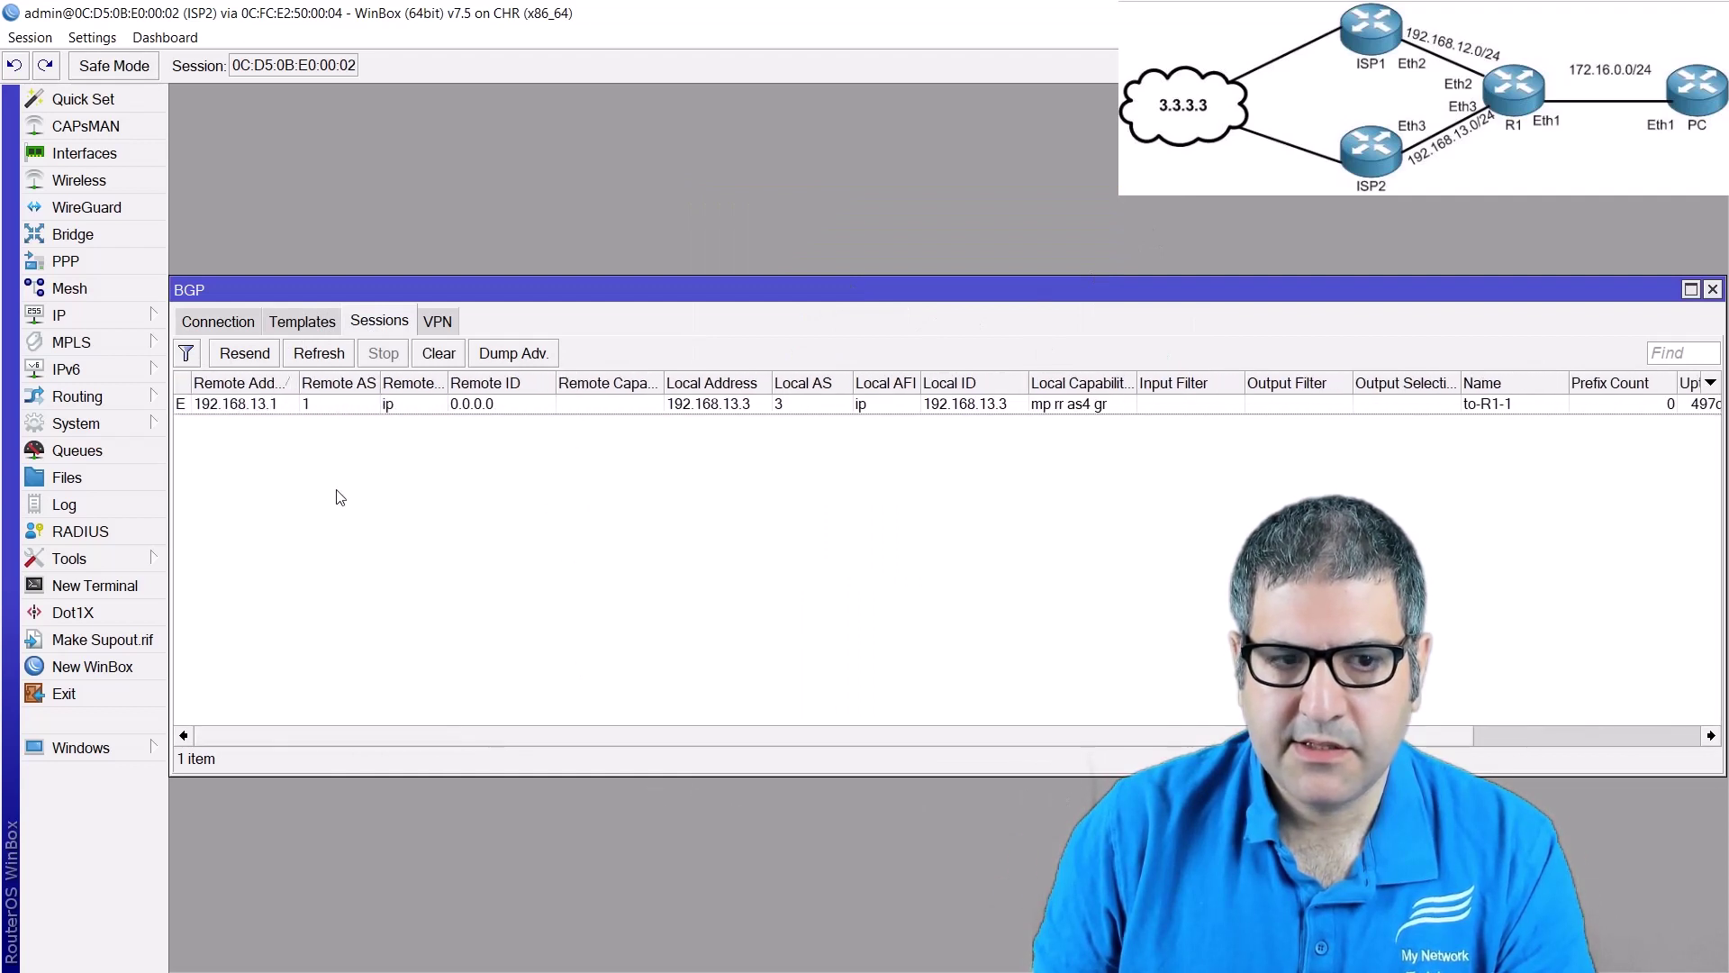
click(216, 322)
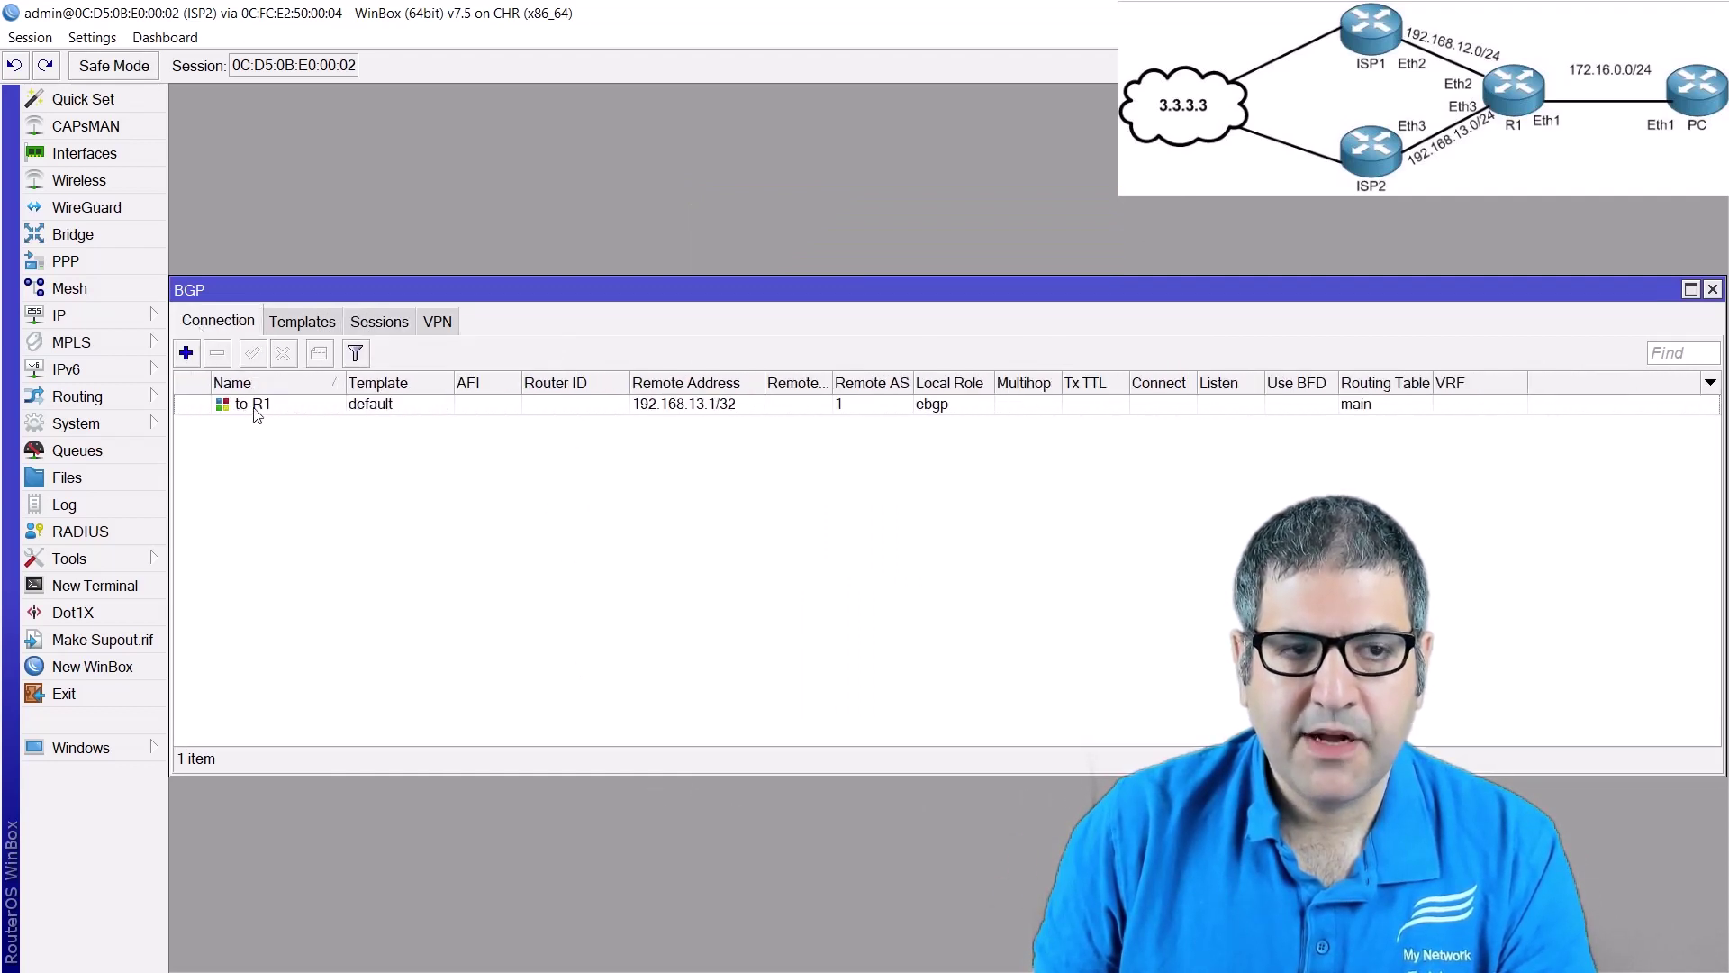
- Create a BGP connection named to-ISP1, then reopen it and base it on the default template
click(187, 360)
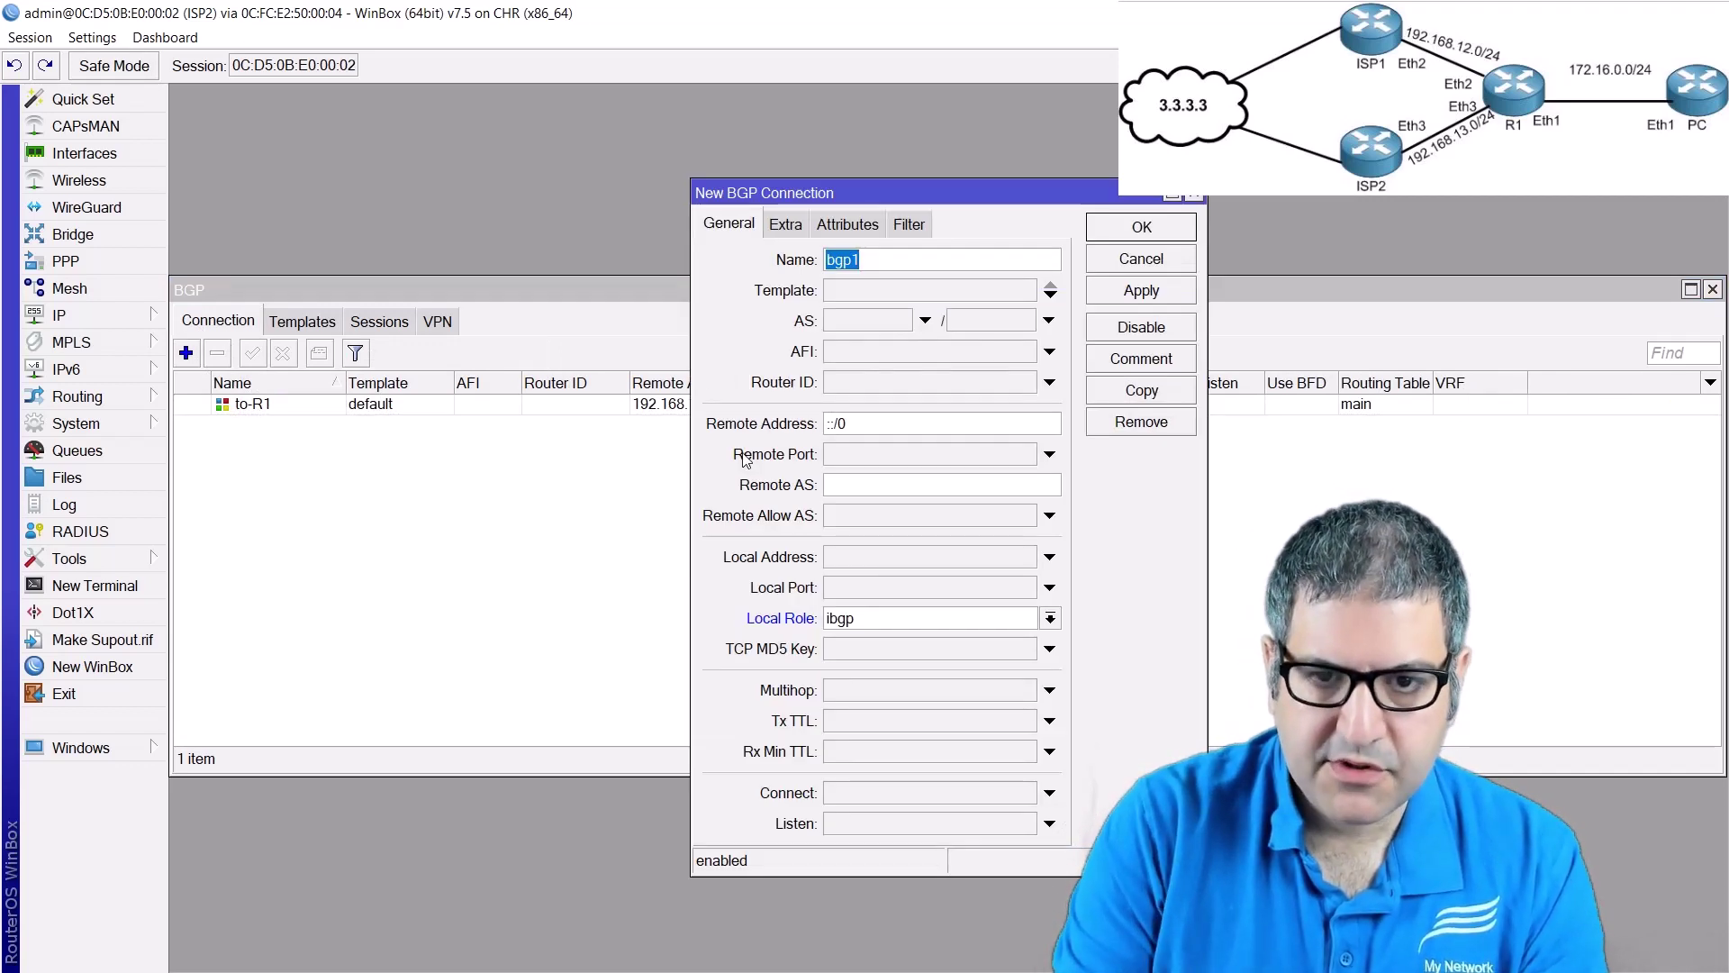
text(to)
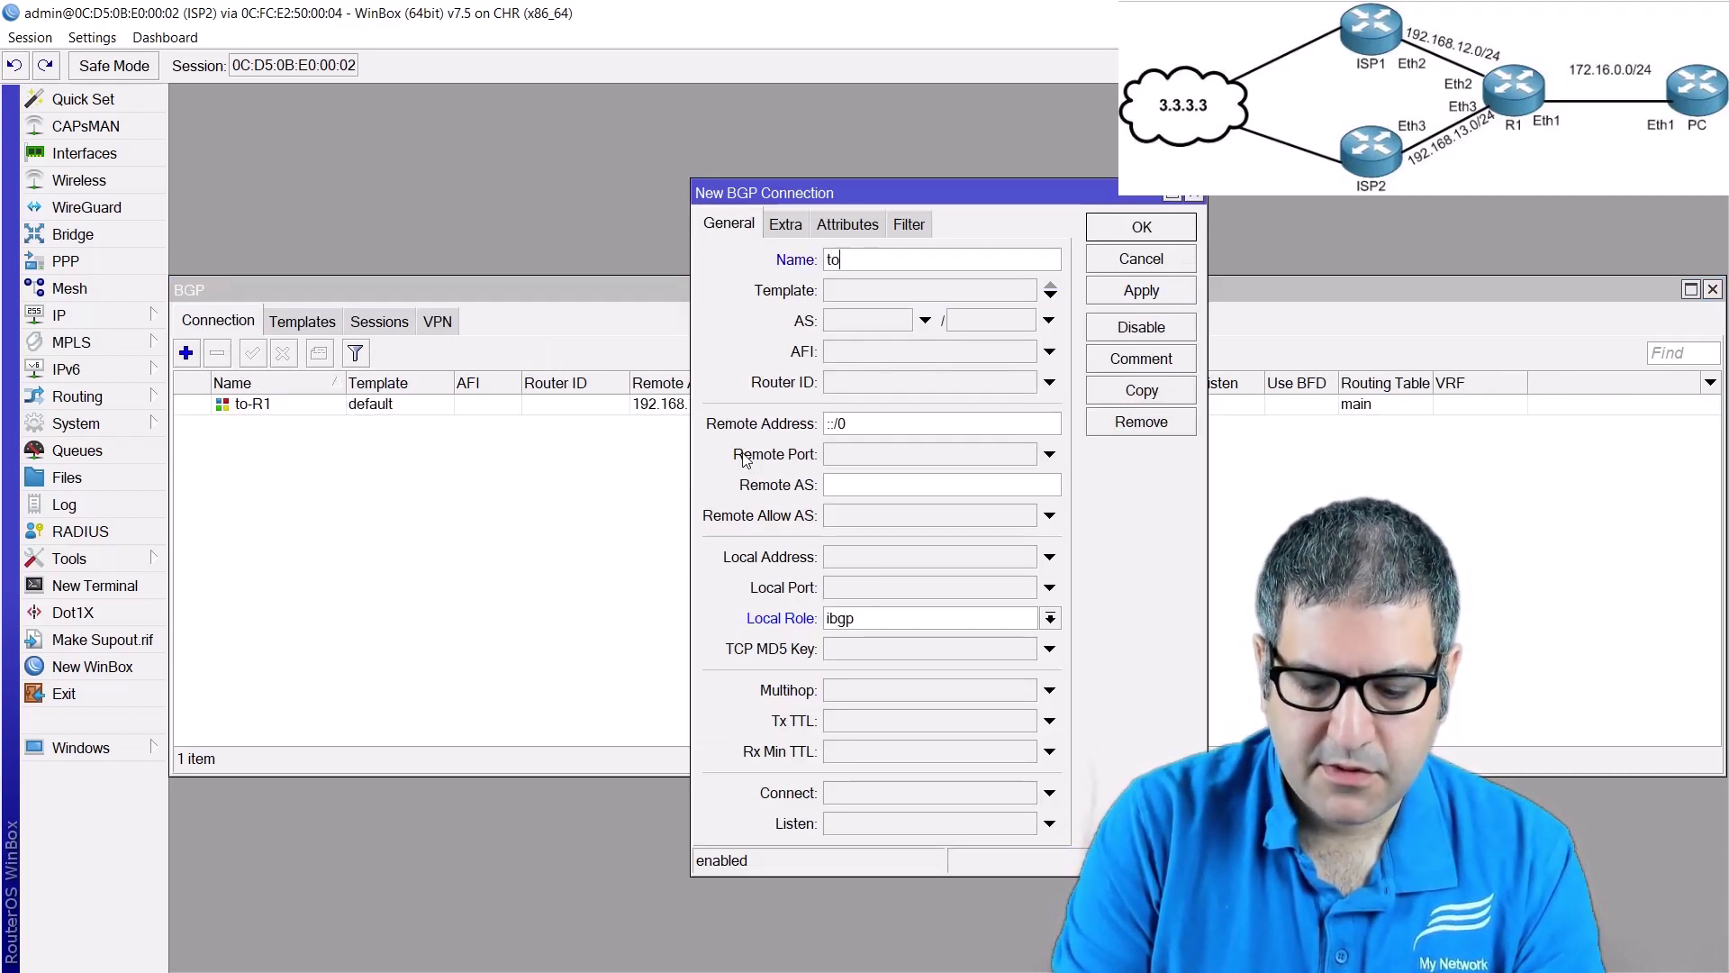
text(-ISP1)
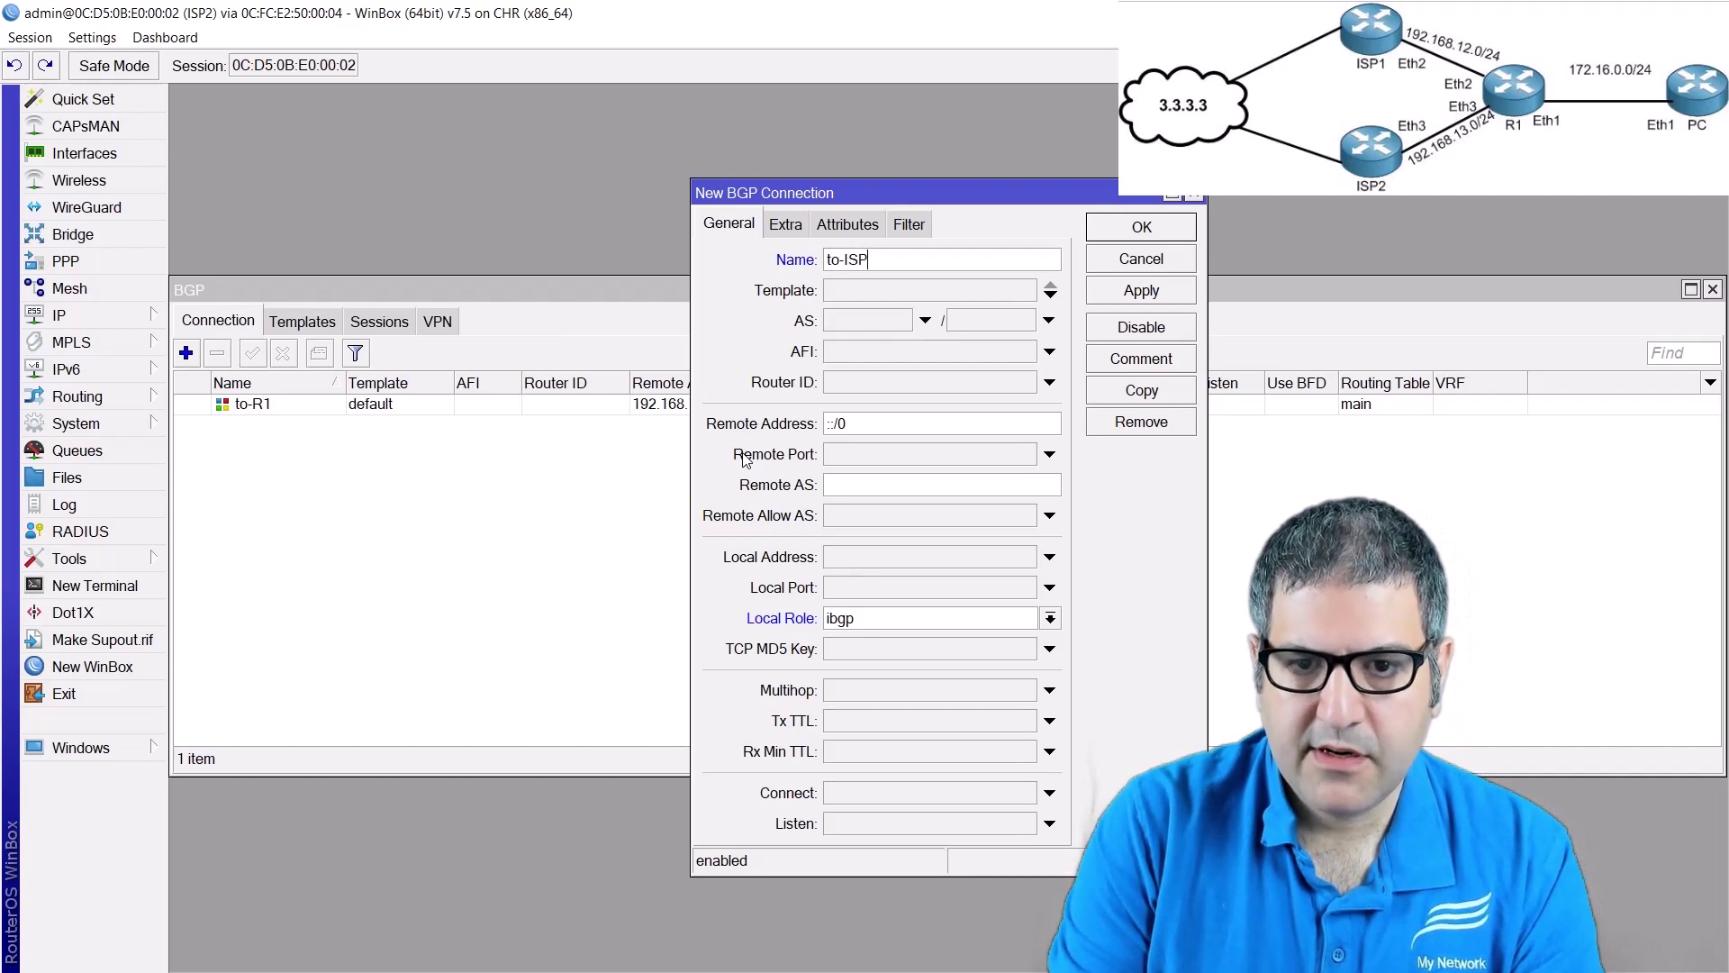
key(Tab)
key(Tab)
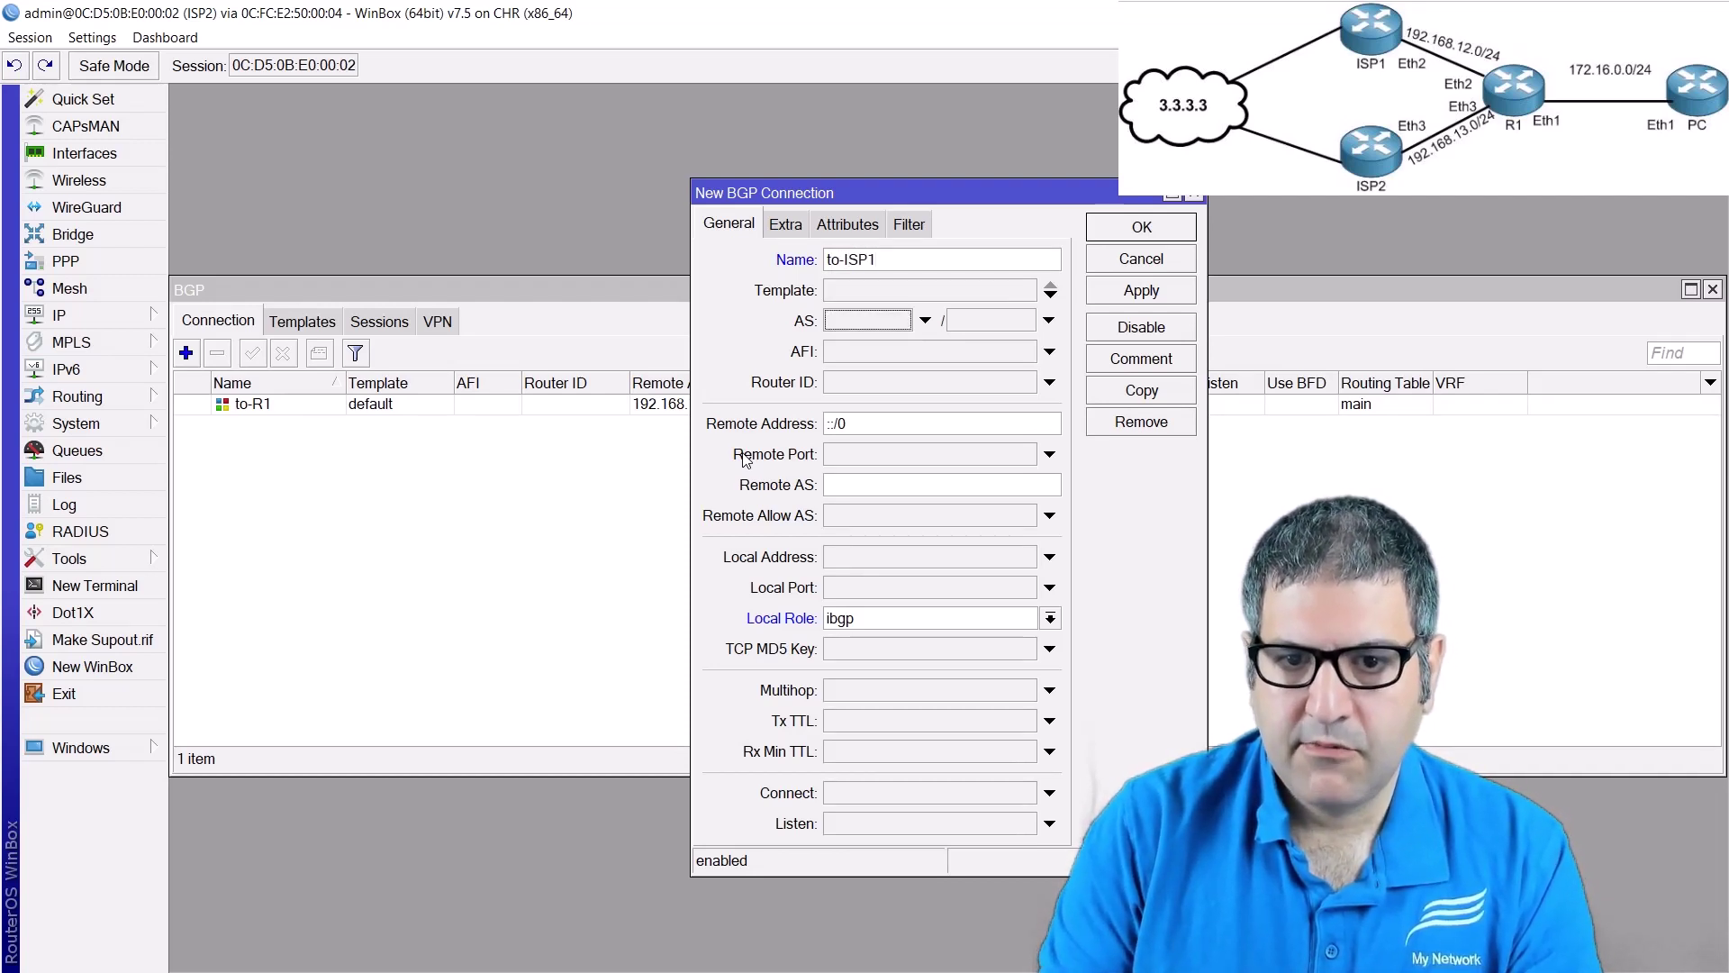
key(Return)
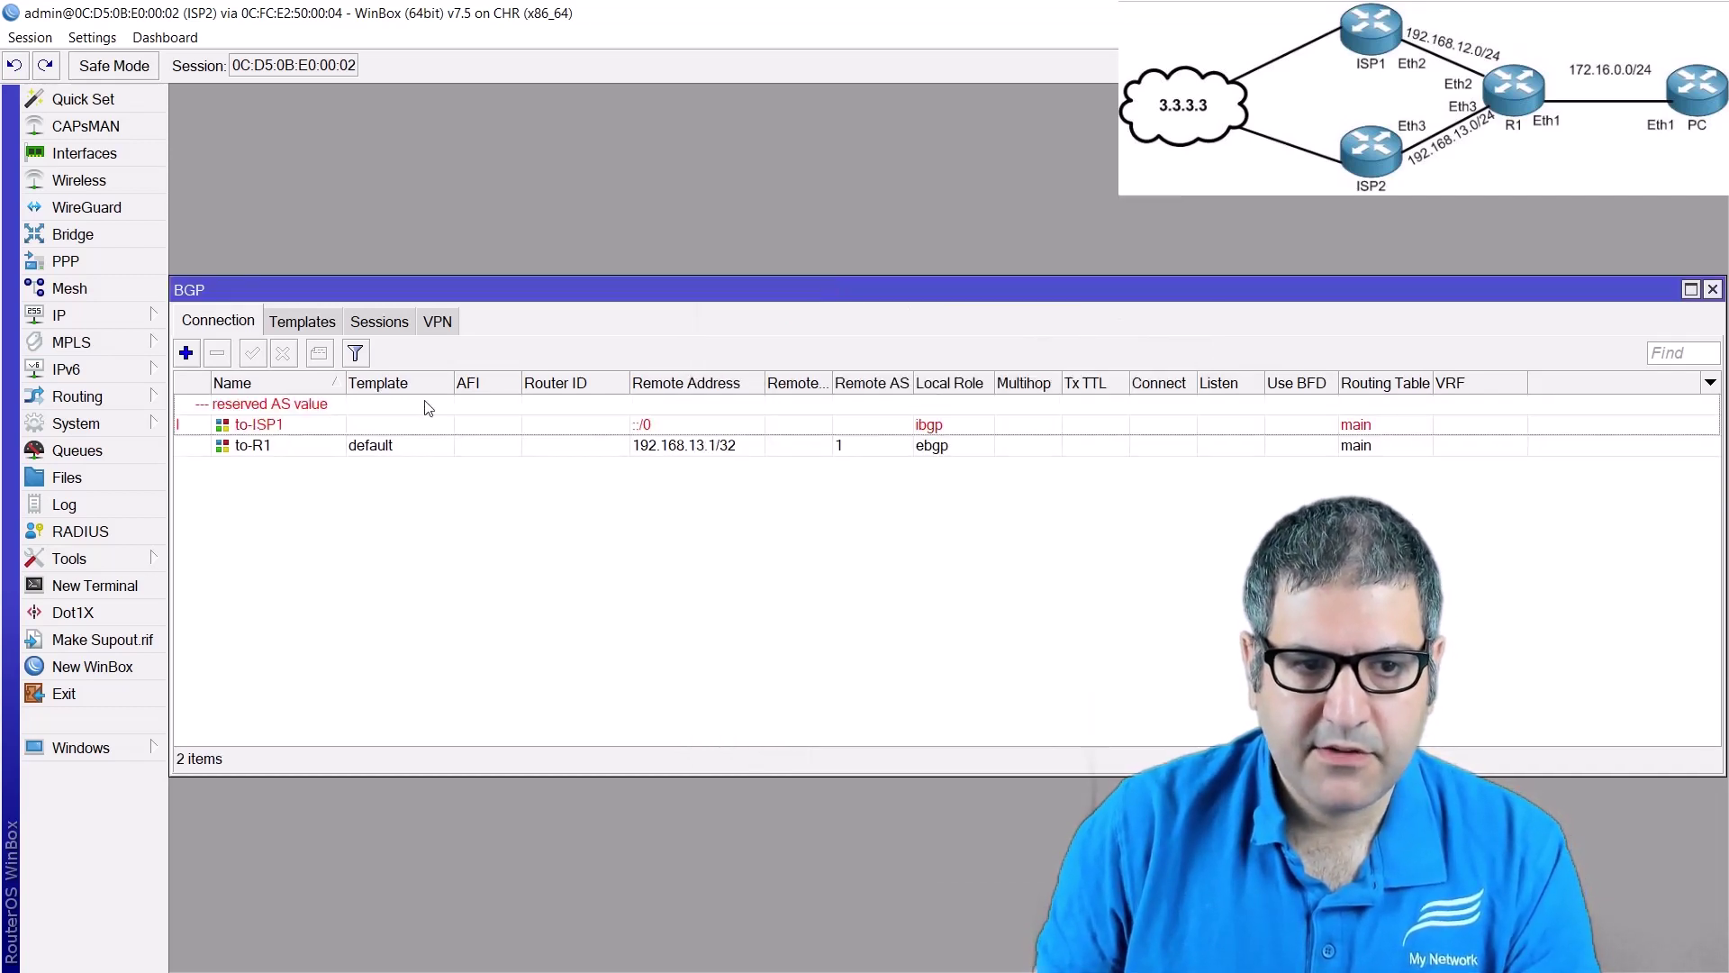
double_click(210, 426)
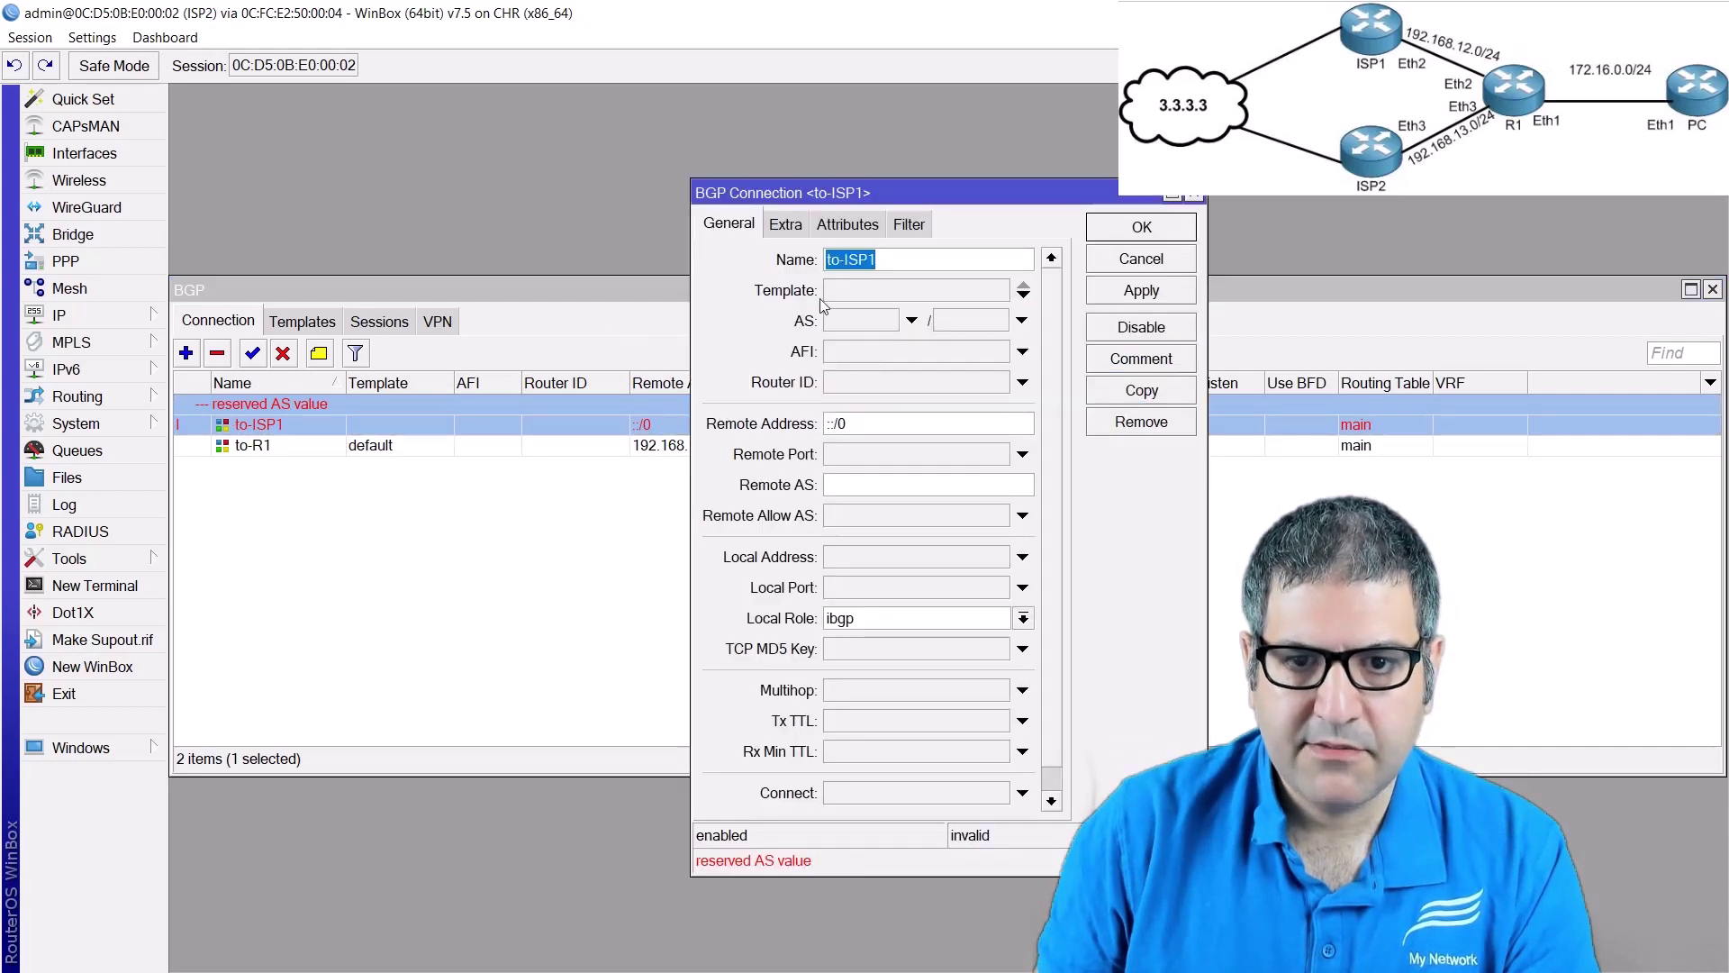
click(868, 289)
click(894, 302)
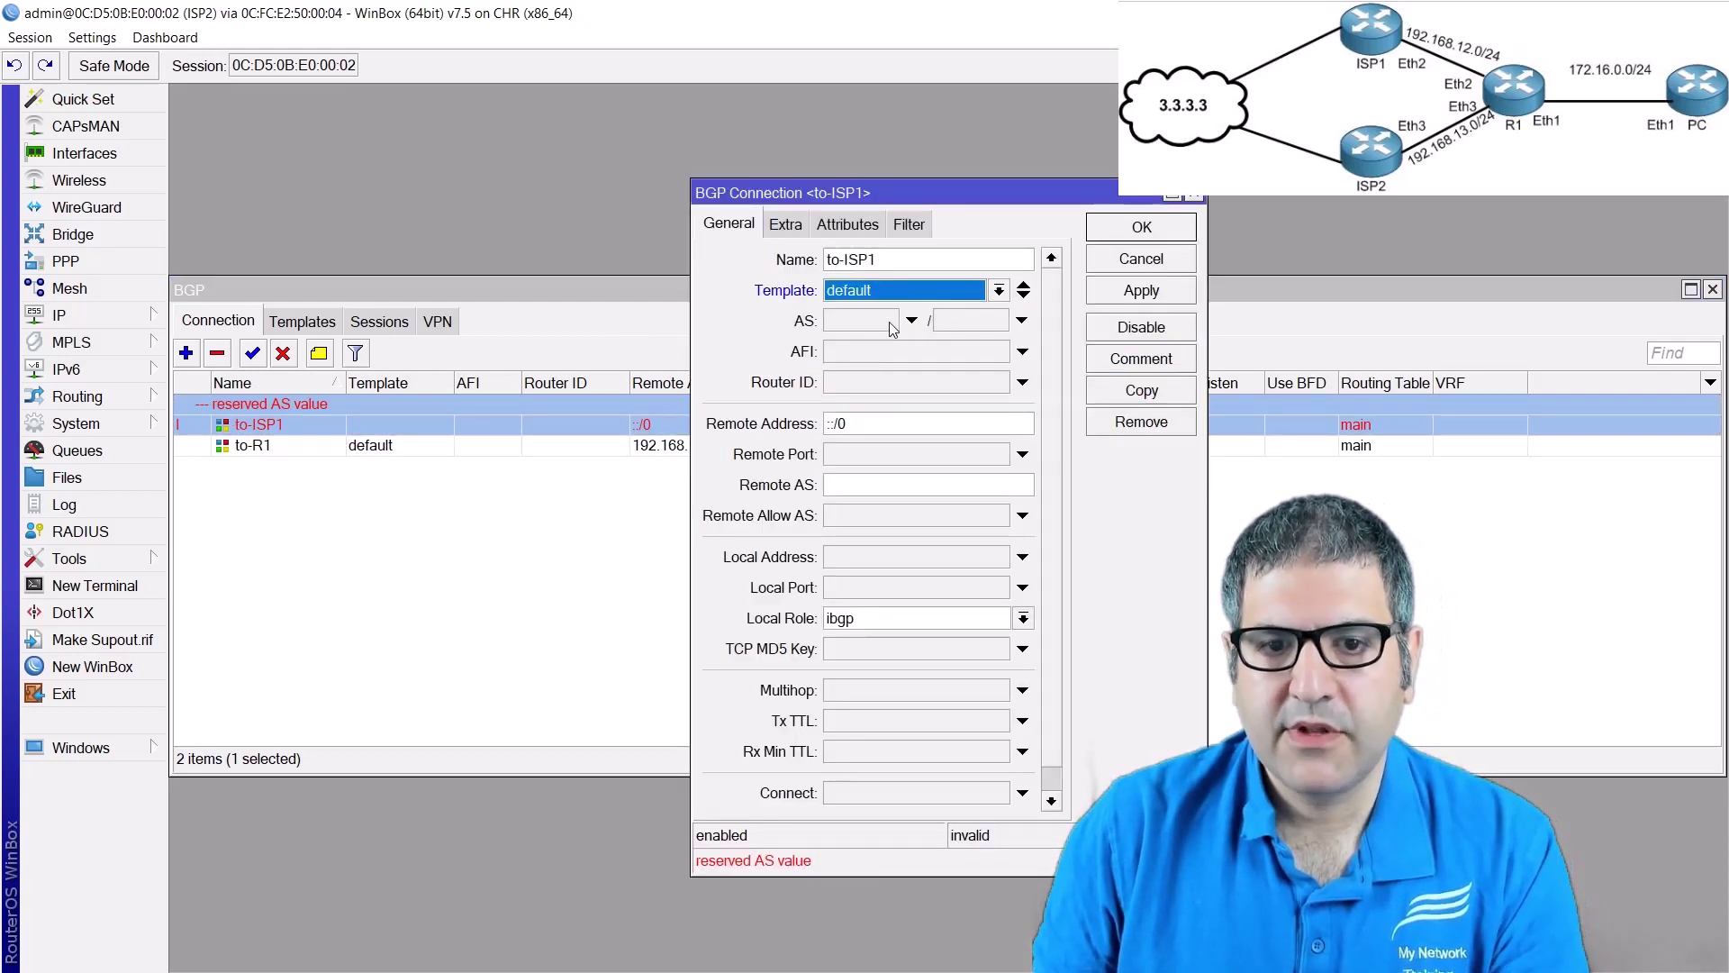
- Set to-ISP1's remote address 10.10.10.2, remote AS 2 and local role ebgp, then view the sessions
triple_click(860, 420)
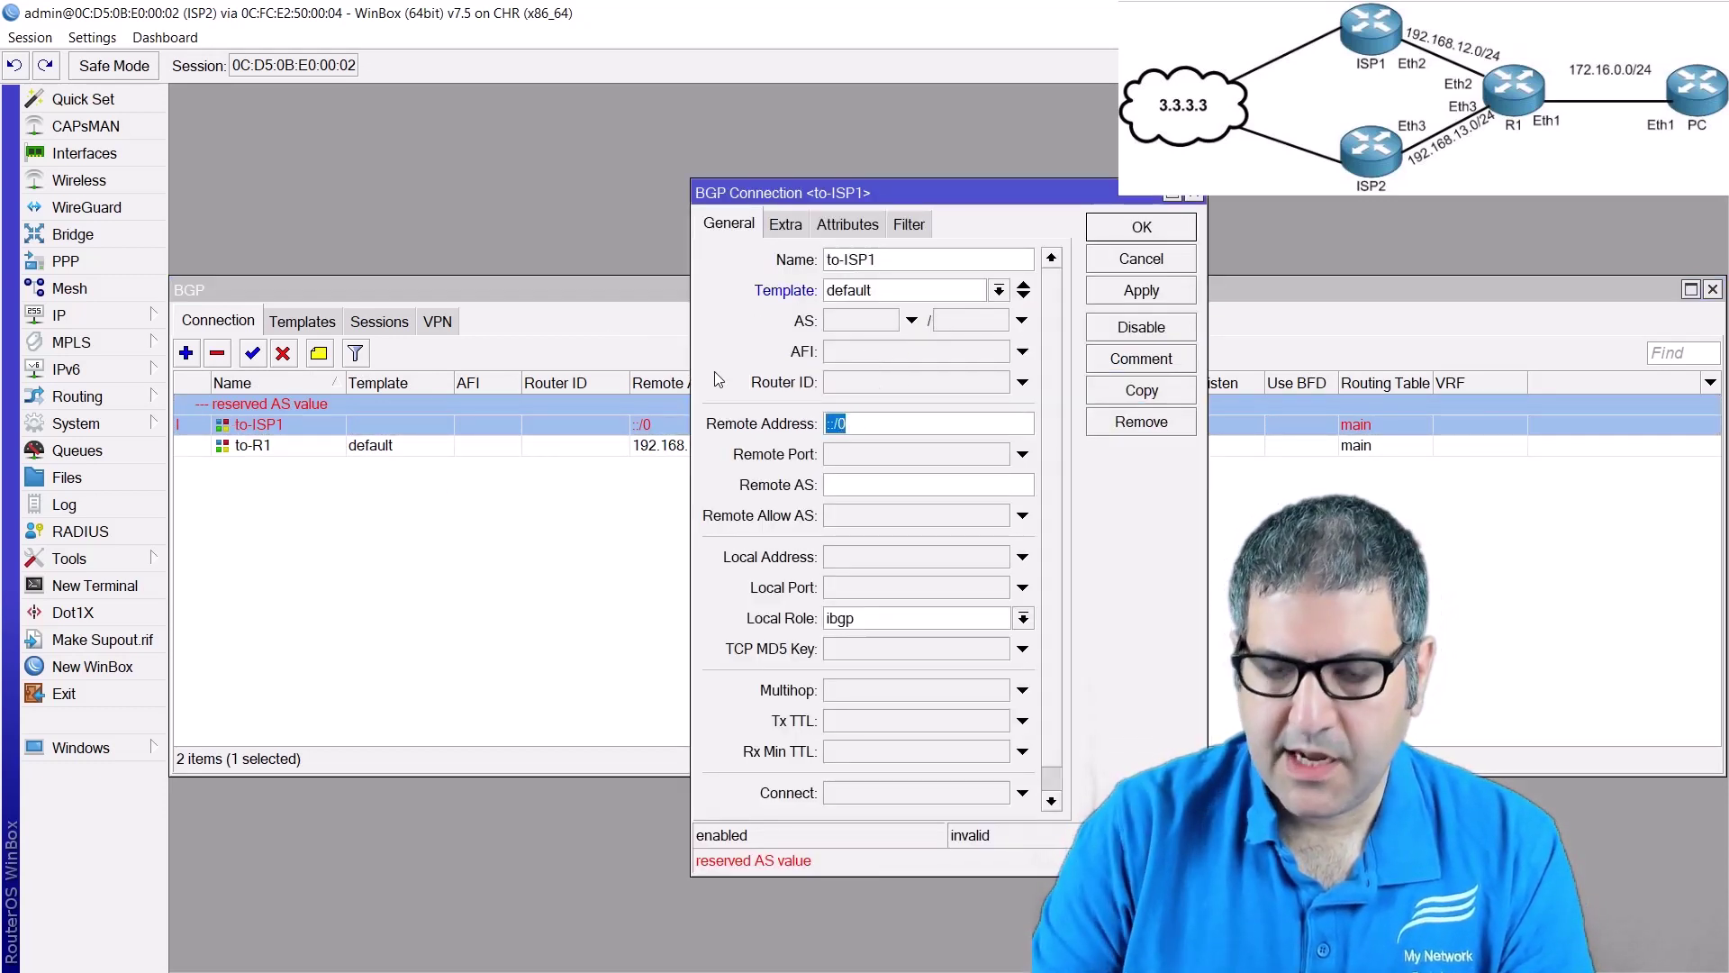
text(10.10.10.2)
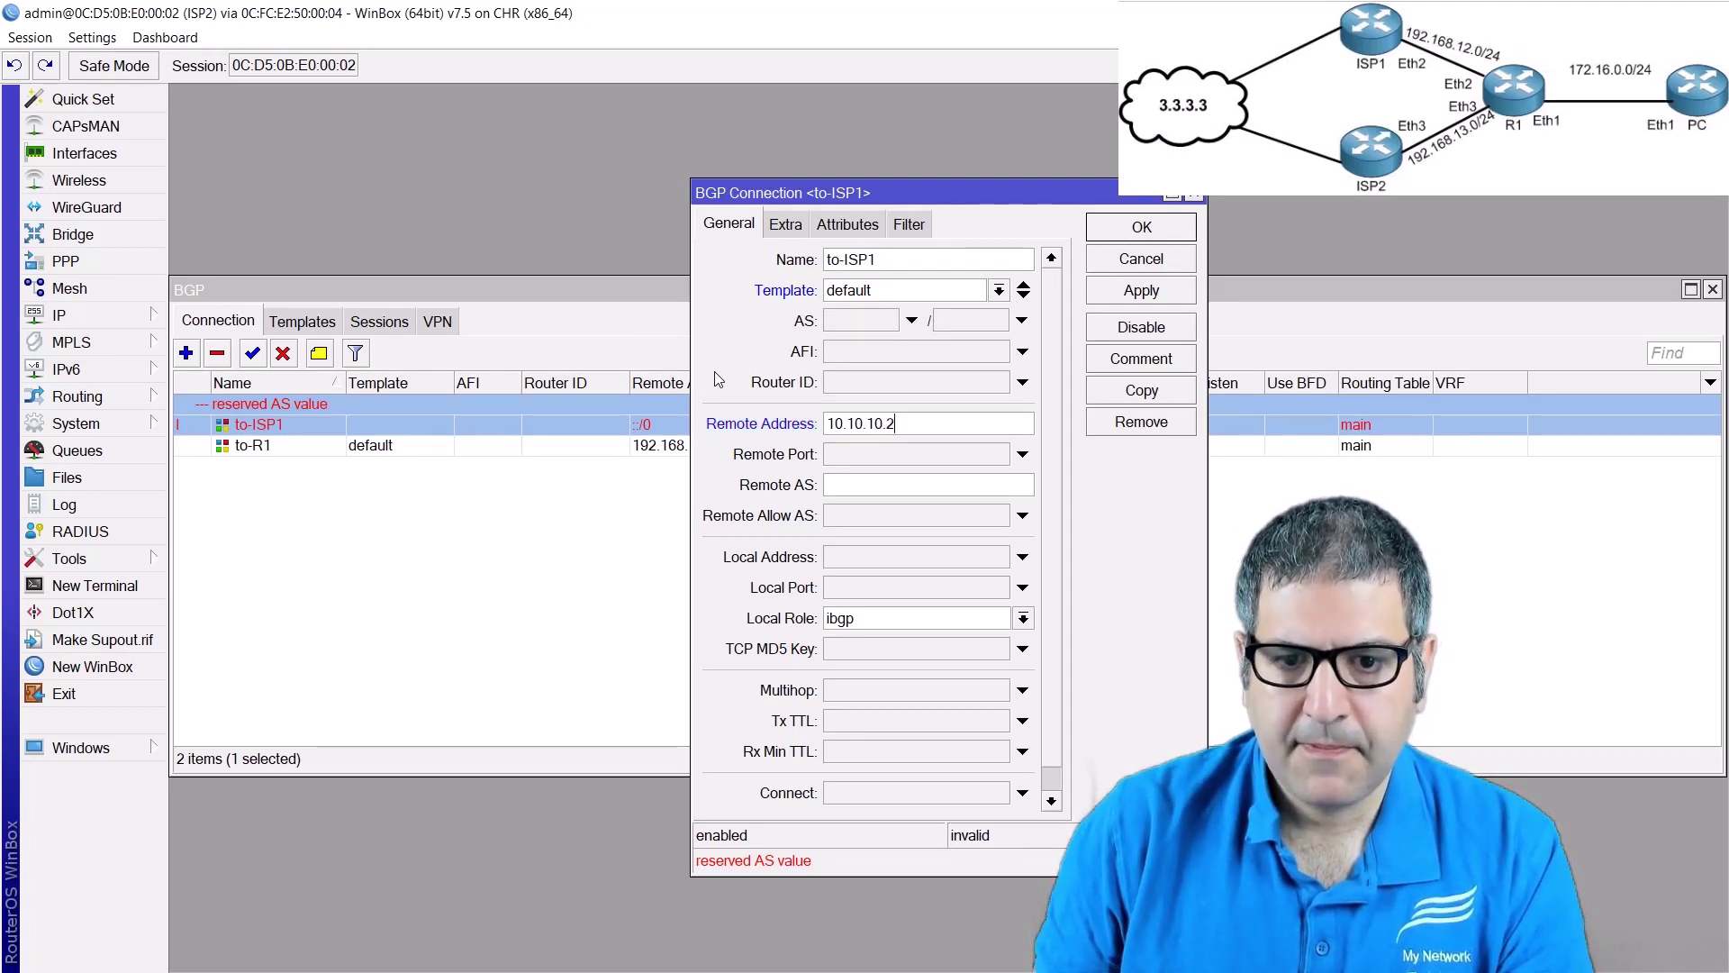
click(850, 479)
text(2)
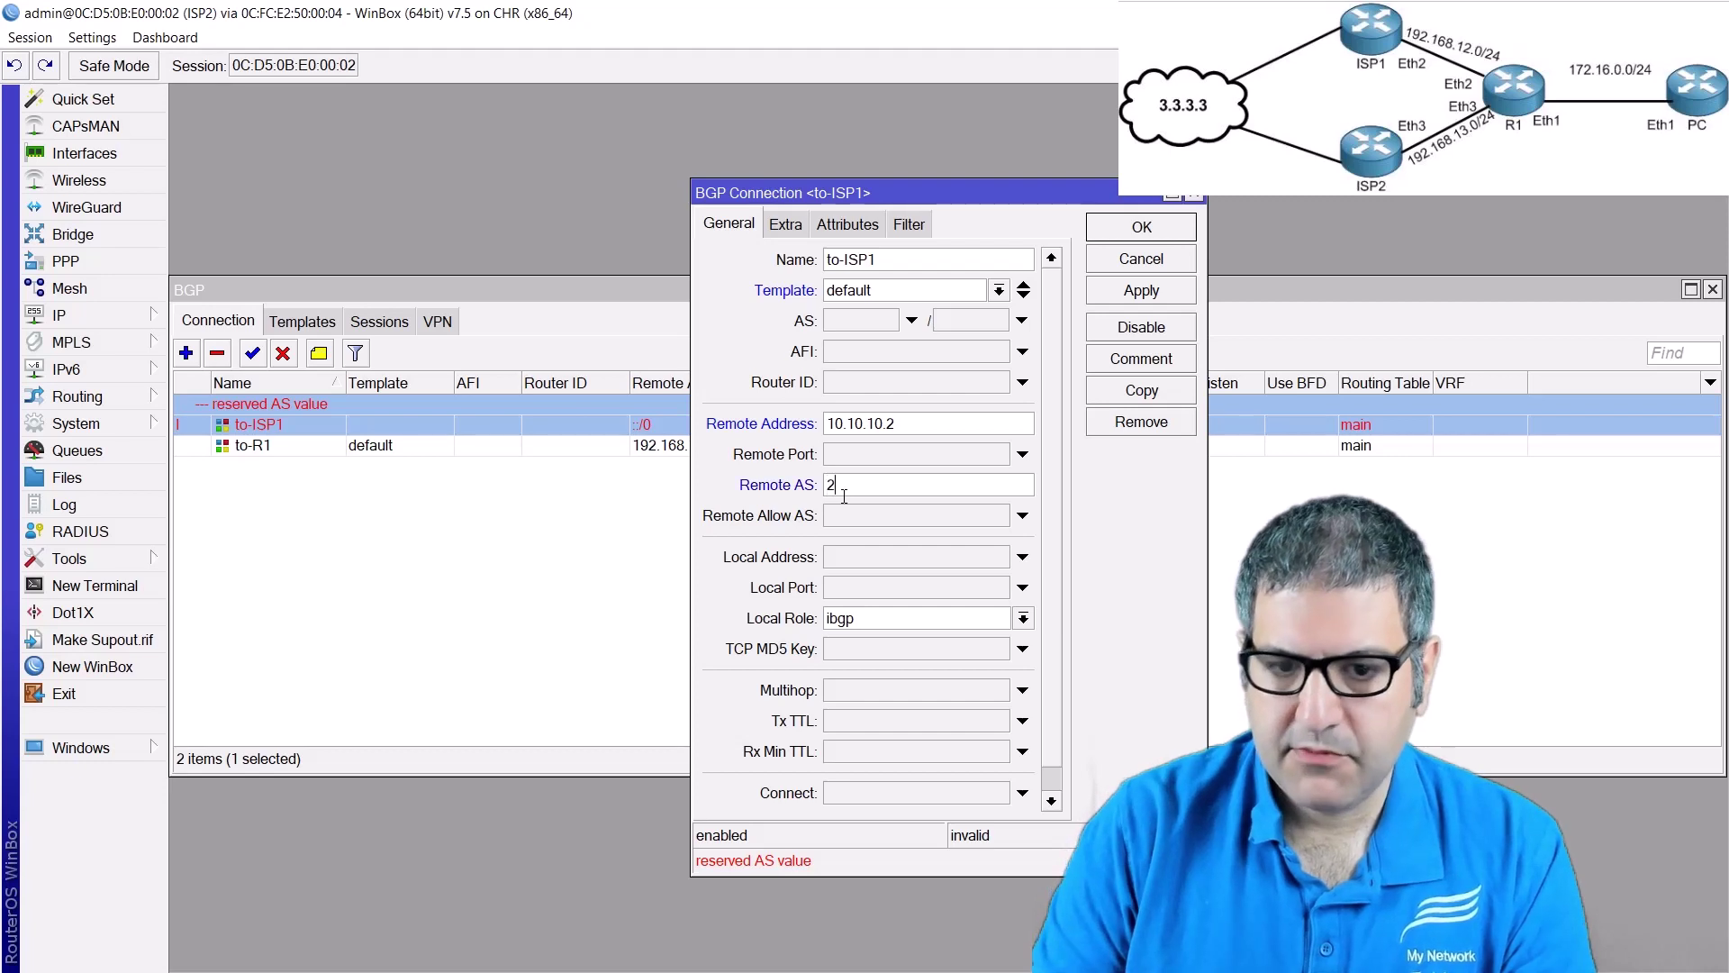
click(857, 621)
click(855, 640)
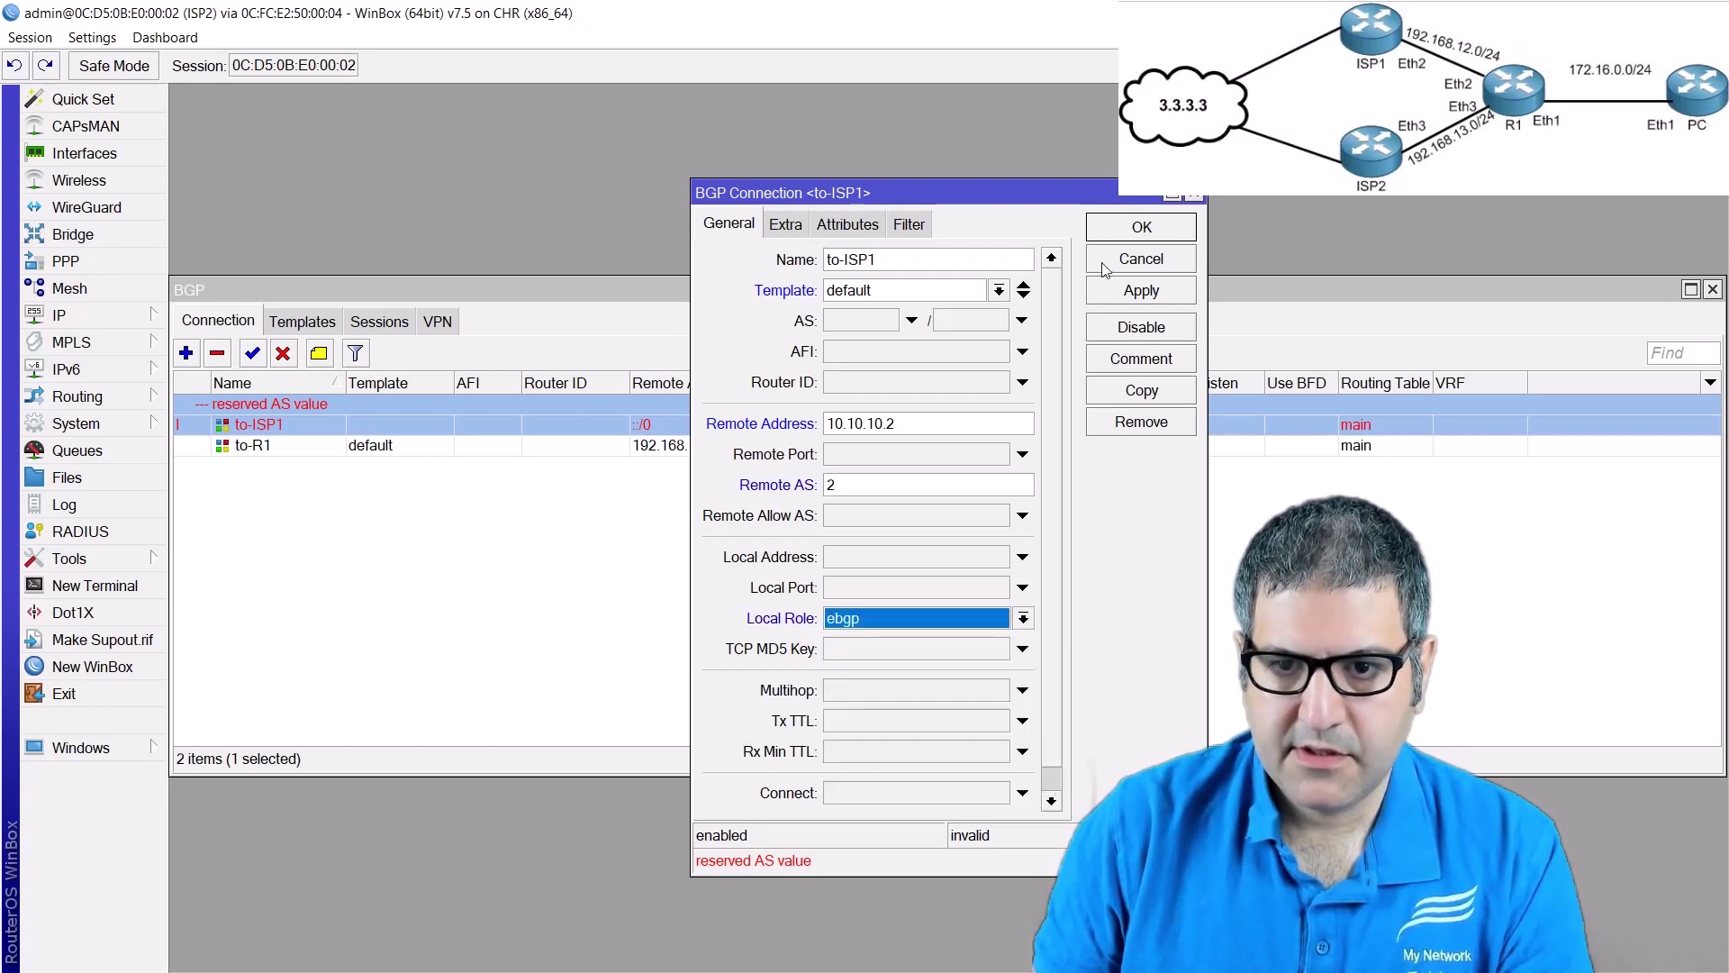
click(1142, 228)
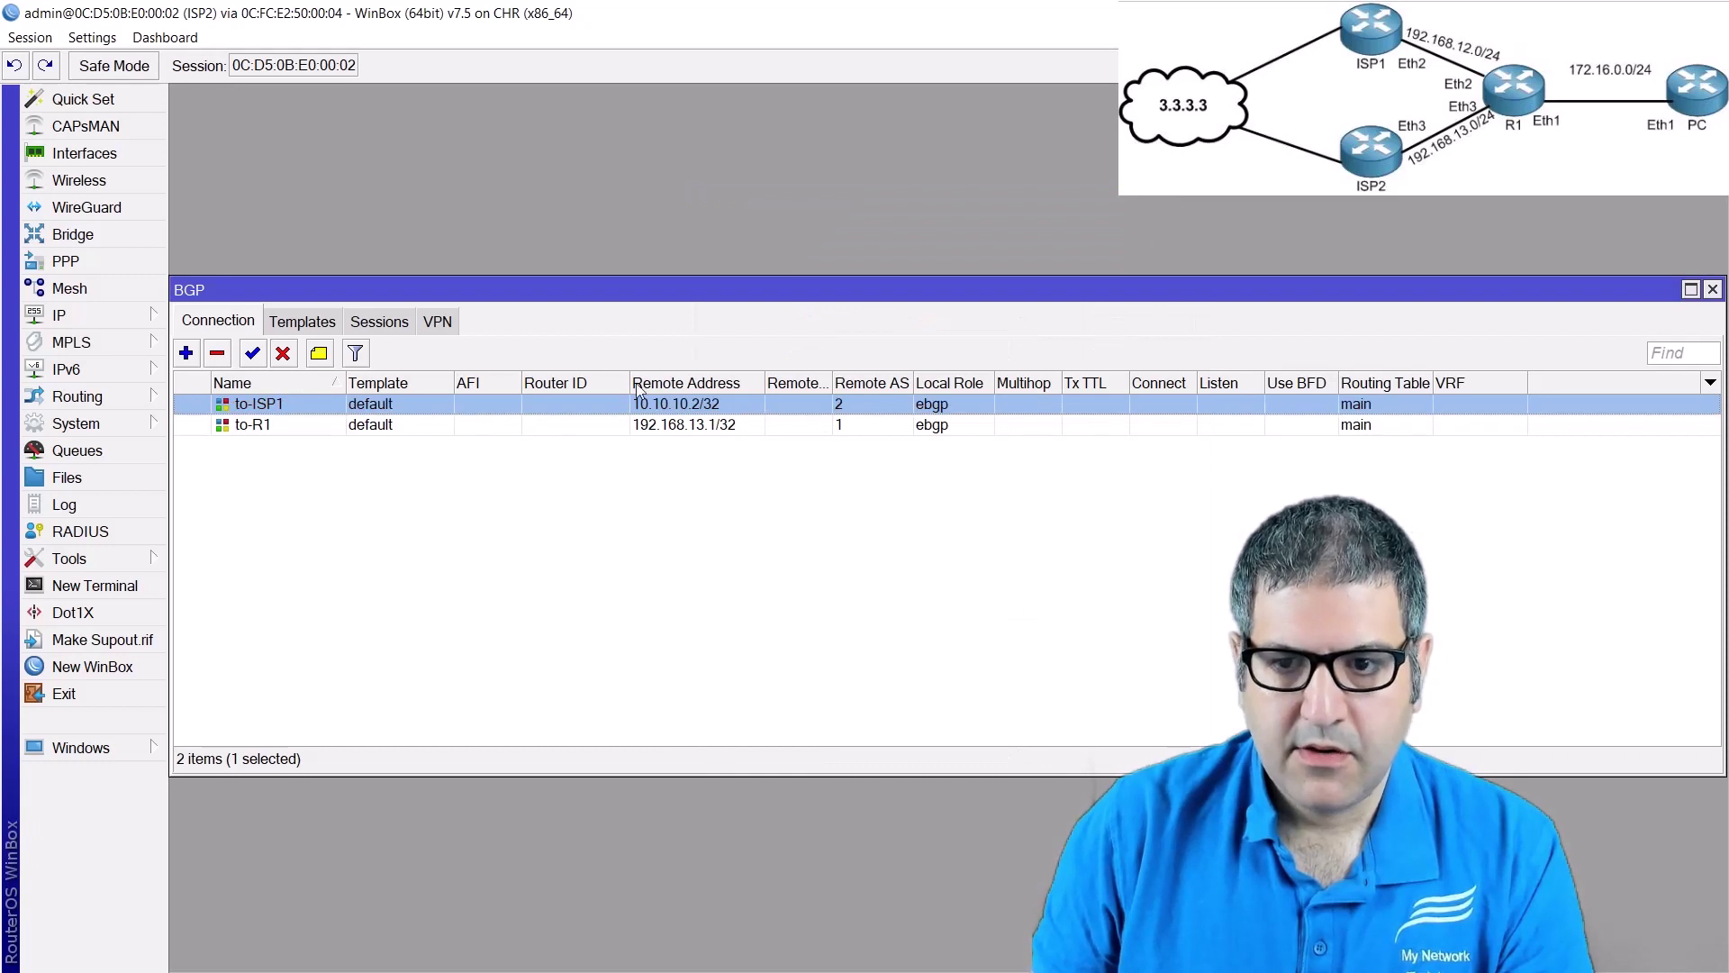
click(382, 324)
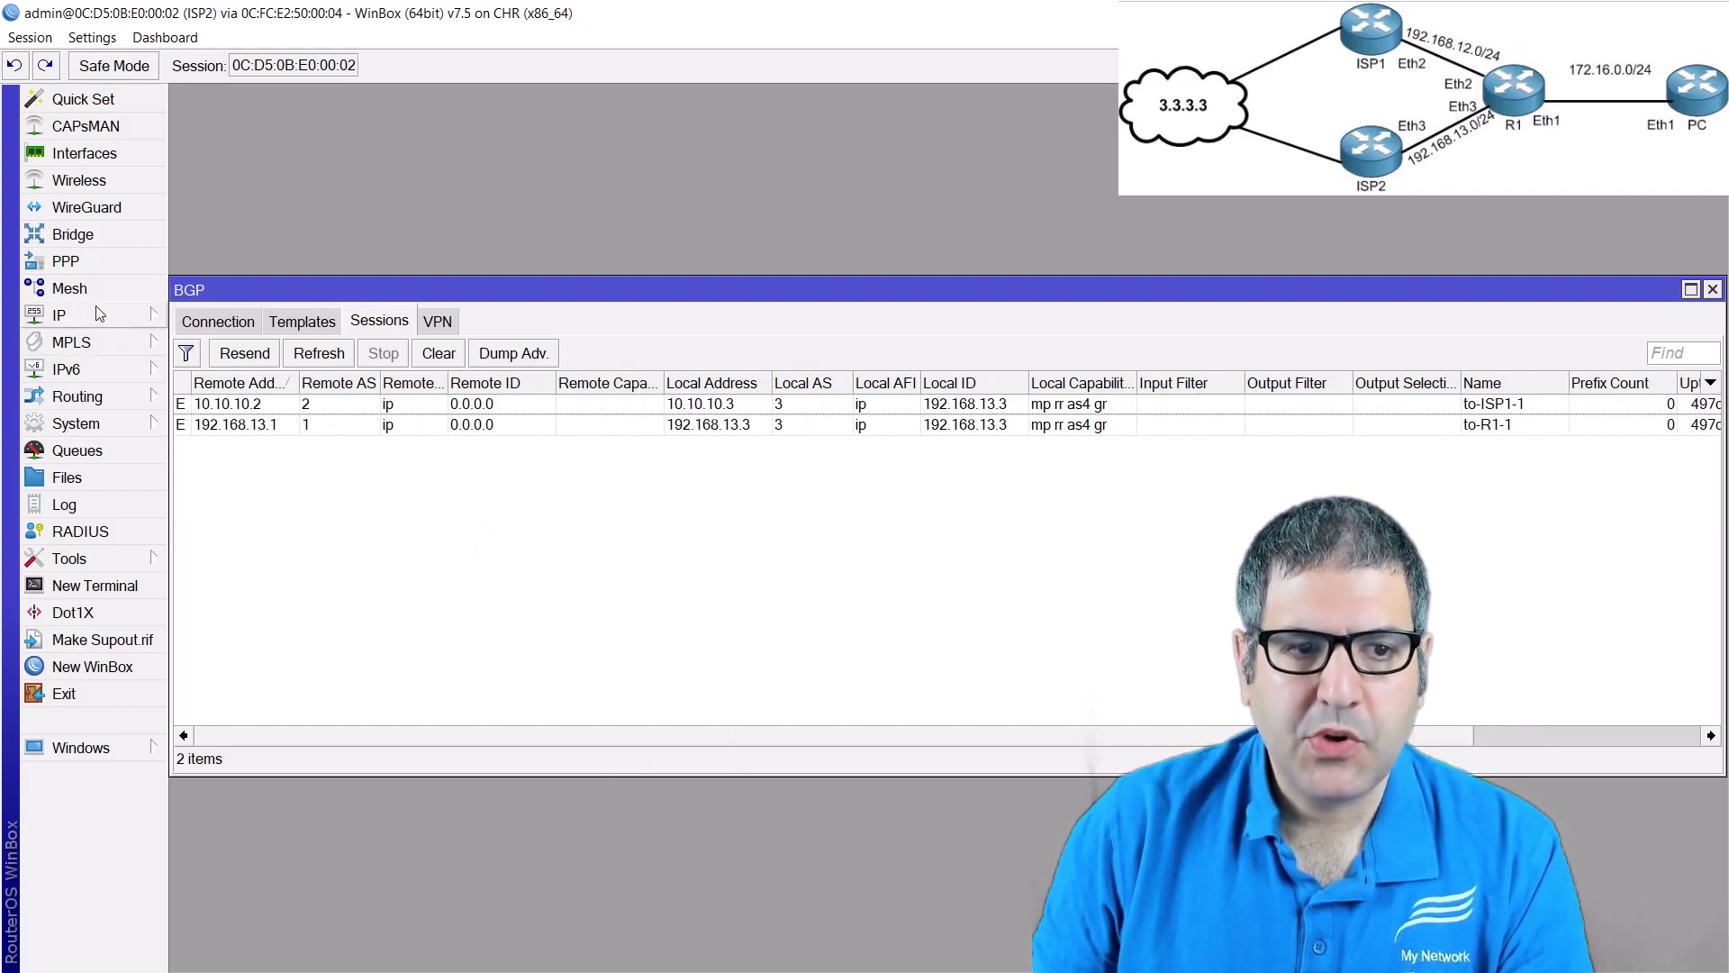
click(123, 317)
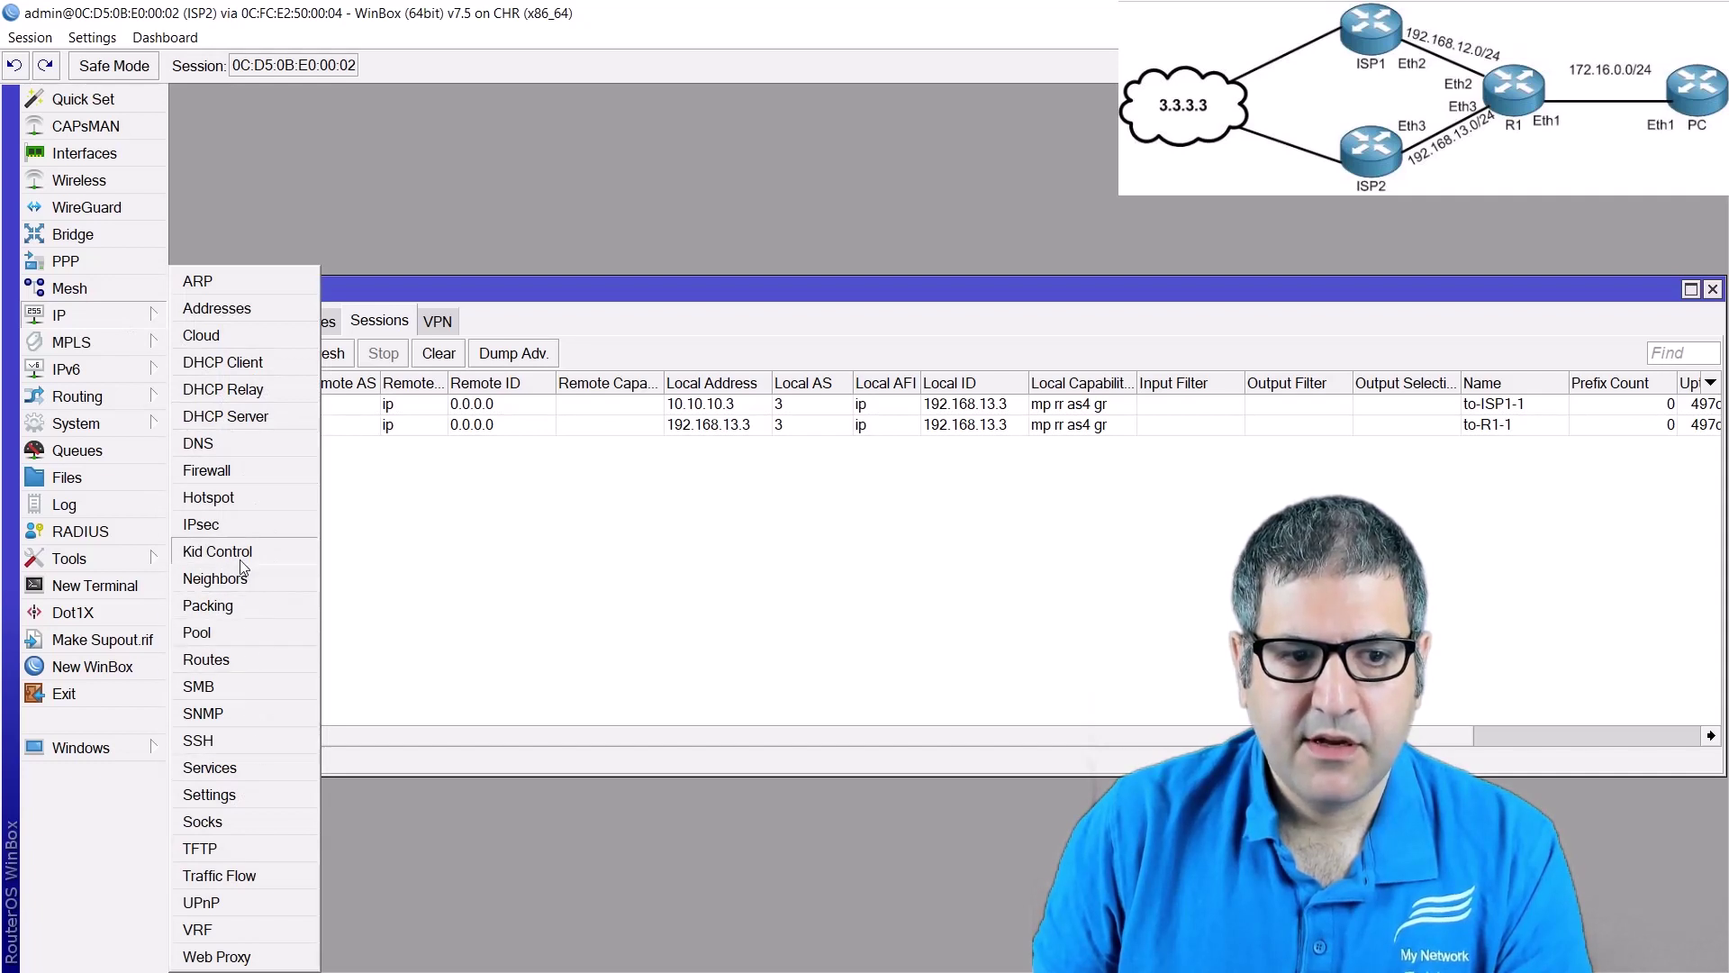
- In IP > Firewall Address Lists, add '3.3.3.0 network' with address 3.3.3.0/24
click(215, 477)
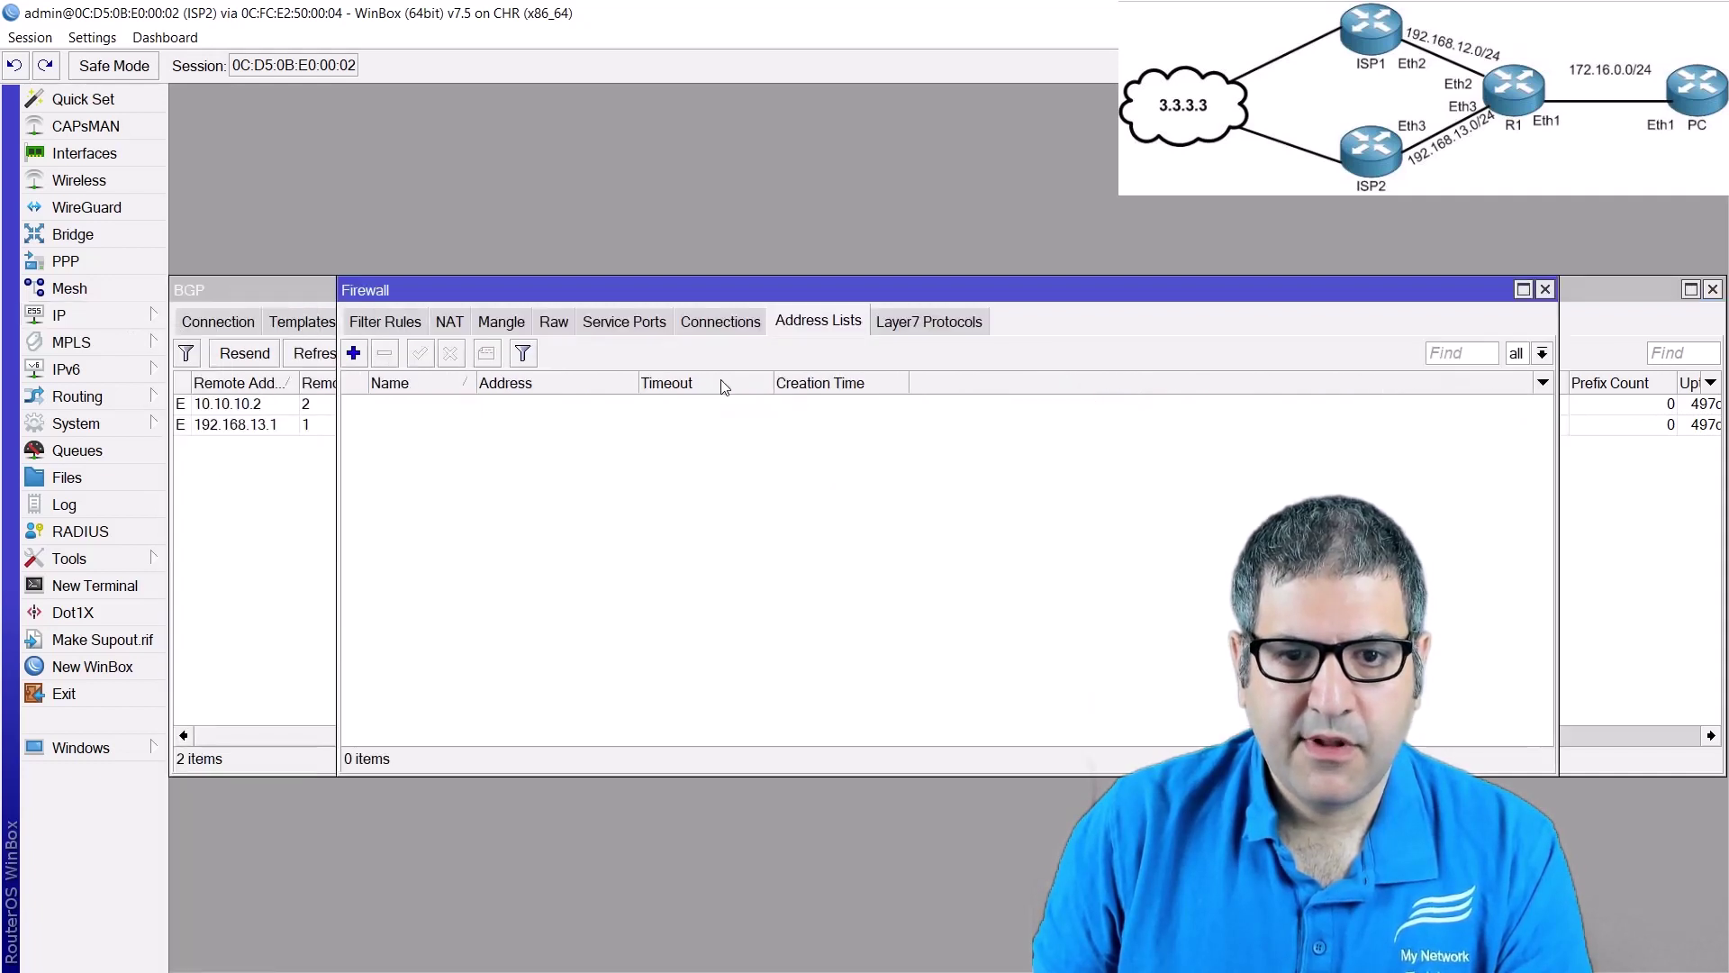
click(353, 353)
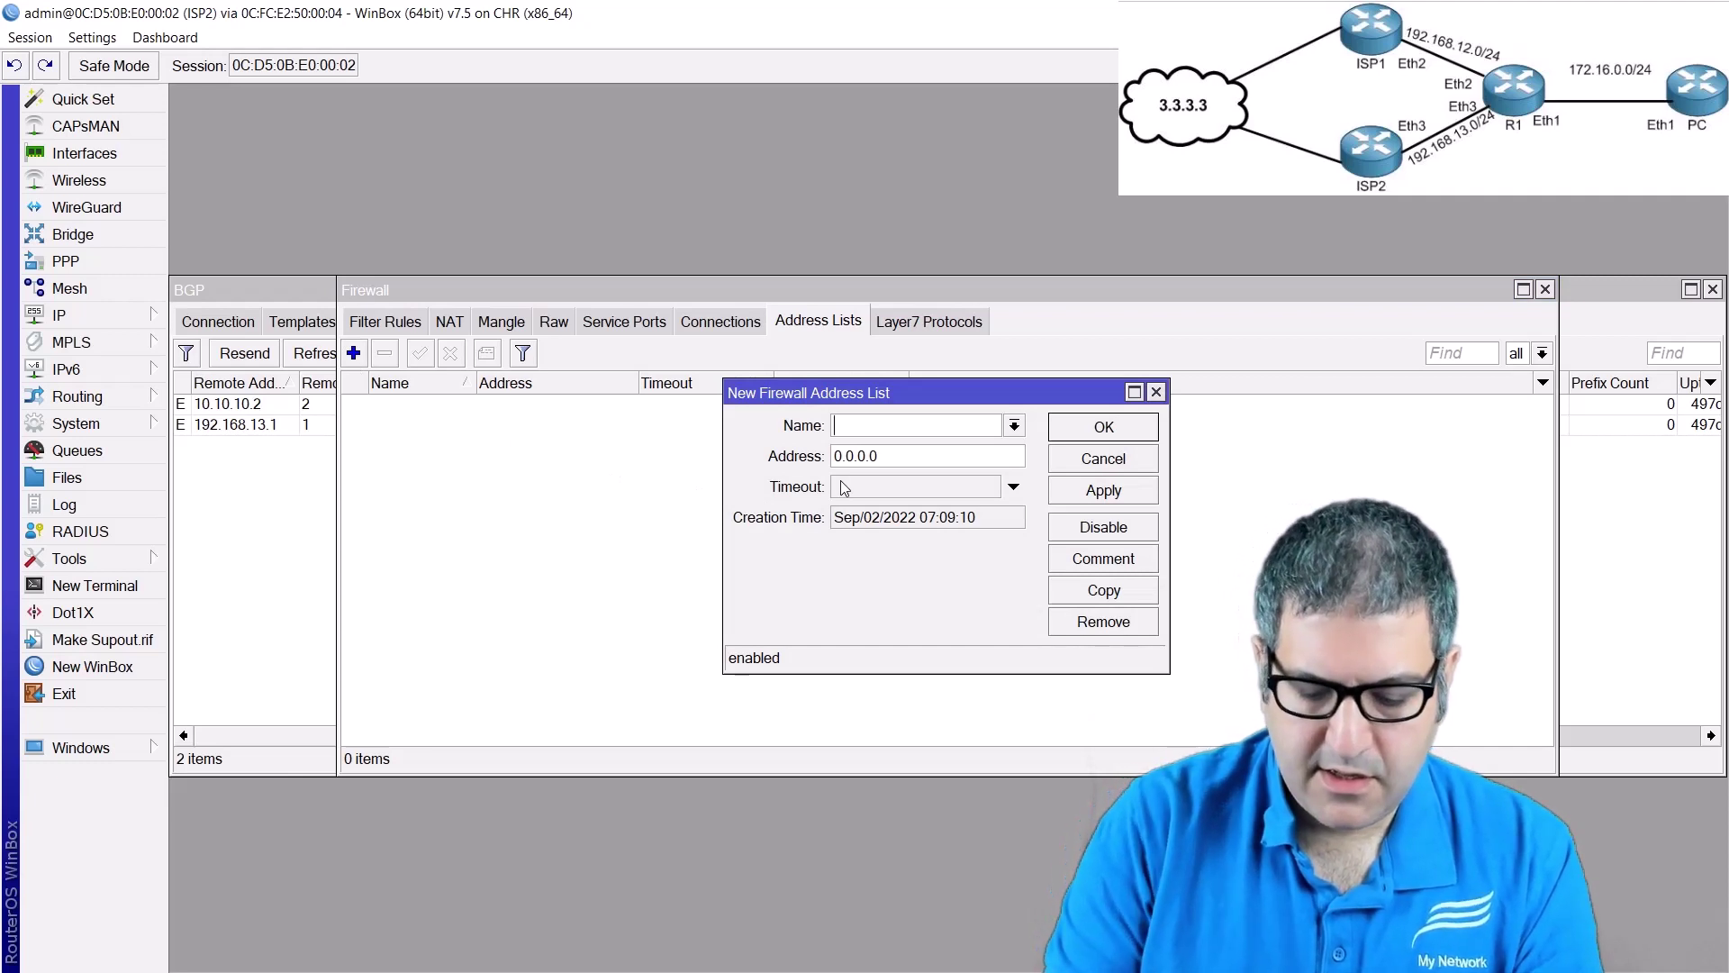
text(3.)
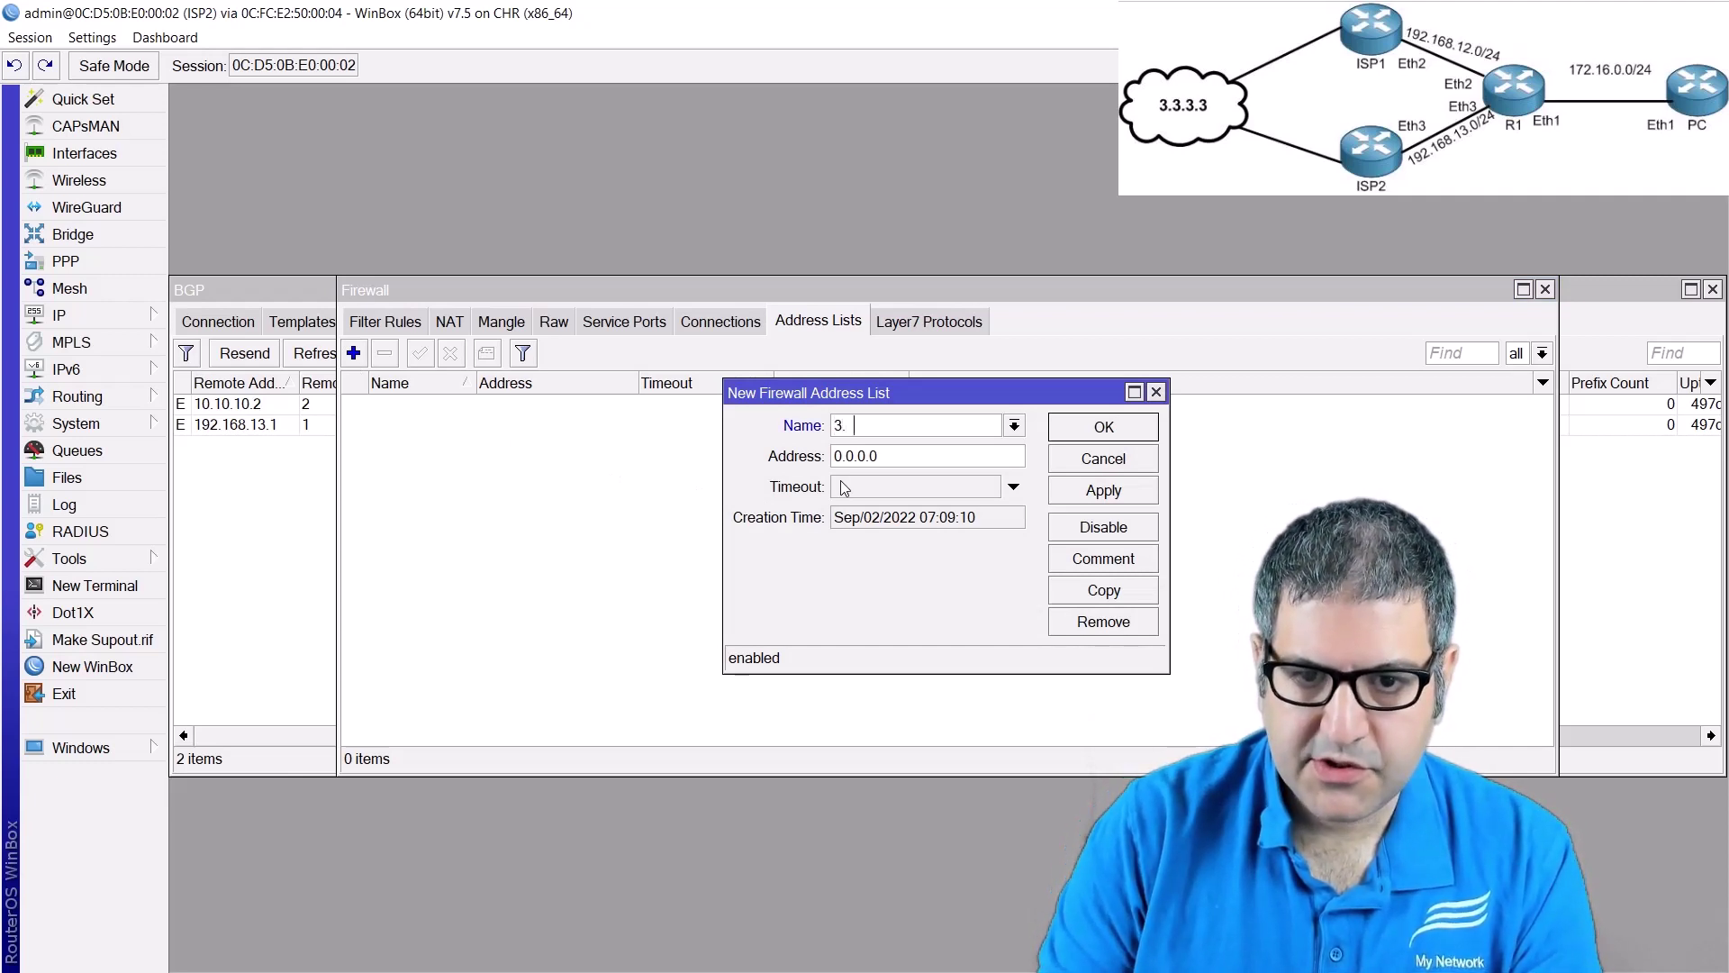
text(3.)
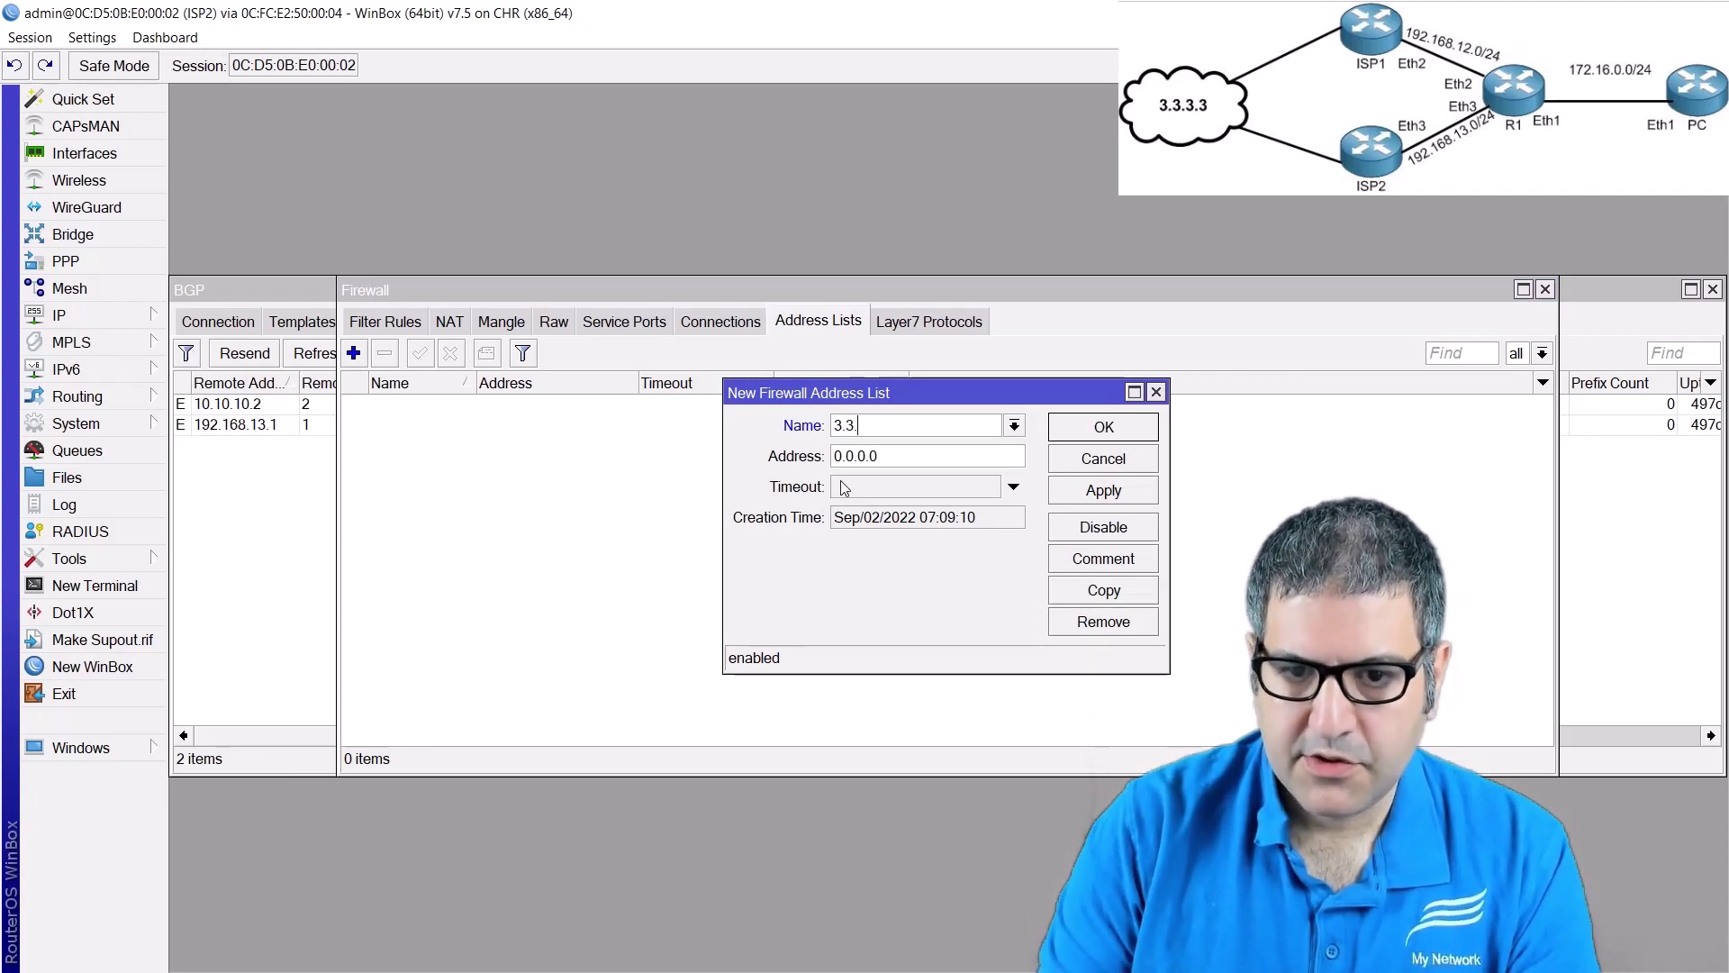
text(3.0 netwo)
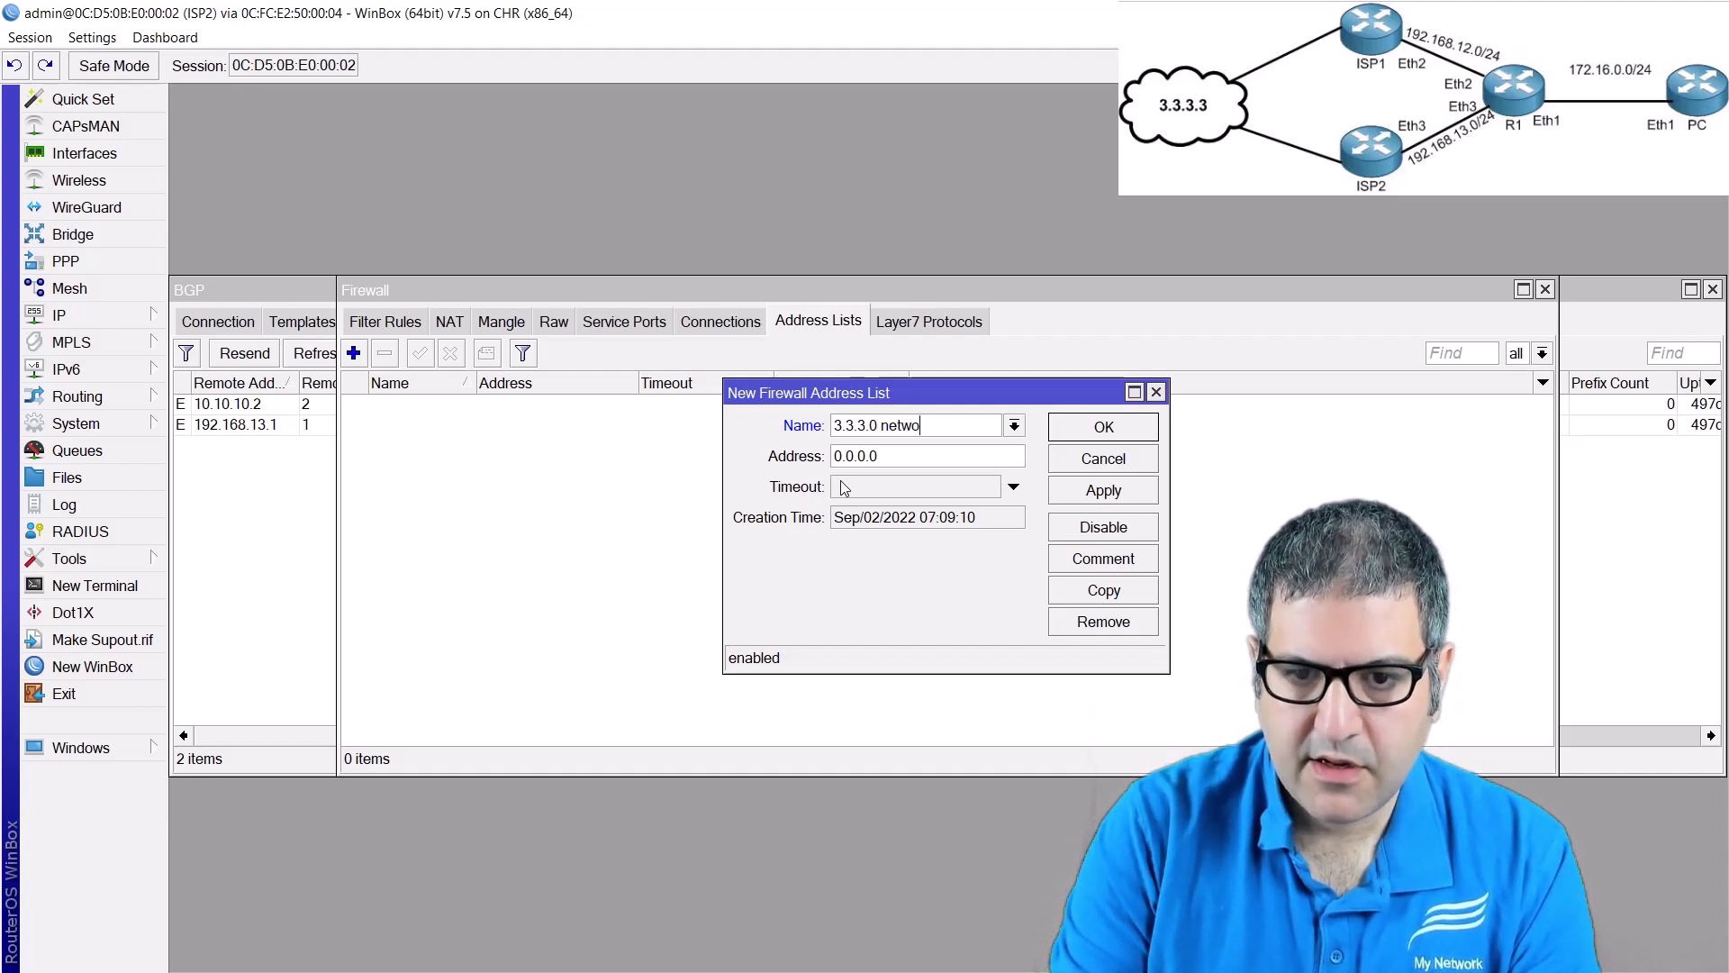
text(rk)
key(Tab)
text(3.3.3.)
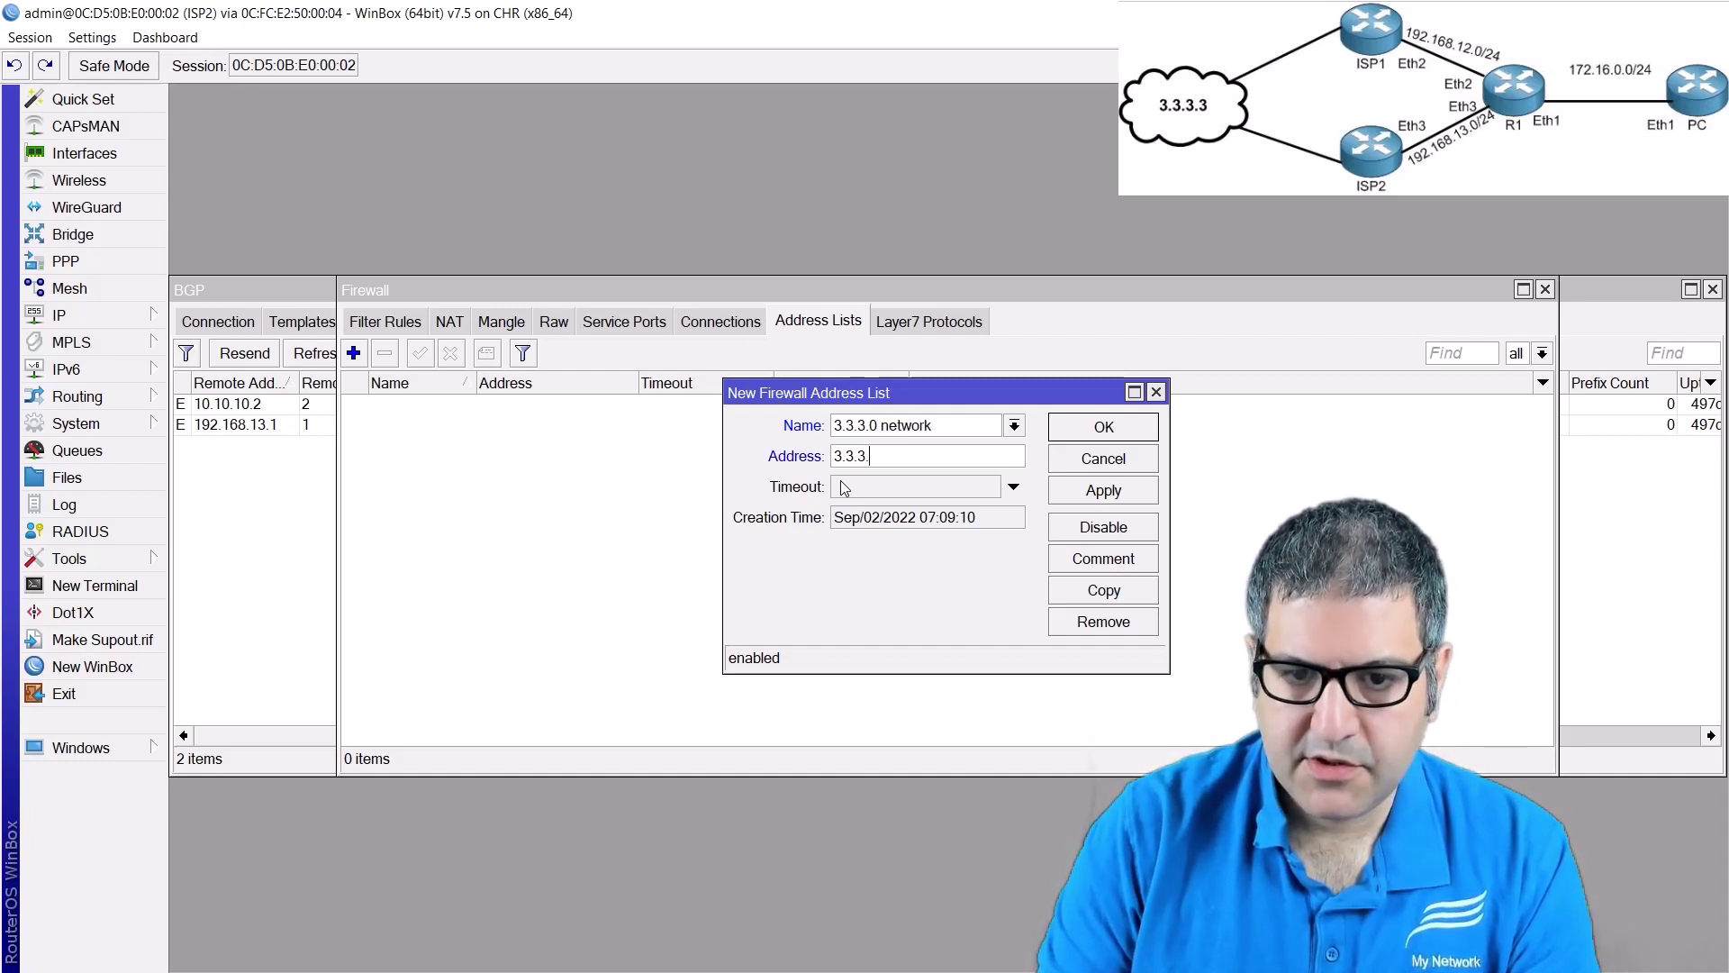
text(0/24)
key(Return)
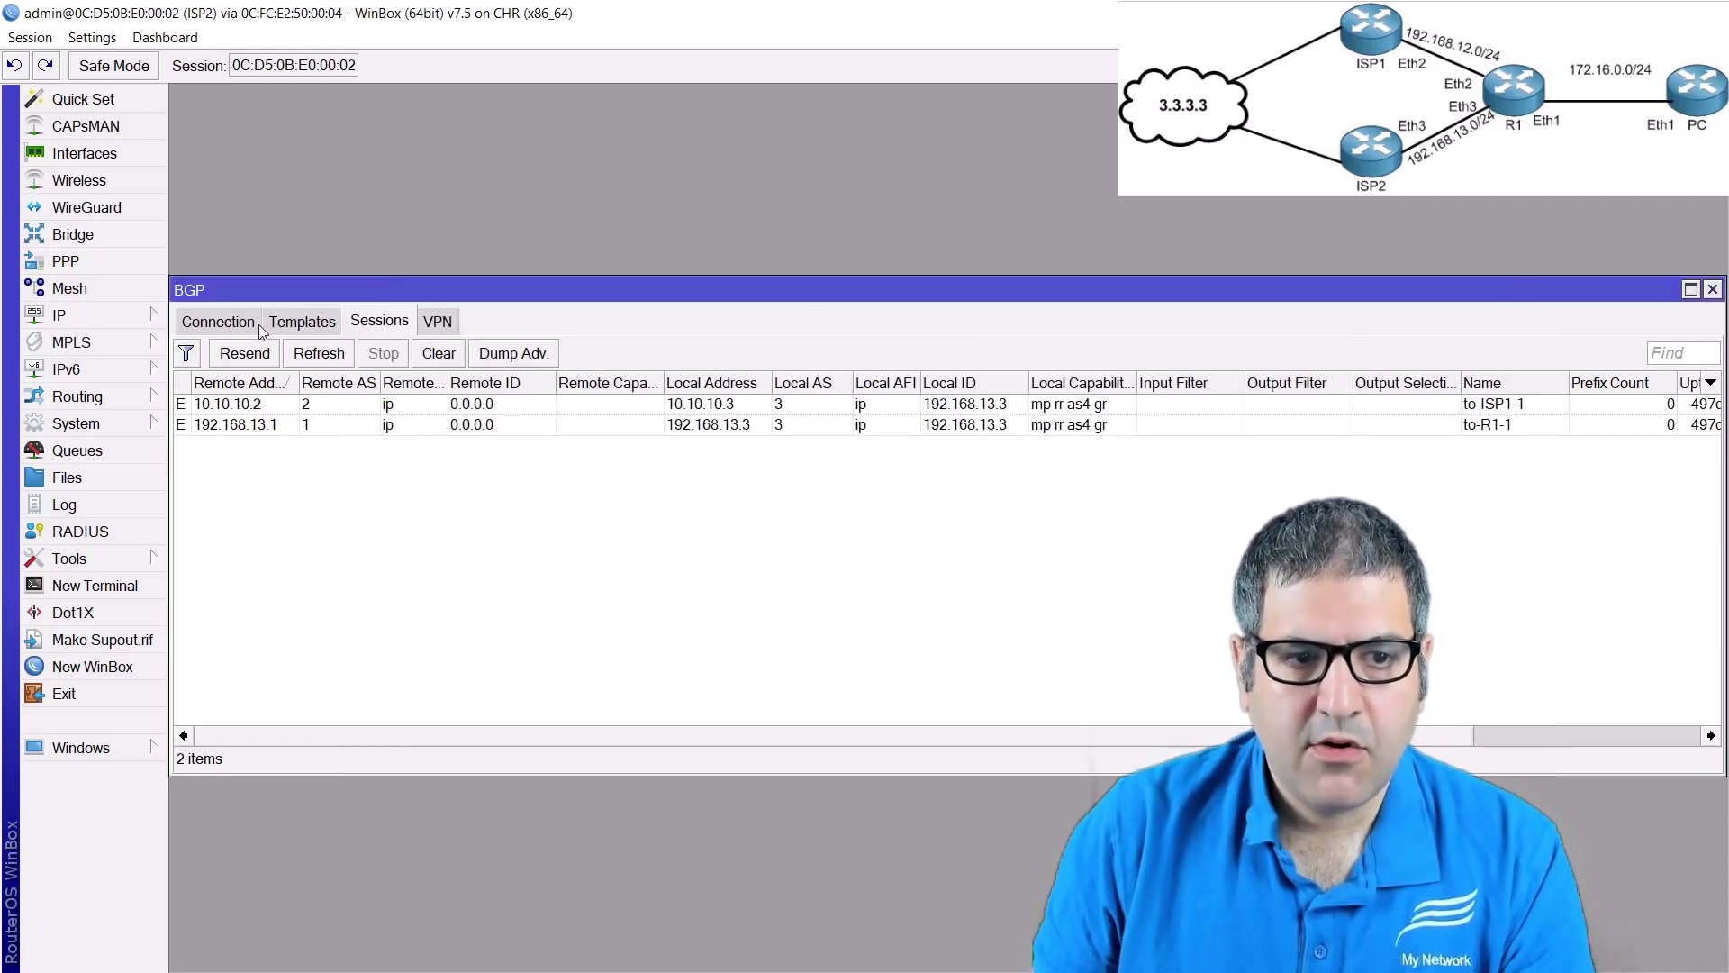
- Set the to-ISP1 connection's Output Network to the '3.3.3.0 network' list
click(218, 321)
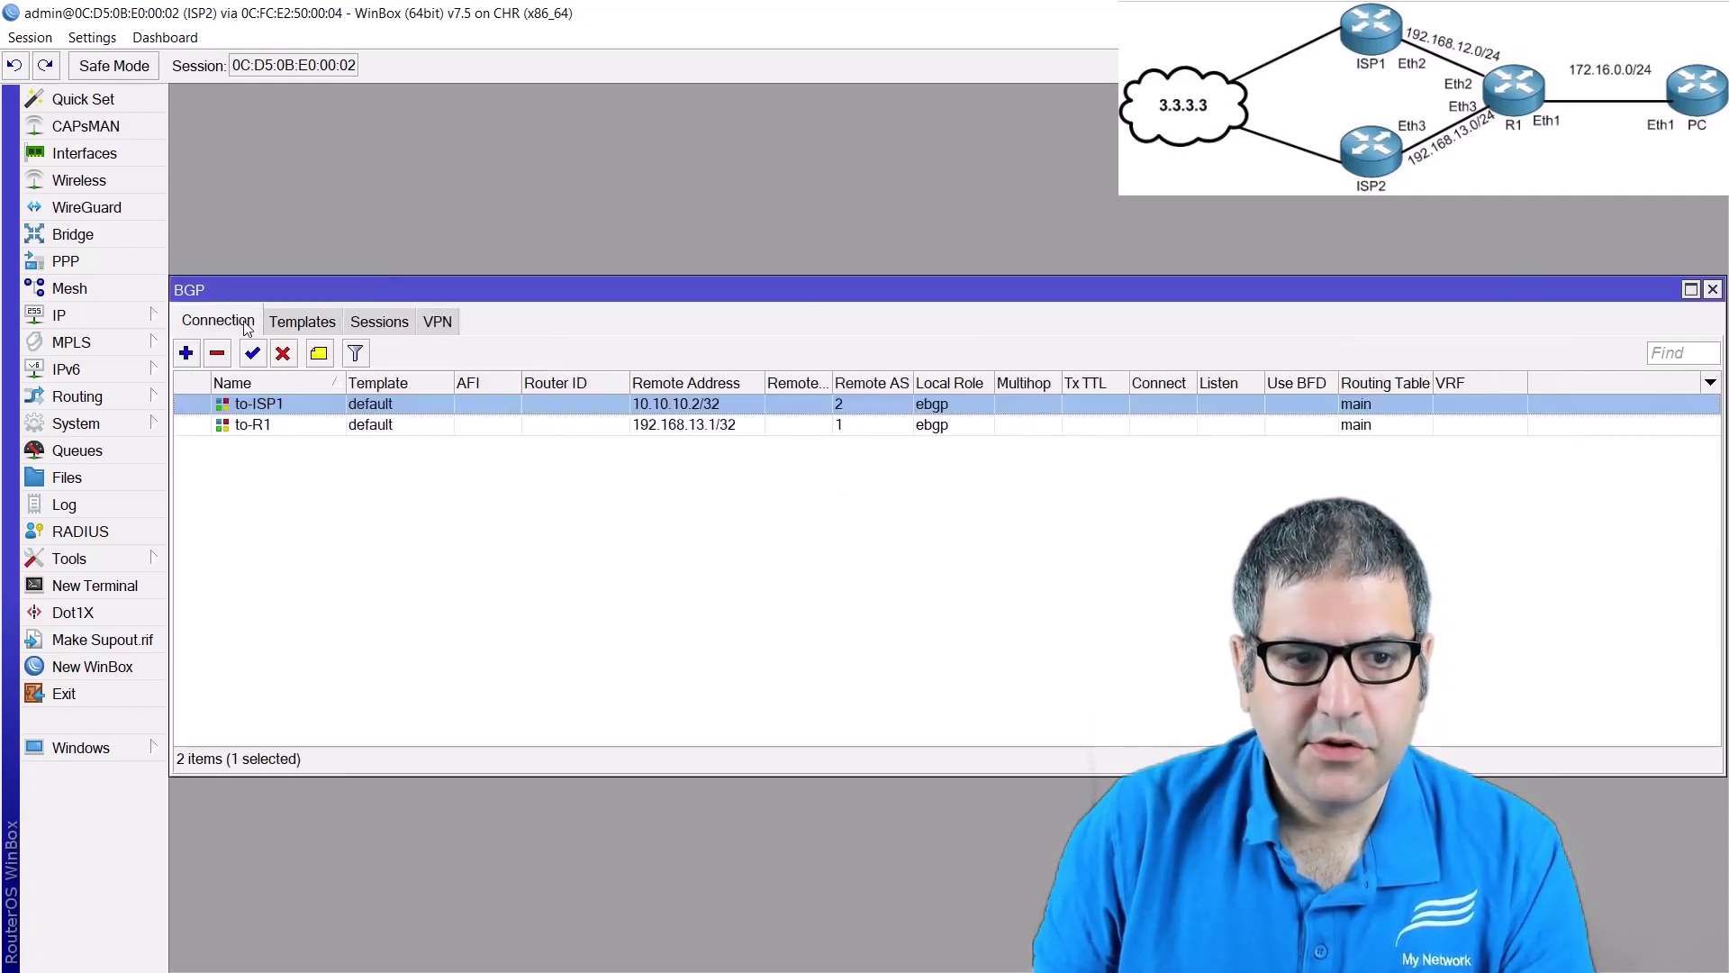
double_click(268, 407)
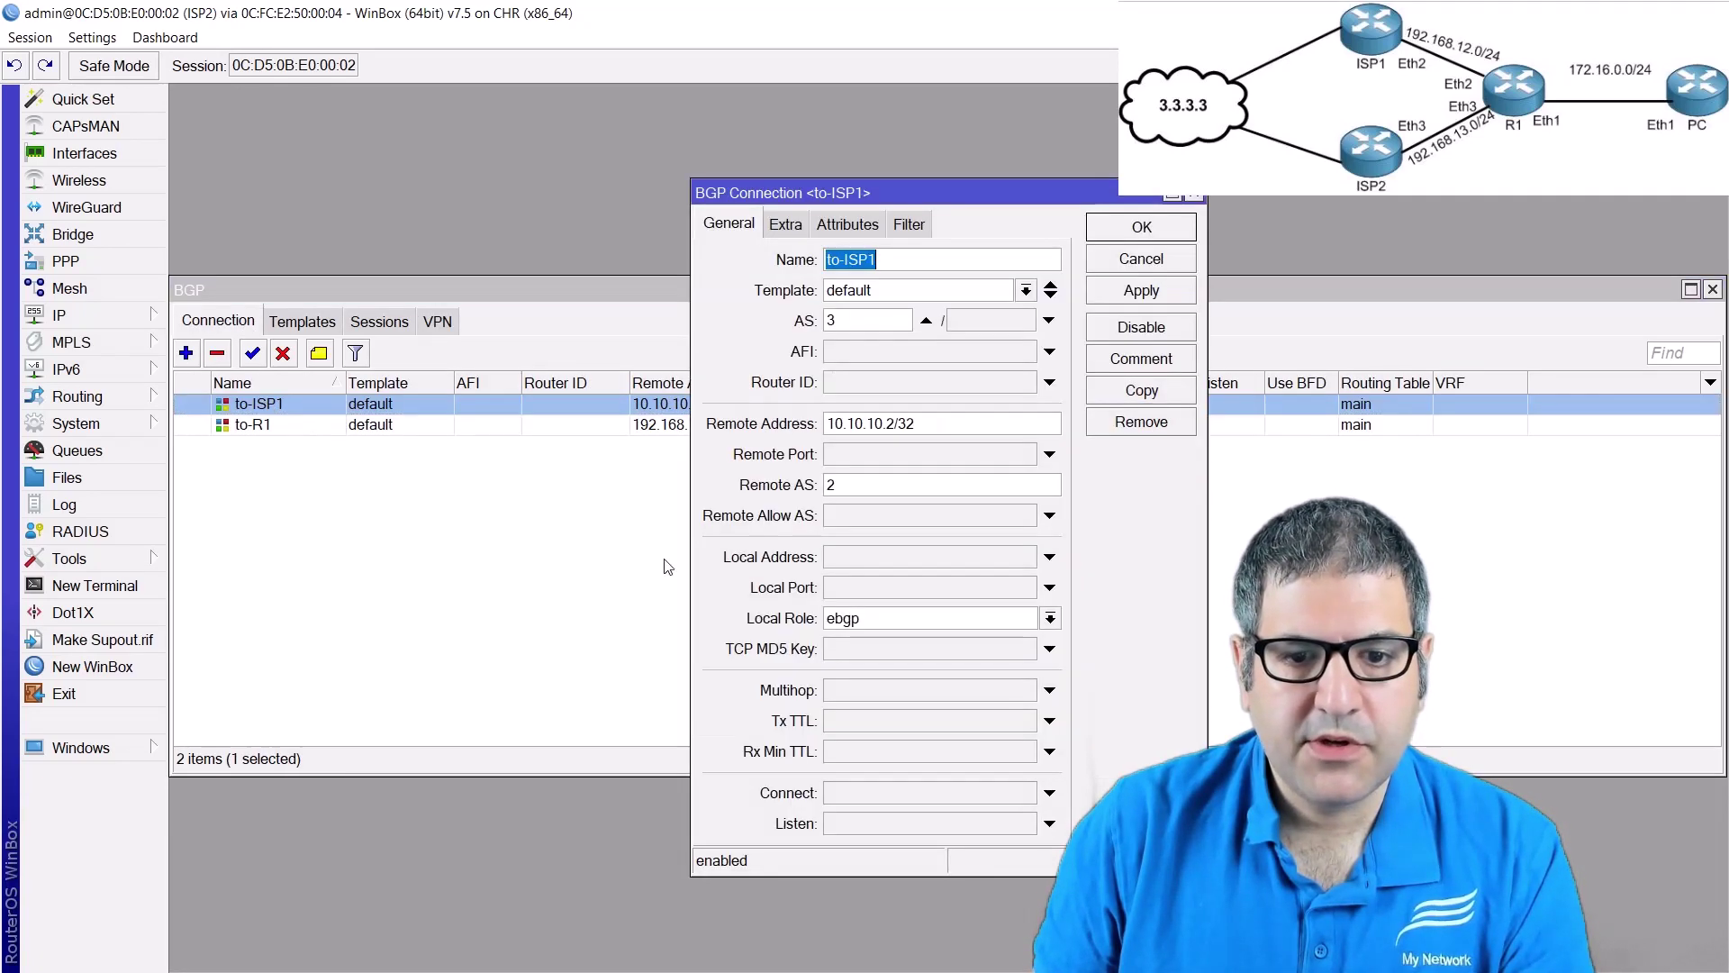
click(910, 229)
click(941, 518)
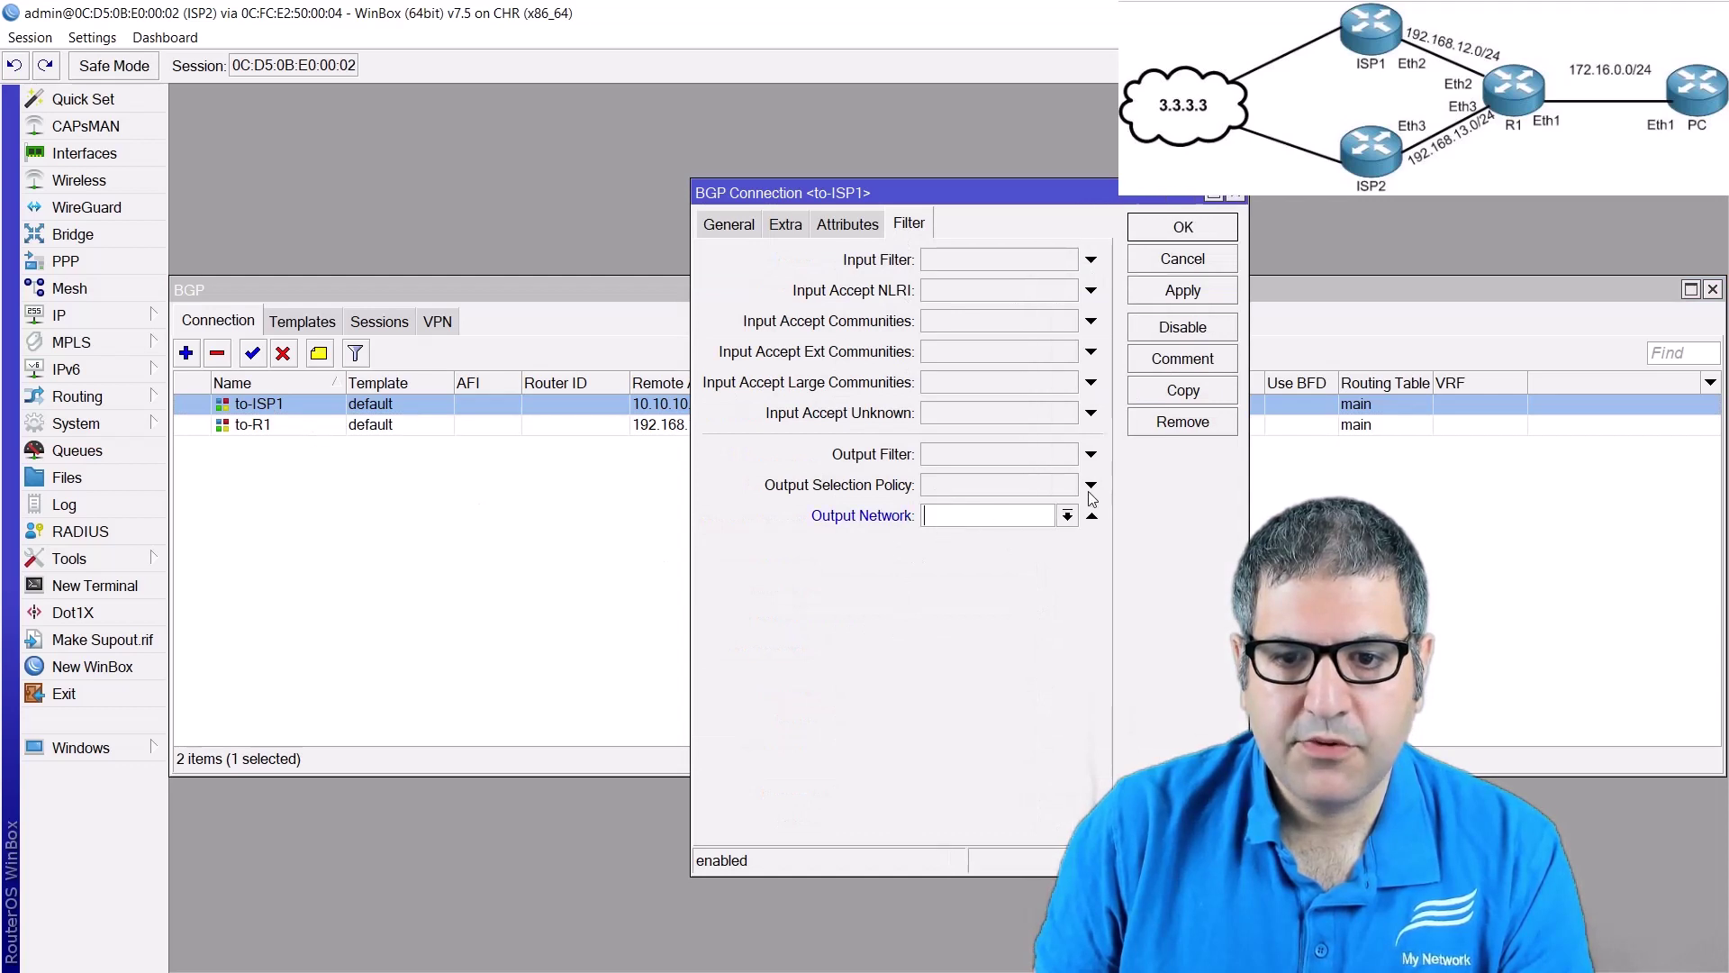
click(1067, 515)
click(986, 533)
click(1183, 227)
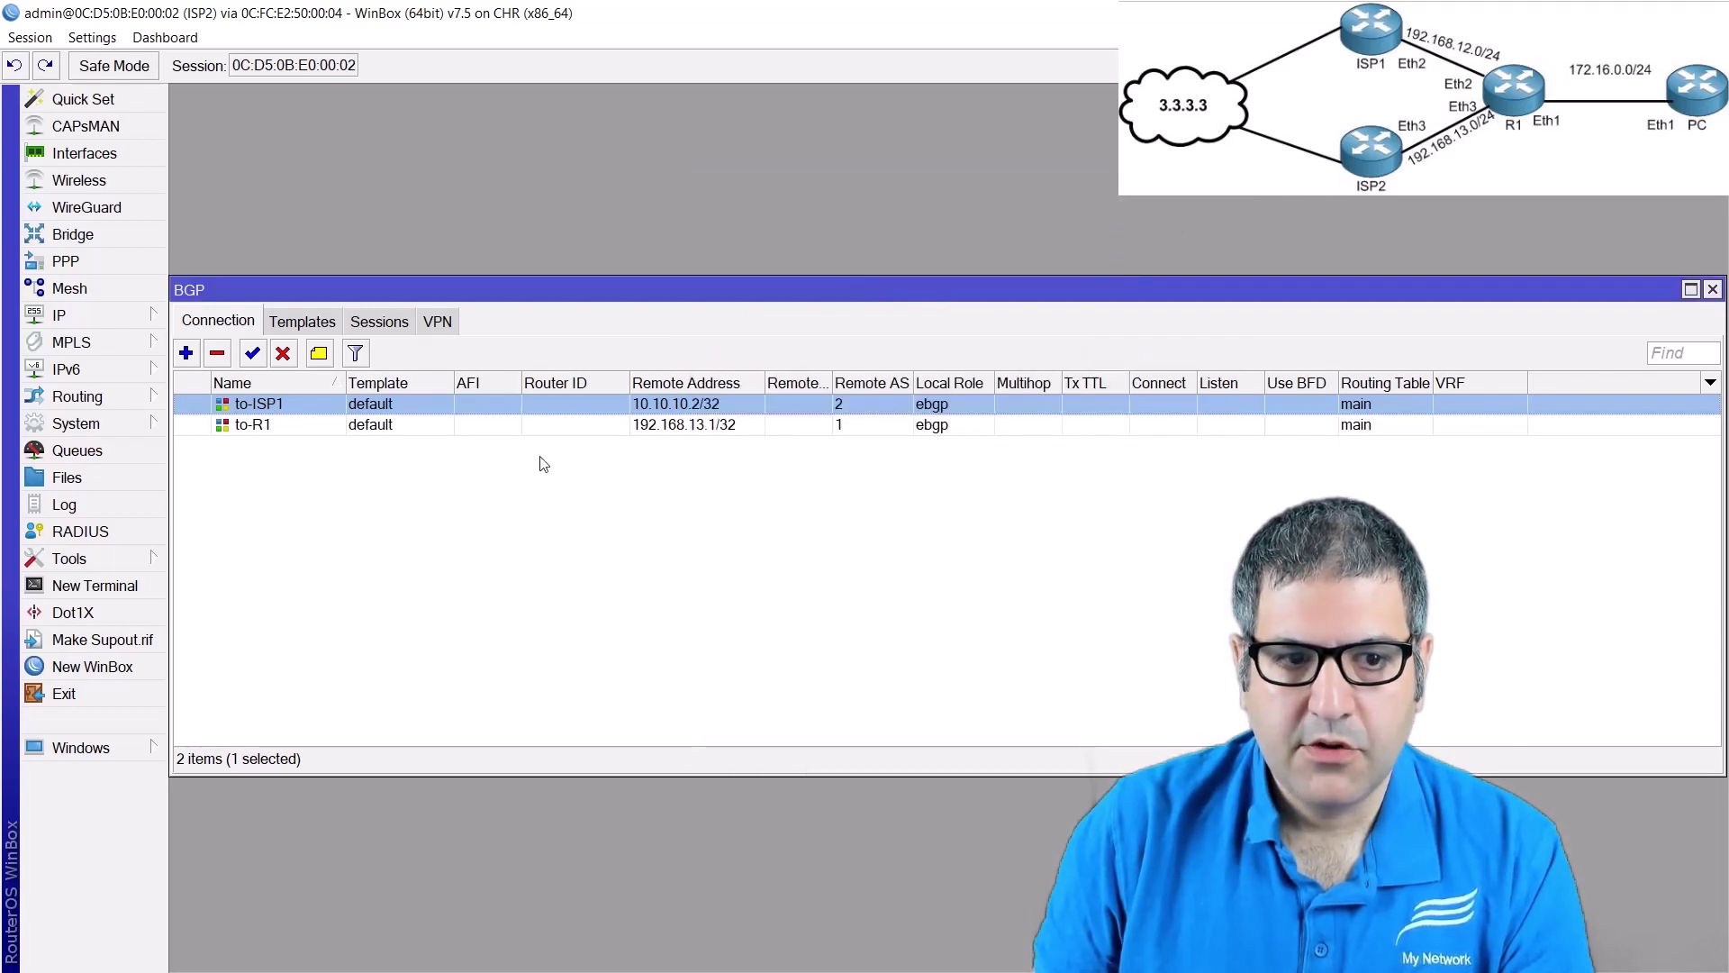
- Set the to-R1 connection's Output Network to the '3.3.3.0 network' list too
double_click(354, 432)
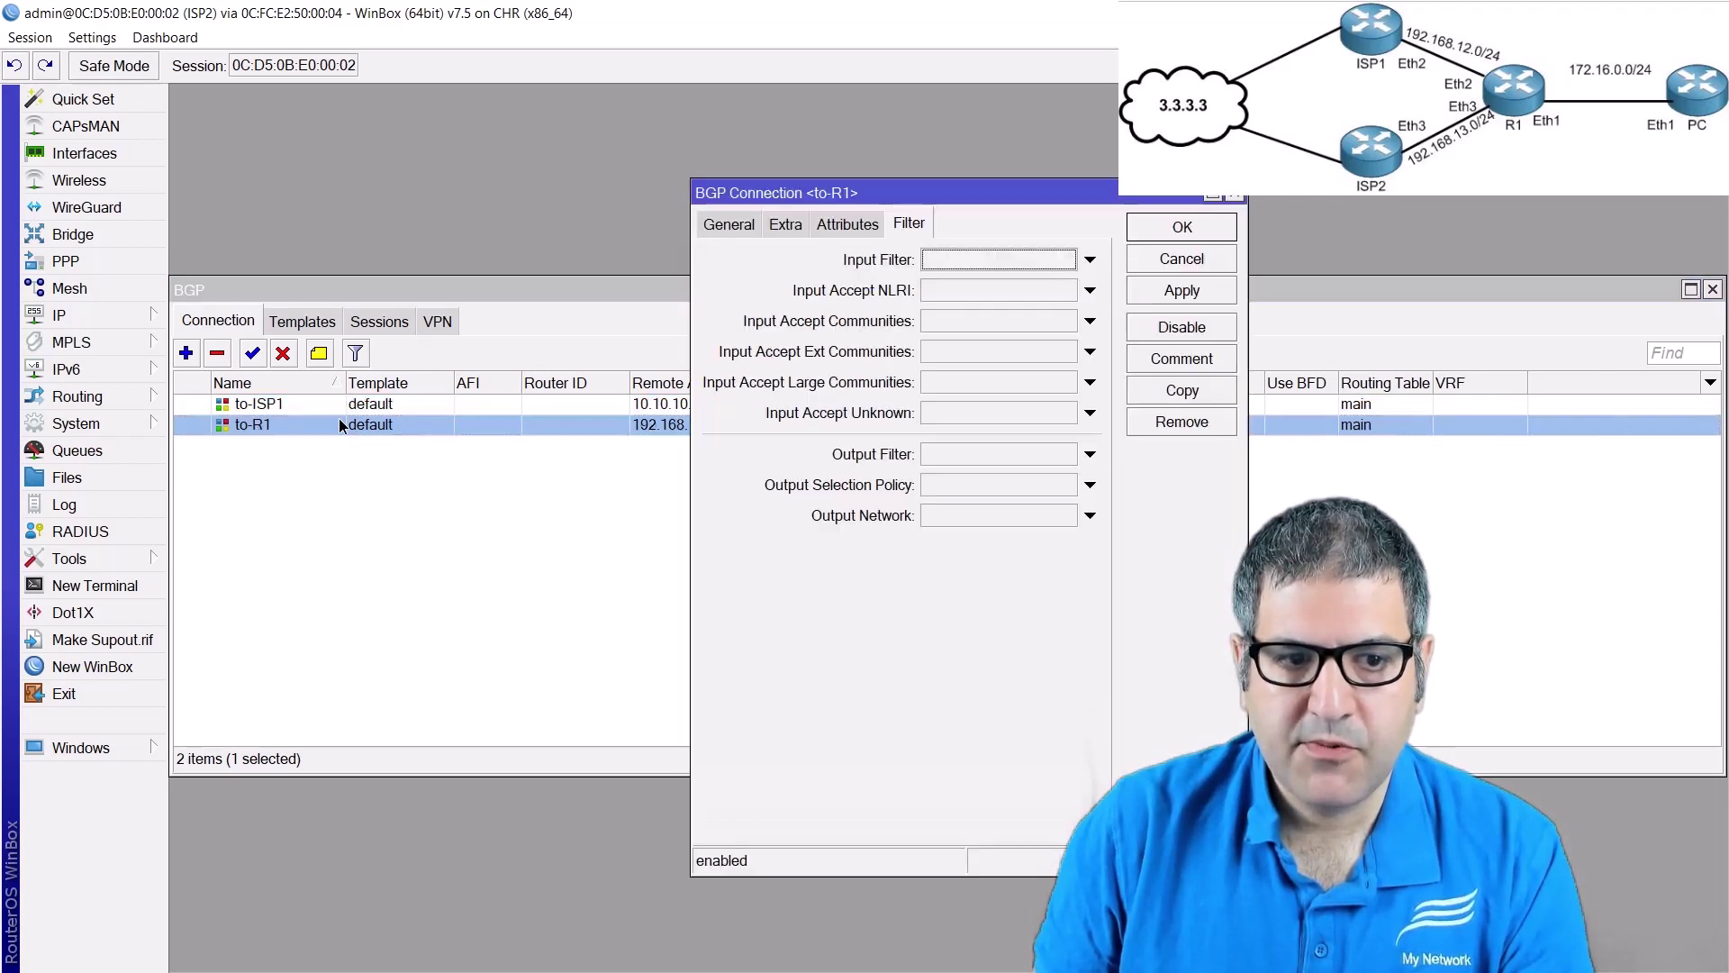
click(1016, 517)
click(1067, 515)
click(1032, 534)
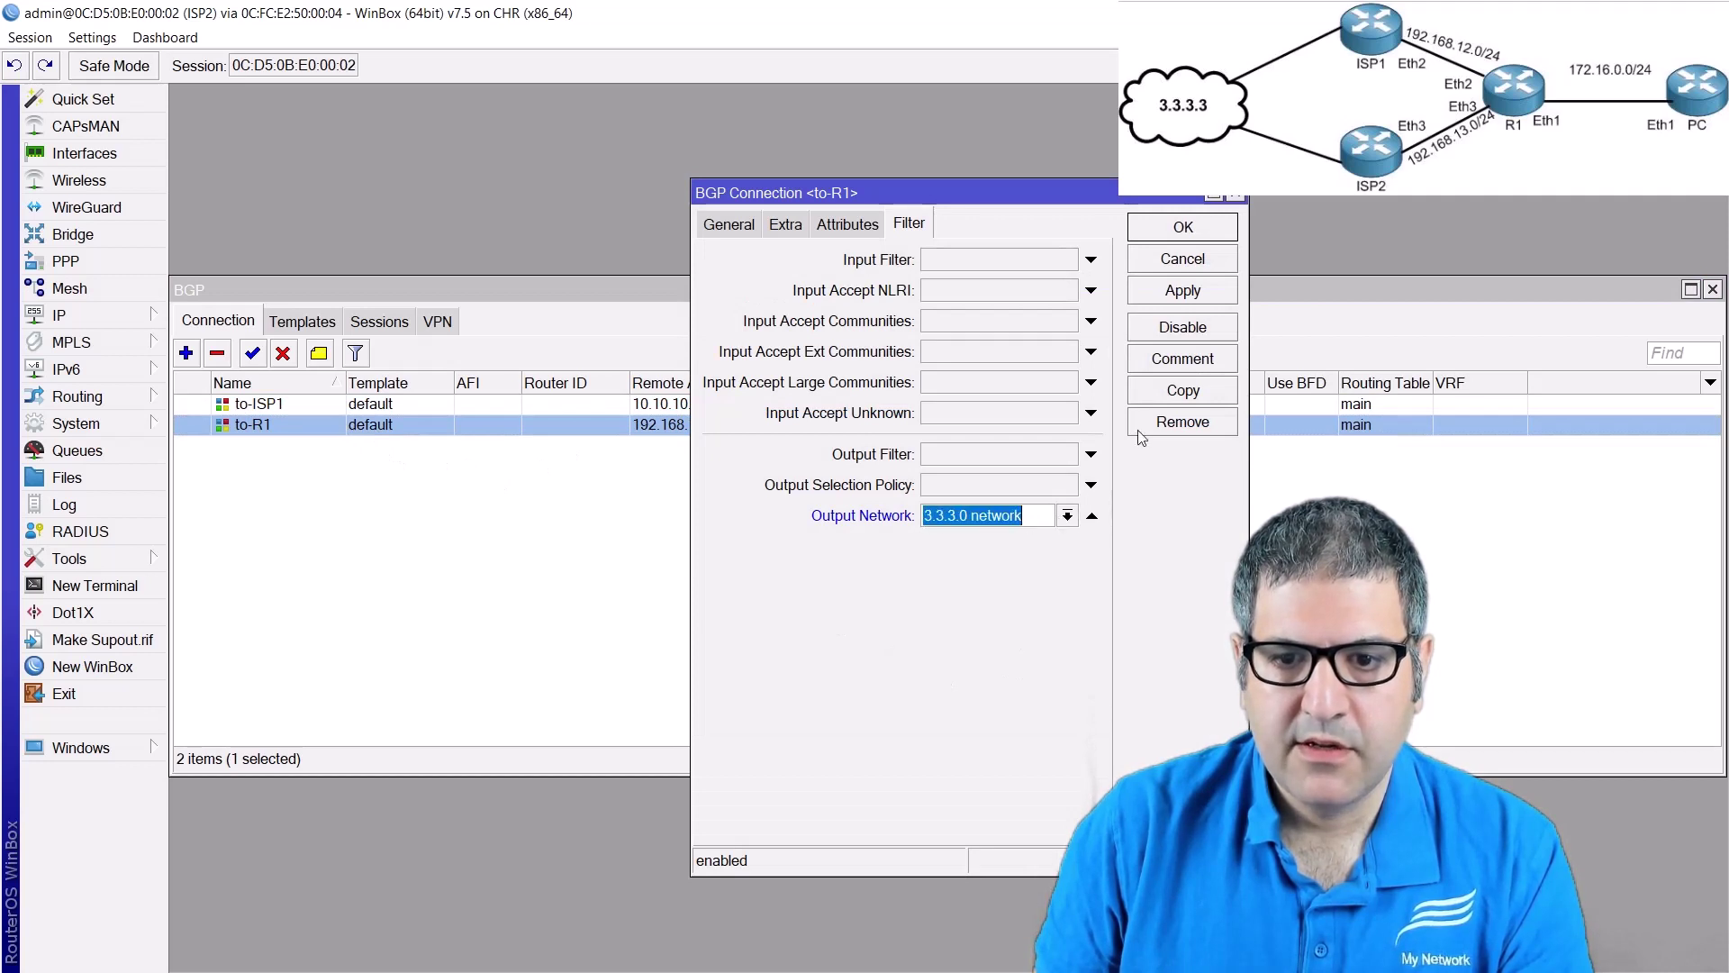
click(1183, 228)
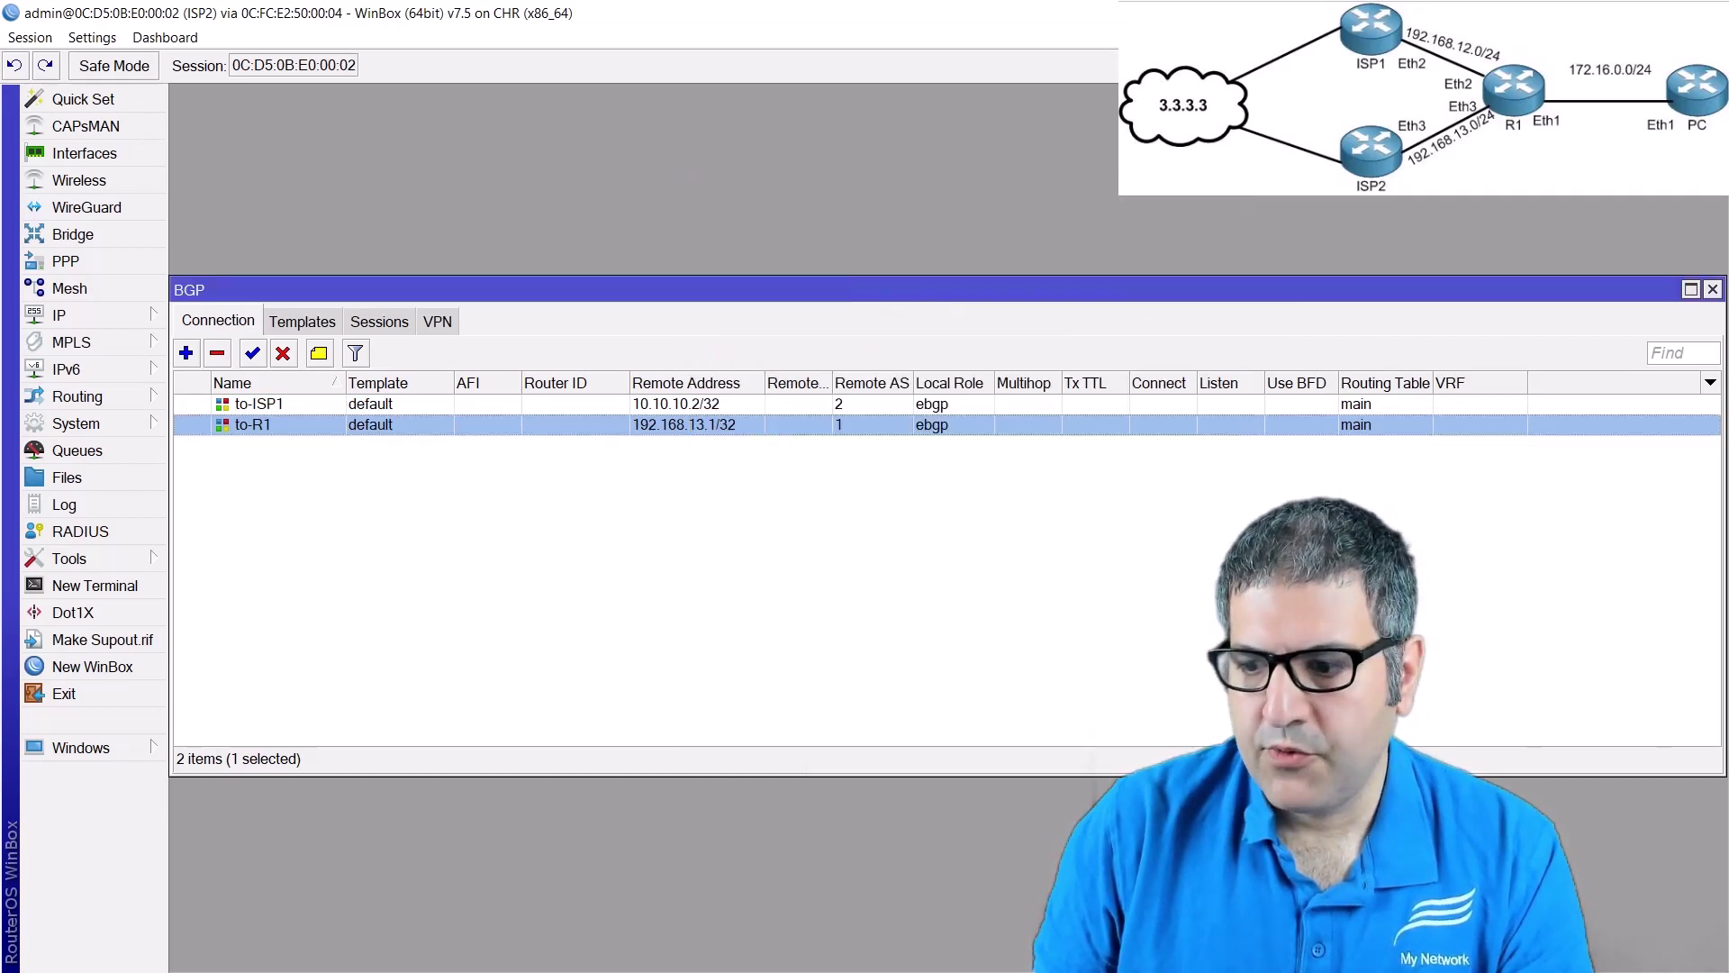
key(alt+Tab)
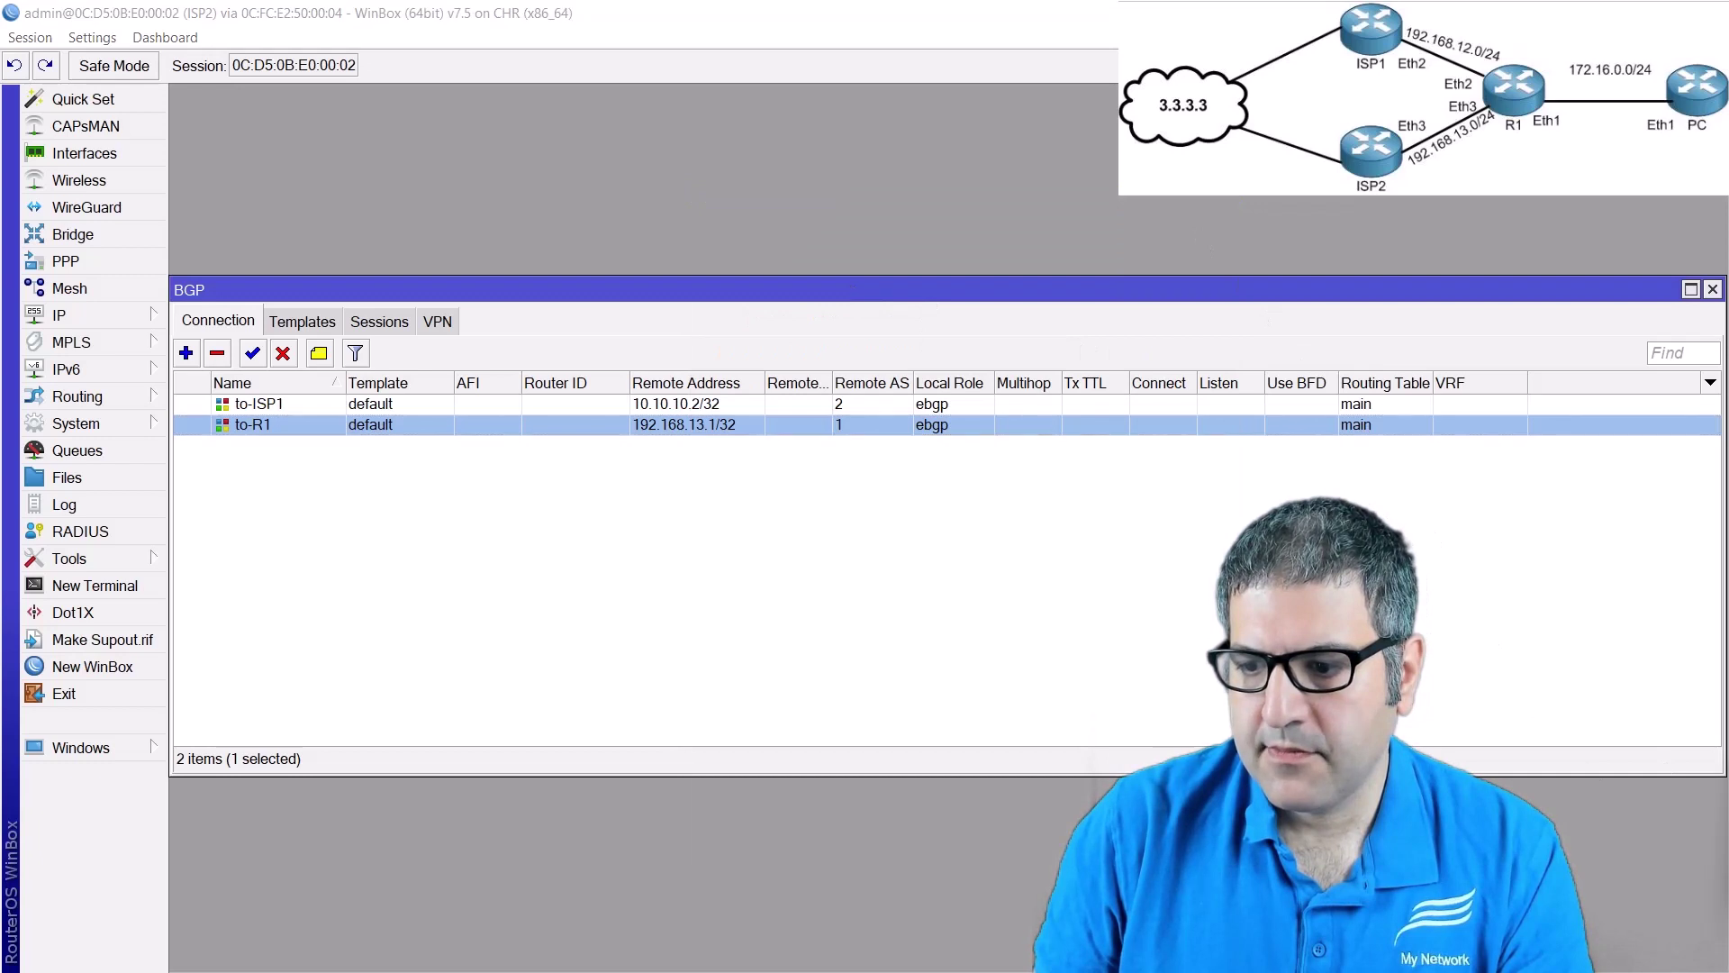
- Compare R1's two 3.3.3.0/24 routes, via 192.168.12.2 and via 192.168.13.3
click(144, 316)
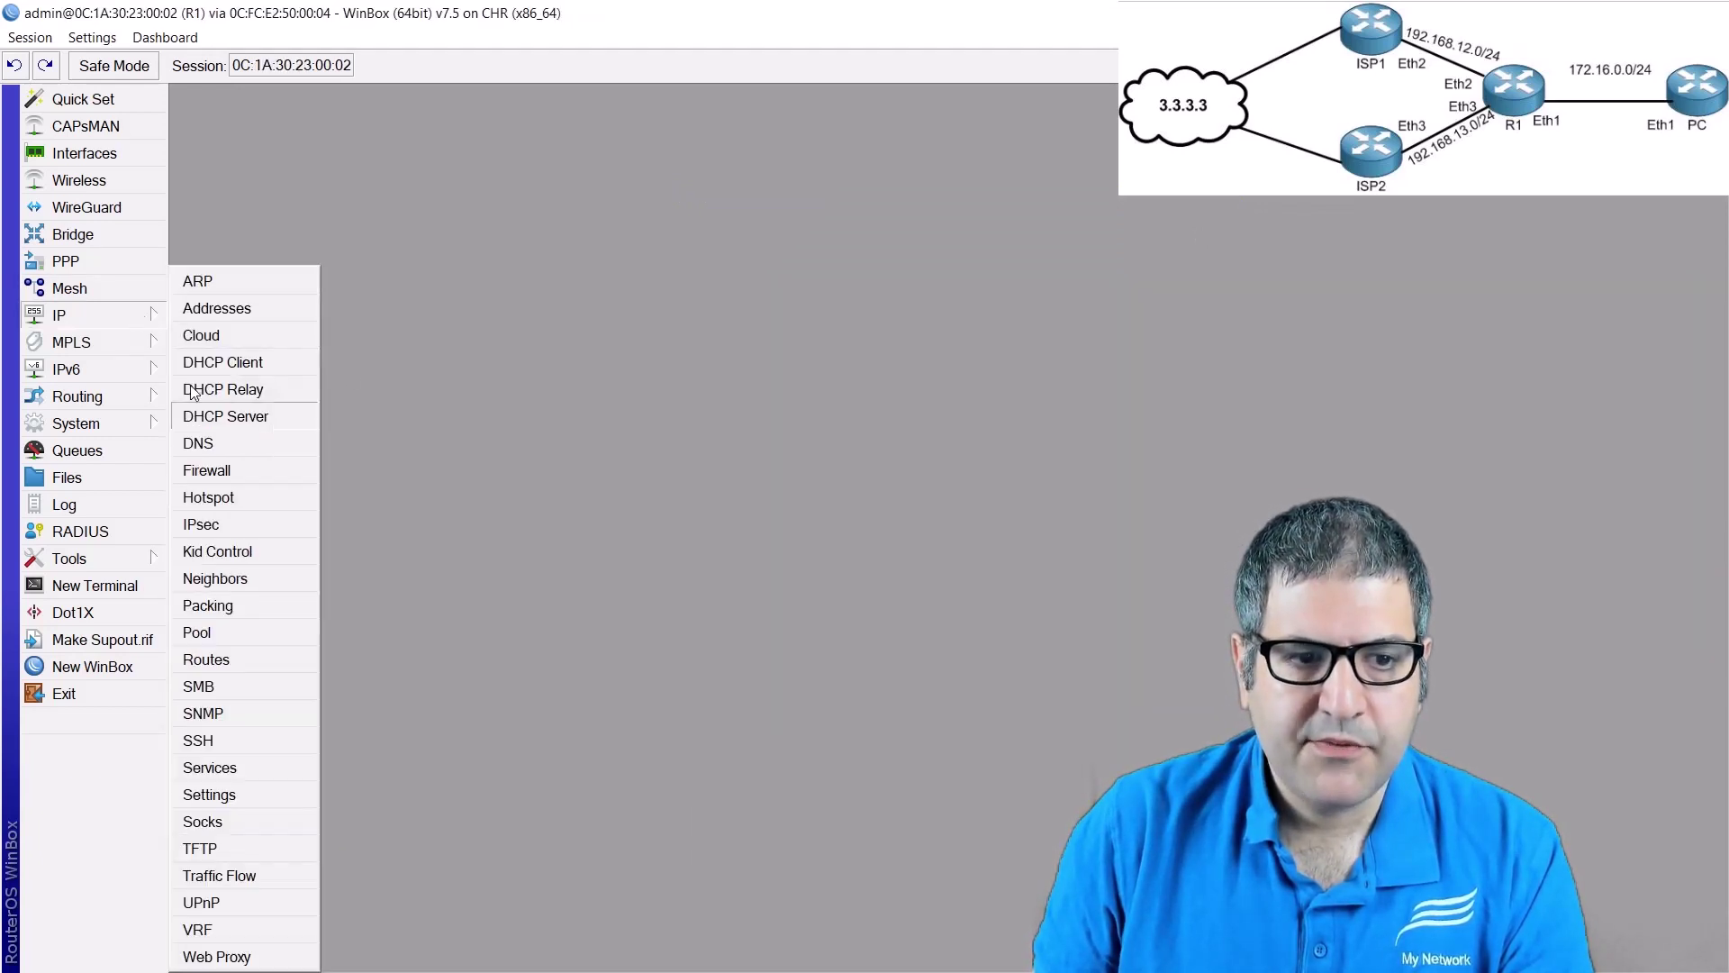
click(270, 659)
click(362, 313)
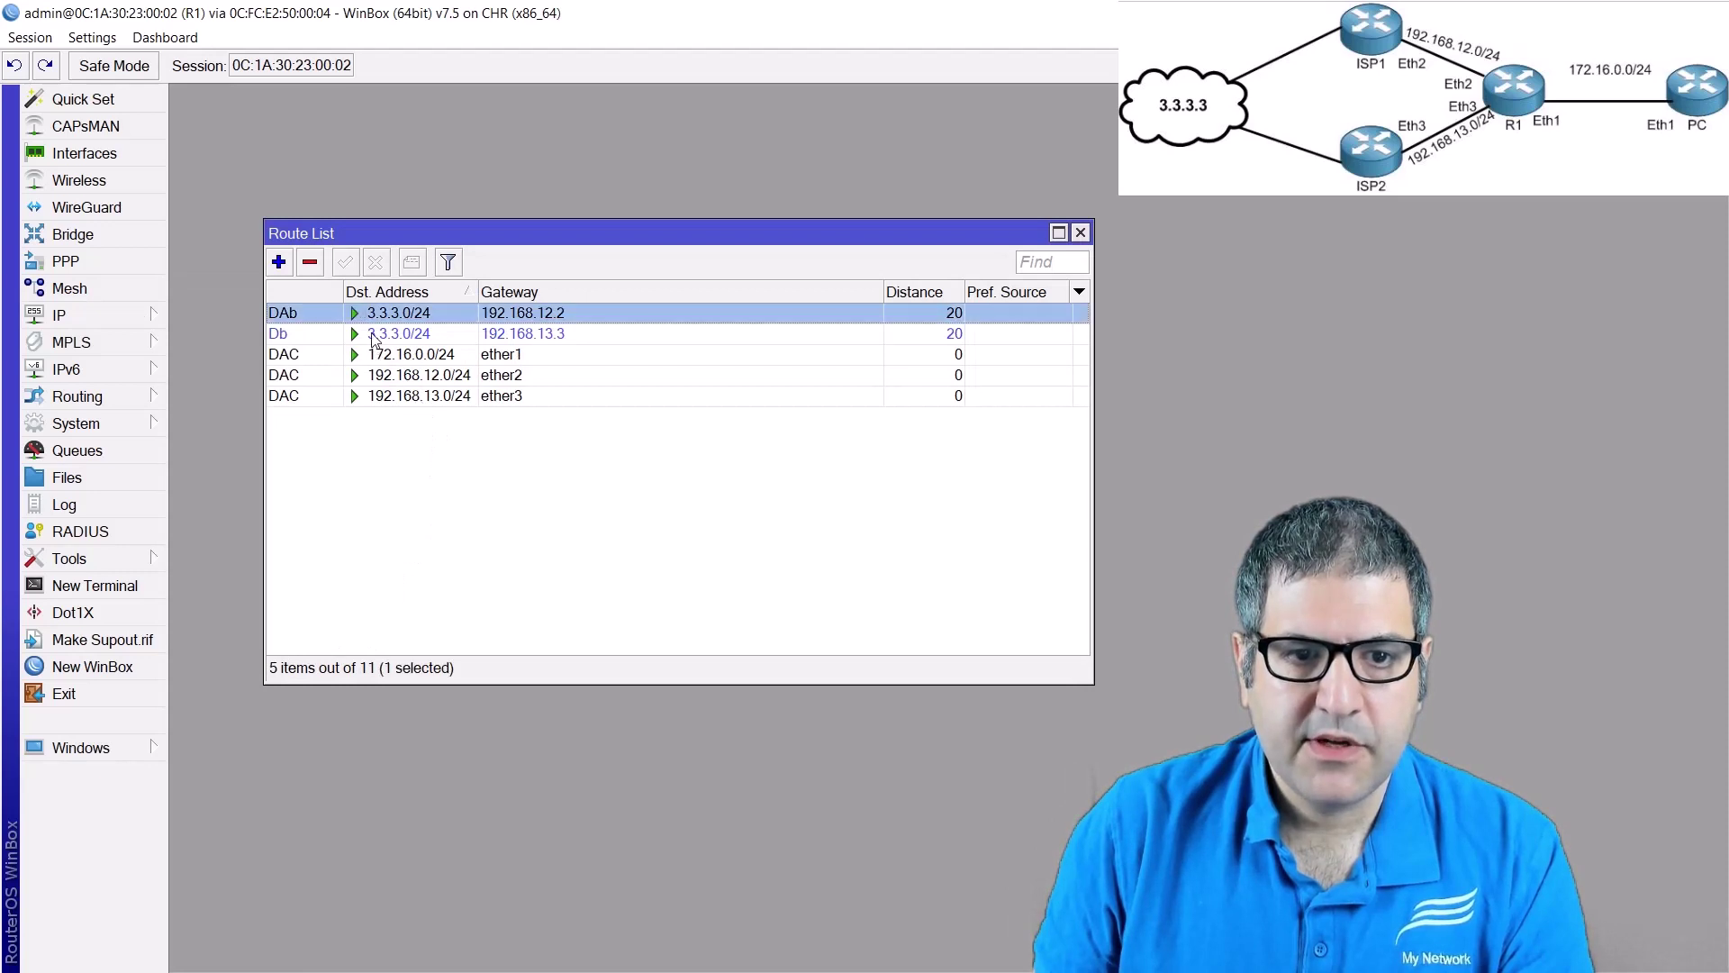
click(371, 335)
click(383, 317)
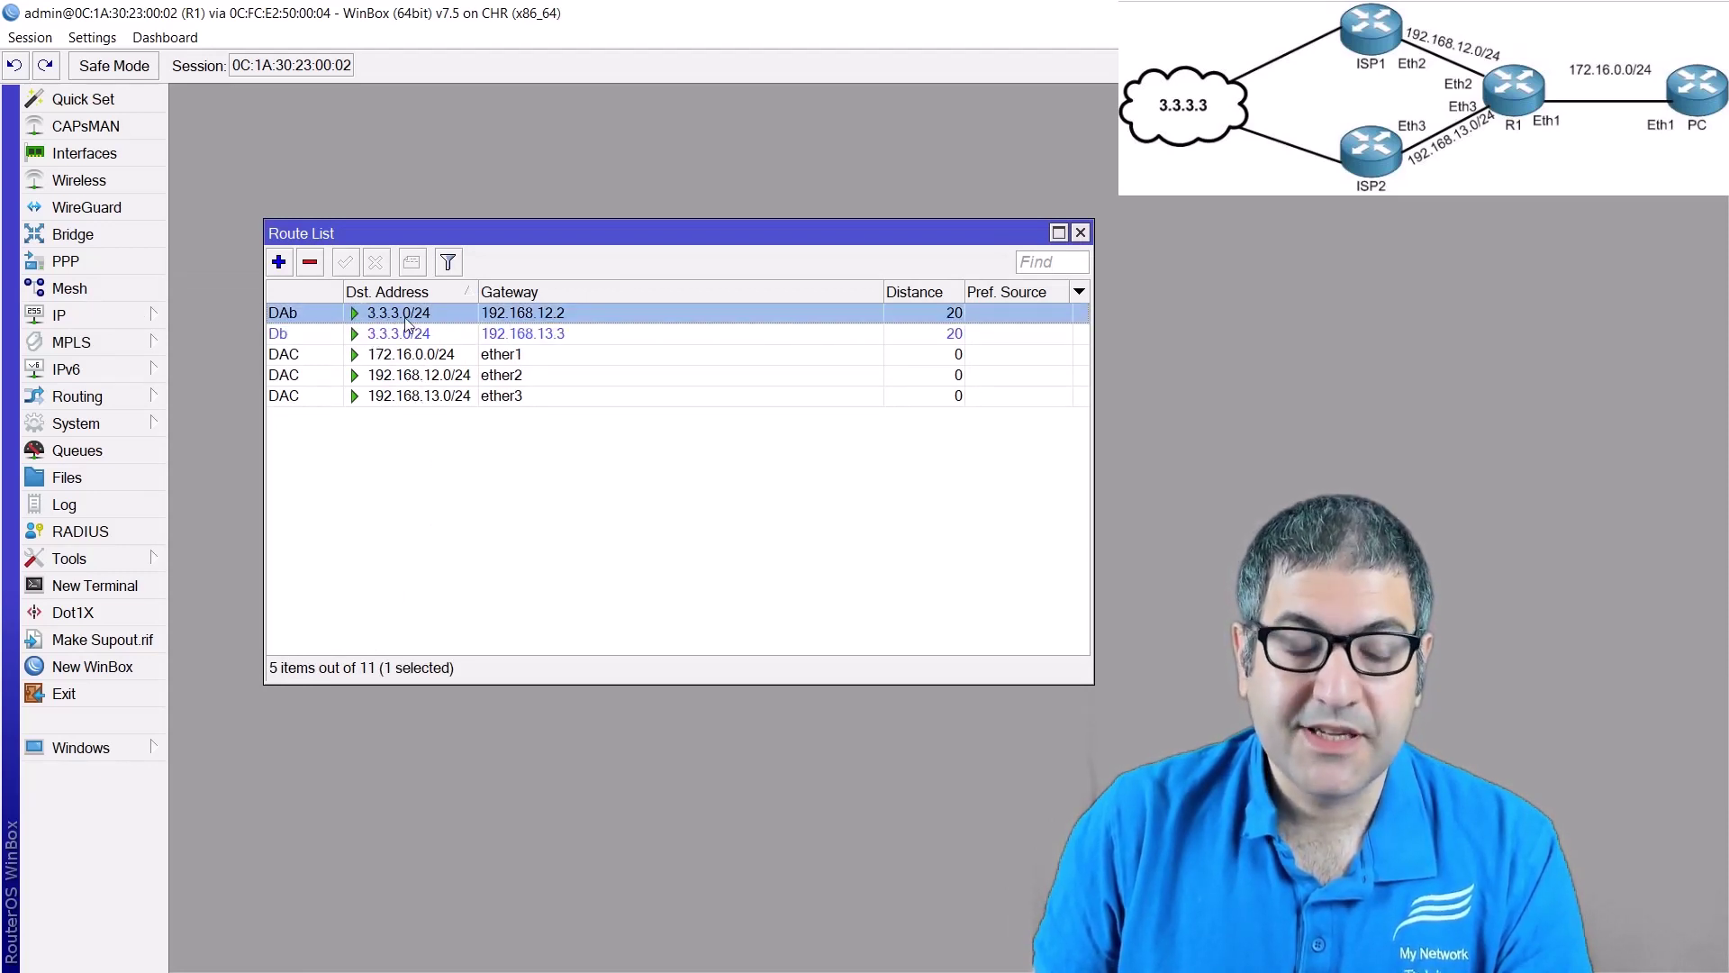
click(382, 336)
click(403, 321)
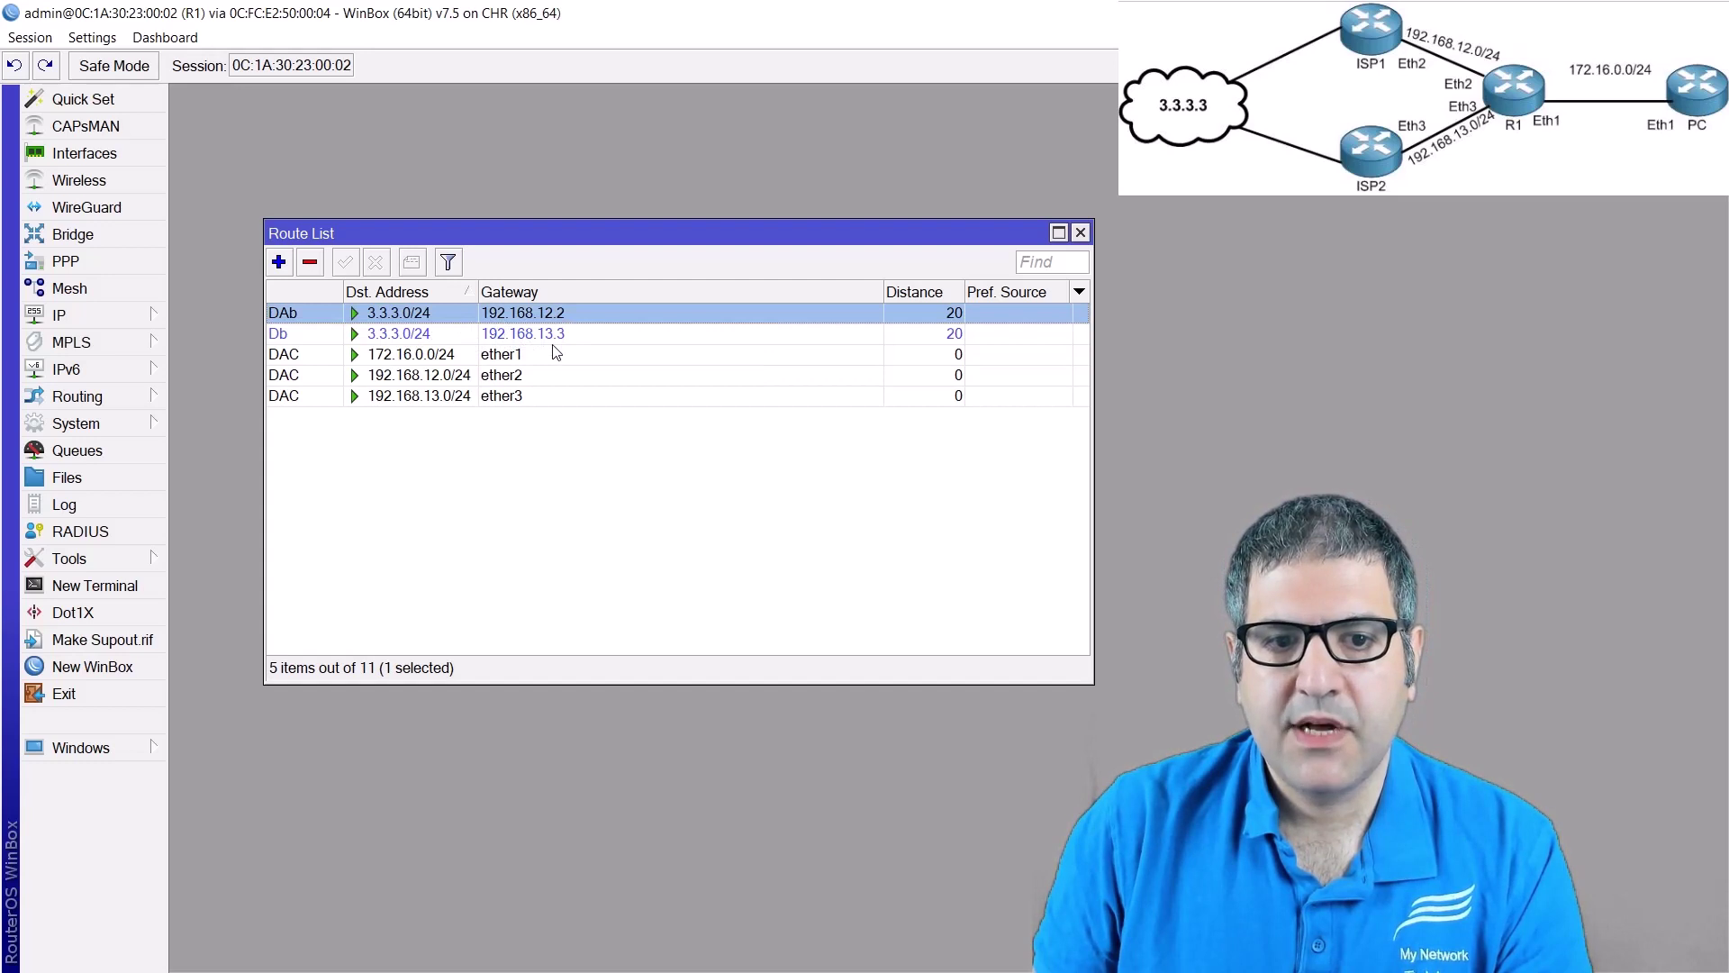
click(488, 336)
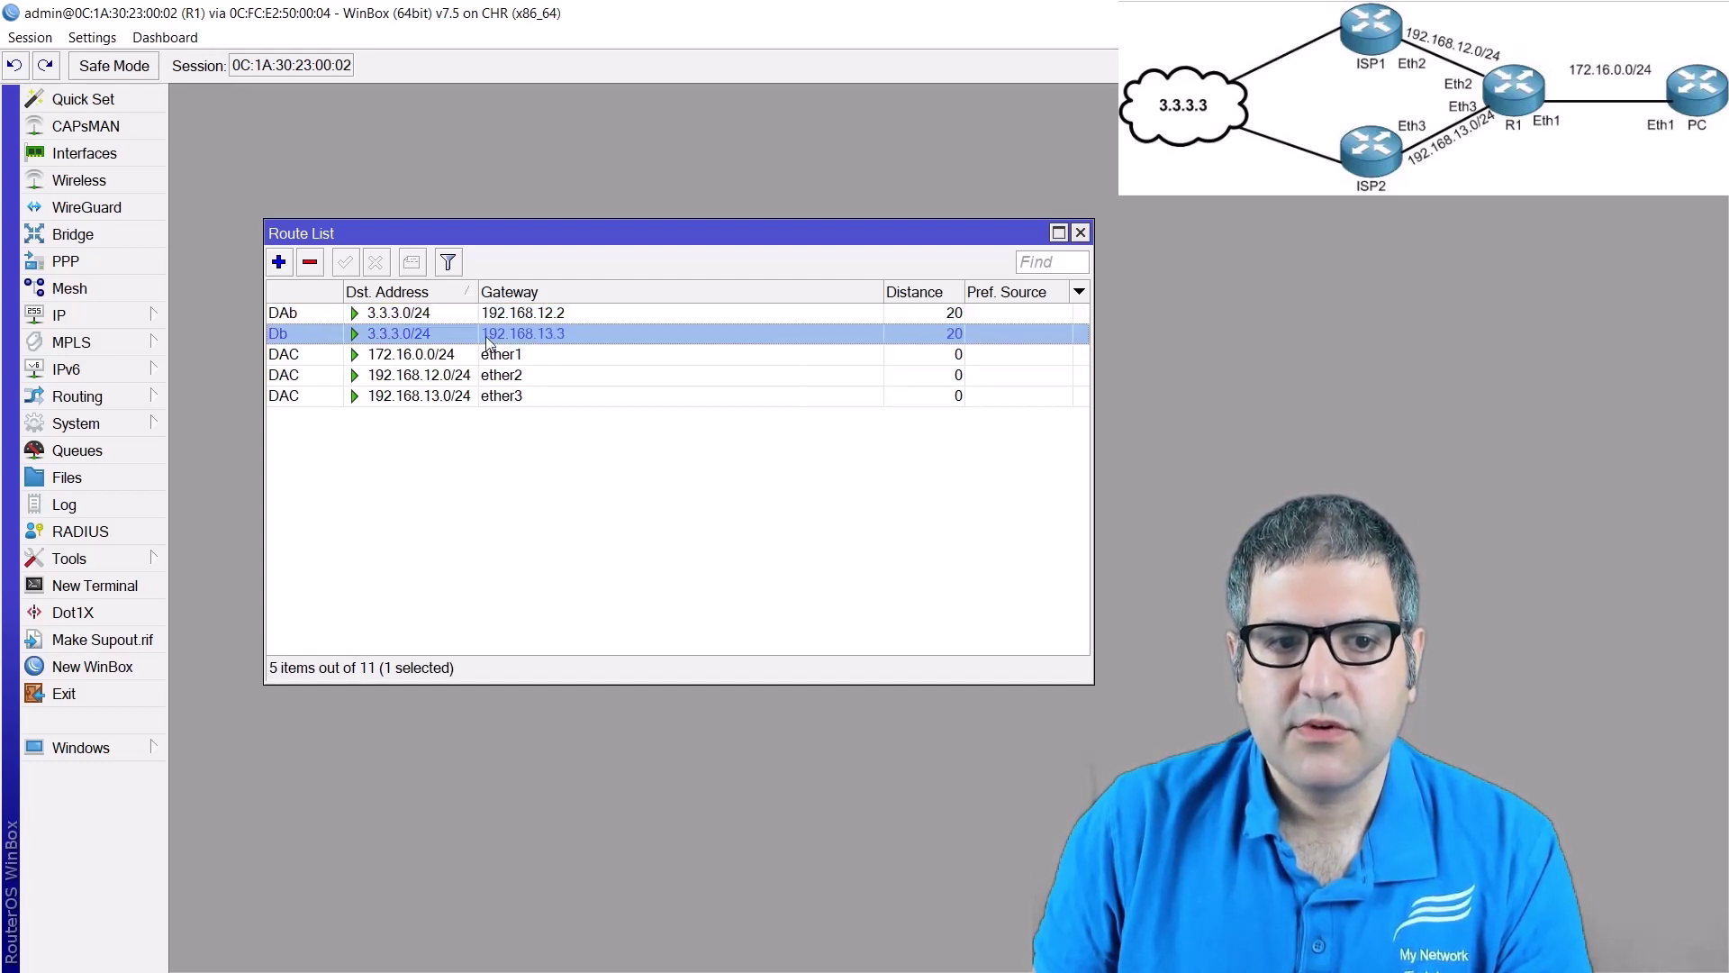
click(416, 315)
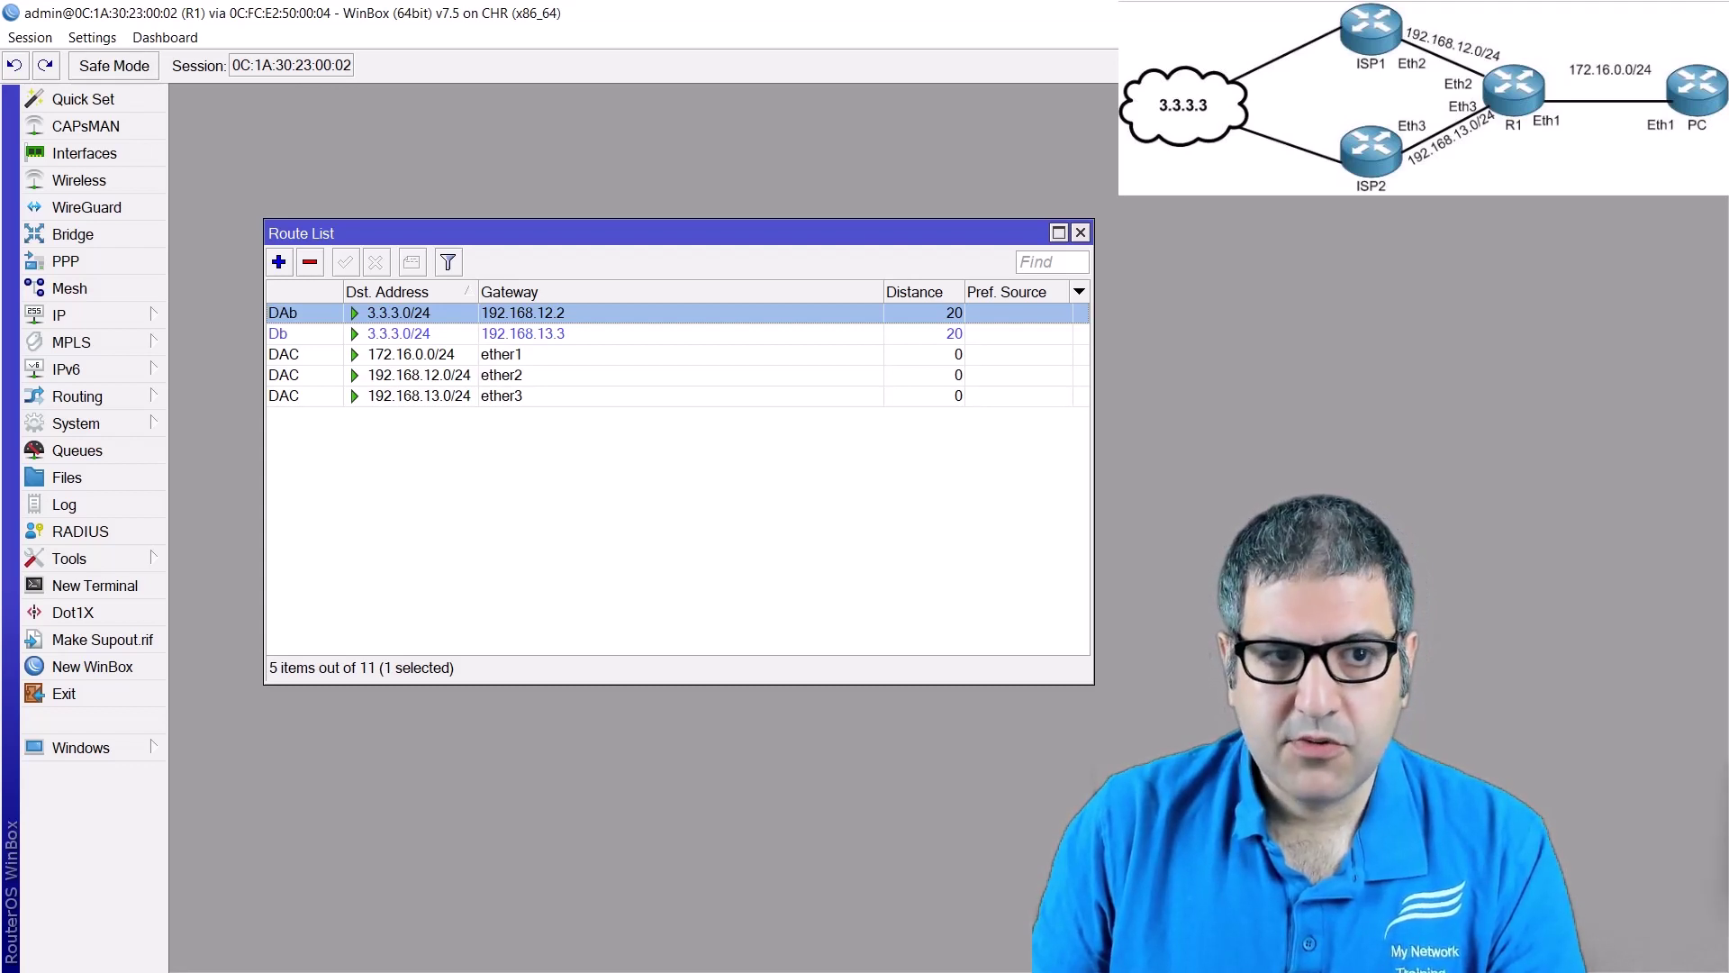
click(371, 517)
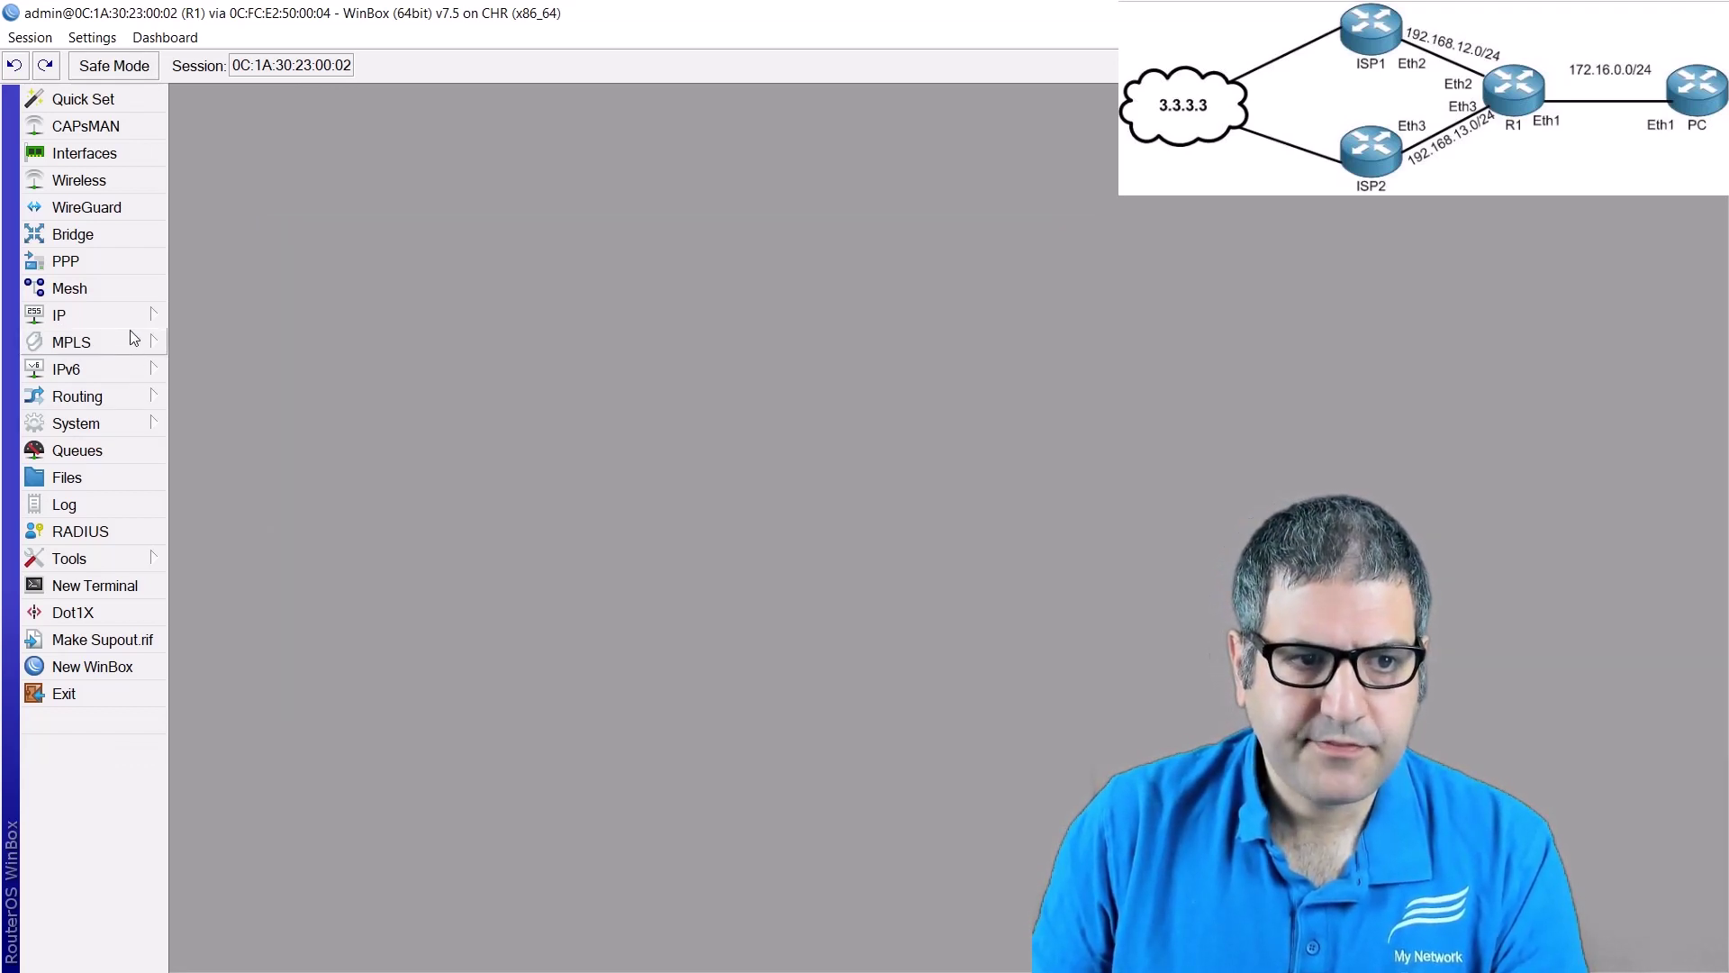
- Show R1's BGP connections list with to-ISP2 and to-ISP3
click(127, 400)
click(209, 405)
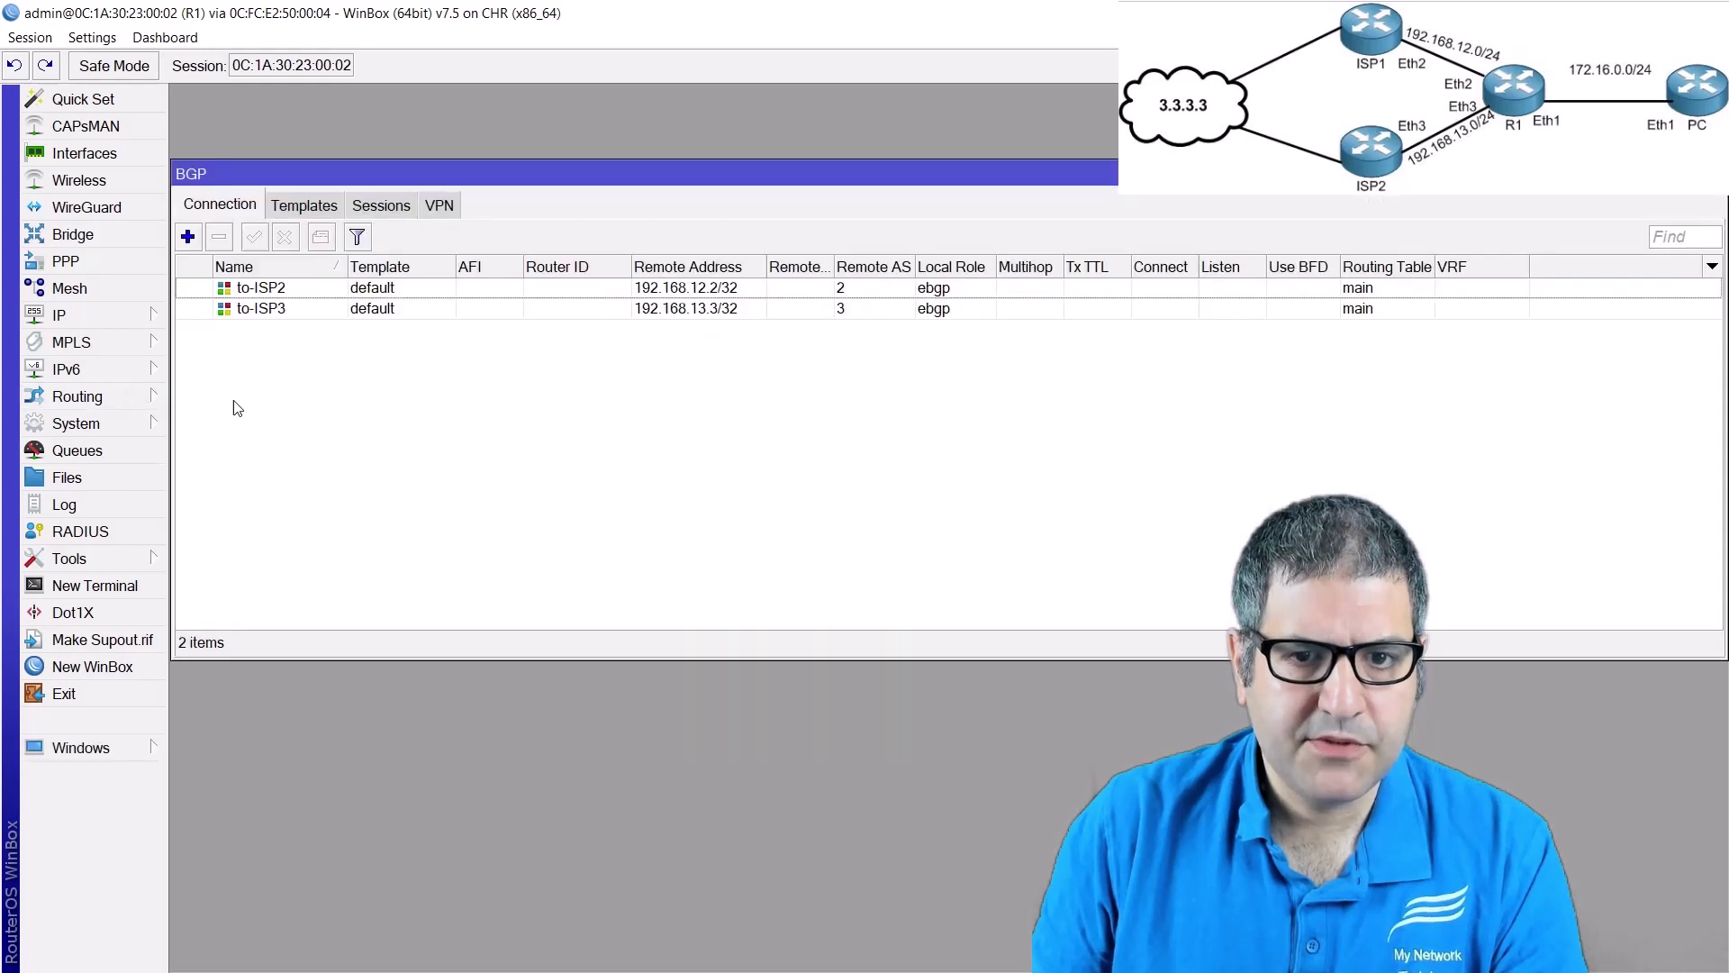
click(188, 237)
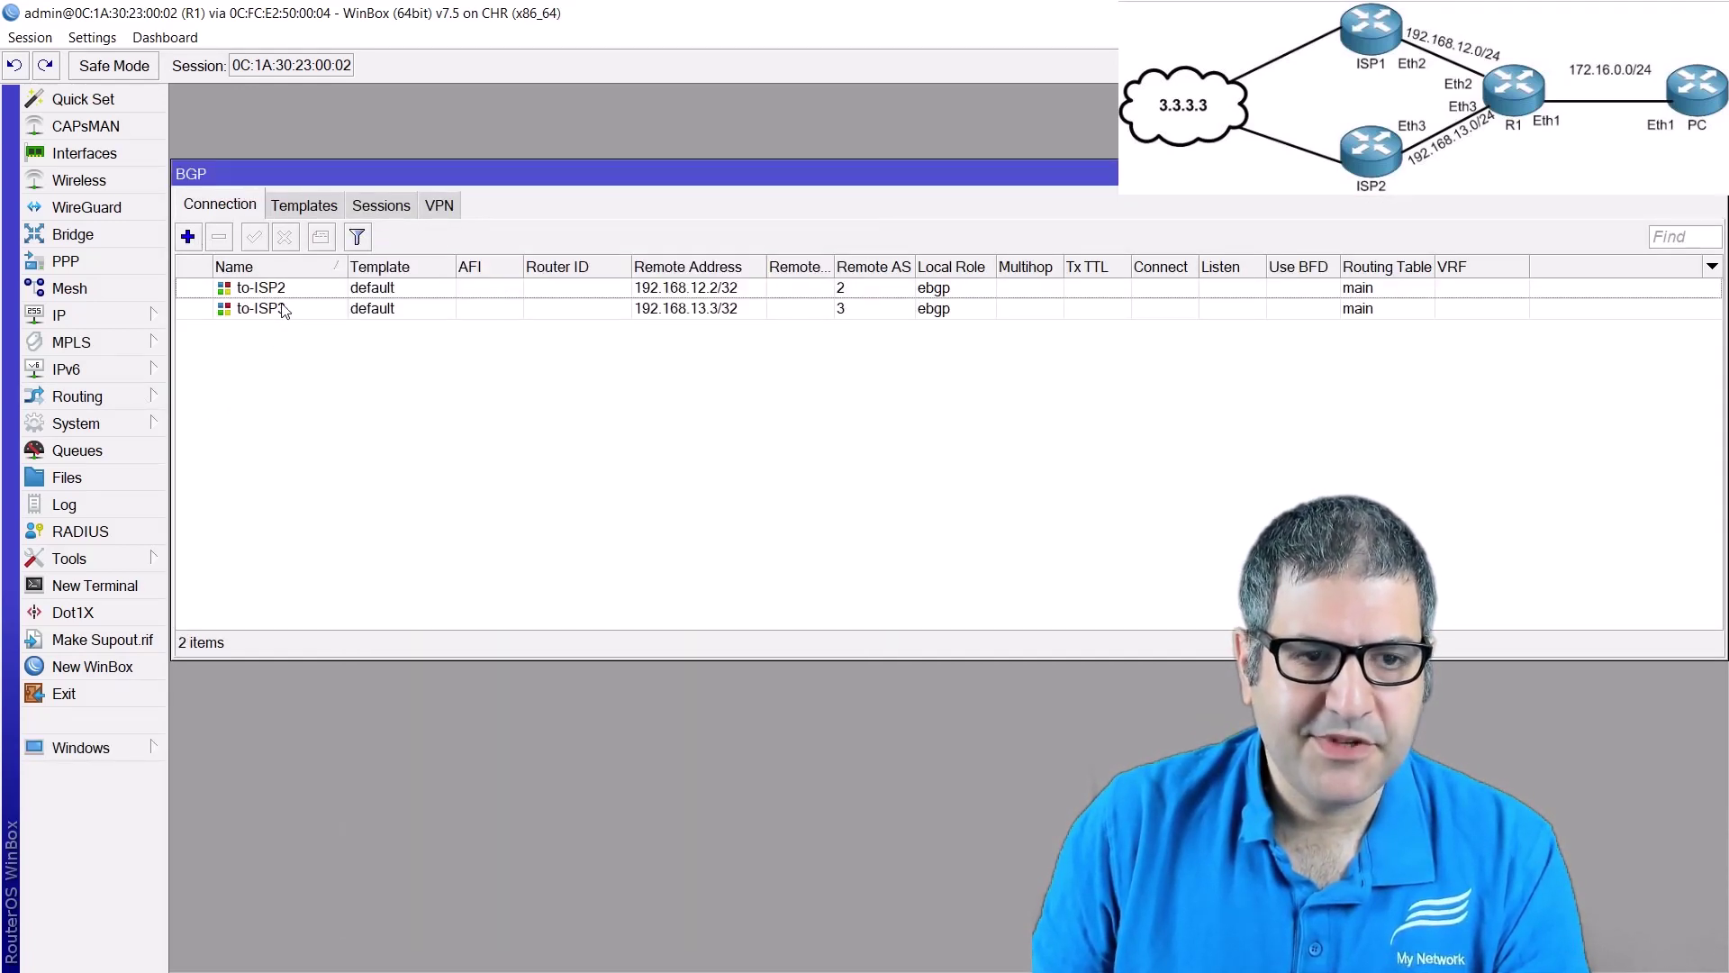
- Rename the first eBGP connection to to-ISP1, removing the stray backslash
double_click(261, 289)
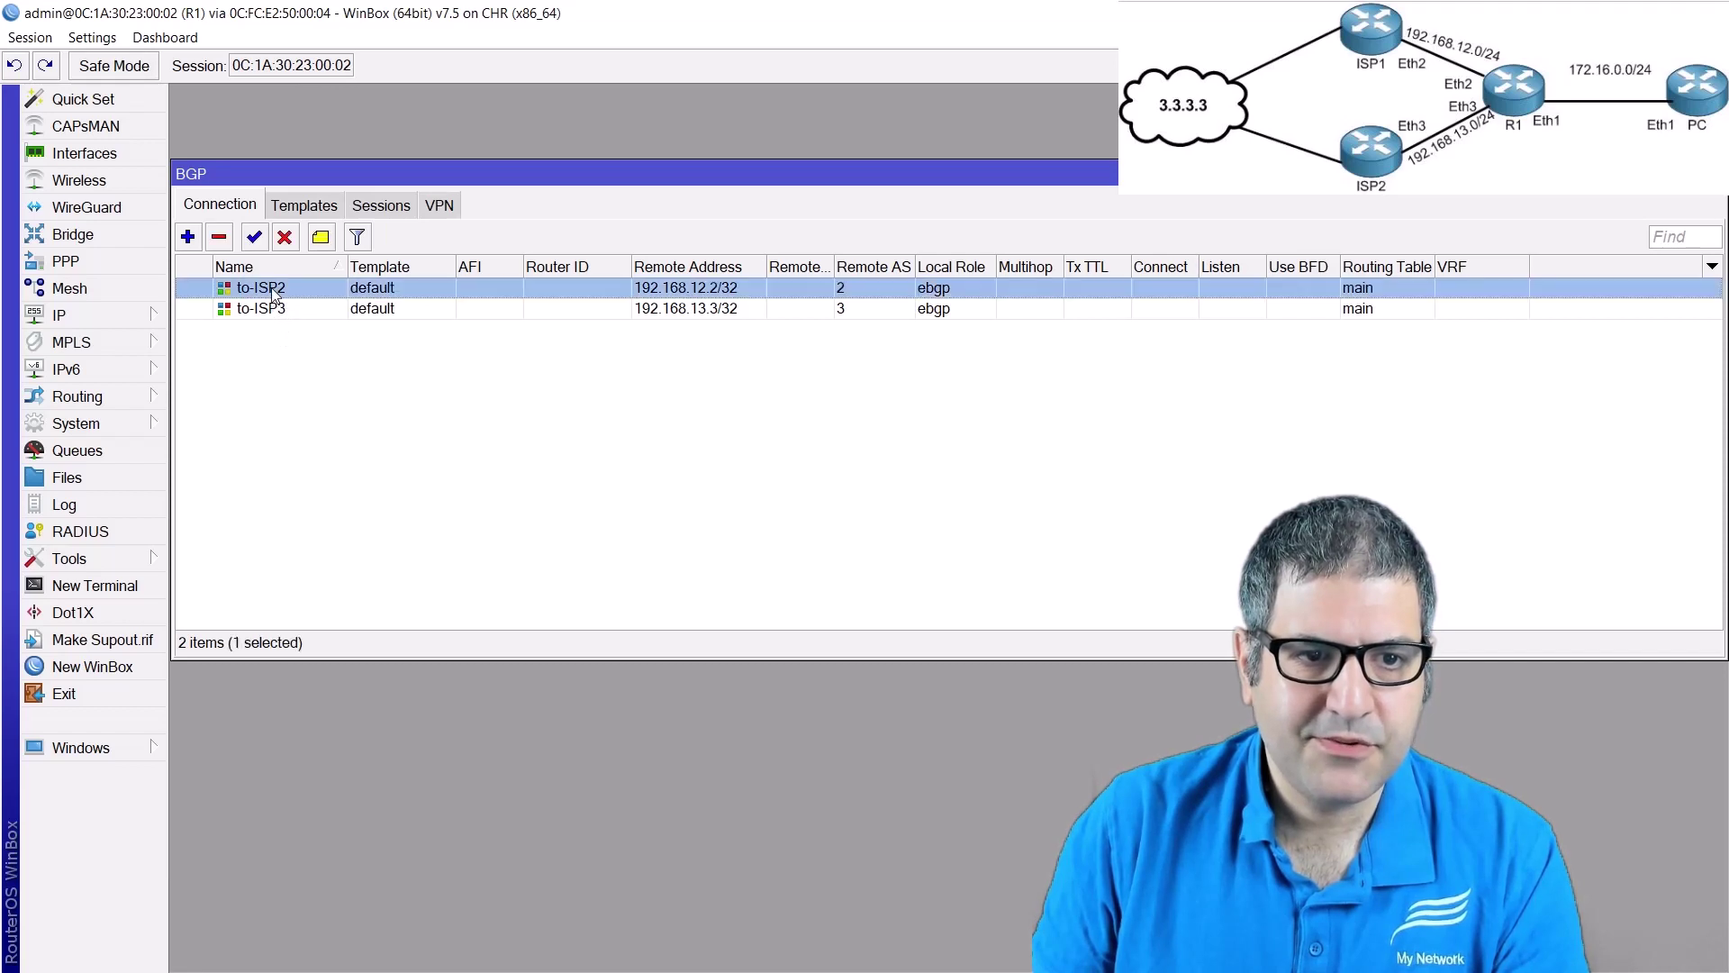
click(381, 285)
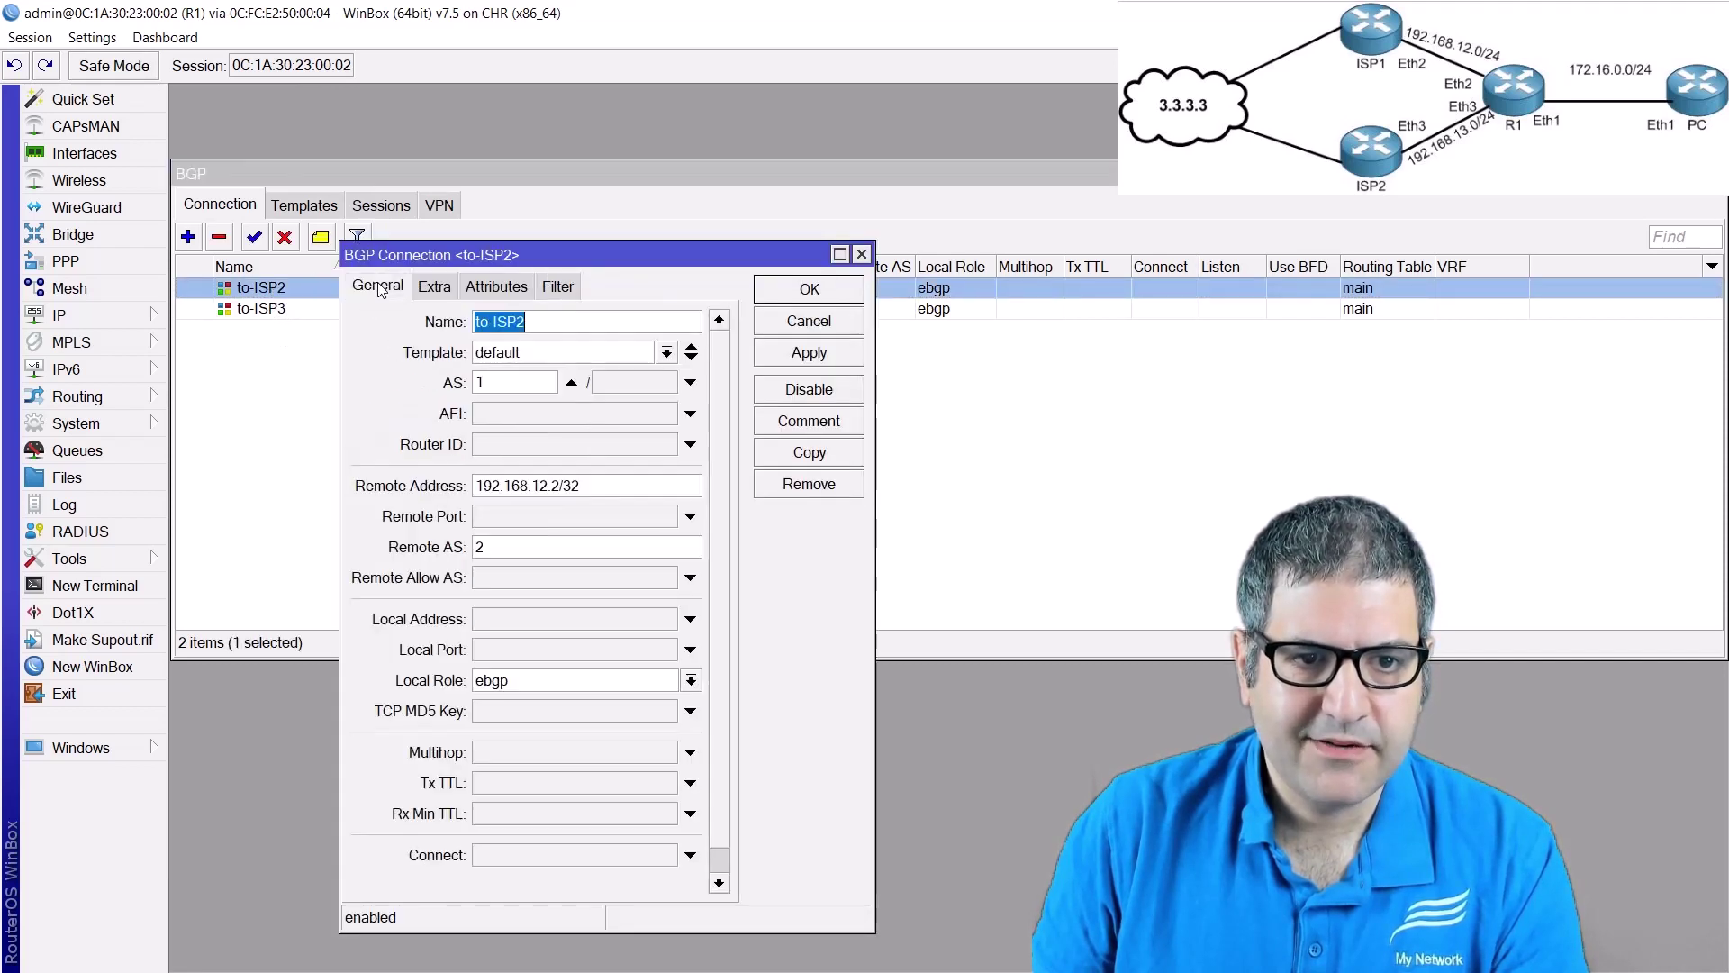
key(BackSpace)
text(1\)
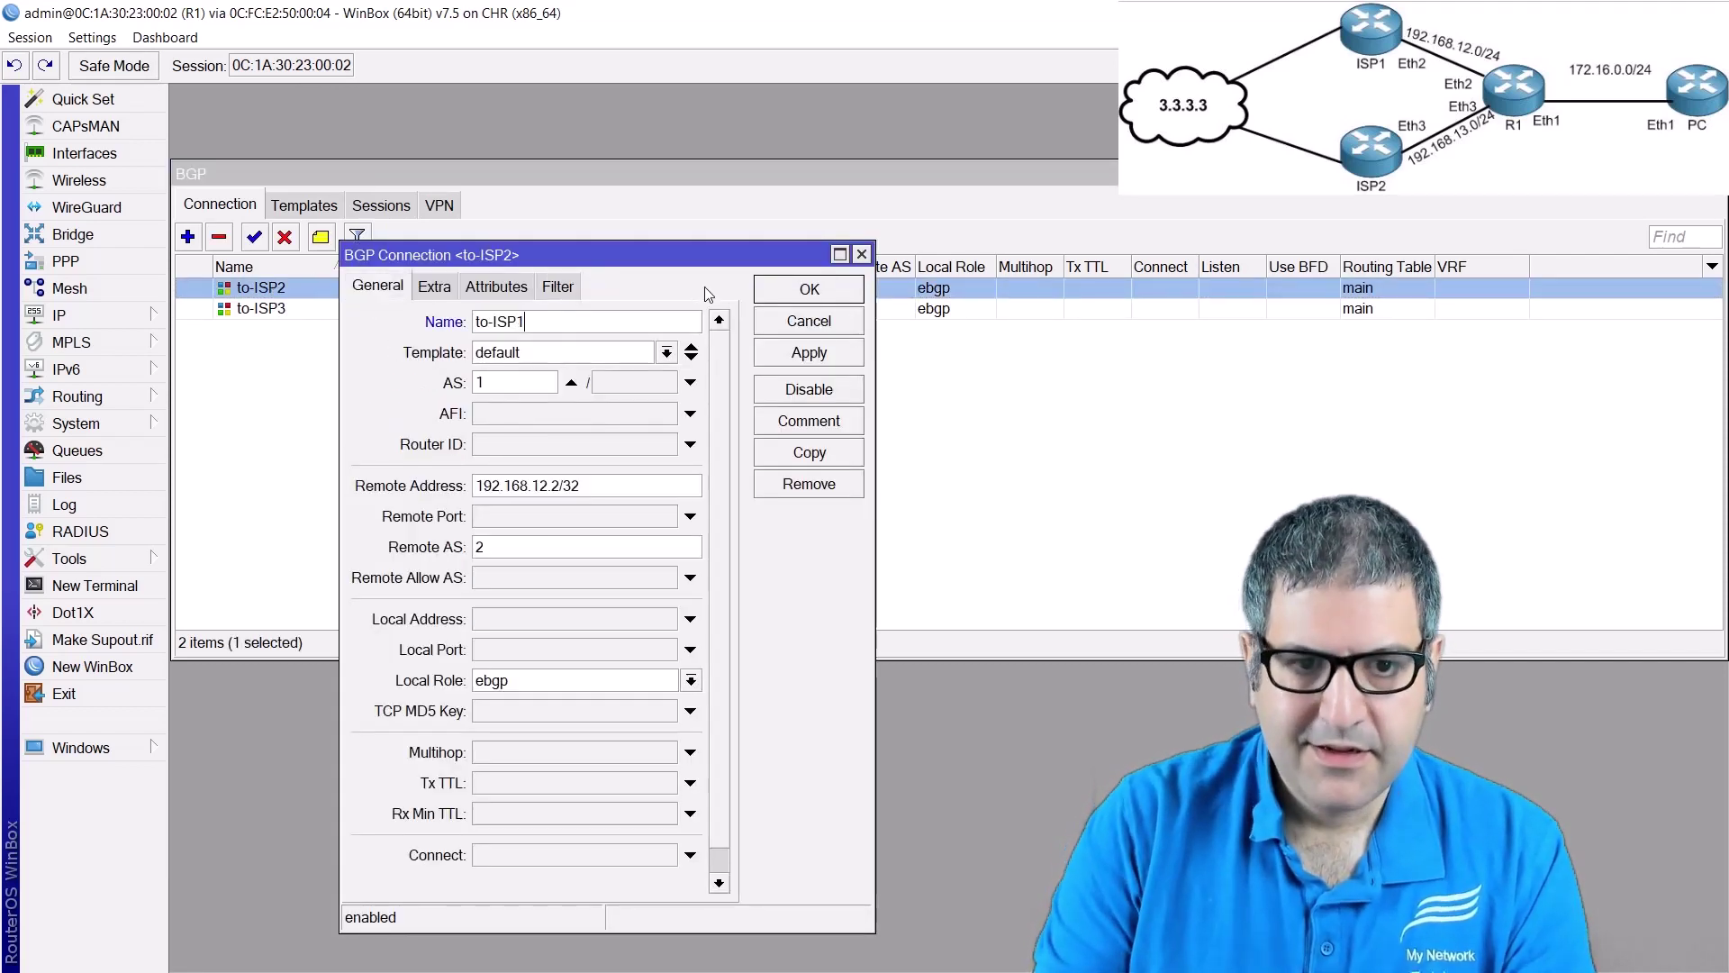
key(Return)
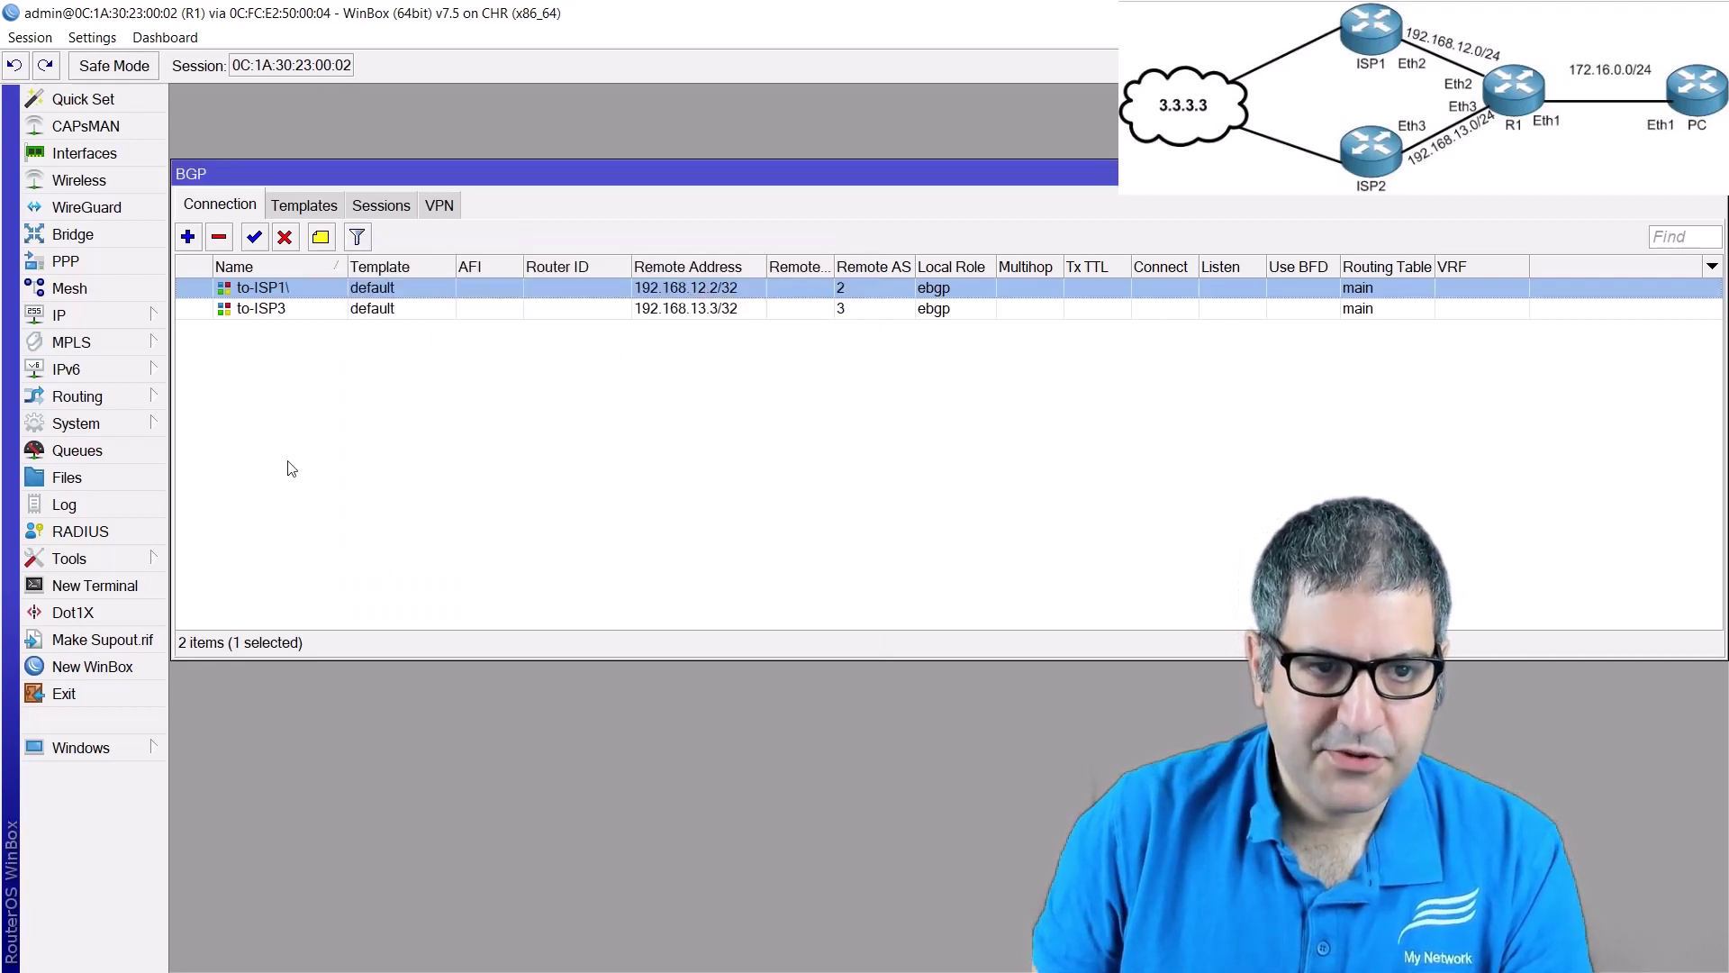
double_click(293, 287)
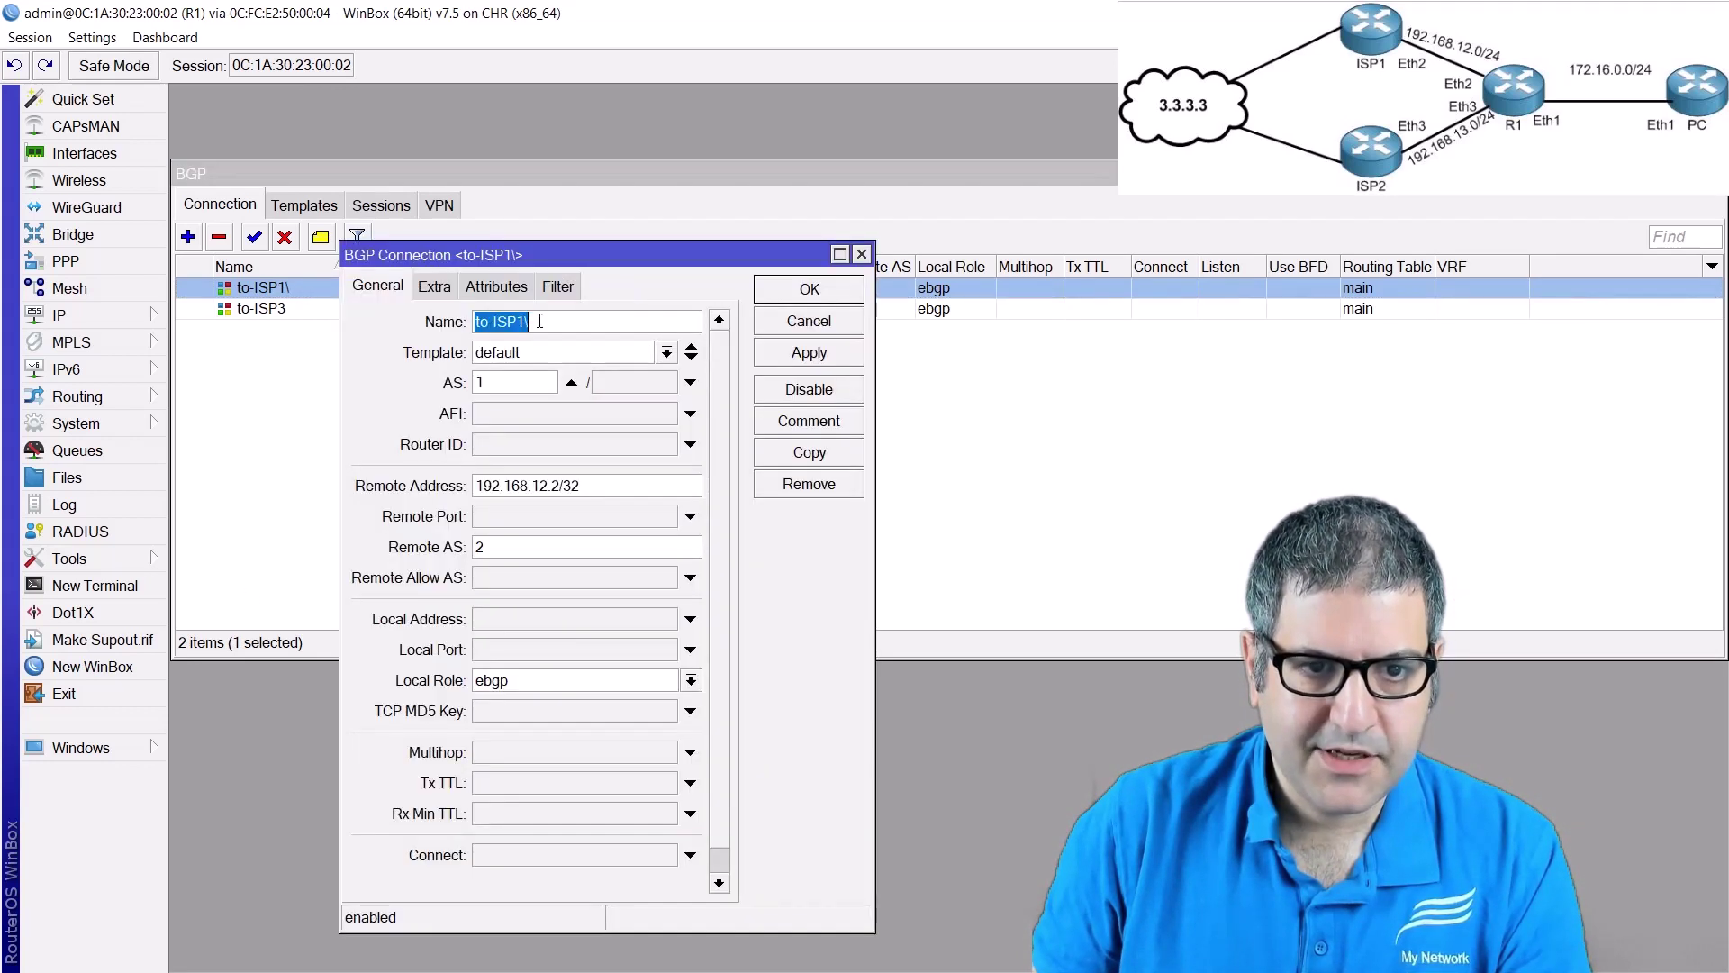
click(587, 324)
key(BackSpace)
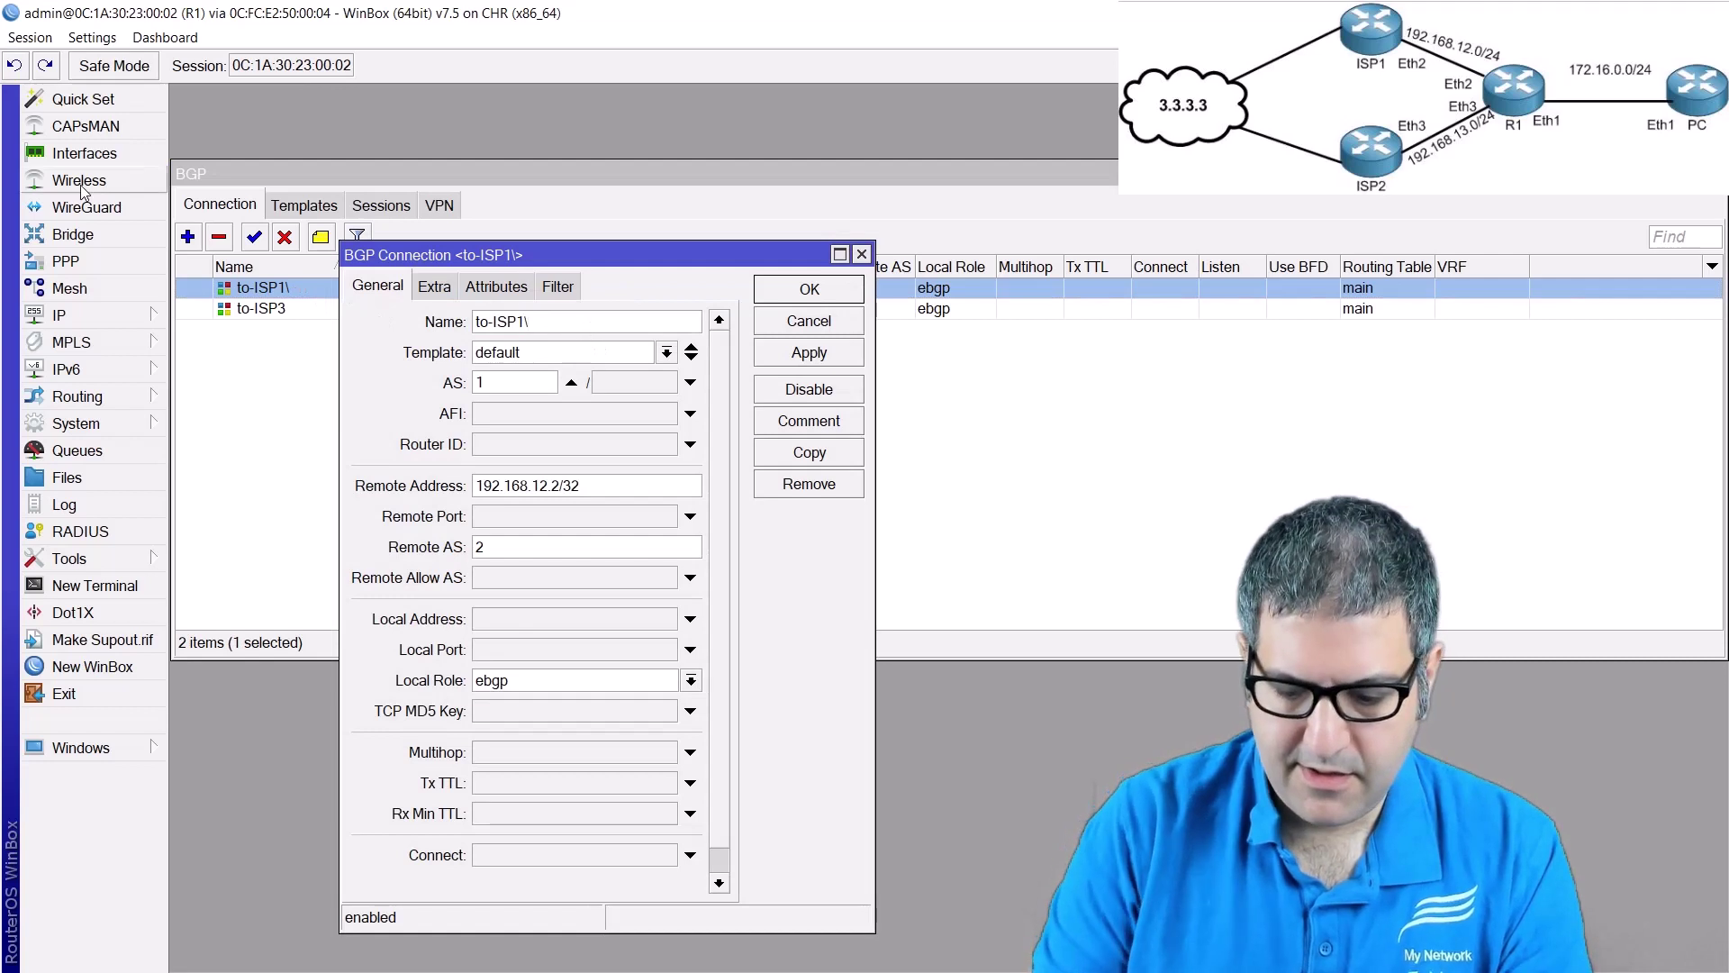
key(Return)
- Rename the to-ISP3 connection to to-ISP2
click(258, 315)
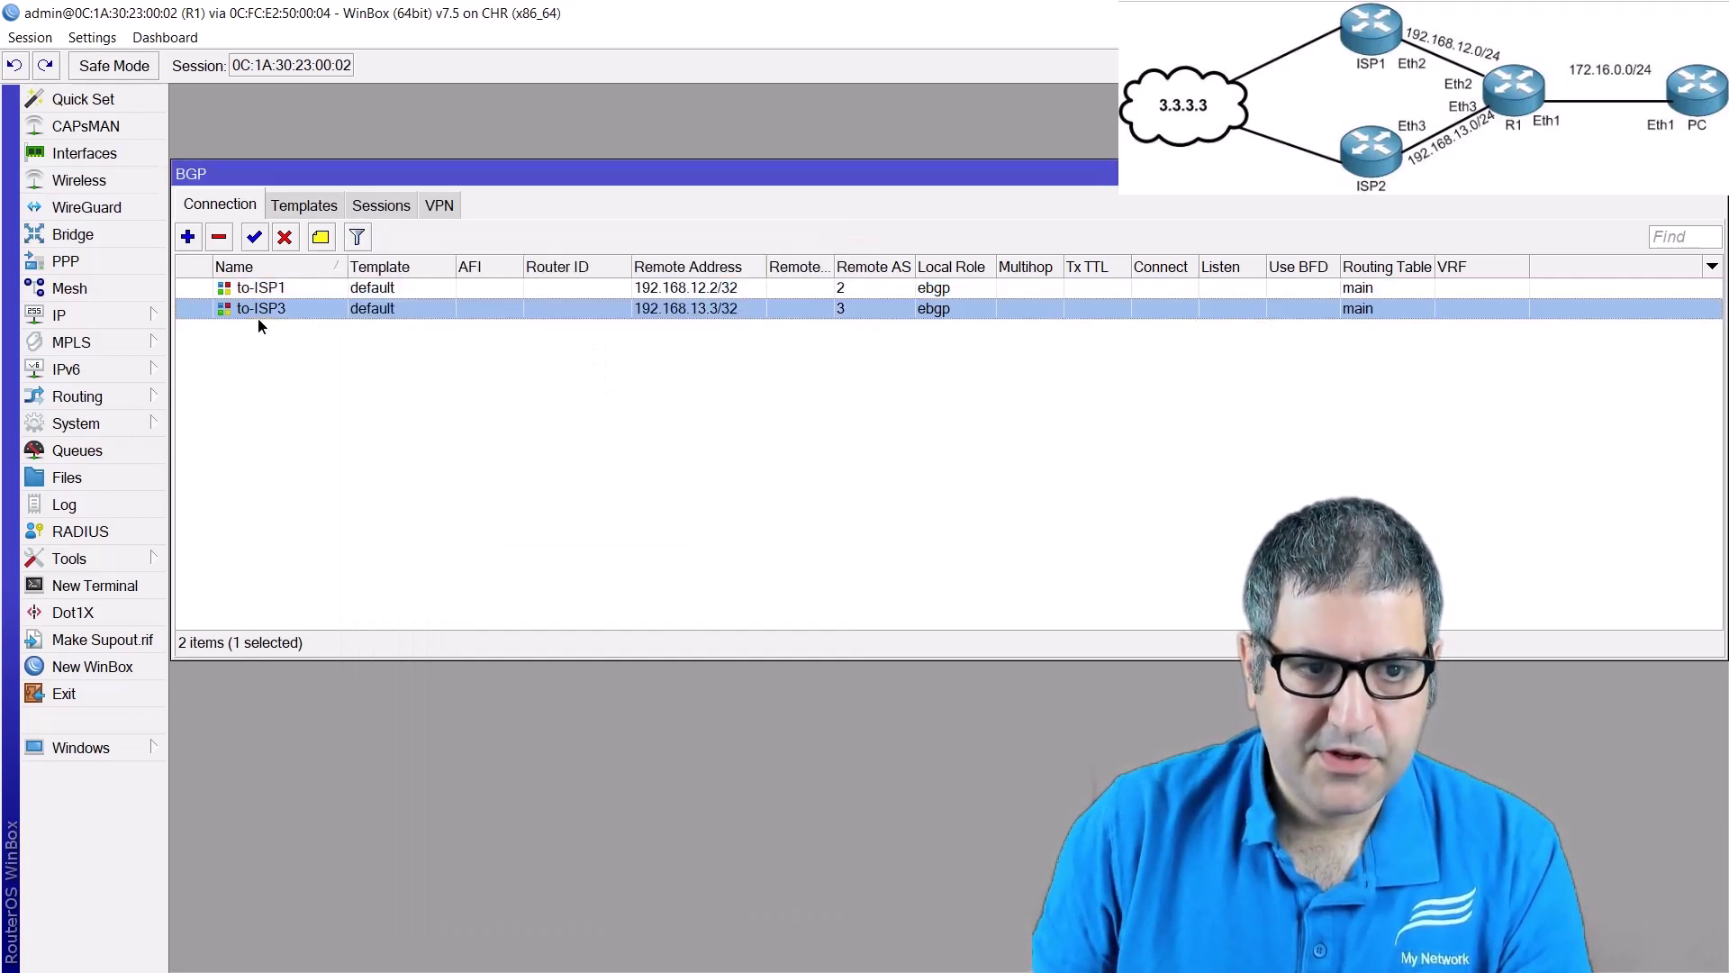
double_click(281, 309)
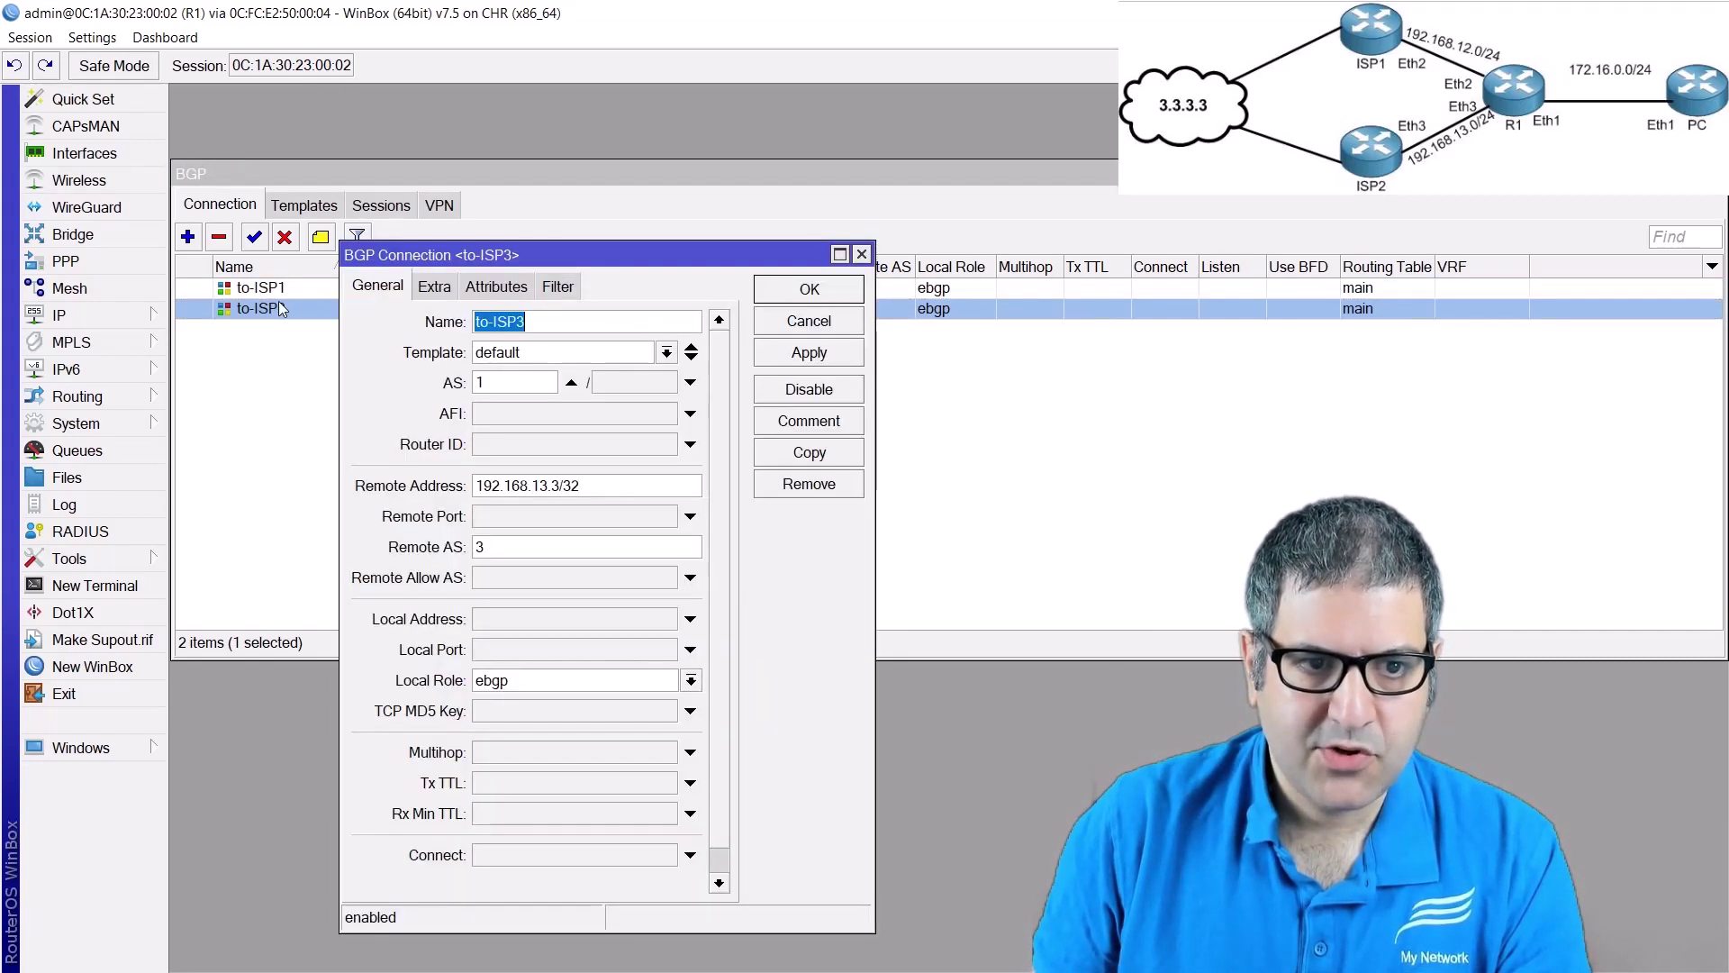
click(628, 330)
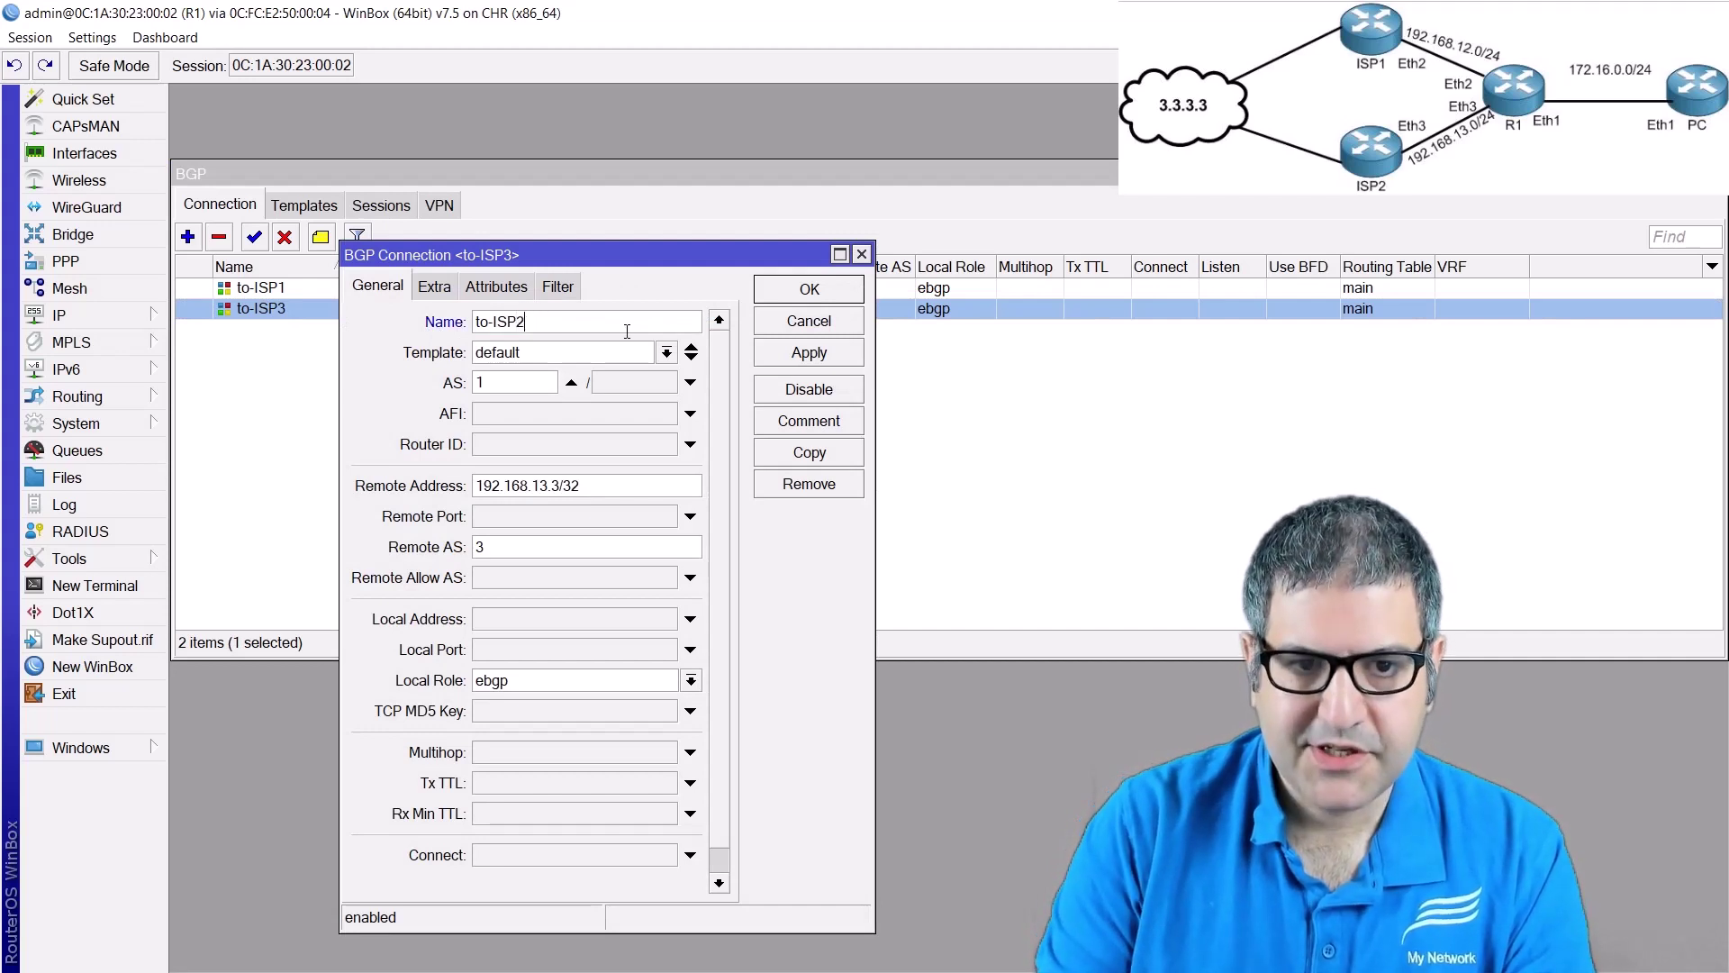
key(Return)
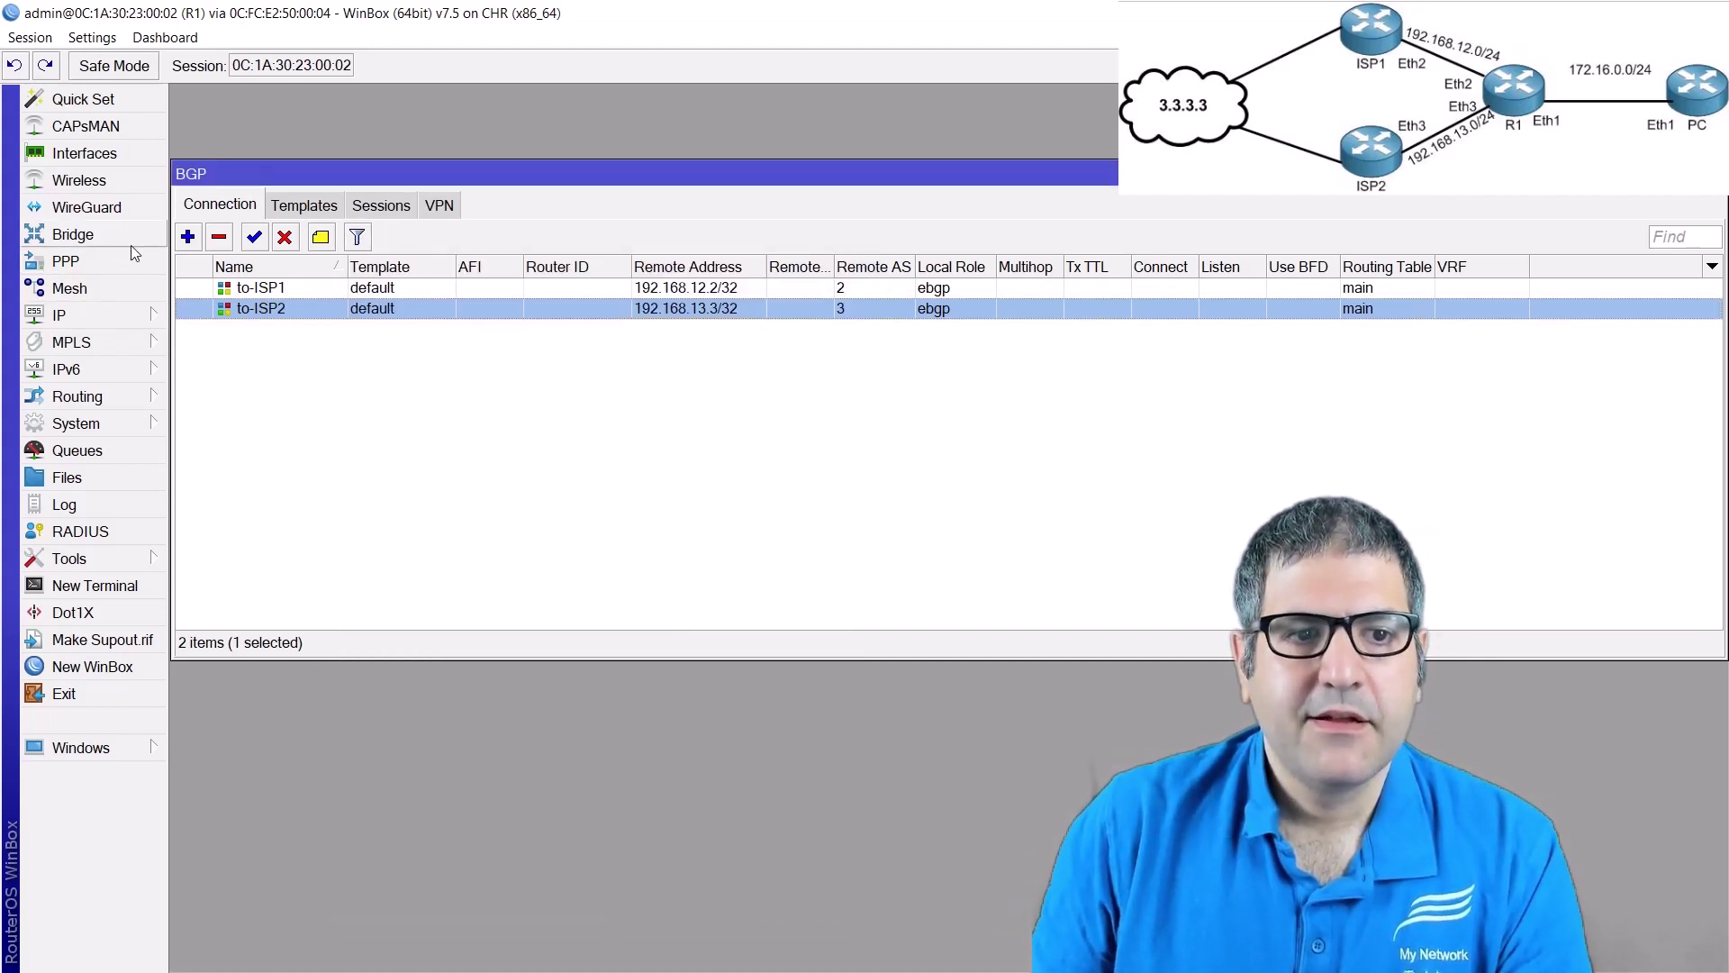
- Start a new BGP connection named to-PC using the default template
click(187, 238)
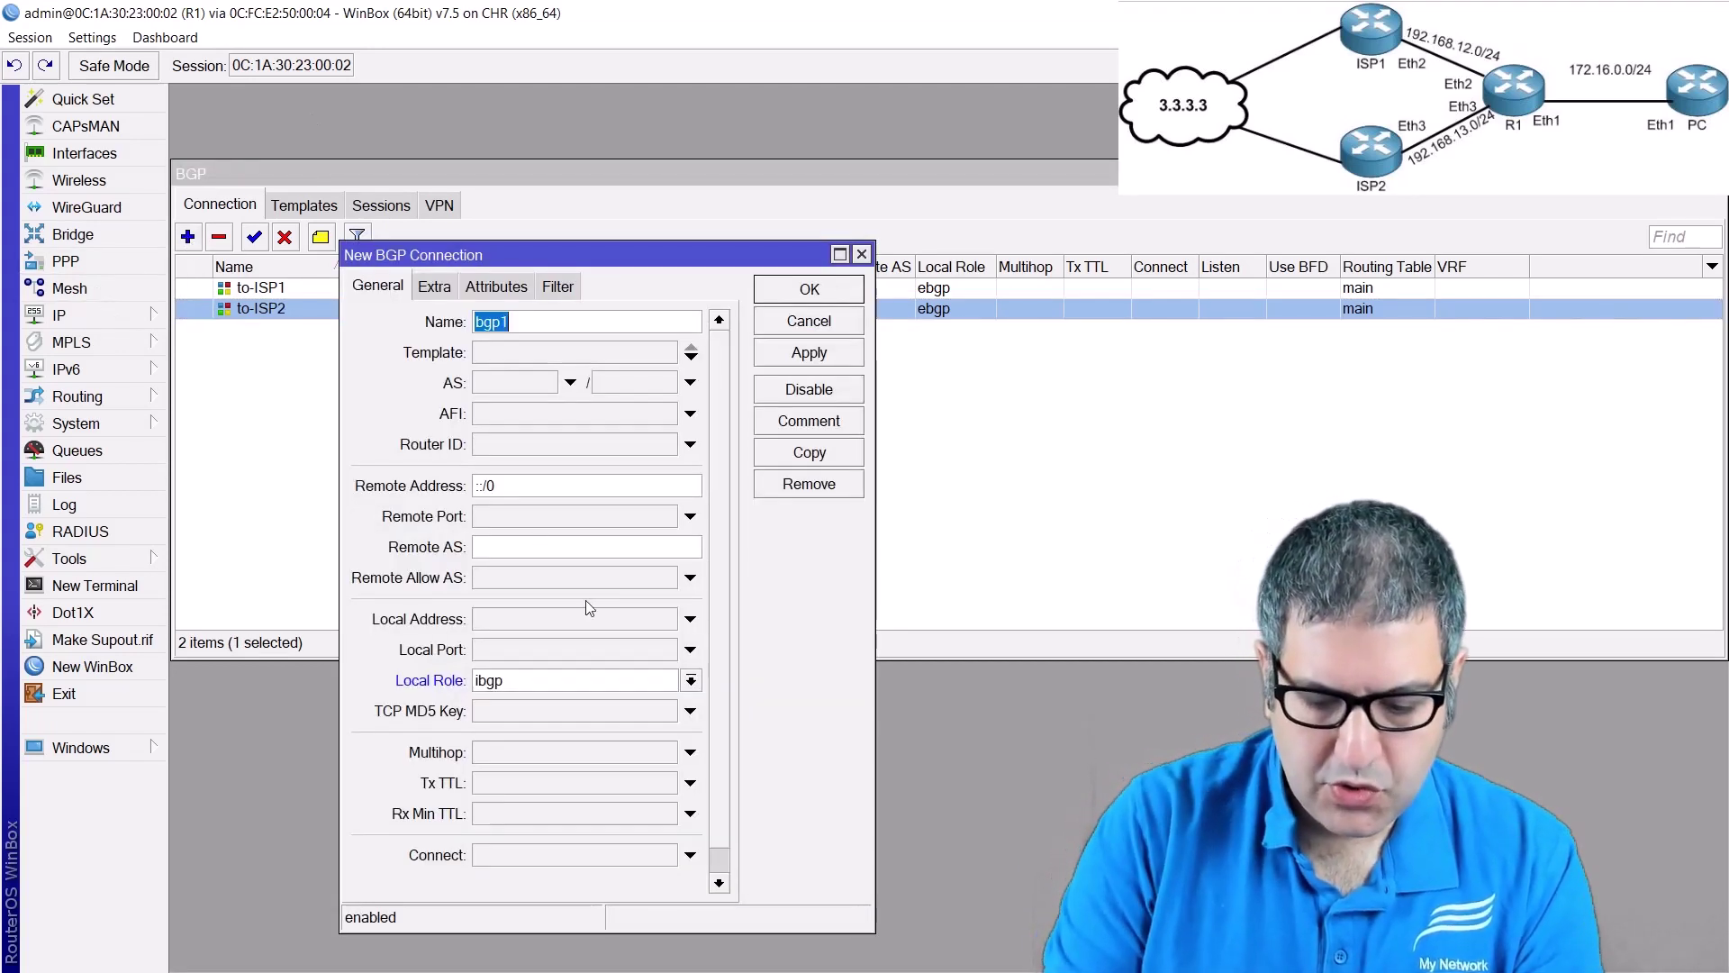
text(to)
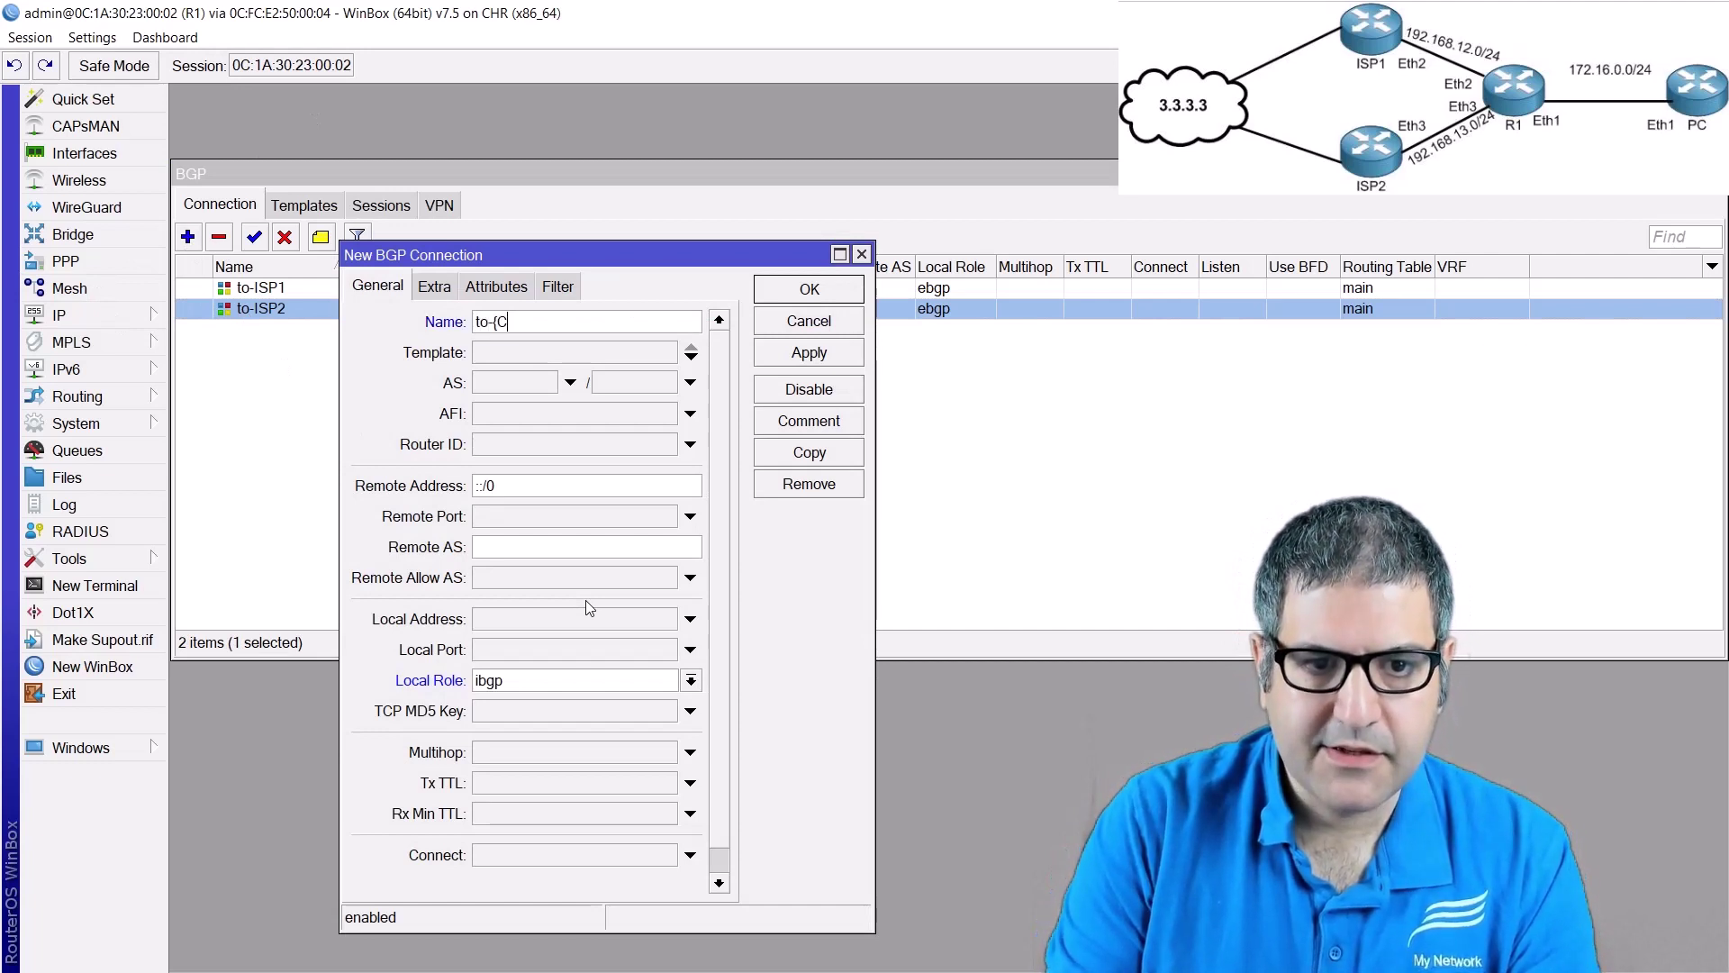
text(-{C)
key(BackSpace)
key(BackSpace)
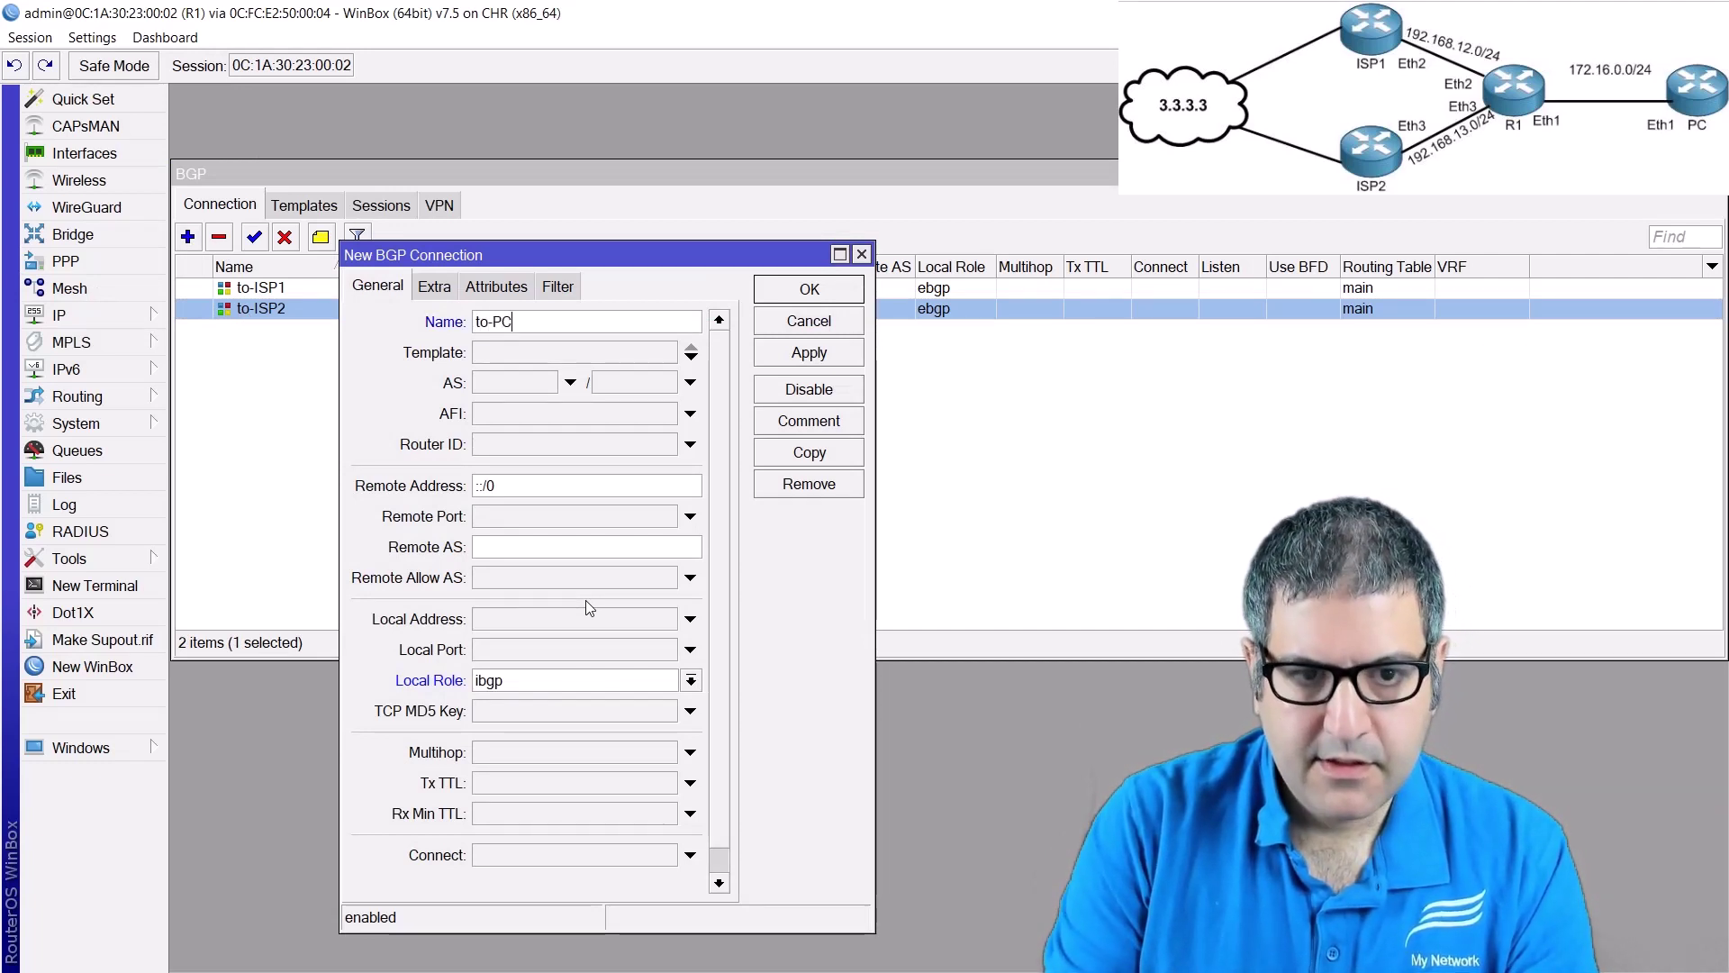
key(Tab)
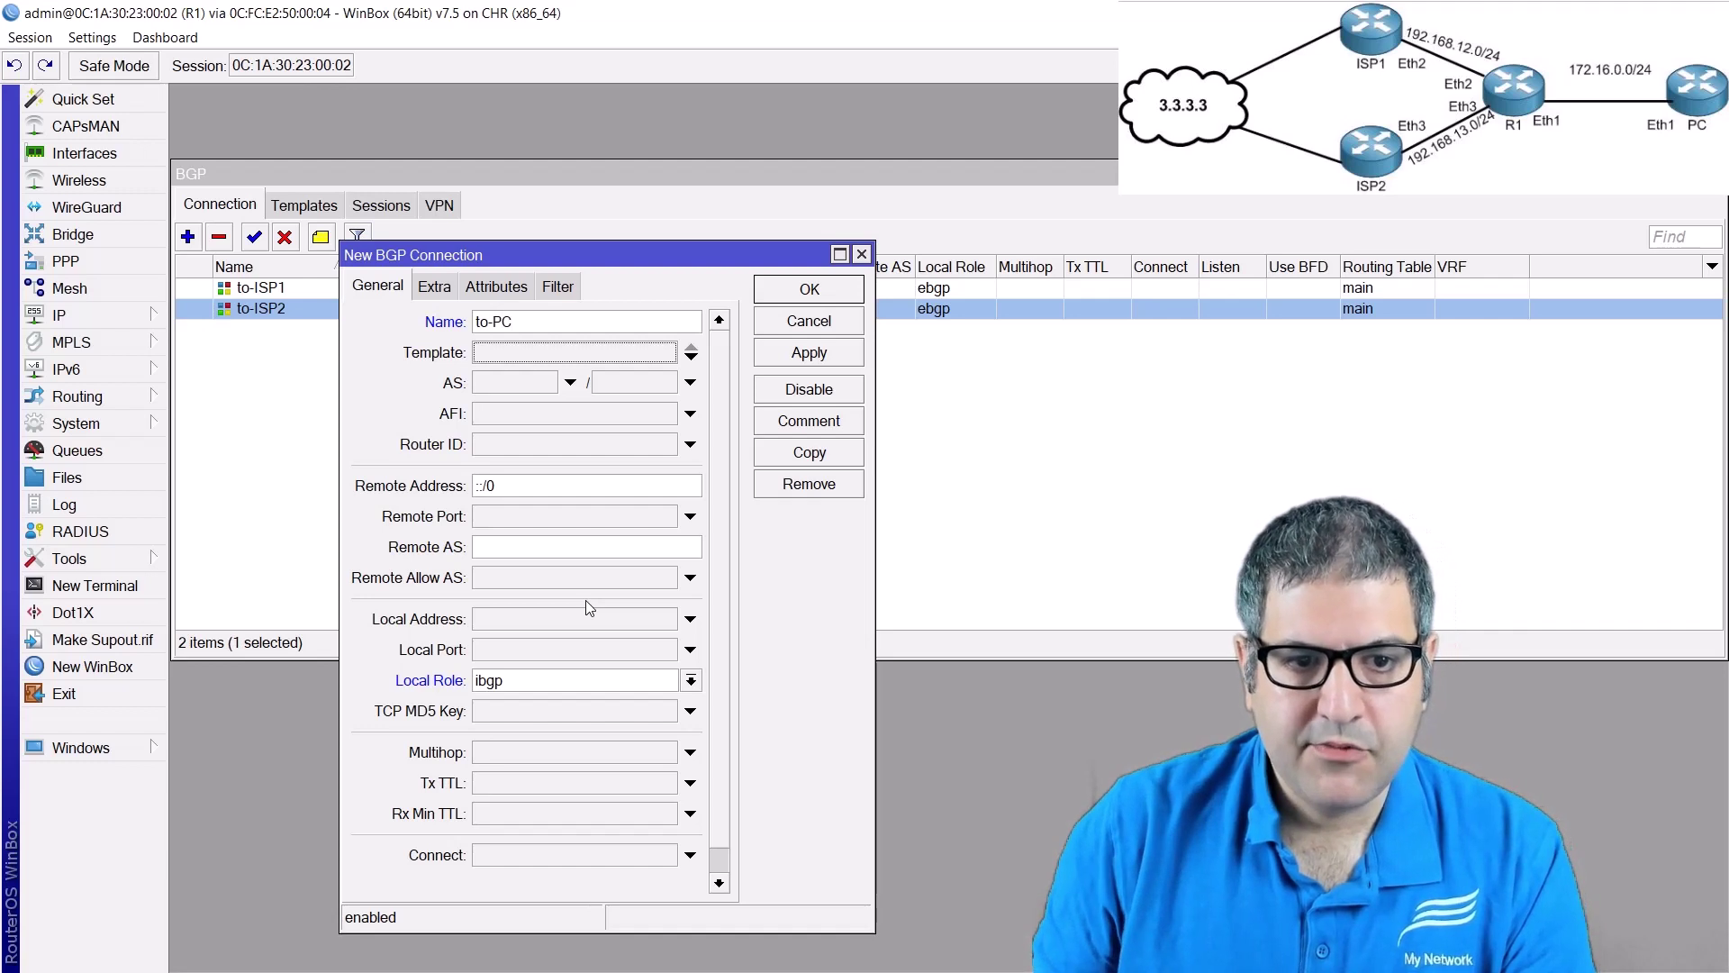
click(508, 361)
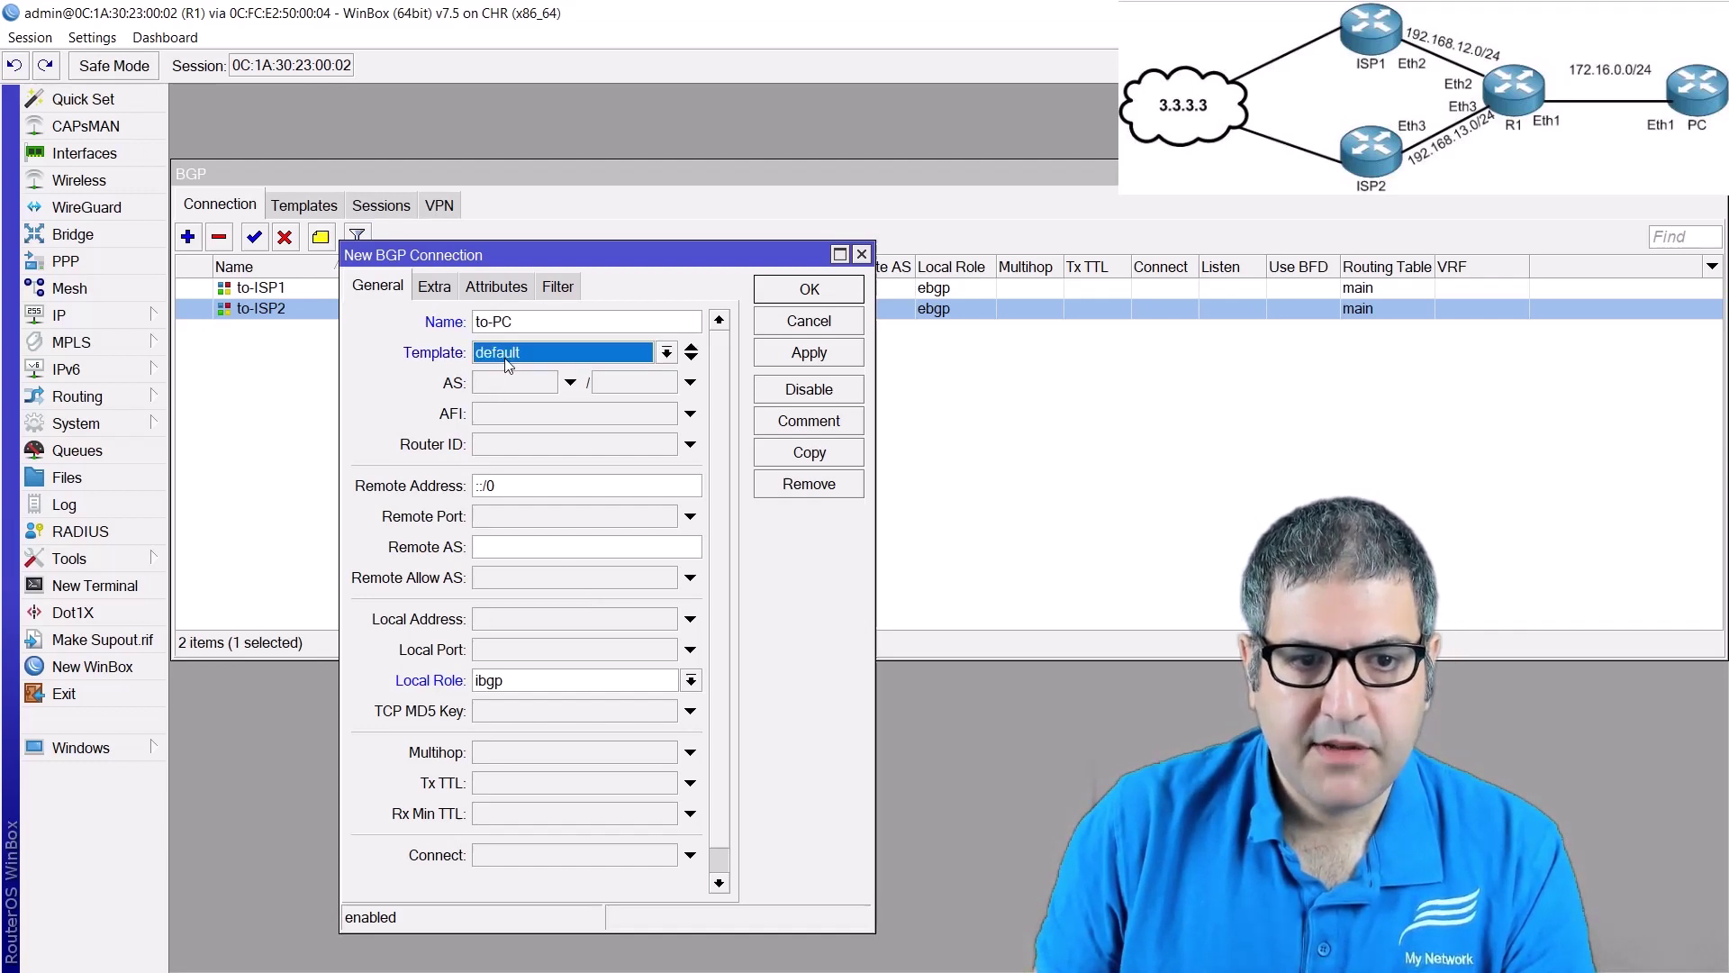
- Set remote address 172.16.0.2, verified against the PC's IP, and remote AS 1, then save
double_click(528, 491)
text(172.162)
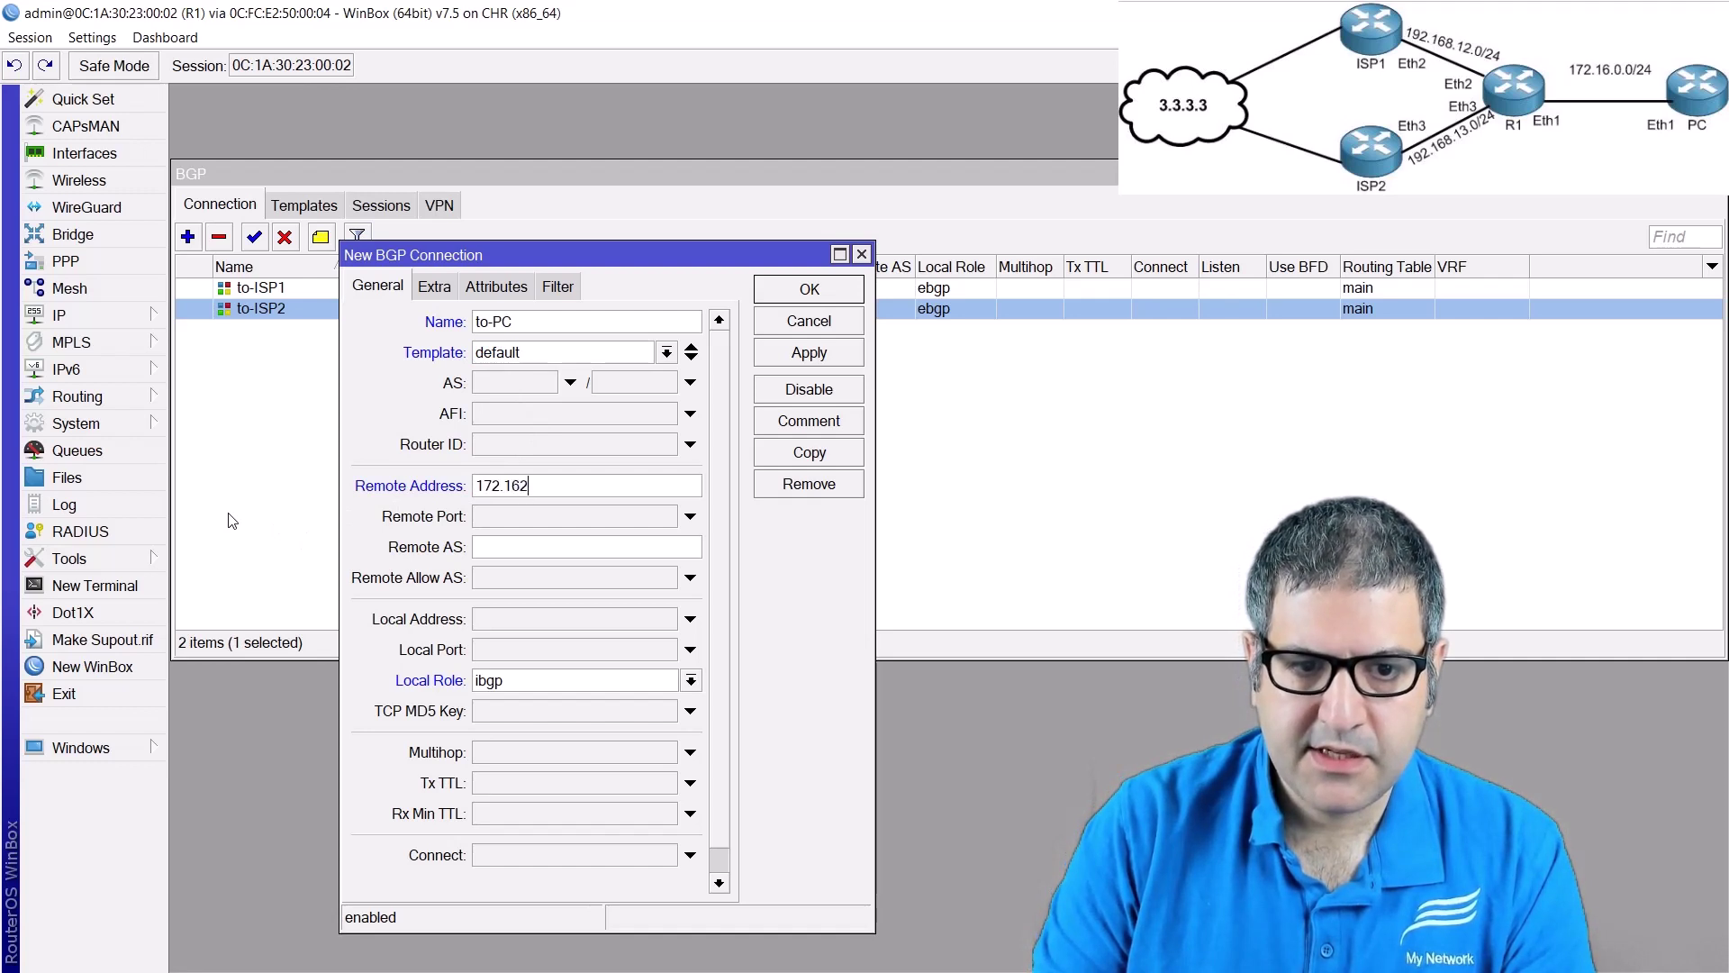
key(BackSpace)
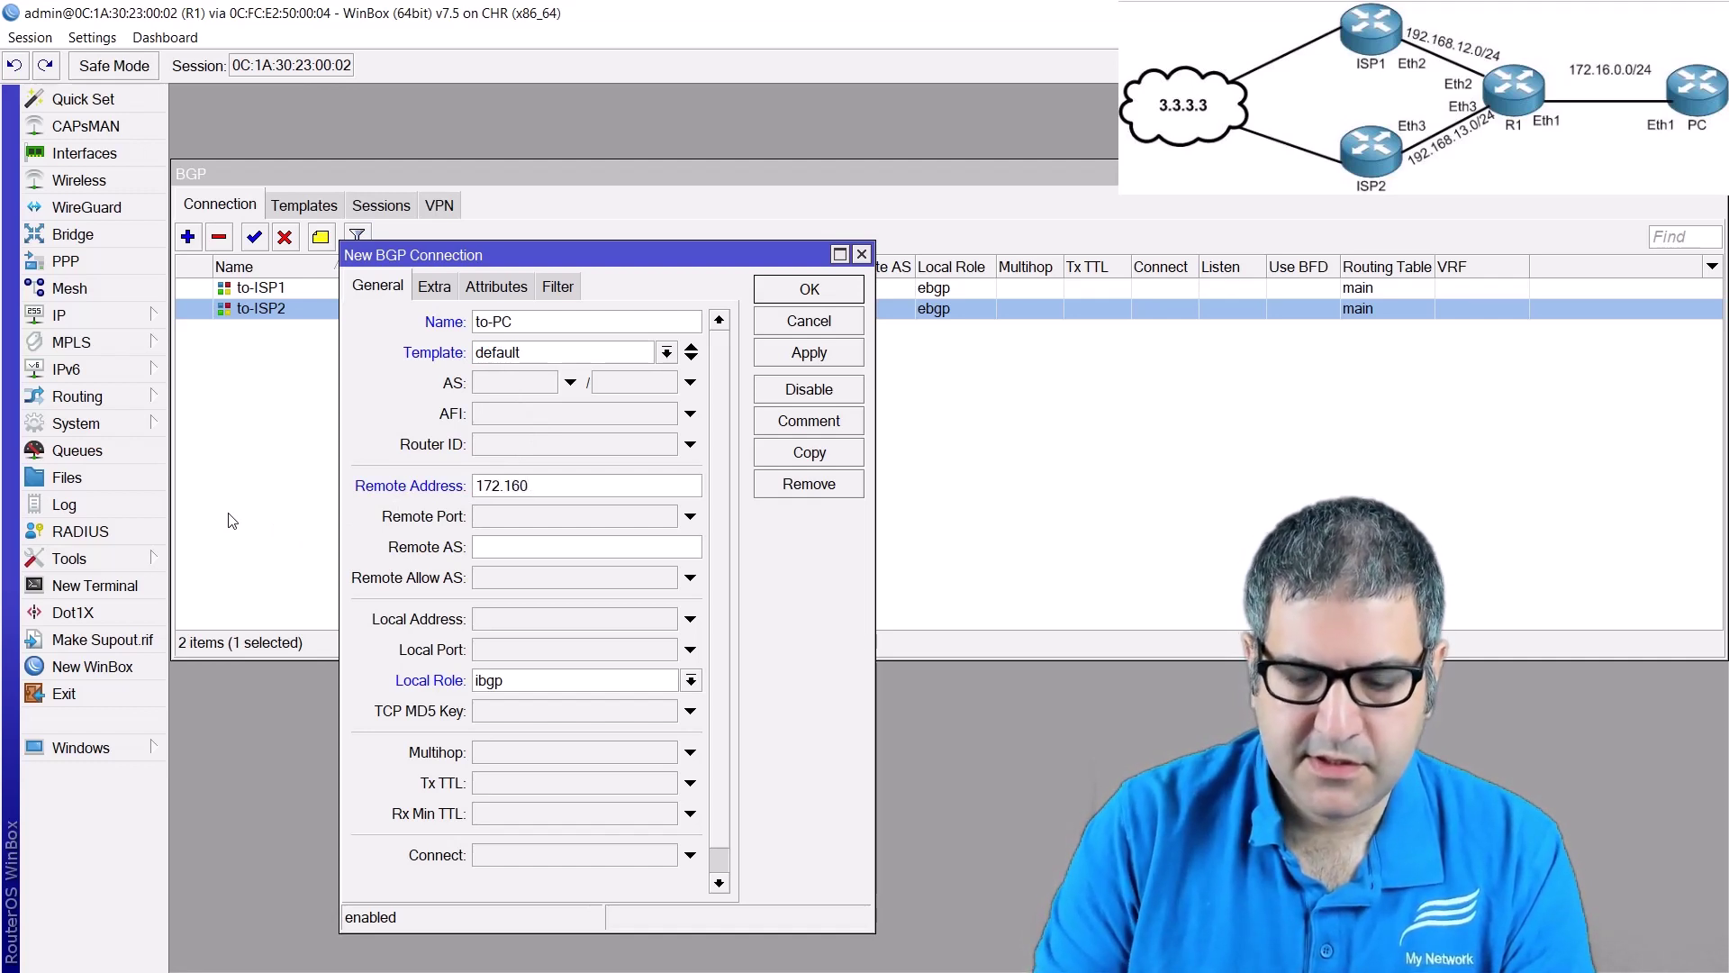
text(.0.)
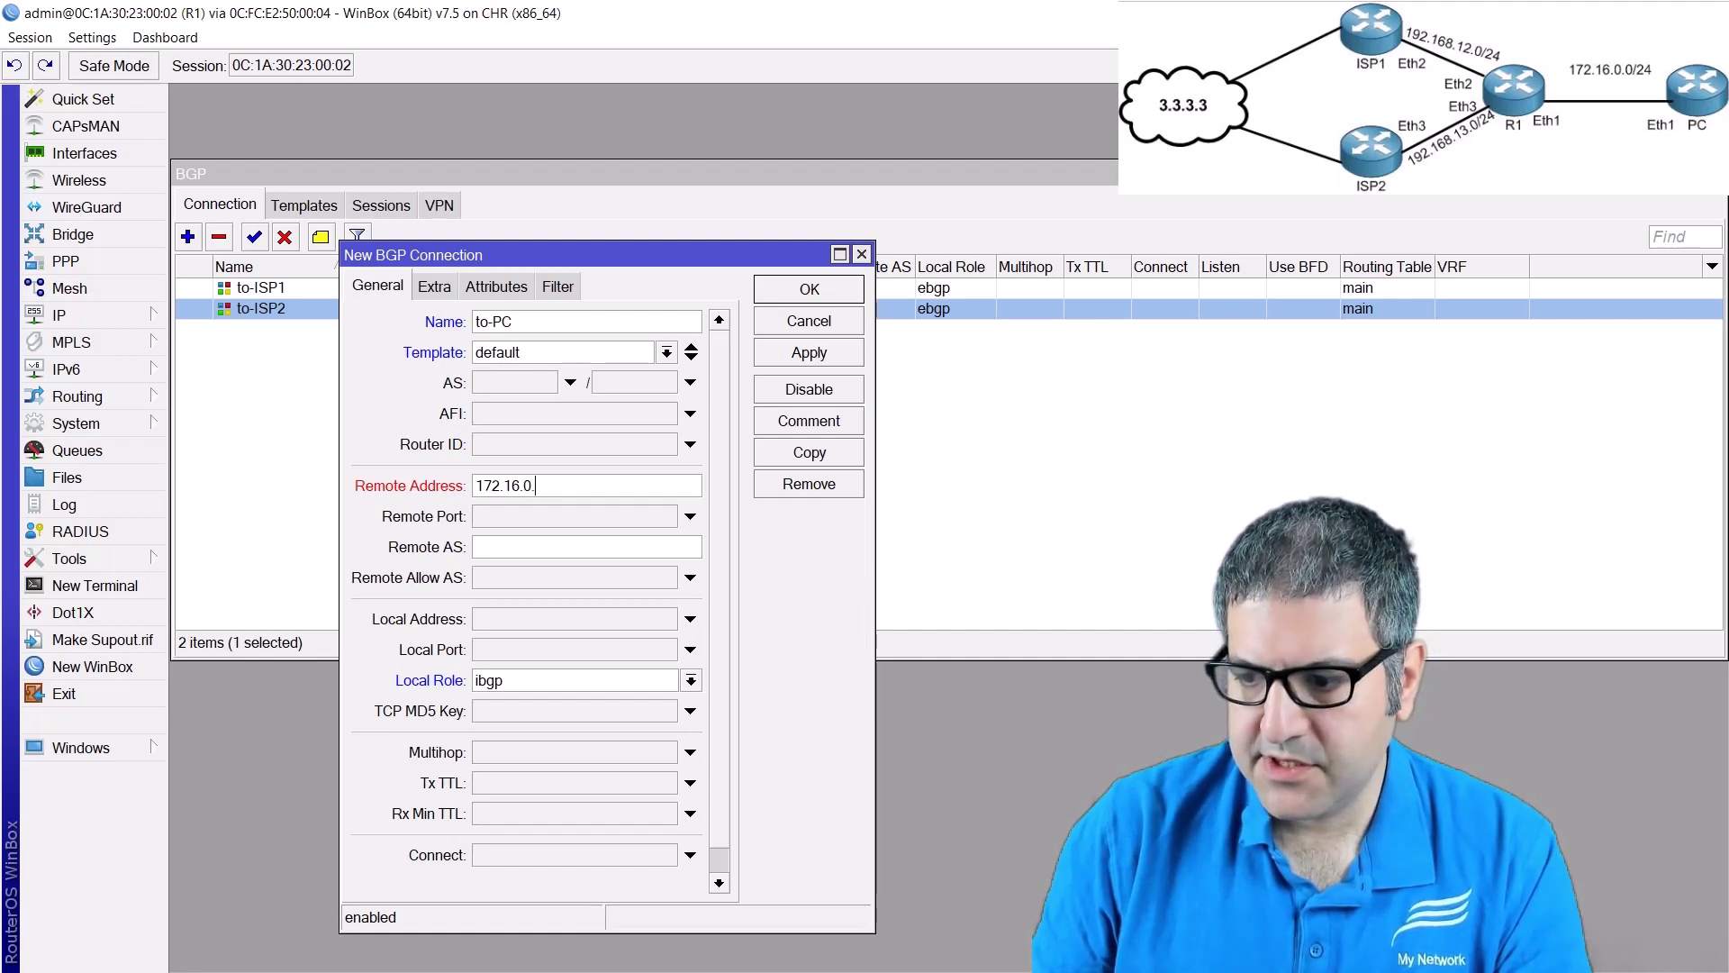
key(alt+Tab)
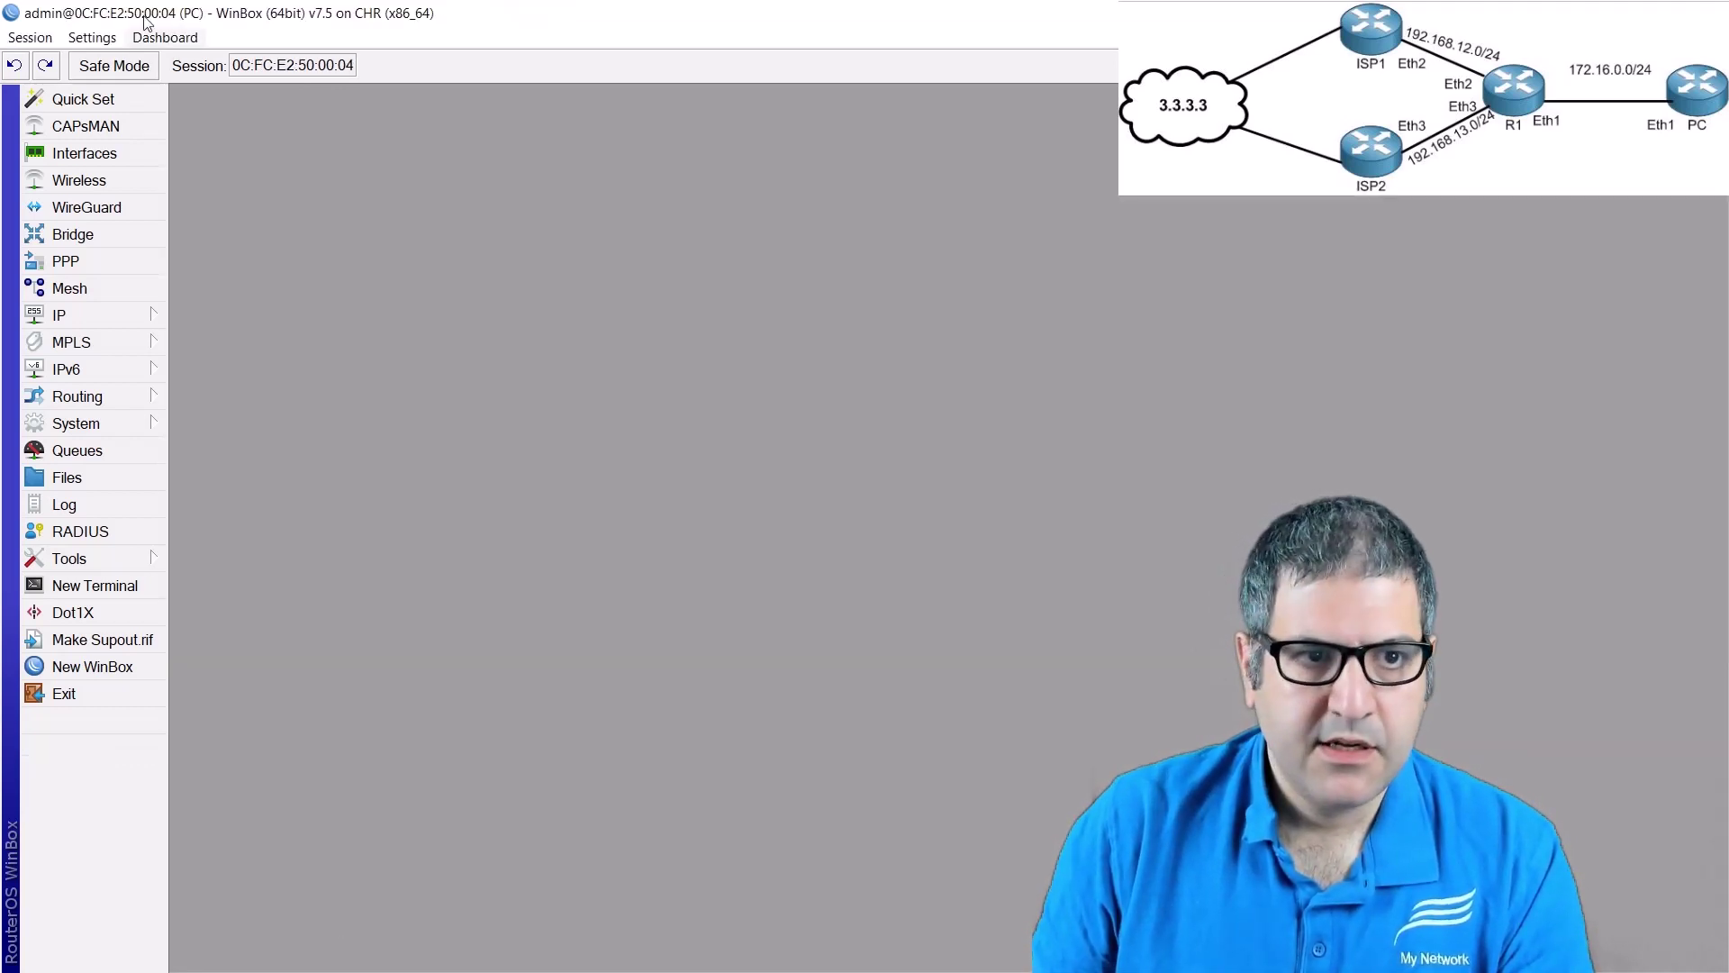
click(104, 314)
click(219, 317)
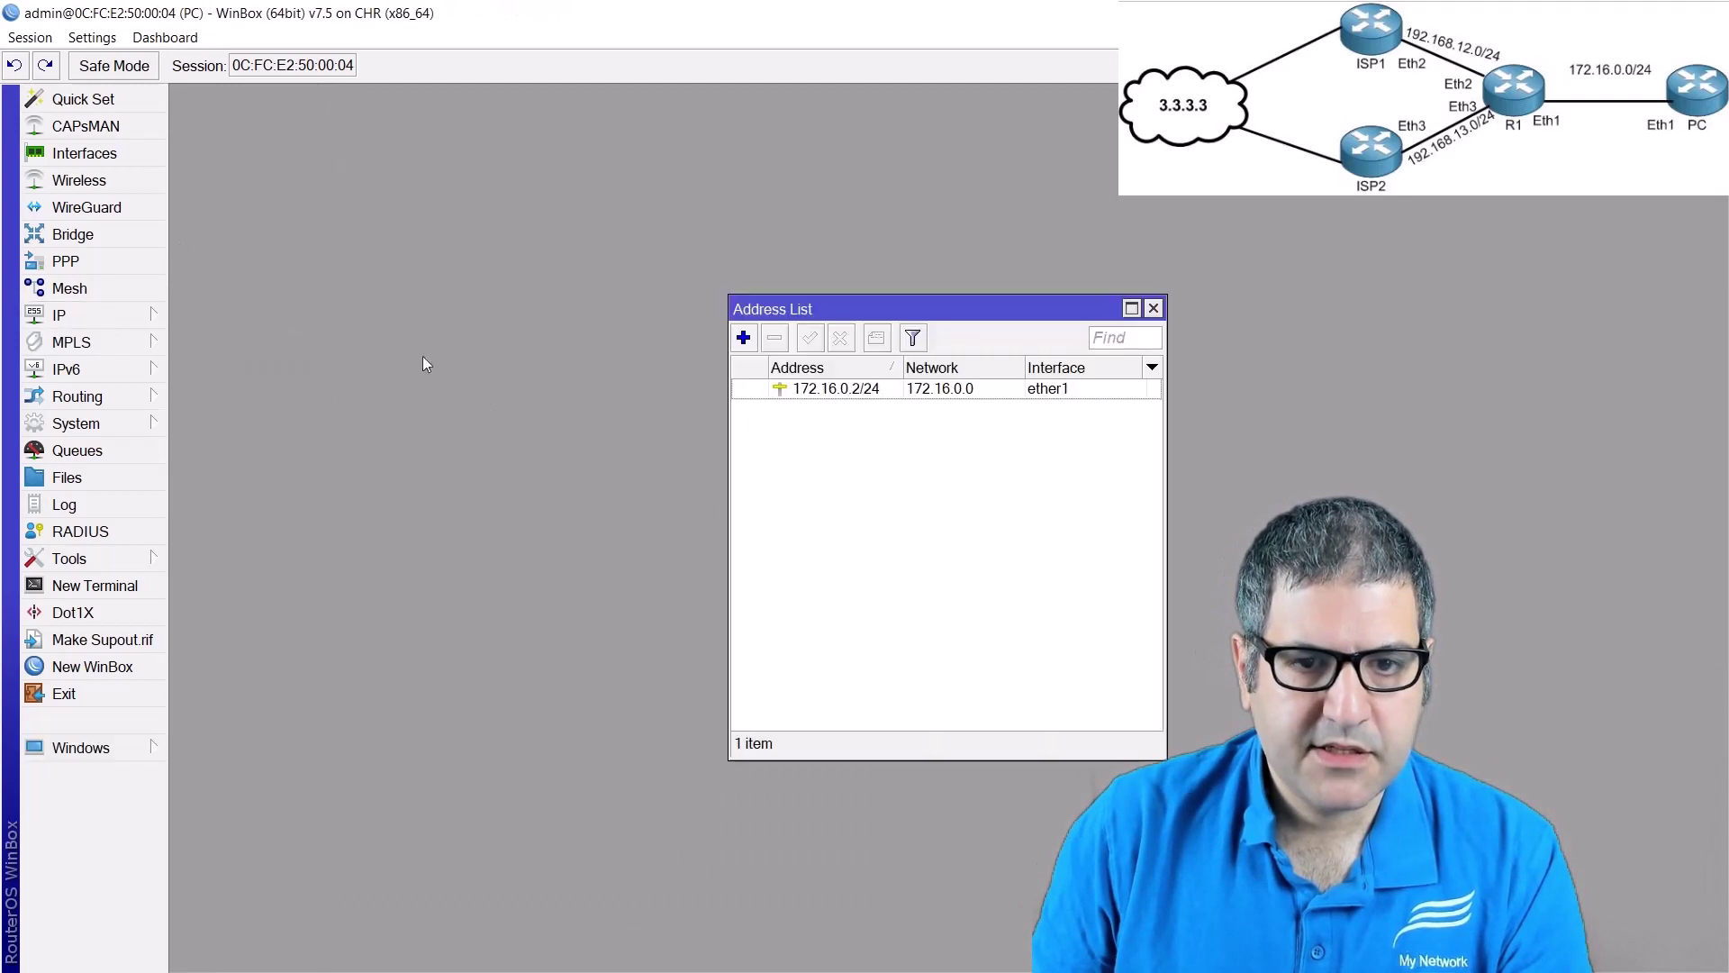
key(alt+Tab)
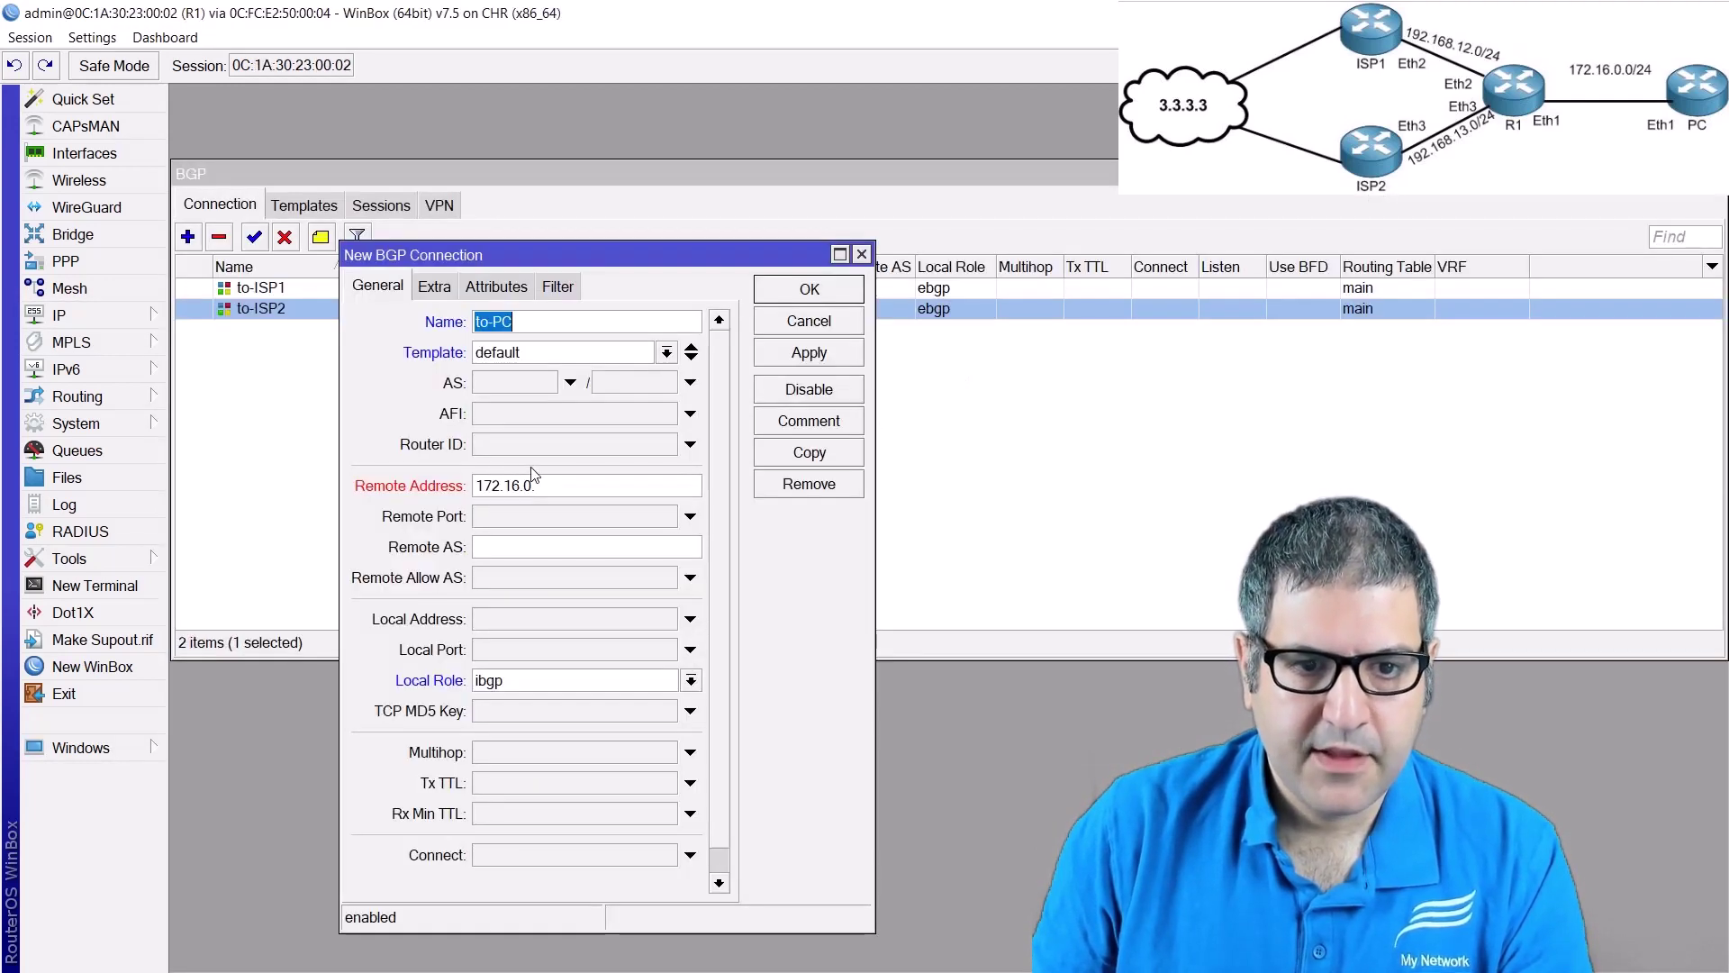
text(2)
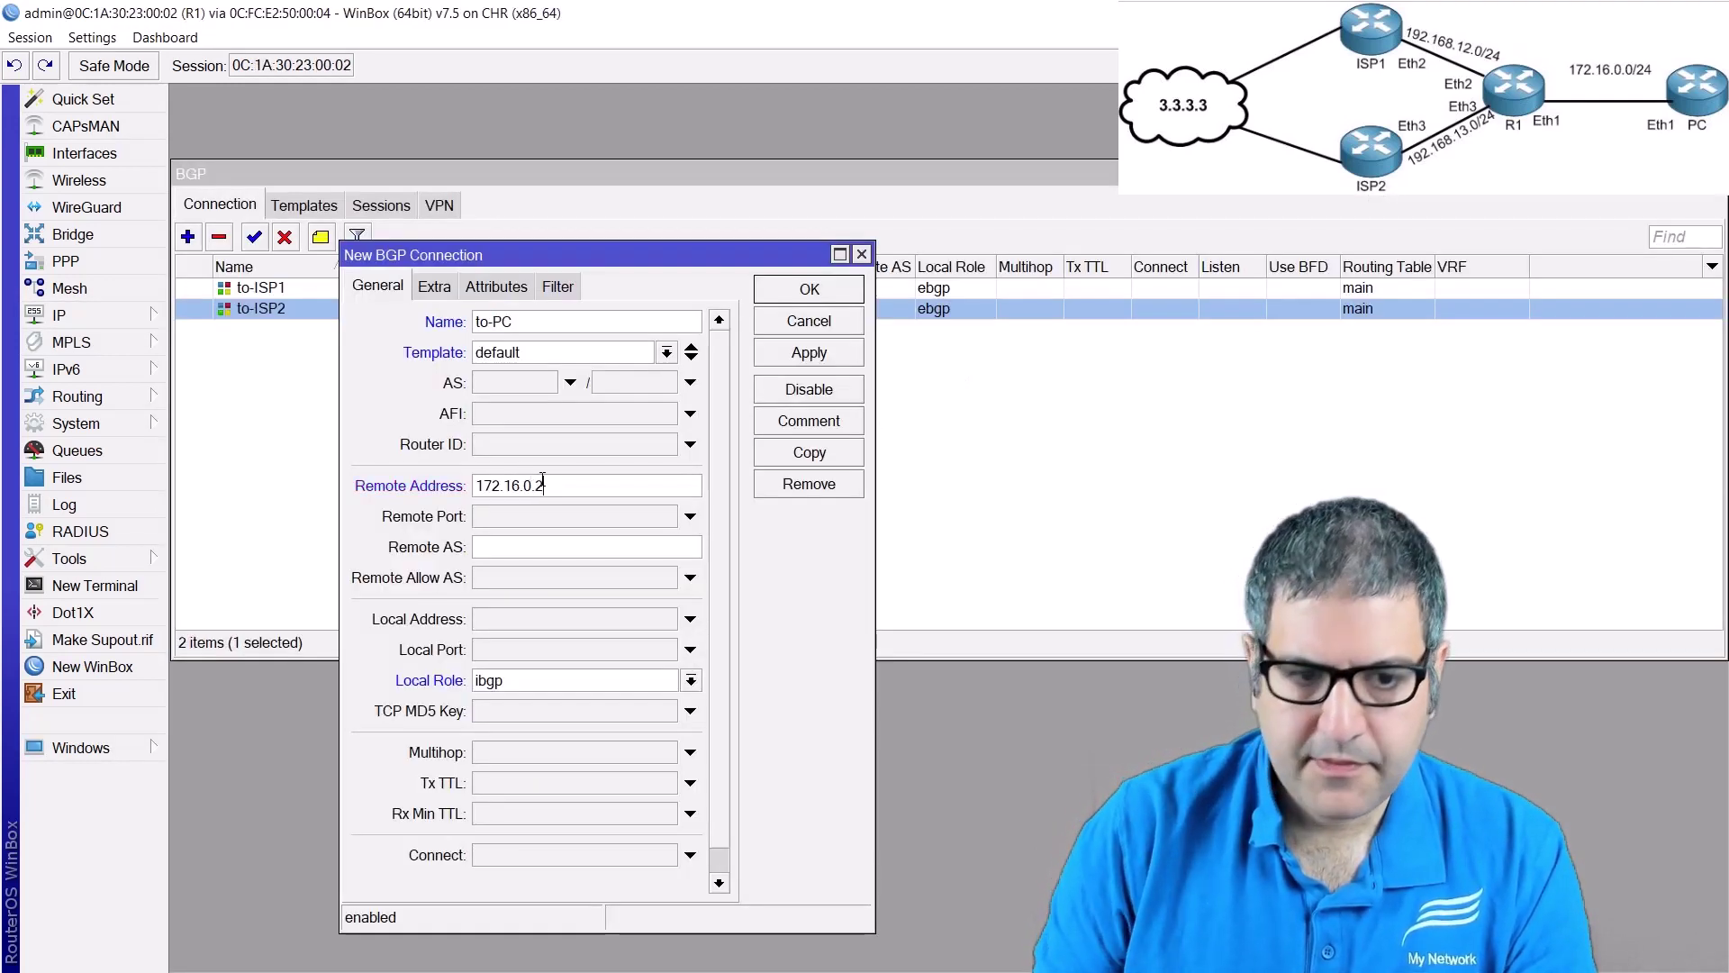
key(Tab)
key(Tab)
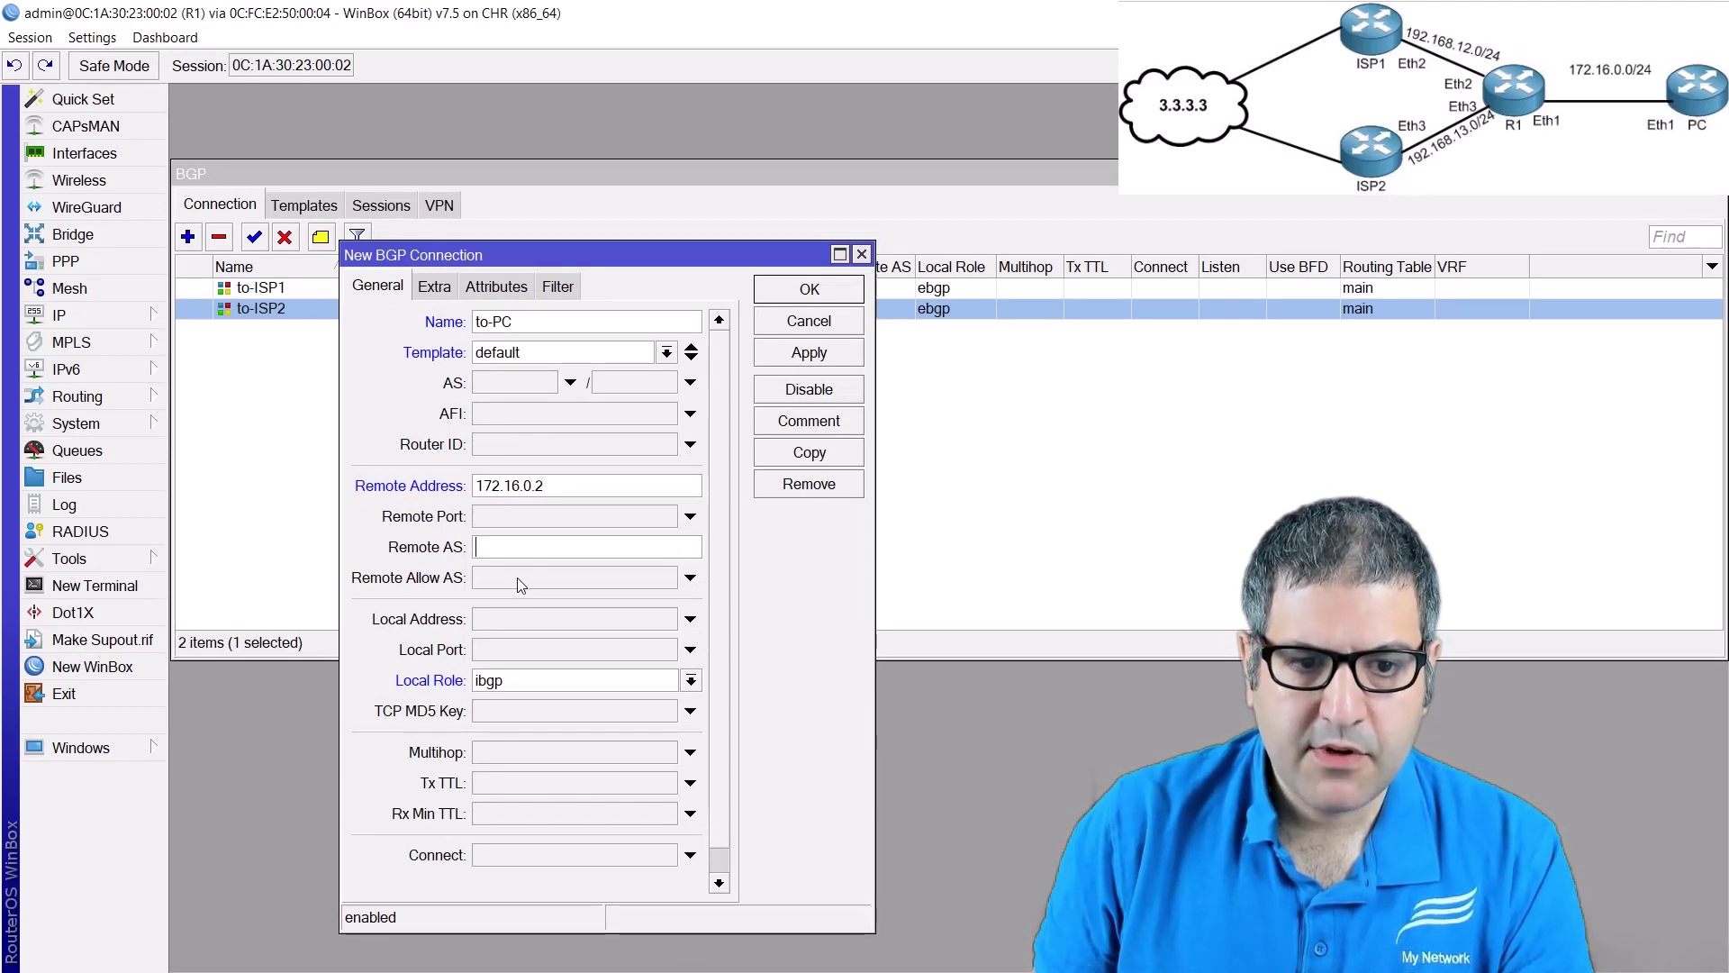
text(1)
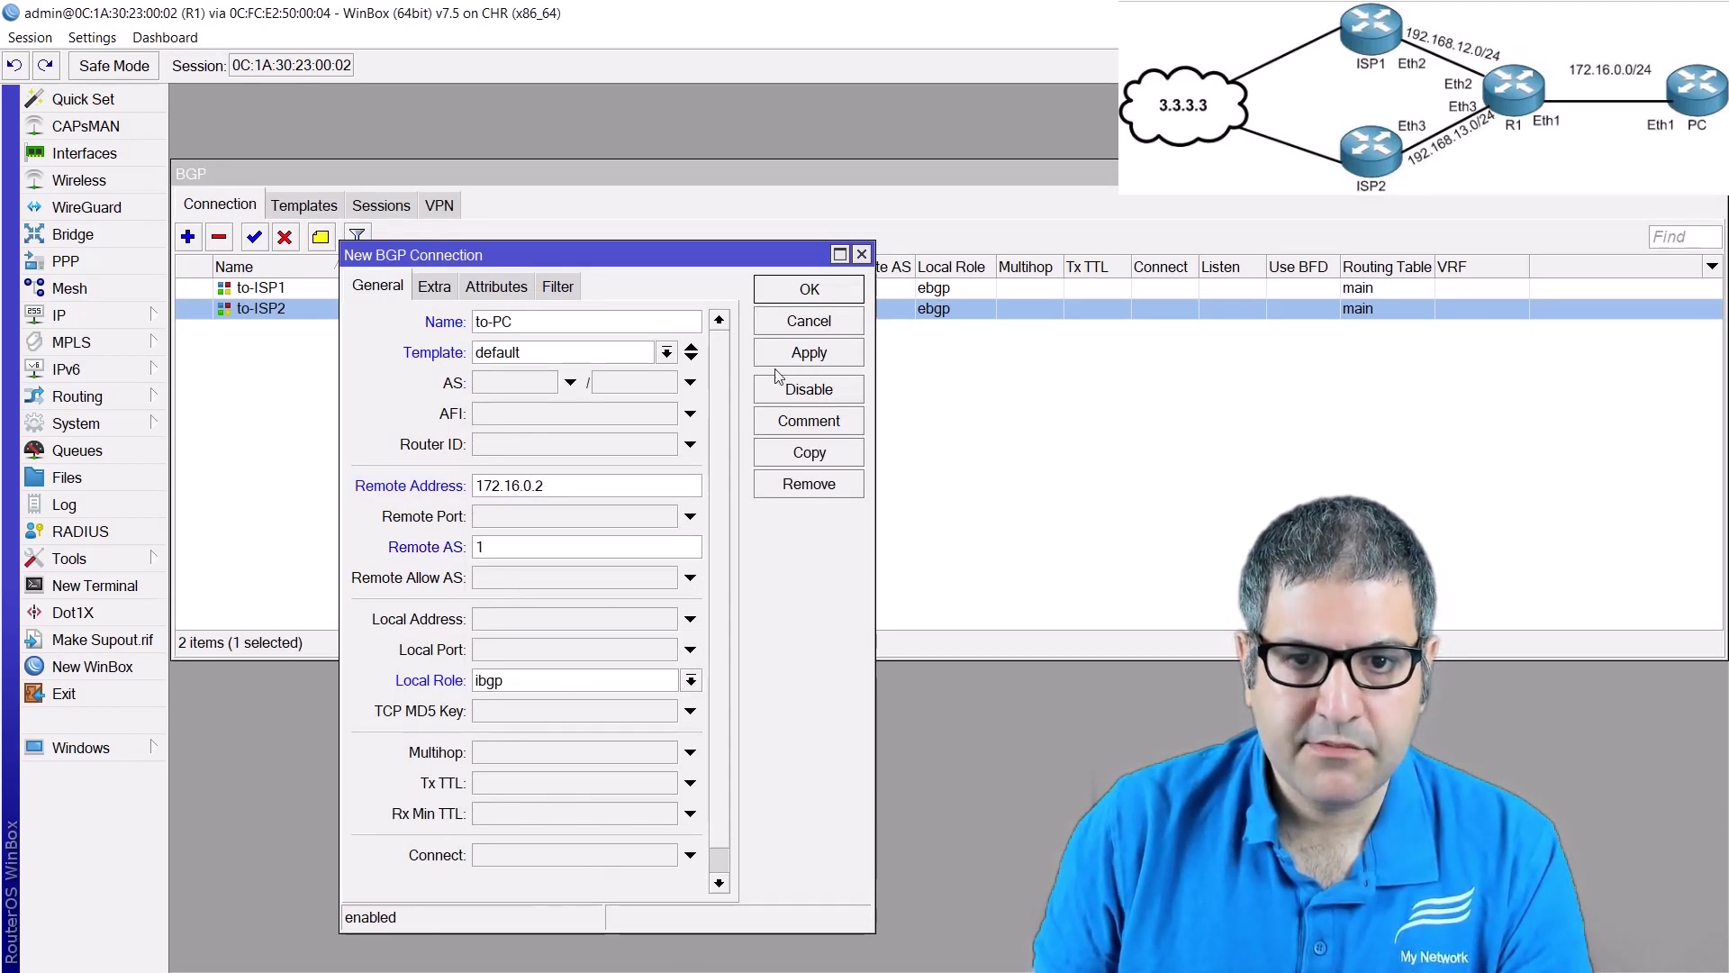
click(828, 296)
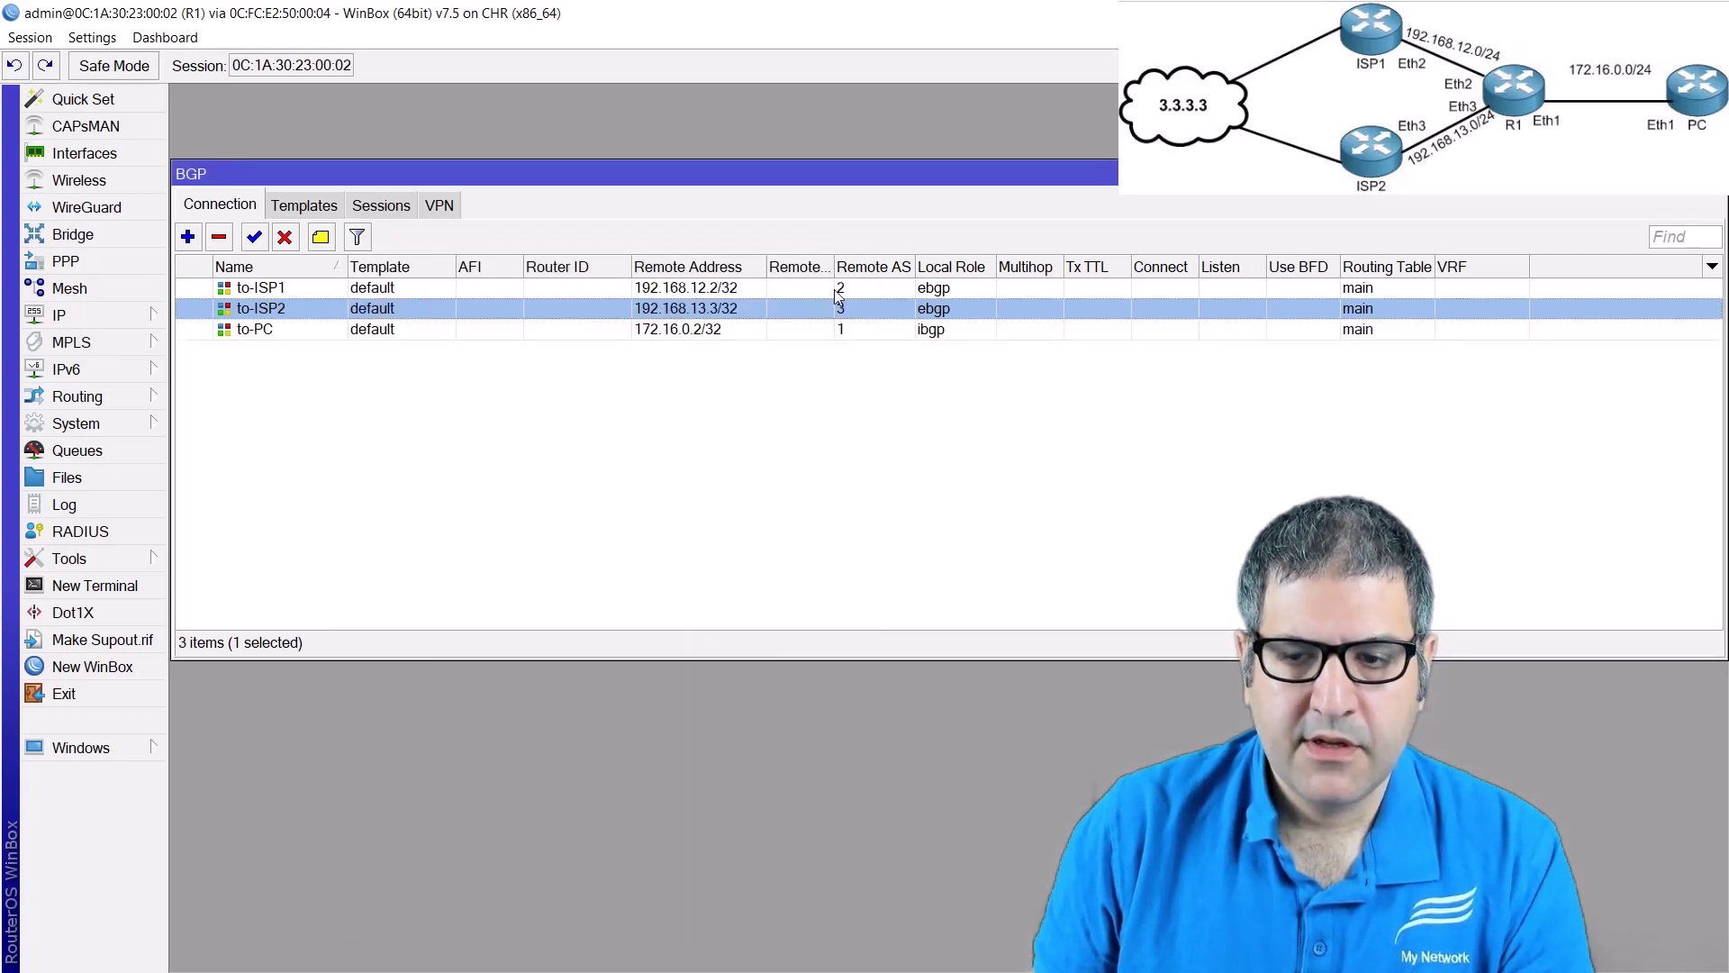
- Set Default Originate to always on R1's to-PC connection and apply it
click(269, 331)
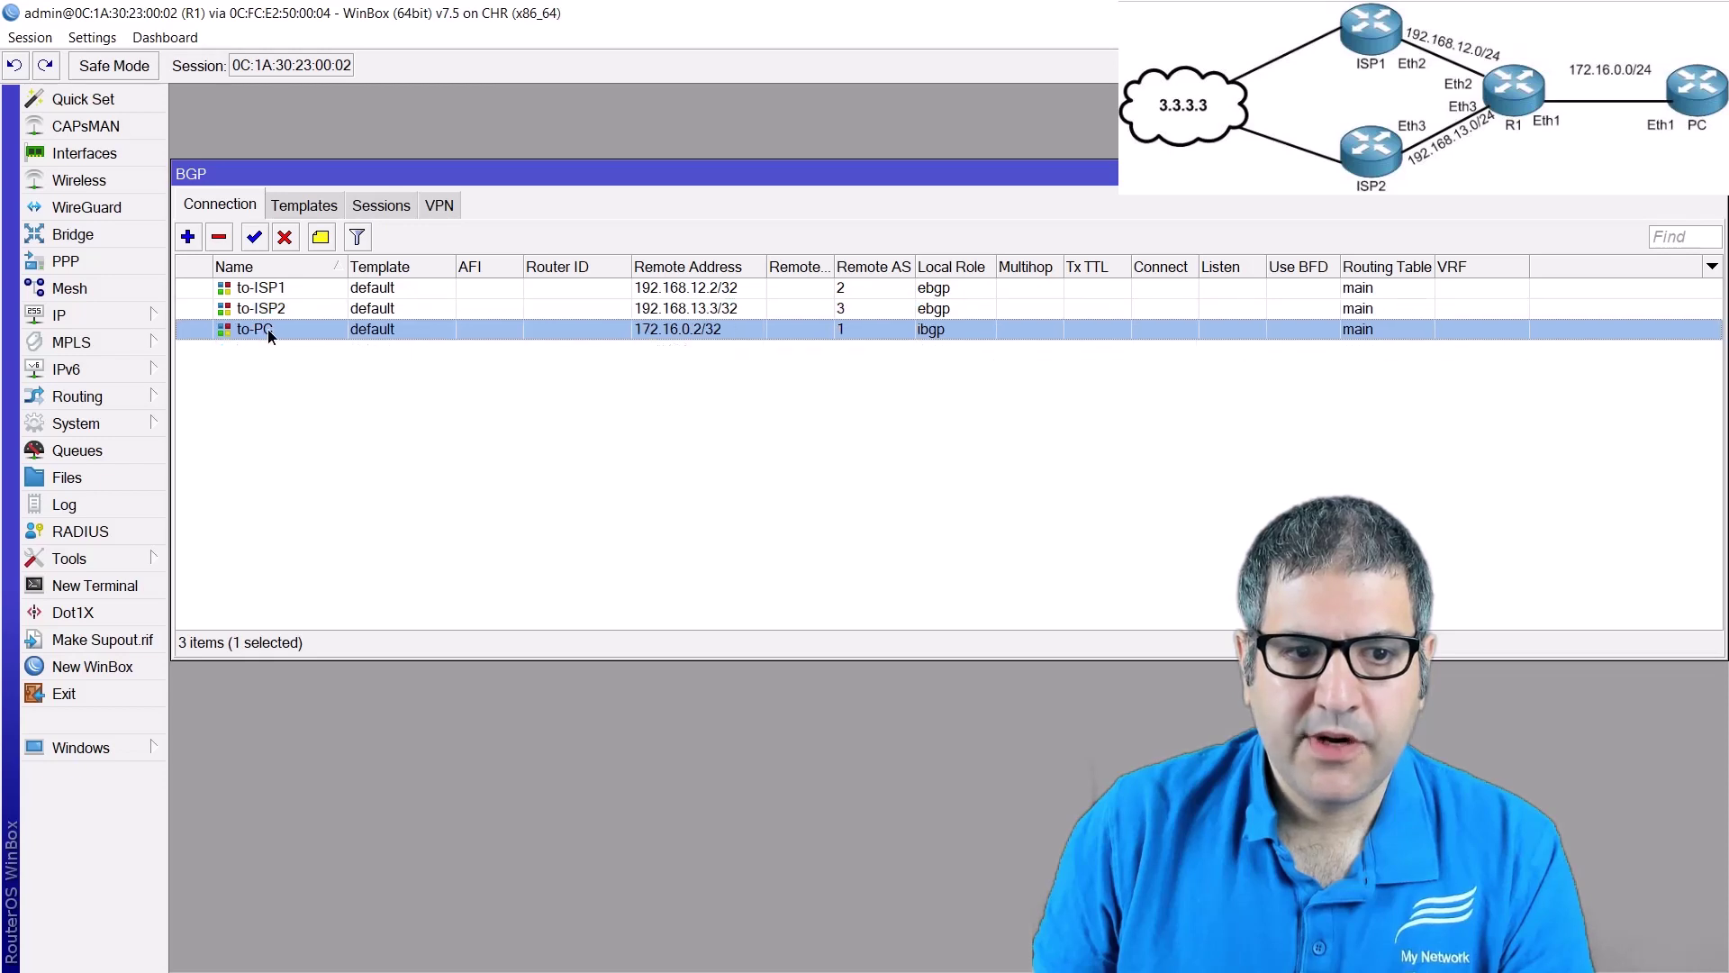
double_click(269, 331)
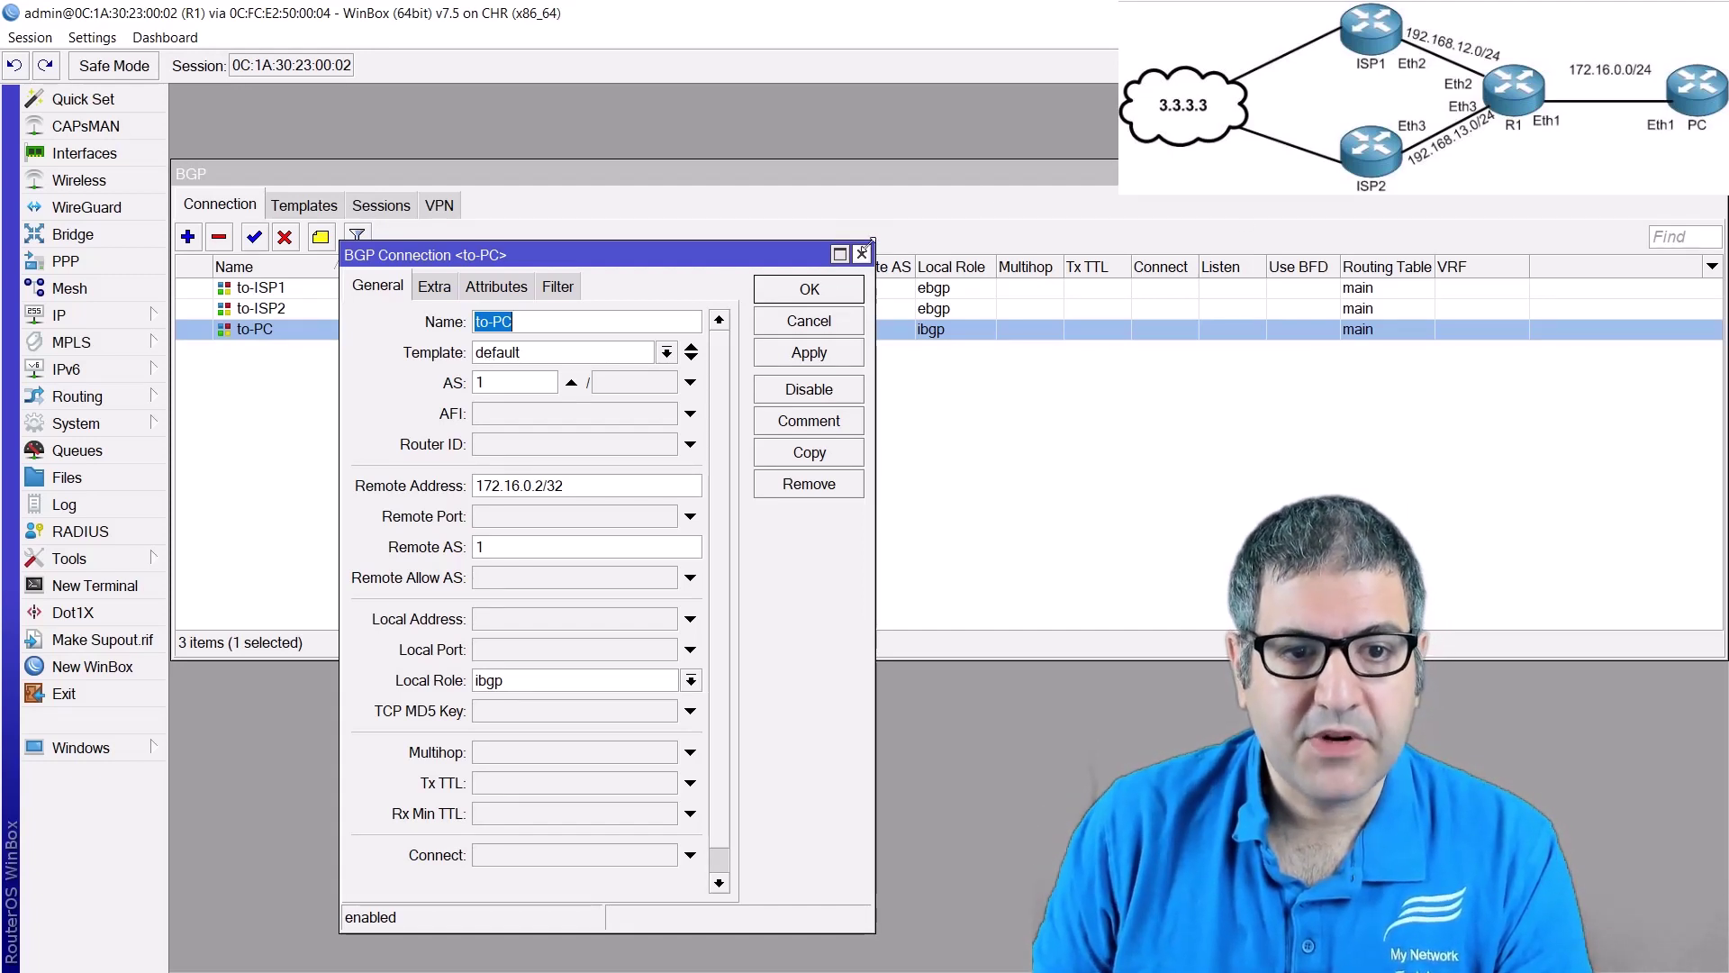
click(556, 287)
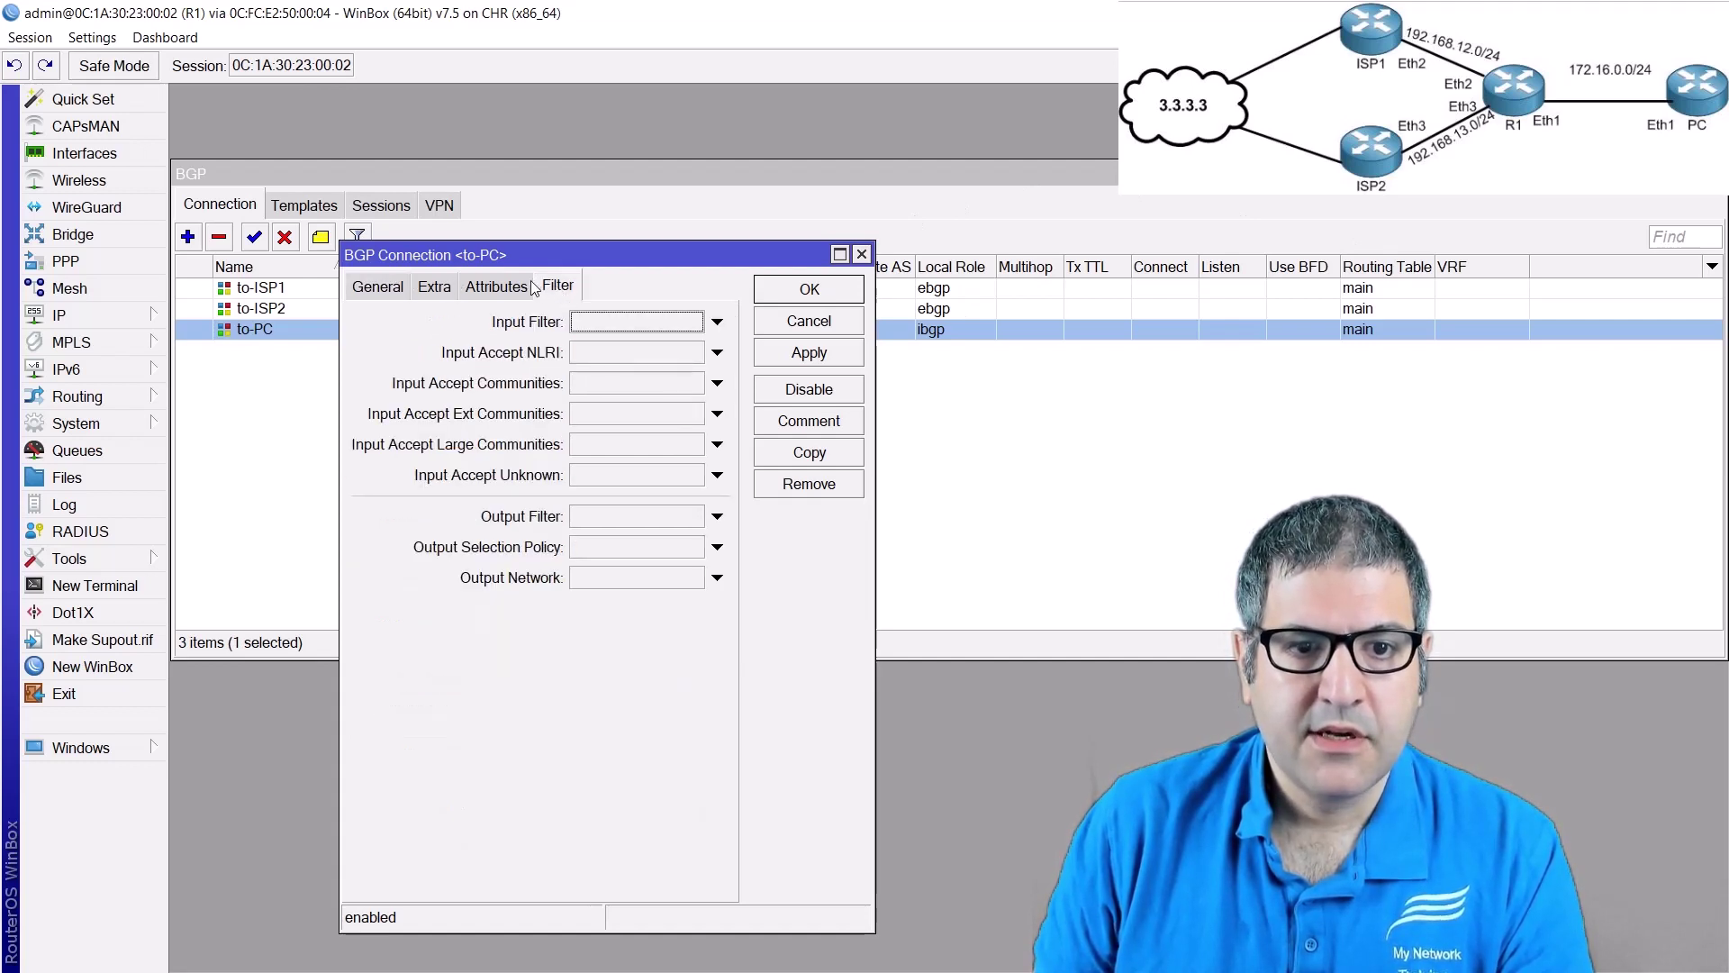
click(491, 287)
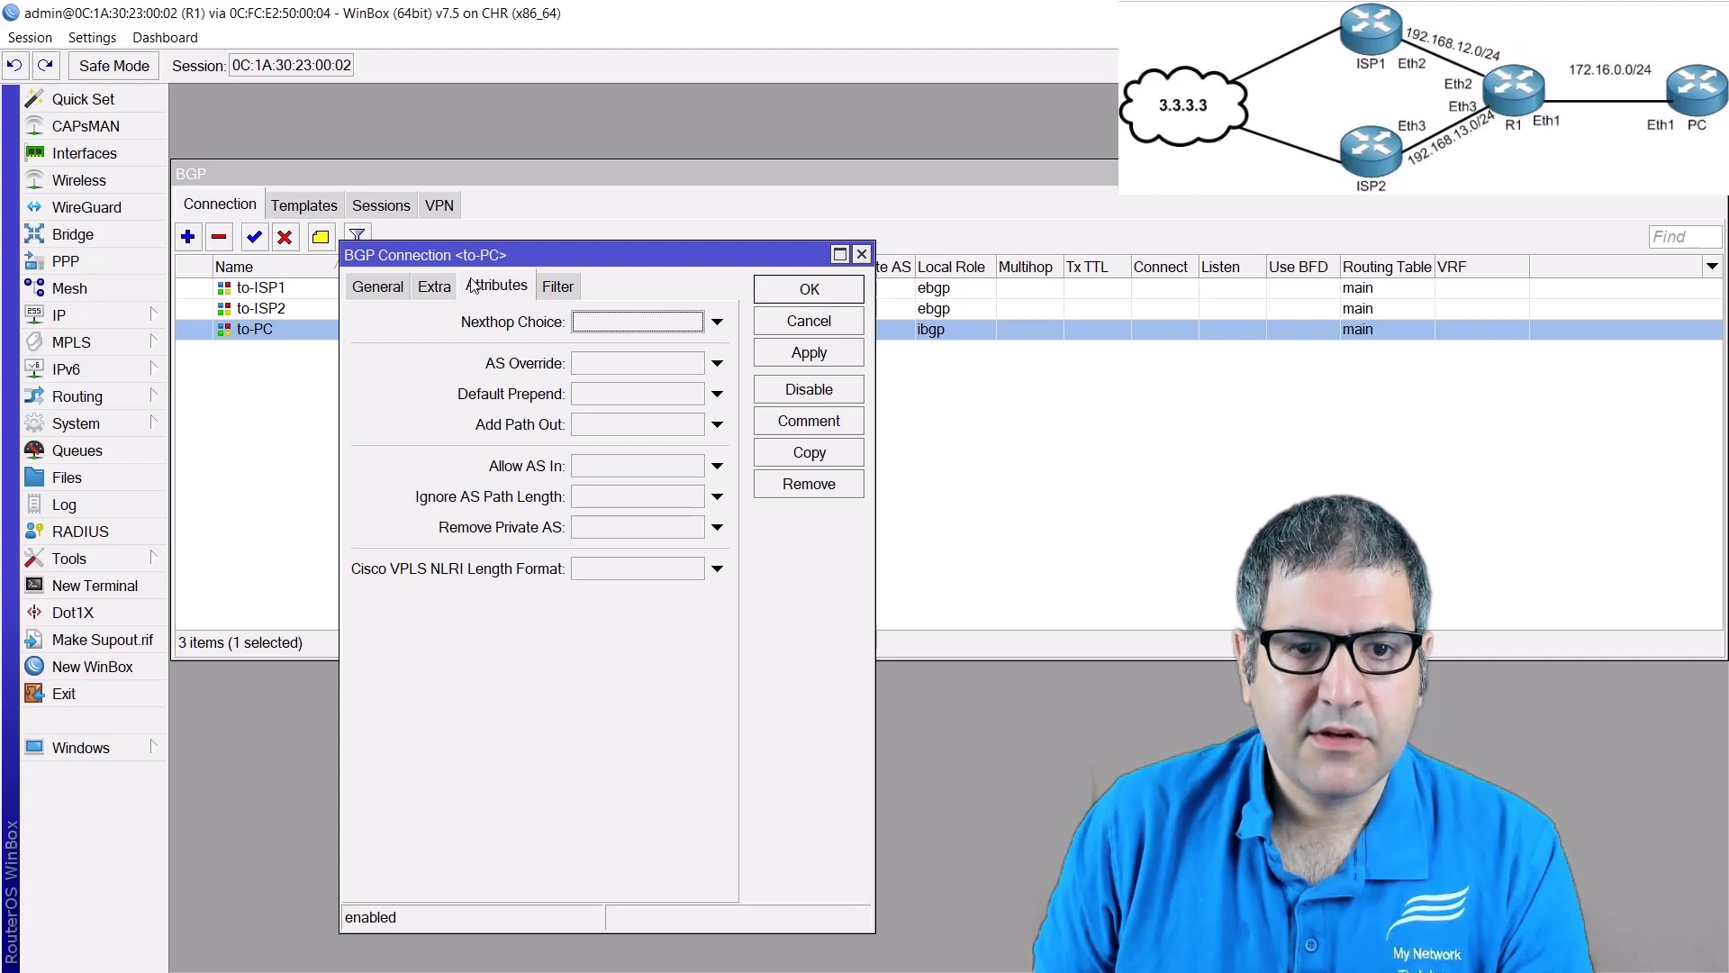
click(436, 285)
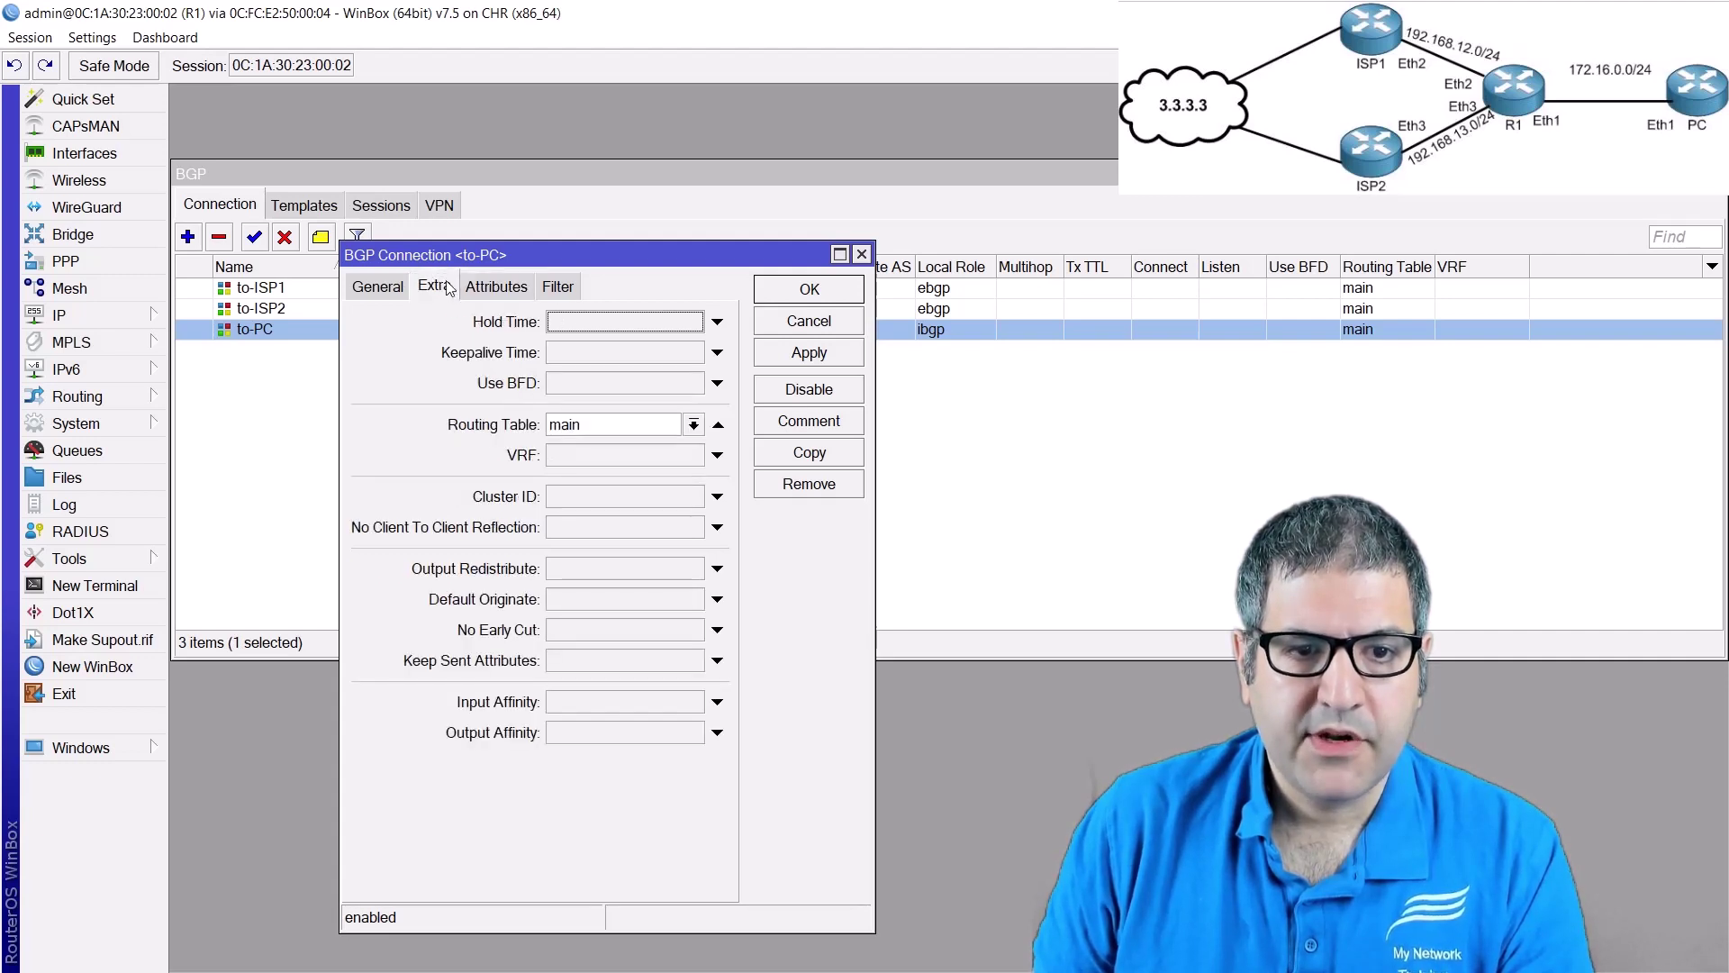
click(601, 598)
click(636, 598)
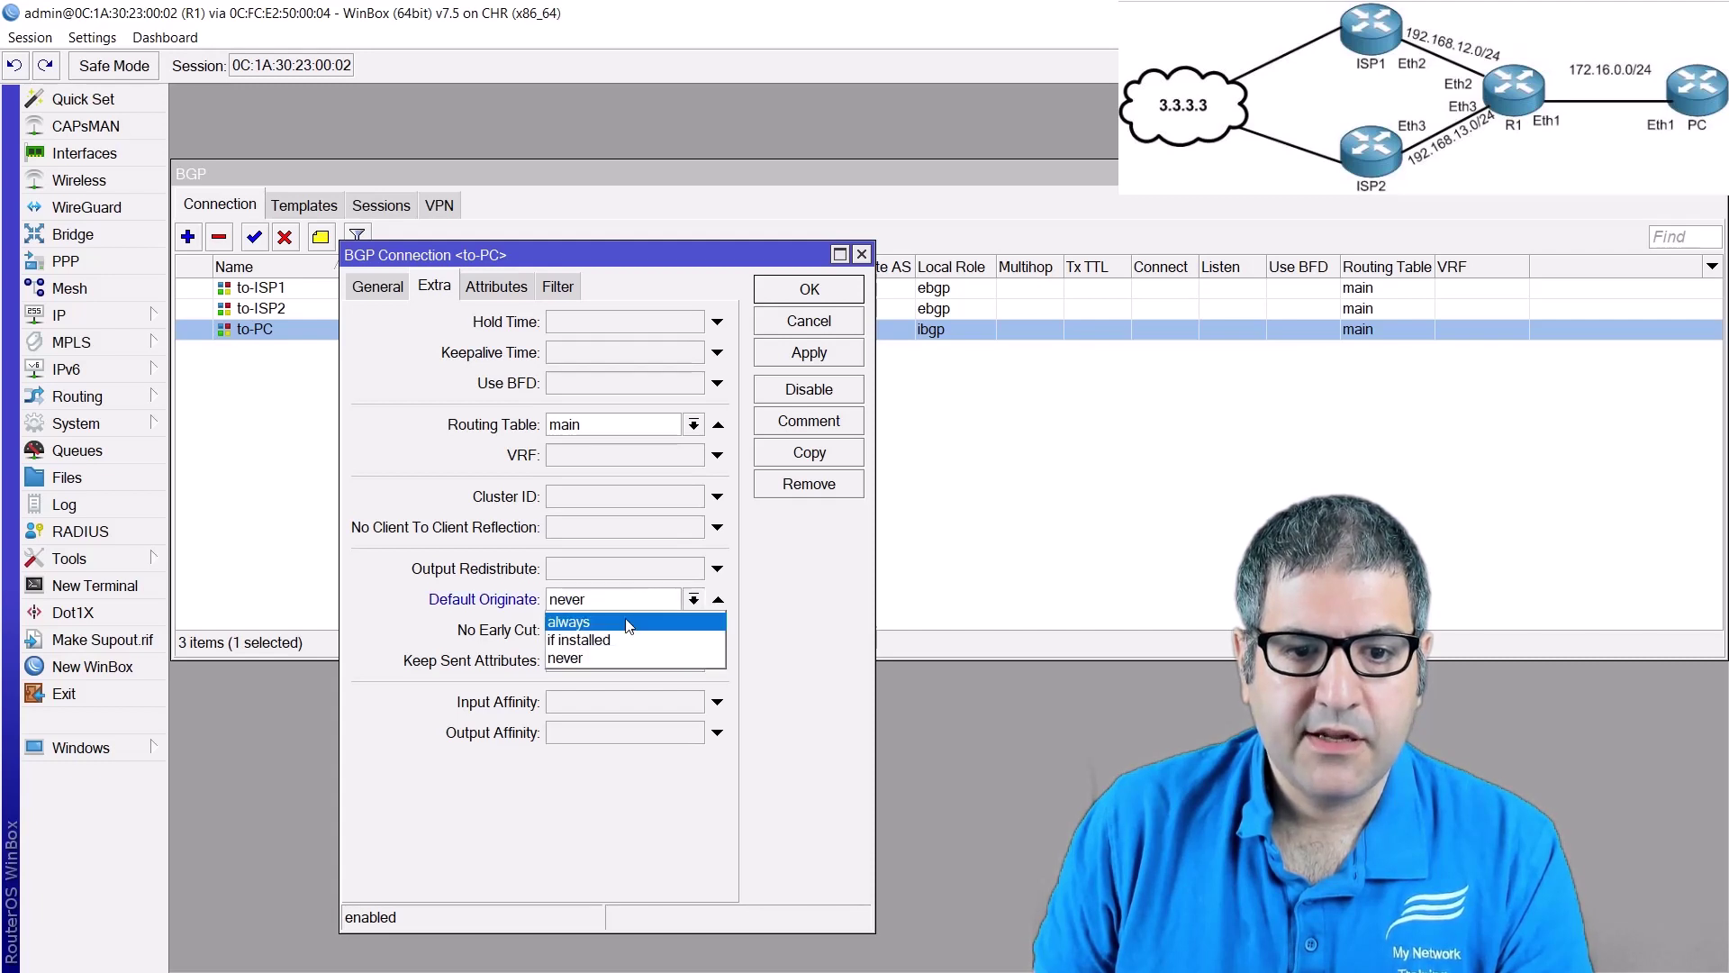
click(631, 622)
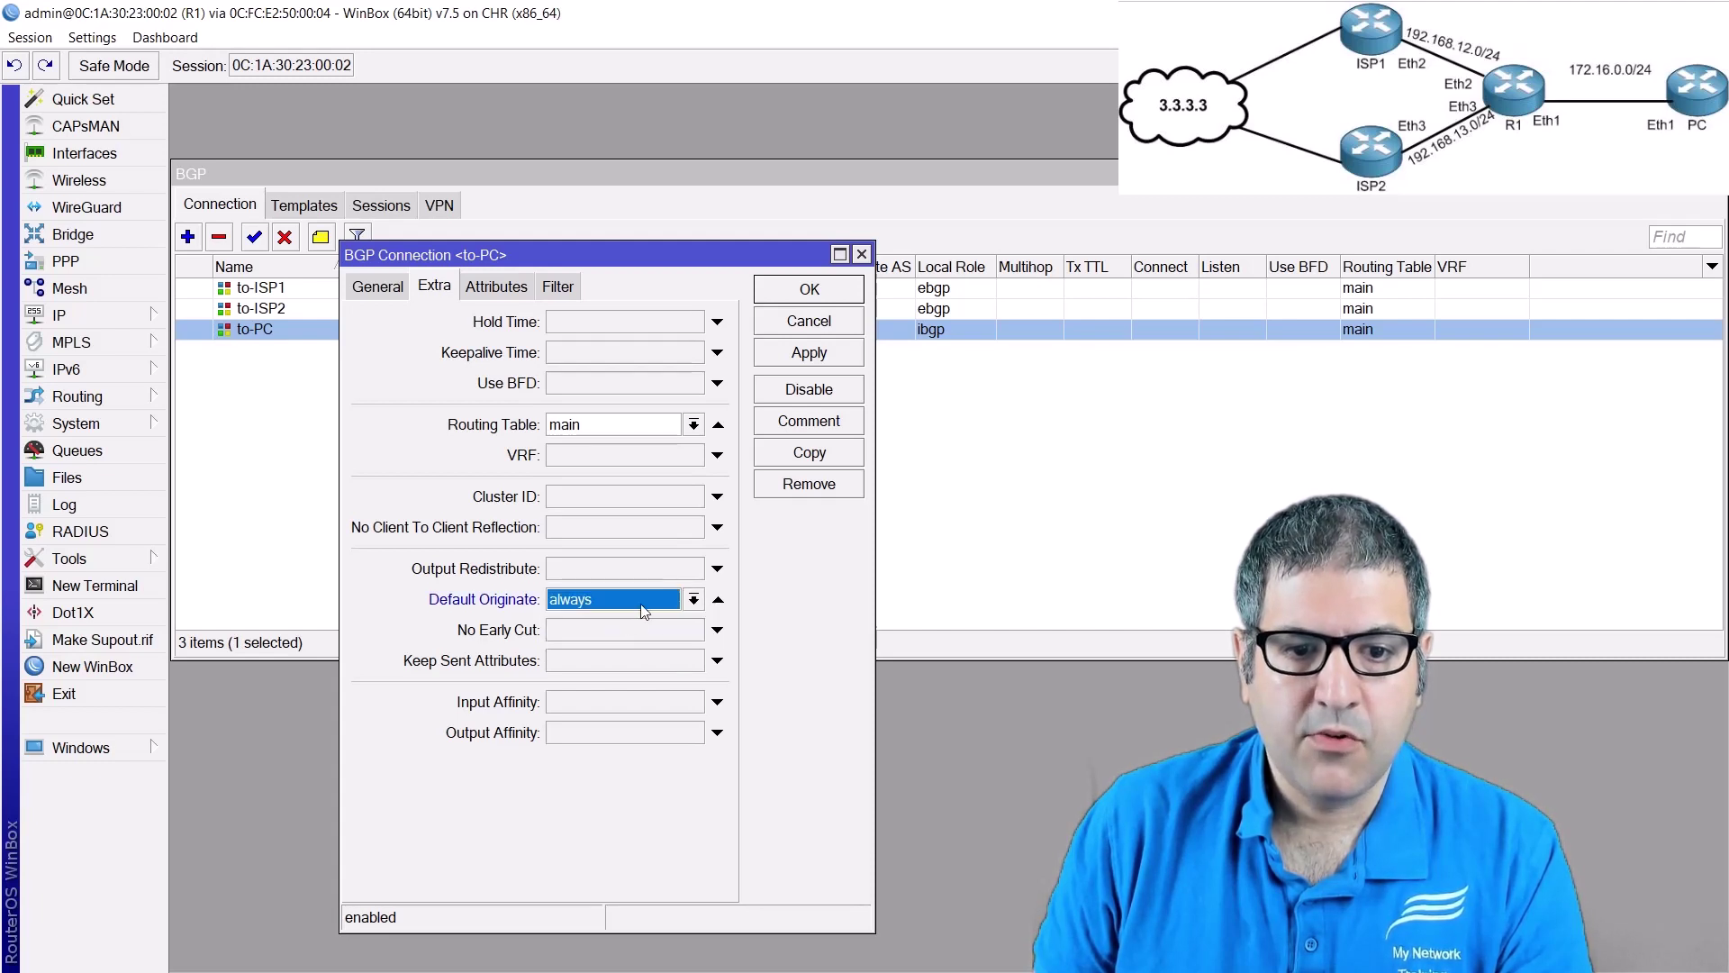
click(814, 354)
click(808, 289)
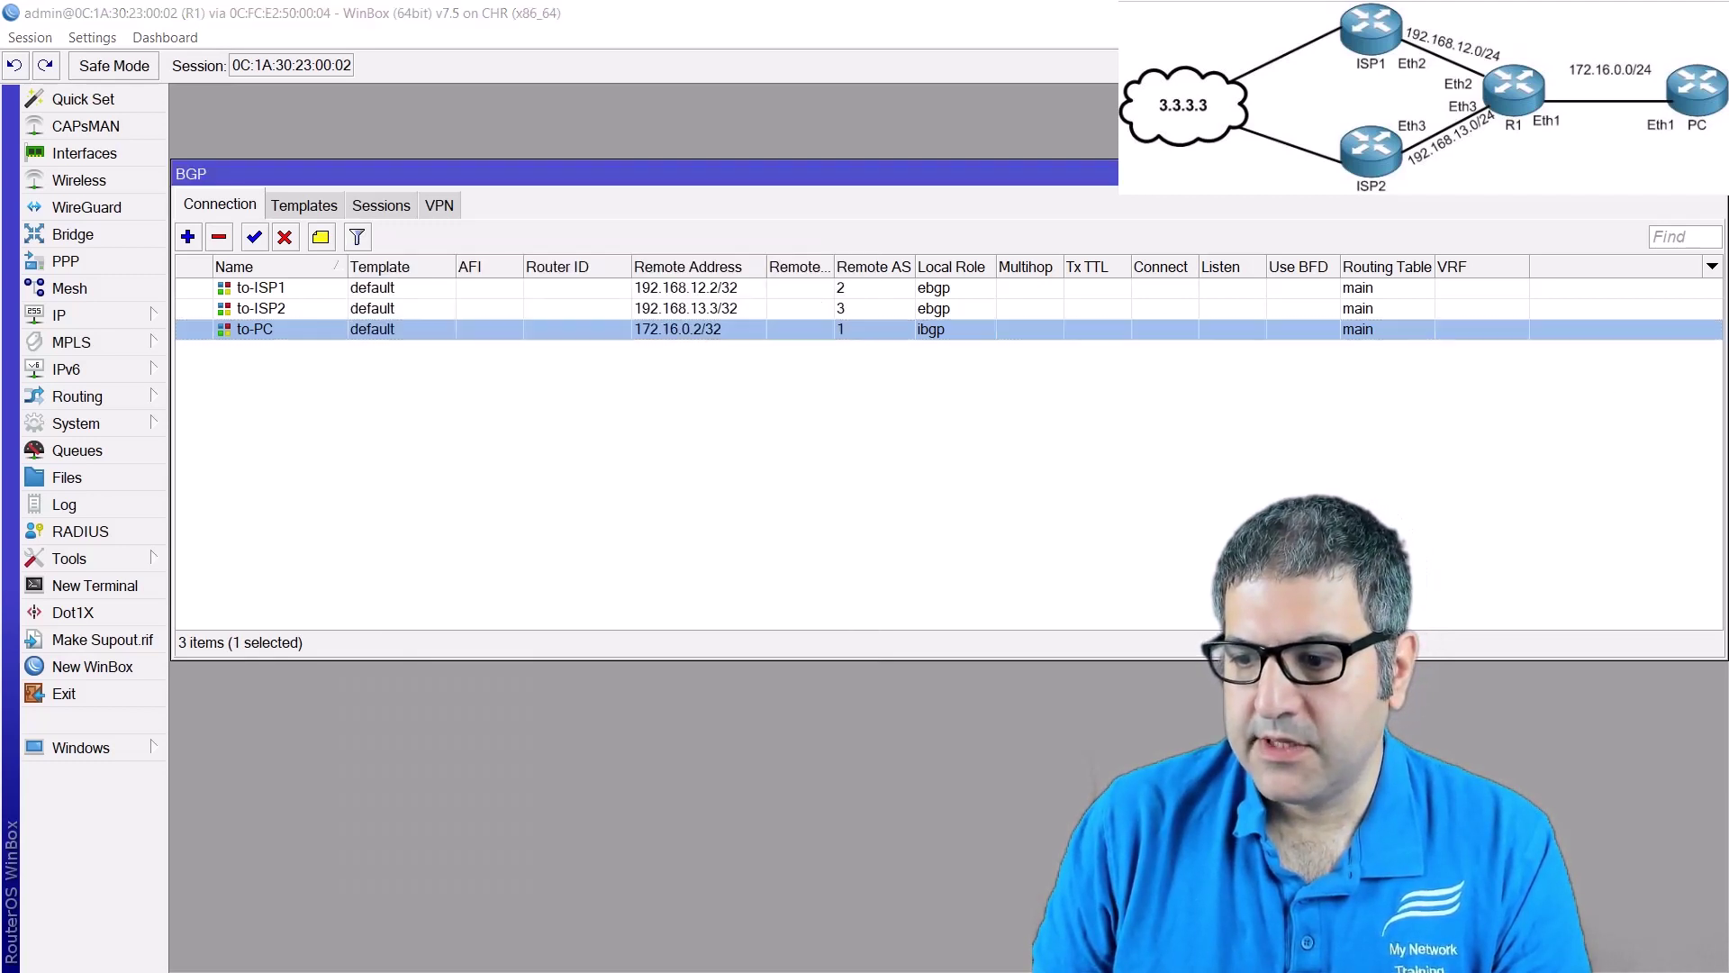
- On the PC, set the default BGP template's AS to 1
key(alt+Tab)
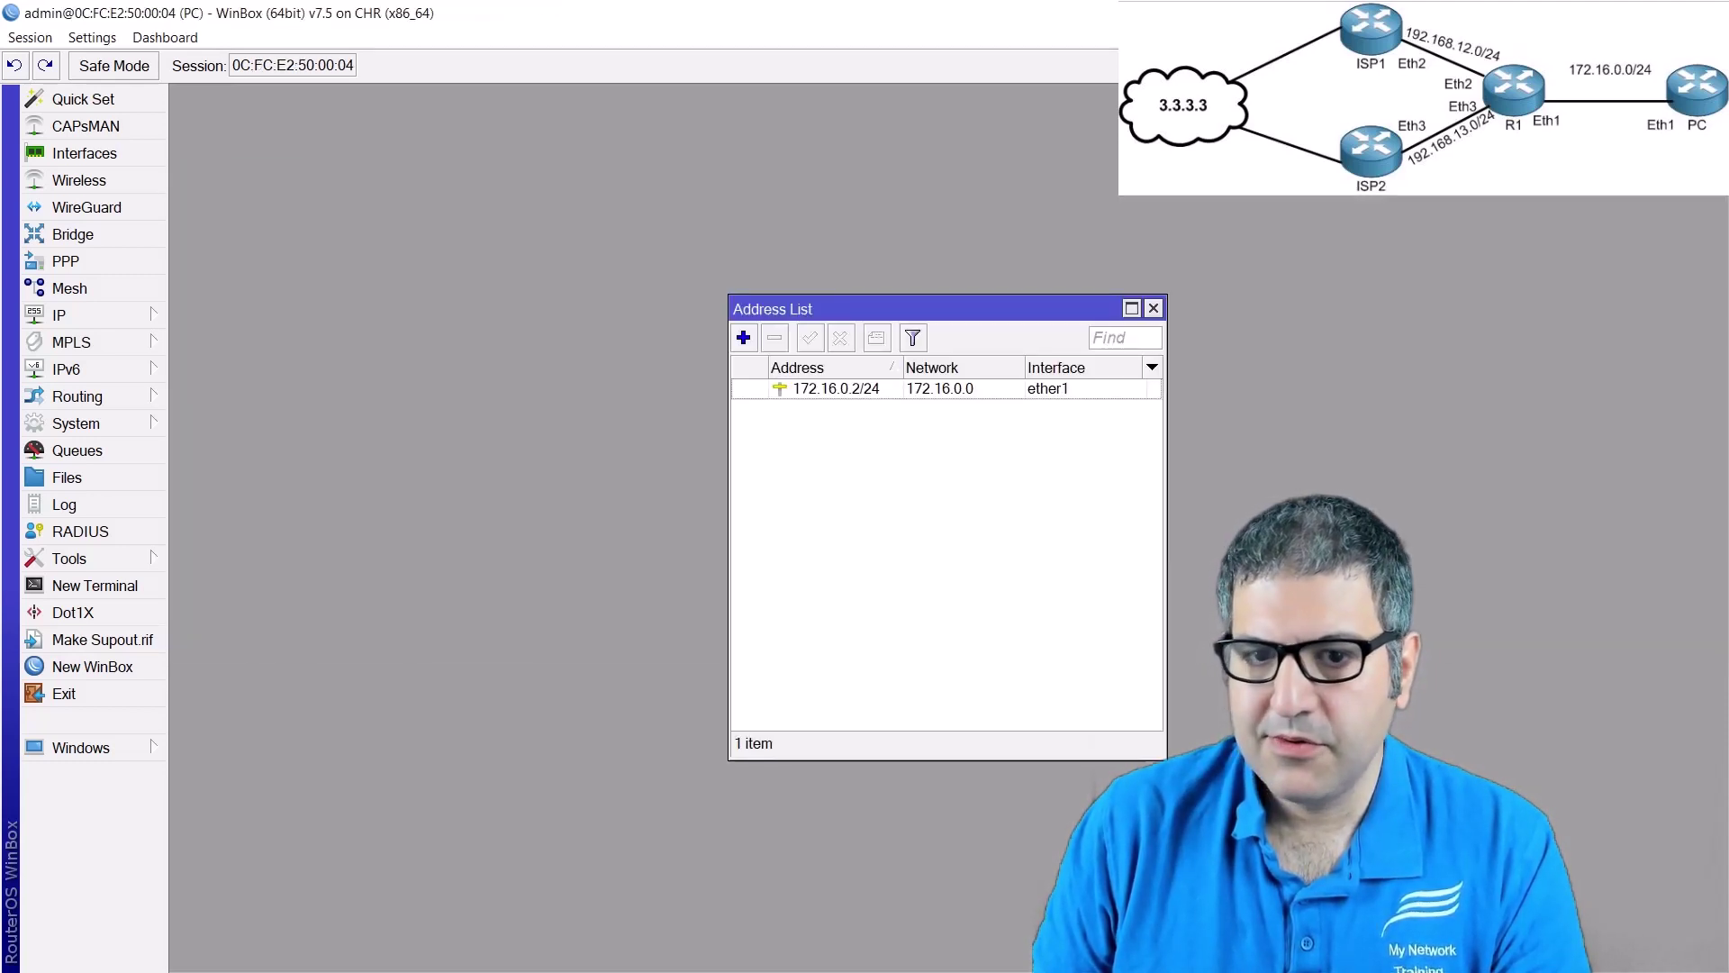
key(Escape)
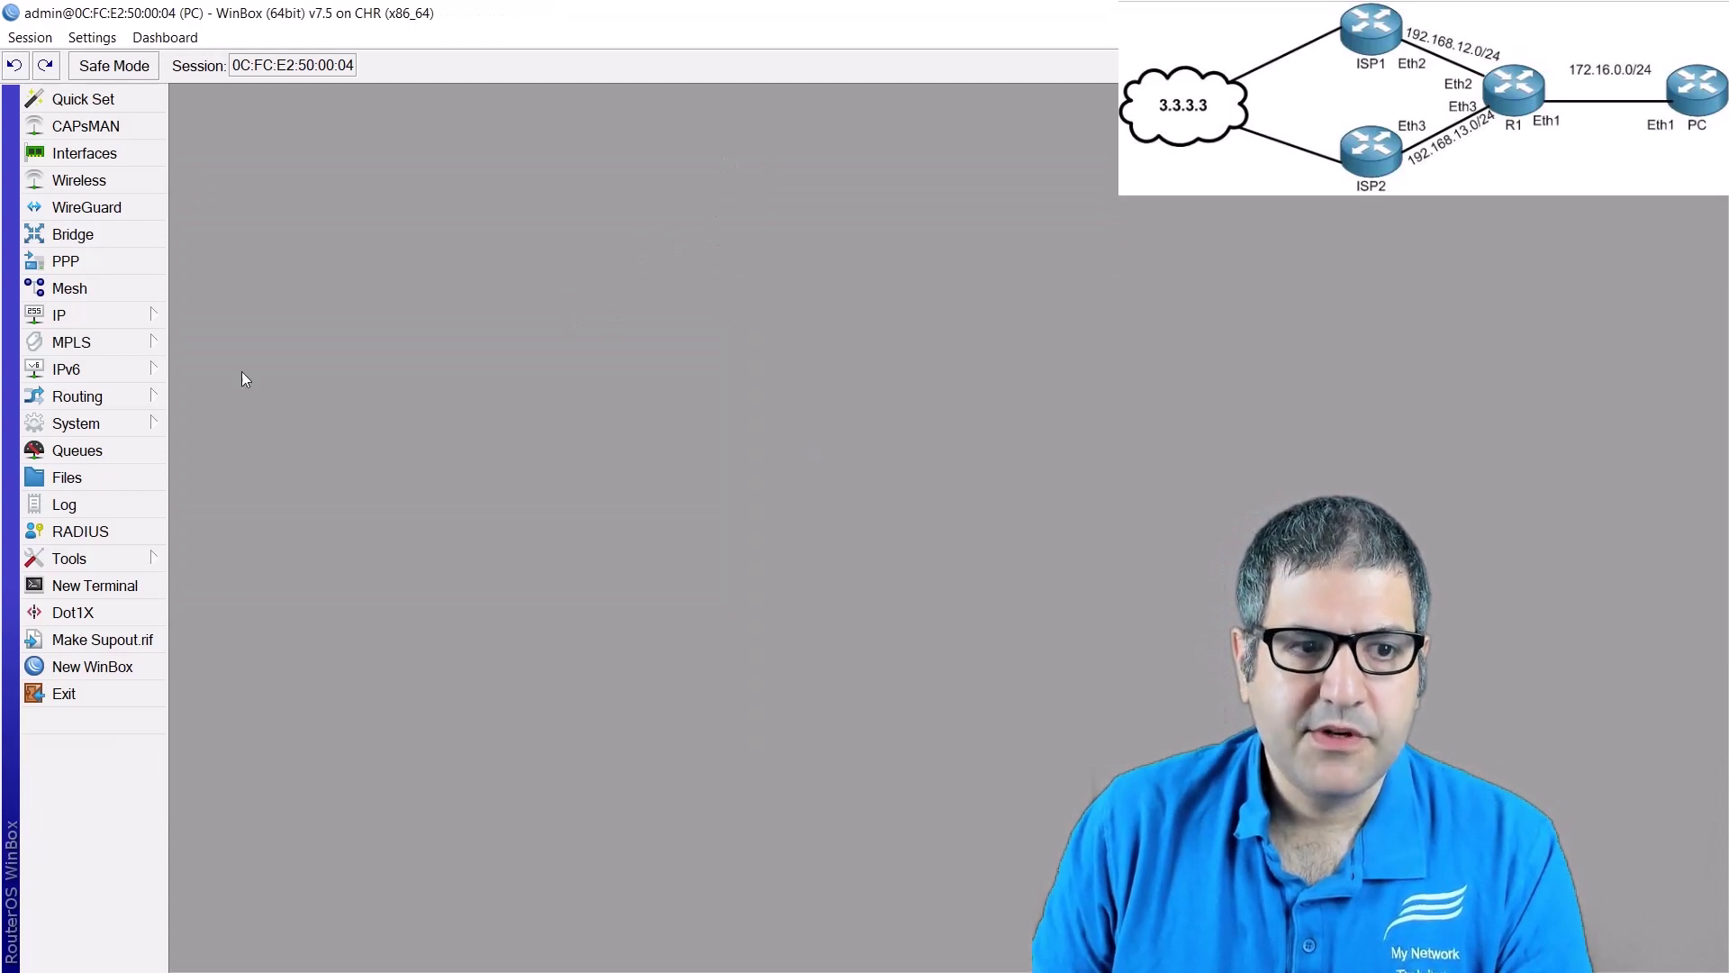
click(95, 235)
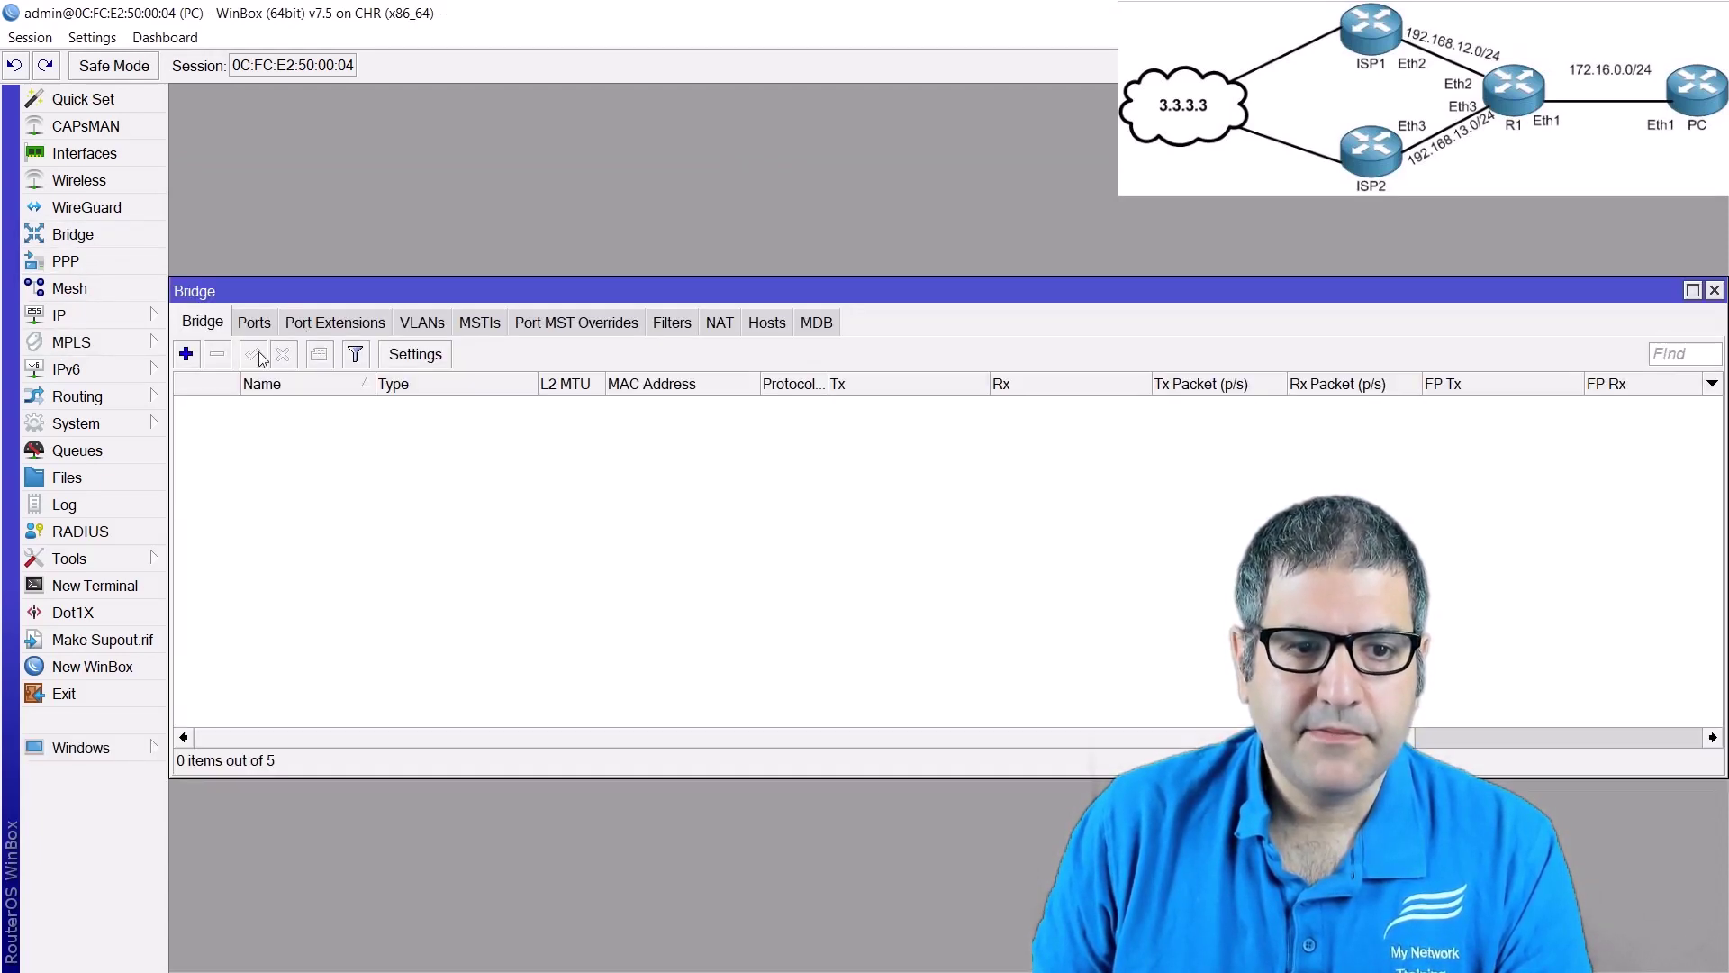
key(Escape)
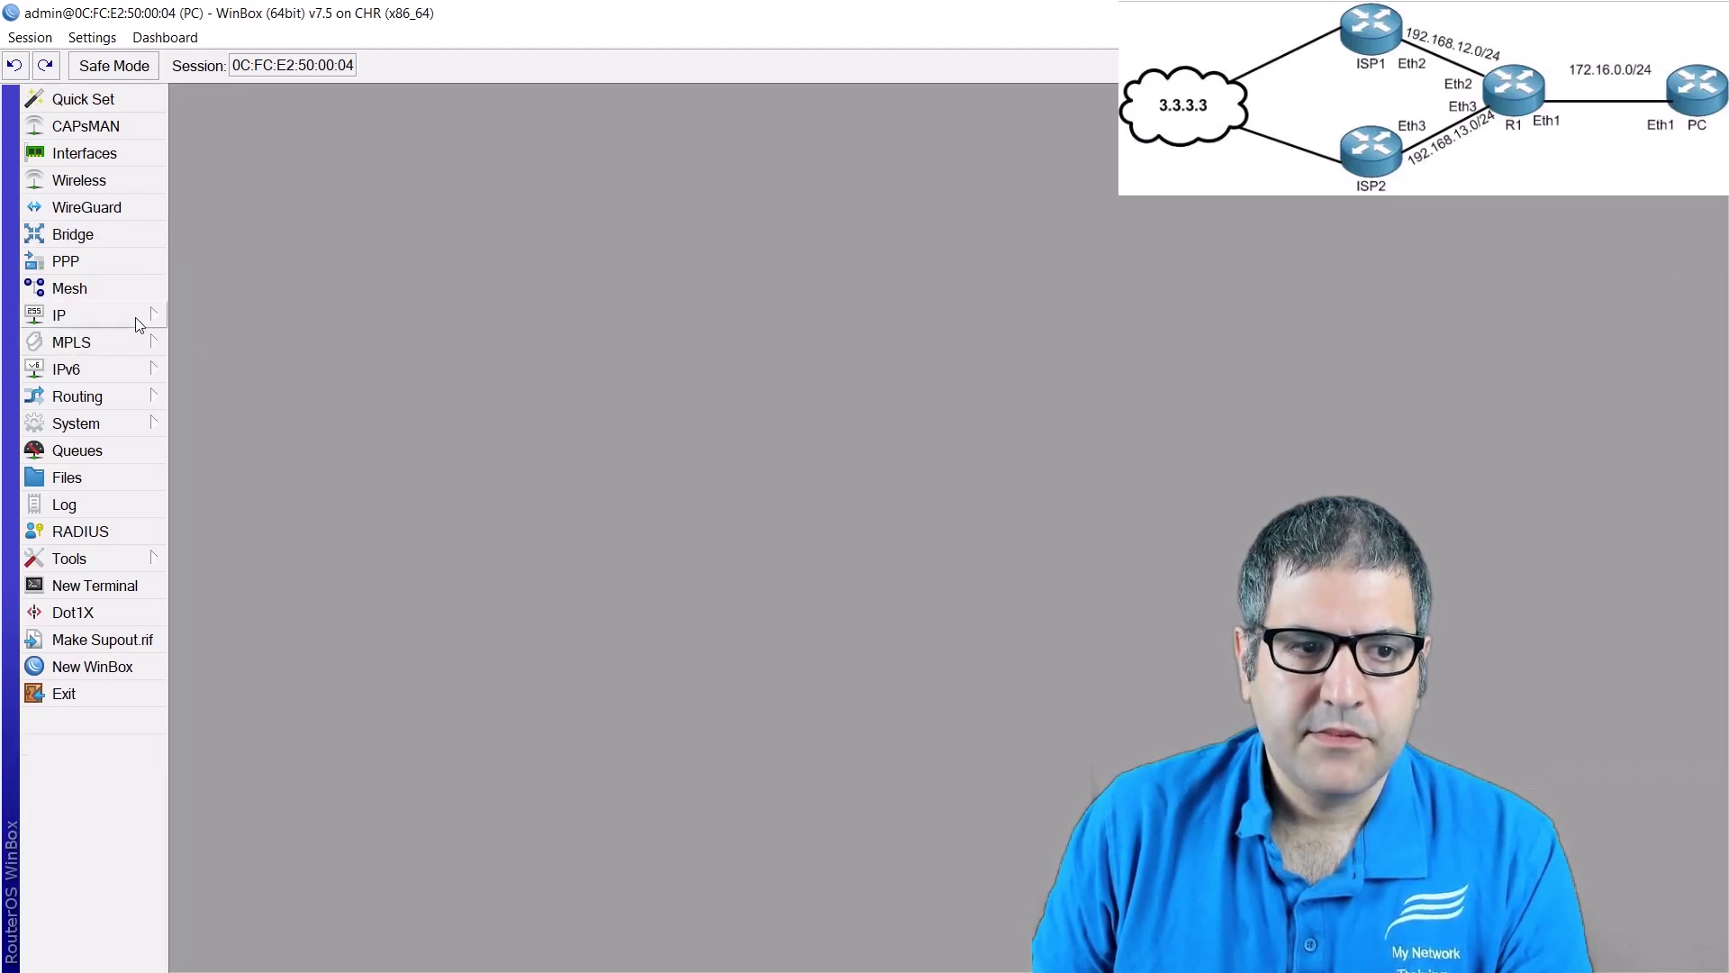
click(133, 397)
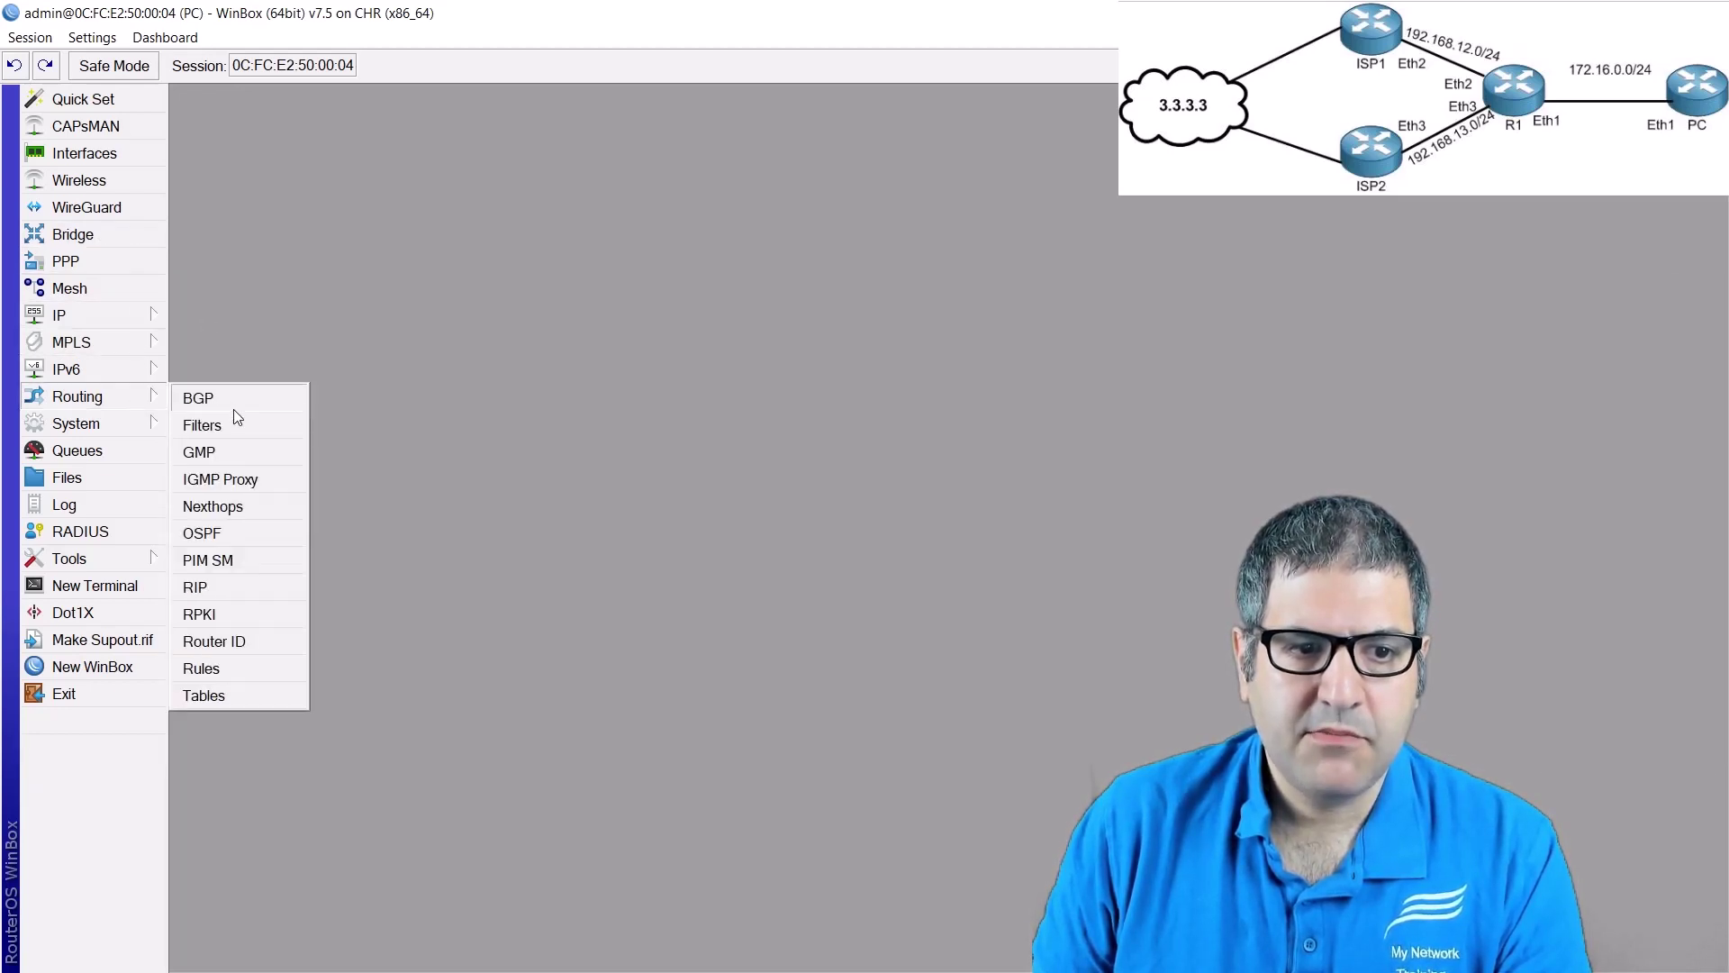
click(230, 397)
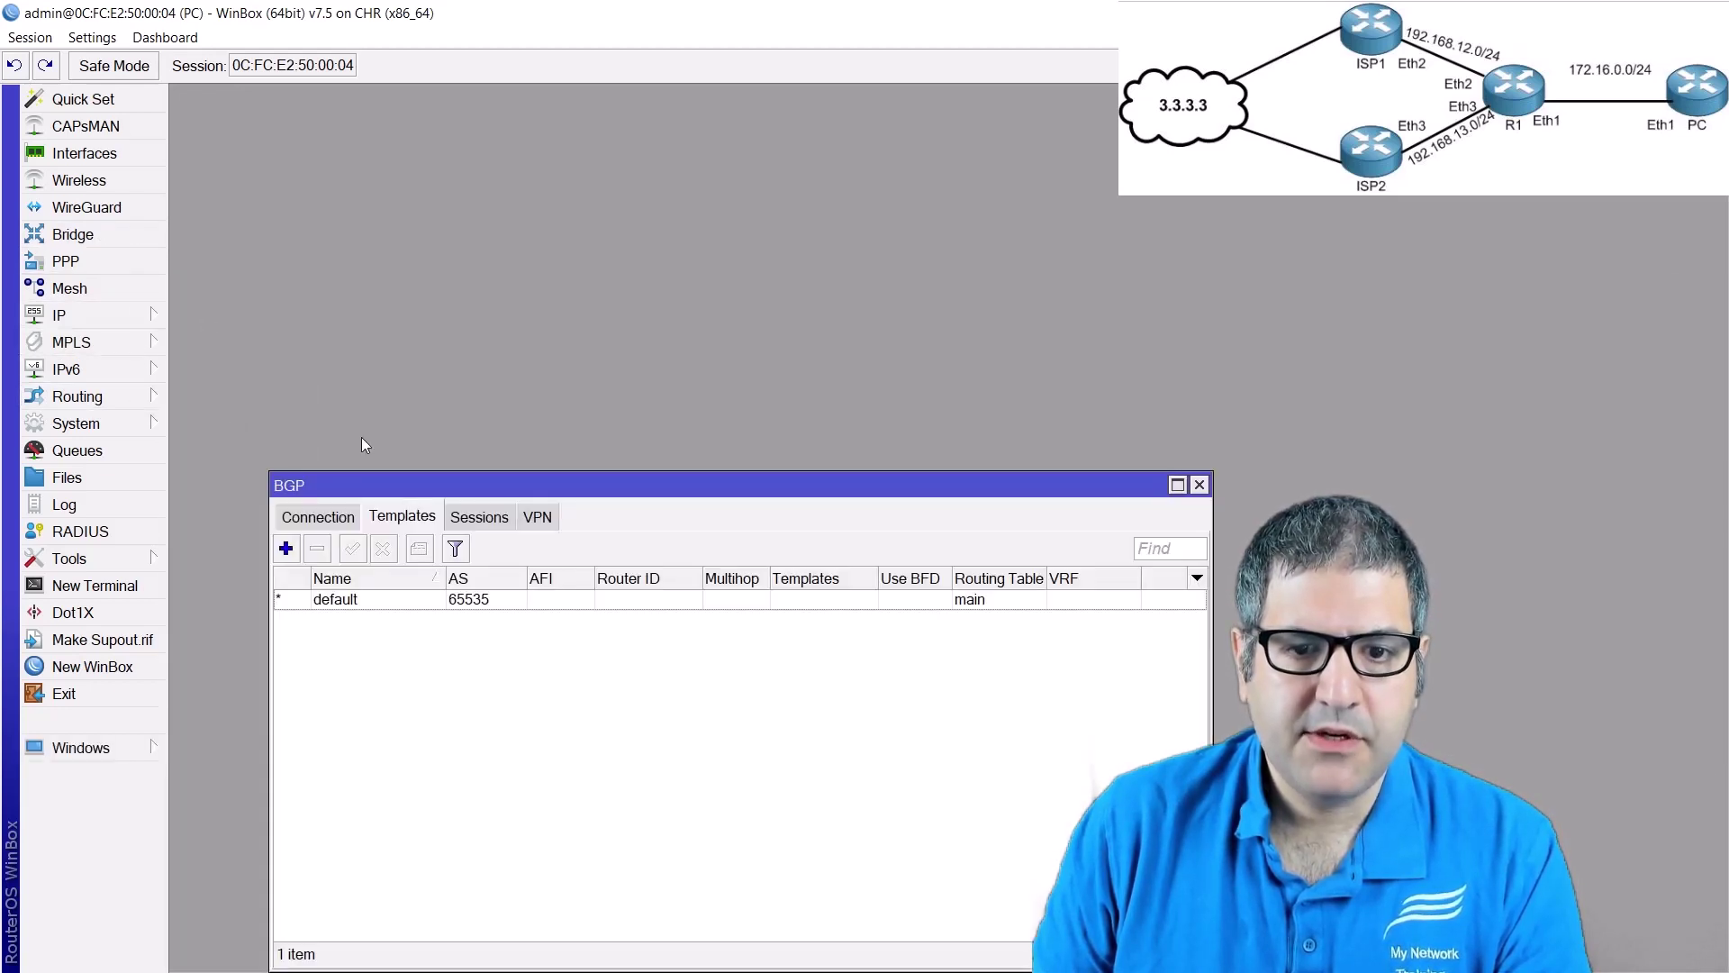
double_click(337, 599)
double_click(856, 366)
text(q)
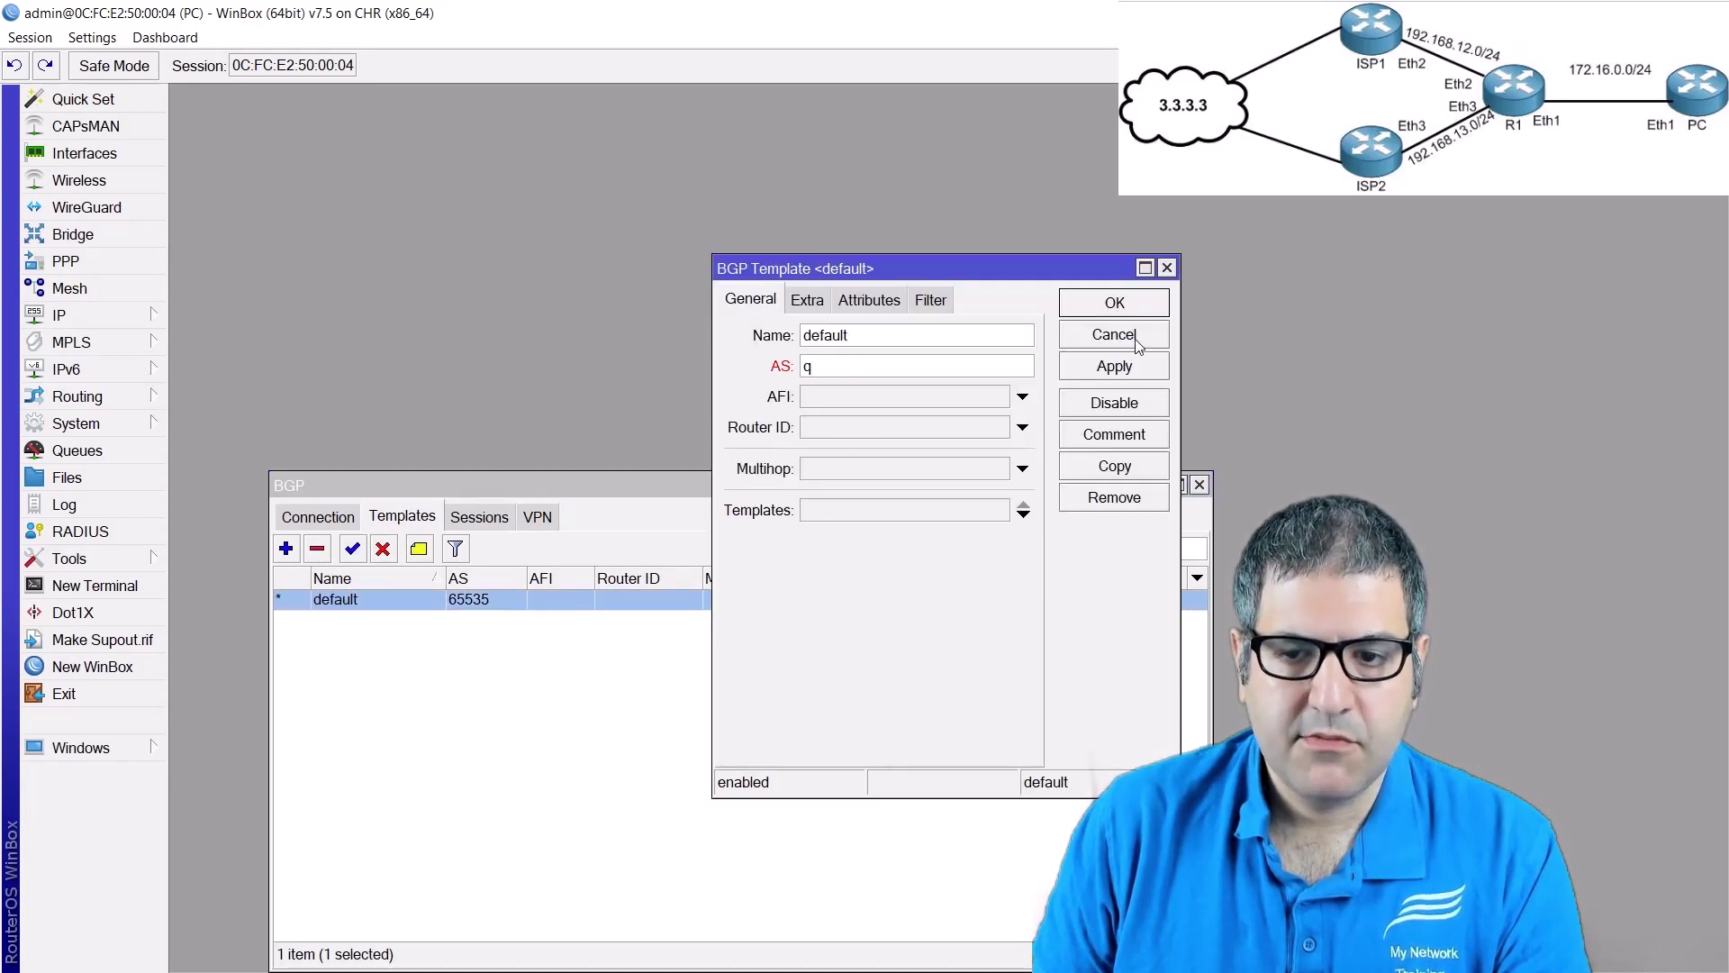
key(BackSpace)
text(1)
click(1113, 303)
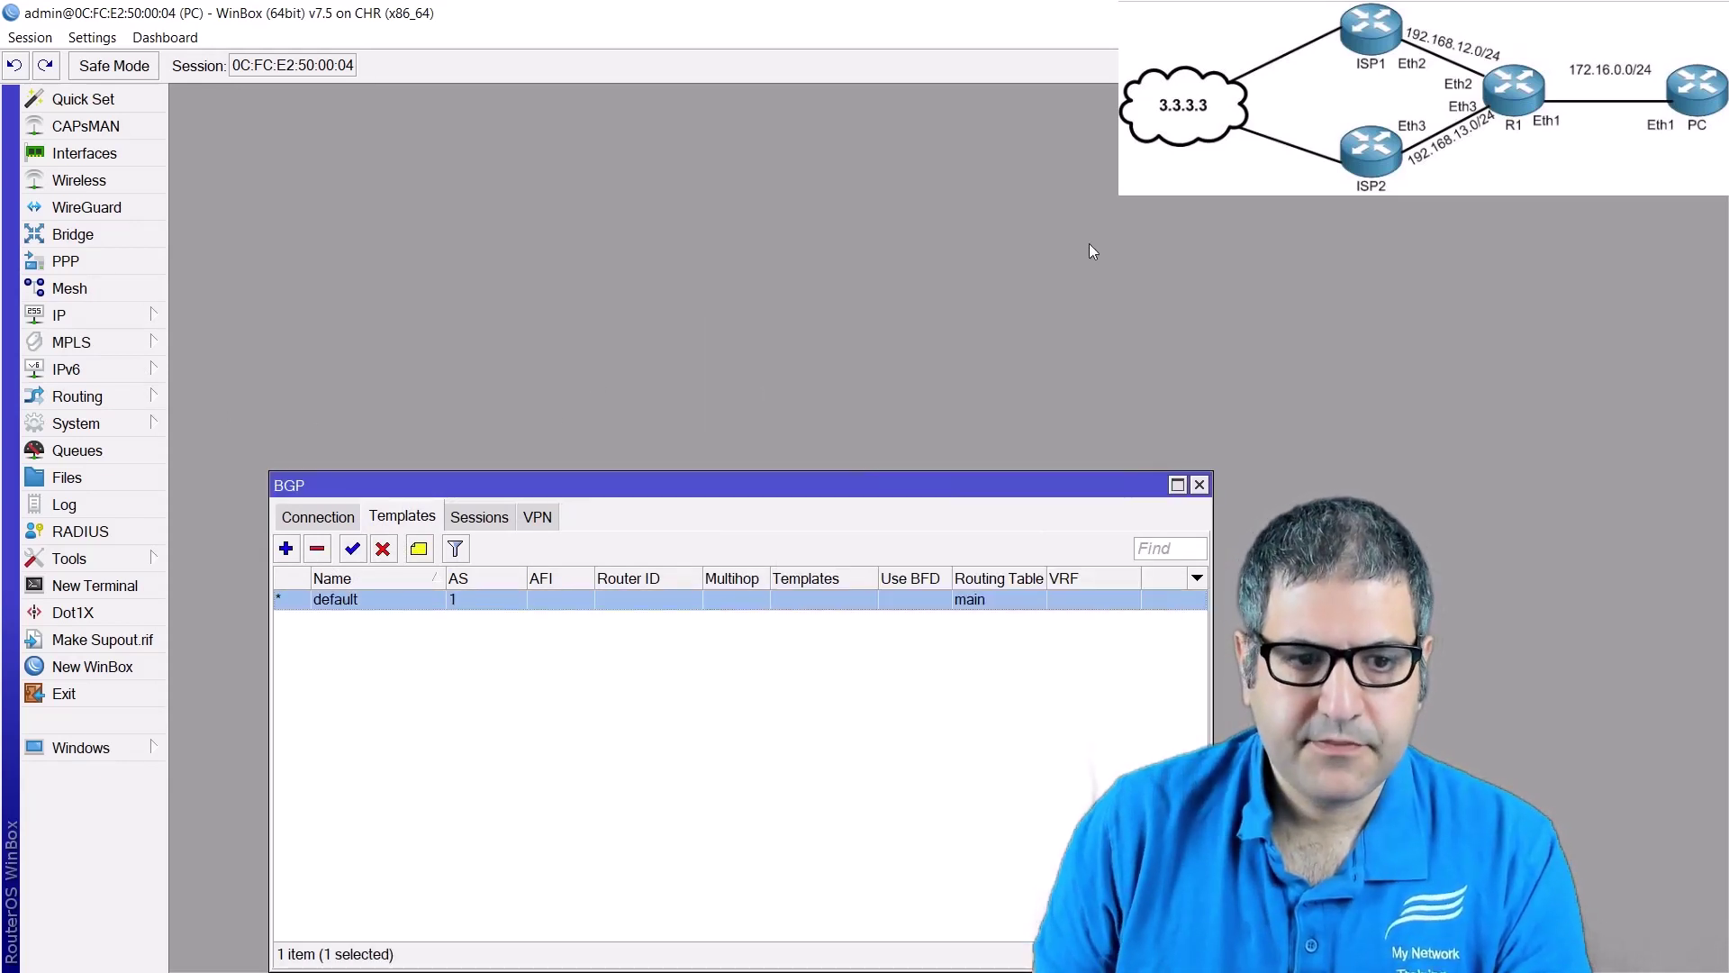
- Add BGP connection to-R1 on the default template to 172.16.0.1, remote AS 1
drag(384, 477, 377, 169)
click(347, 197)
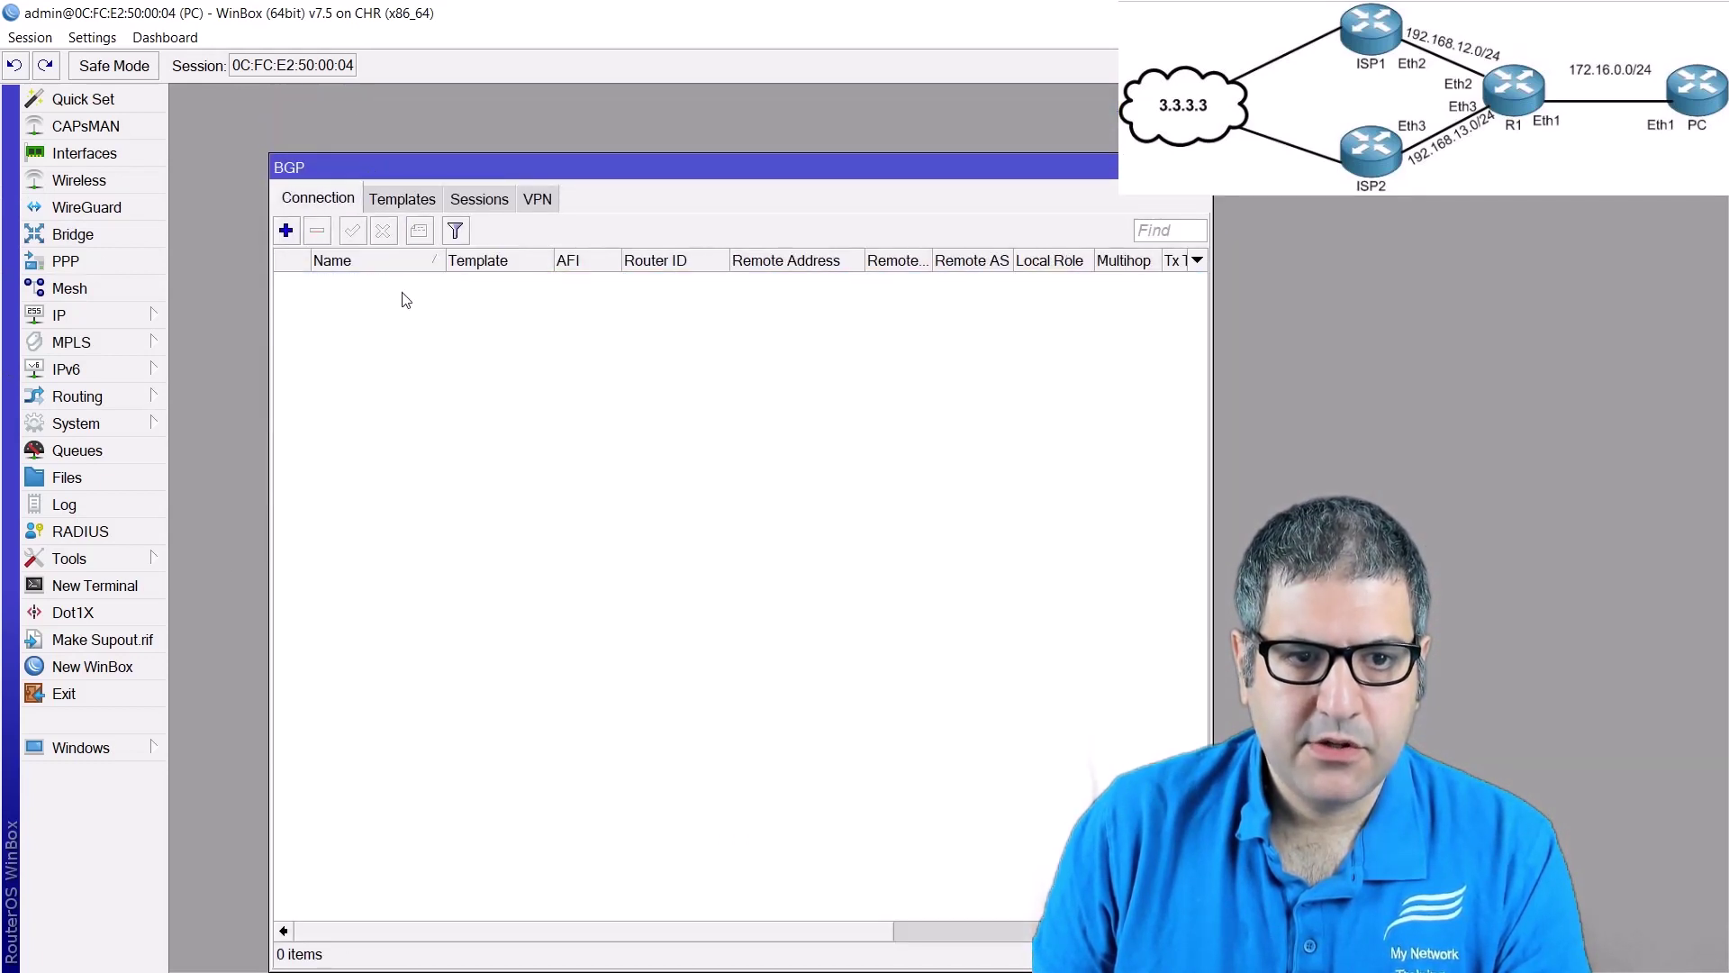
click(287, 230)
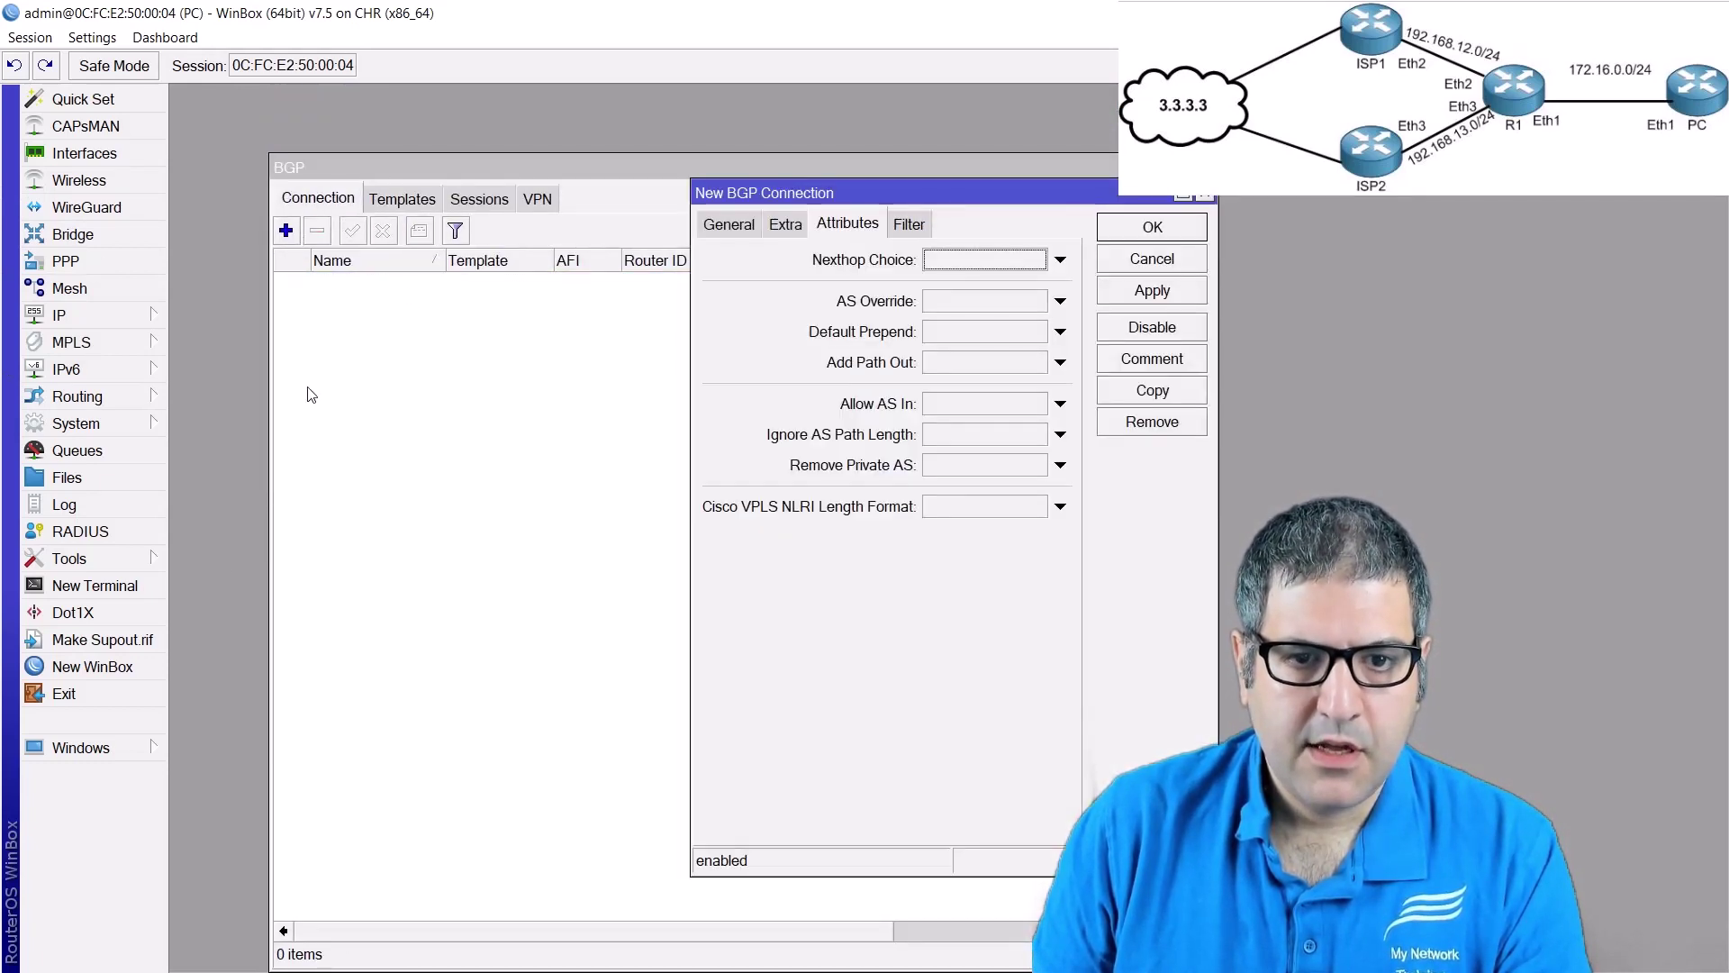
click(732, 225)
text(t)
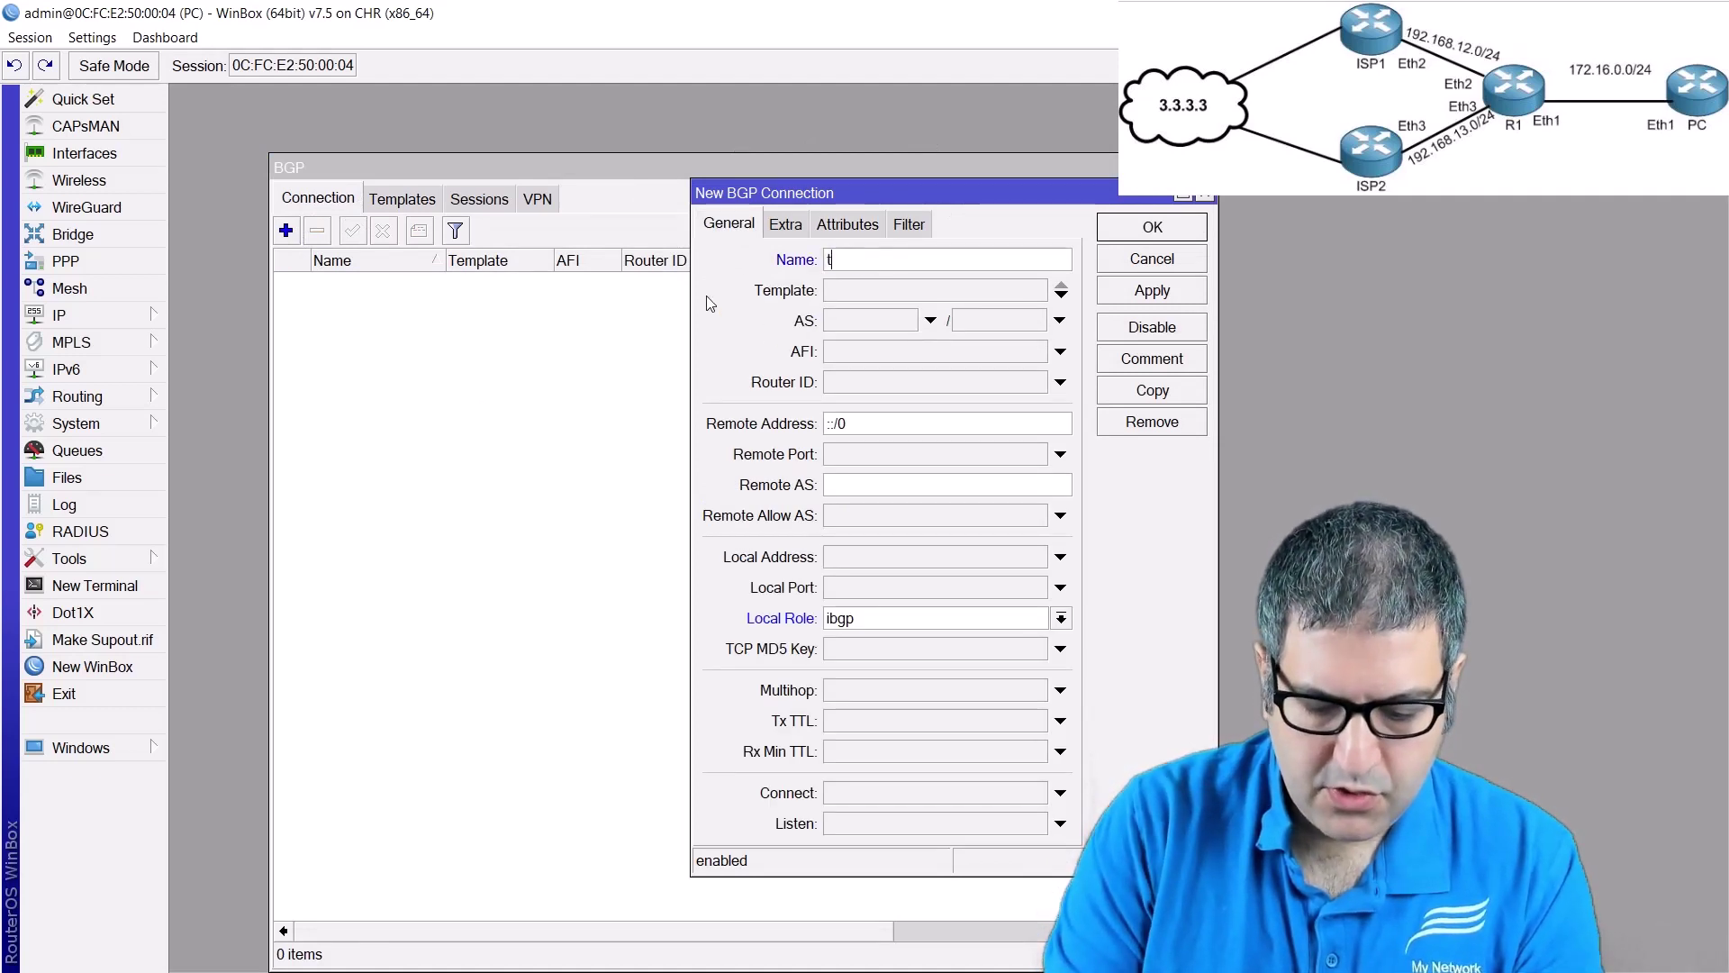
text(o-R1)
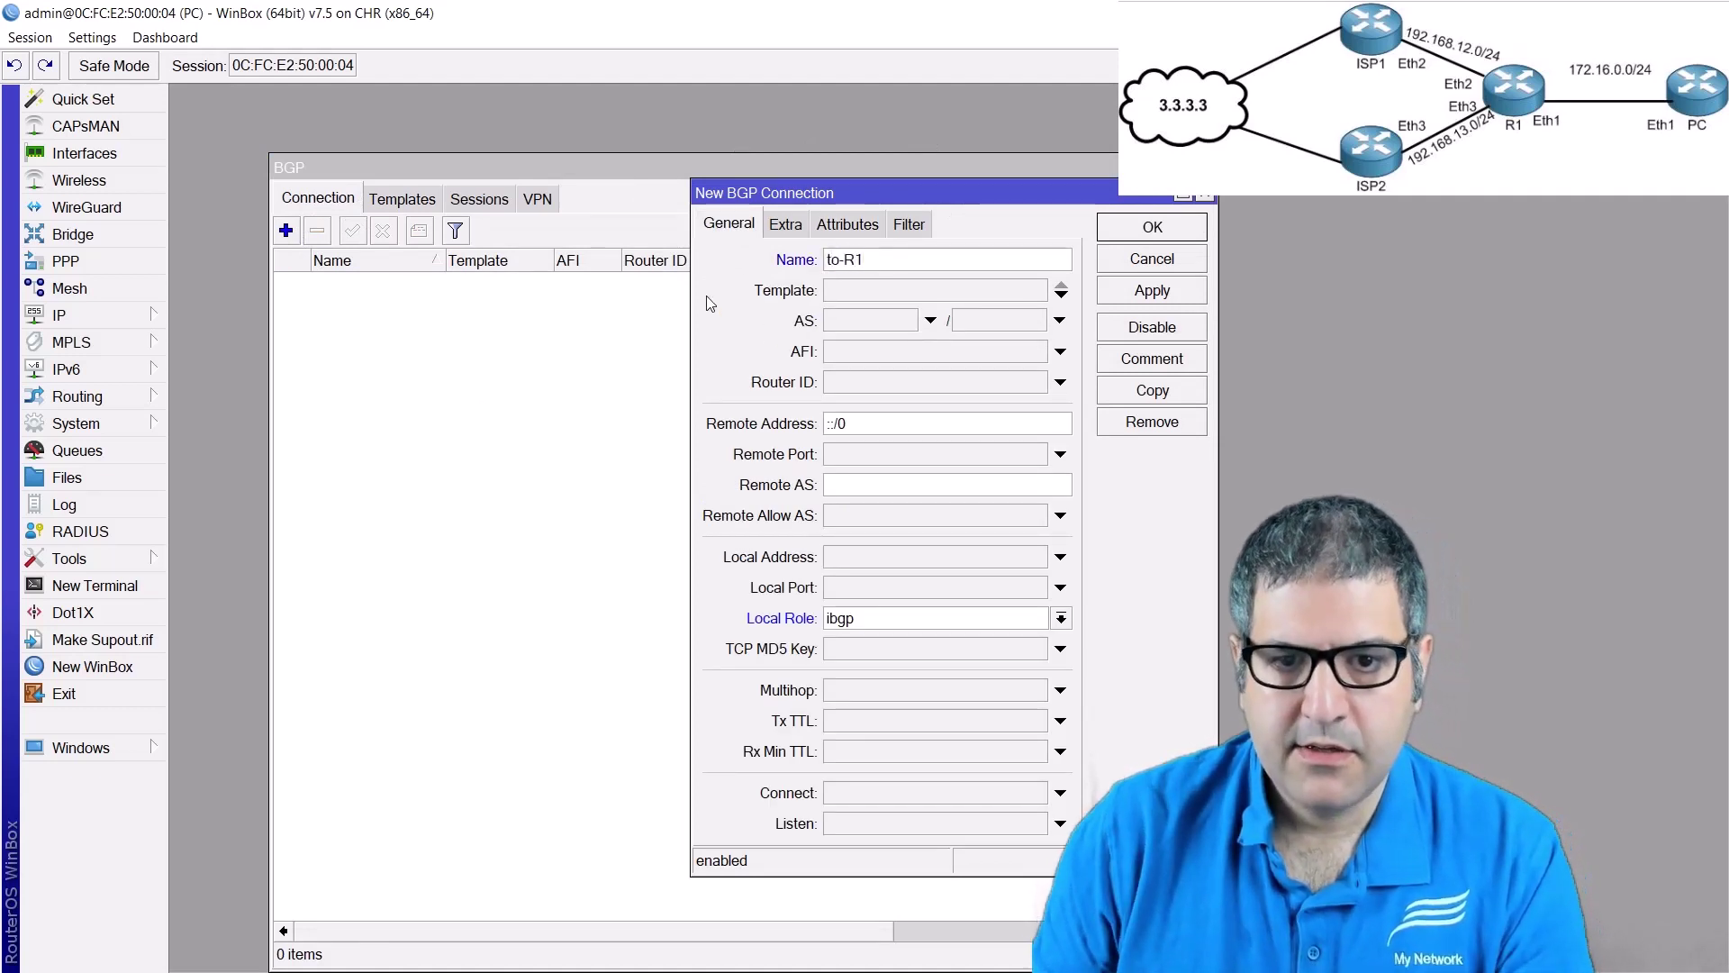
click(911, 290)
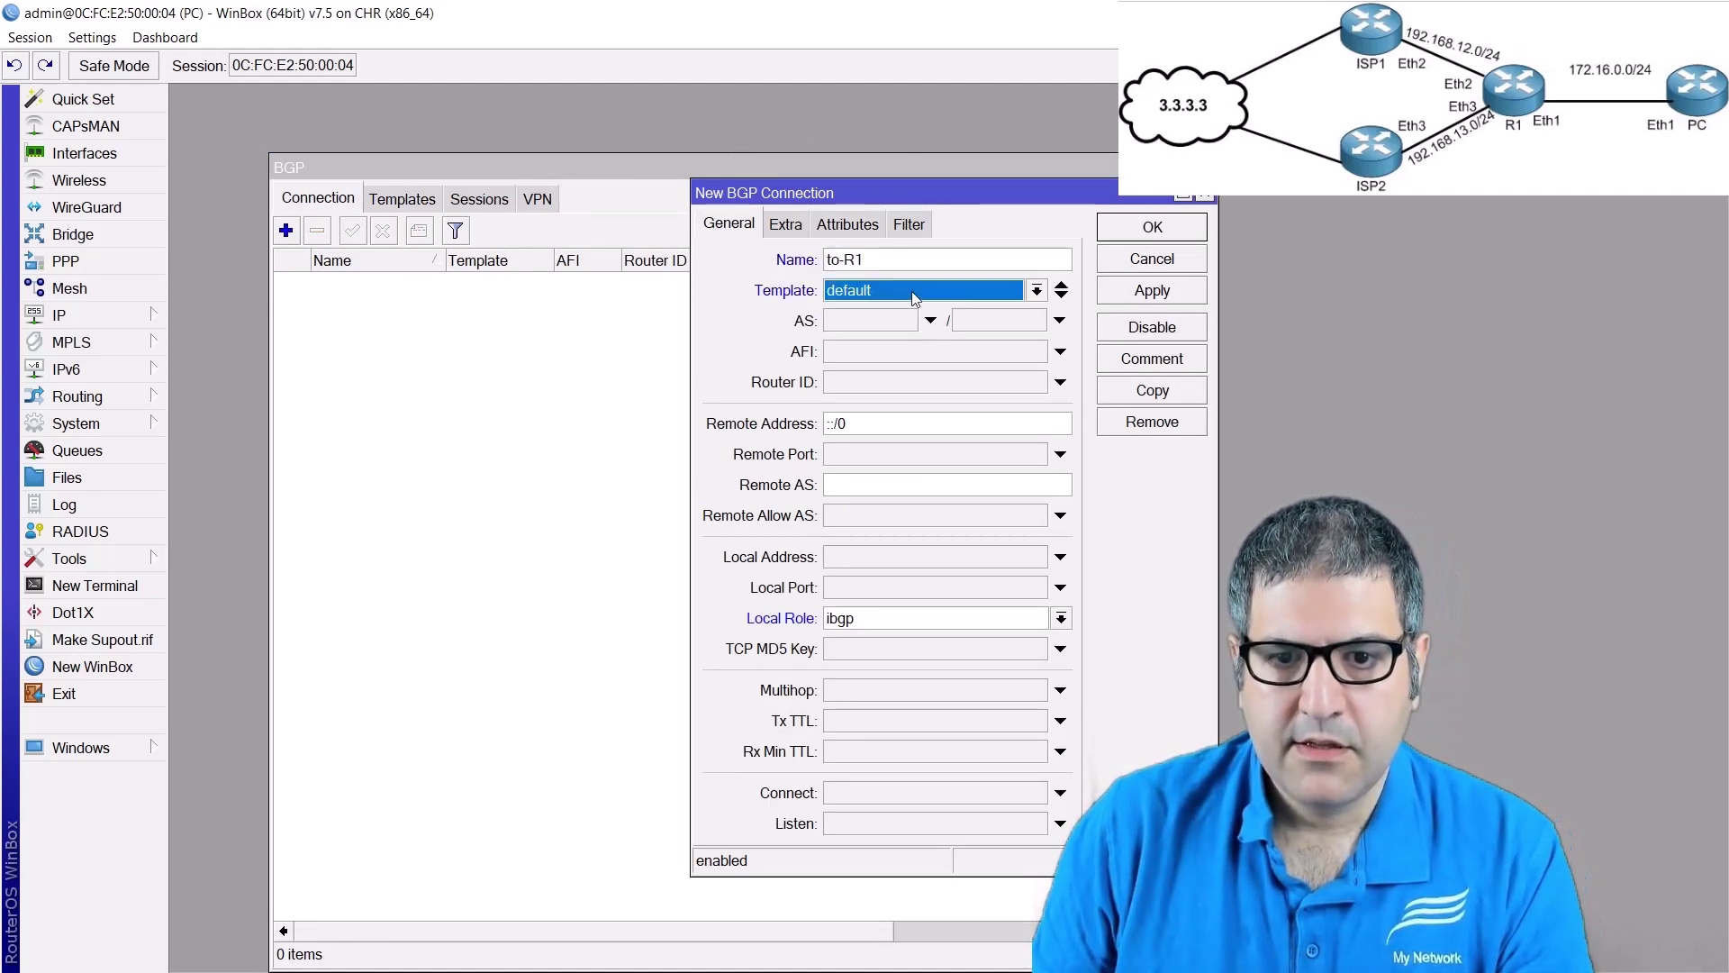
click(861, 422)
text(172)
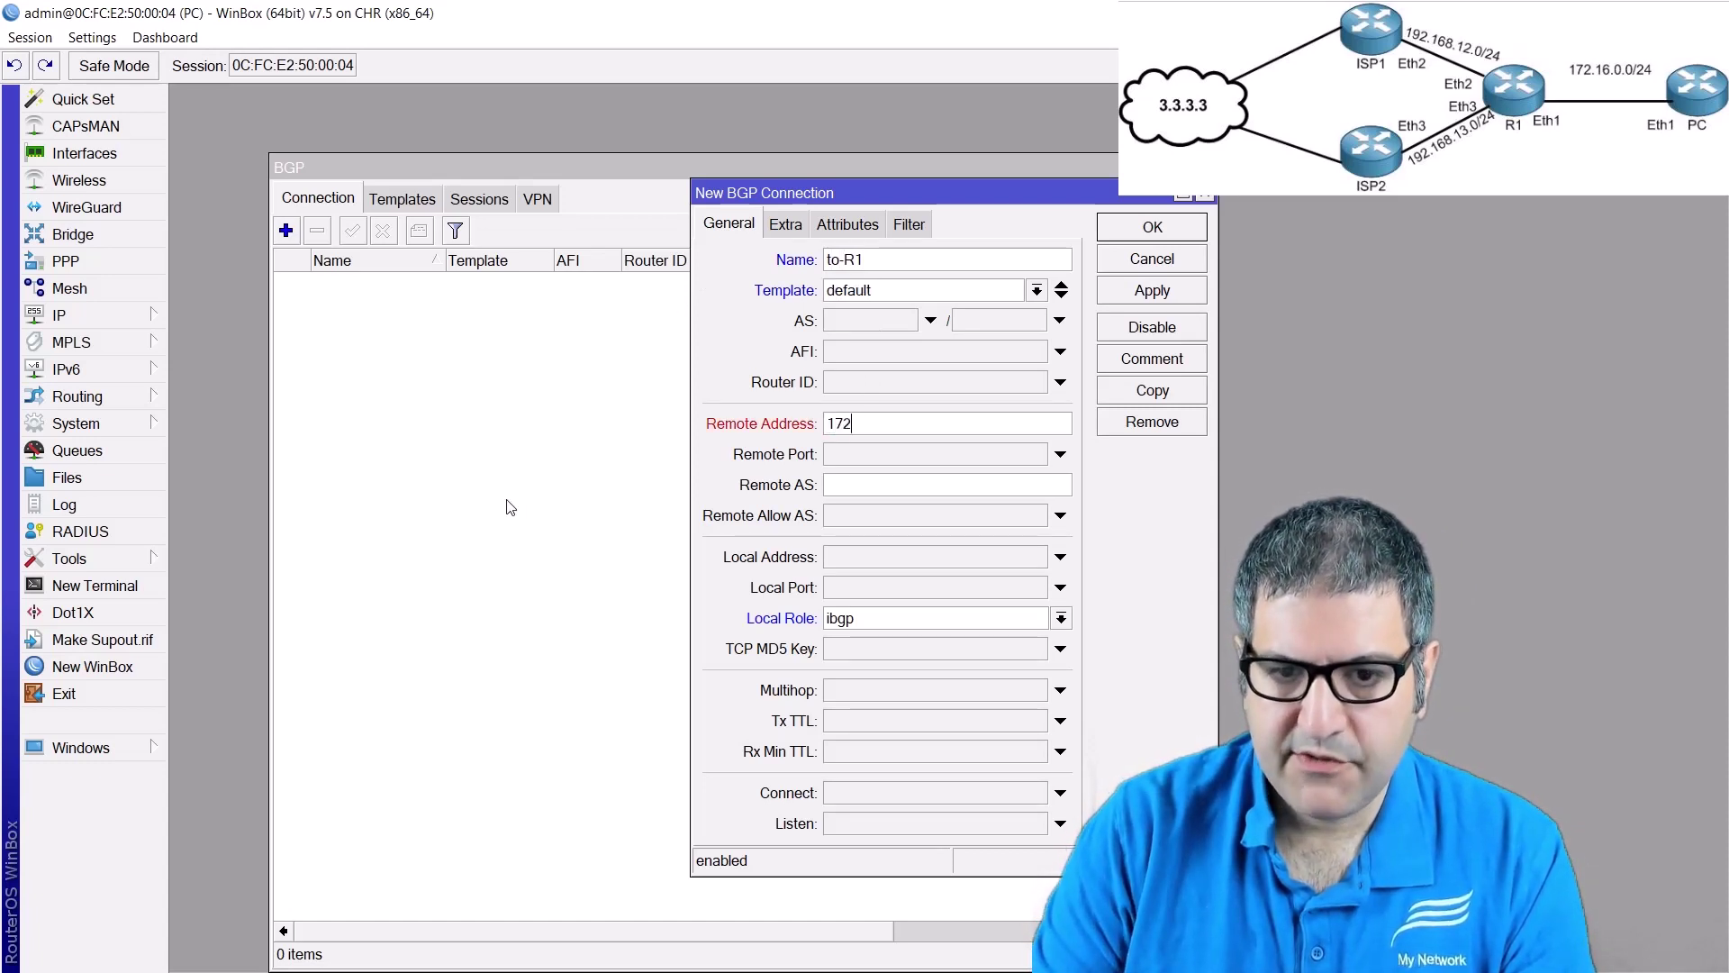
text(.16.0.1)
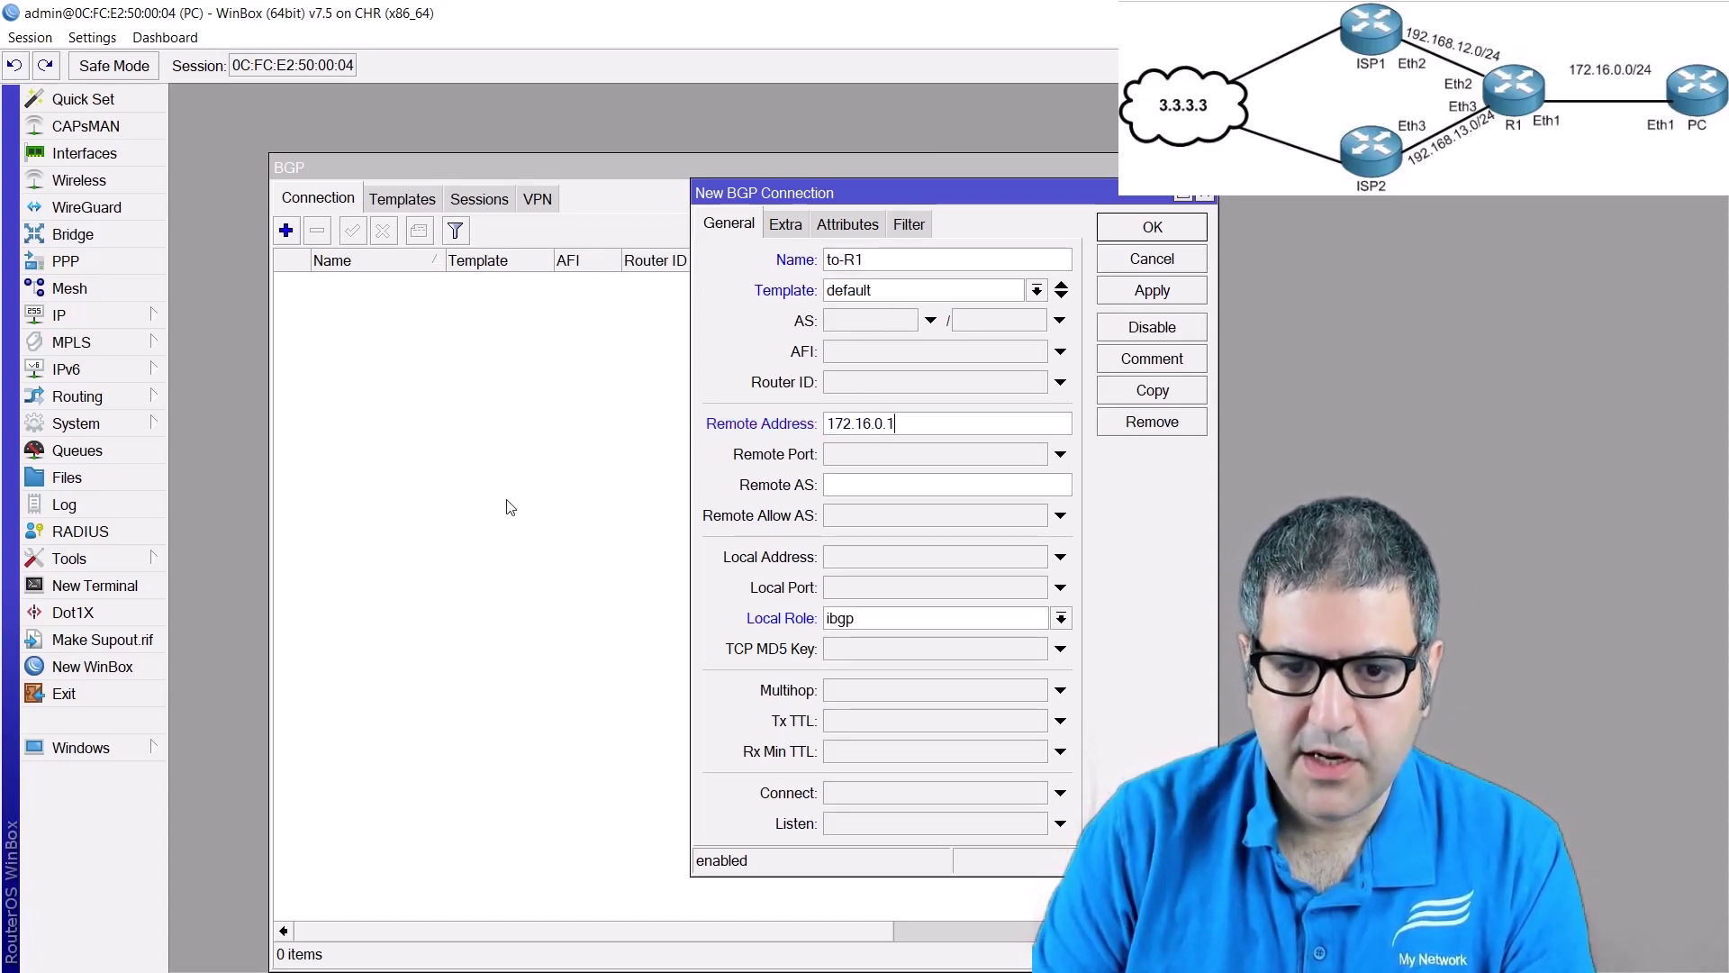
click(833, 485)
text(1)
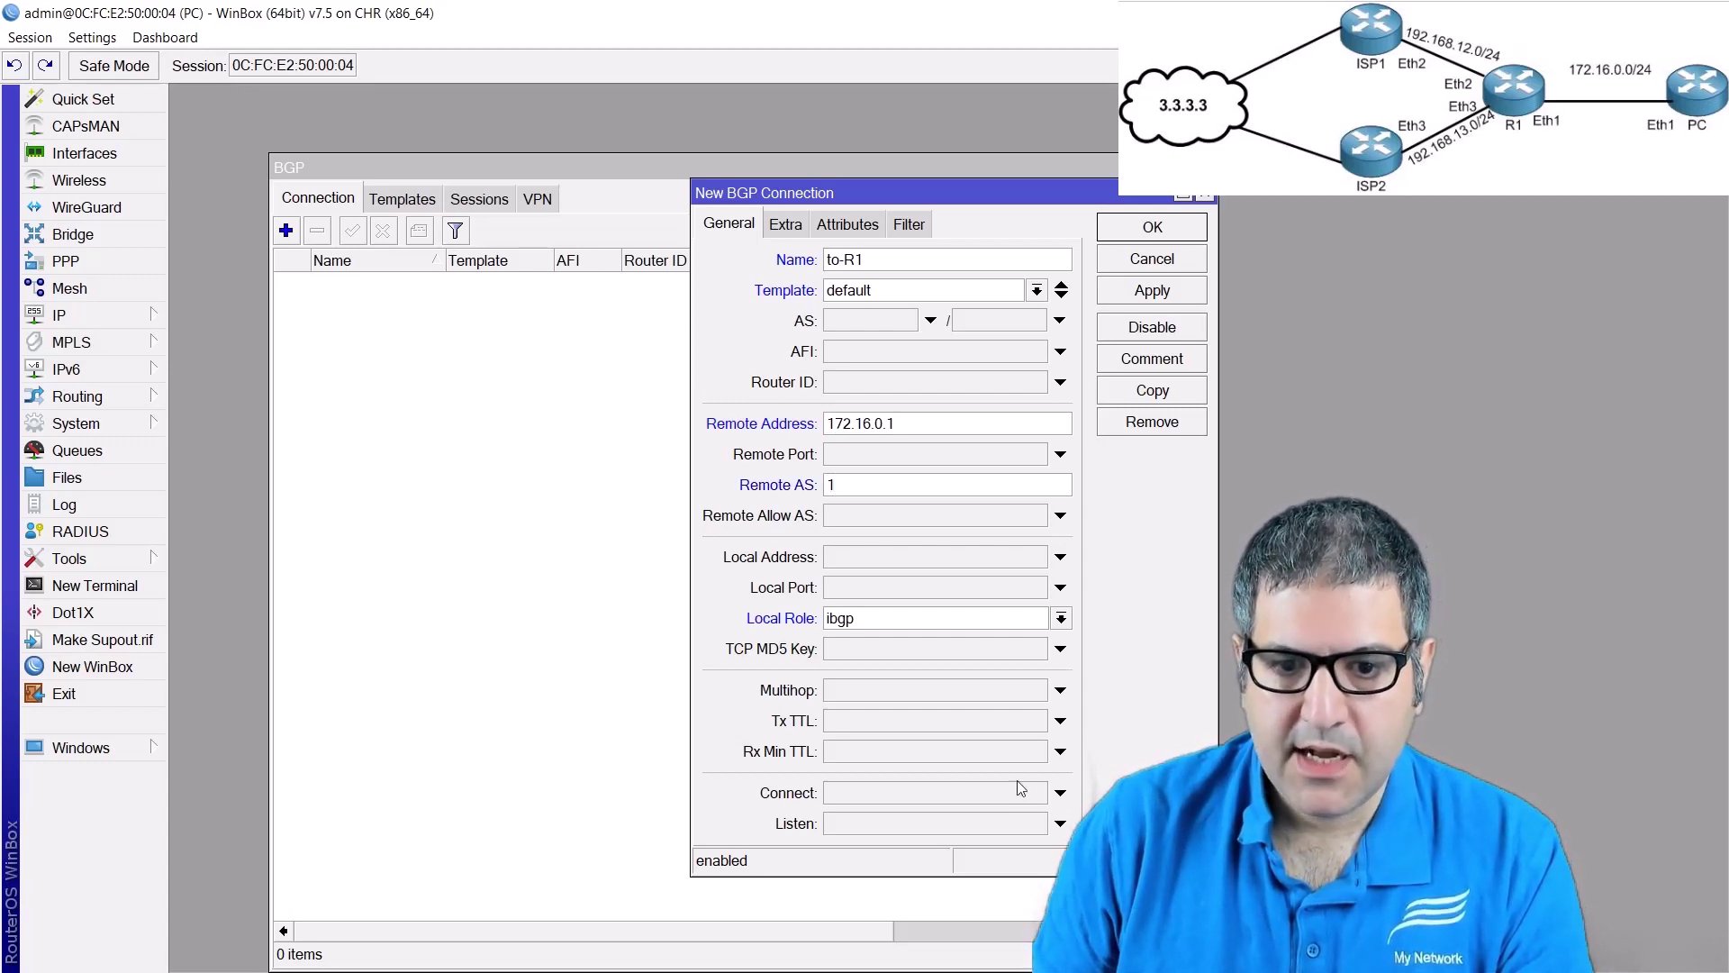
click(1155, 291)
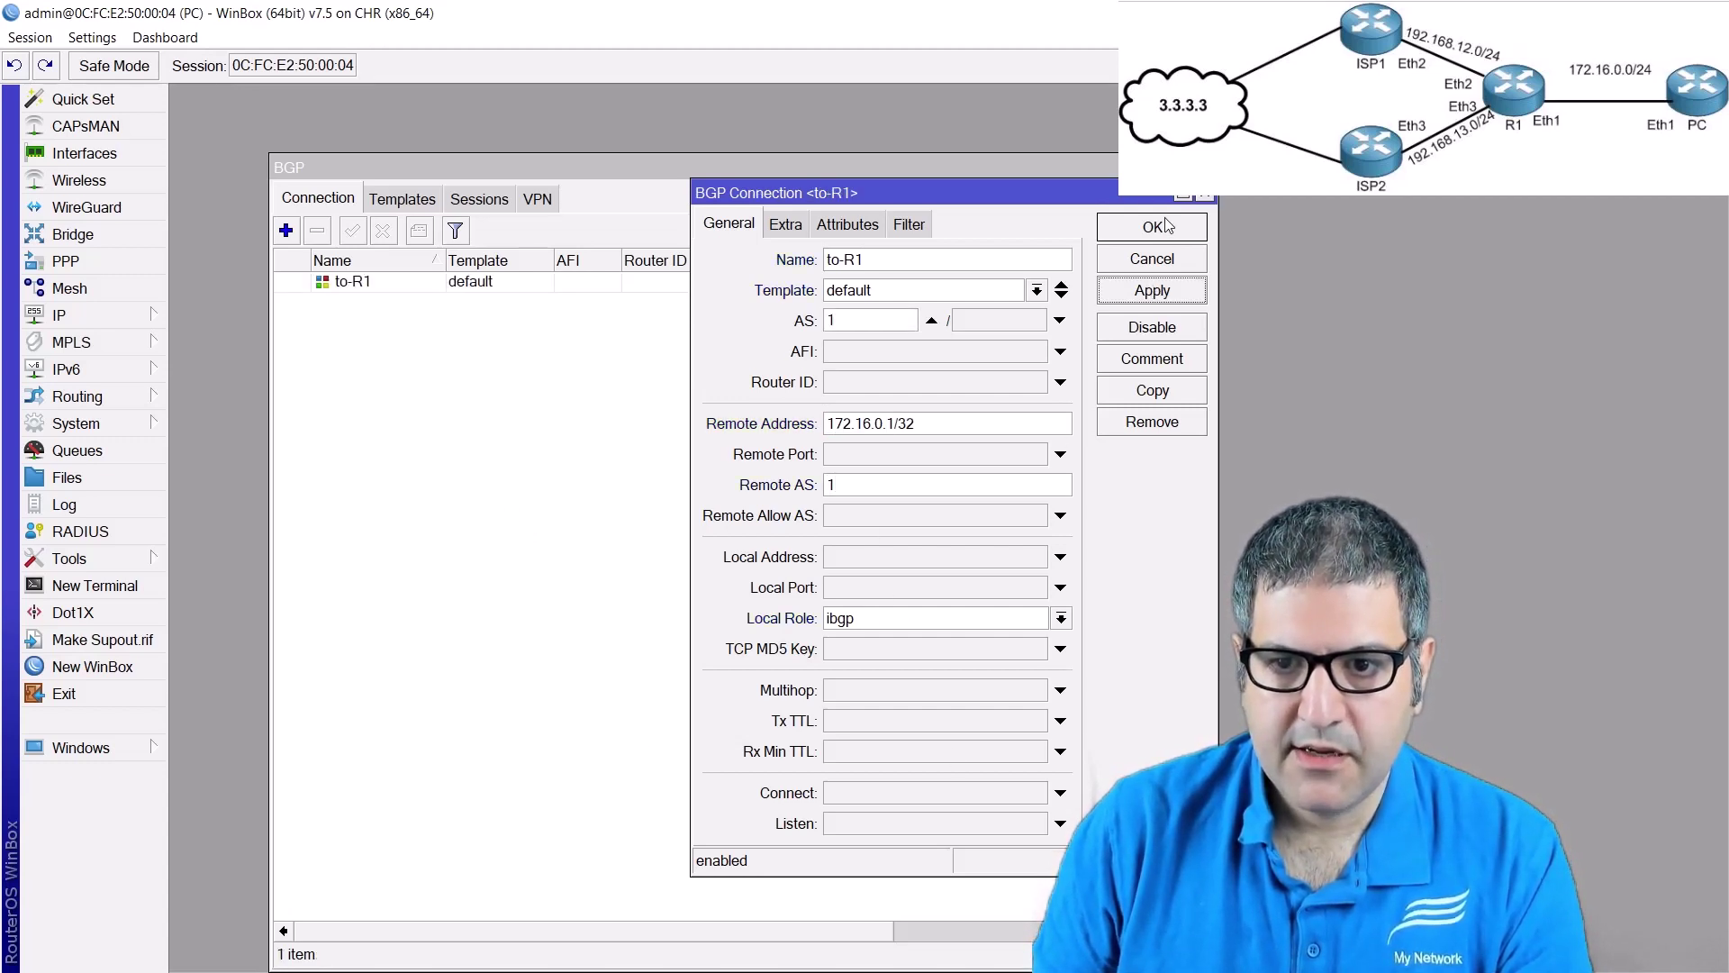
click(1166, 228)
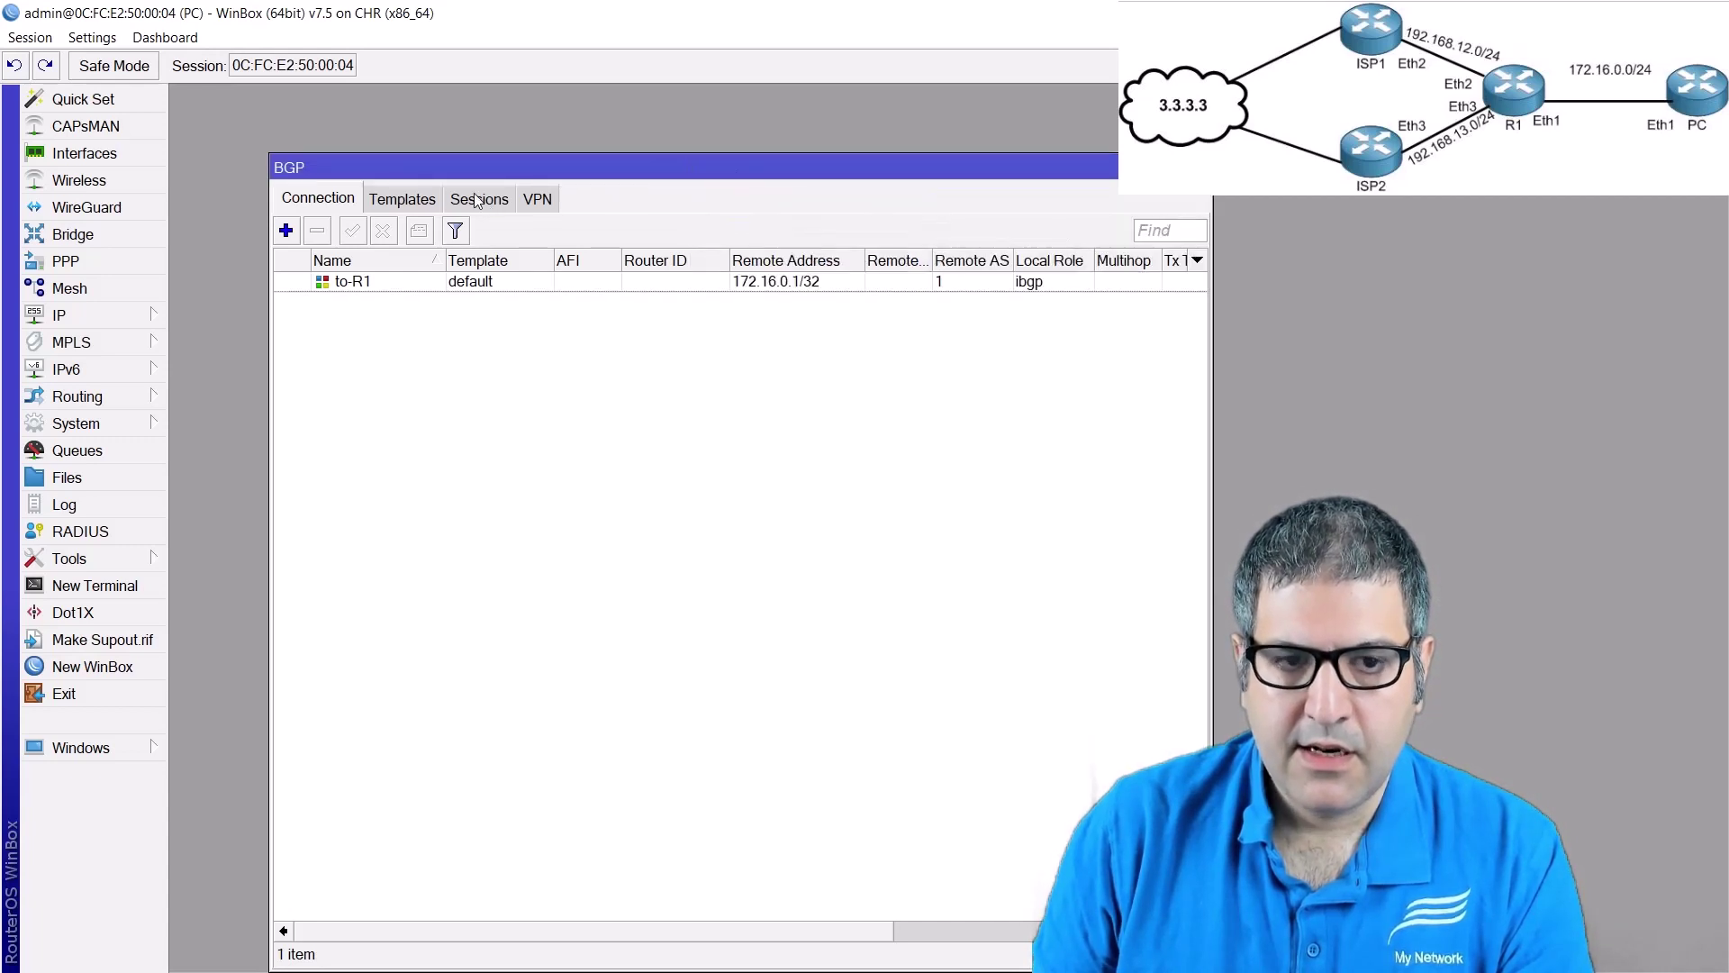
- Check that the PC's BGP session to 172.16.0.1 is up
click(485, 199)
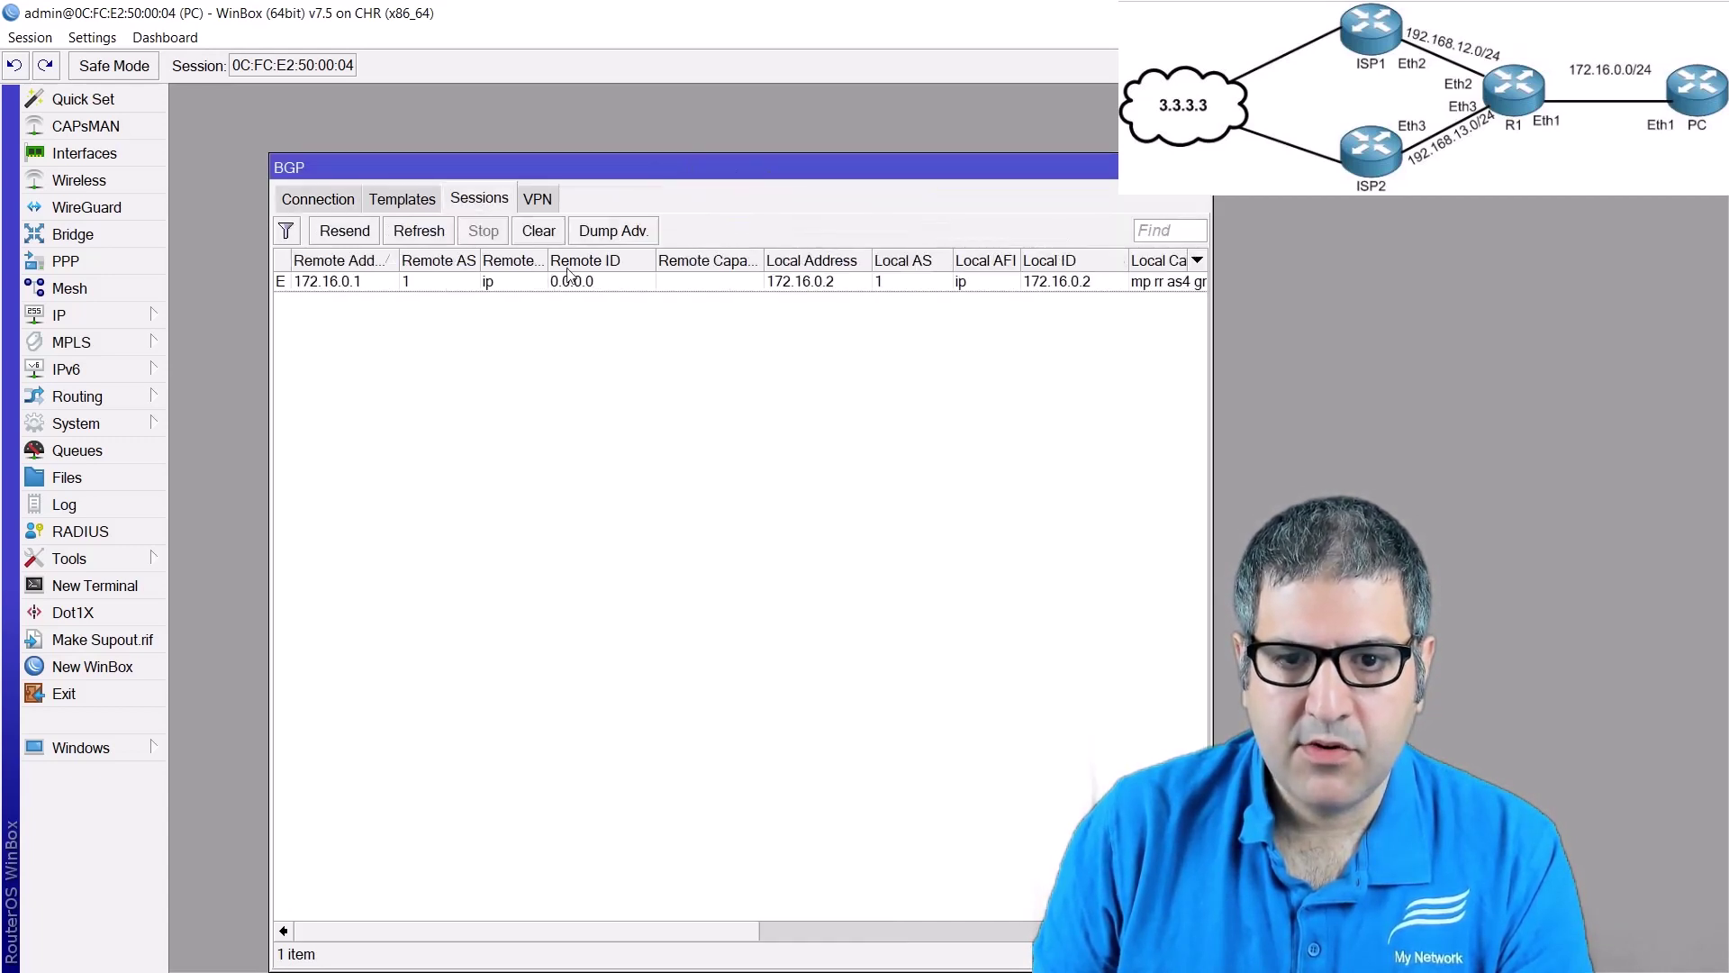
drag(703, 931, 443, 920)
key(Escape)
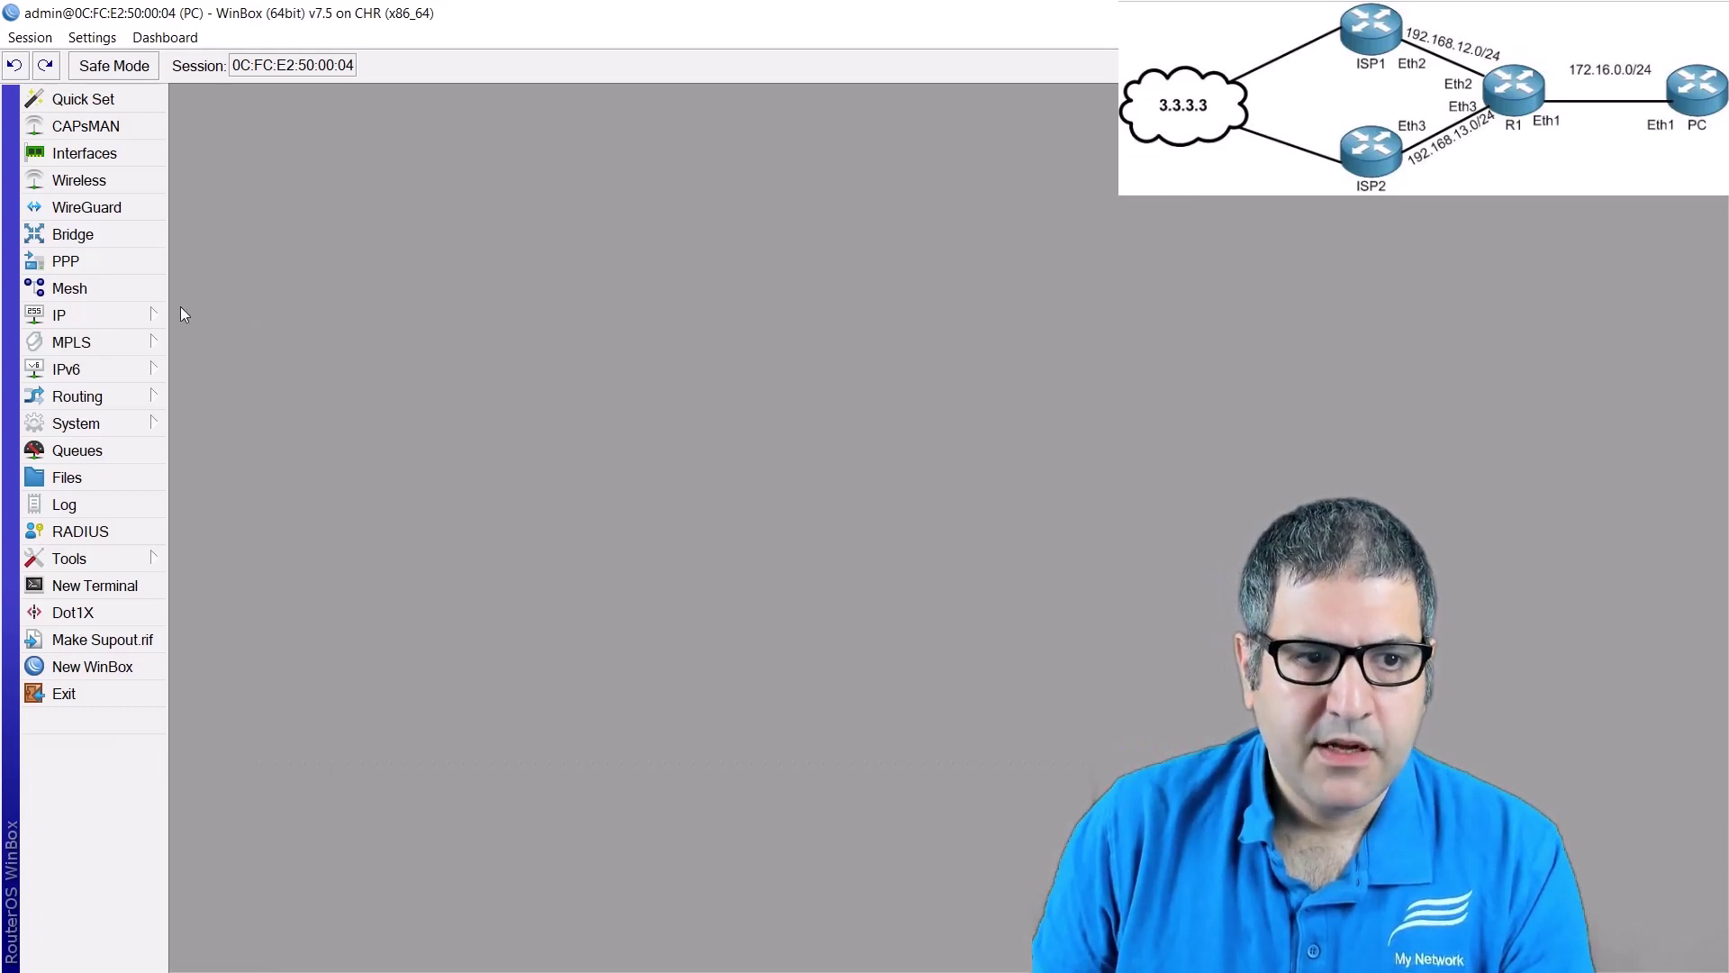
- Find the BGP-learned default route 0.0.0.0/0 via 172.16.0.1 in the PC's route list
click(122, 323)
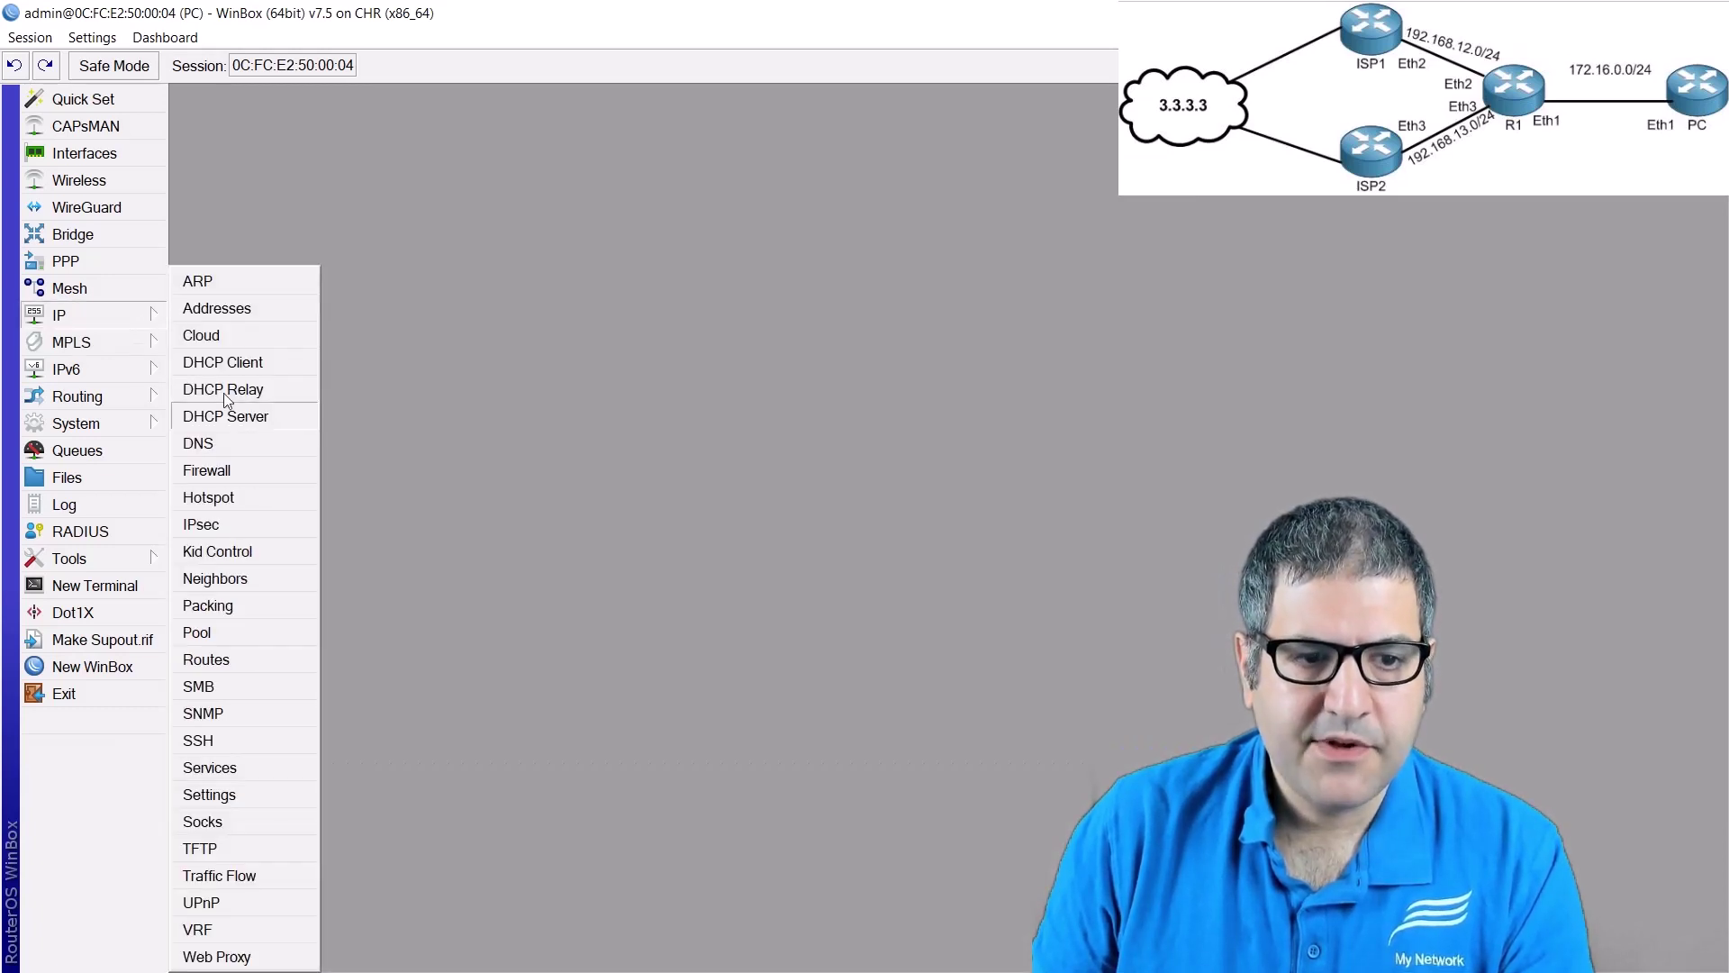
click(245, 664)
click(585, 584)
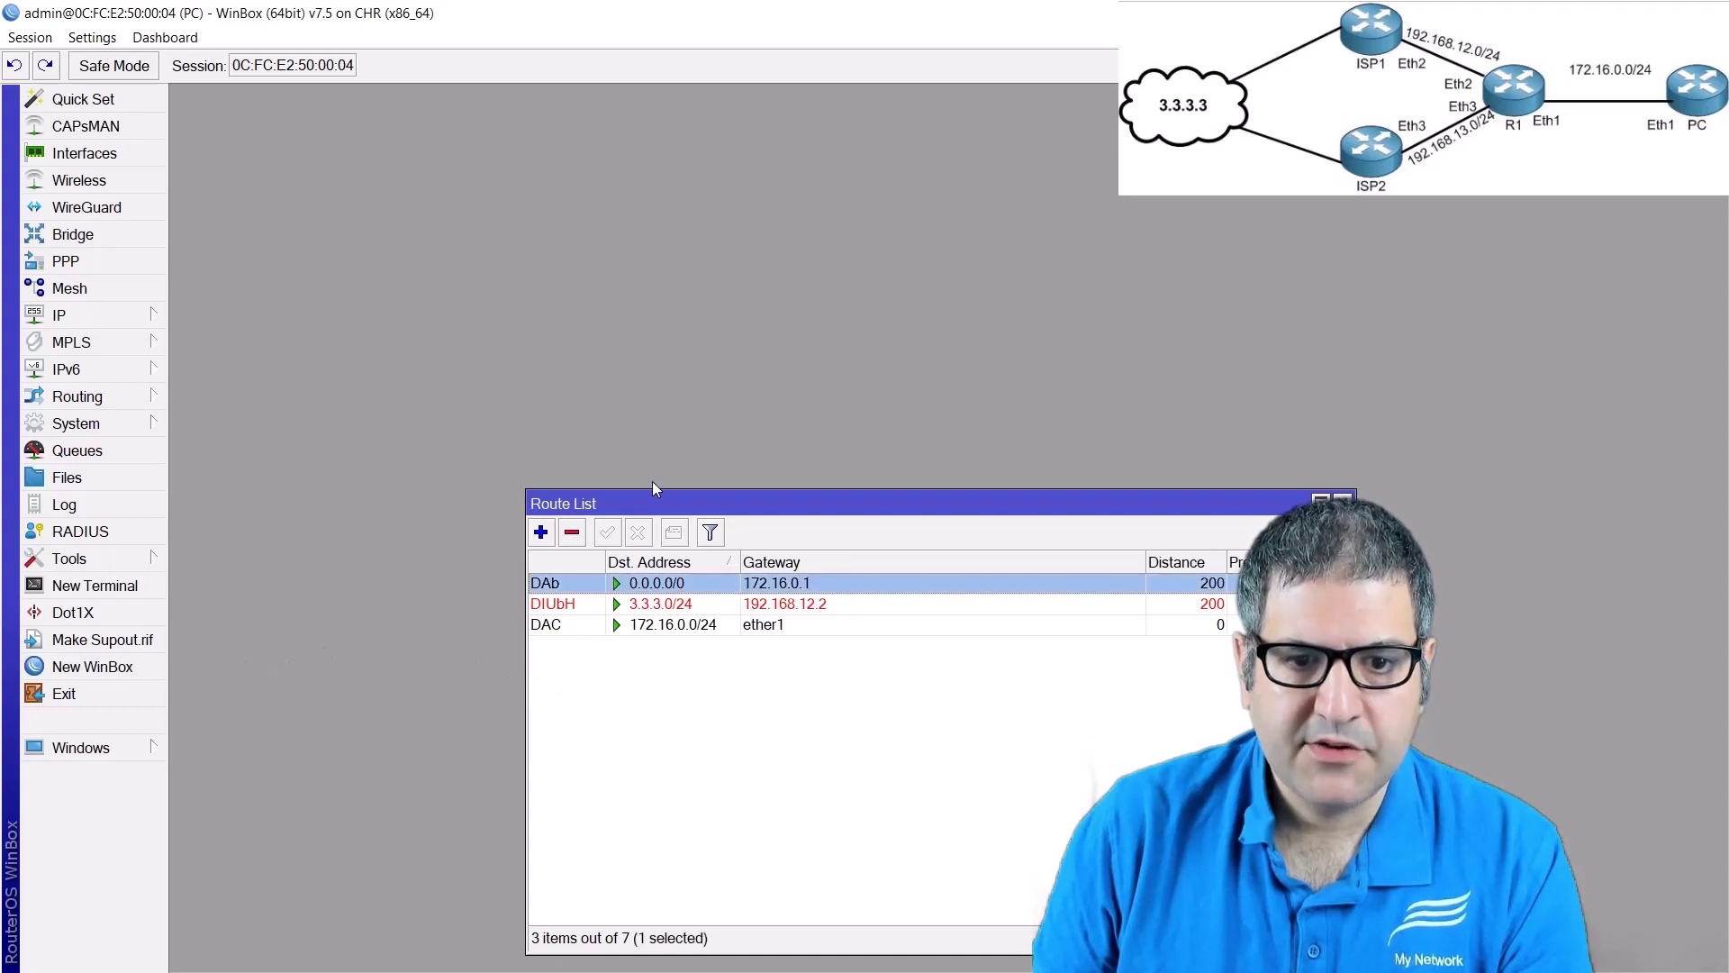
drag(633, 499, 385, 240)
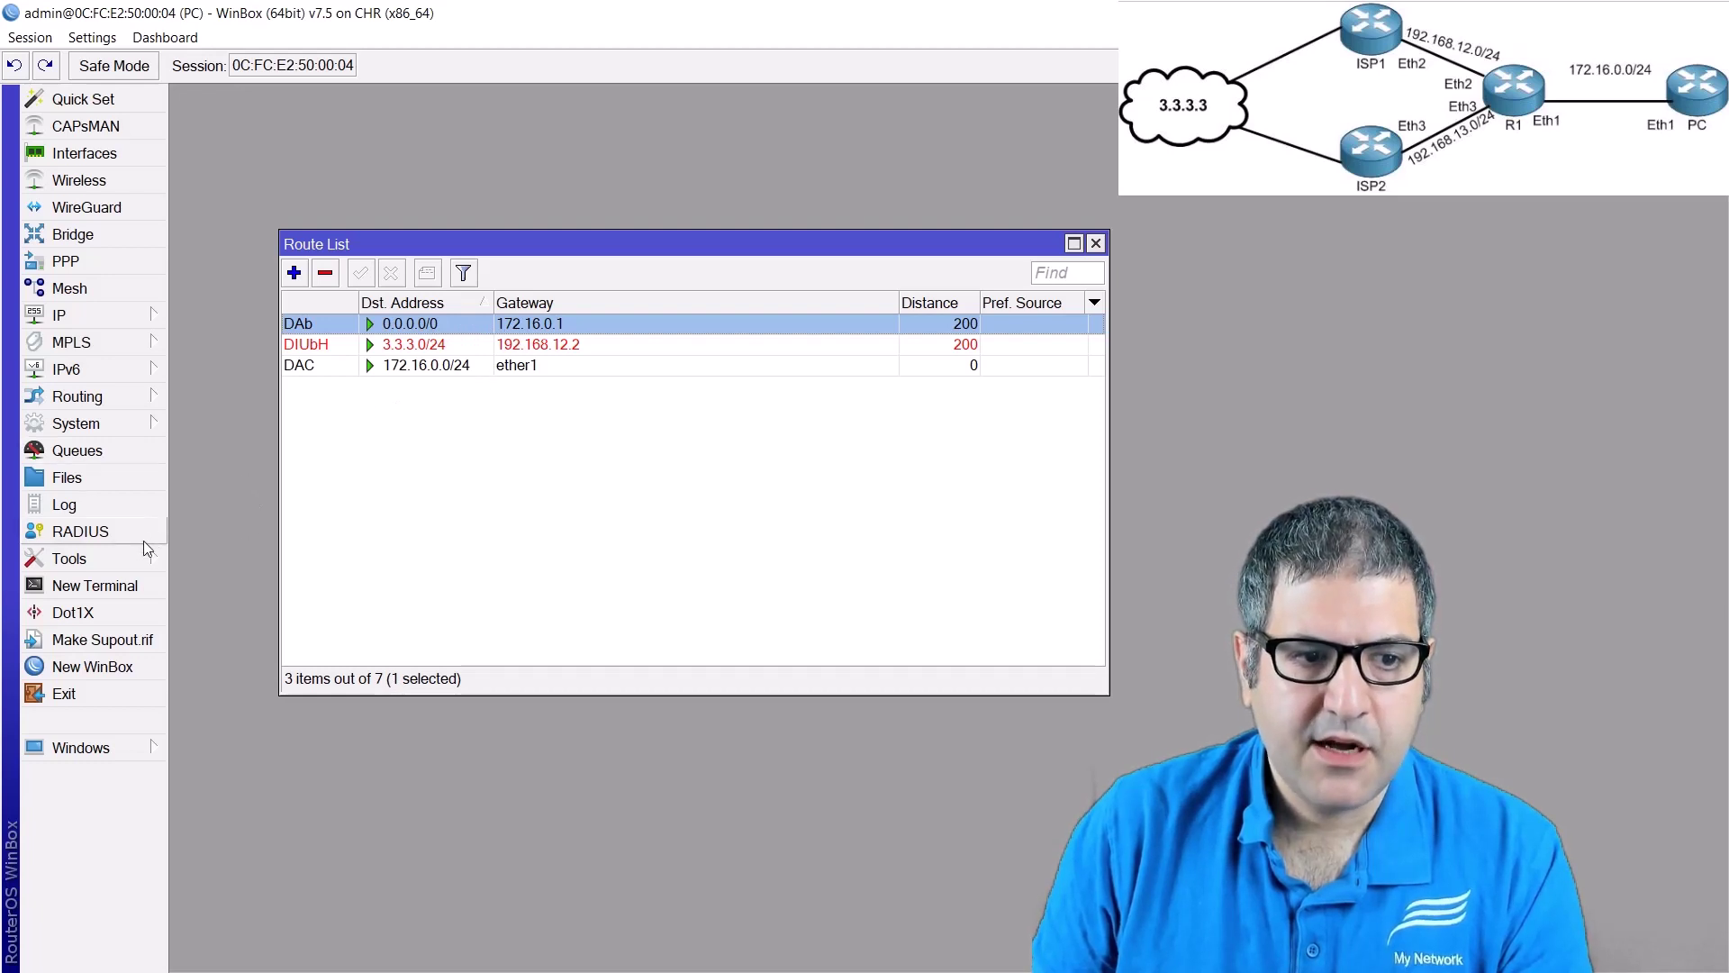
click(135, 555)
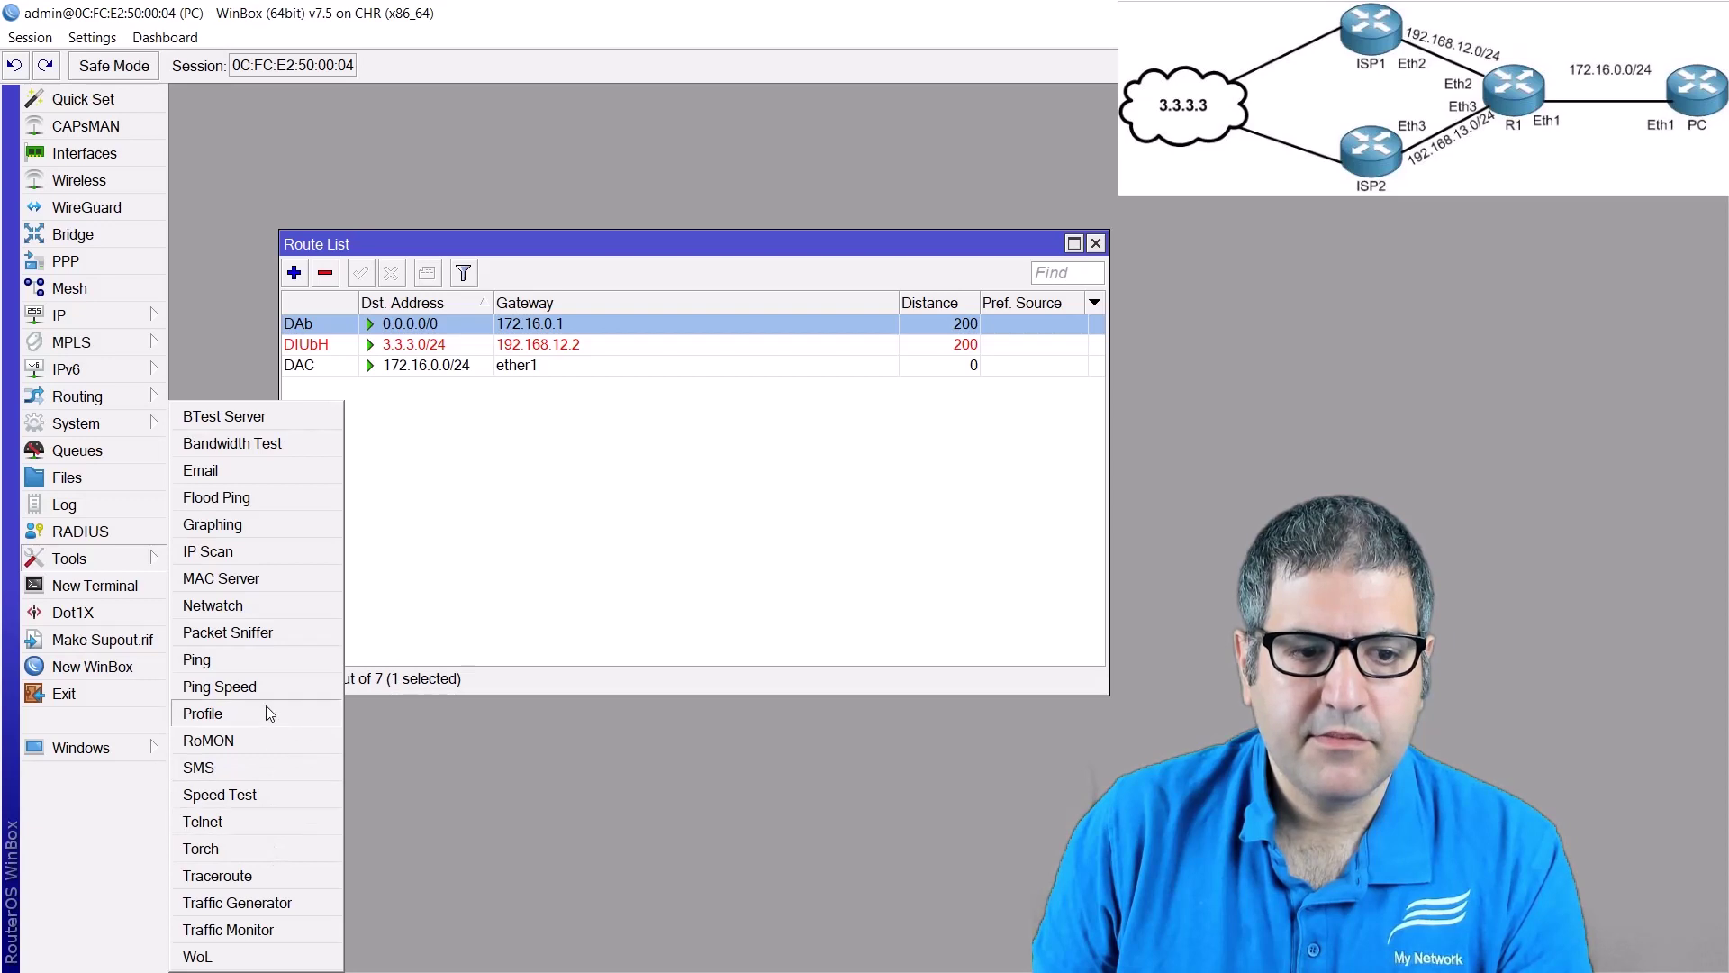
- Ping 3.3.3.3 from the PC, getting 9 of 9 replies with 0% loss
click(257, 670)
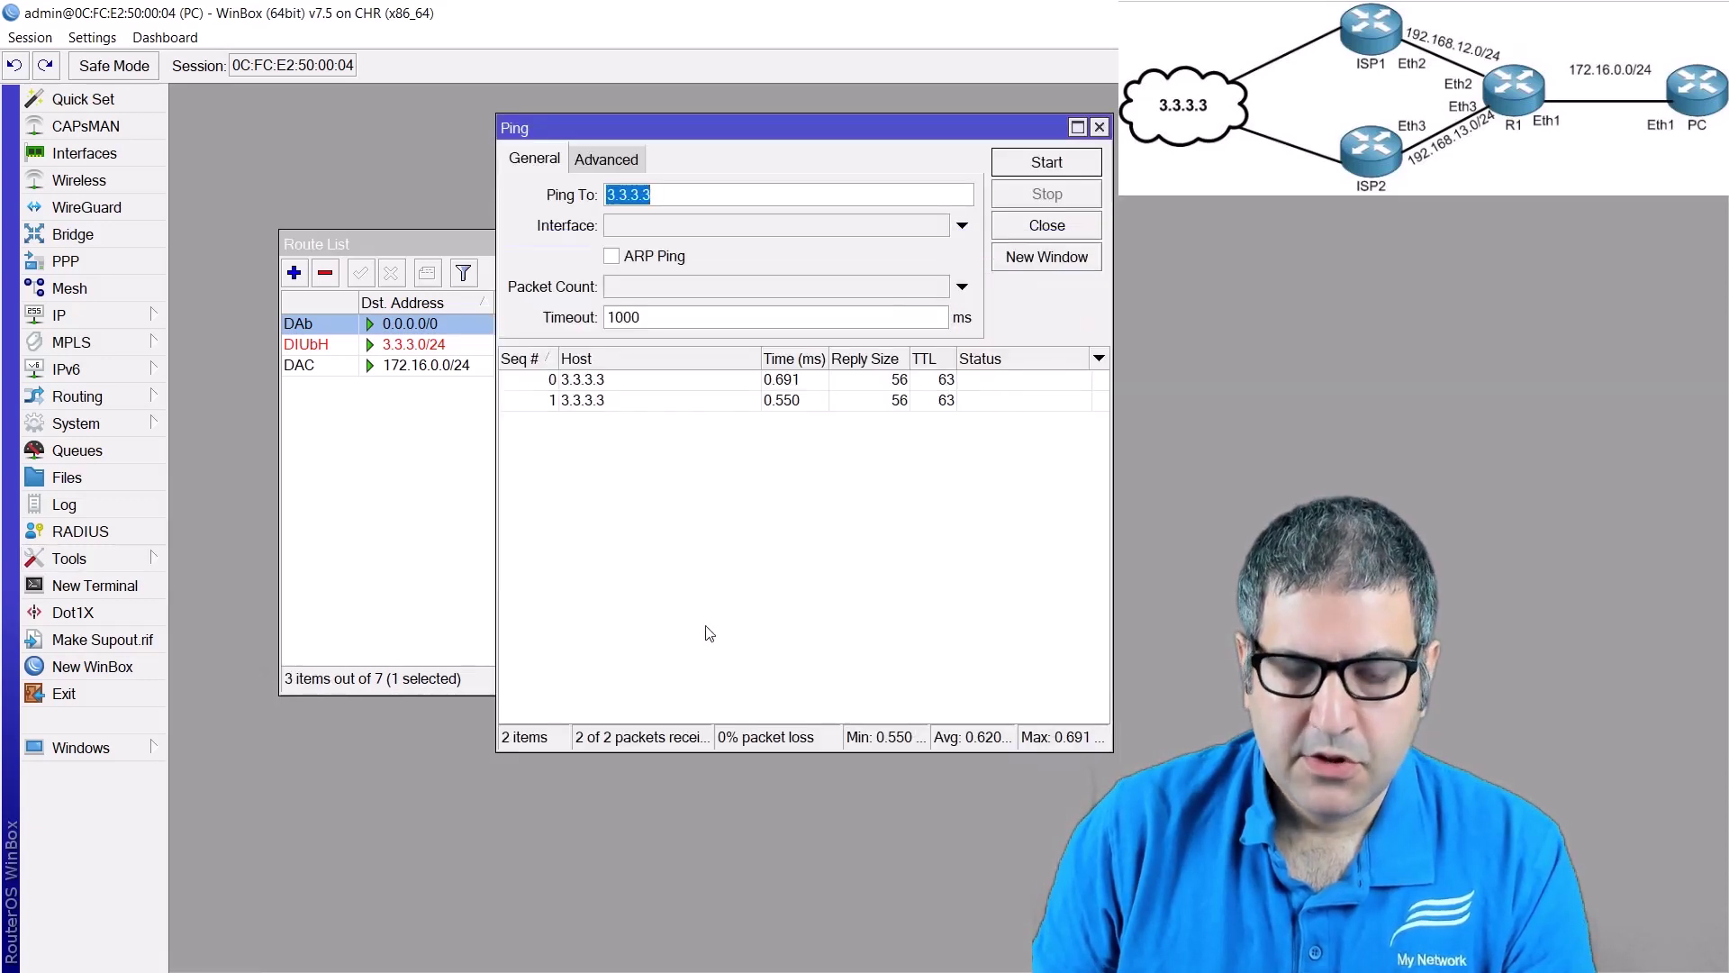
click(1044, 165)
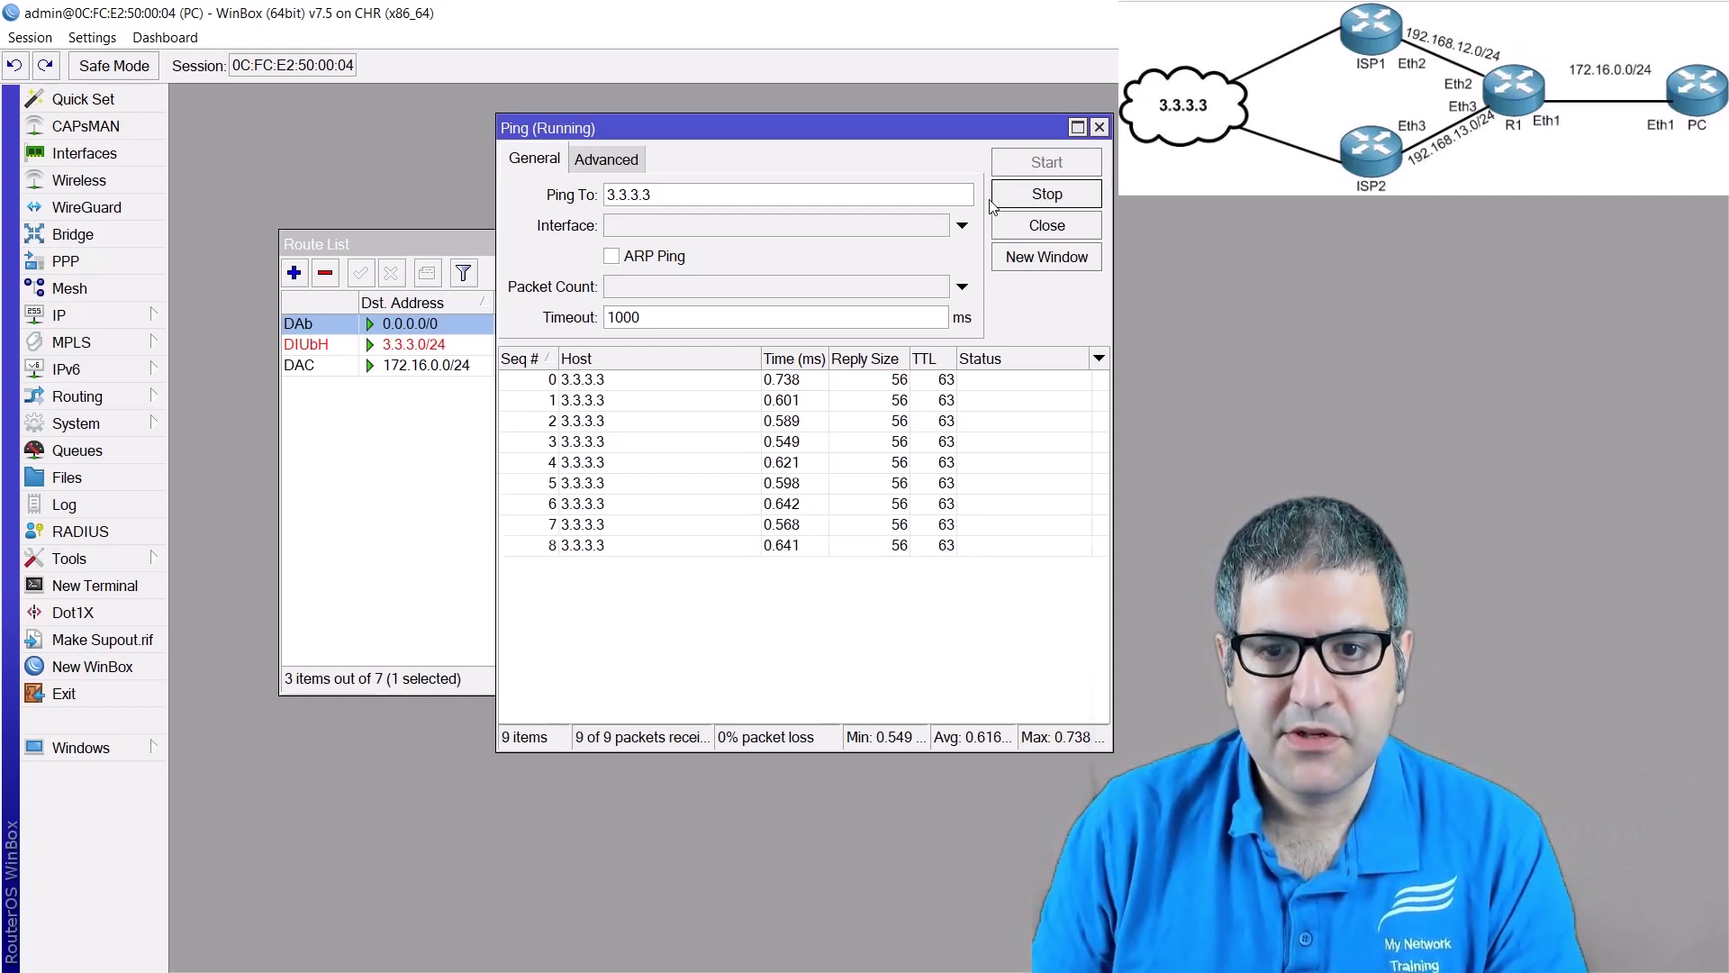
click(1040, 194)
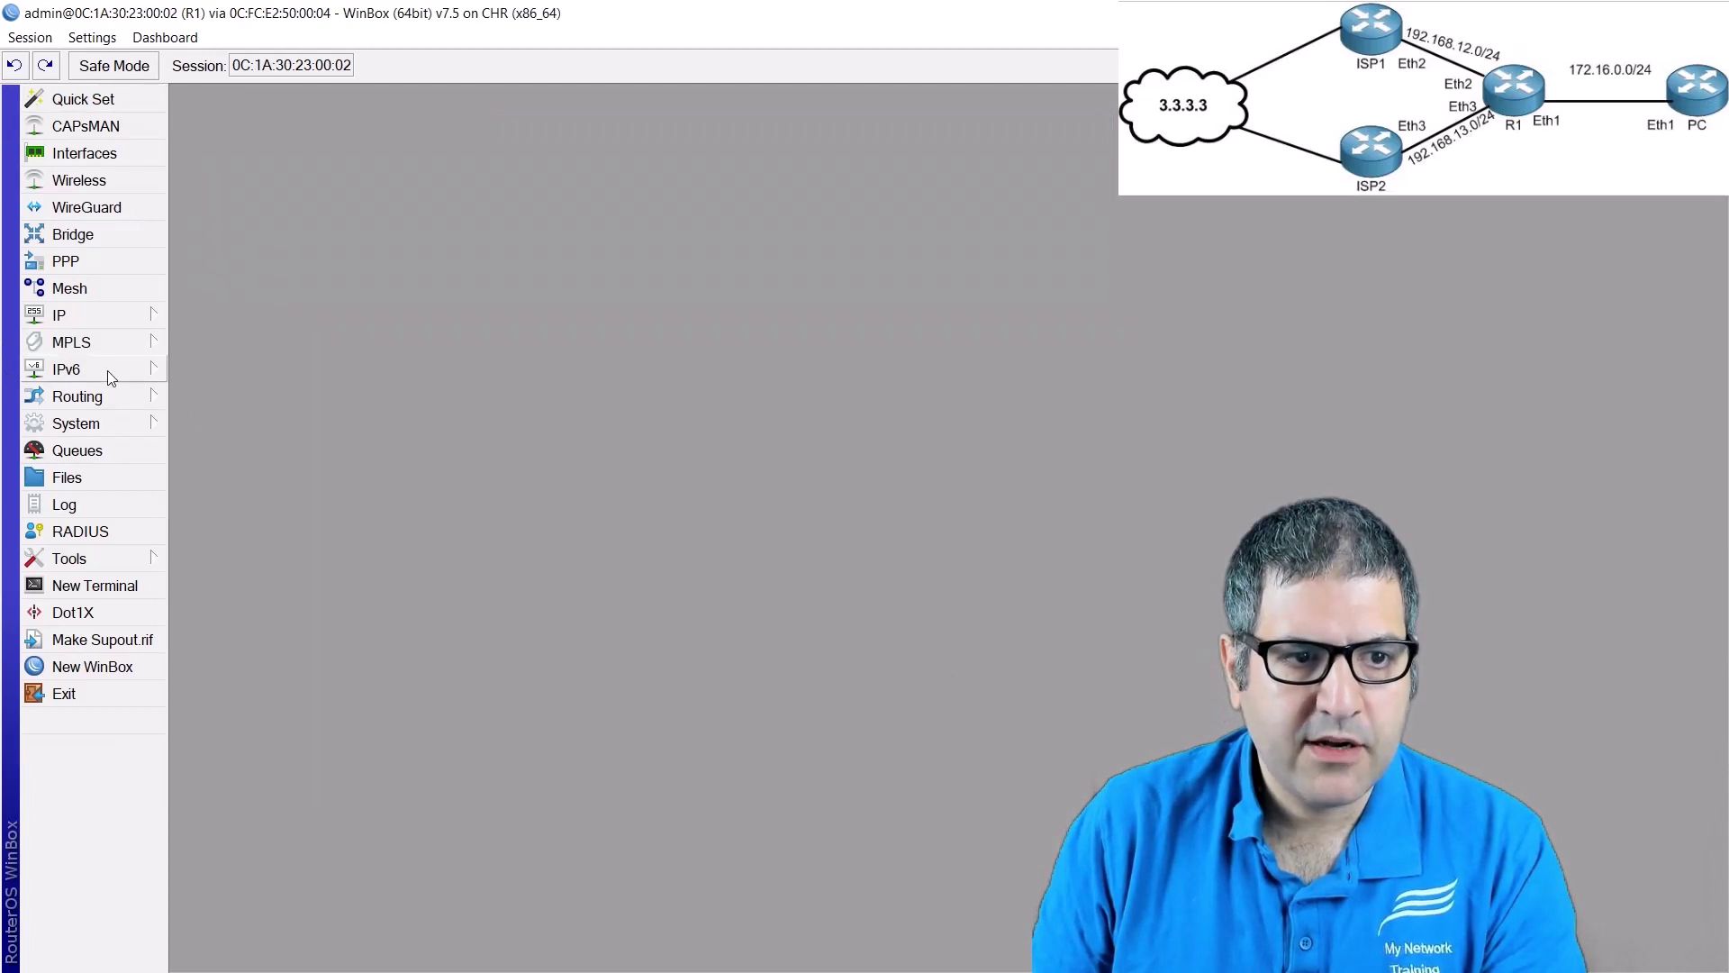
- In R1's route list, compare the 3.3.3.0/24 routes, active via 192.168.12.2, backup via 192.168.13.3
click(107, 320)
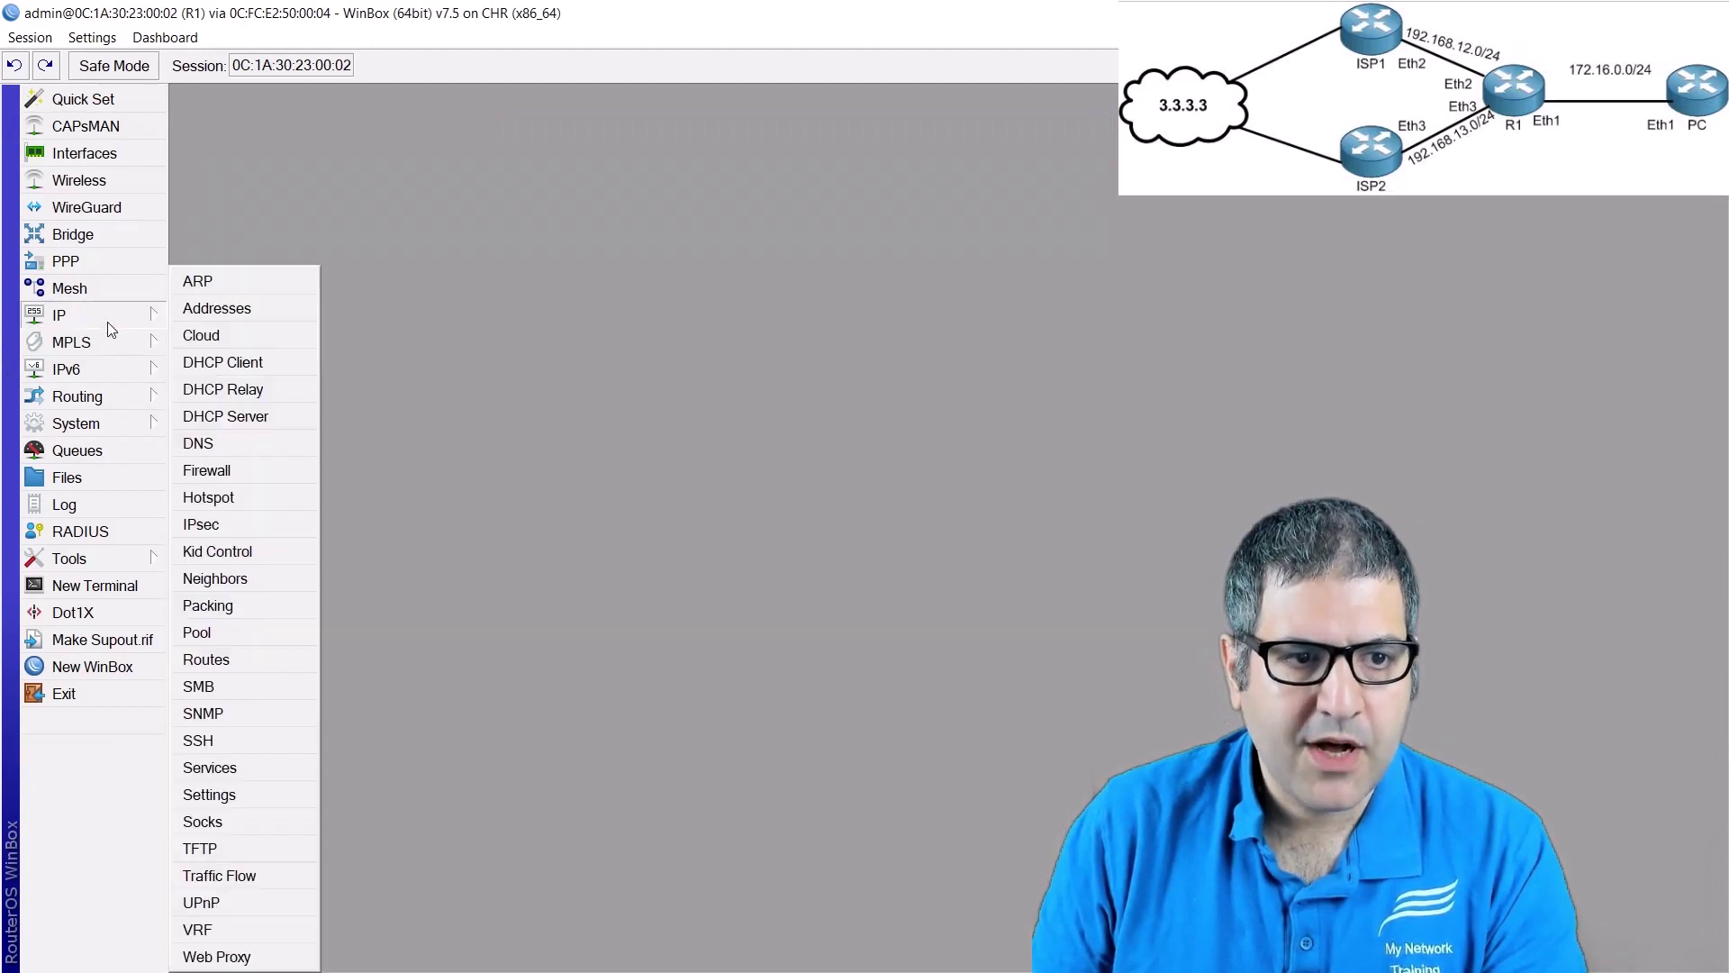
click(245, 657)
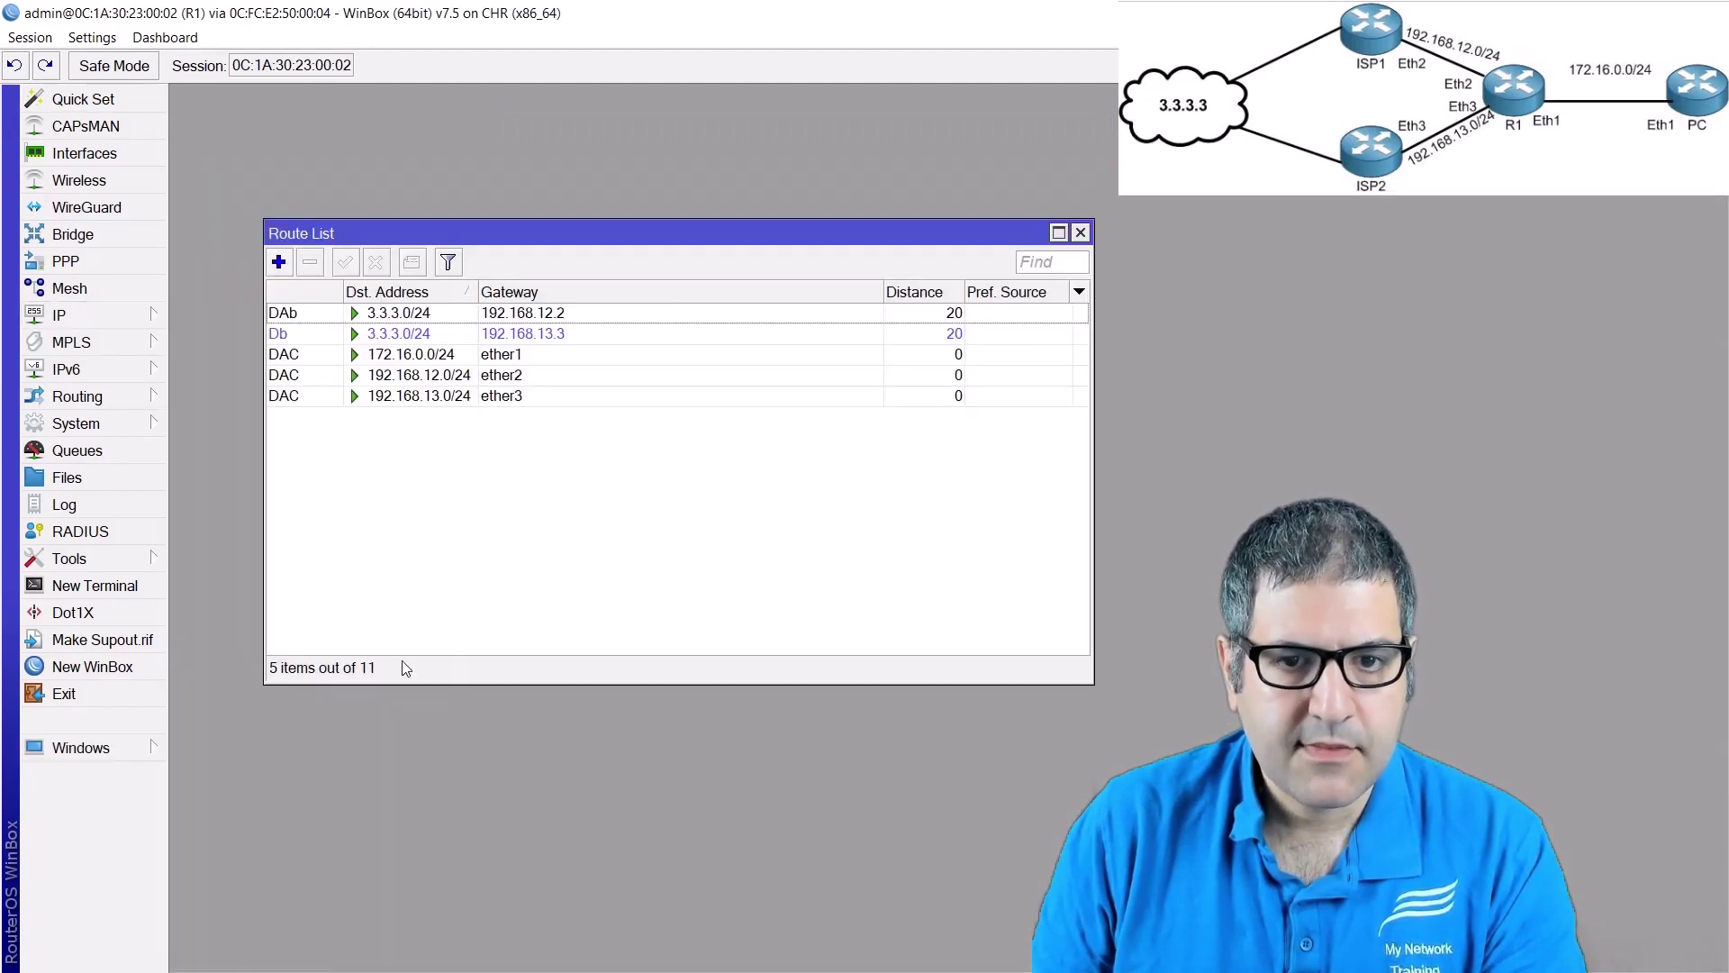
click(446, 318)
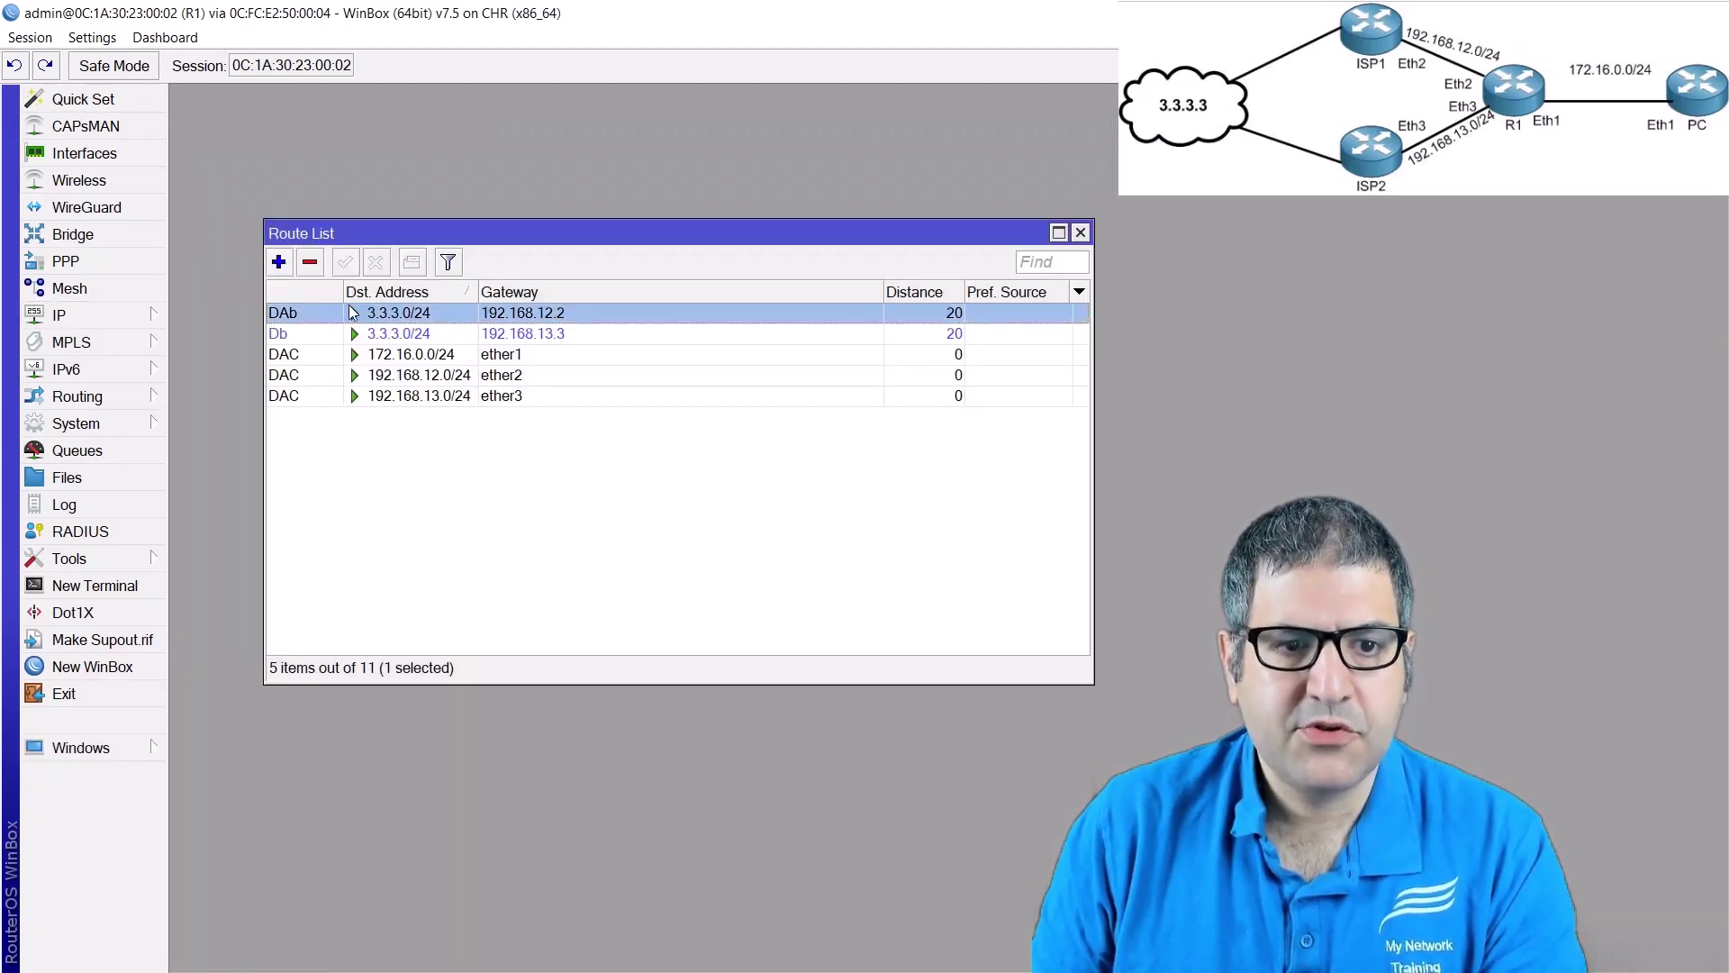
click(527, 339)
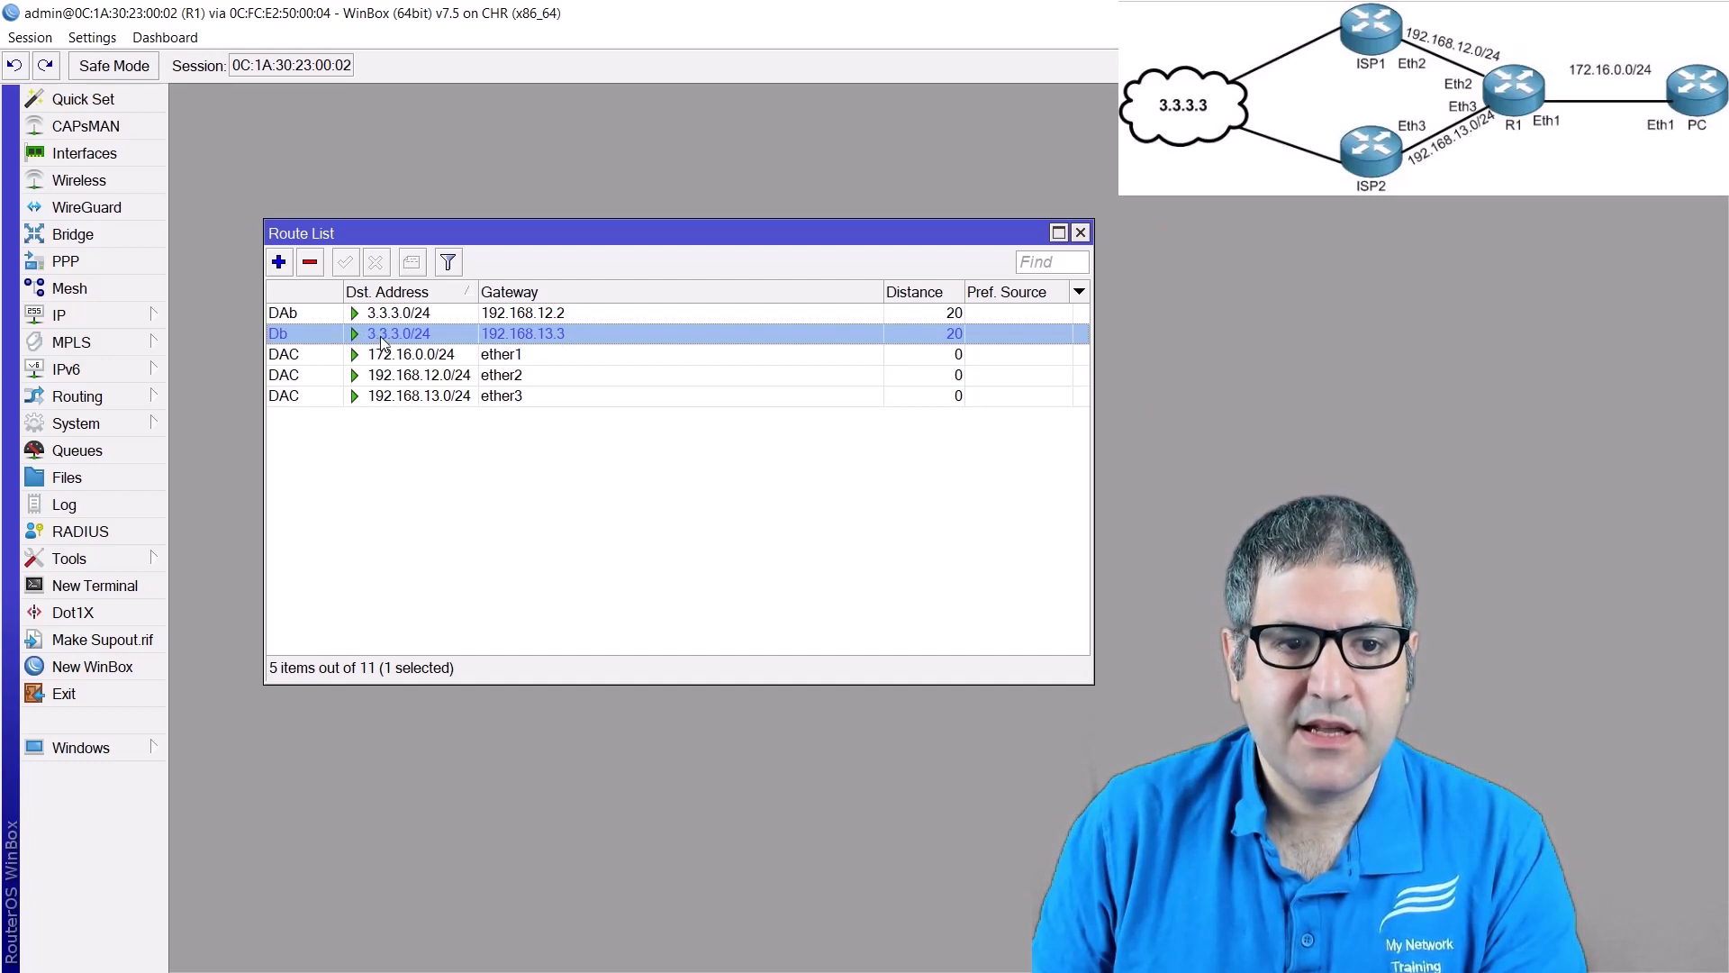
click(405, 317)
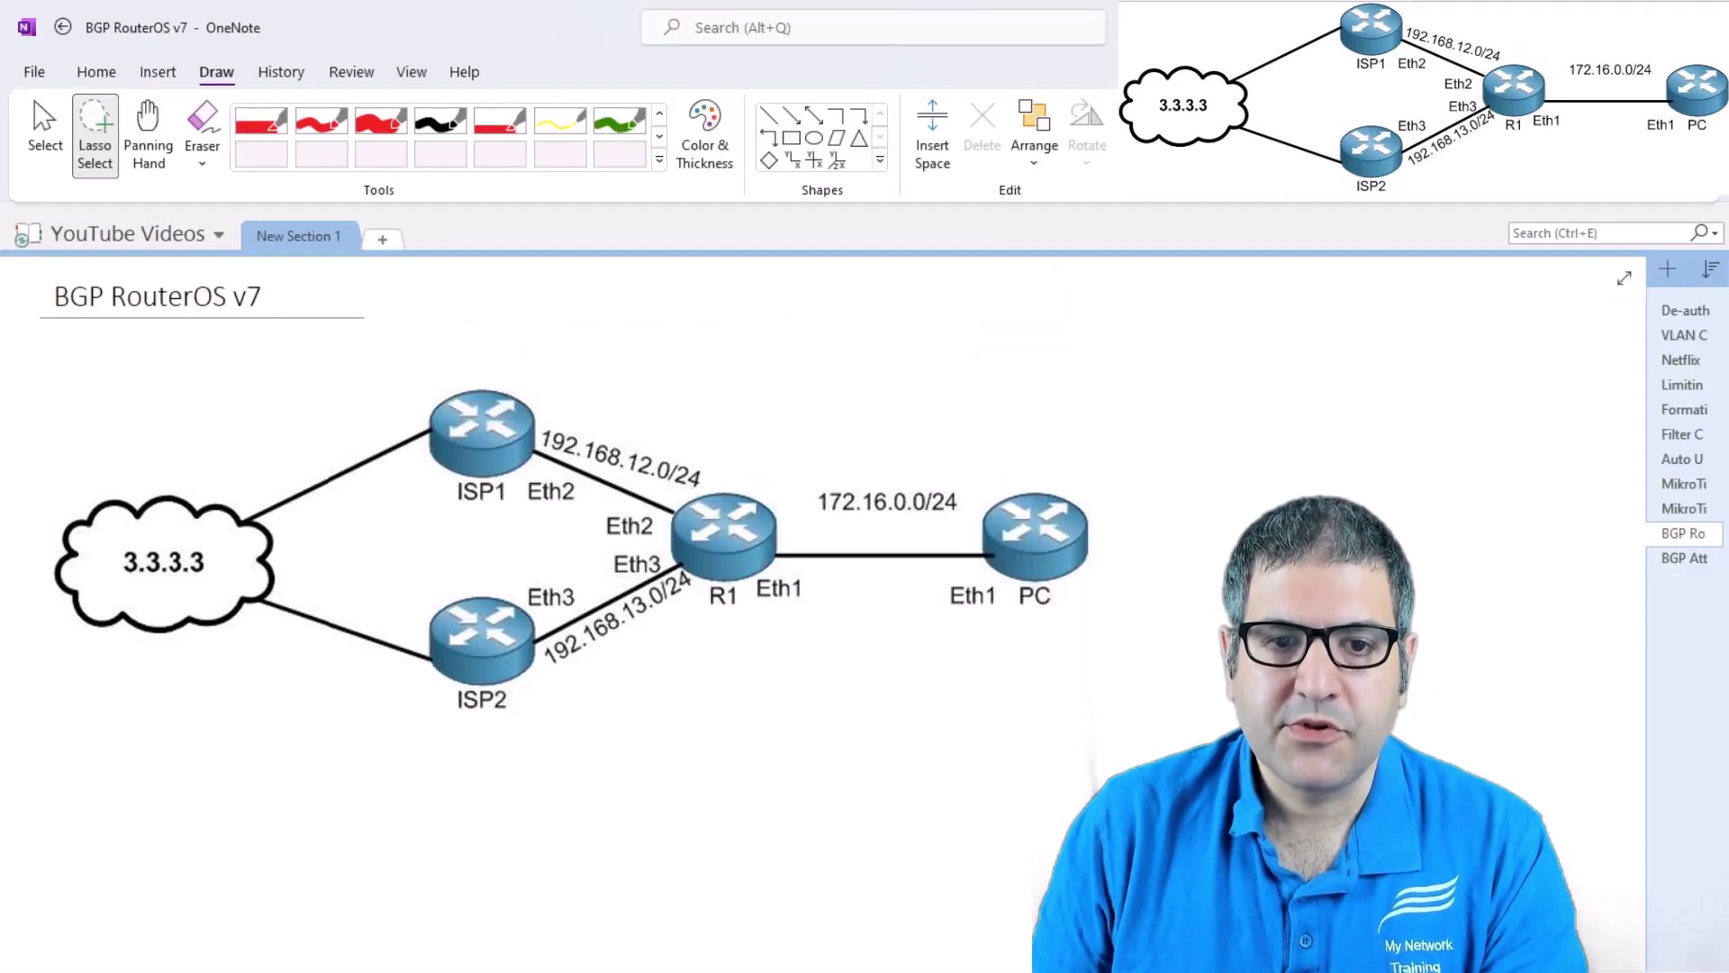
- On the BGP Attributes page, draw a red brace and dashes beside the attributes, then return to R1's routes
click(1691, 560)
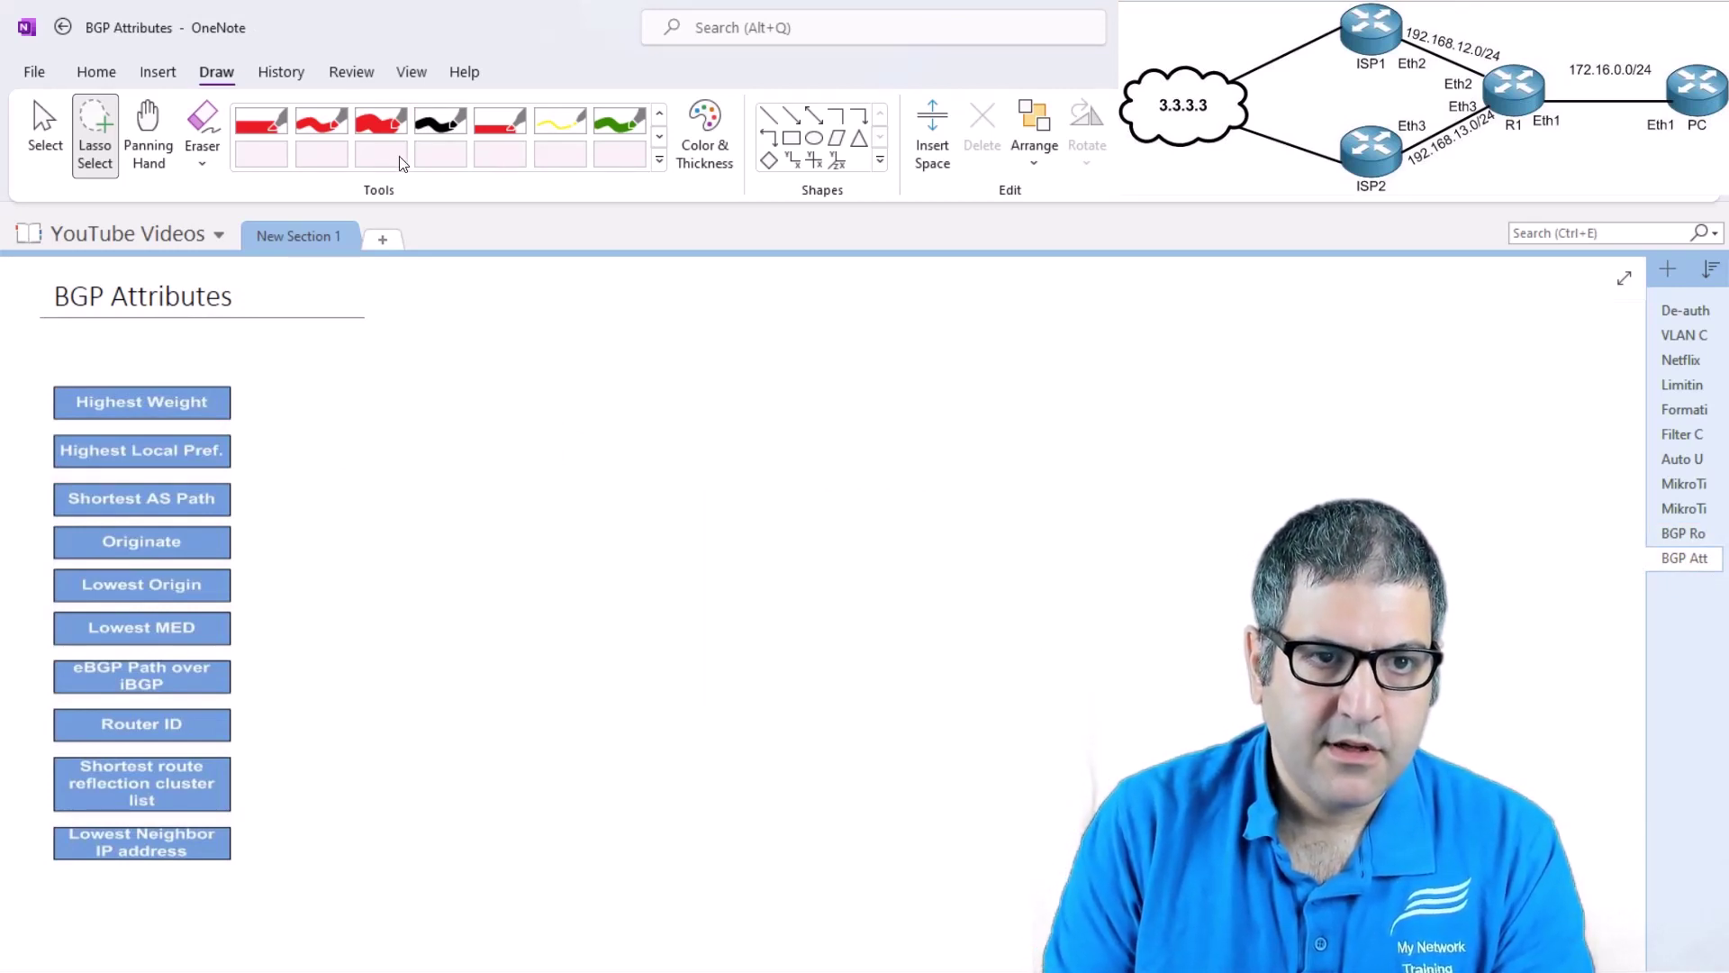
click(321, 122)
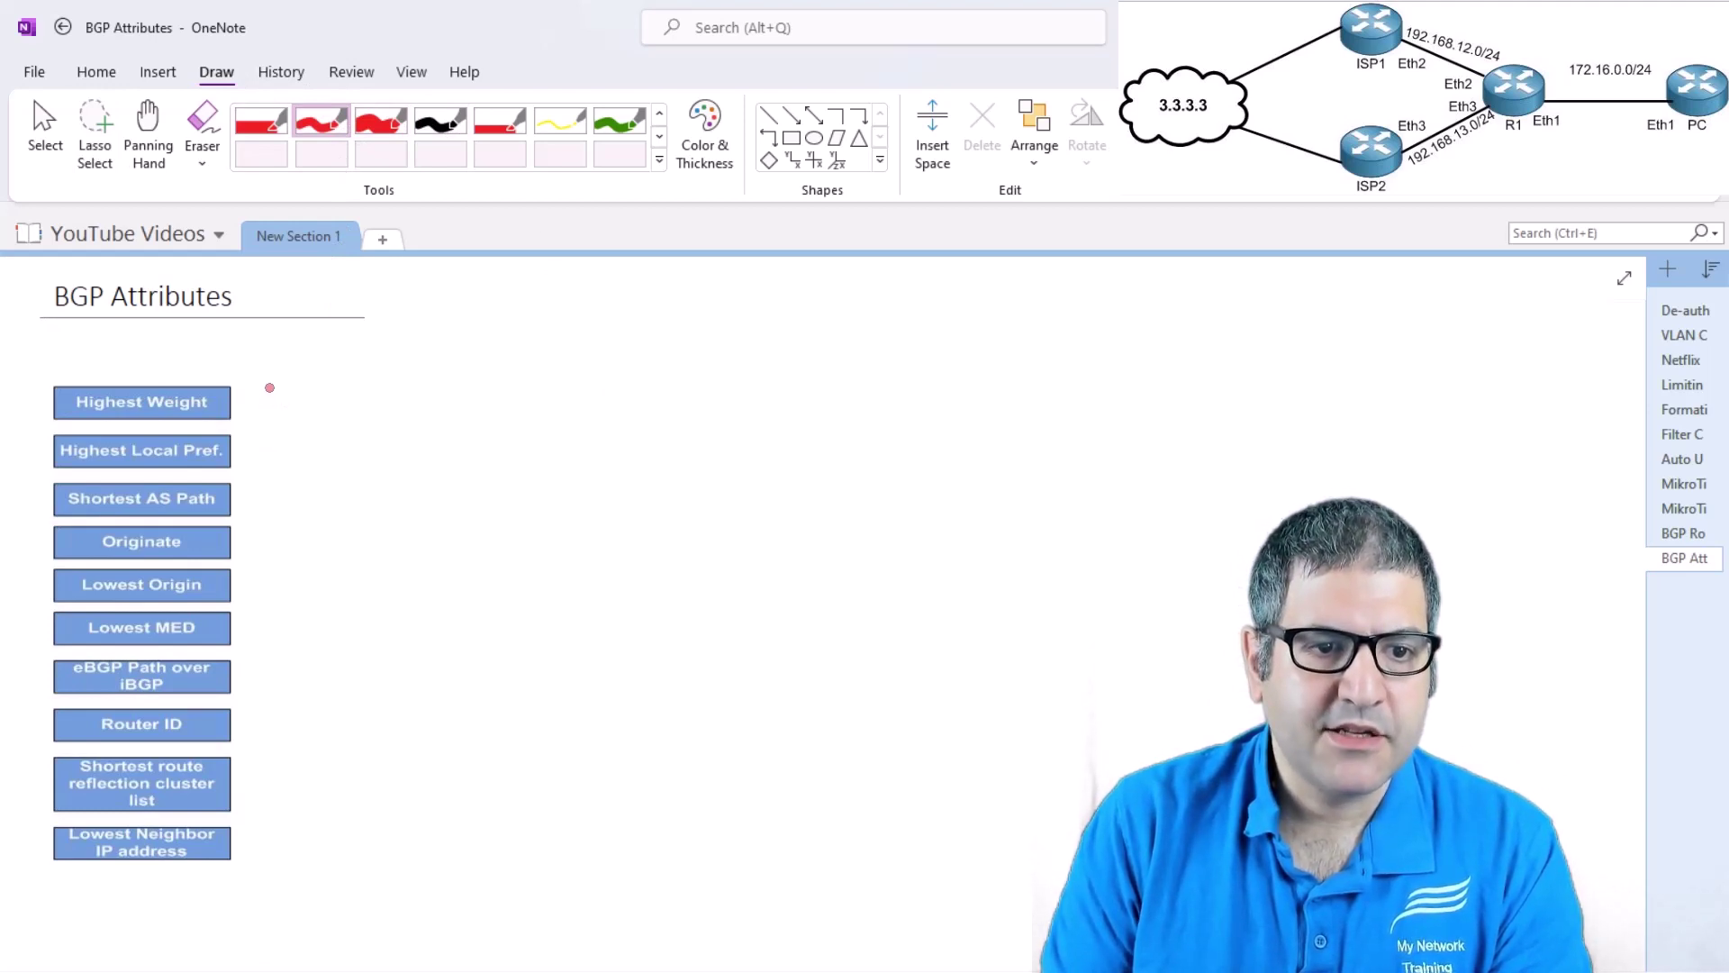
drag(264, 387, 274, 435)
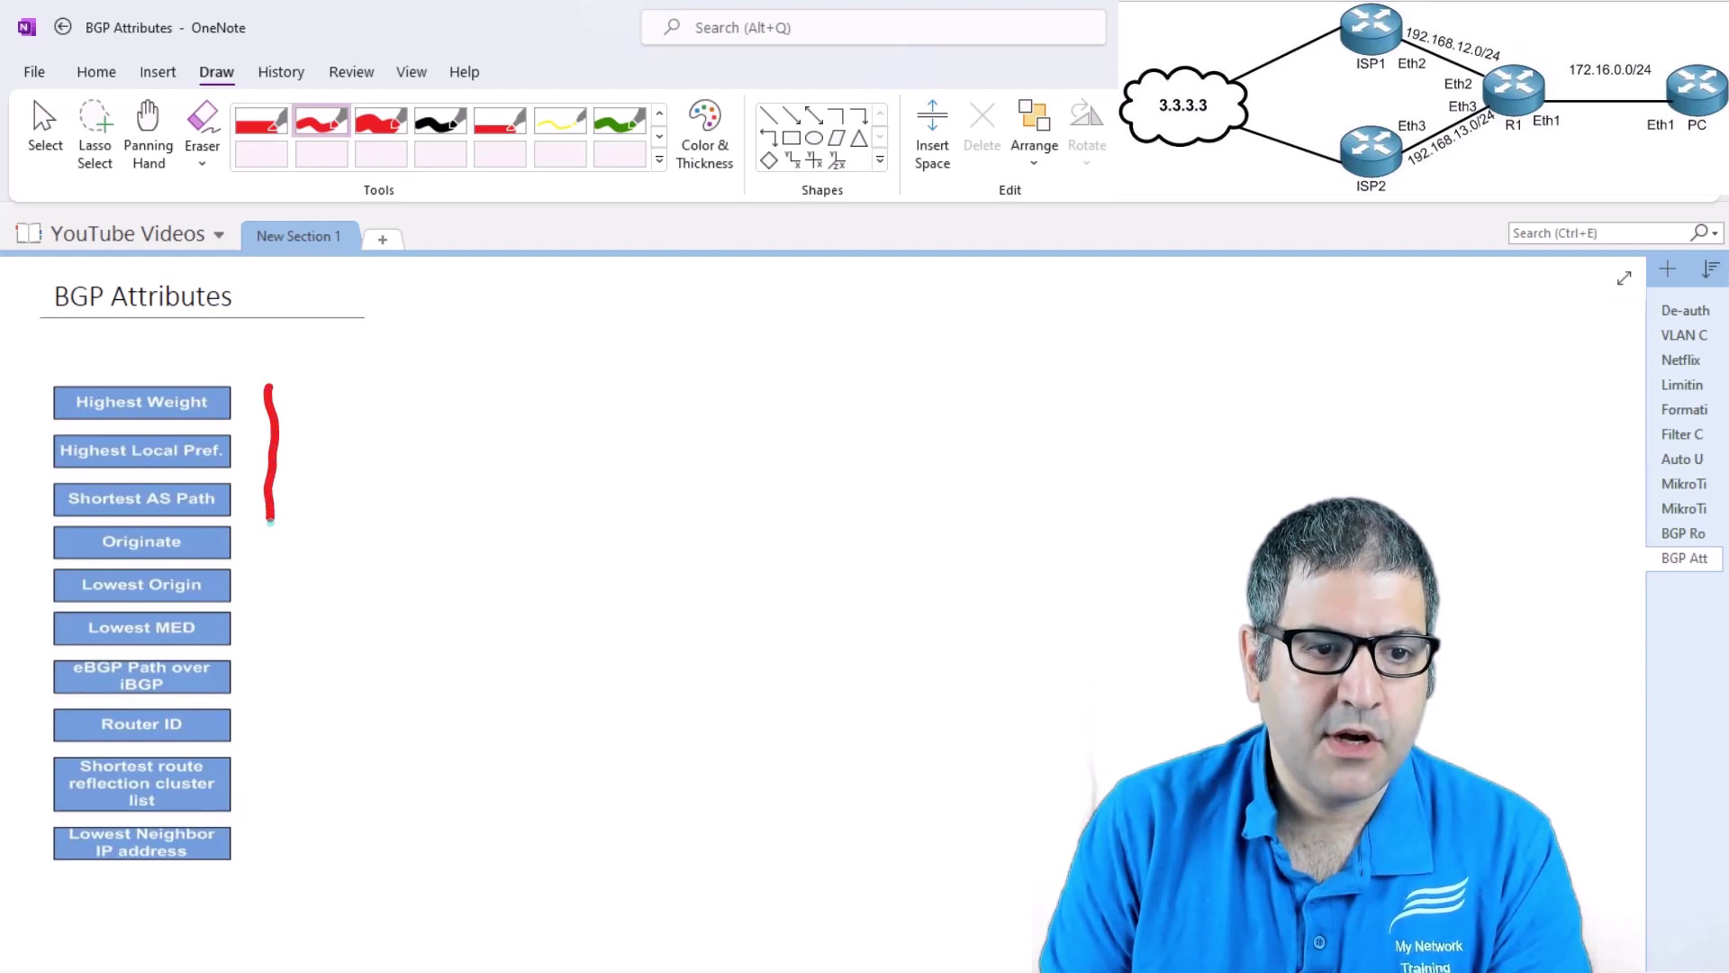
mouse_move(280, 542)
mouse_down()
mouse_move(290, 643)
mouse_move(266, 871)
mouse_up()
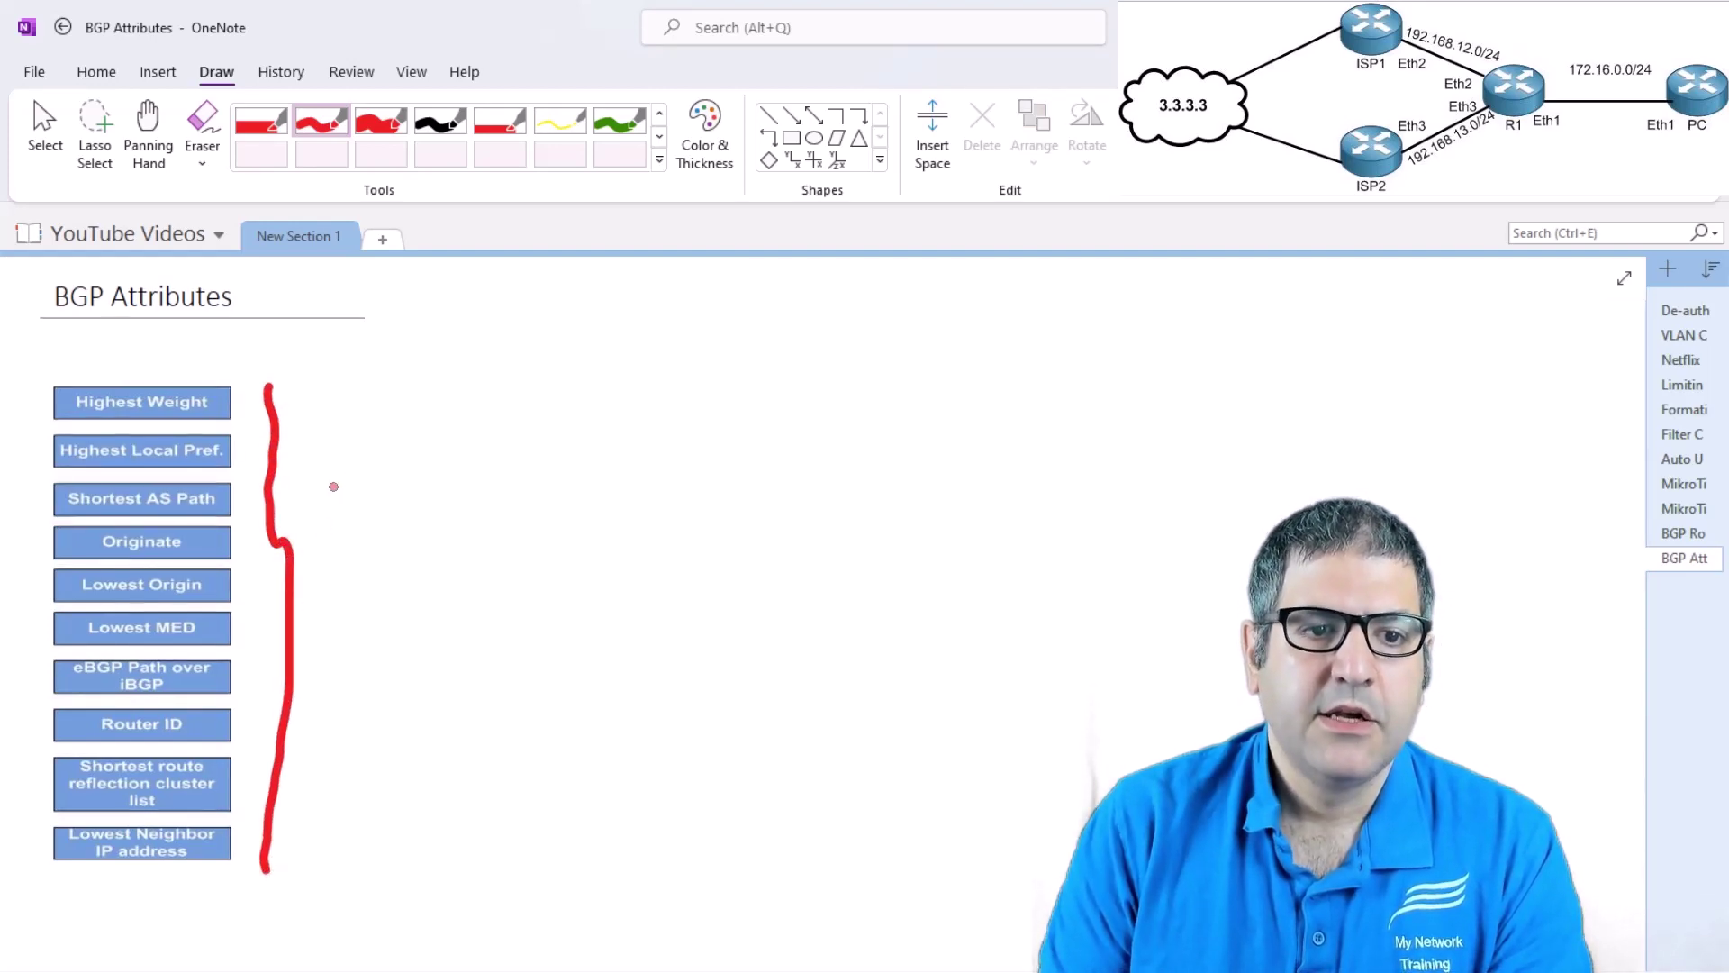
mouse_move(247, 404)
mouse_down()
mouse_move(262, 404)
mouse_move(251, 499)
mouse_up()
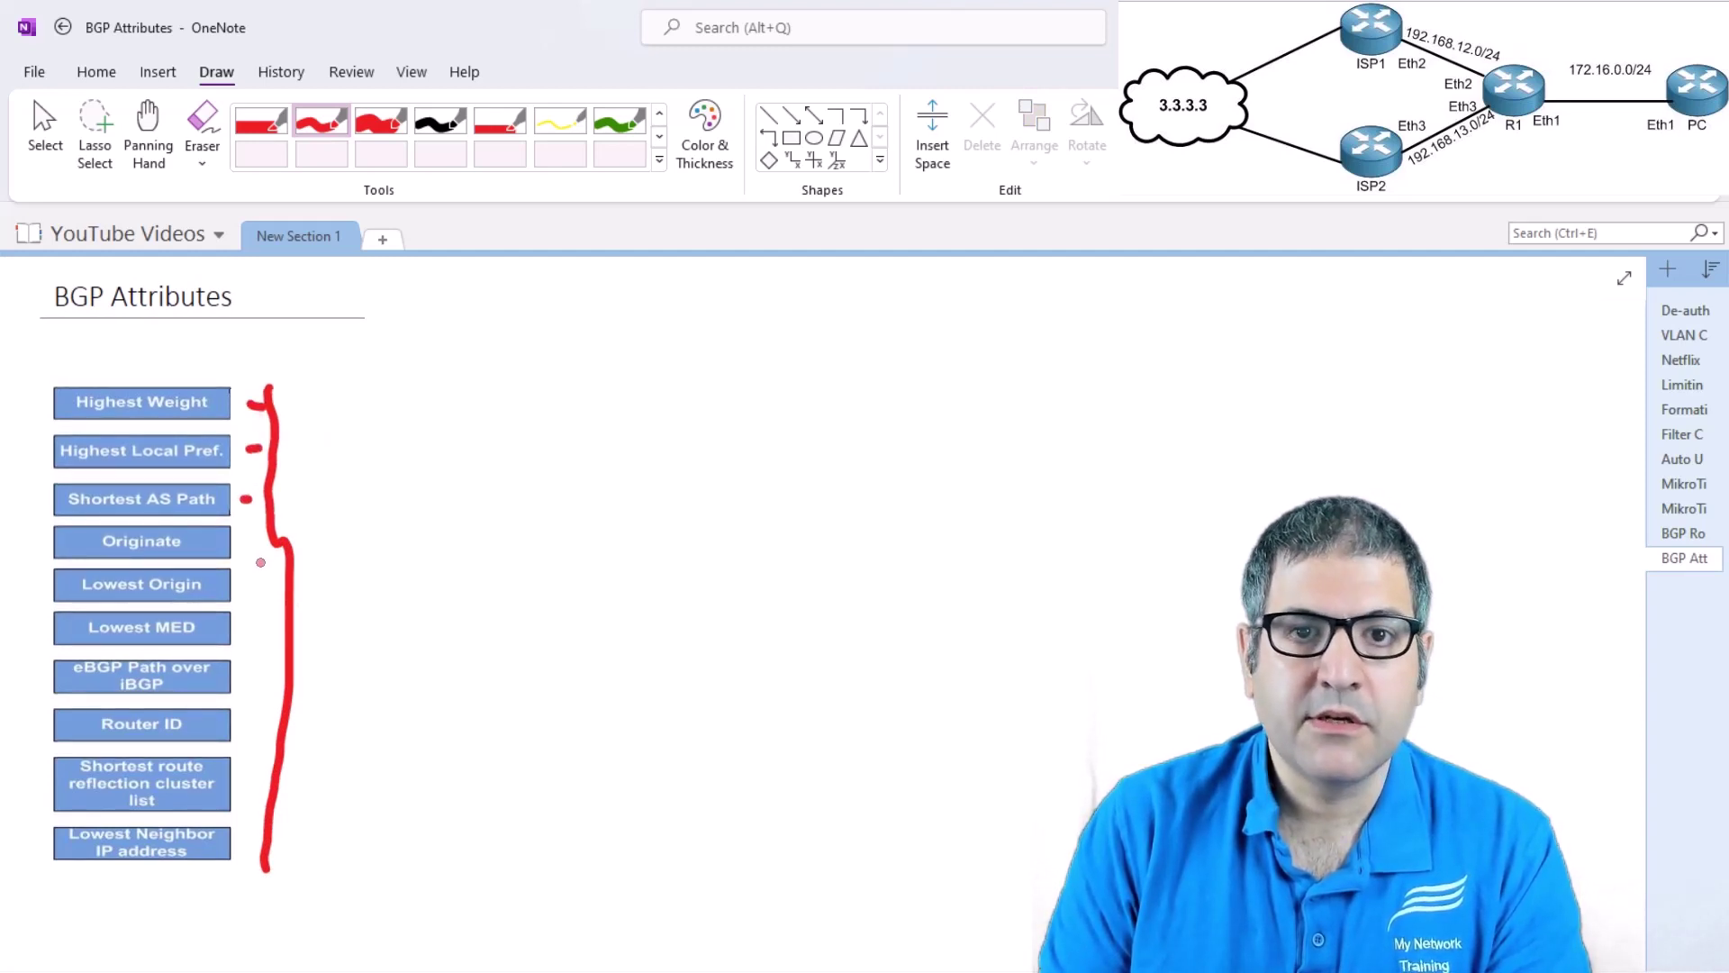
drag(246, 542, 262, 620)
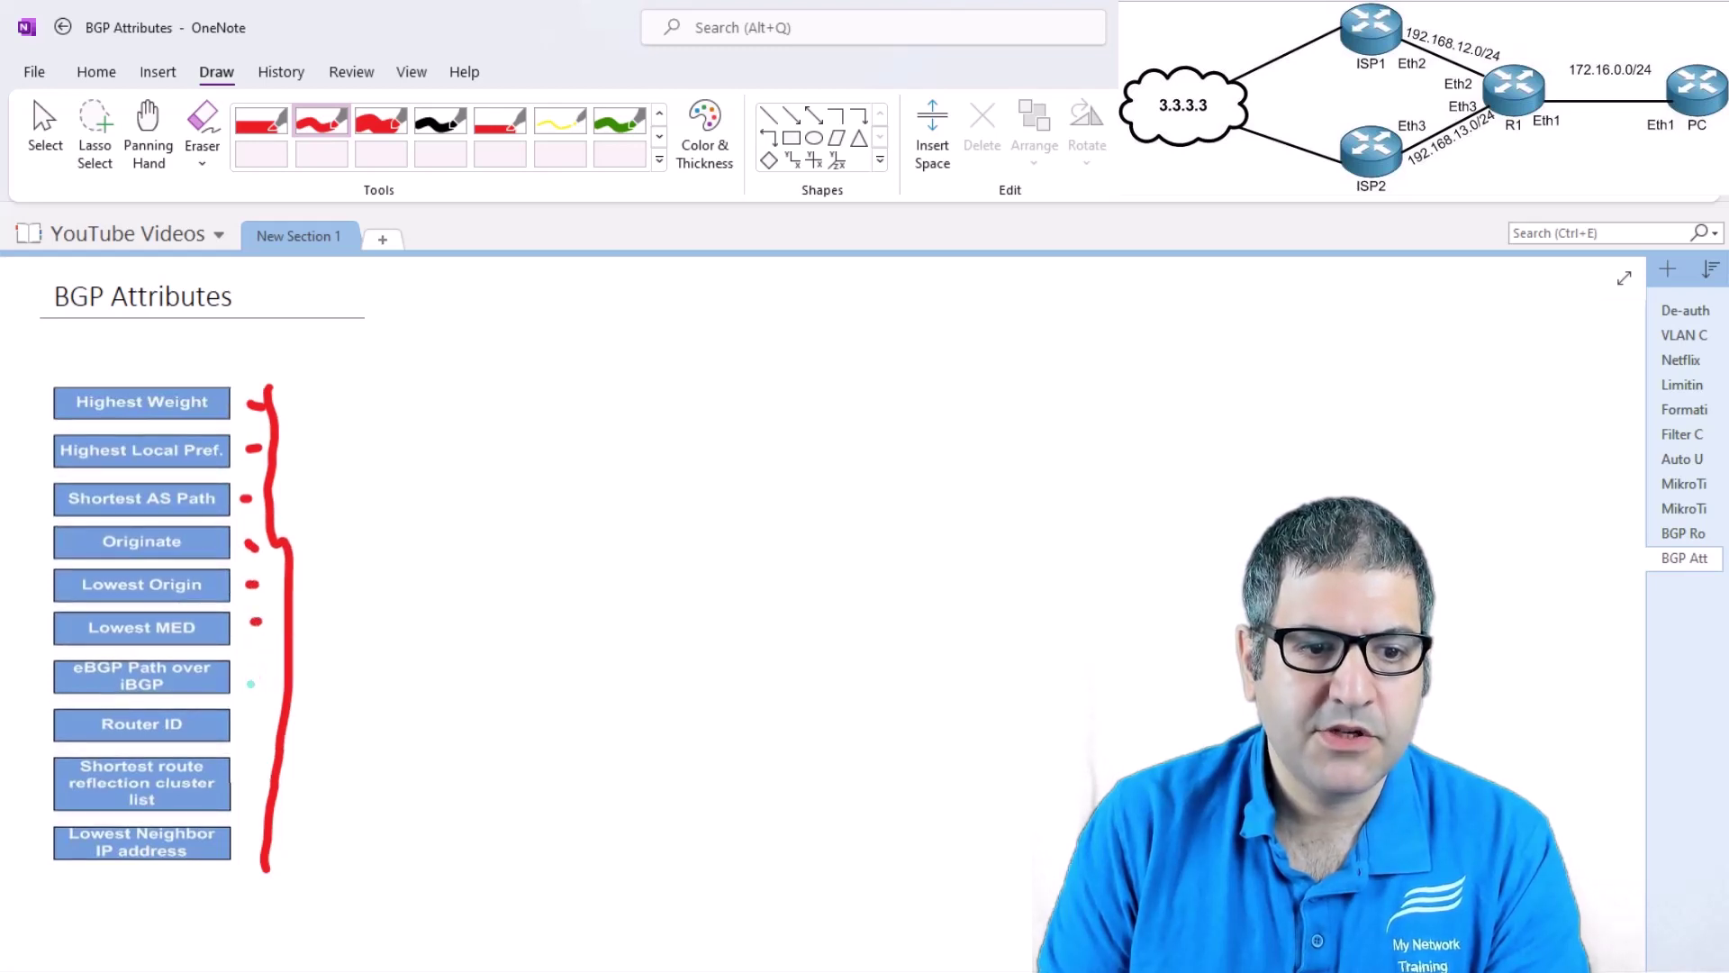
drag(248, 684, 263, 726)
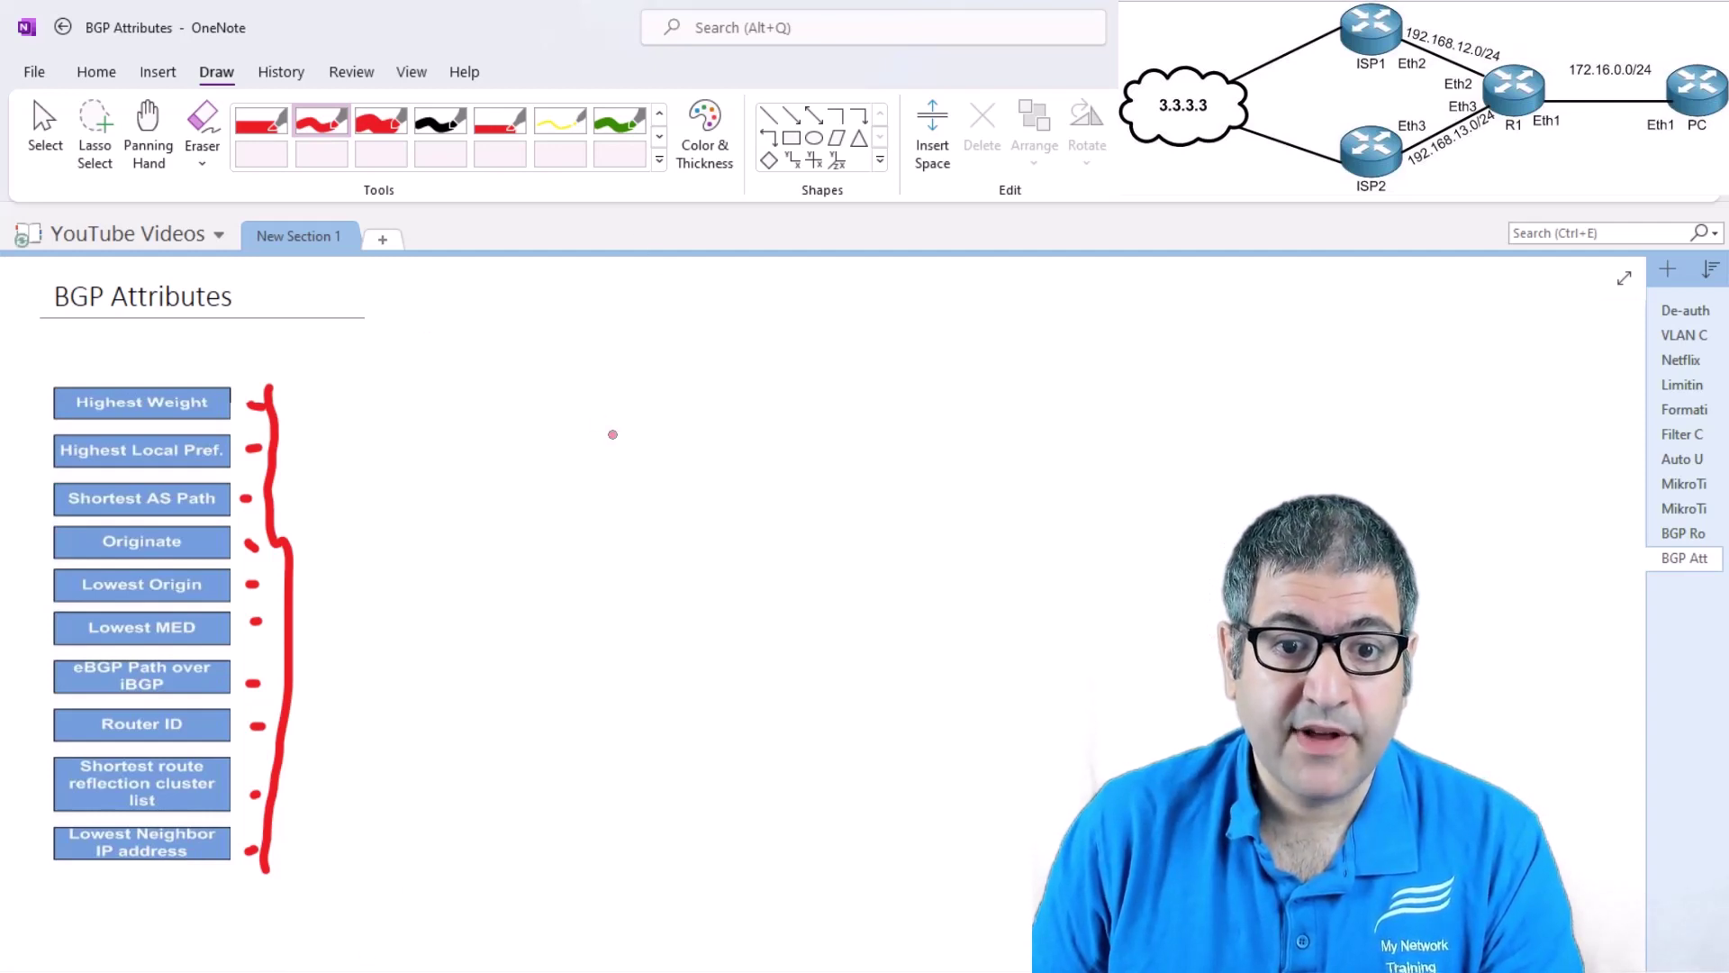
key(alt+Tab)
key(Escape)
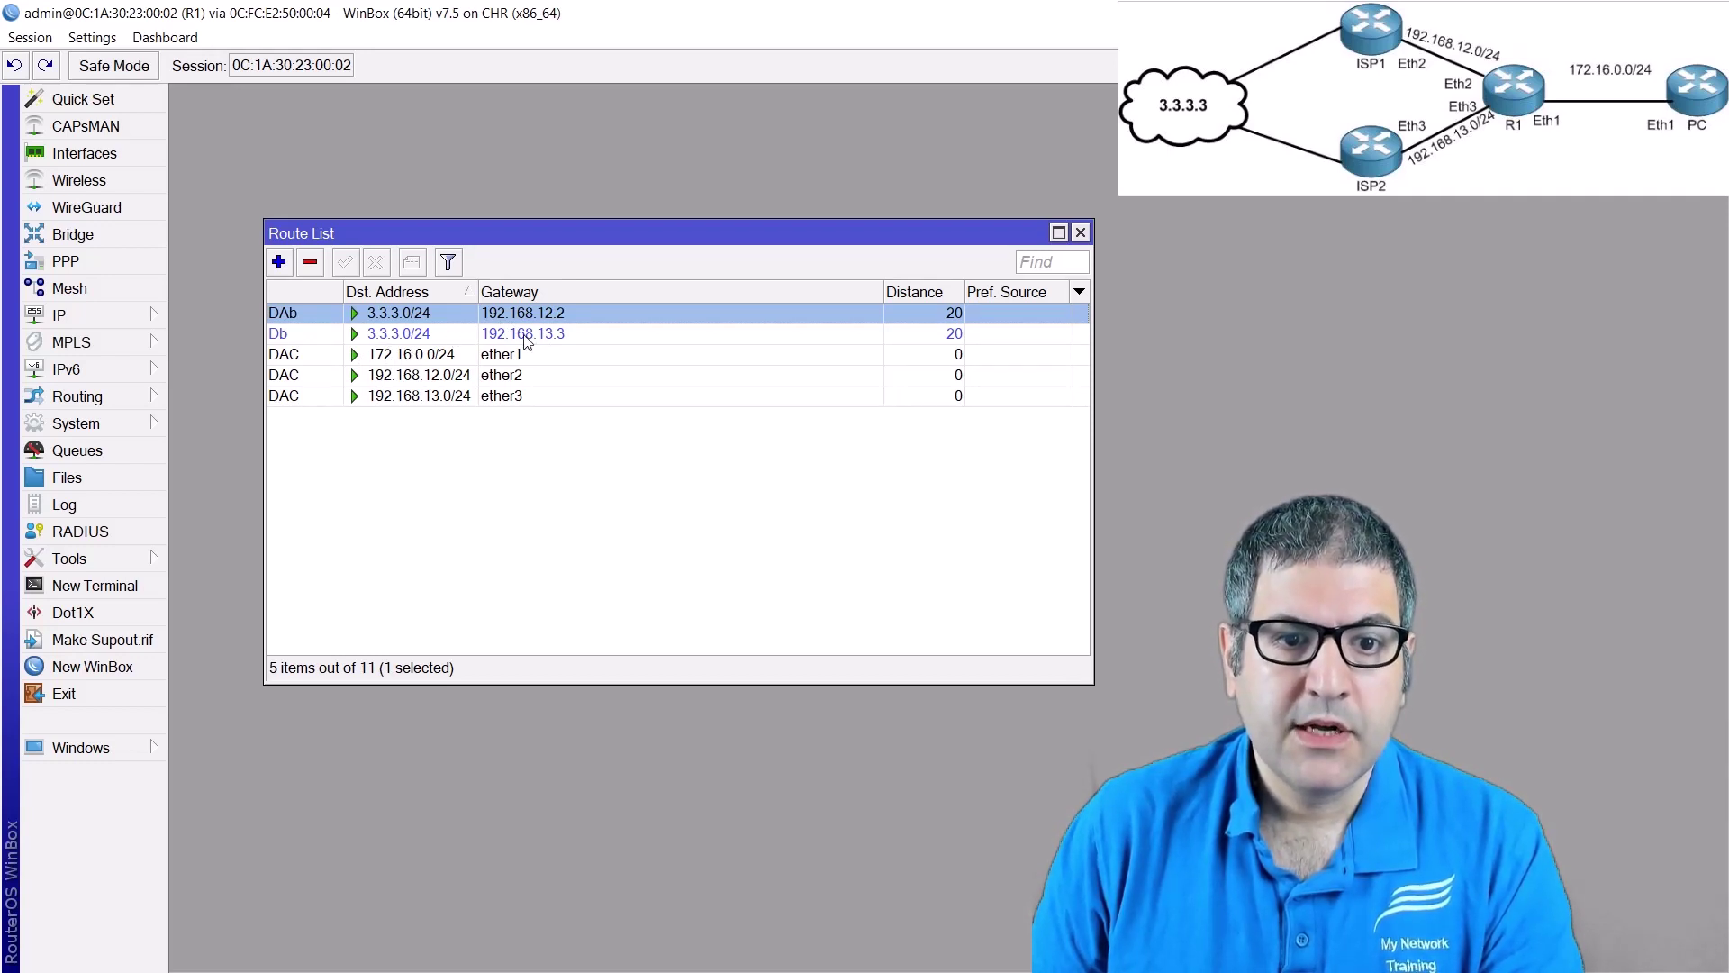
- Compare R1's 3.3.3.0/24 routes via 192.168.13.3 and 192.168.12.2, then return to OneNote's BGP RouterOS v7 page
click(455, 335)
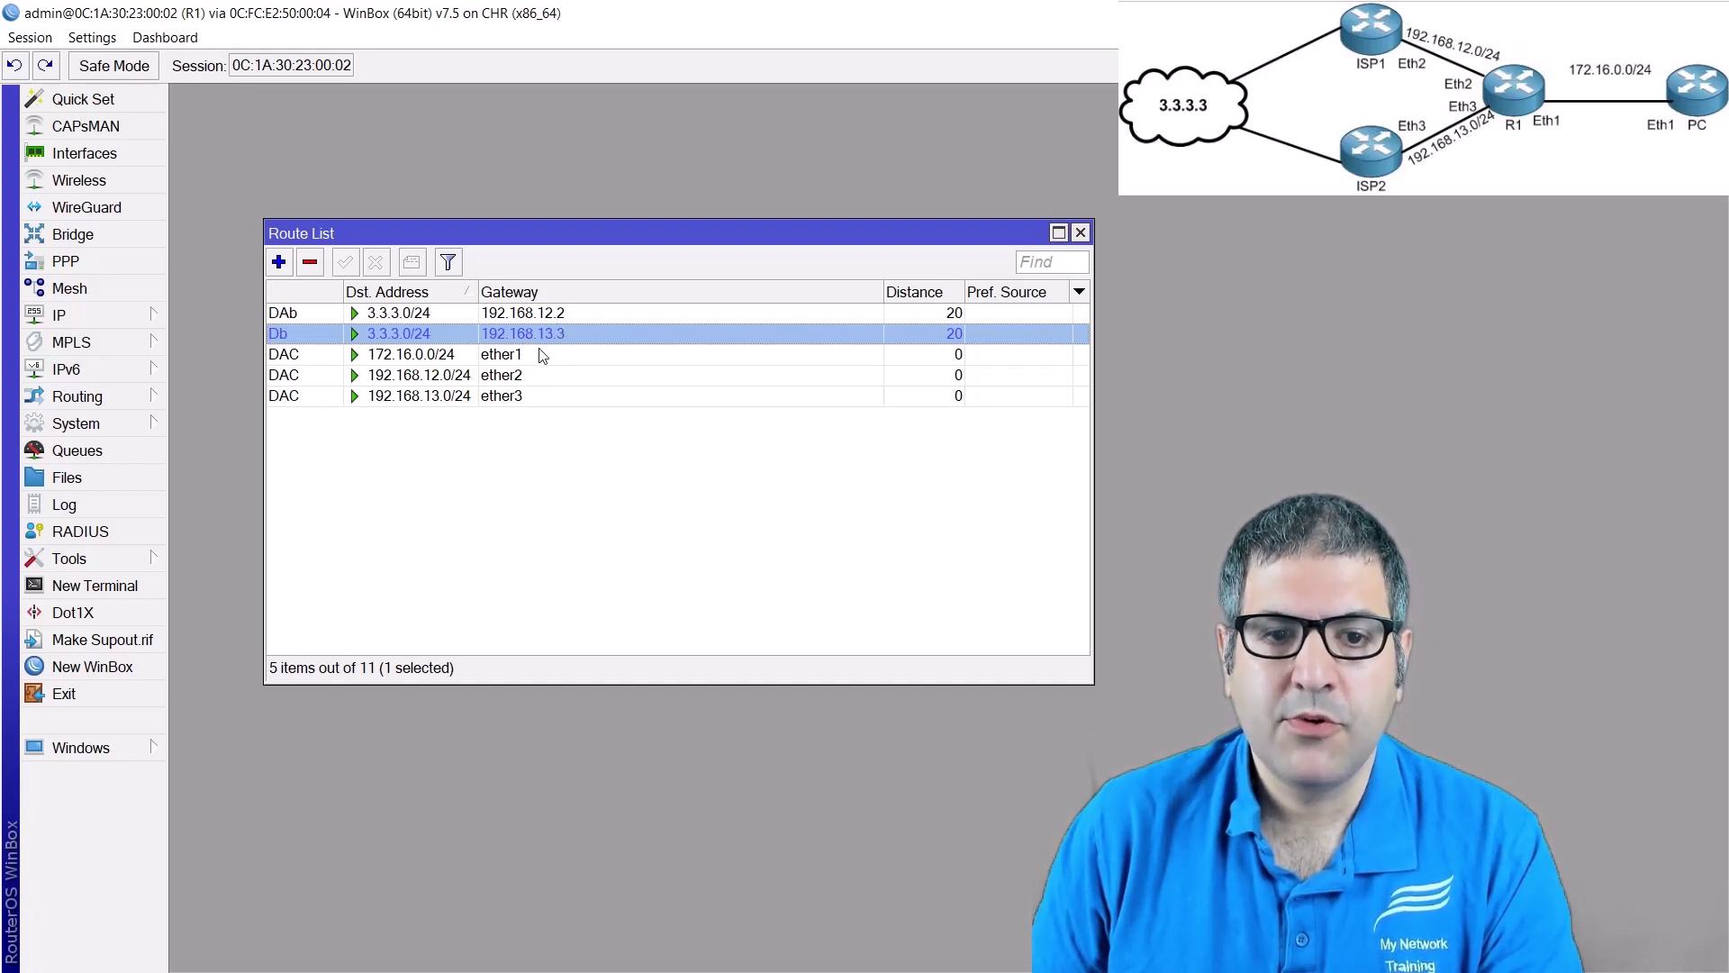
click(546, 315)
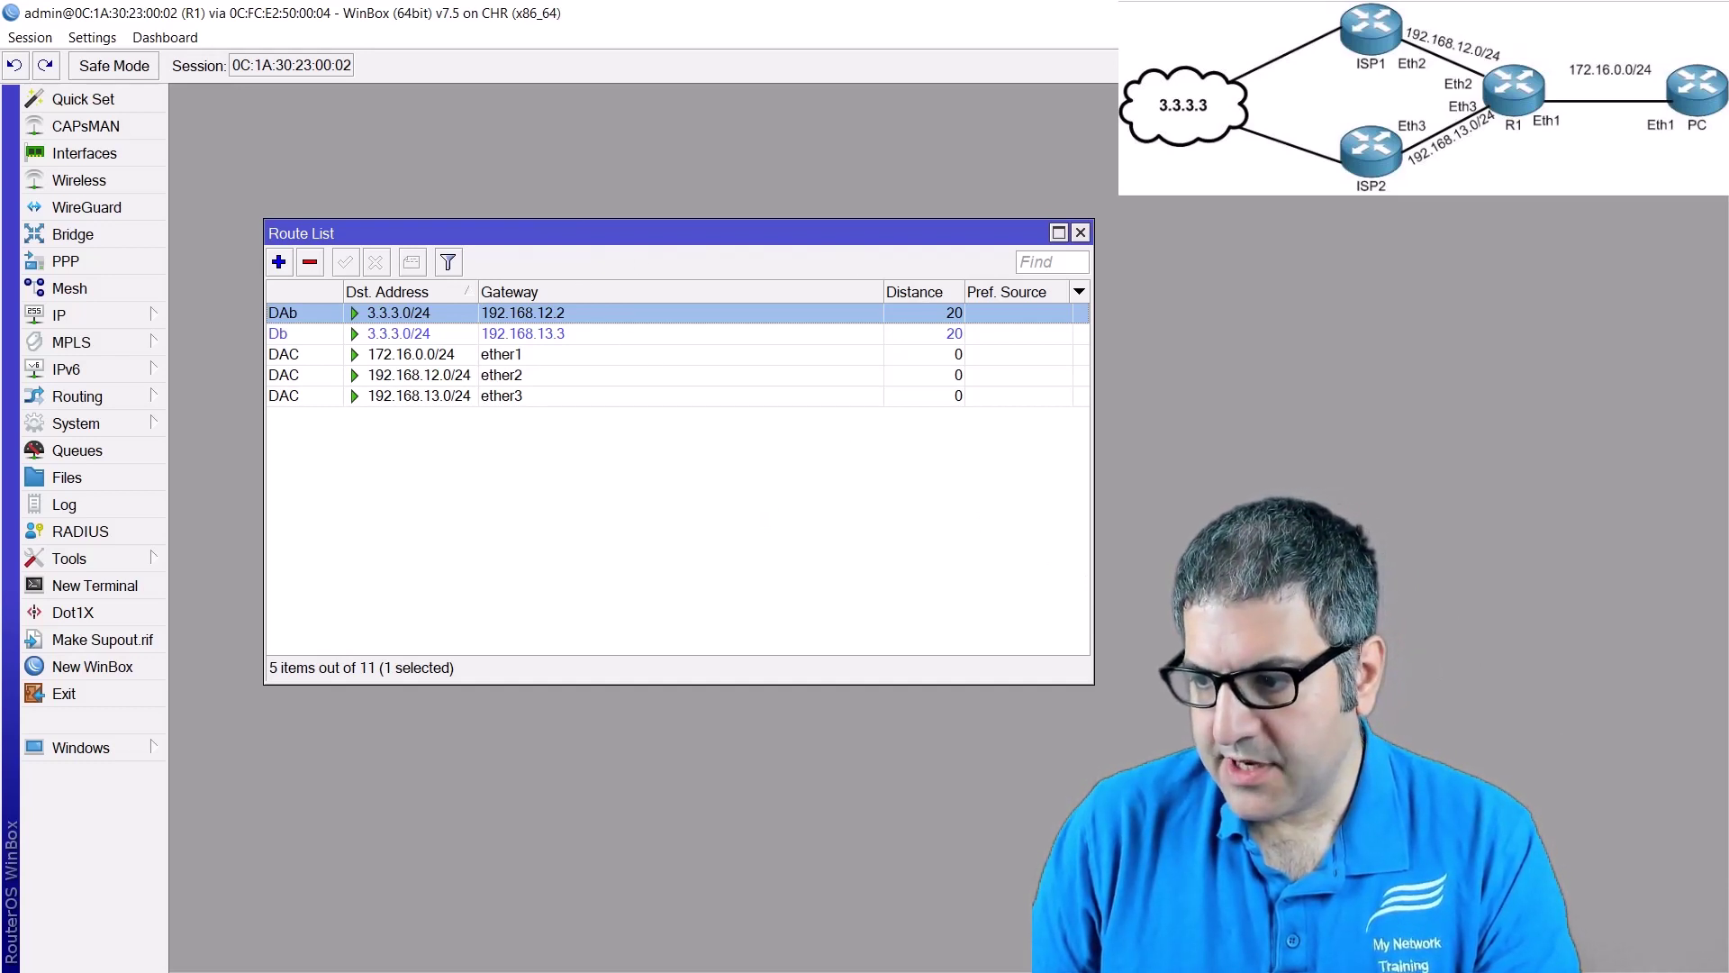
key(alt+Tab)
click(1678, 536)
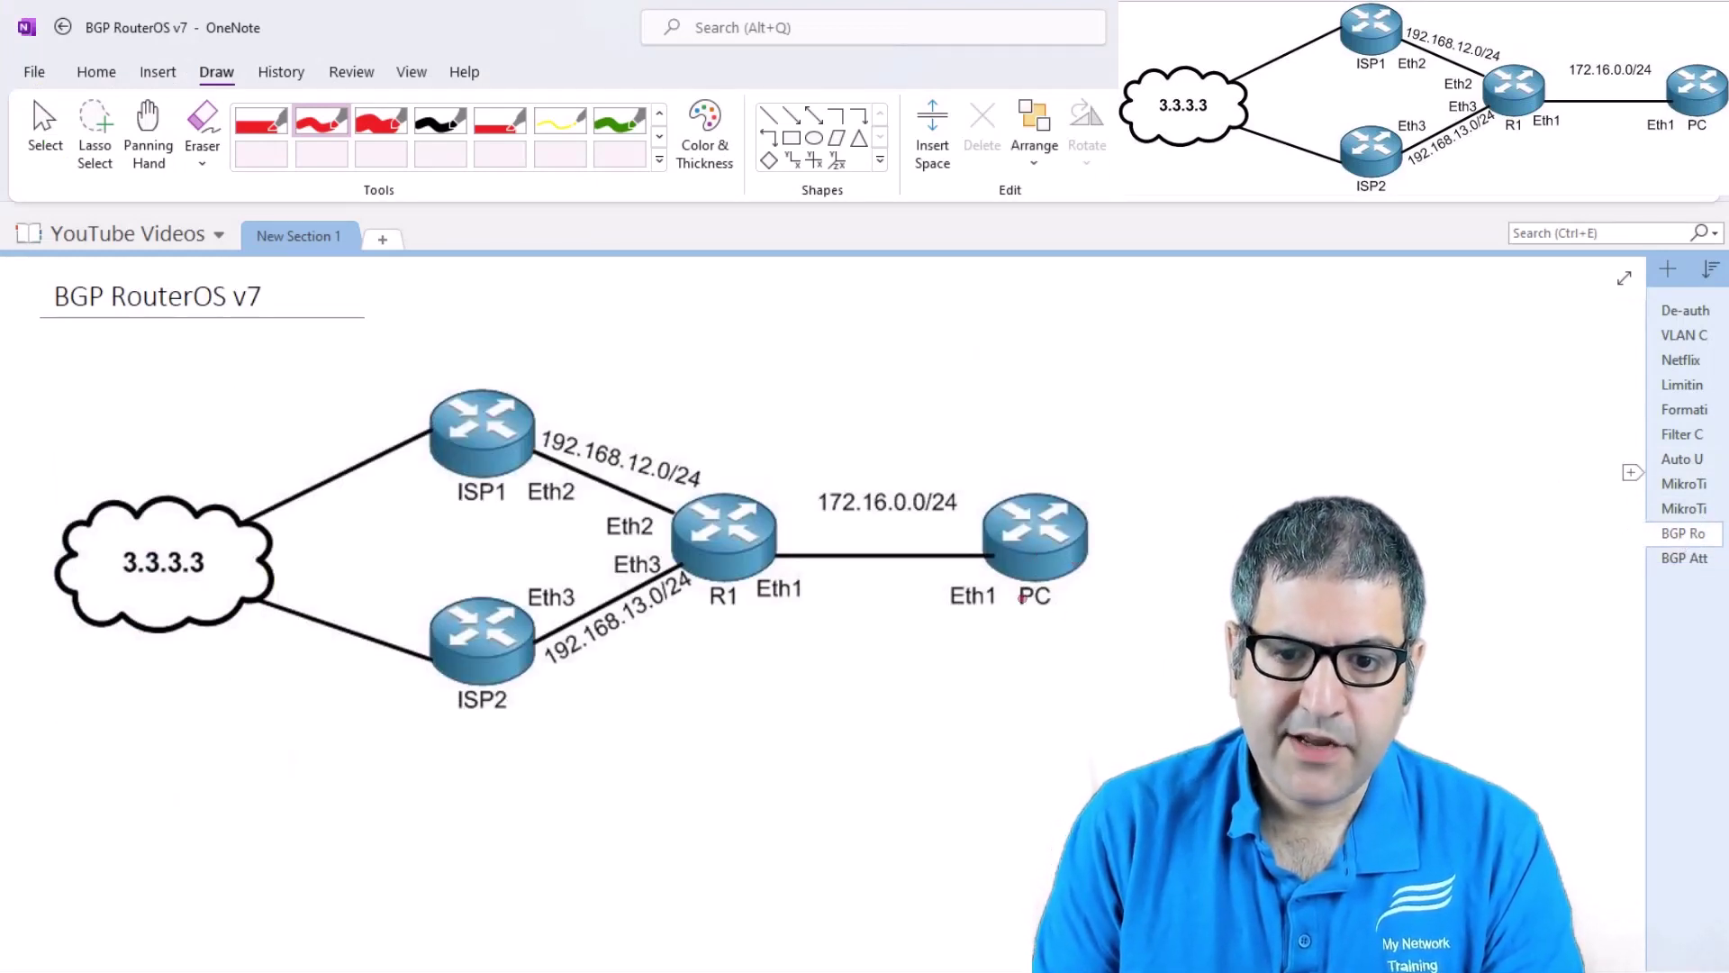
- Mark the PC–R1–ISP2–3.3.3.3 path in red ink across the three diagram links
drag(1033, 628, 723, 616)
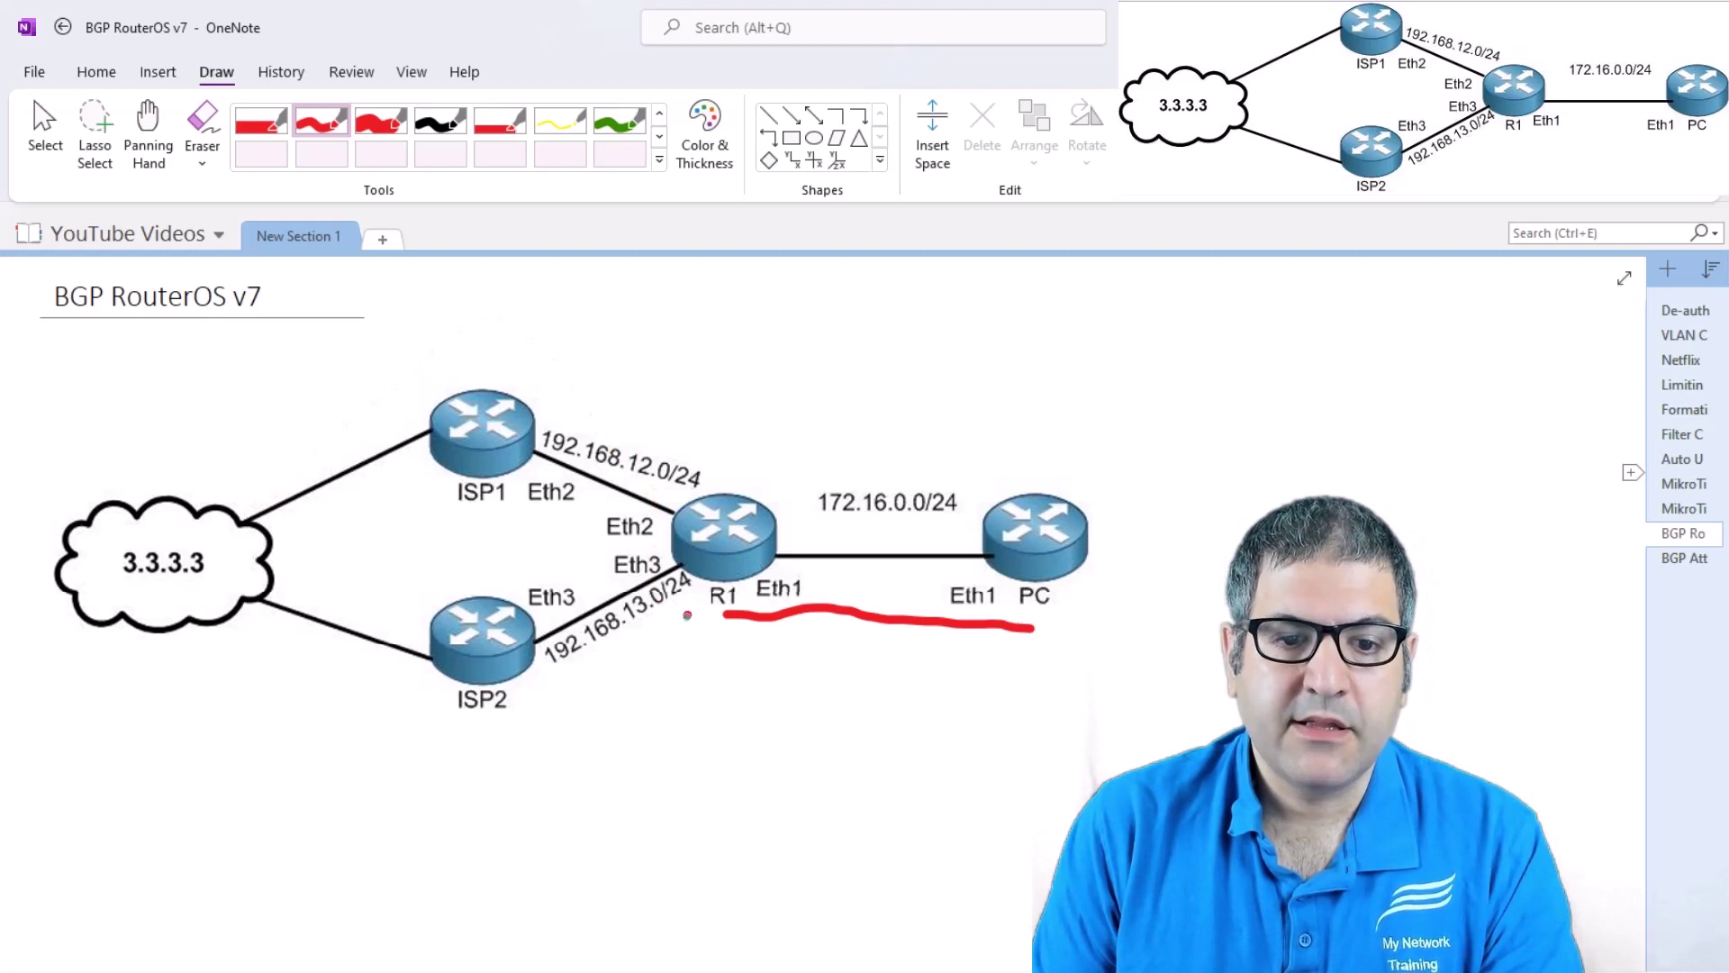
drag(687, 615, 594, 676)
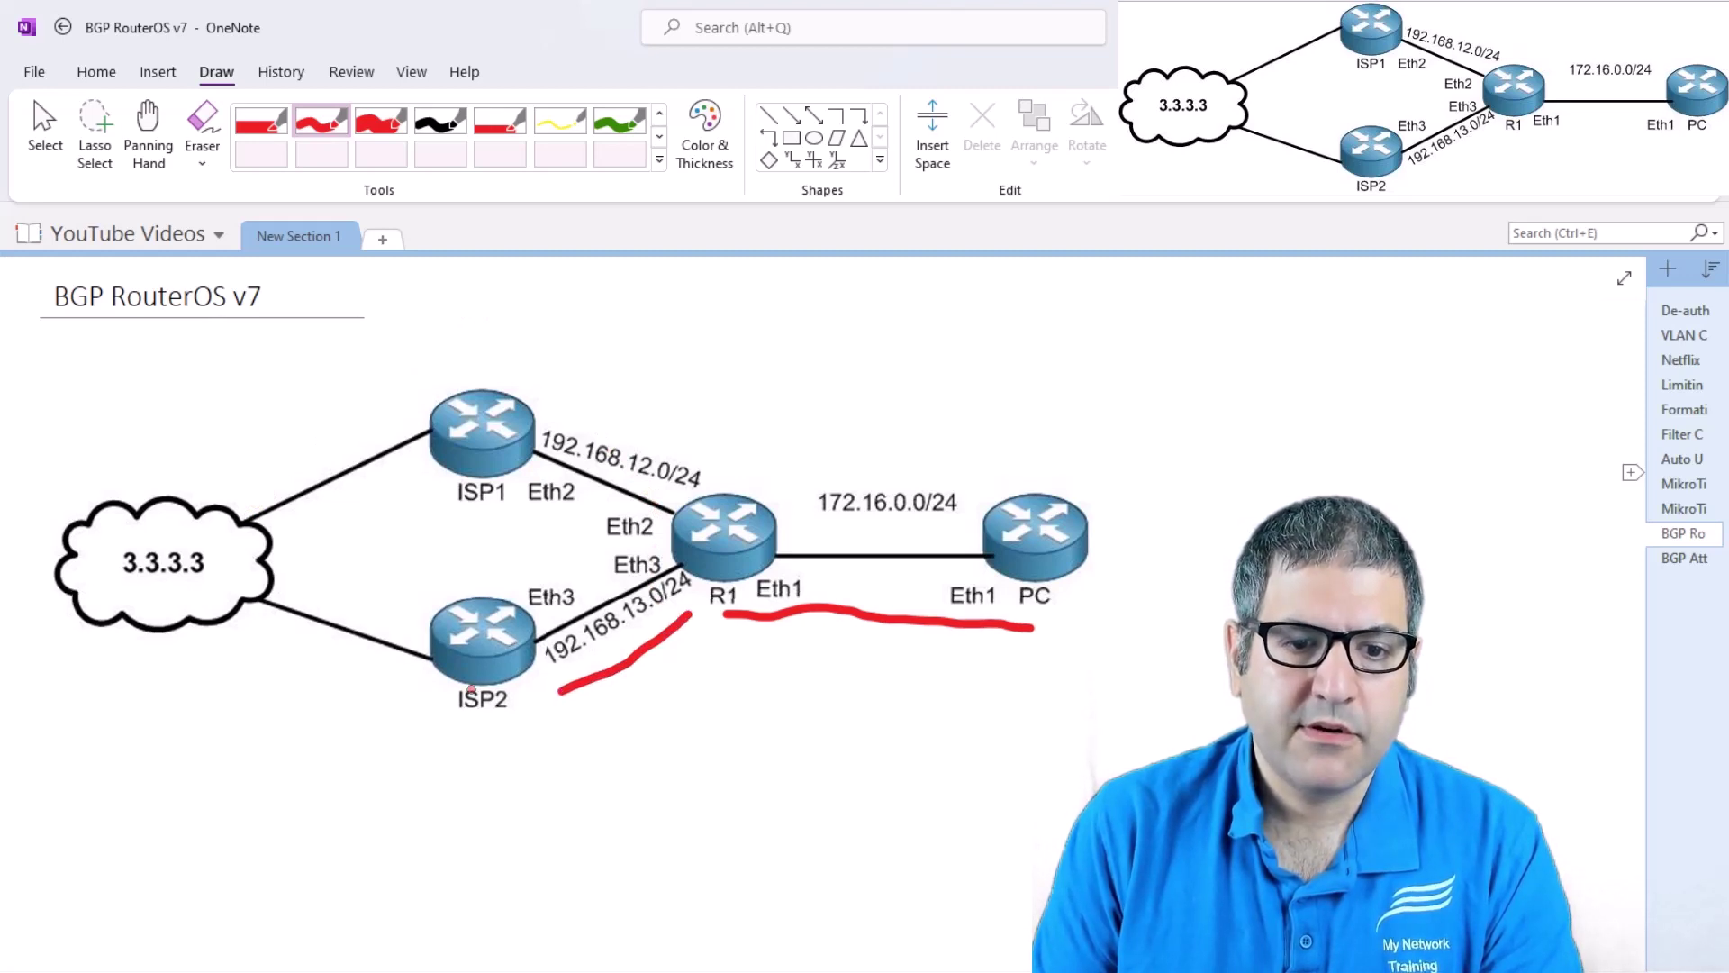
mouse_move(427, 706)
mouse_down()
mouse_move(298, 645)
mouse_move(272, 611)
mouse_up()
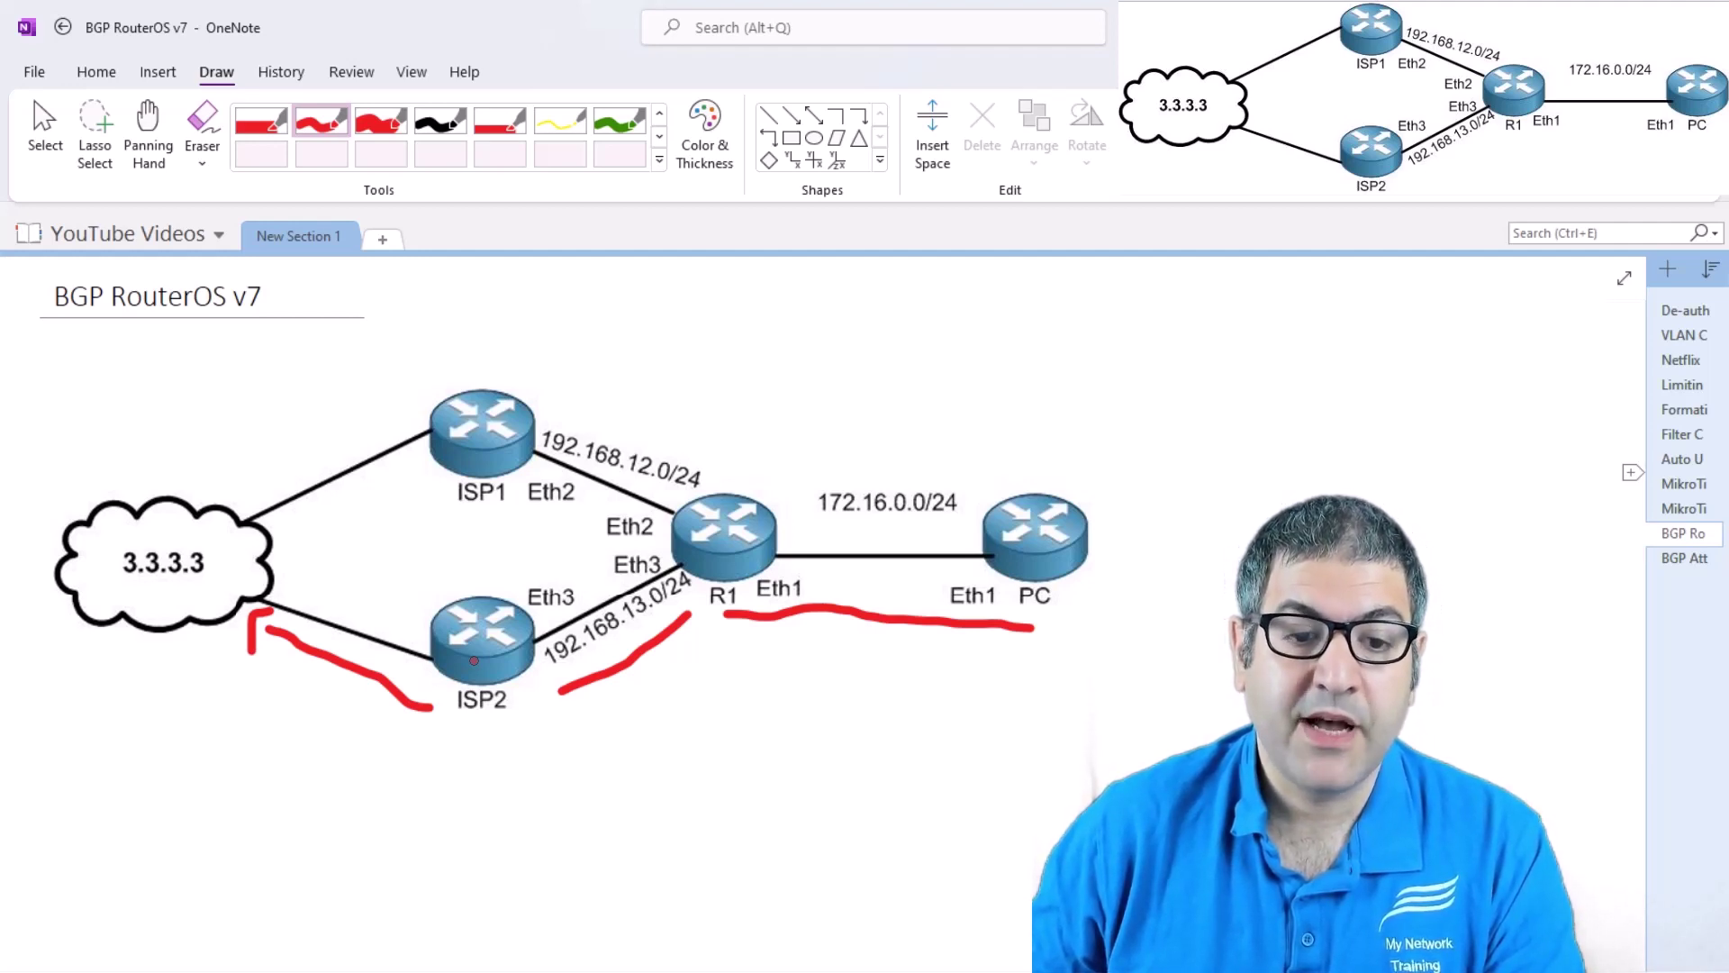
key(alt+Tab)
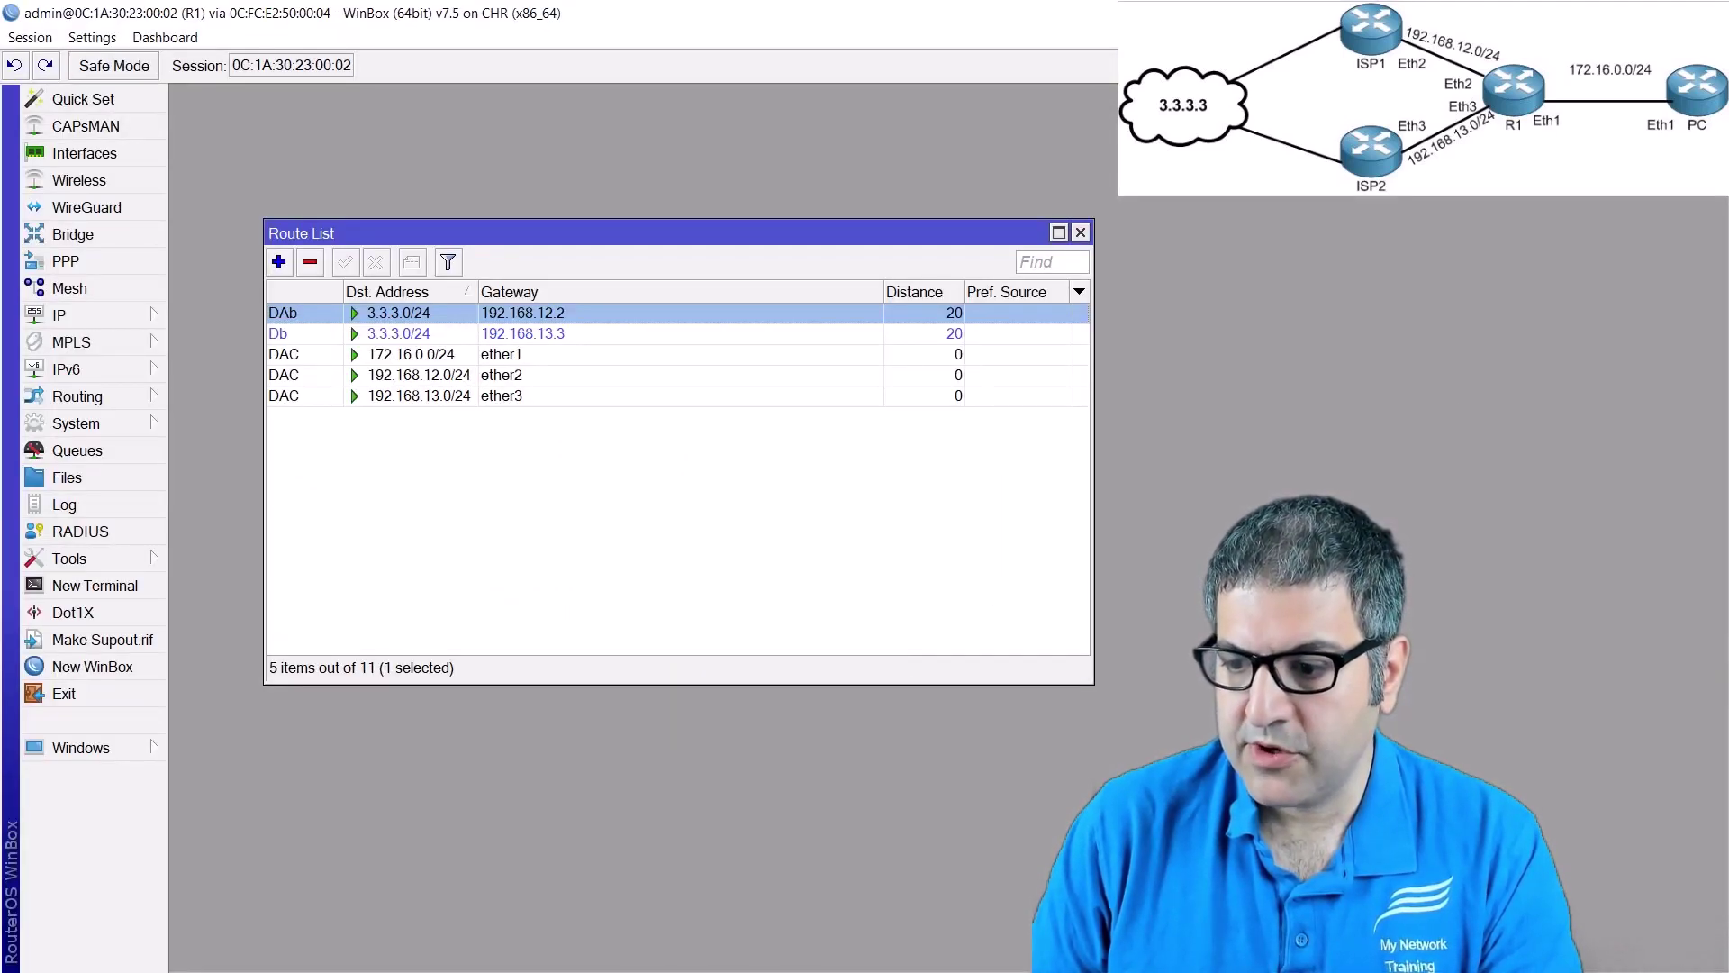
- Select the active 172.16.0.0/24 route in ISP1's route table, then in ISP2's Route List
key(alt+Tab)
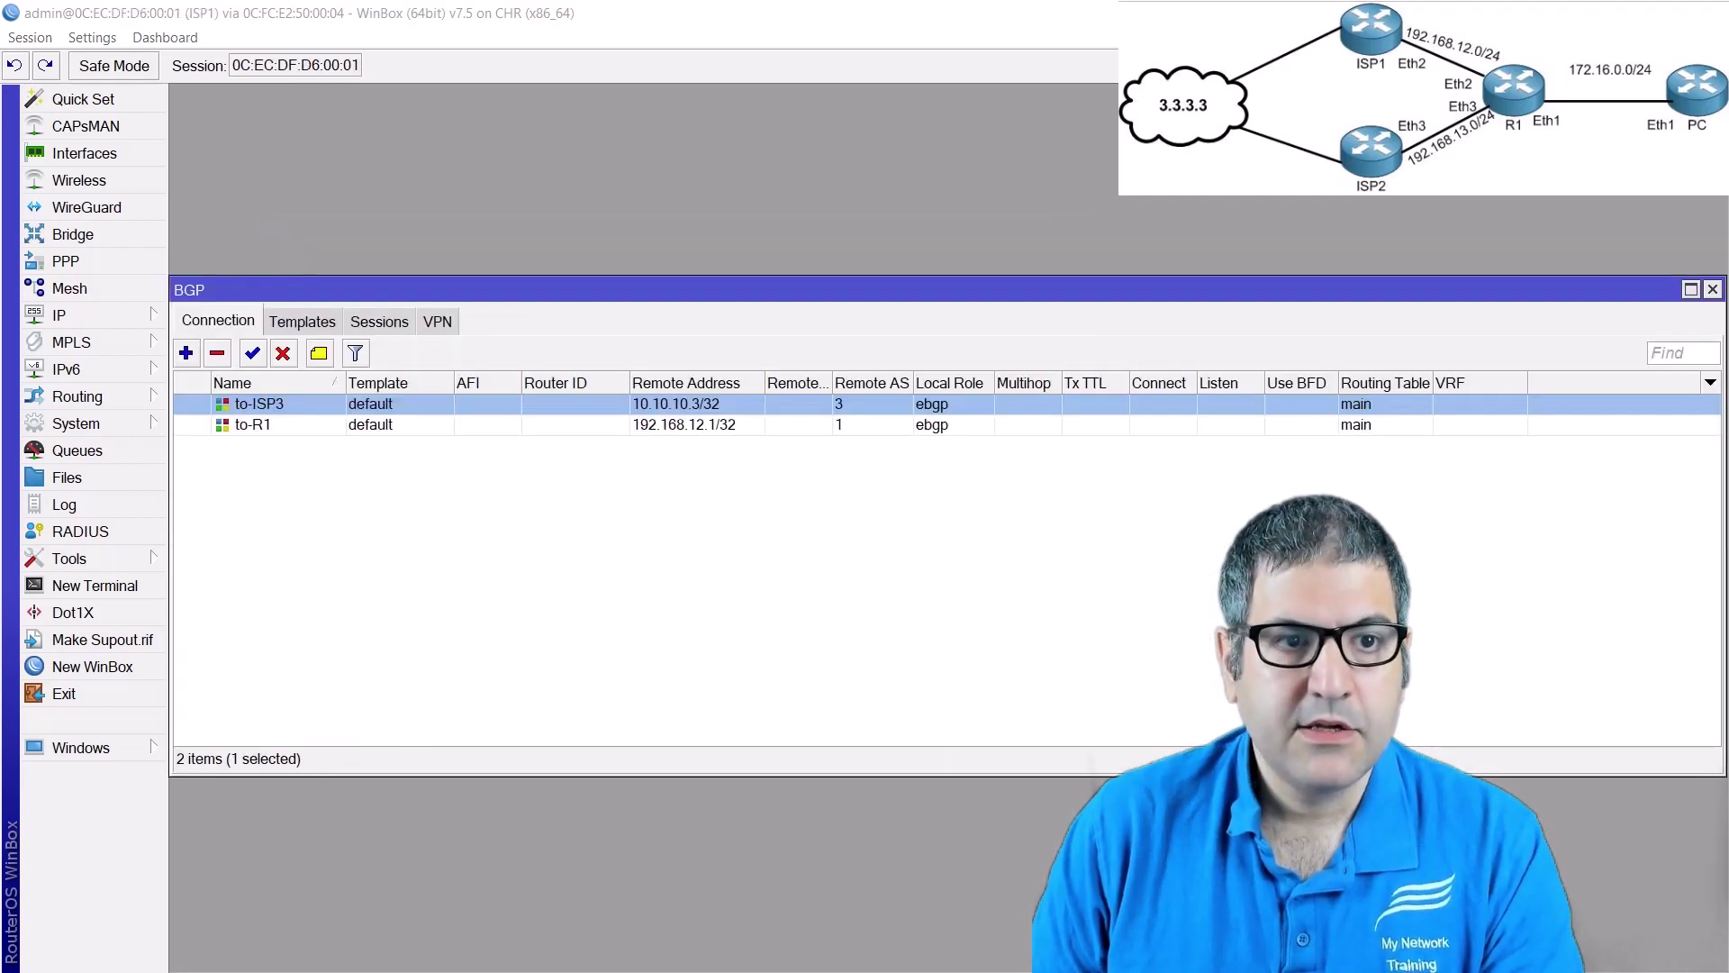
key(Escape)
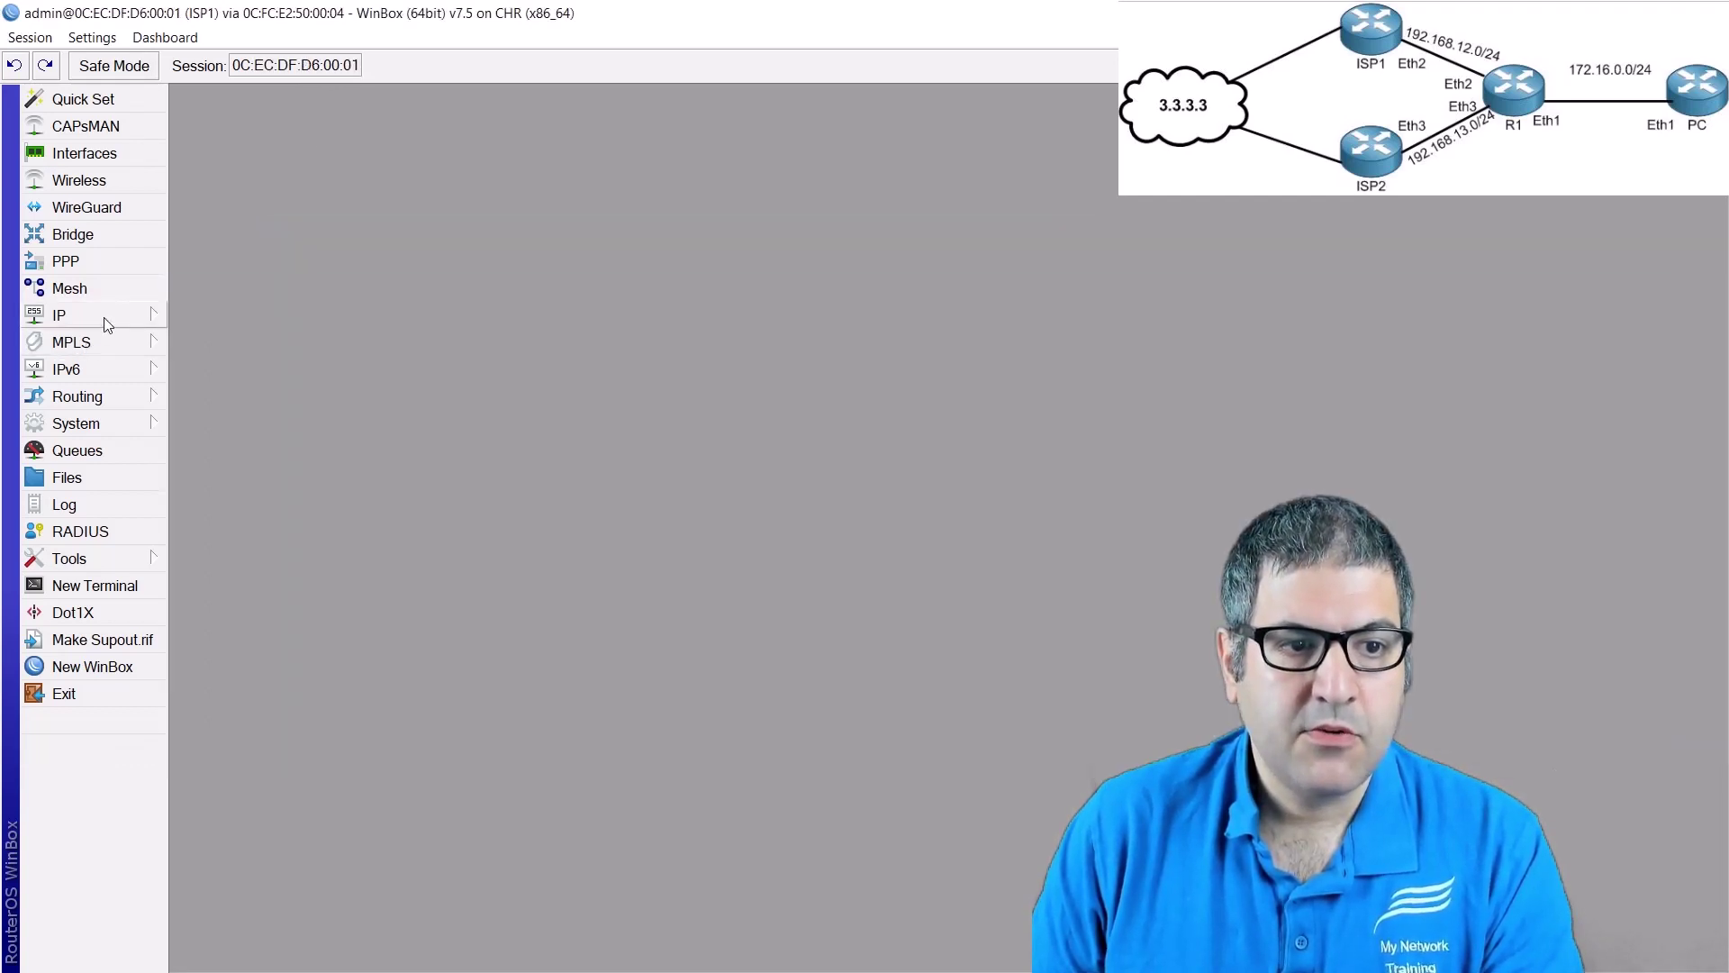
click(104, 317)
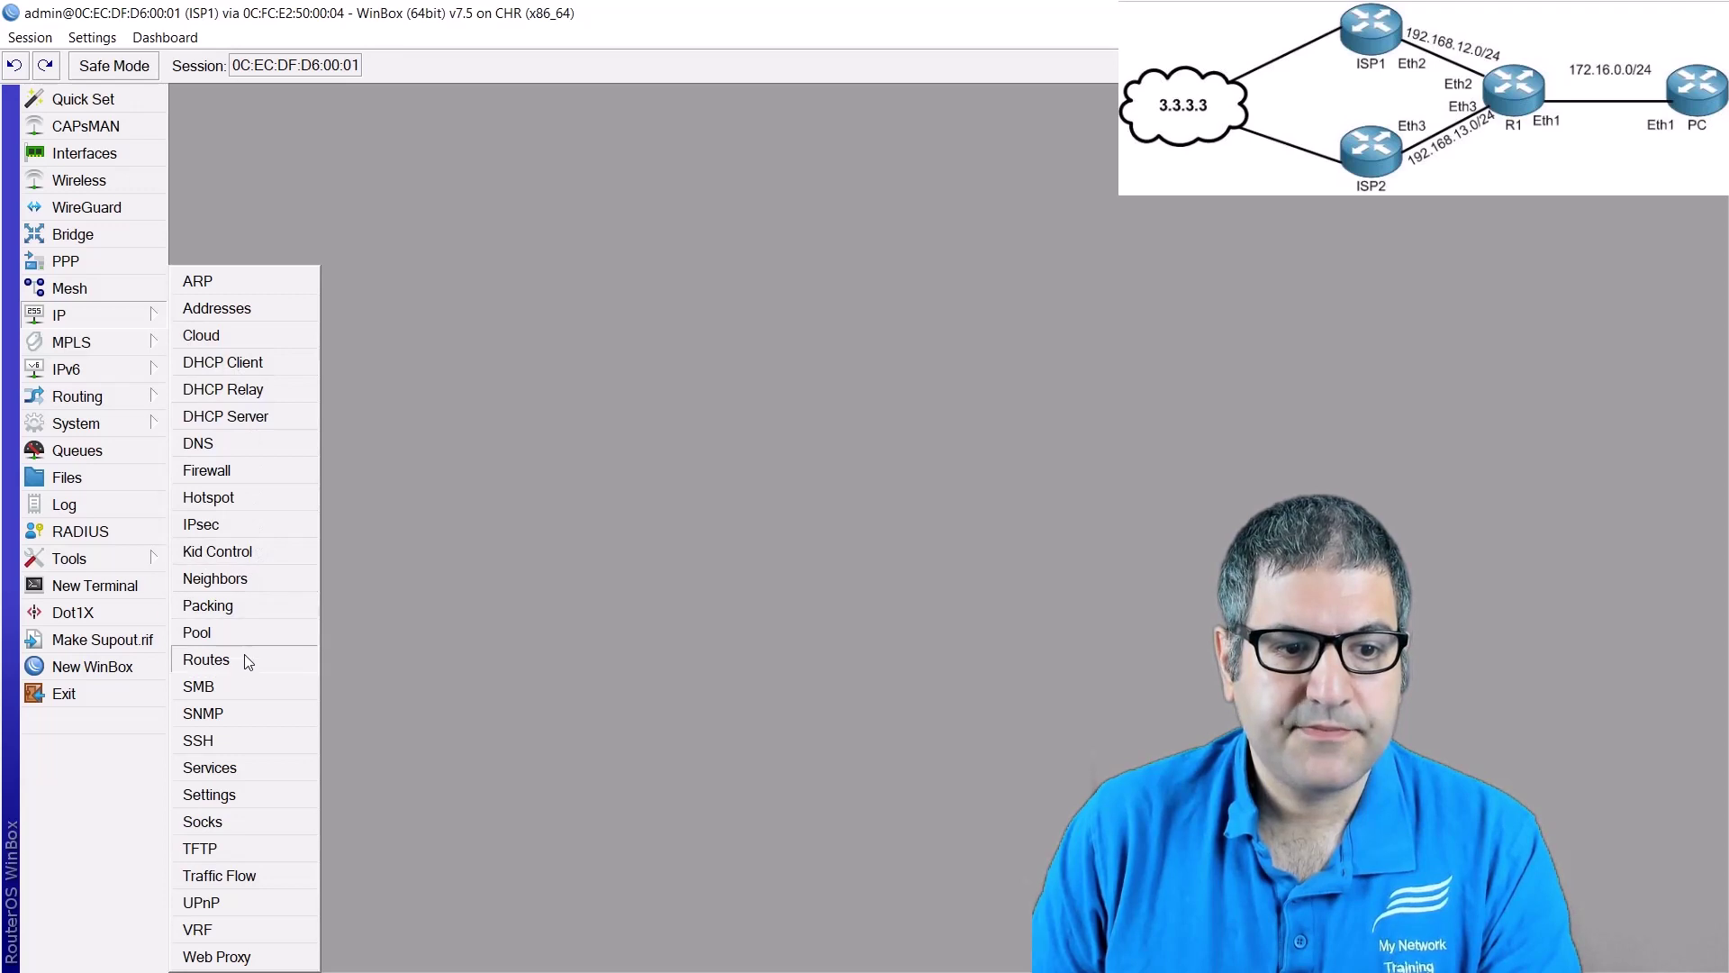
click(206, 660)
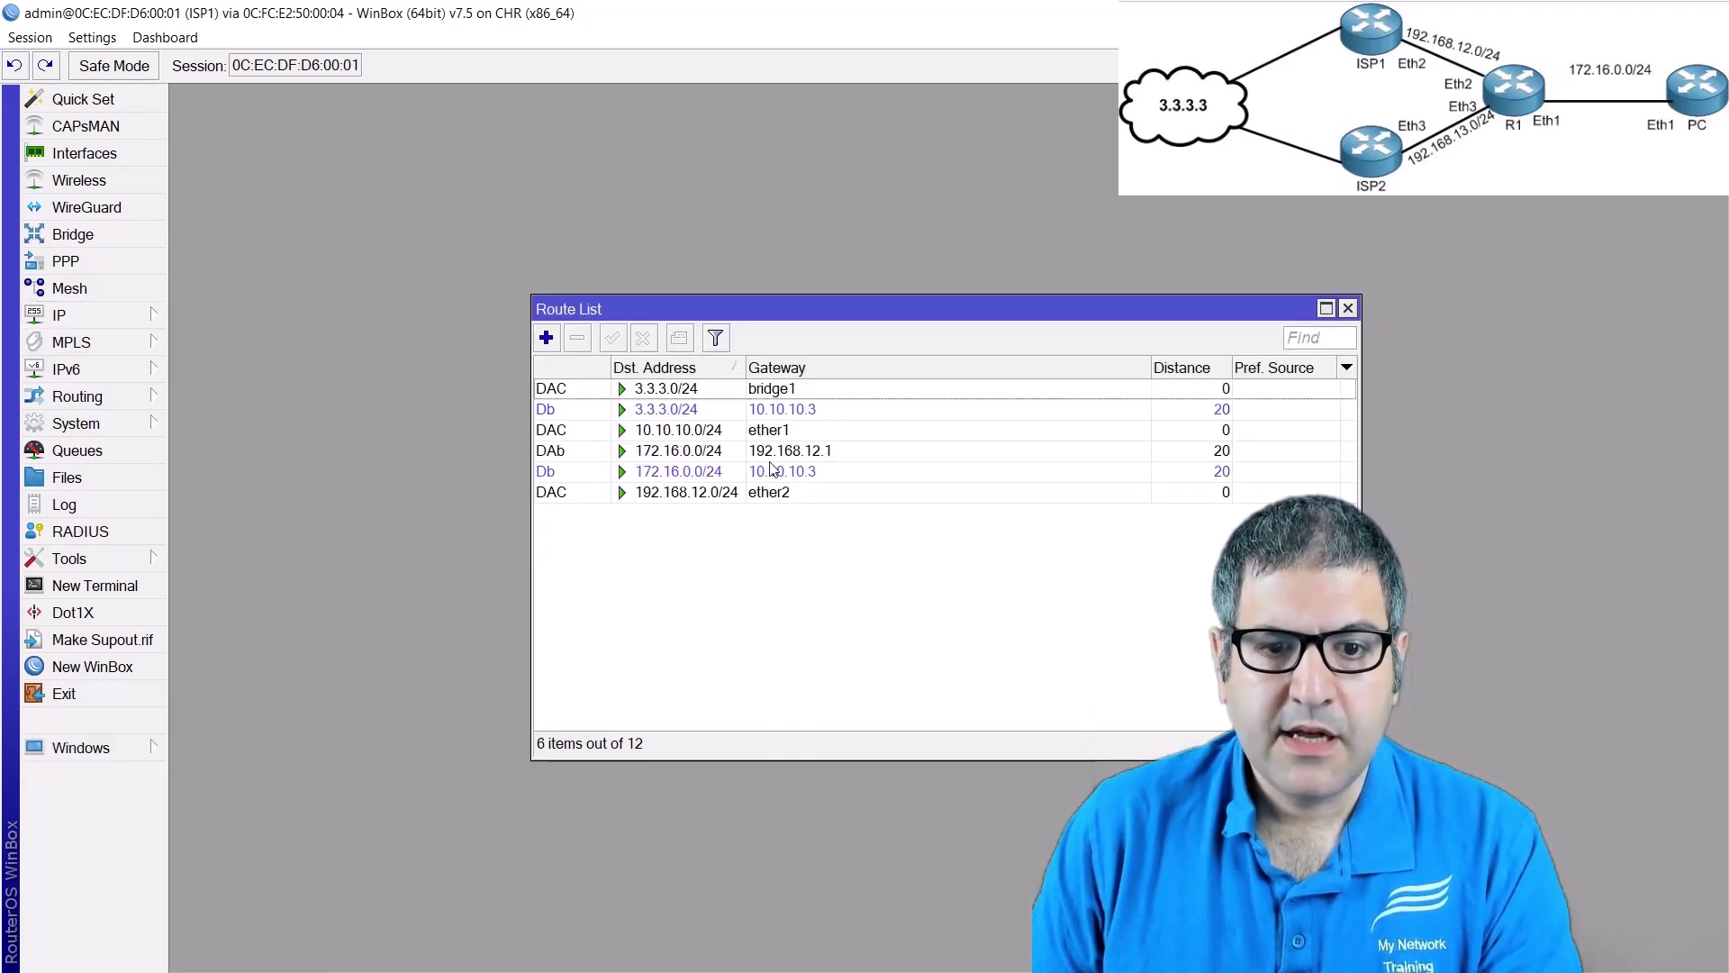
click(566, 451)
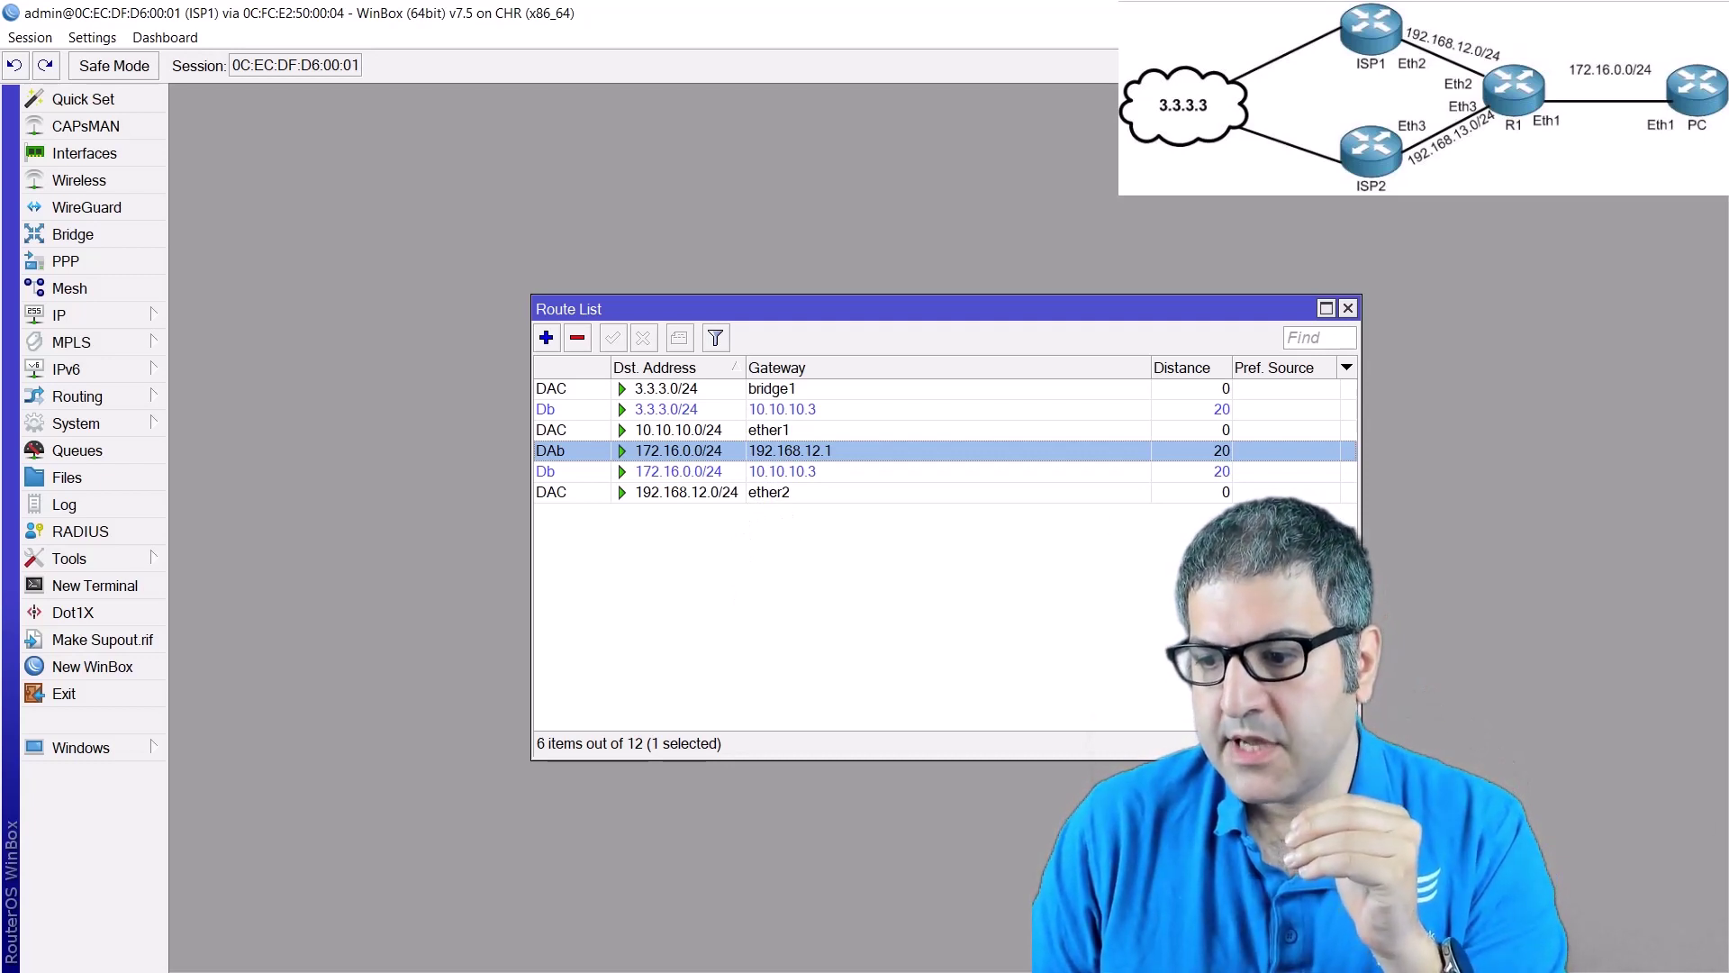
key(alt+Tab)
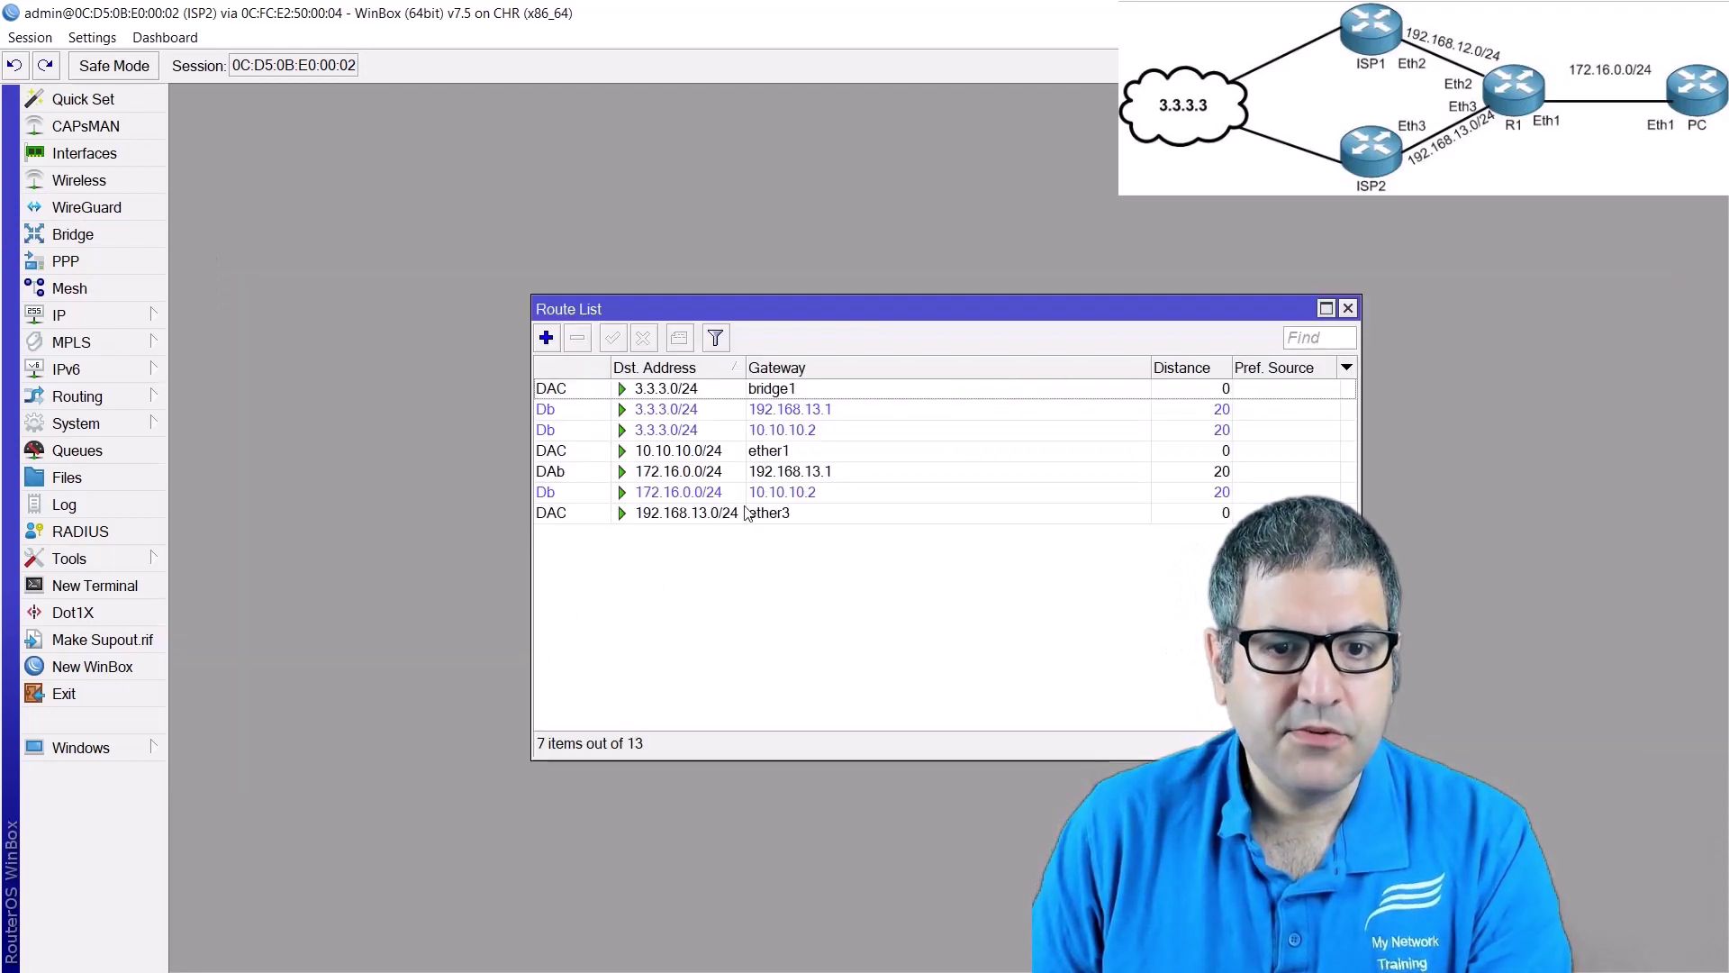
click(722, 474)
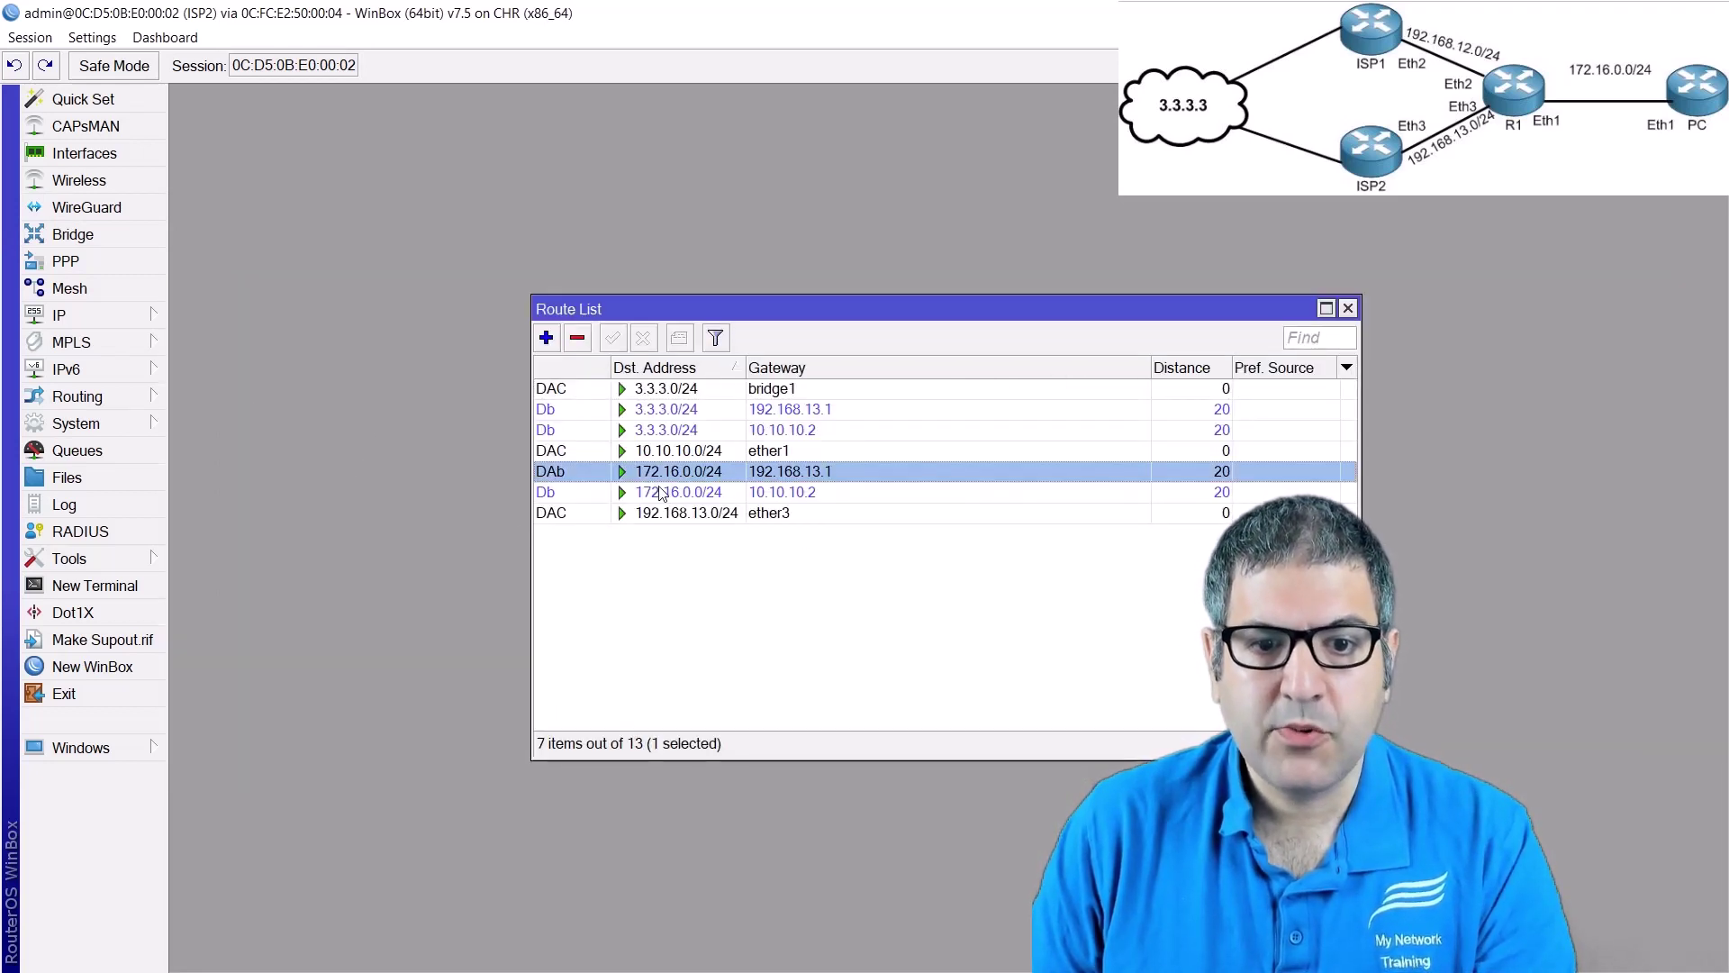
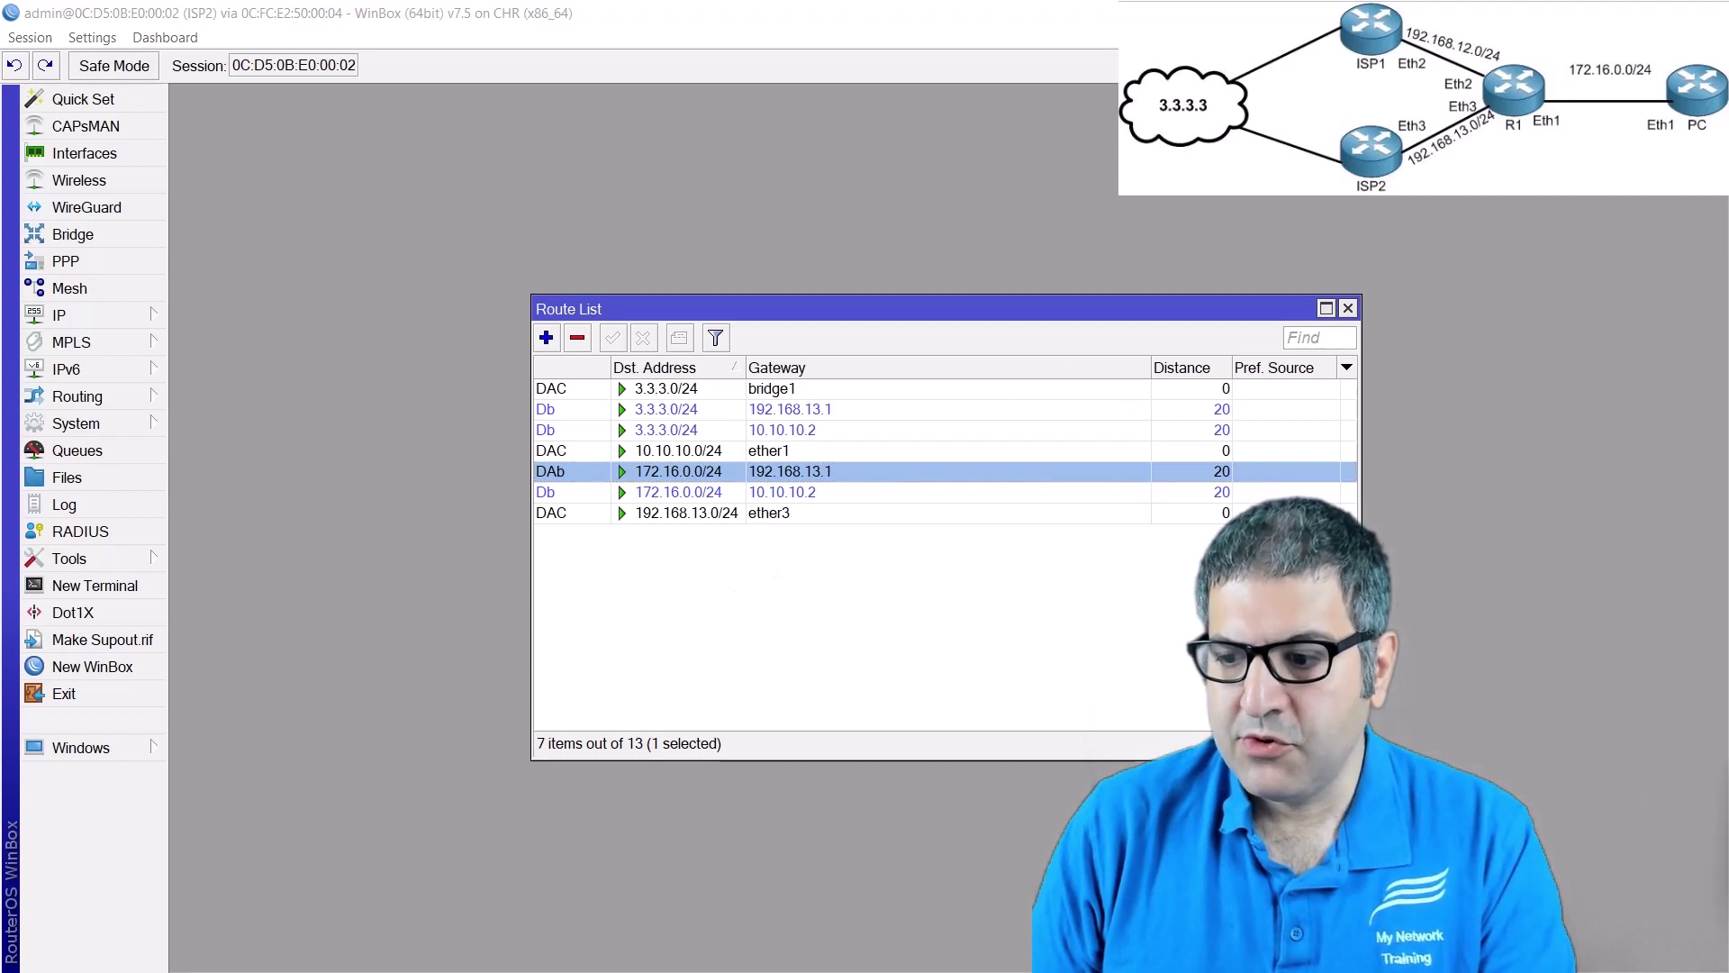
- On R1, compare the 3.3.3.0/24 routes via 192.168.13.3 and 192.168.12.2, then list BGP sessions
key(alt+Tab)
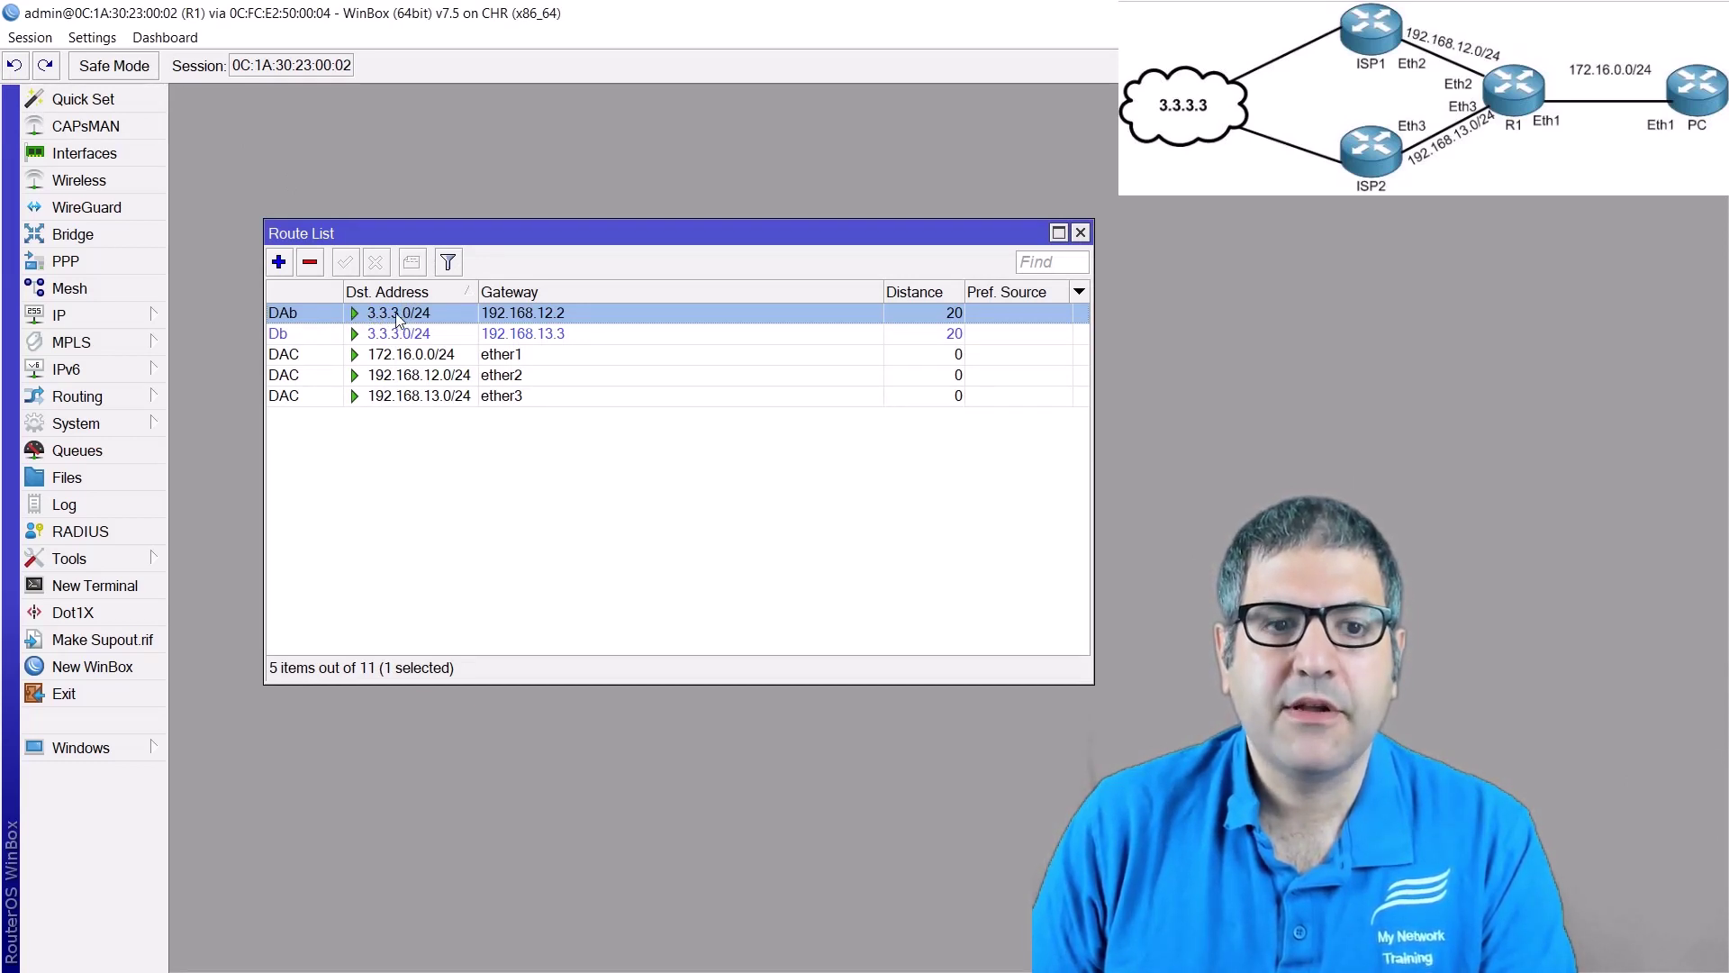
click(377, 335)
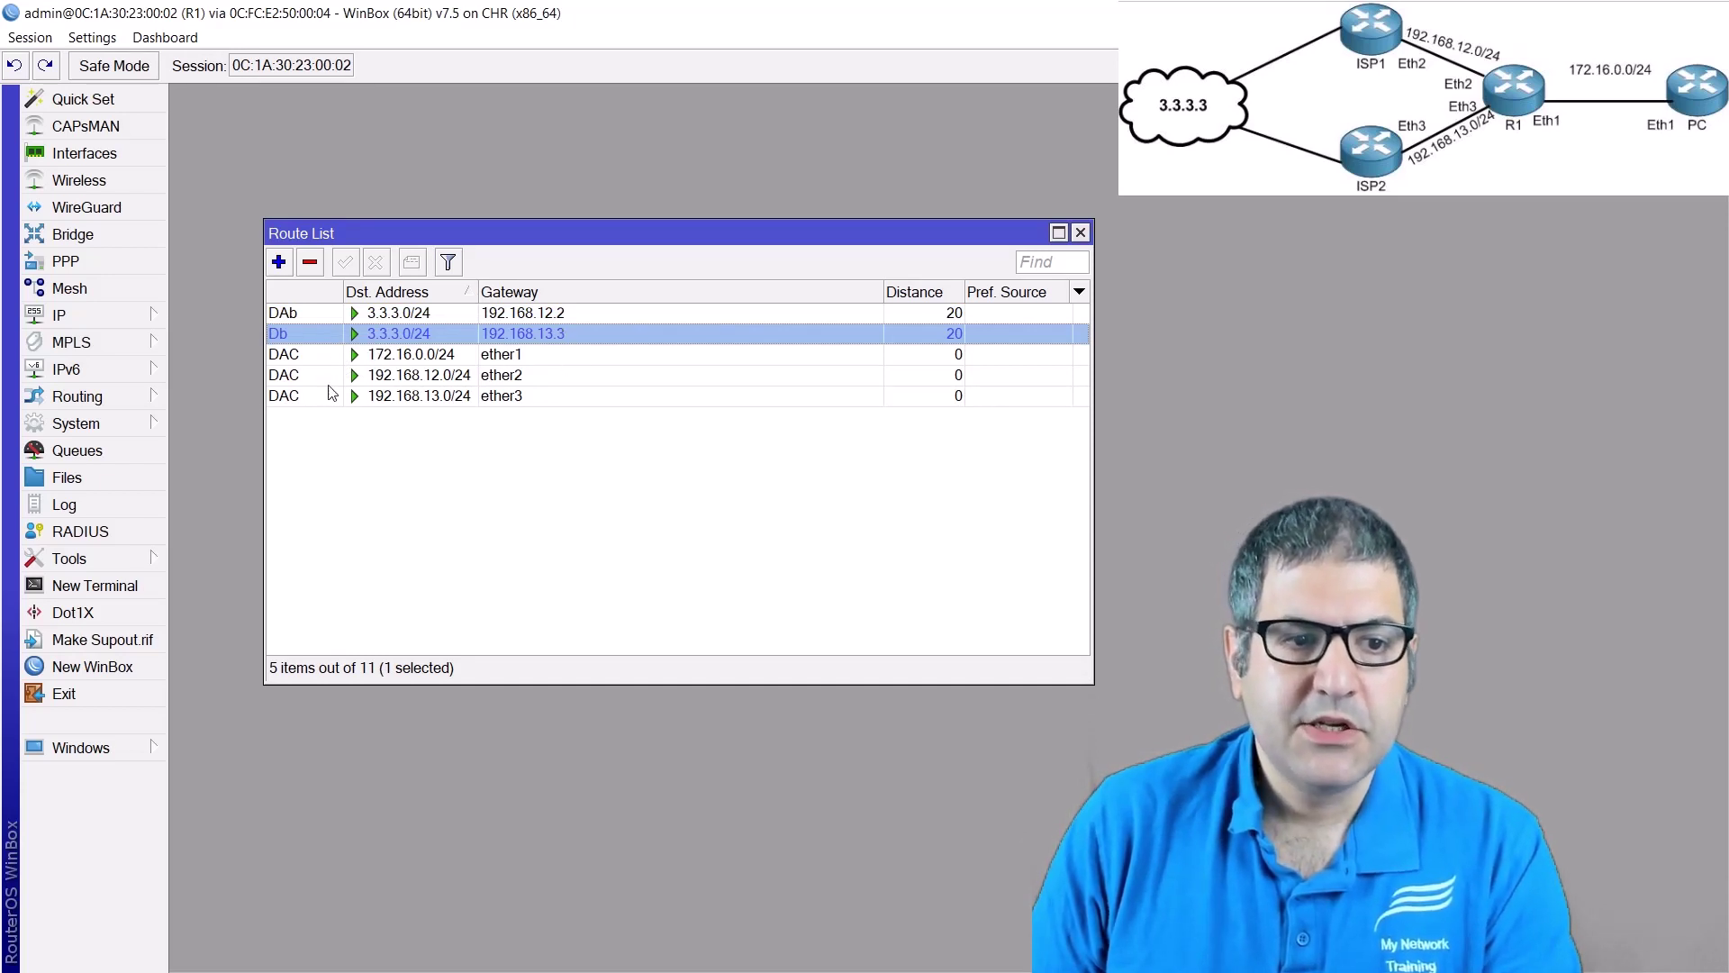
click(422, 315)
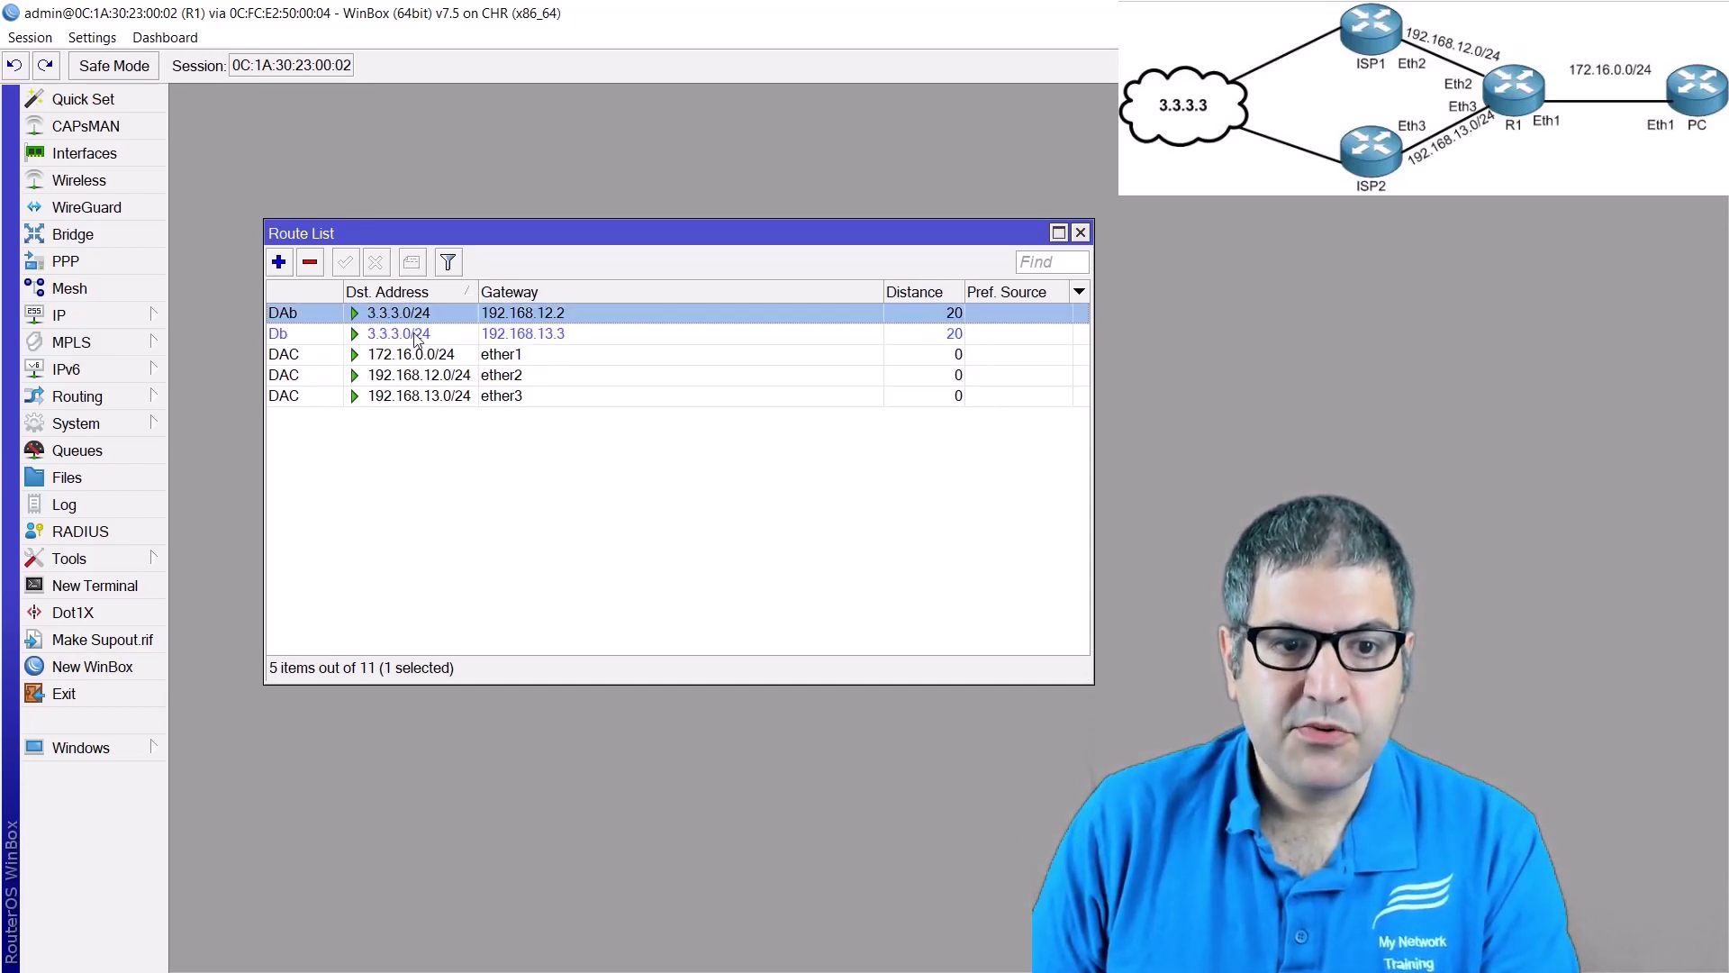
click(414, 335)
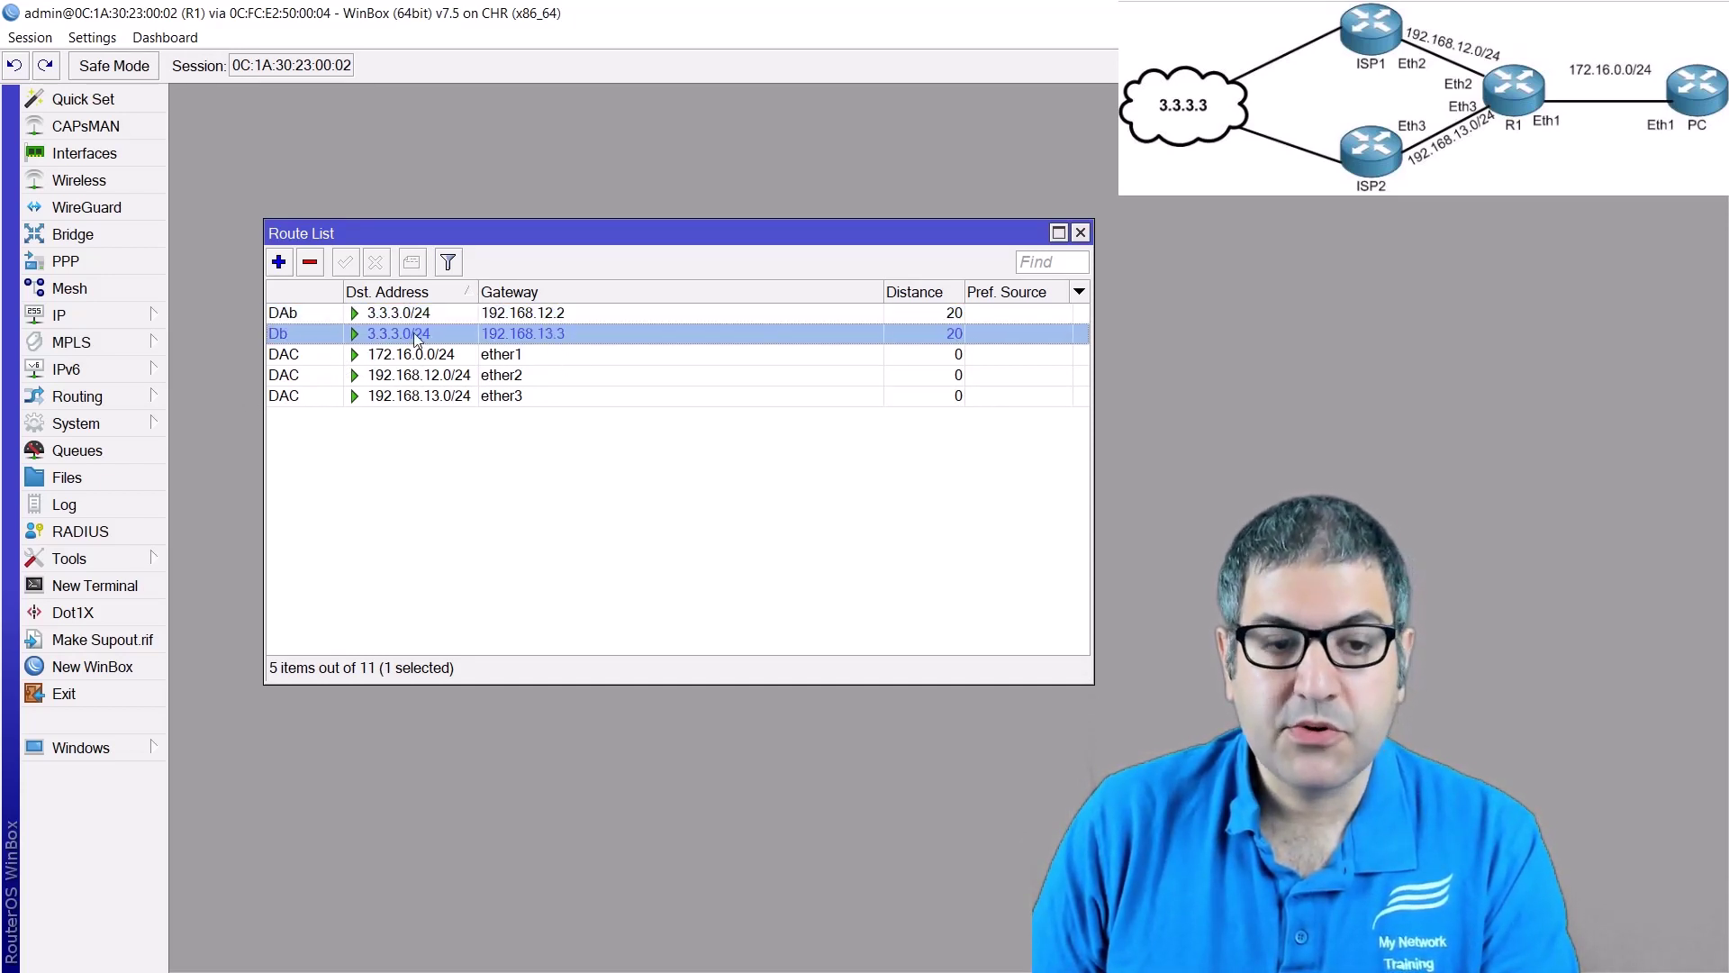
click(110, 398)
click(224, 407)
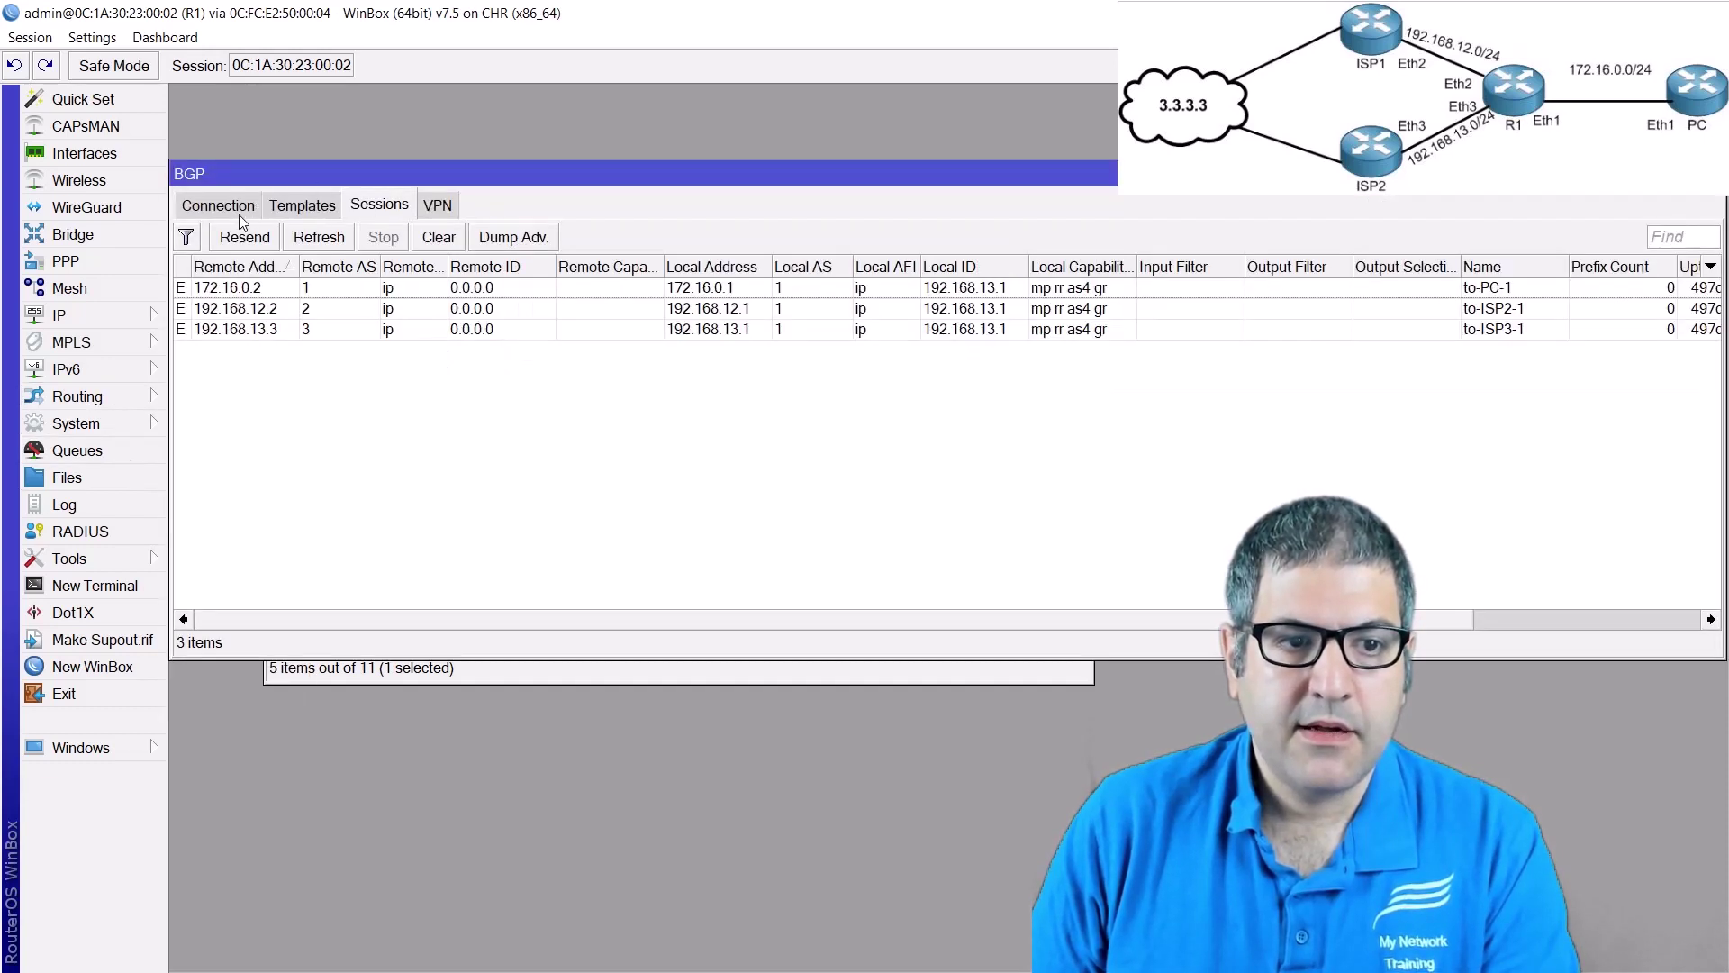
- Close the BGP sessions and add a new routing filter rule with chain Weight
key(Escape)
click(99, 396)
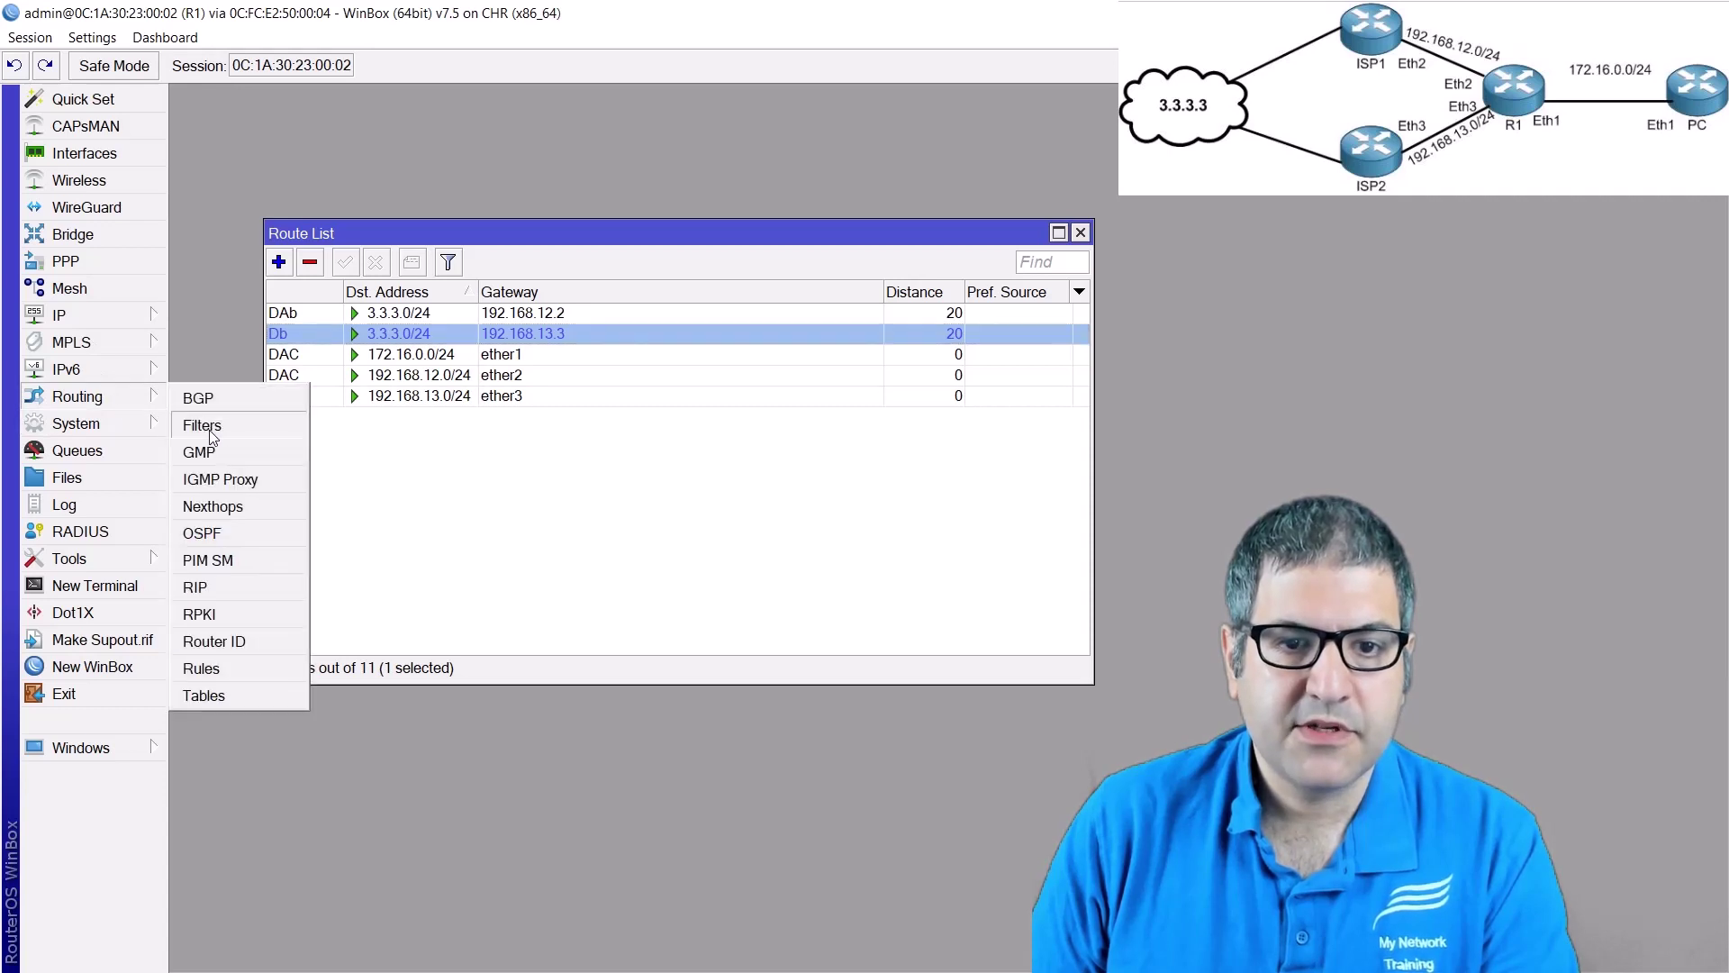
click(204, 425)
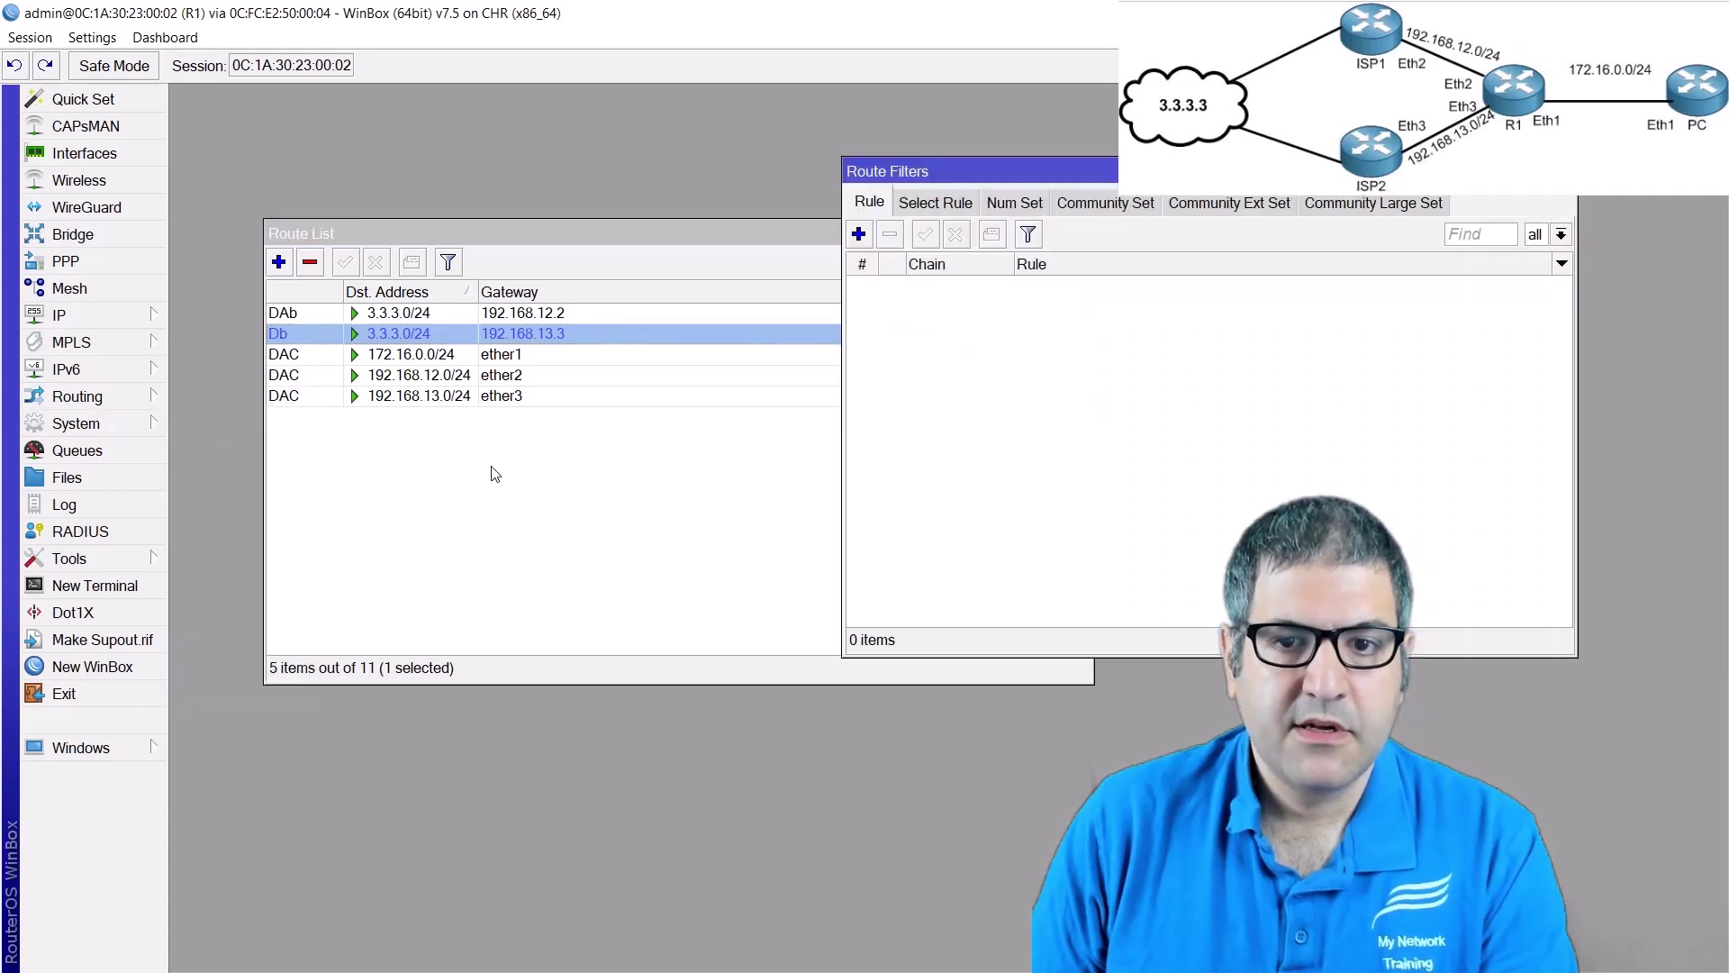
click(858, 234)
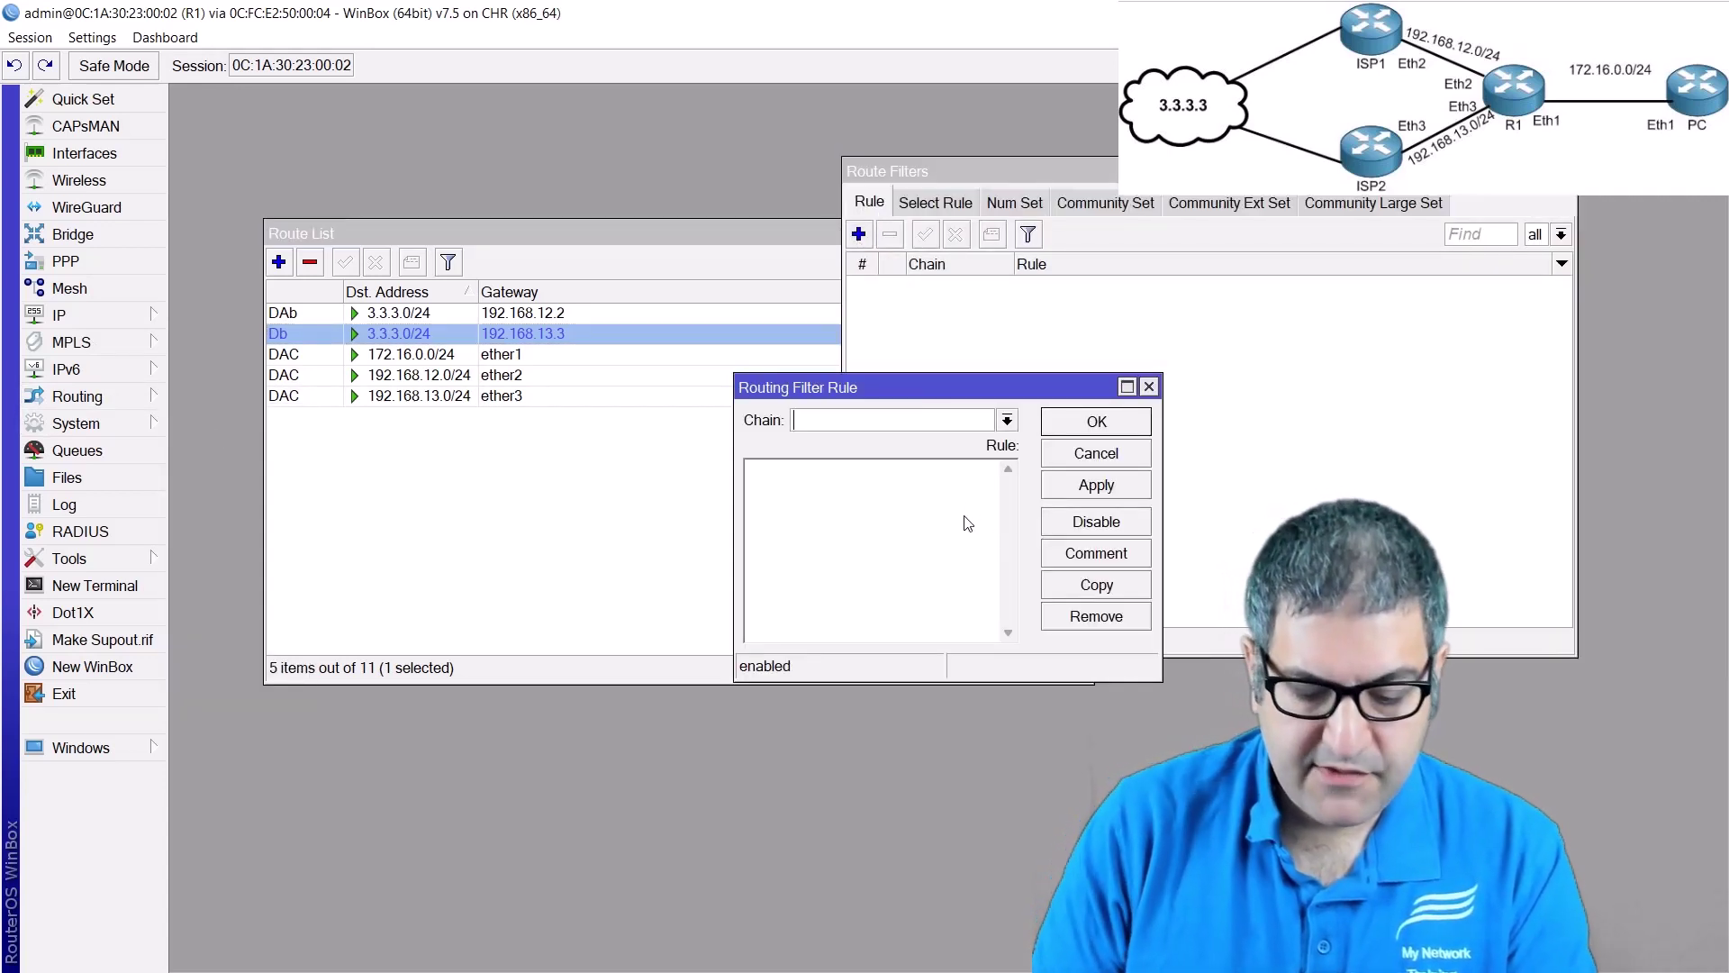
text(We)
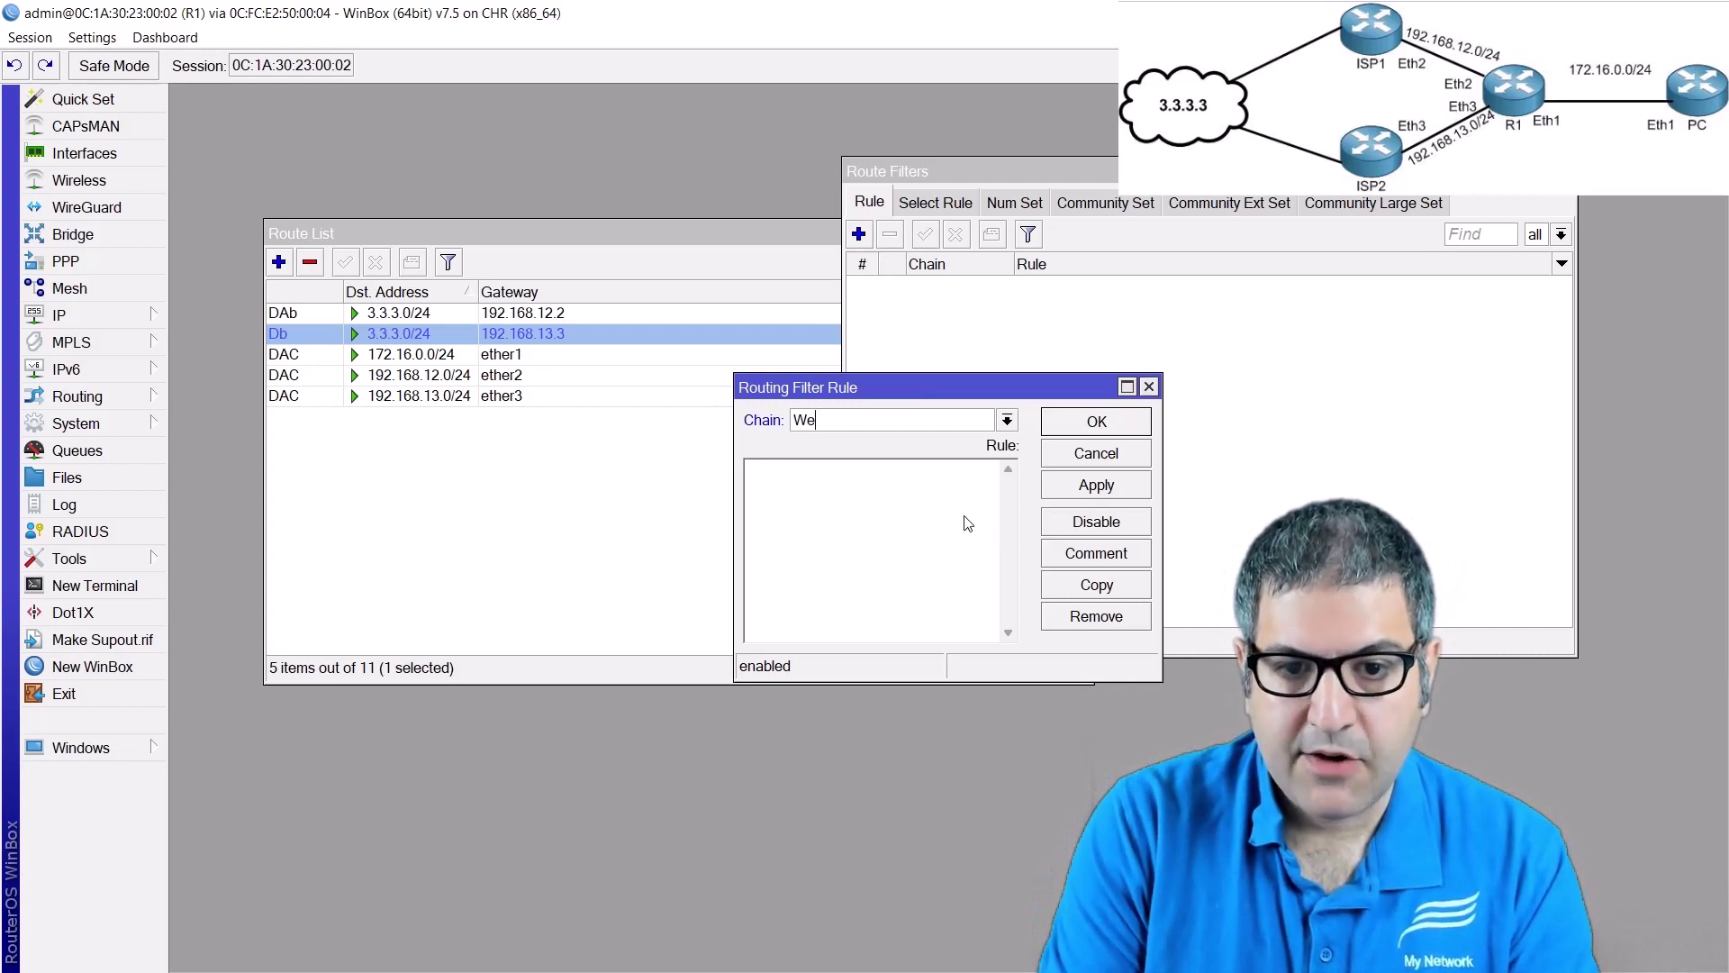
text(ight-)
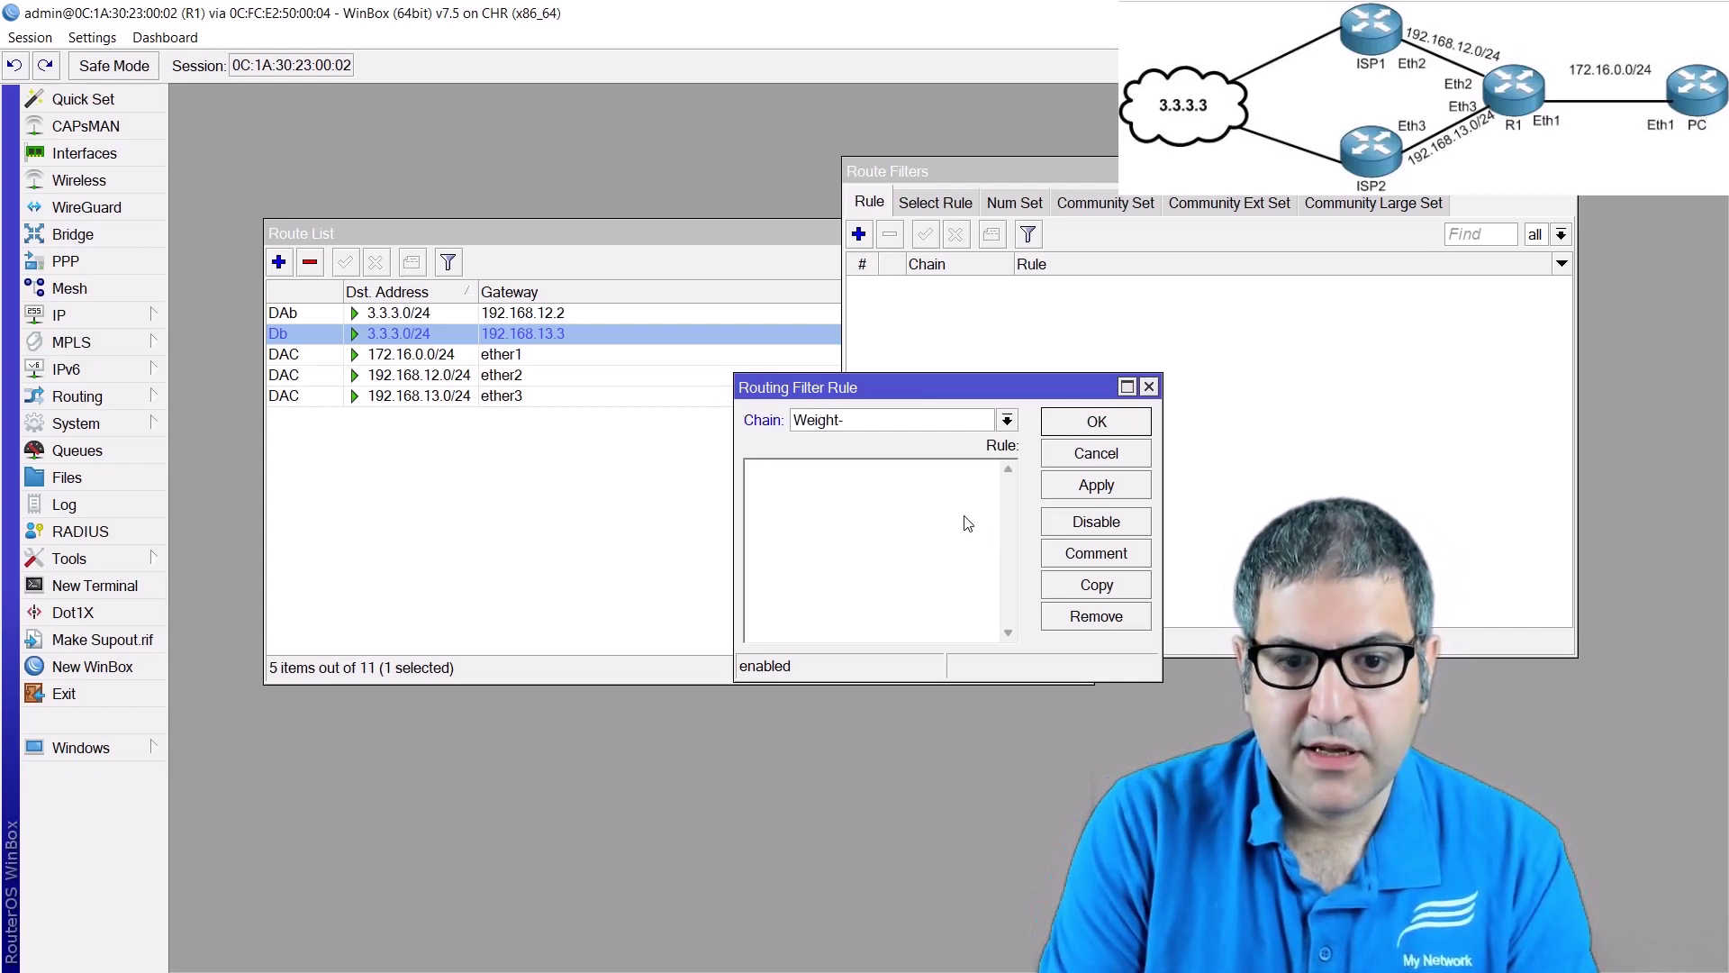
key(BackSpace)
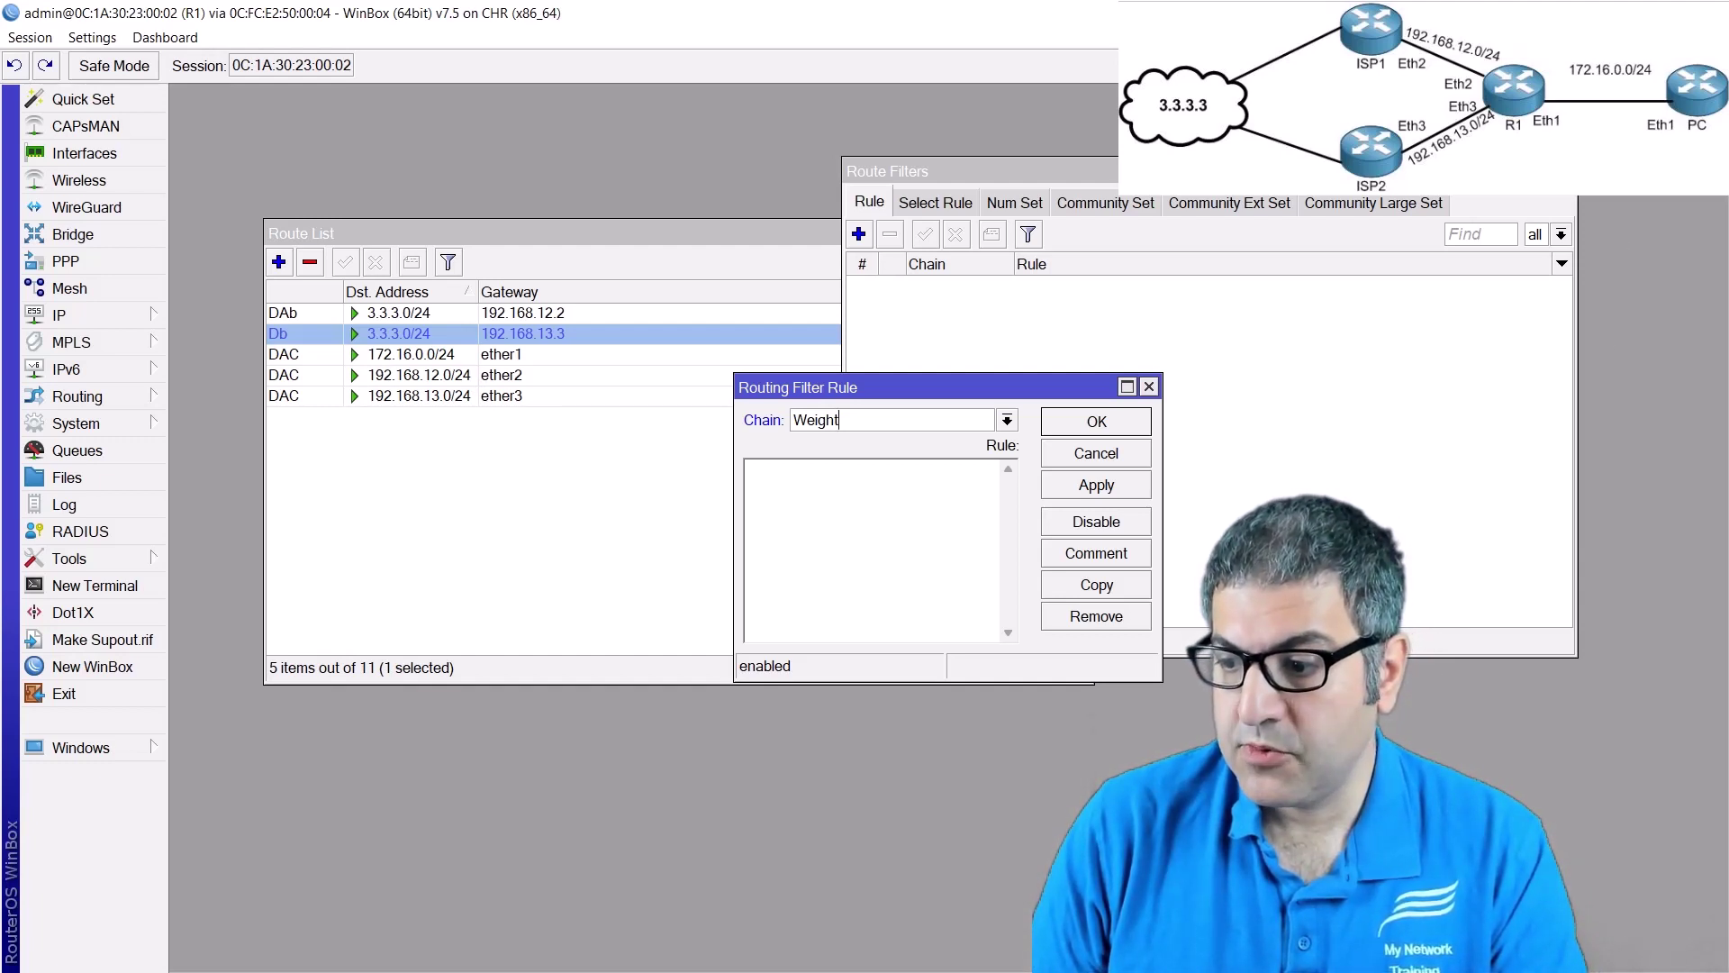
key(alt+Tab)
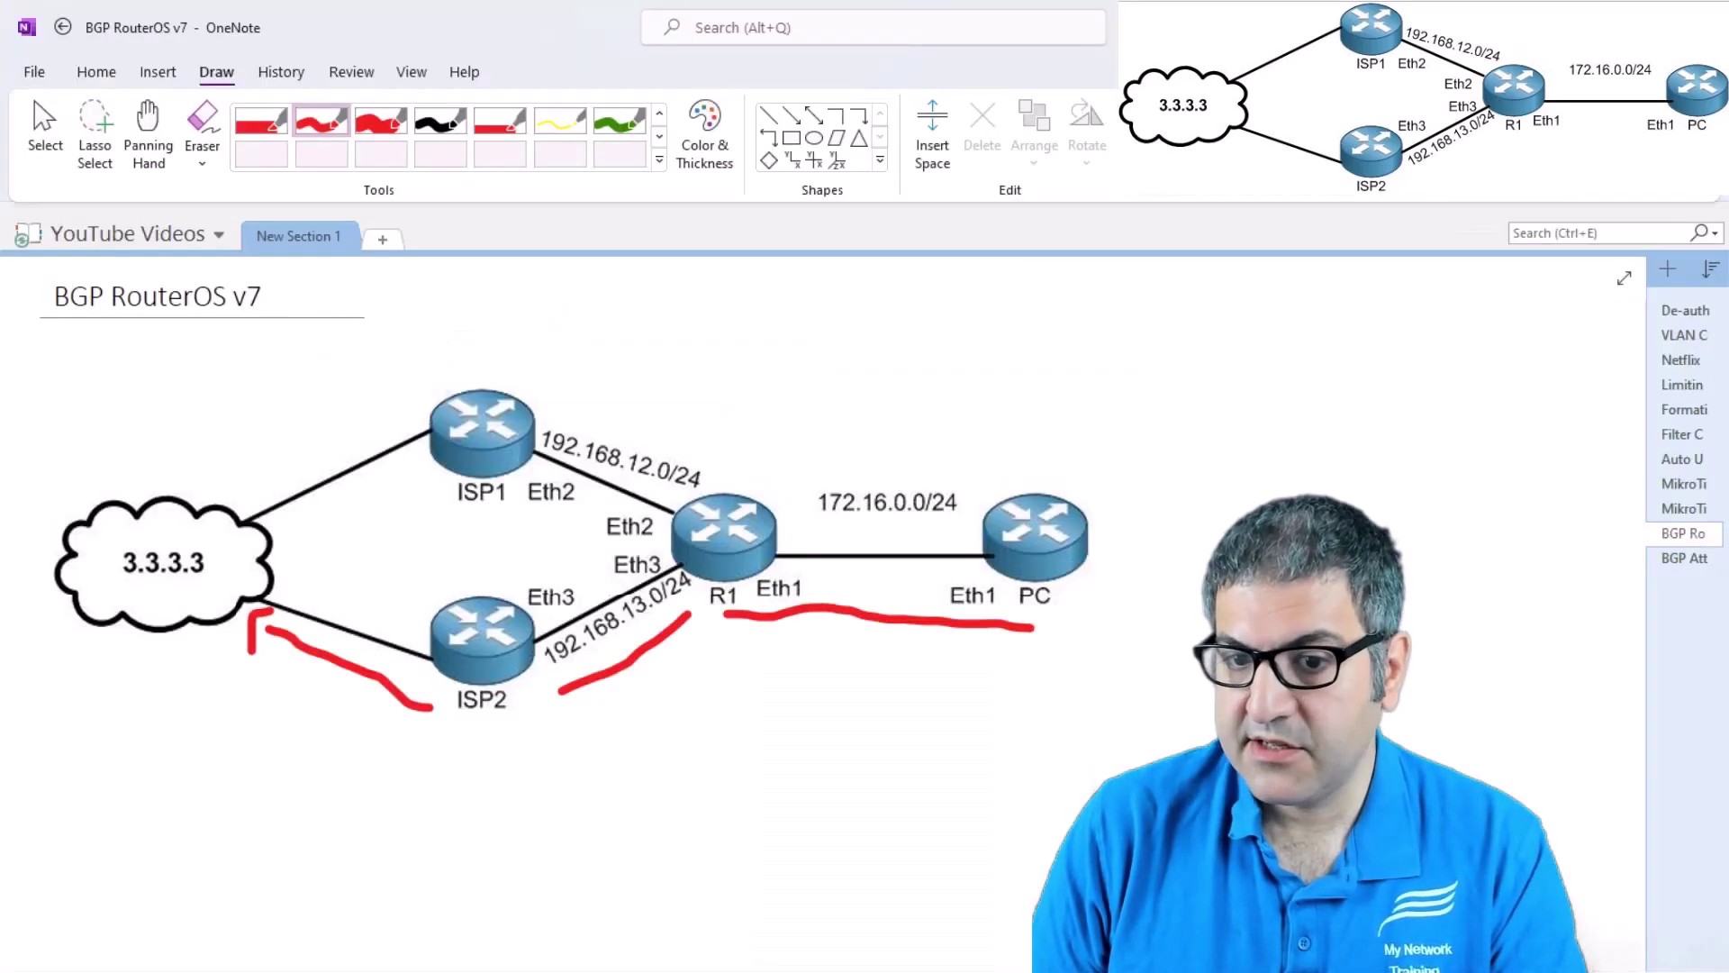
- Review OneNote's BGP Attributes page, where path selection starts with Highest Weight, then return to WinBox
click(1665, 560)
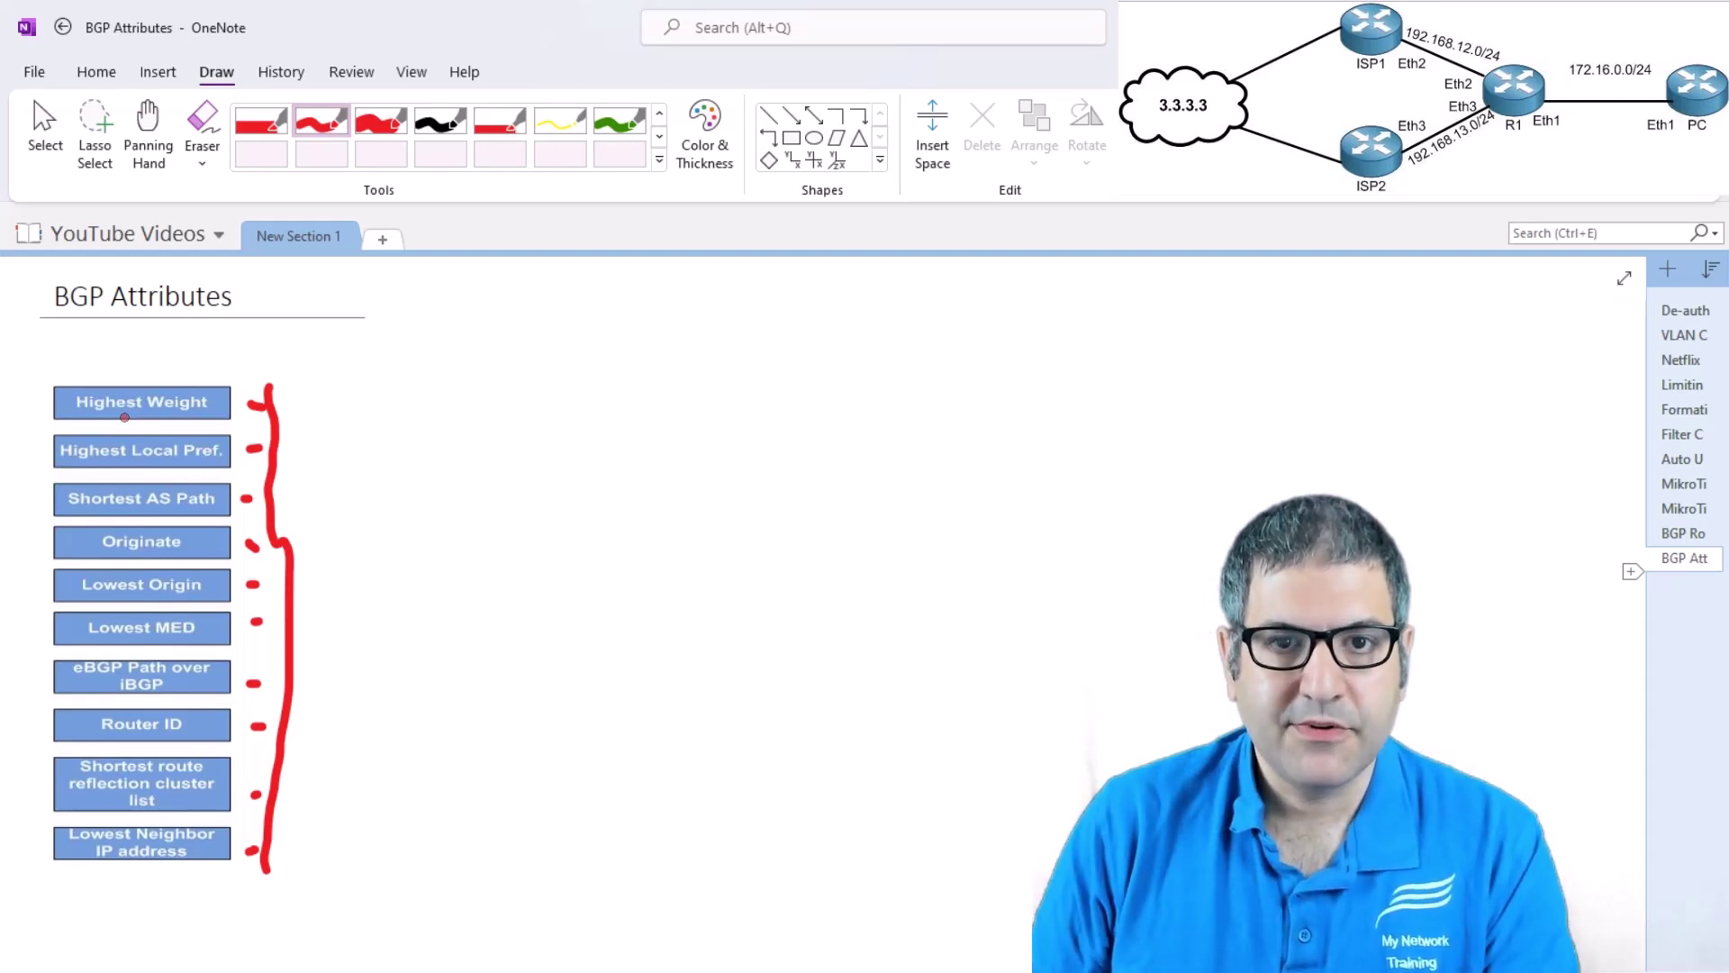
key(alt+Tab)
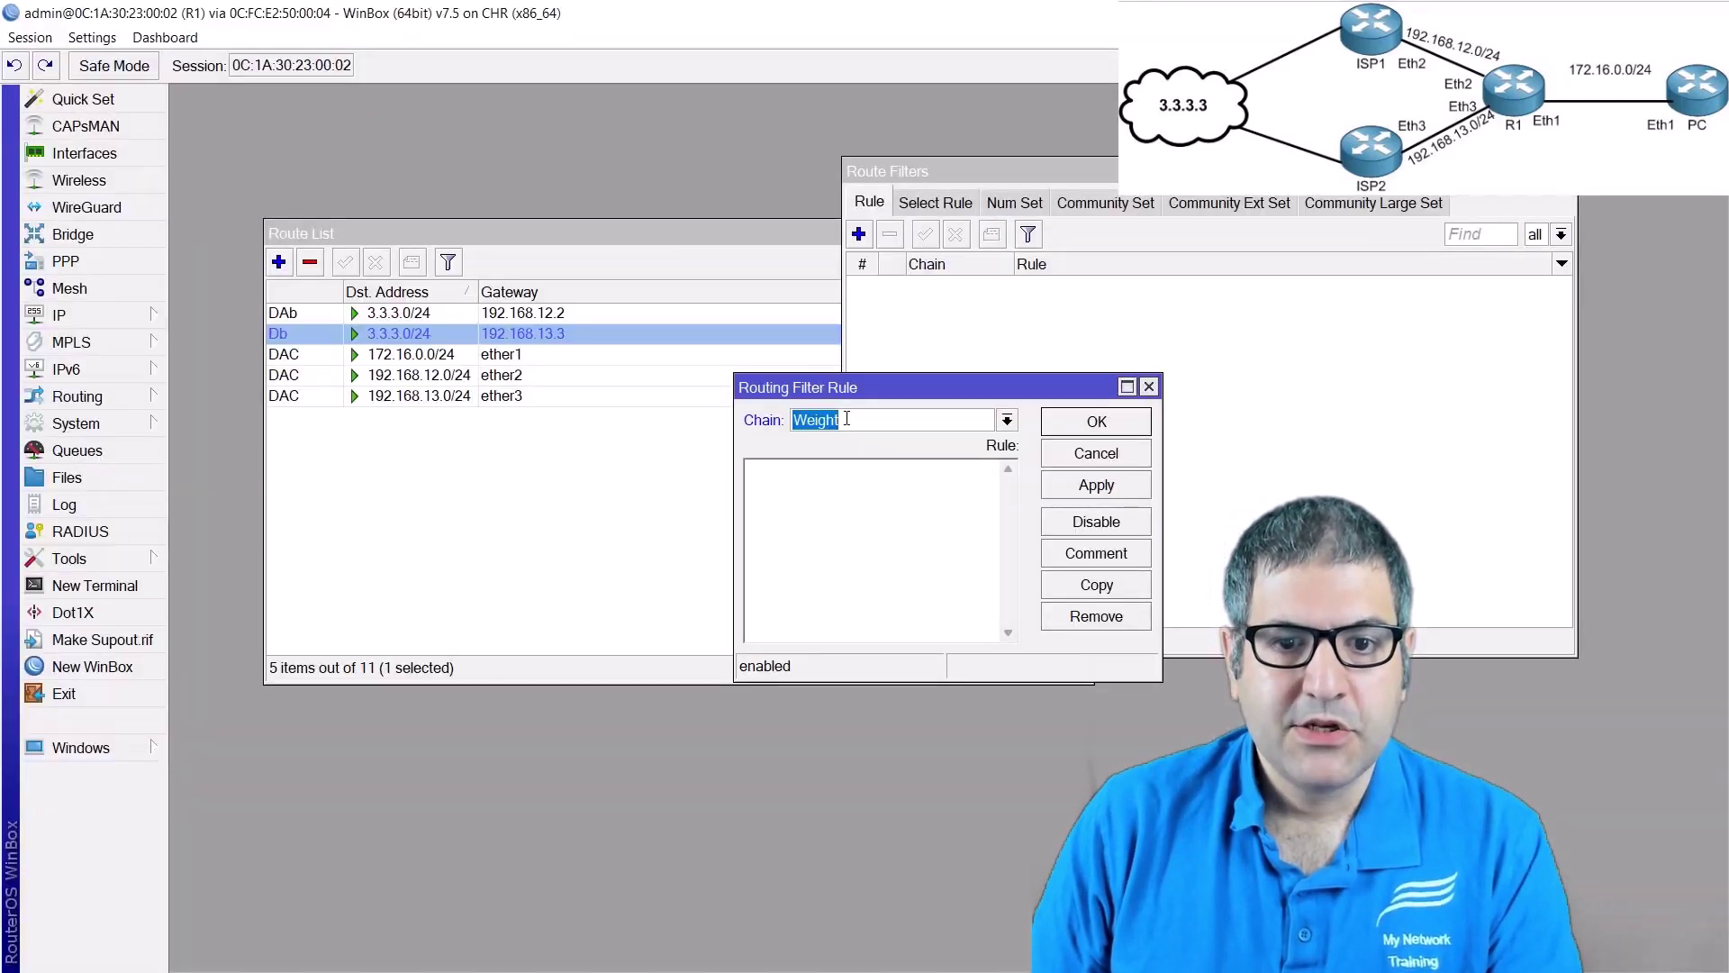
- Place the cursor in the Weight filter rule's empty Rule text area
click(808, 498)
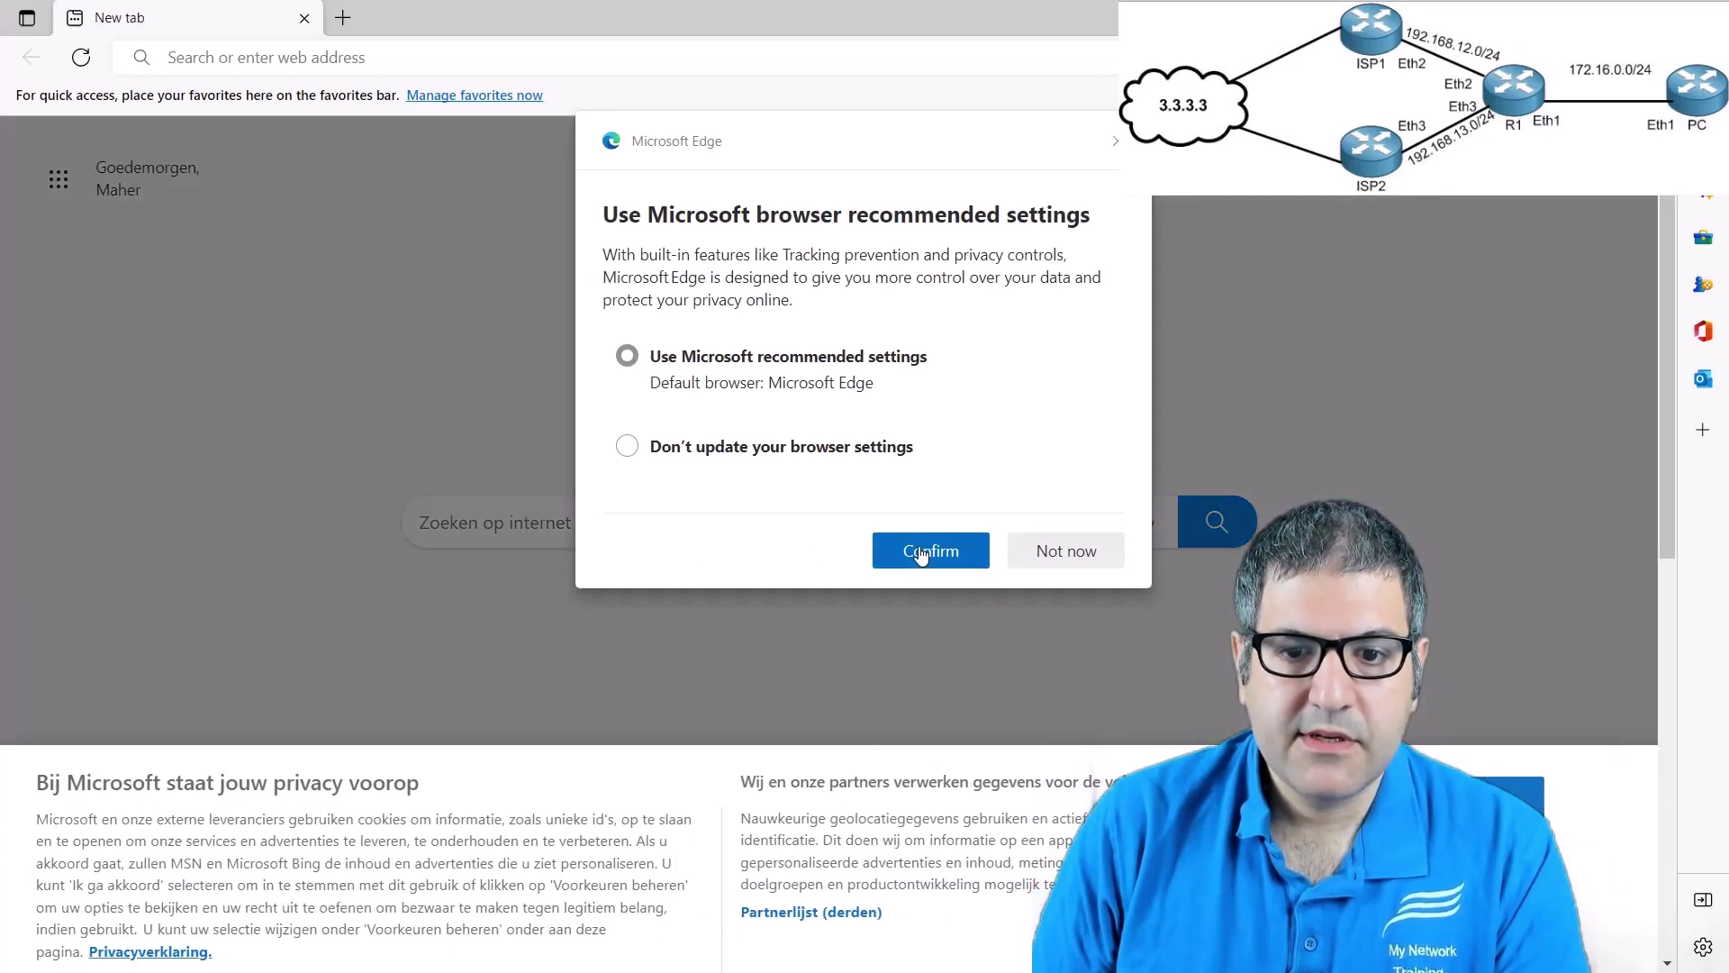
- Accept Edge's recommended settings and load help.mikrotik.com
click(928, 551)
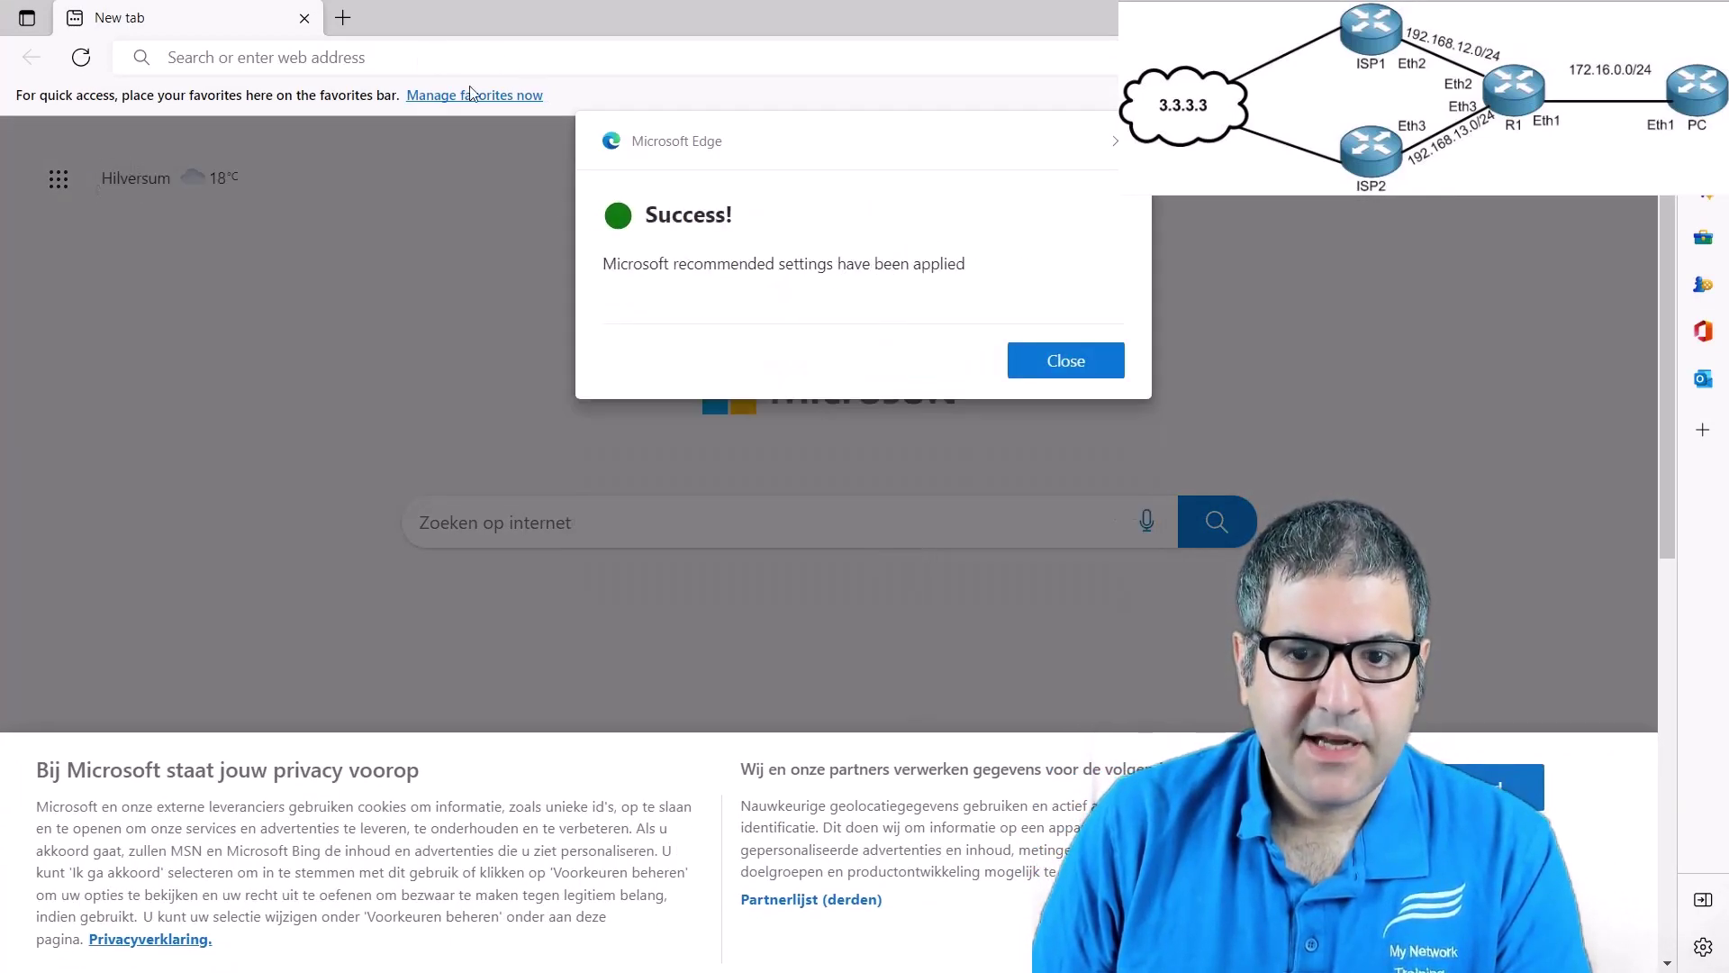
click(1058, 365)
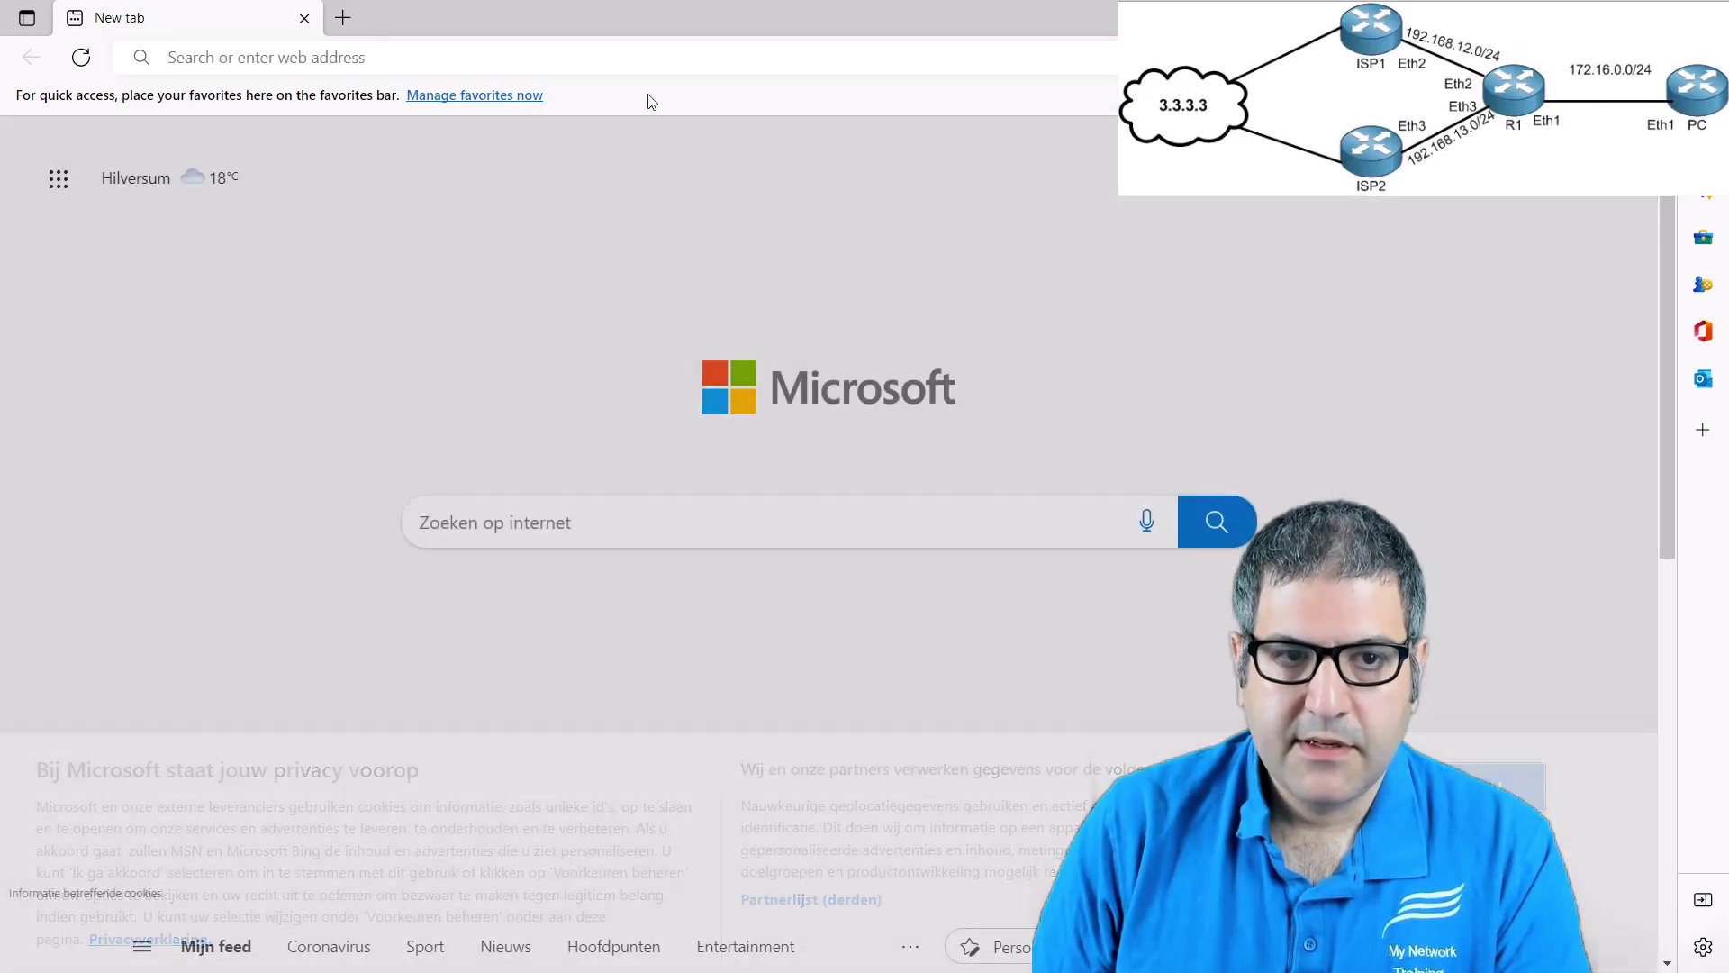
click(390, 57)
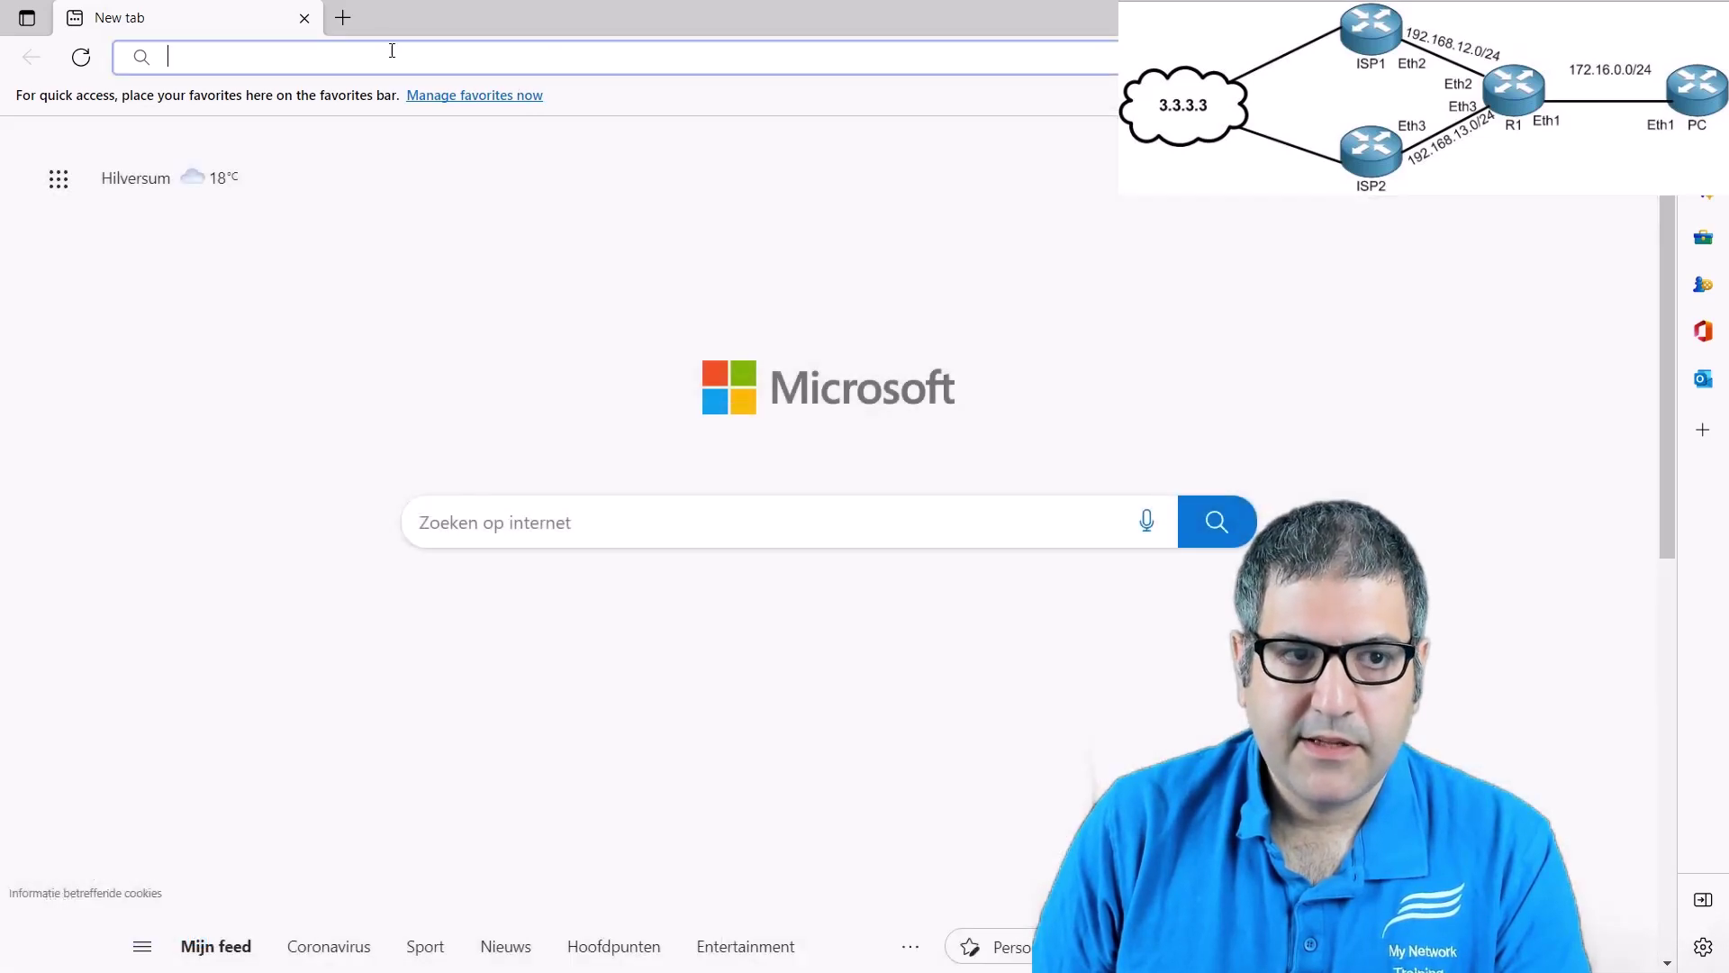
text(mikro)
key(BackSpace)
key(BackSpace)
key(BackSpace)
key(BackSpace)
key(BackSpace)
key(BackSpace)
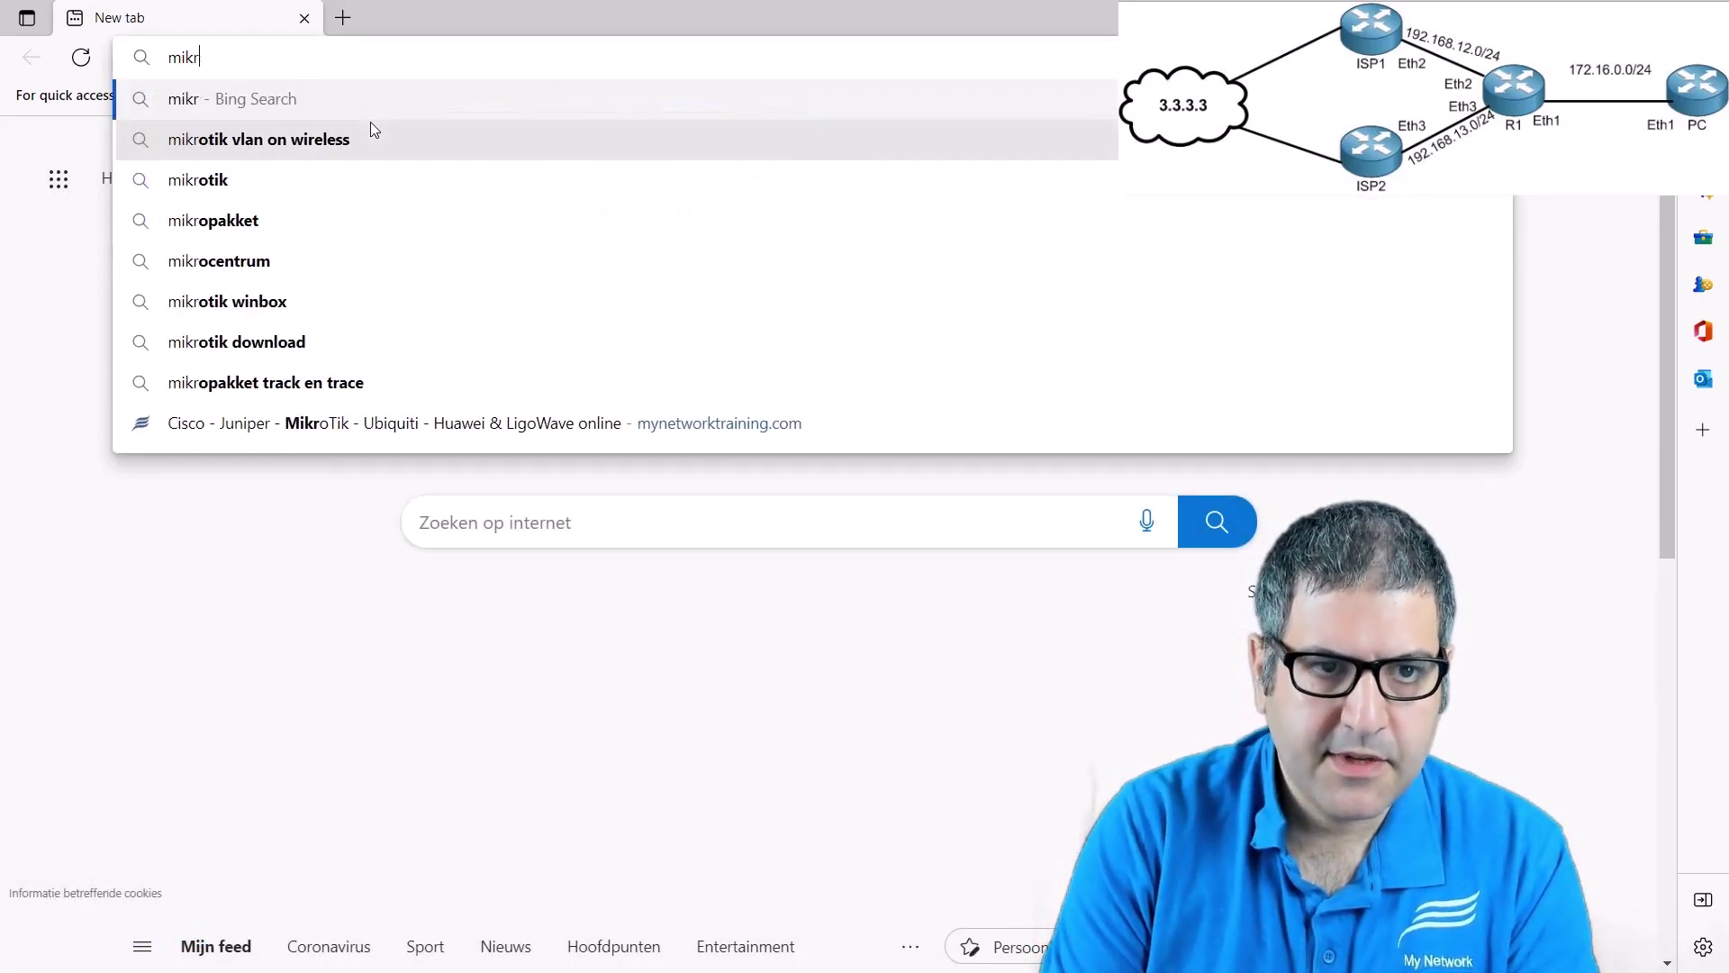
text(help.)
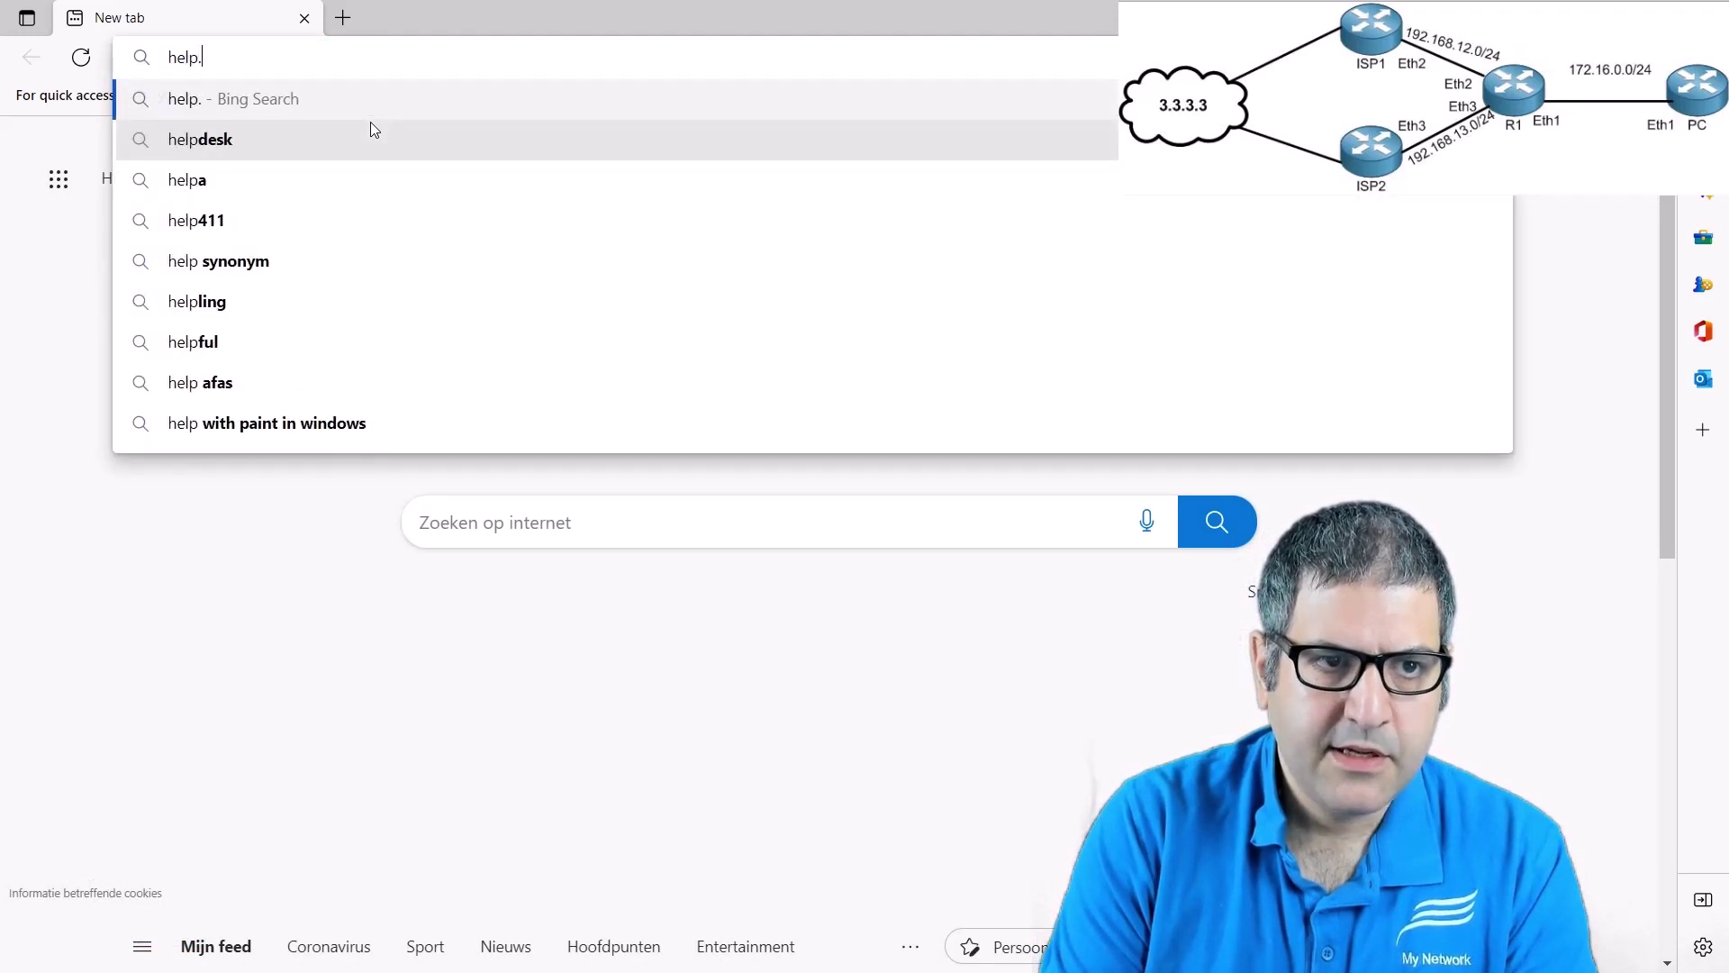
text(mikrotik.com)
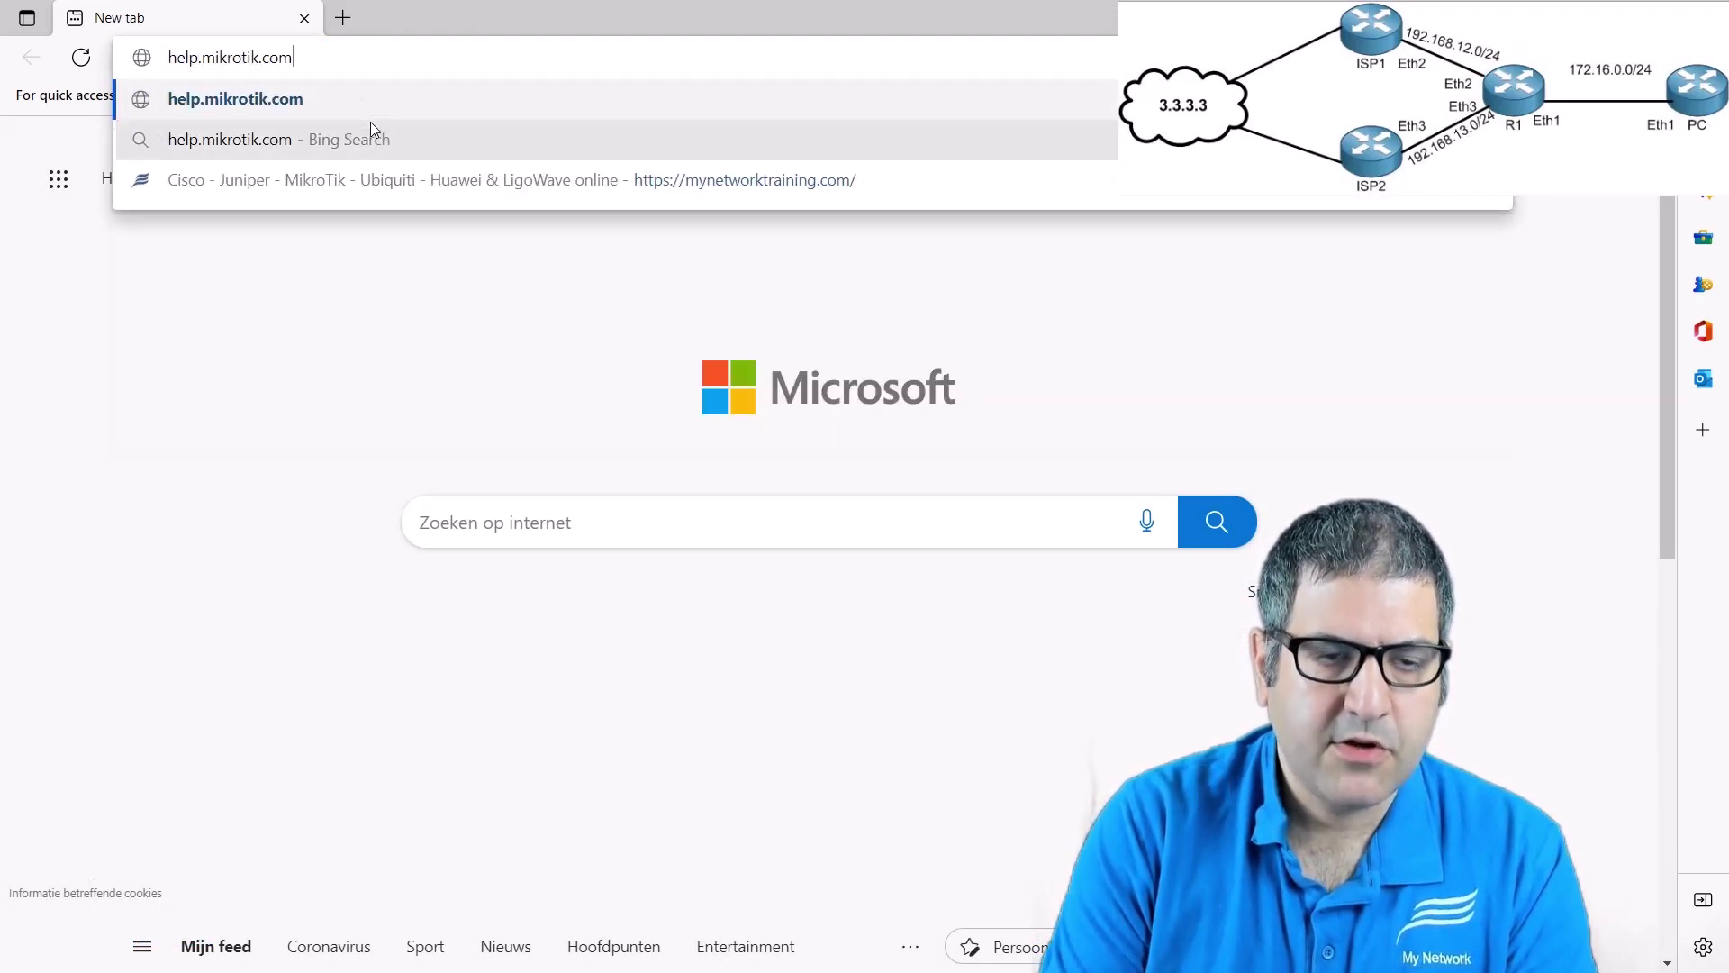
key(Return)
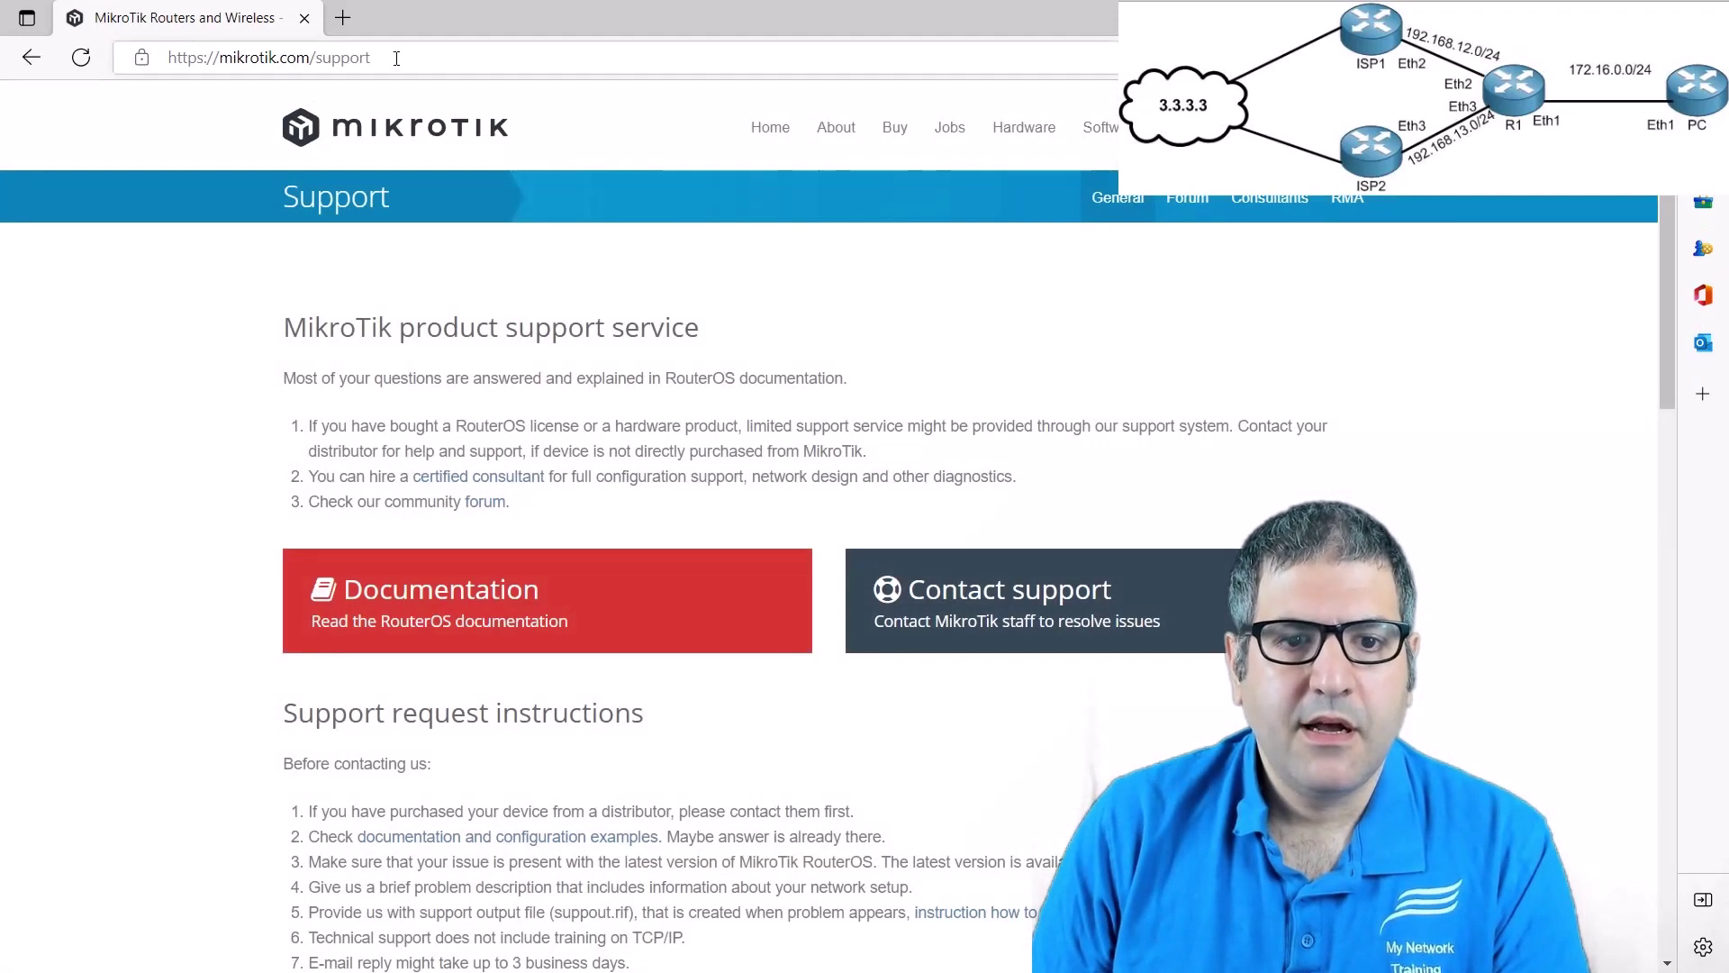
- Navigate the RouterOS documentation tree to Routing > BGP
click(459, 596)
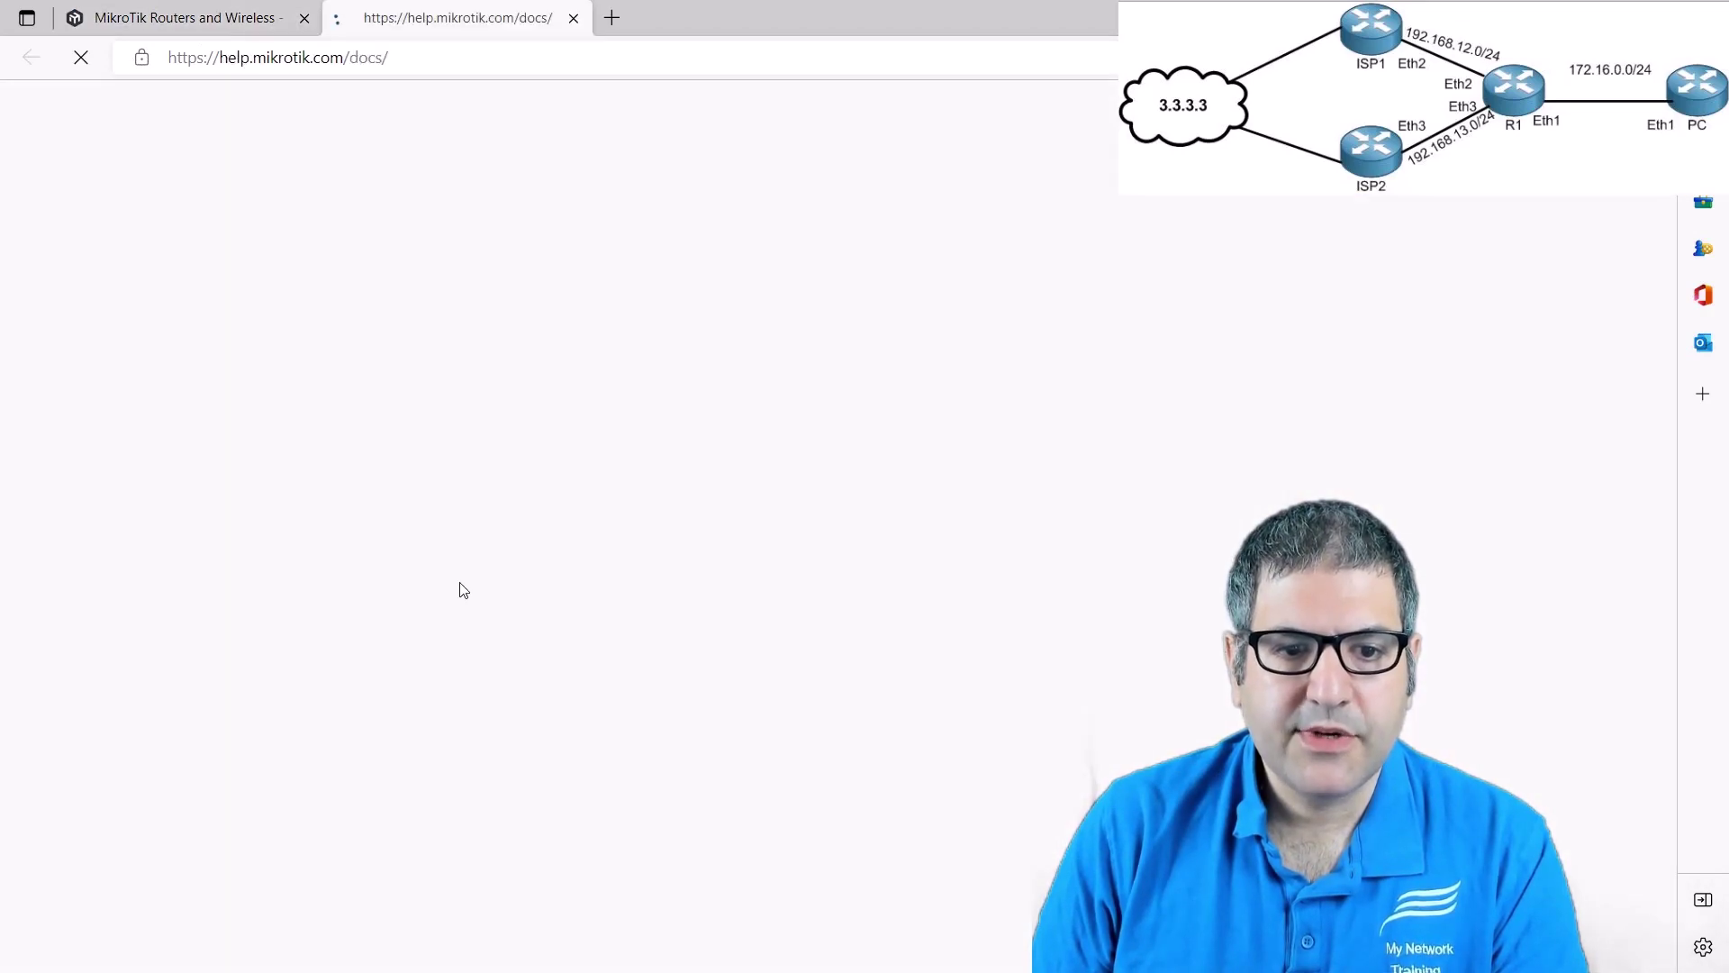
scroll(225, 302, down, 1)
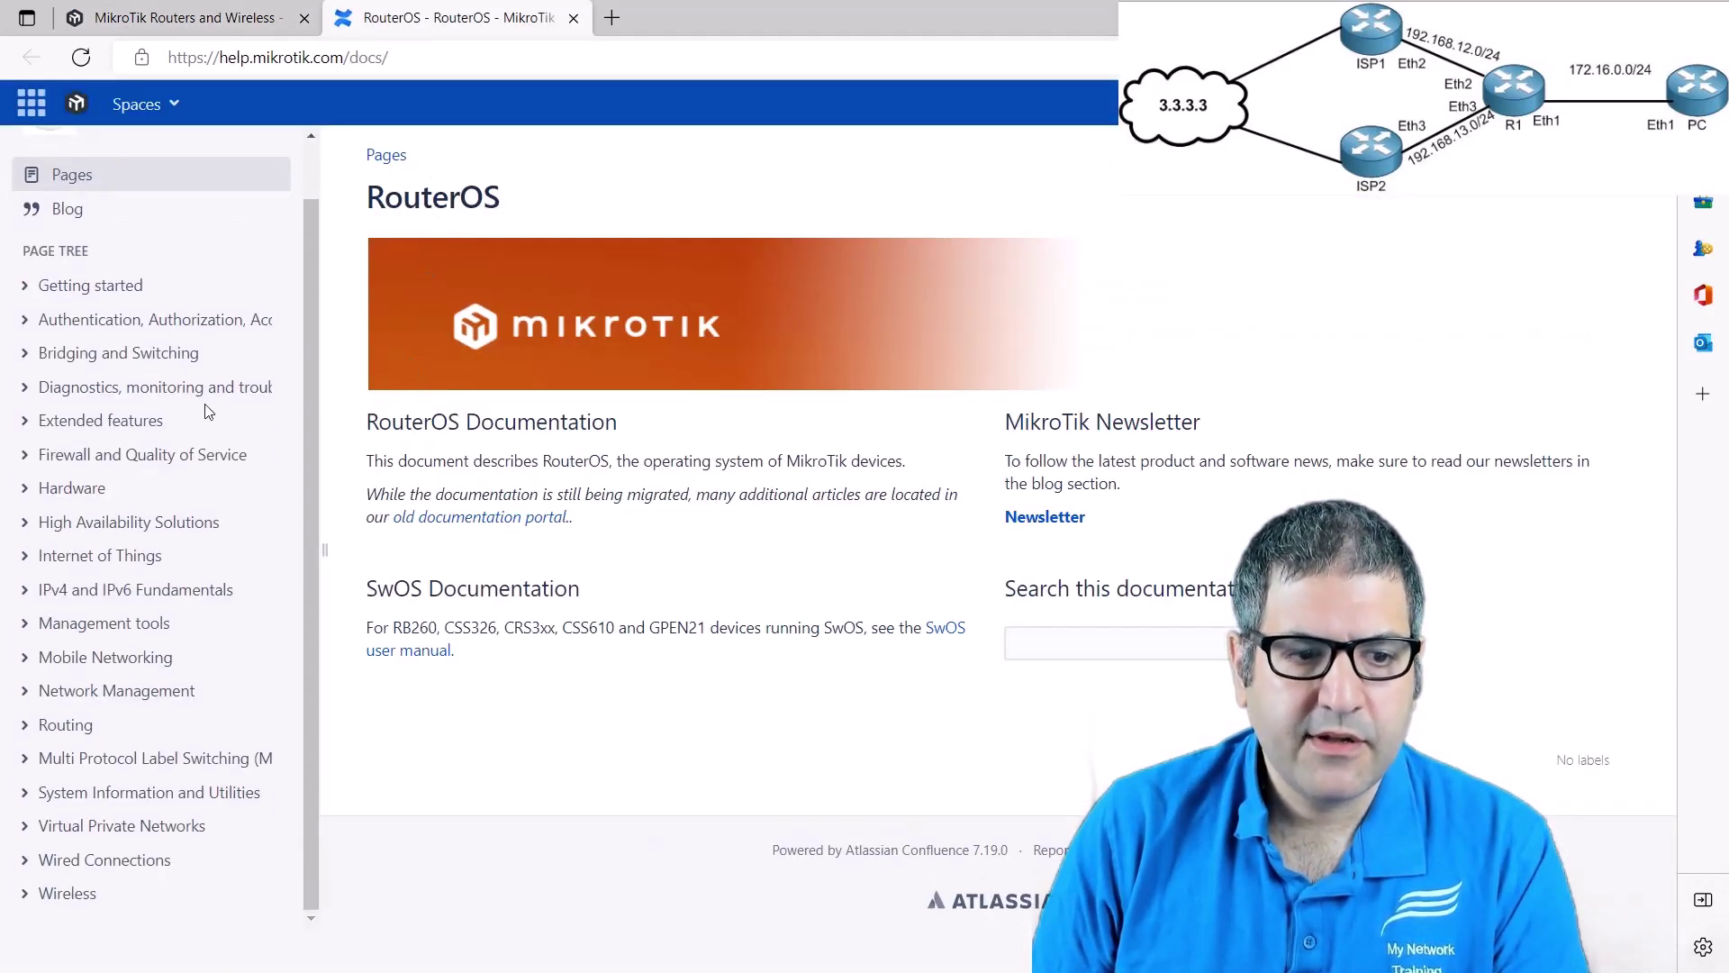
click(68, 724)
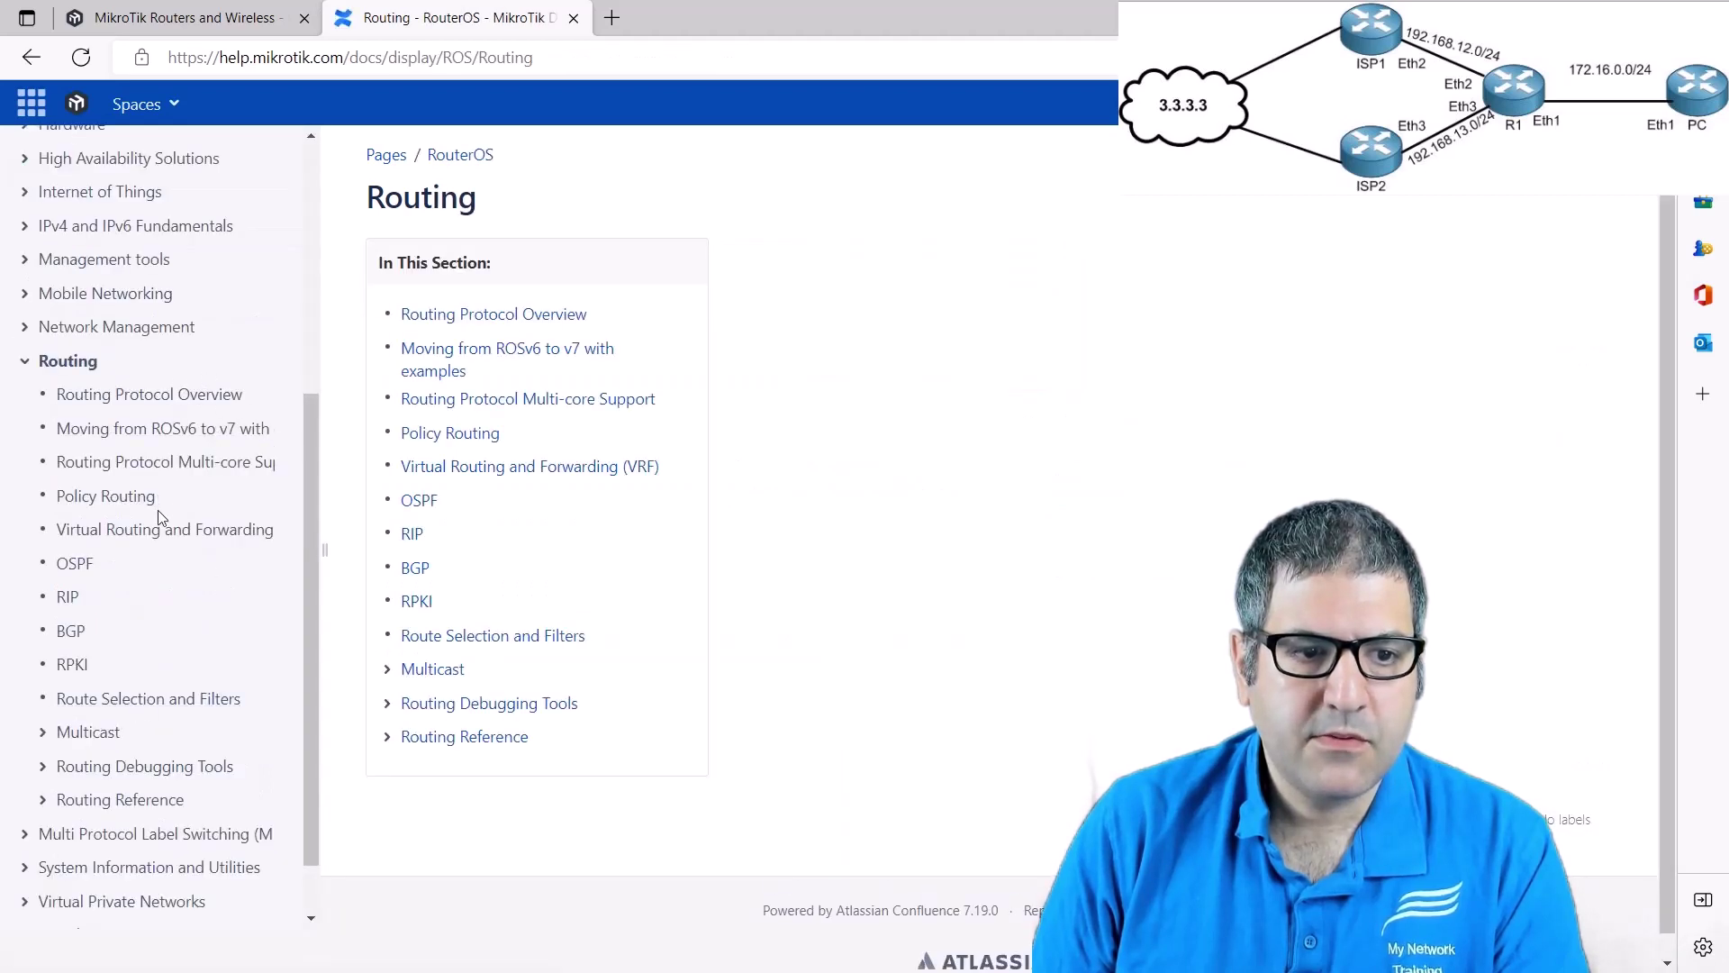
scroll(219, 610, down, 1)
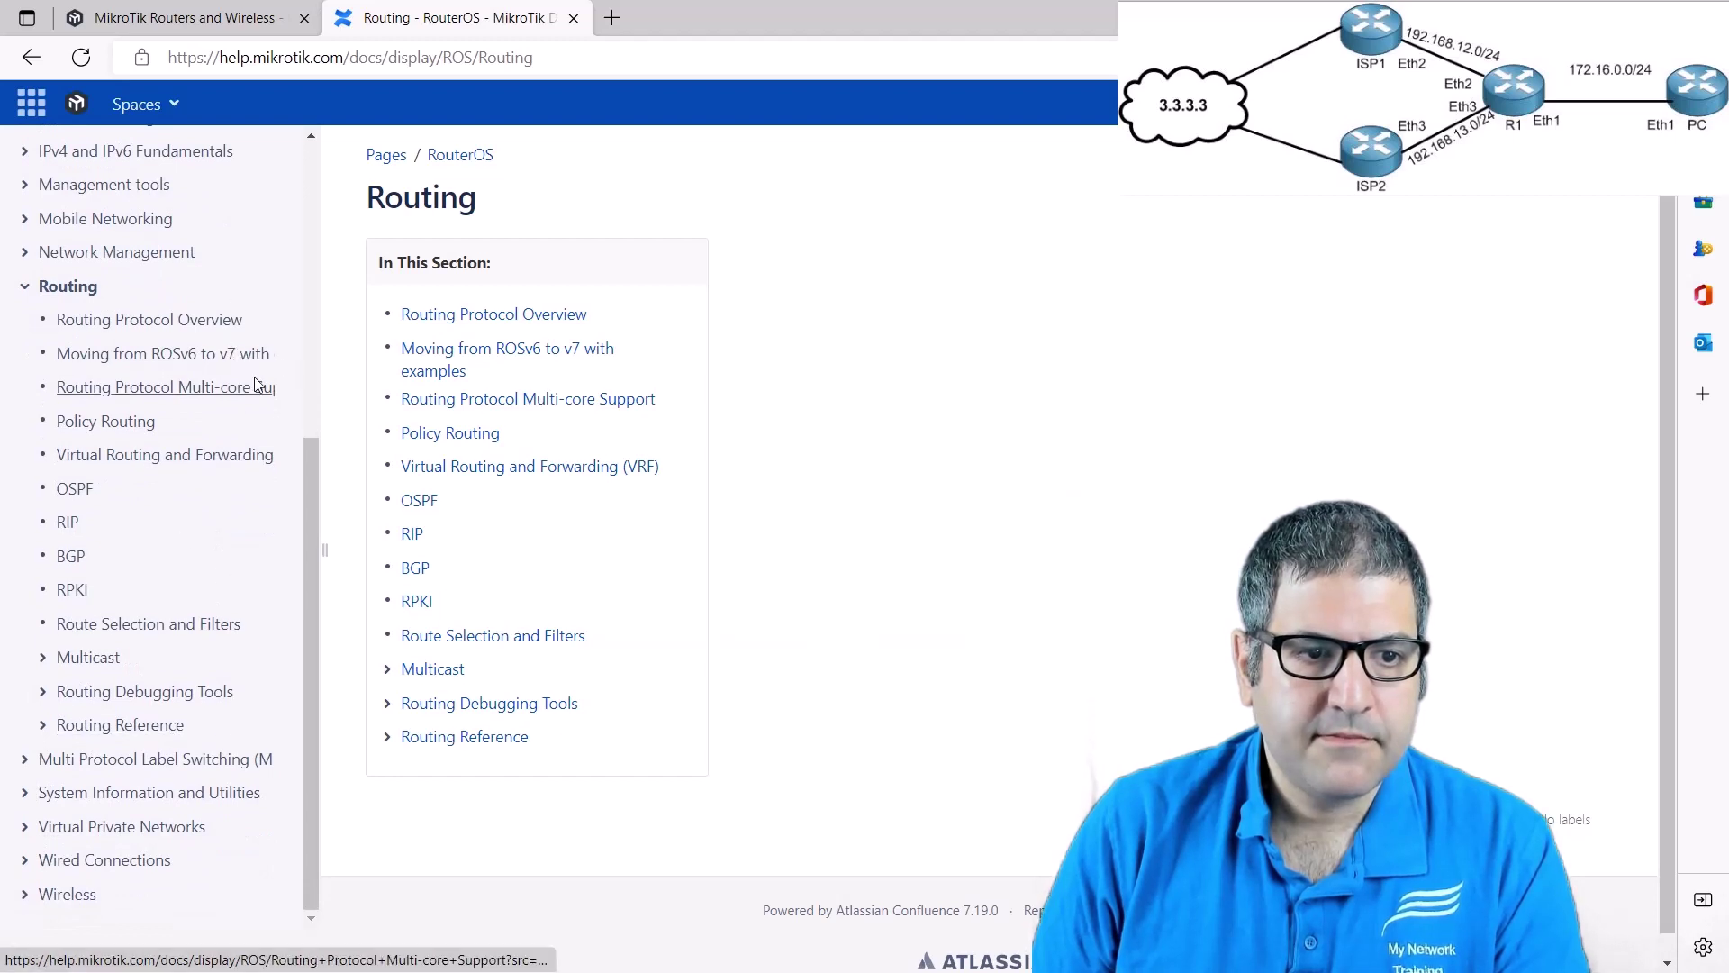
click(70, 559)
scroll(612, 236, down, 10)
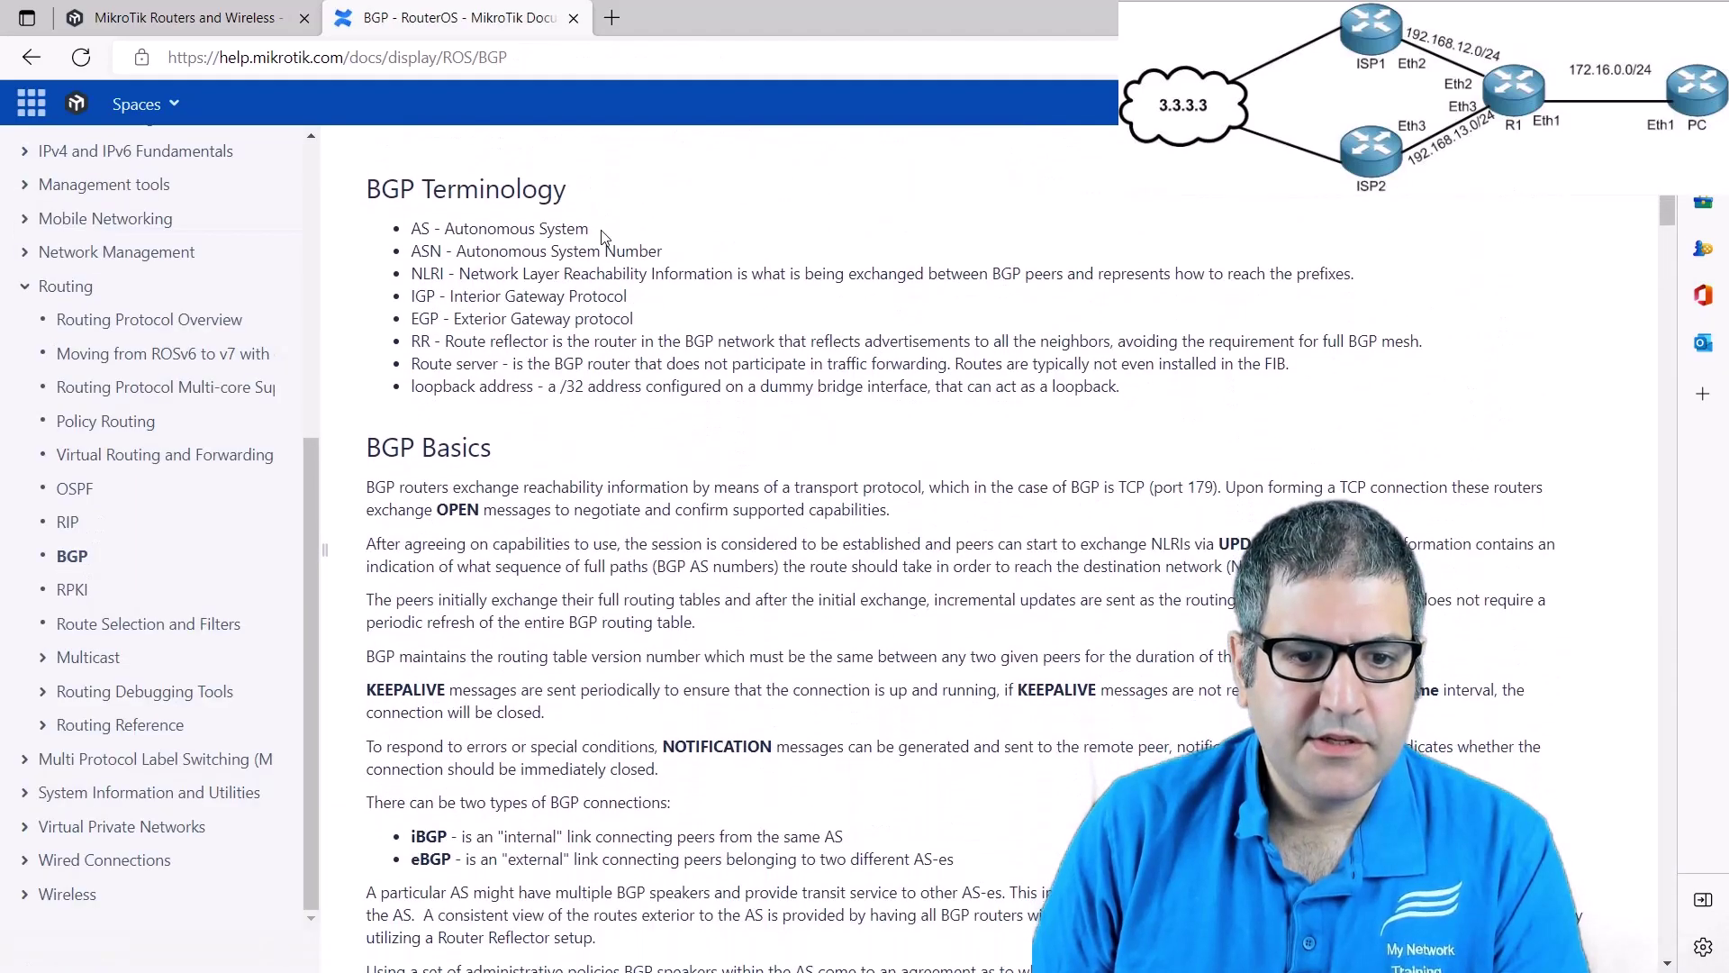
click(180, 623)
scroll(714, 494, down, 5)
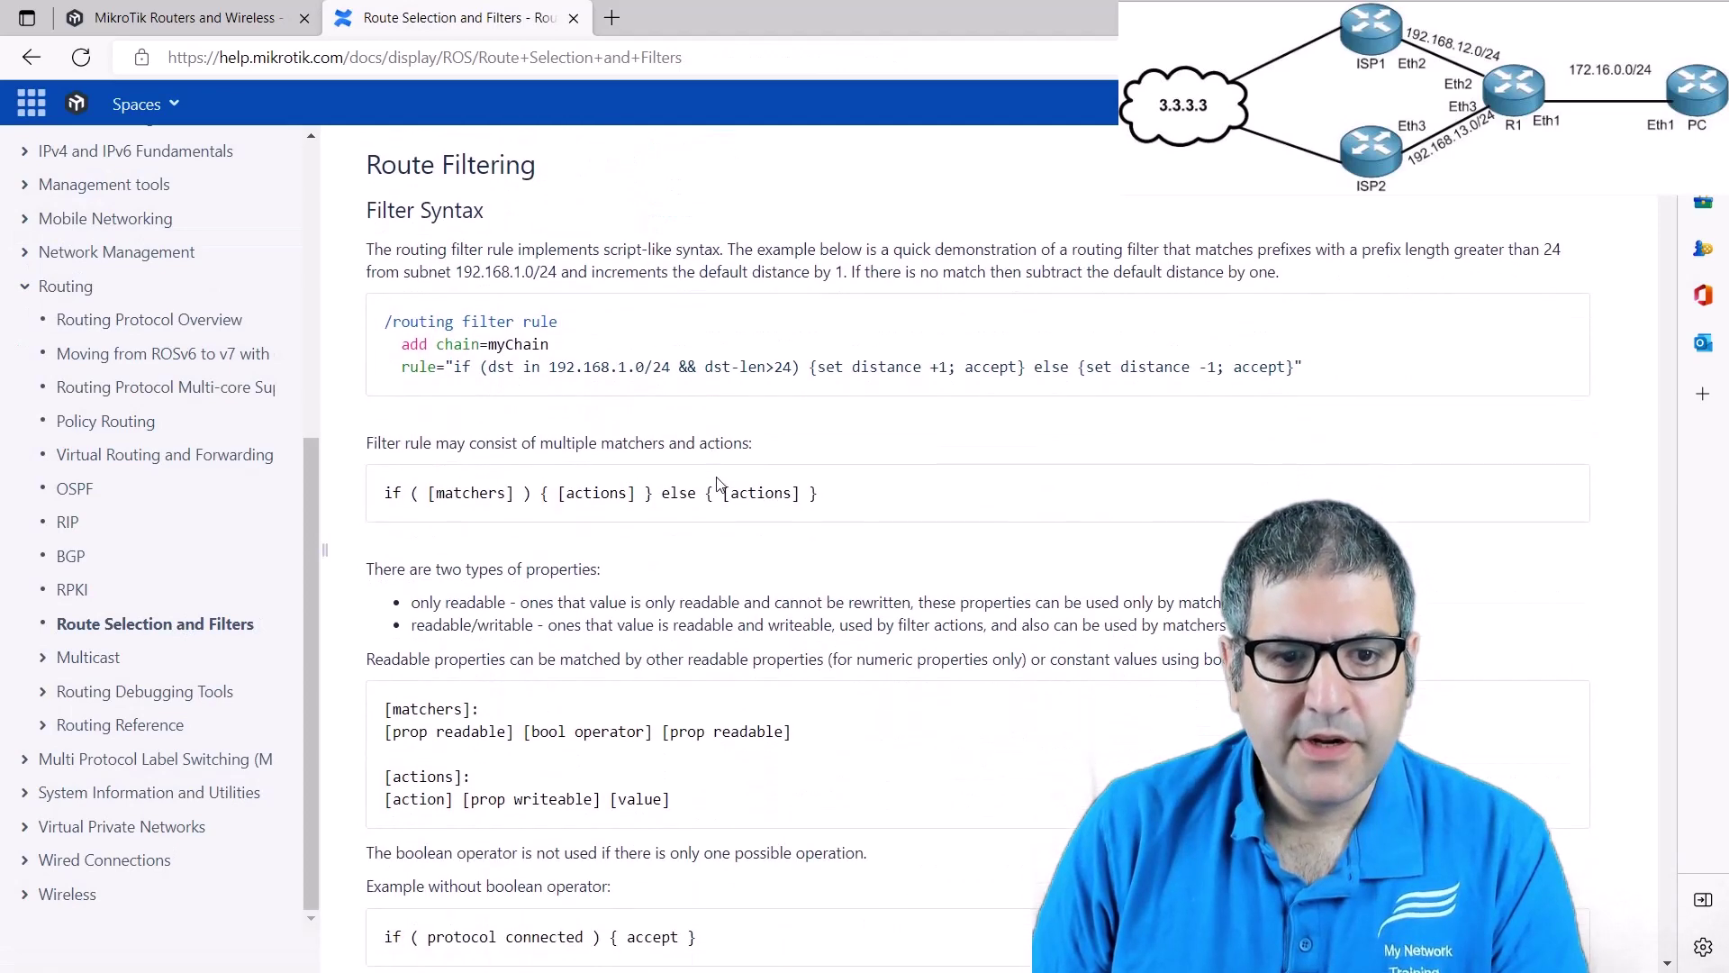
scroll(391, 369, down, 2)
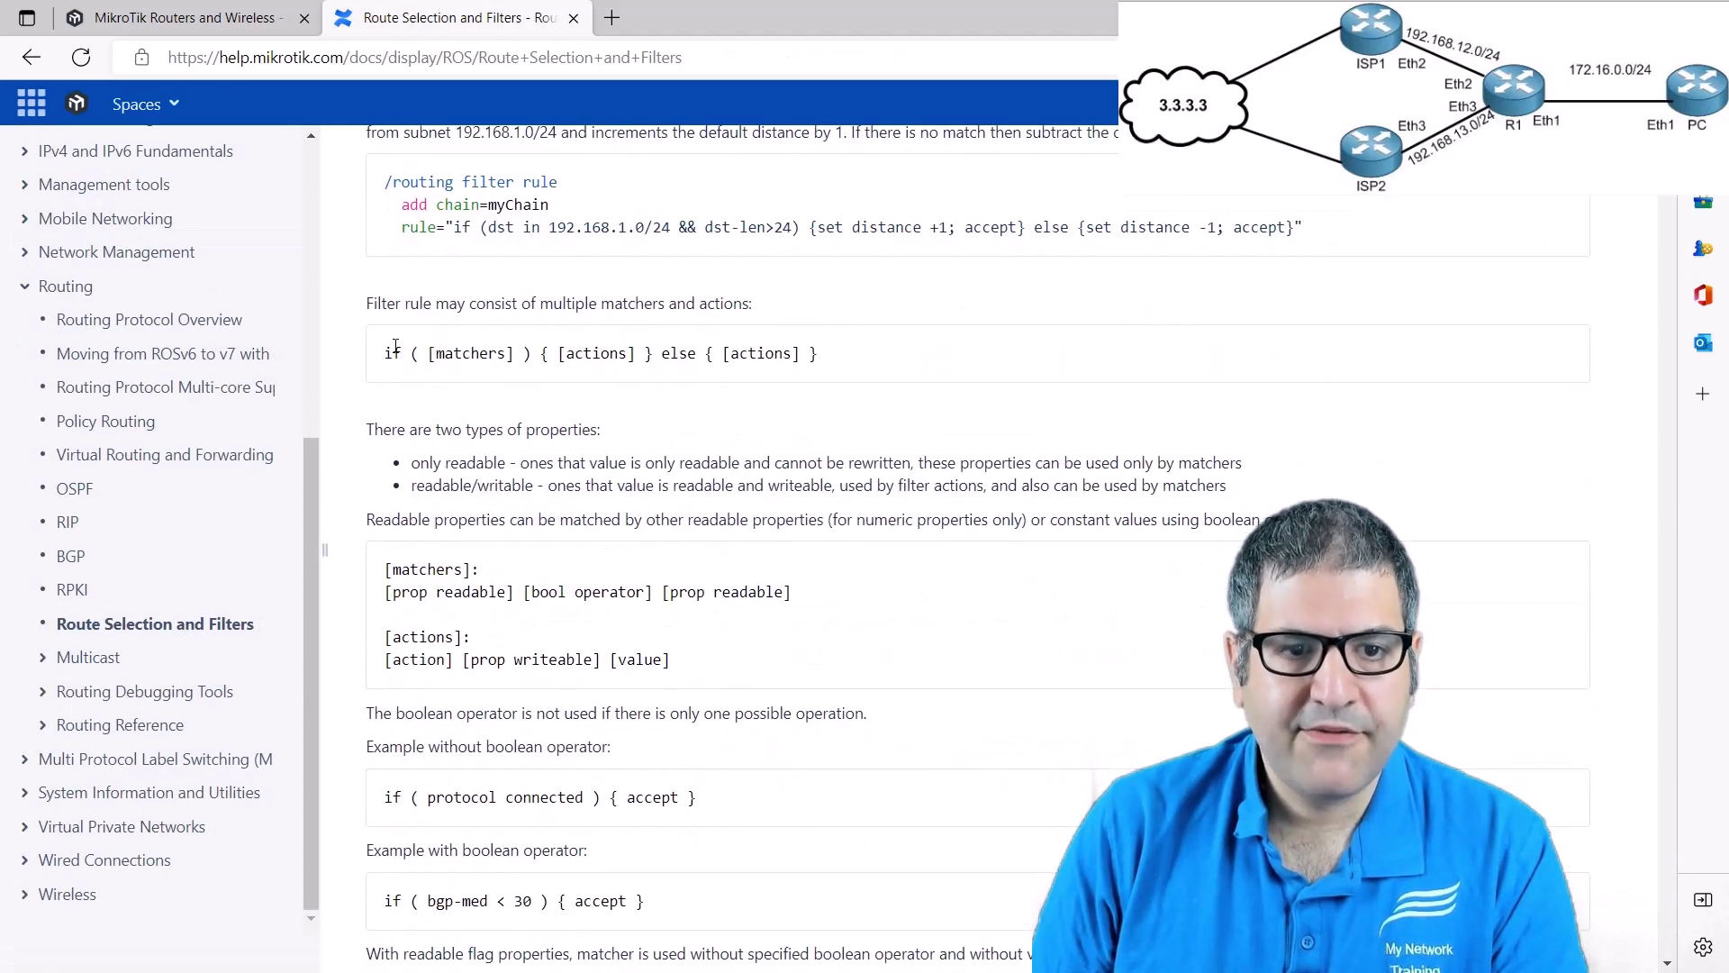
drag(387, 353, 523, 354)
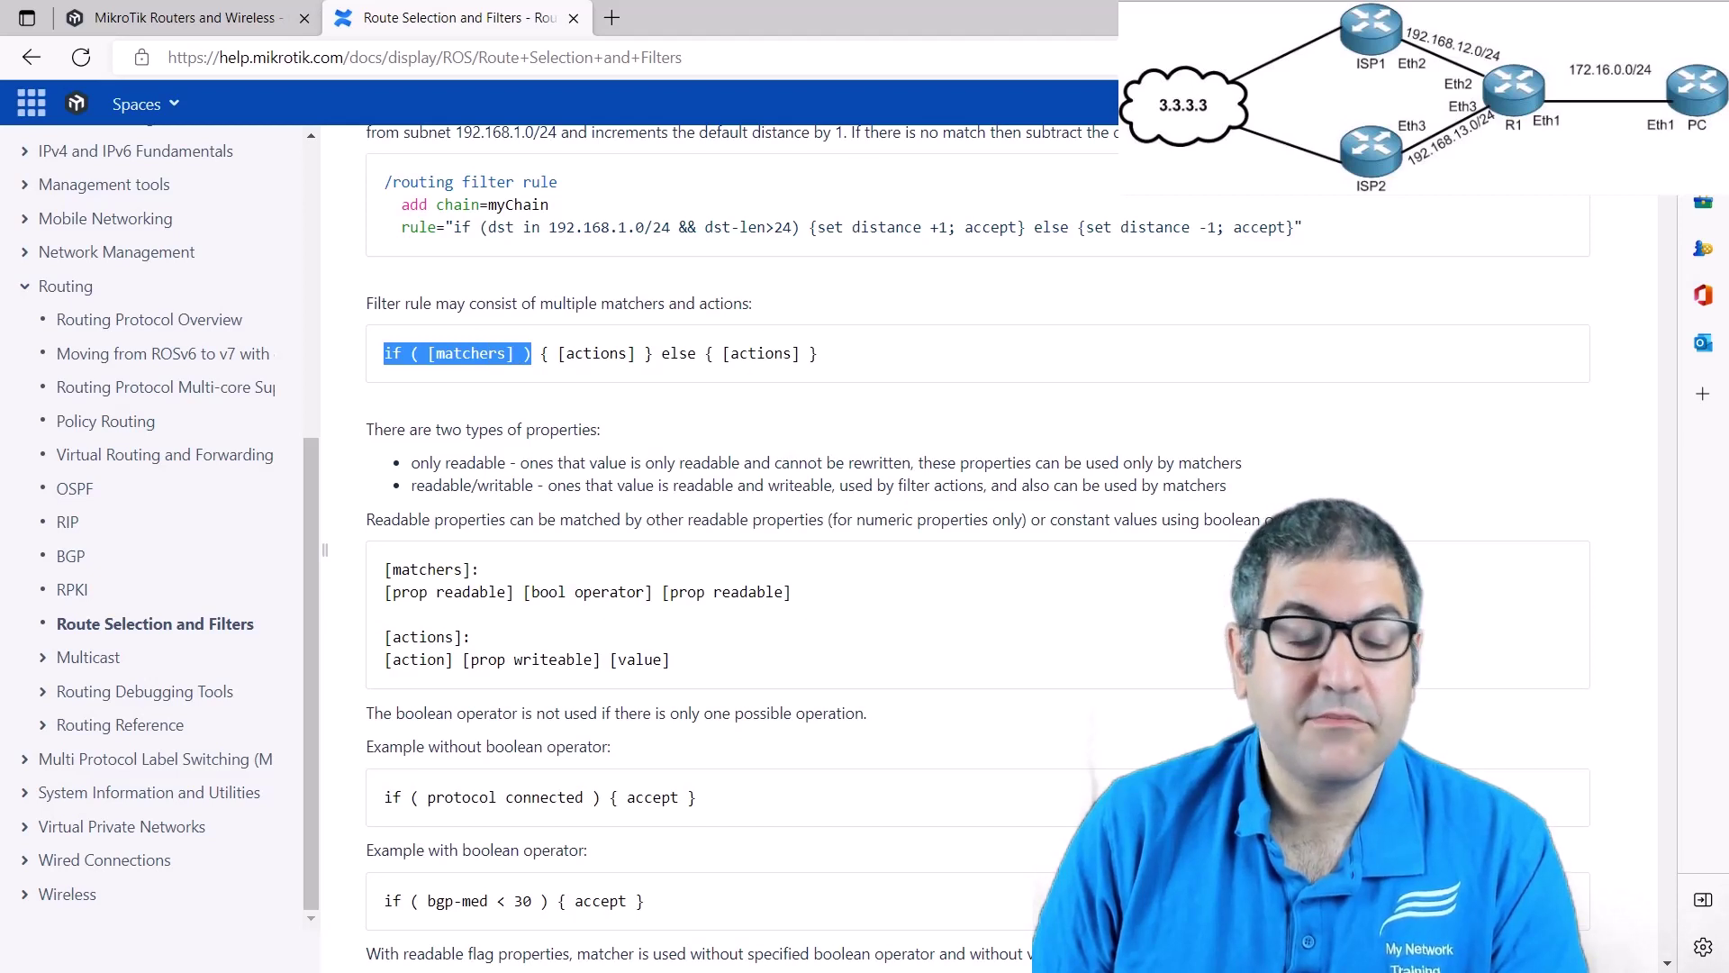
drag(531, 354, 832, 376)
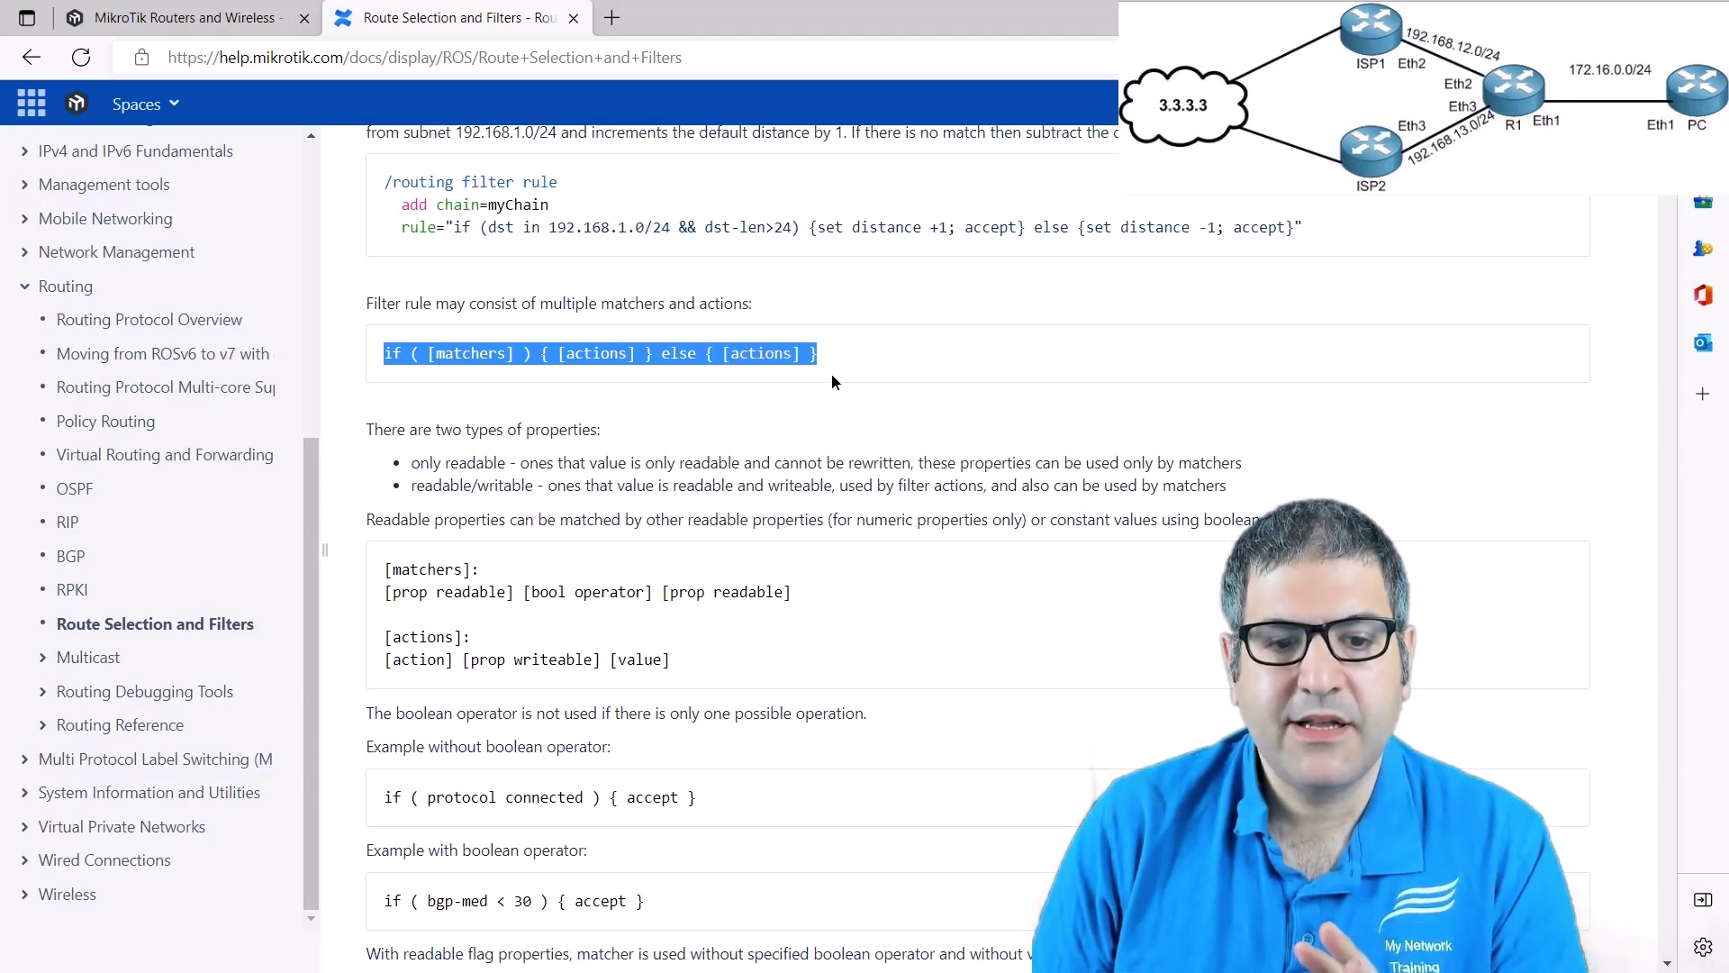
scroll(838, 419, down, 2)
click(951, 558)
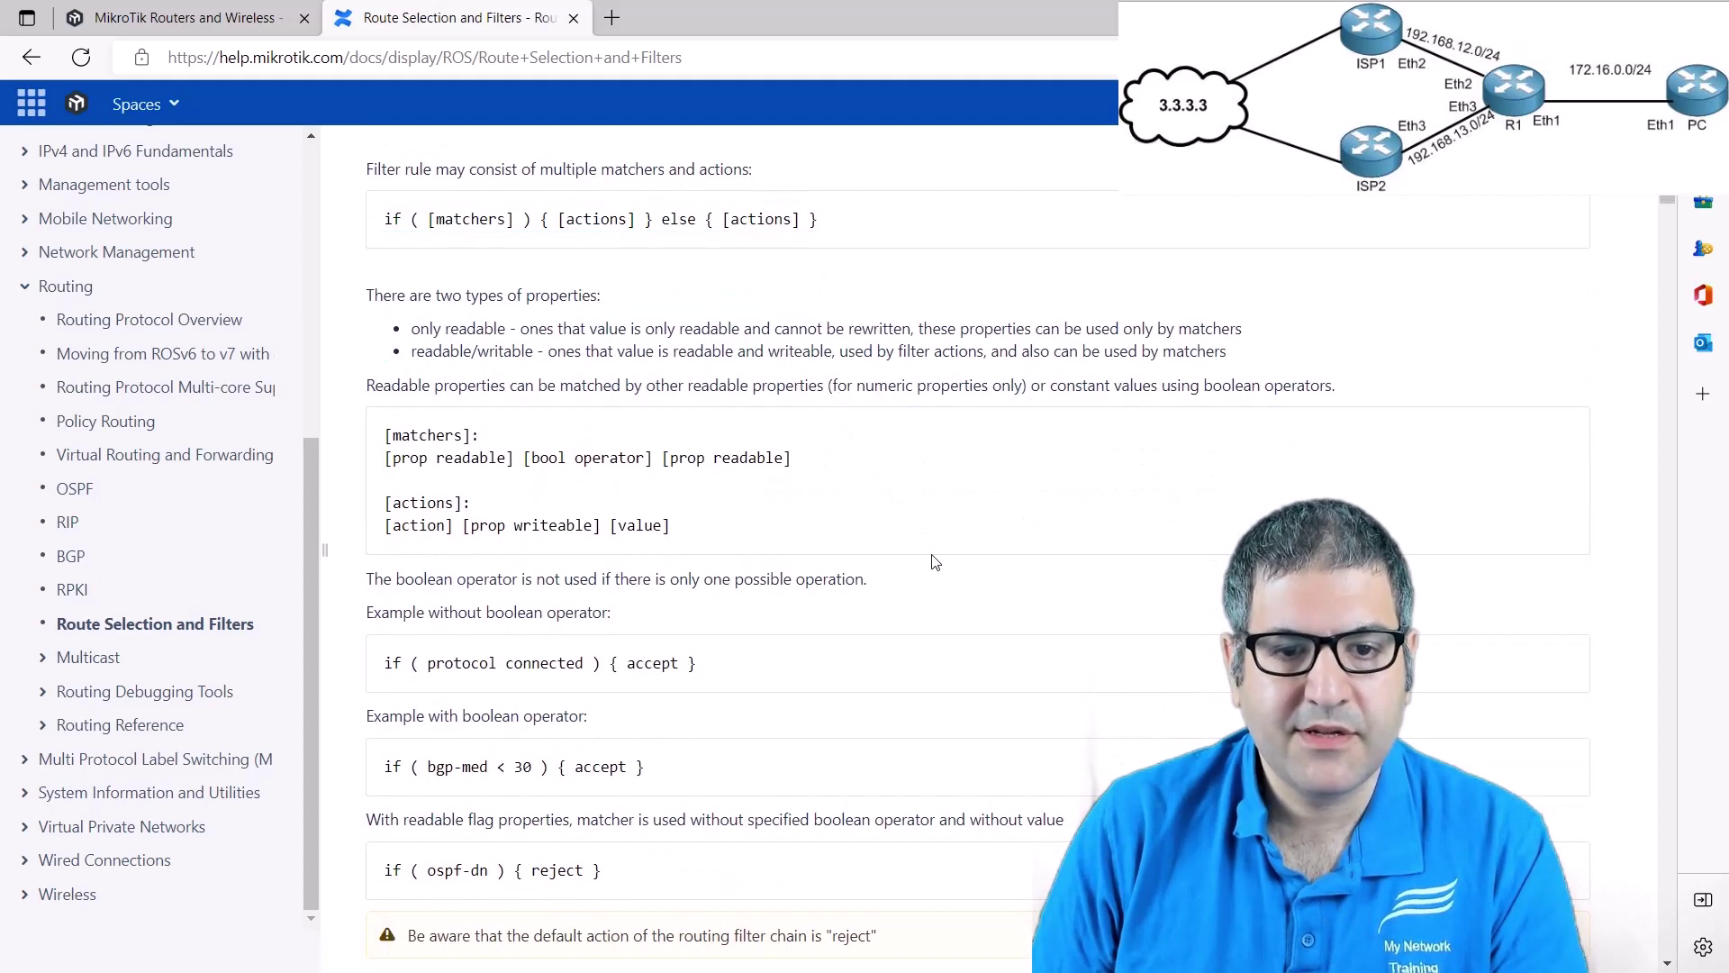
scroll(932, 558, down, 3)
scroll(932, 558, down, 1)
scroll(630, 469, up, 1)
scroll(388, 450, down, 1)
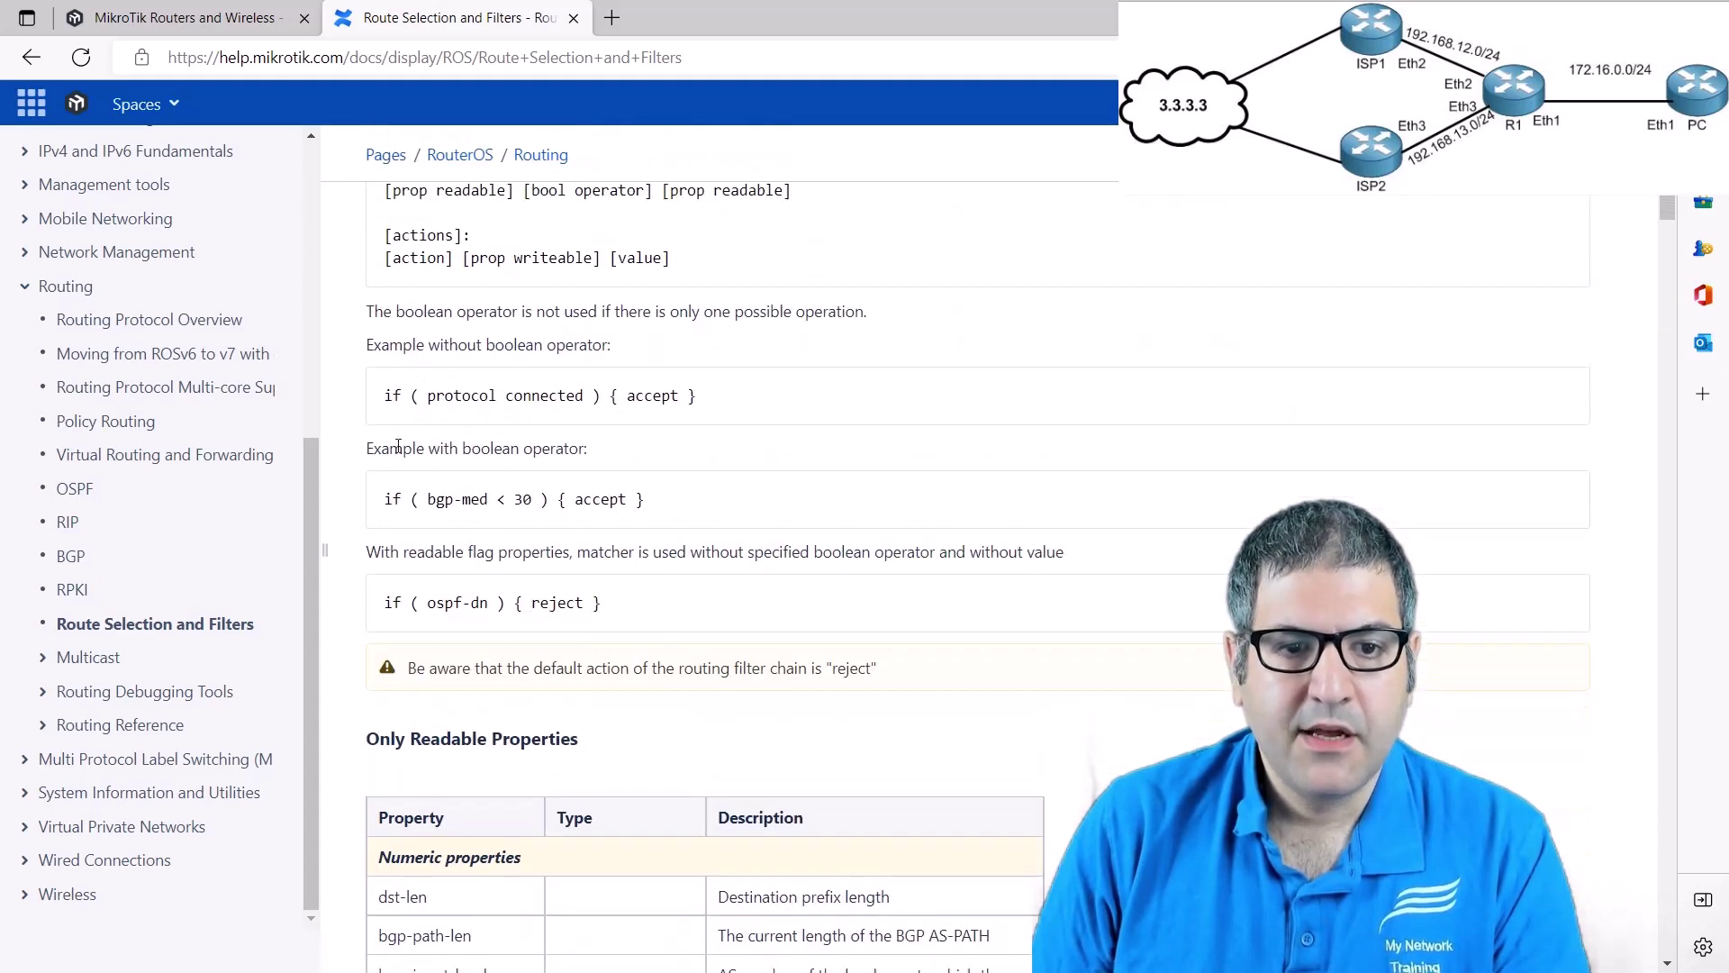
drag(387, 407, 708, 394)
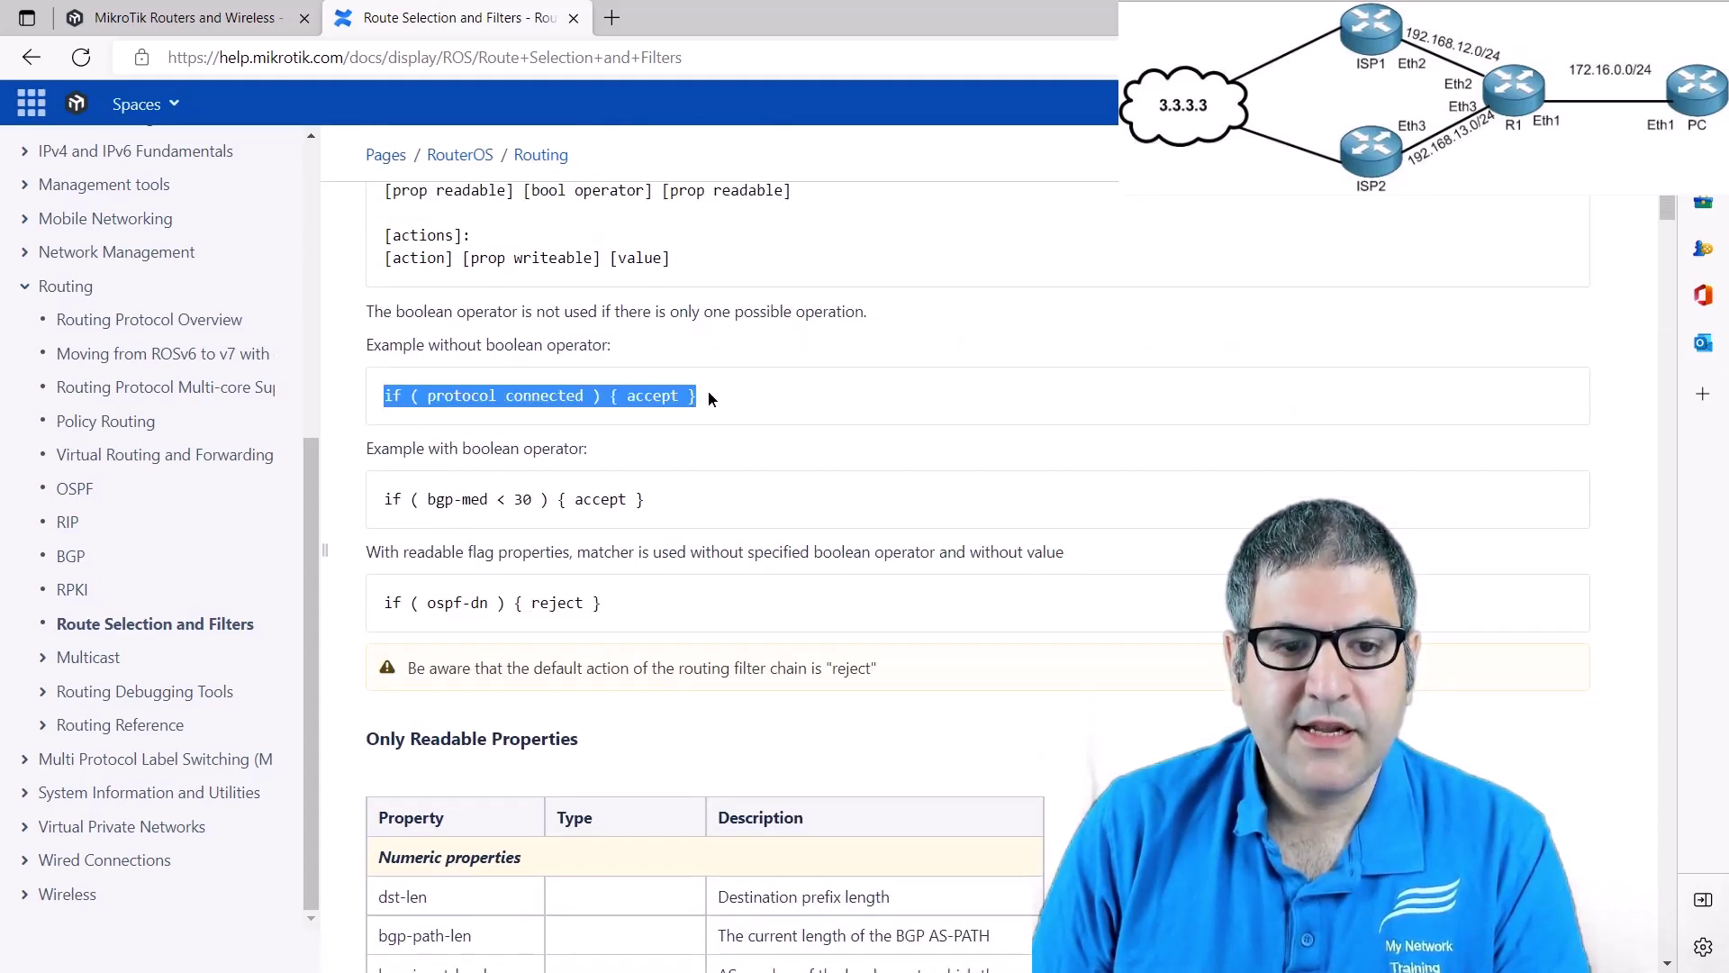
drag(427, 498, 711, 486)
drag(401, 603, 524, 603)
scroll(1229, 445, down, 4)
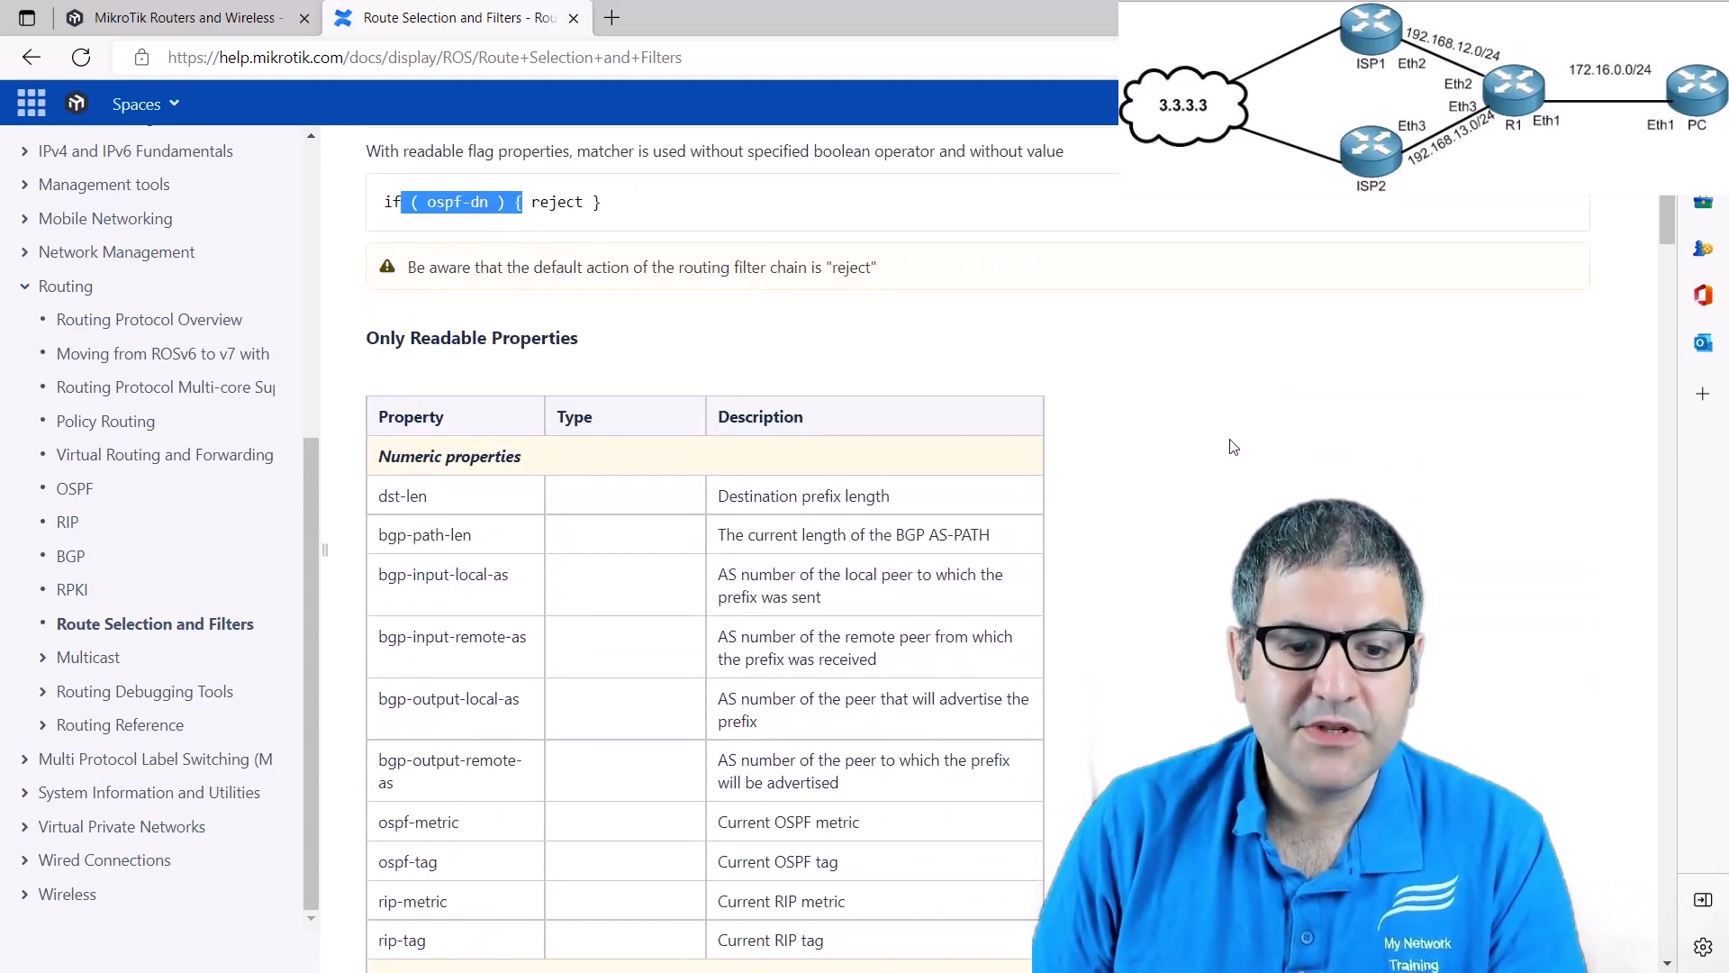
scroll(1234, 447, down, 10)
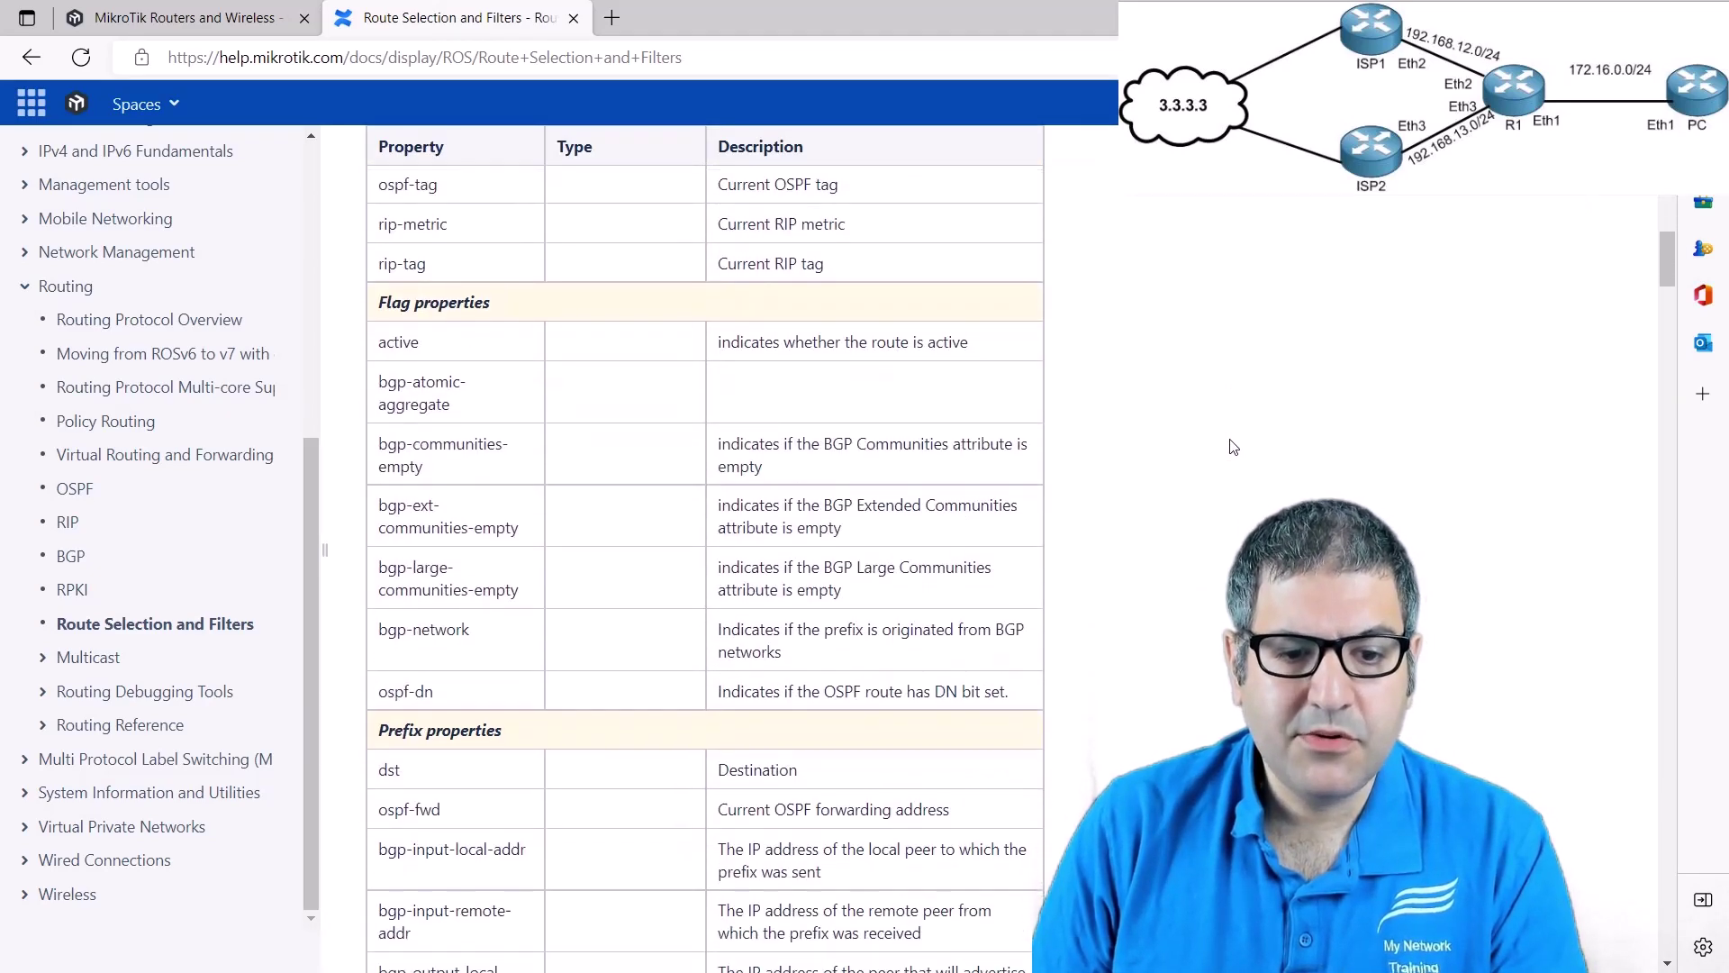
scroll(1232, 447, up, 6)
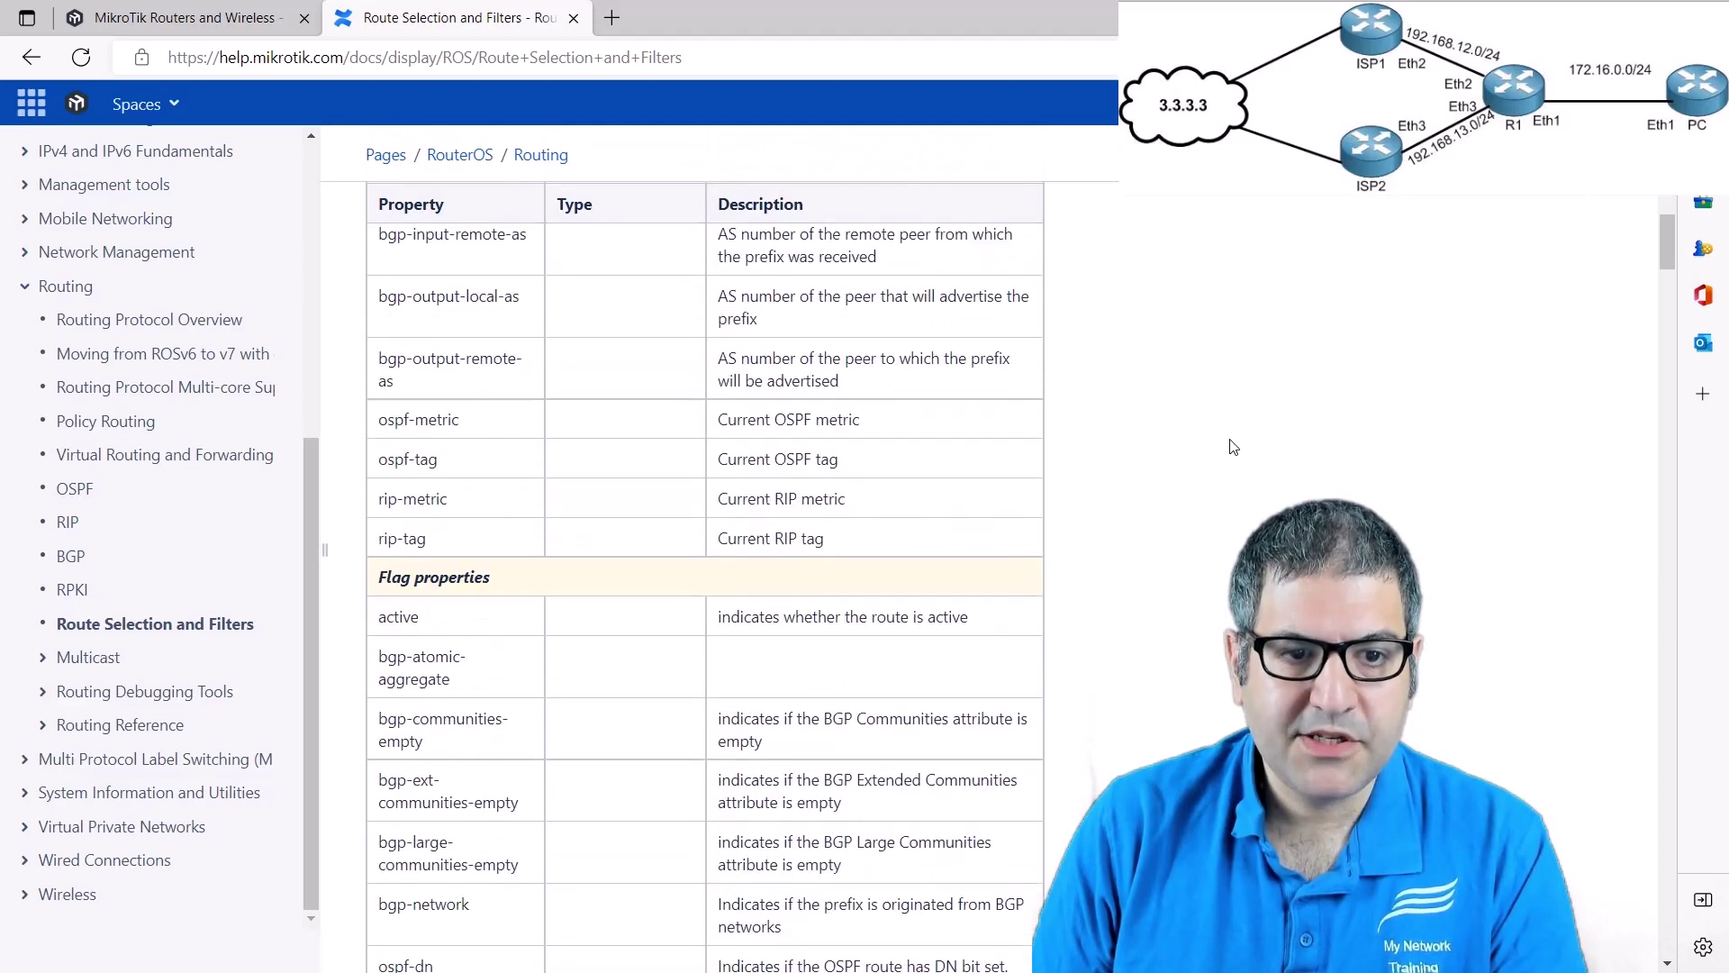
scroll(1220, 447, down, 4)
scroll(1220, 447, down, 13)
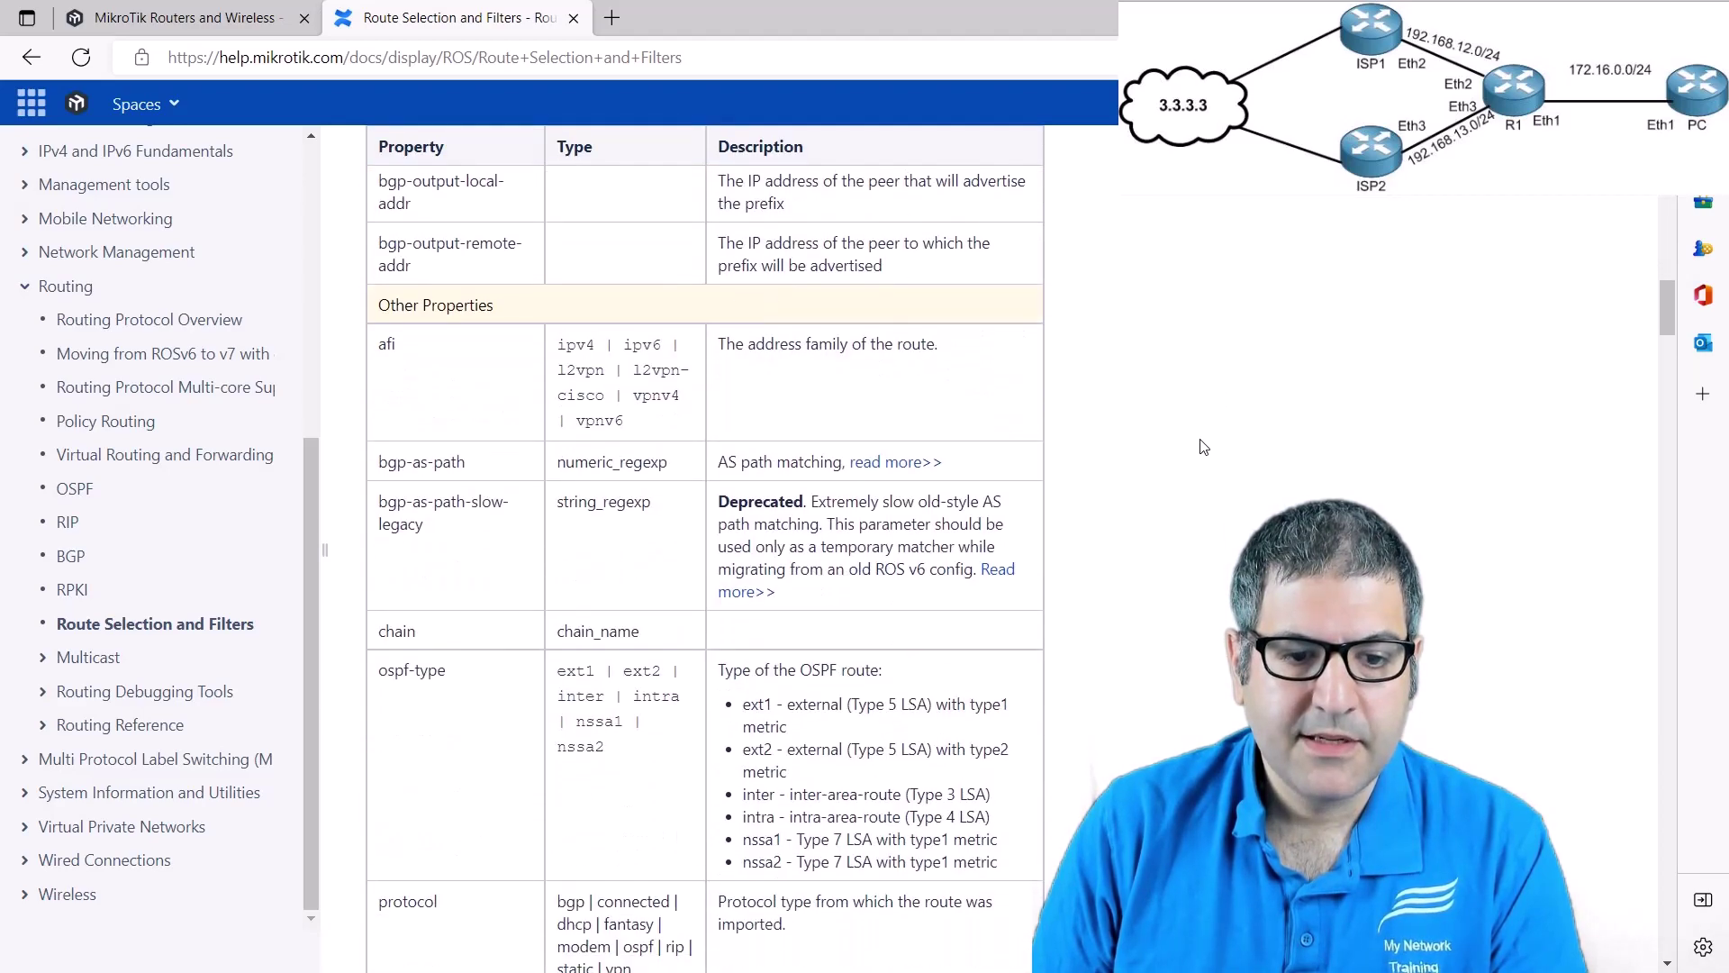
scroll(1204, 447, down, 7)
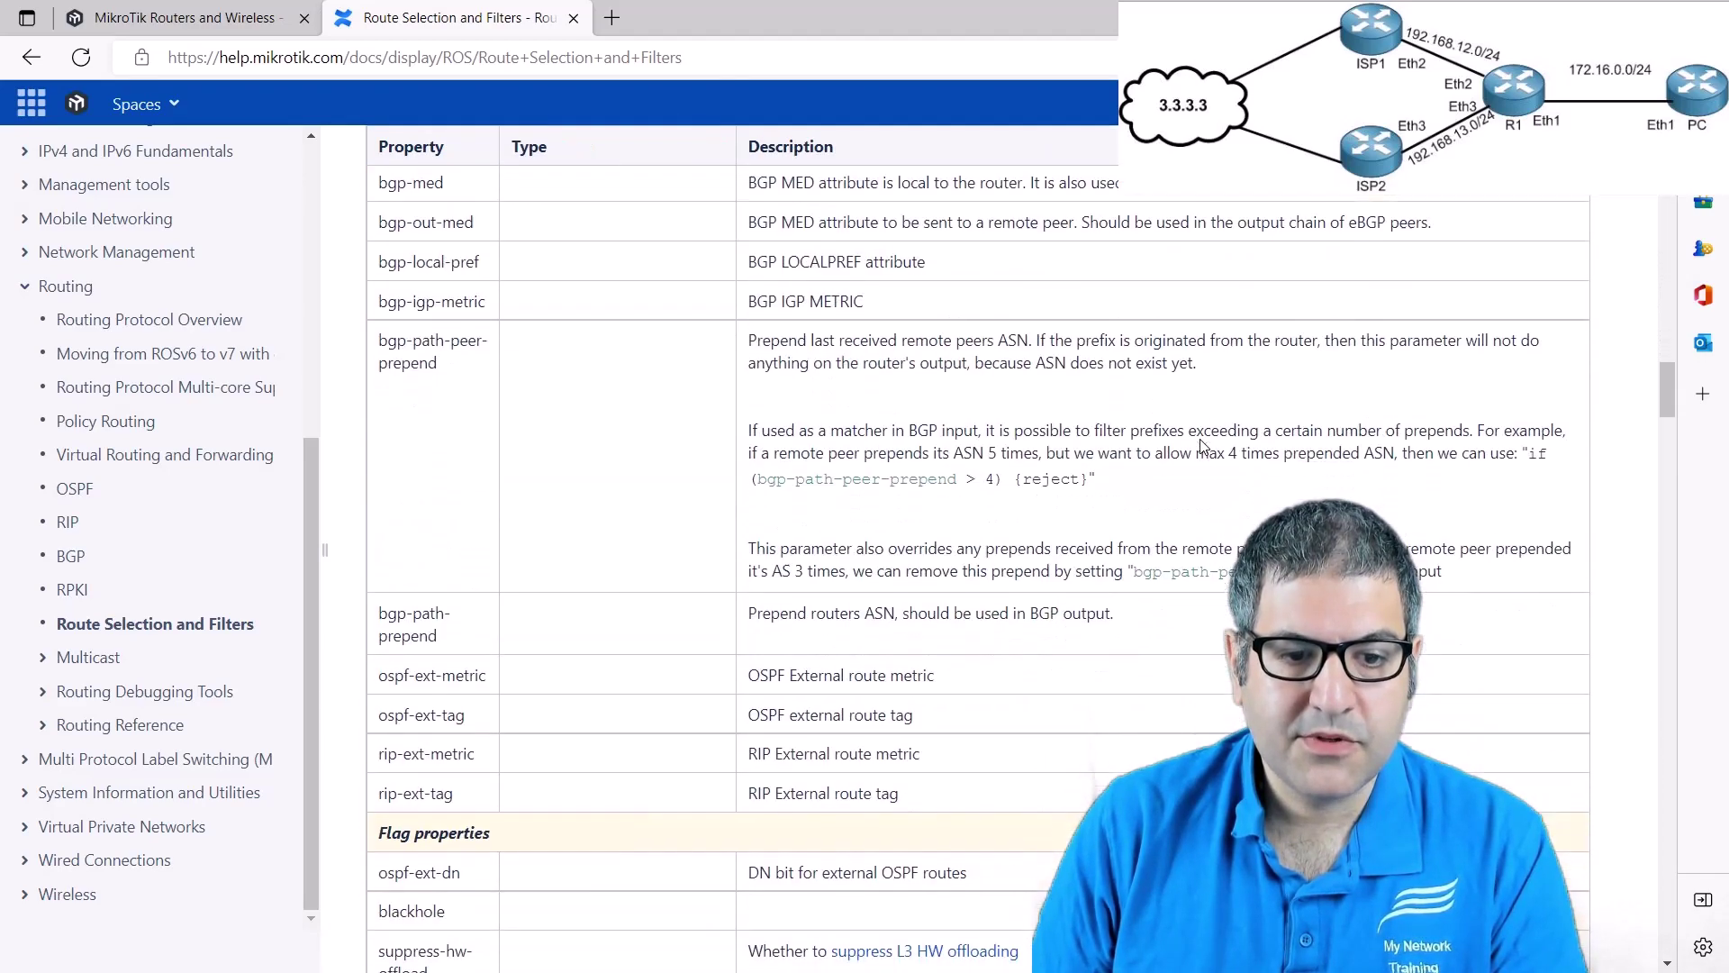
scroll(435, 390, up, 3)
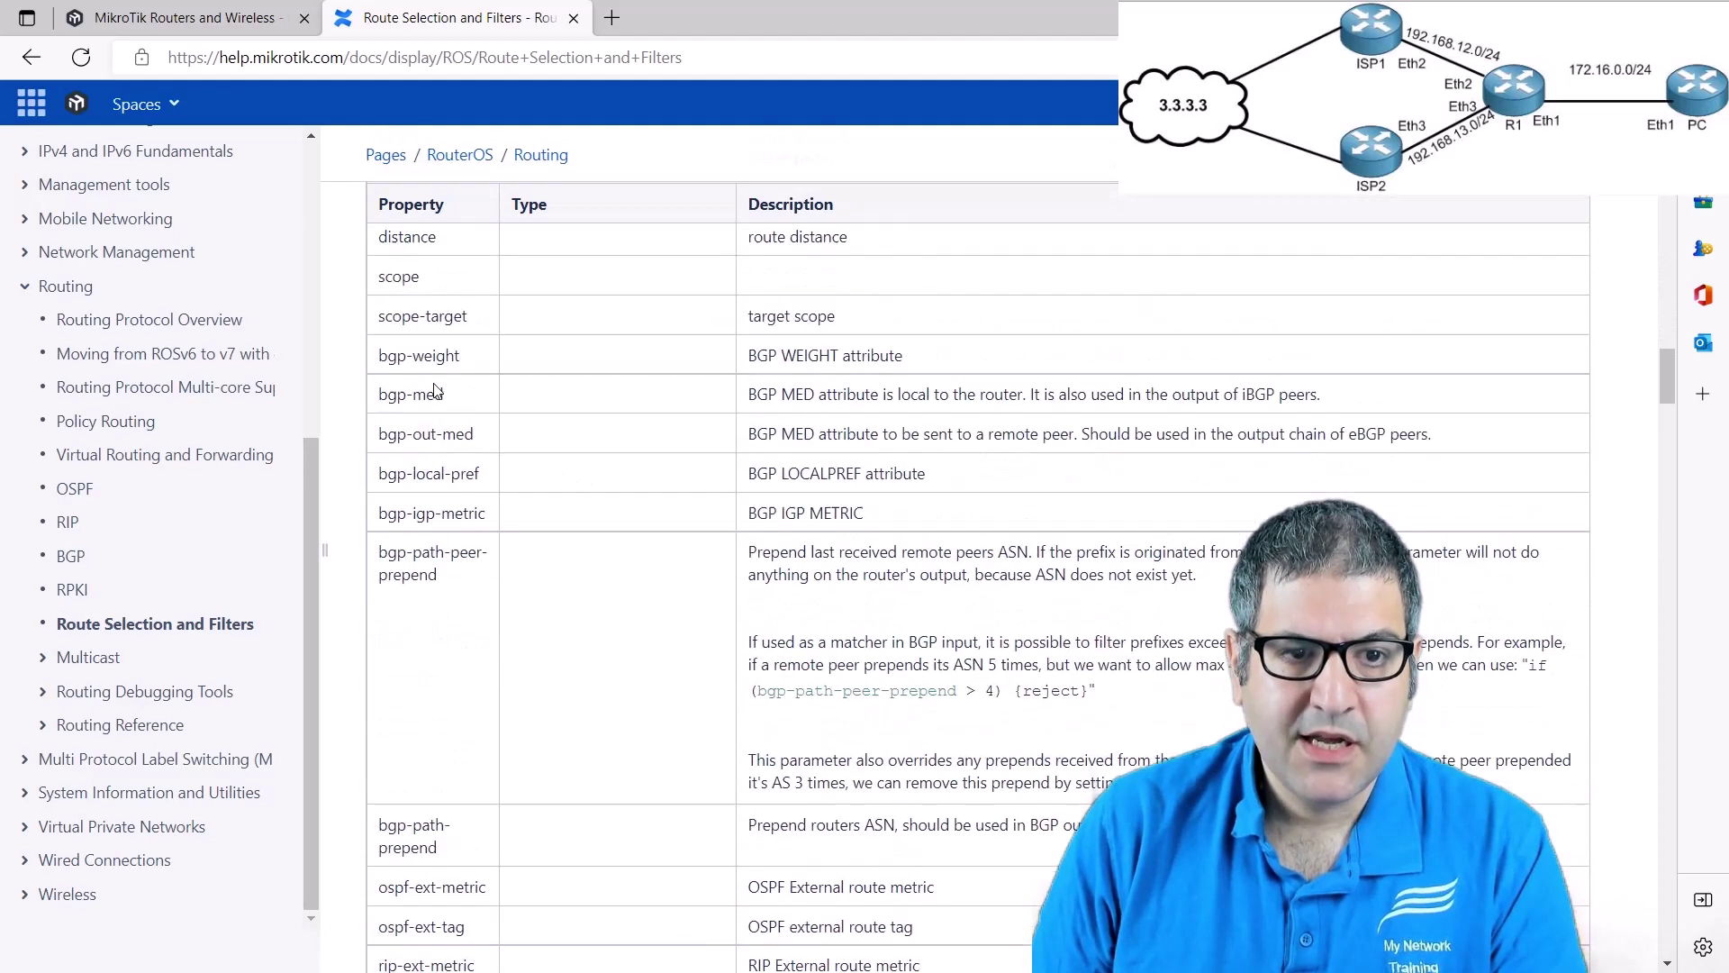
drag(391, 520, 456, 520)
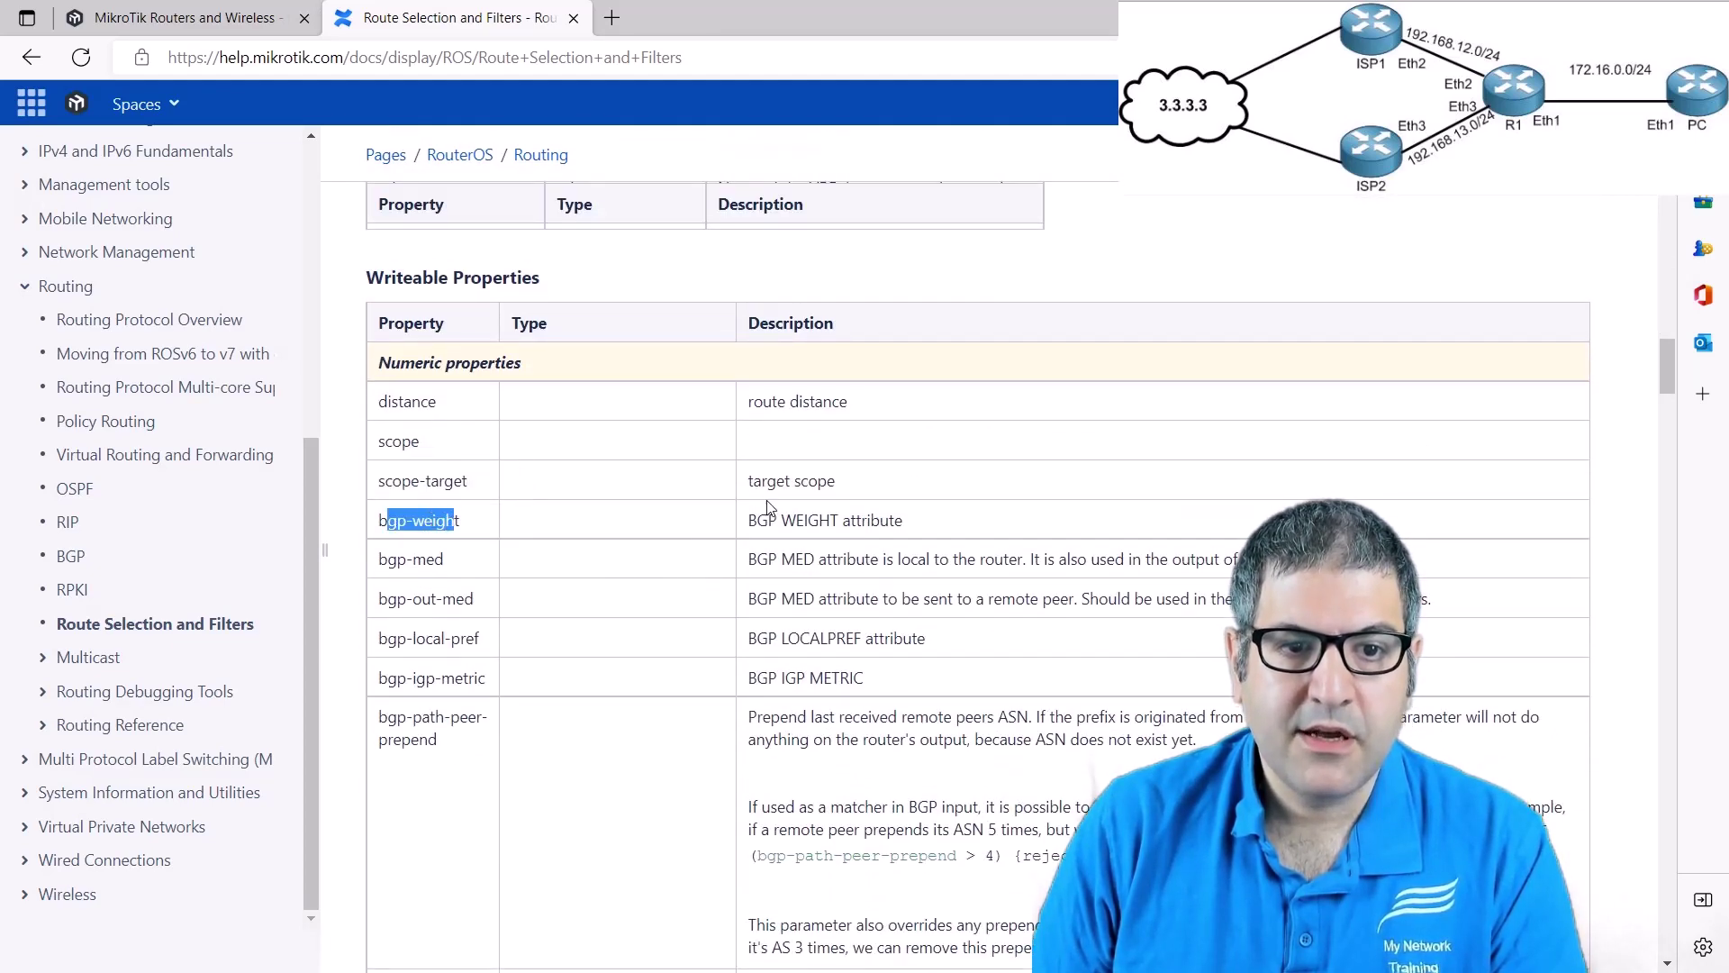
scroll(768, 509, down, 15)
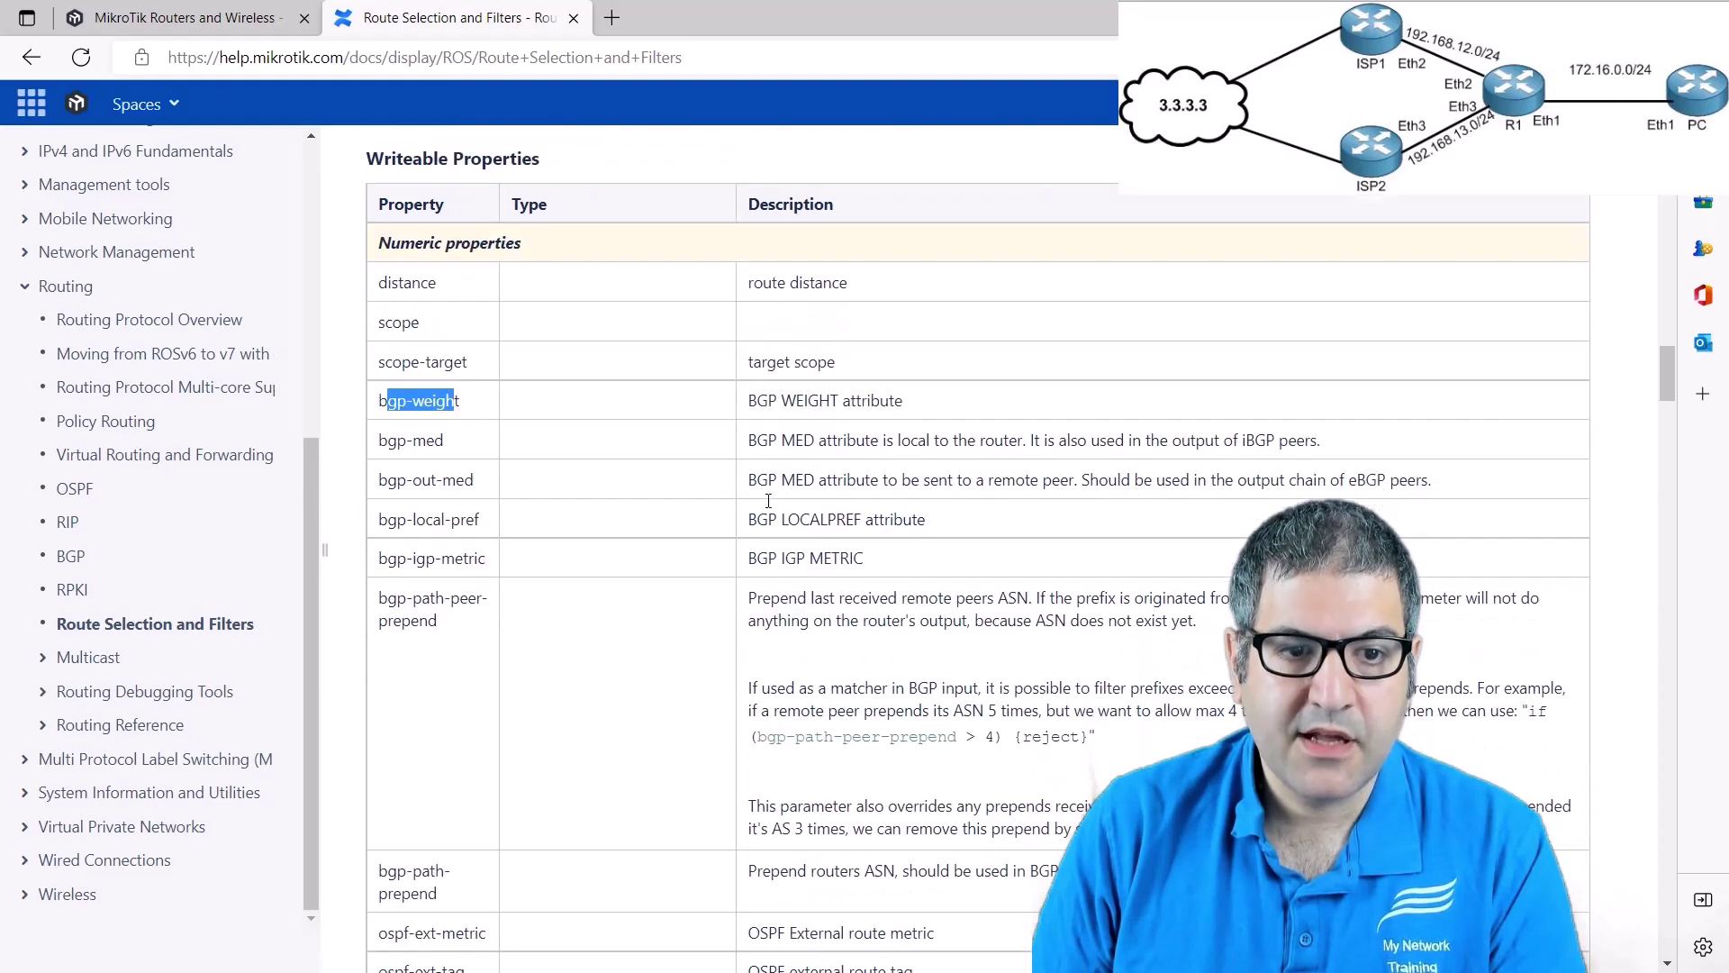
scroll(768, 508, up, 15)
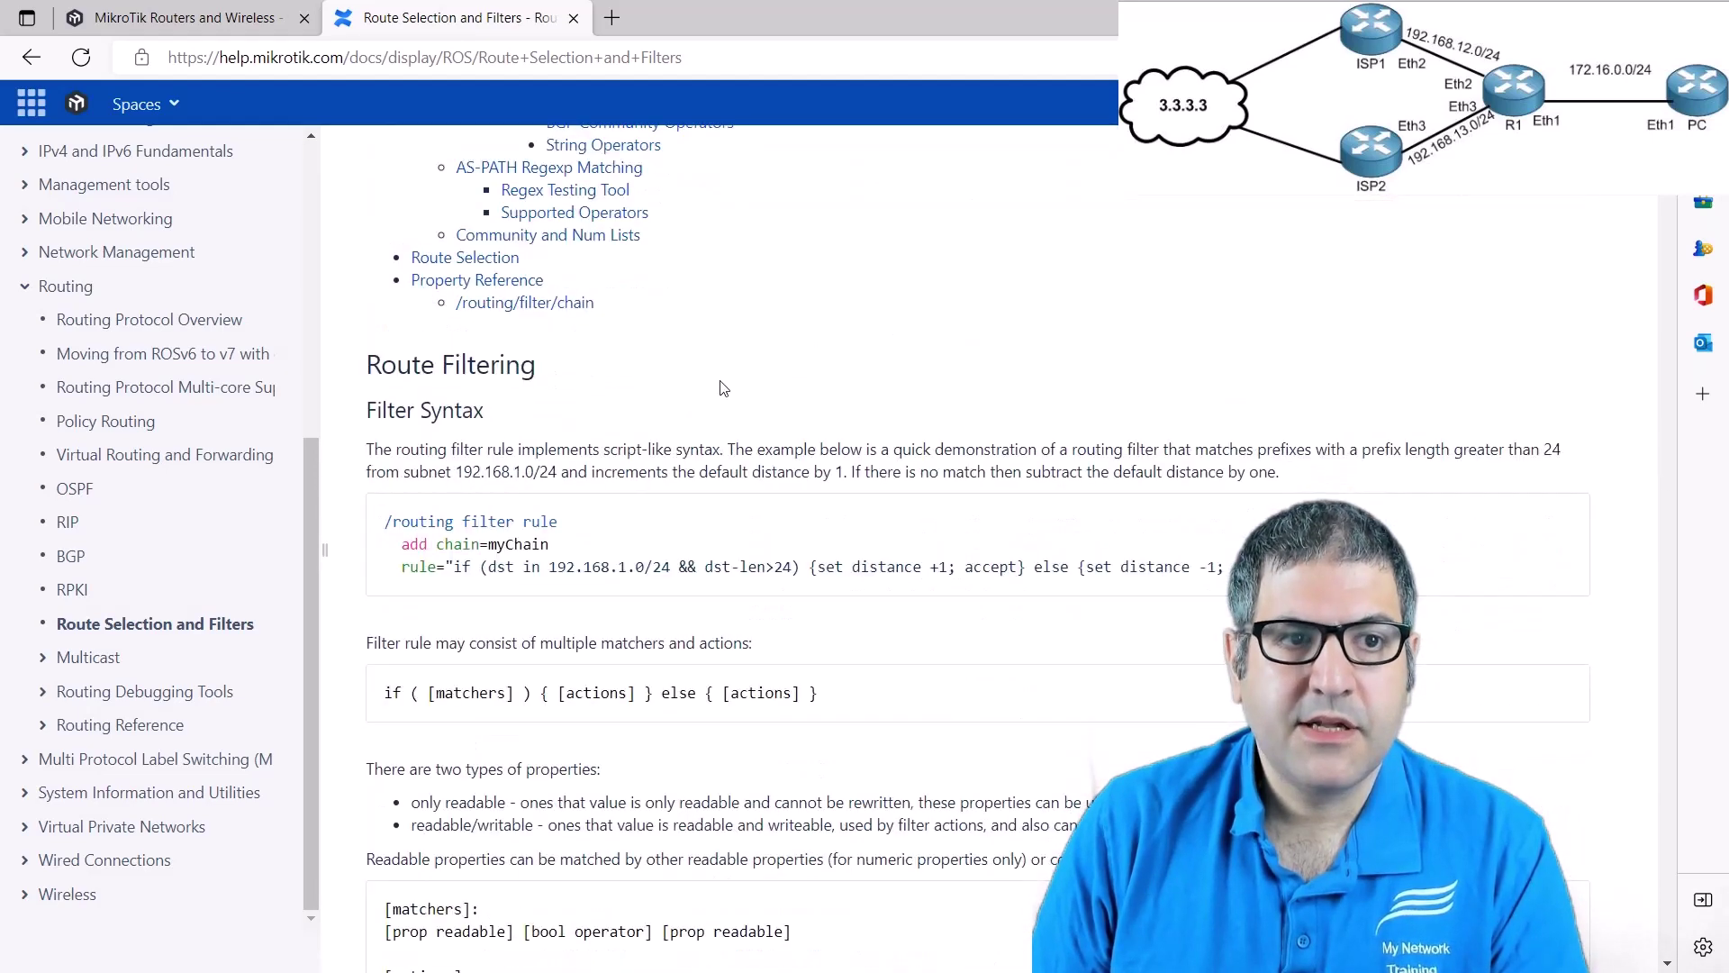
key(alt+Tab)
- Give the Weight chain rule body if(dst==3.3.3.0/24){set bgp-weight 10; accept} and save it
click(864, 501)
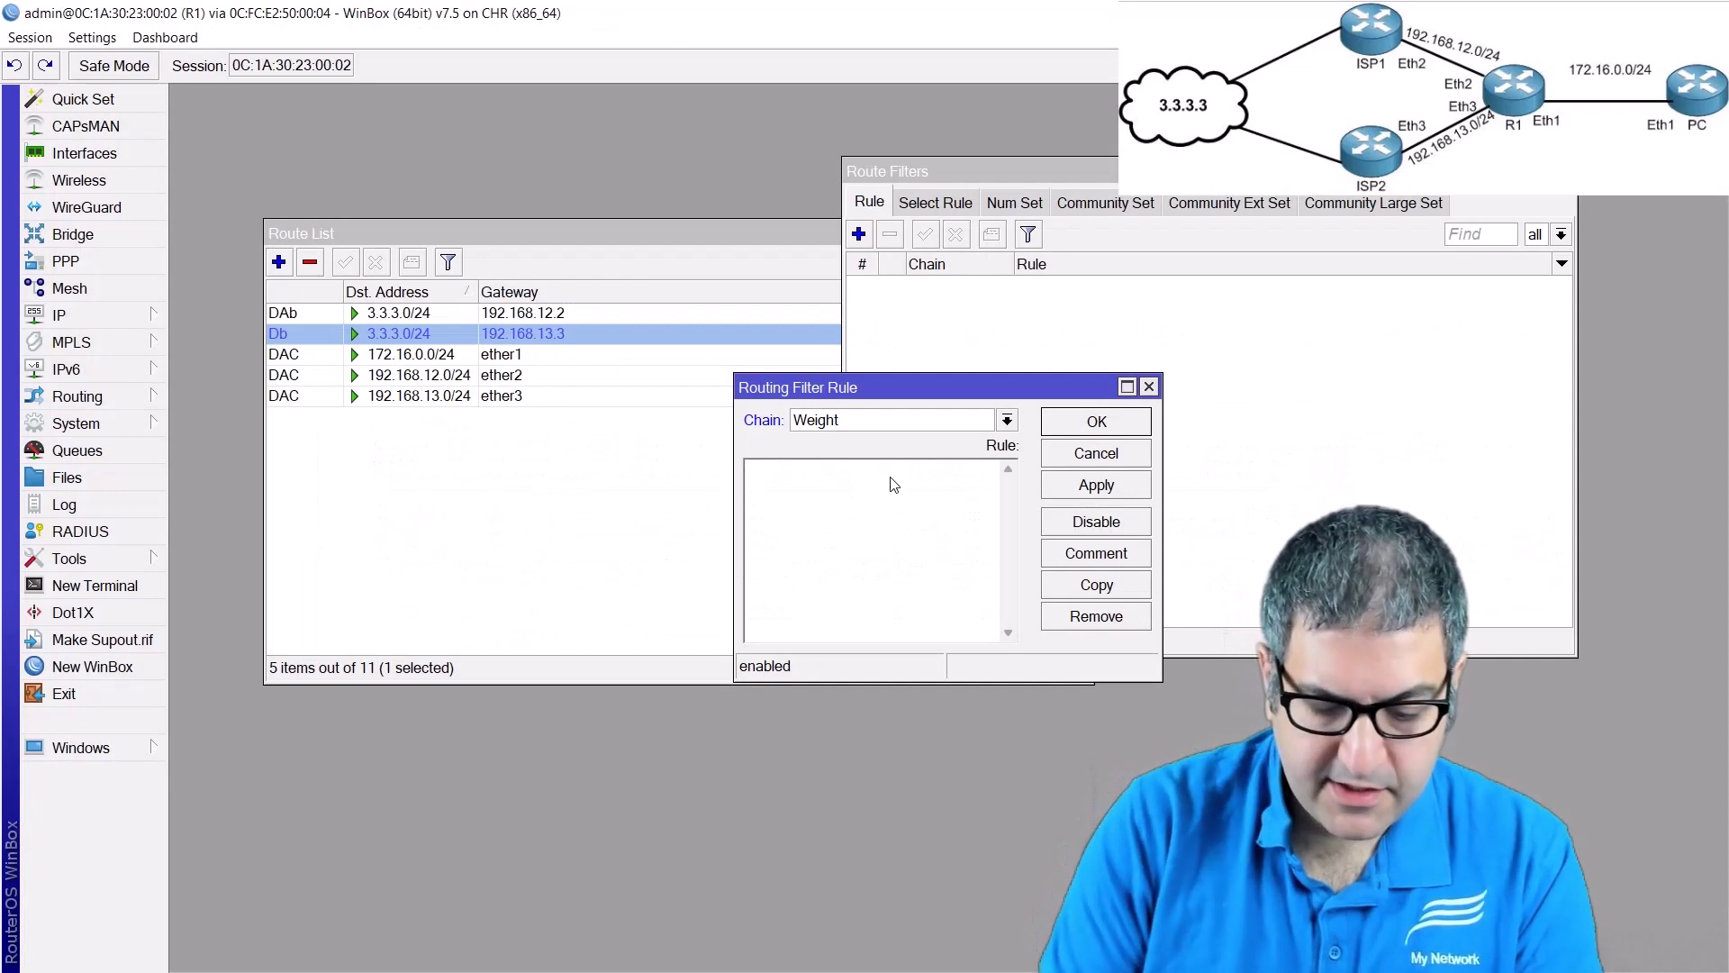
text(if)
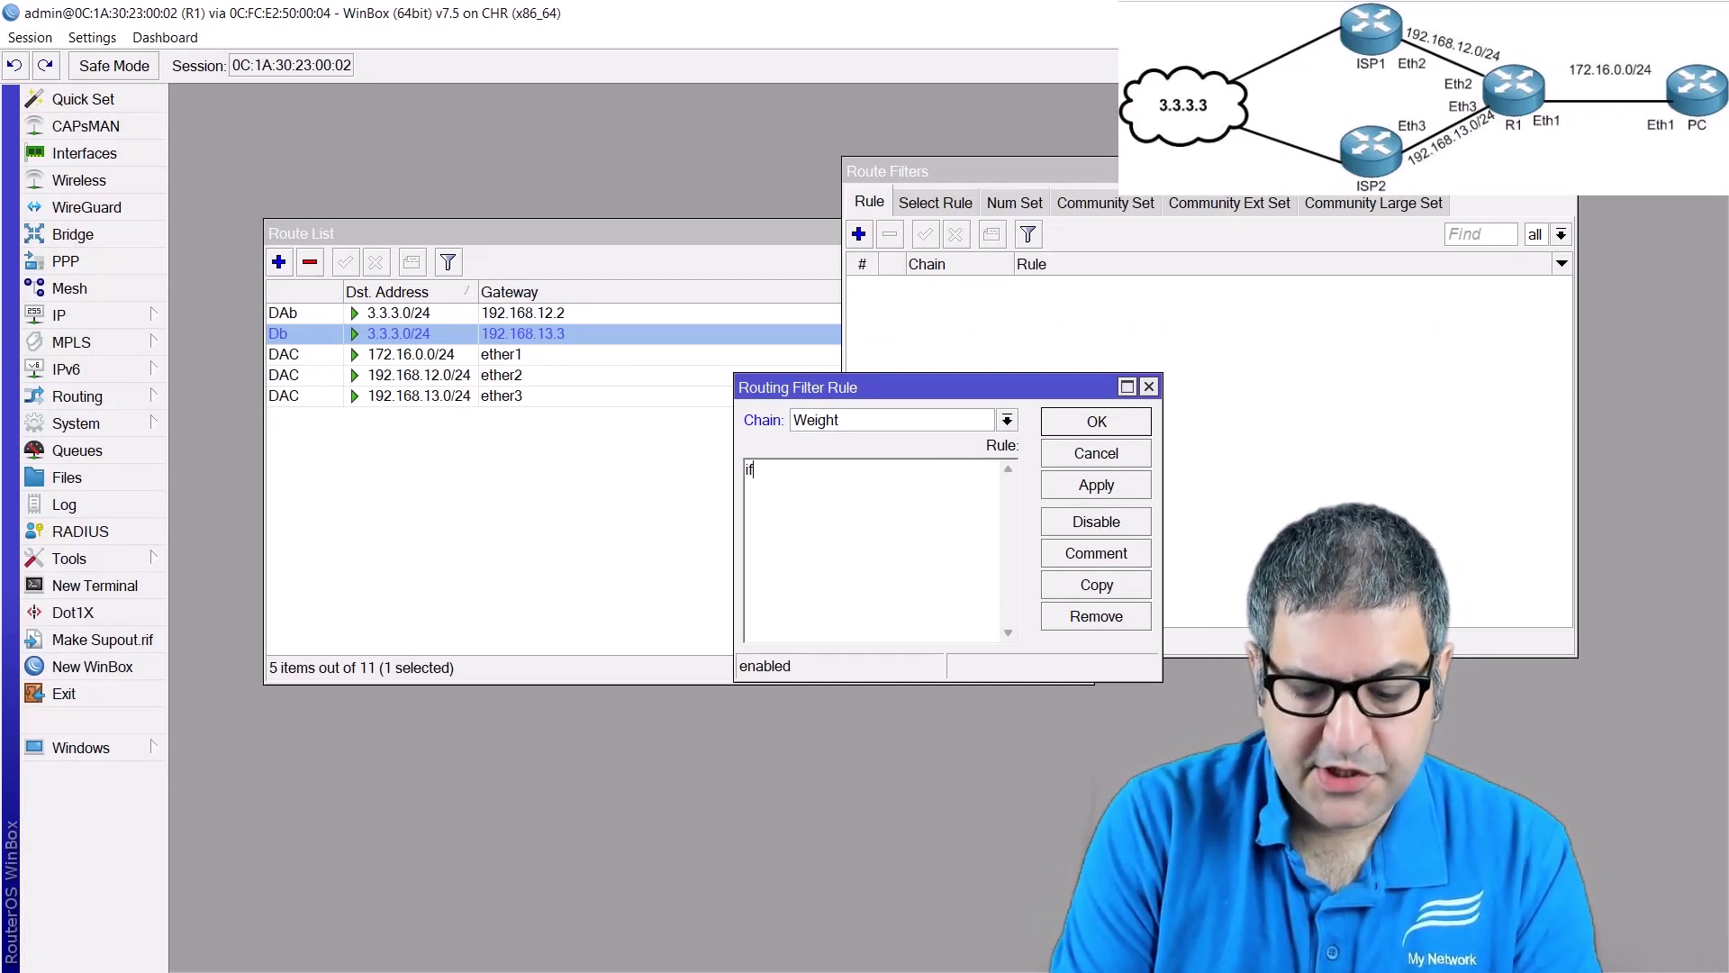
key(BackSpace)
key(BackSpace)
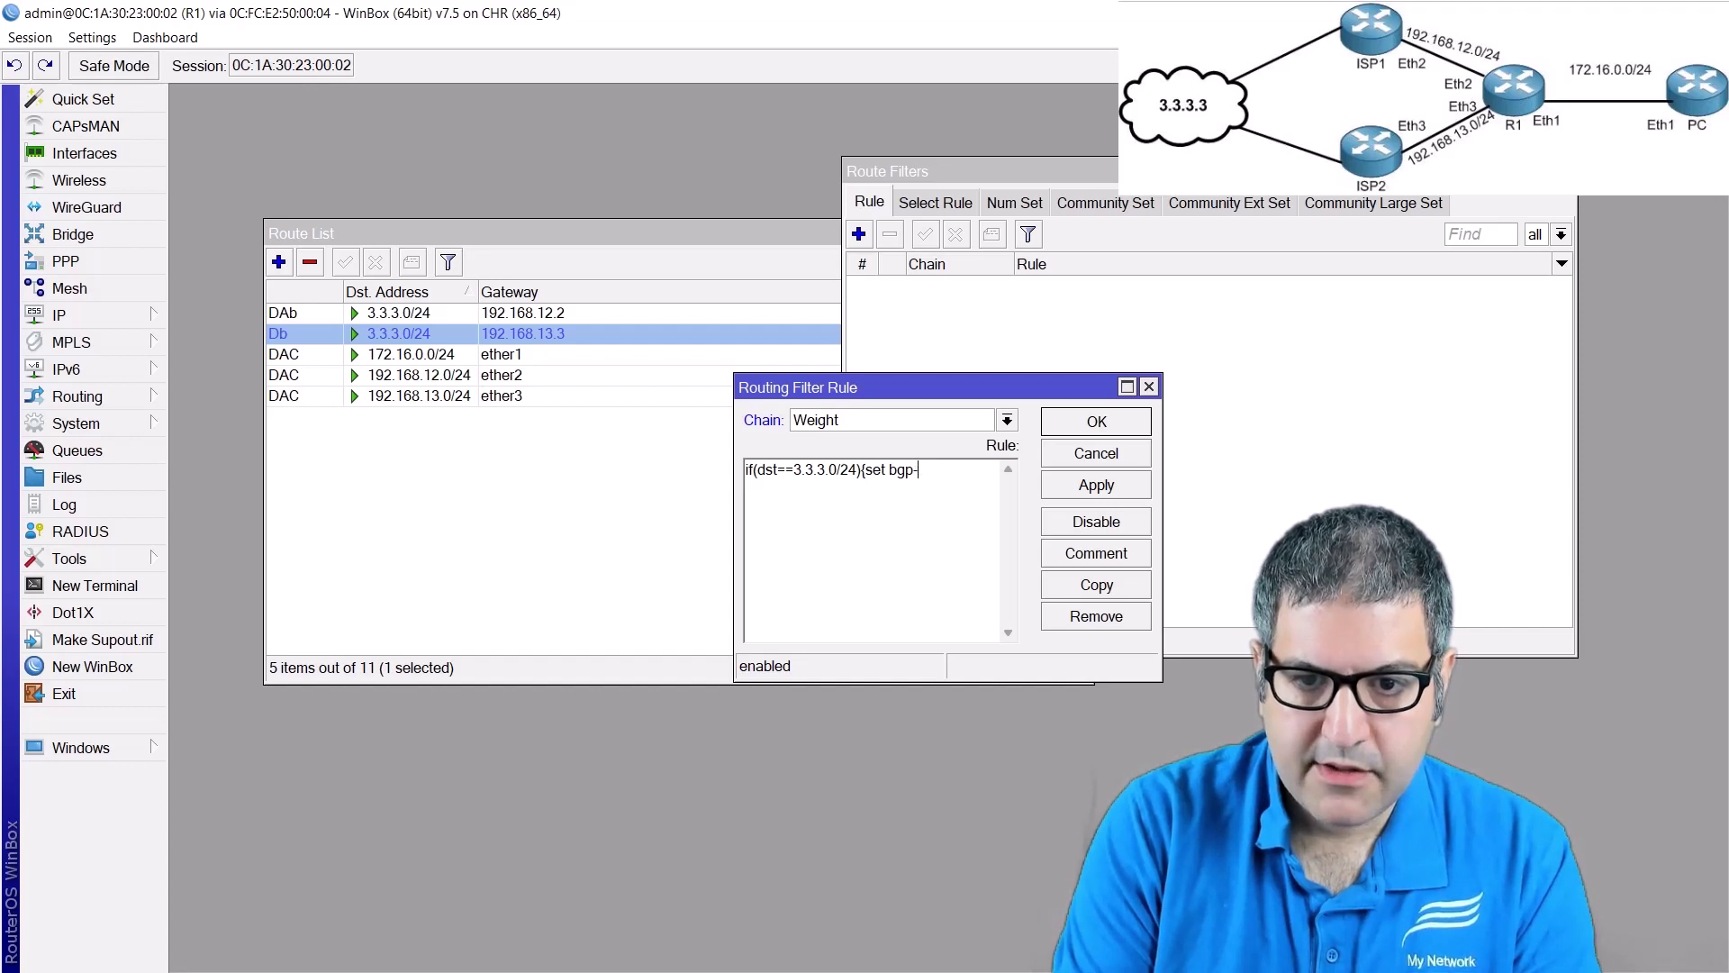
text(wee)
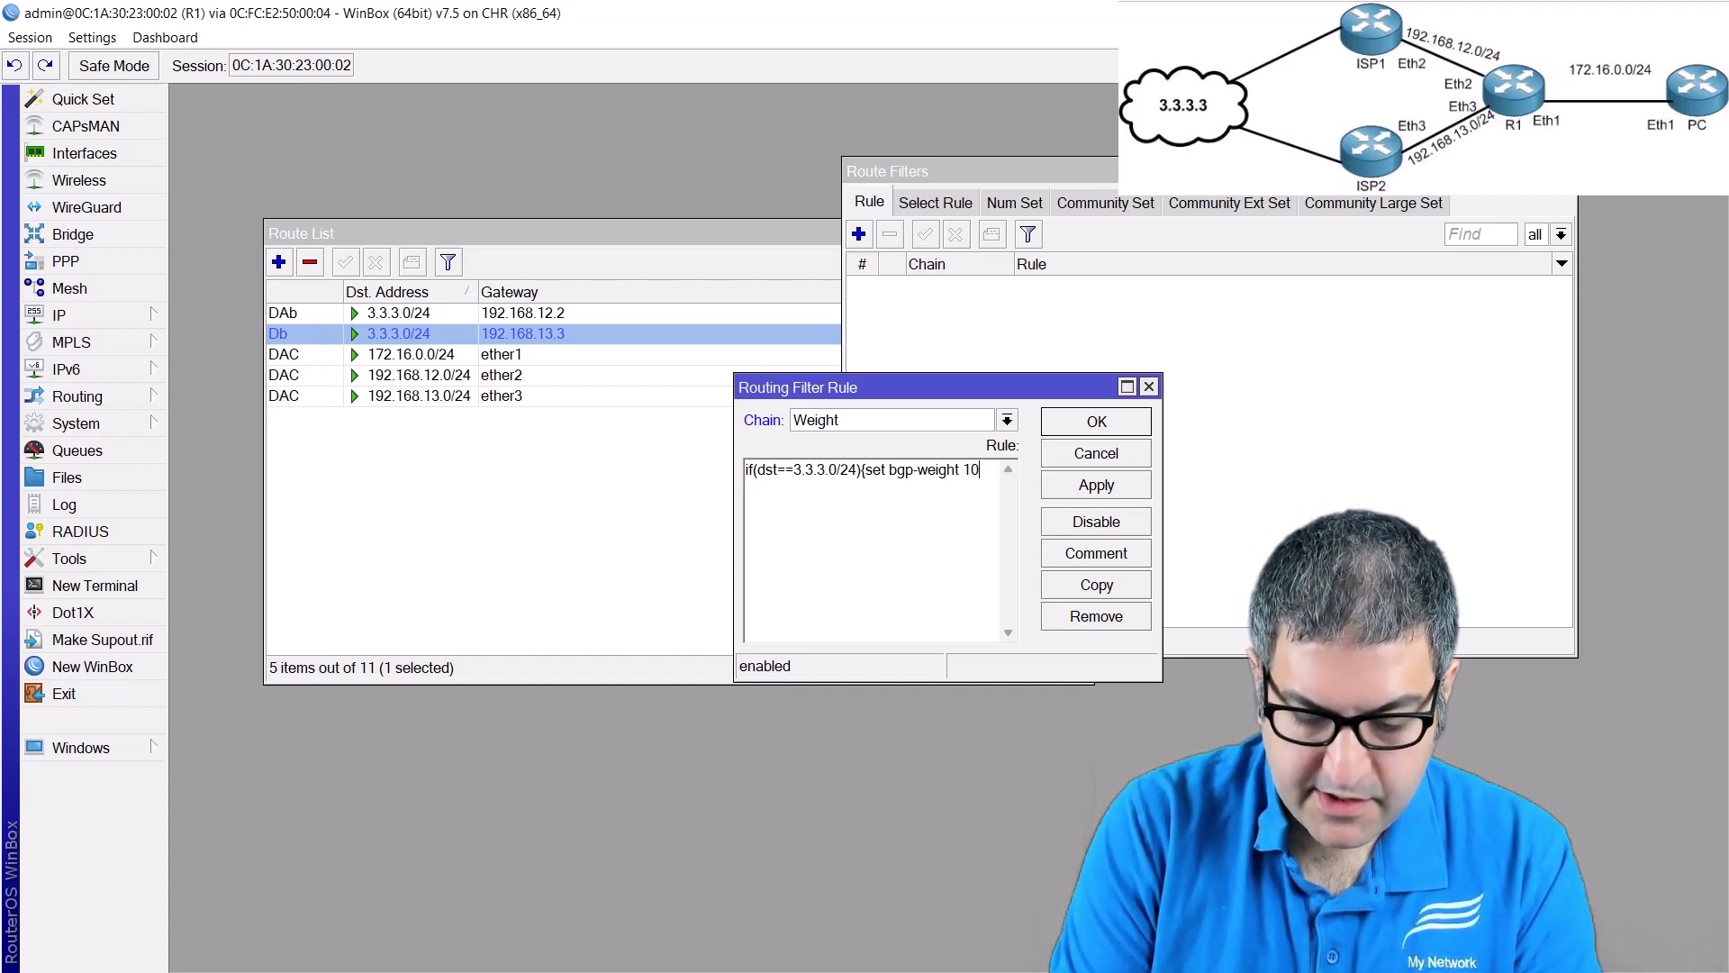
text(accept)
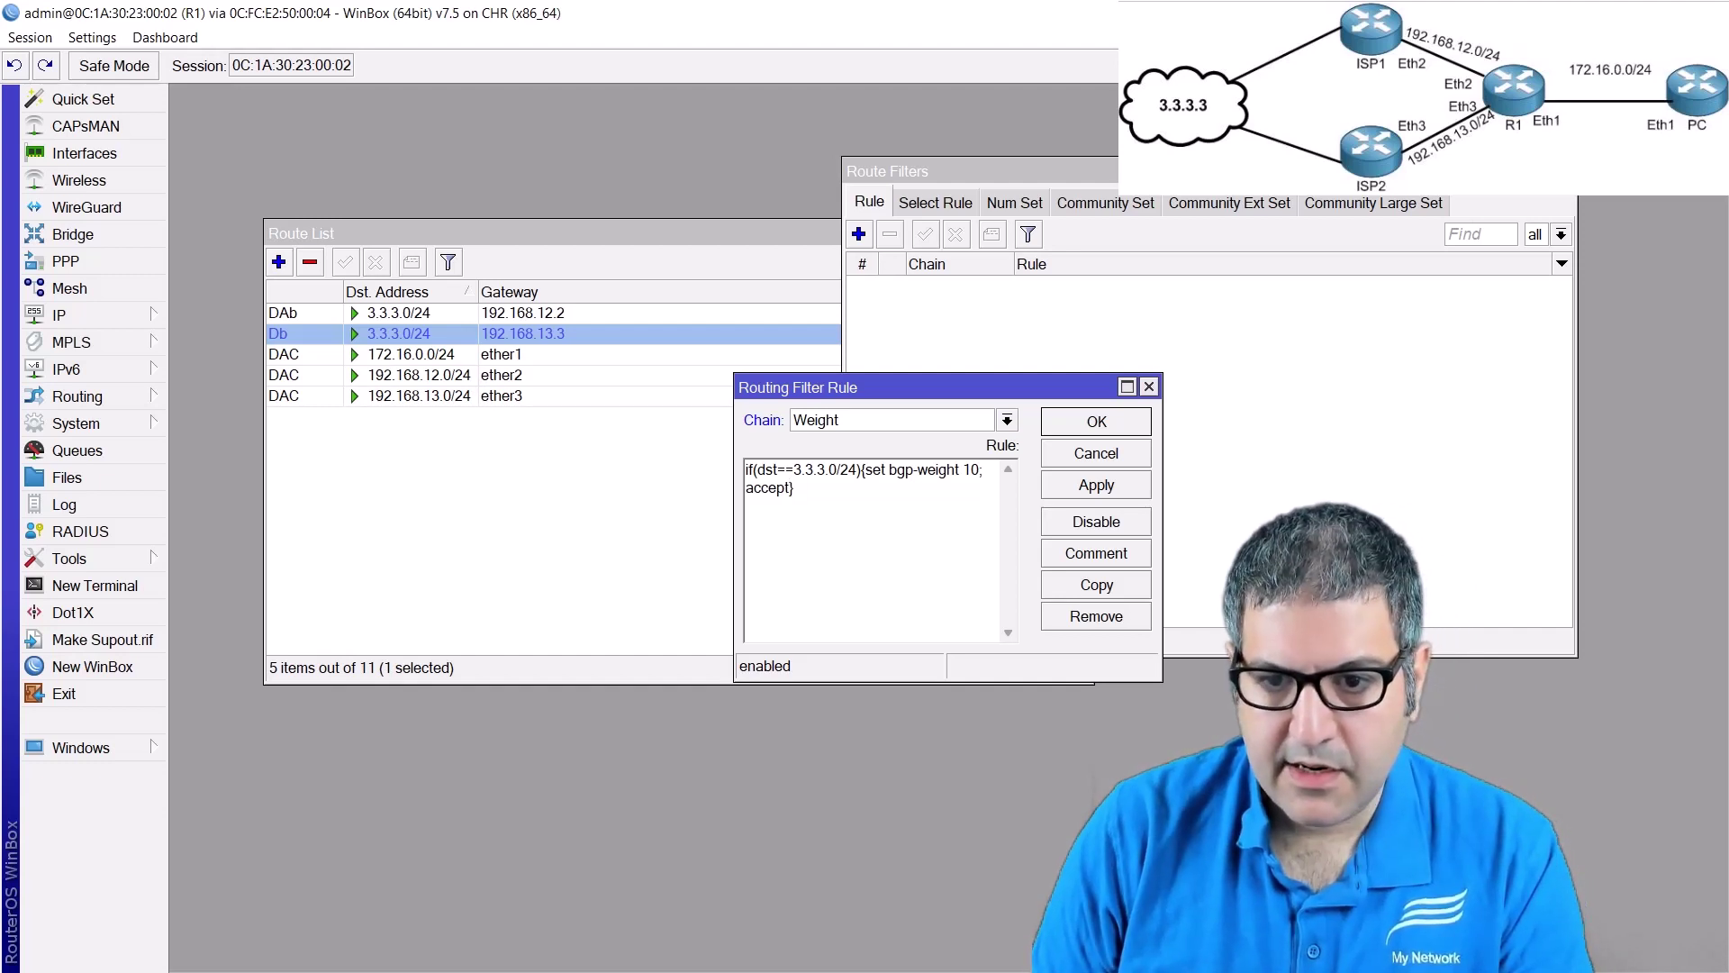
click(1084, 490)
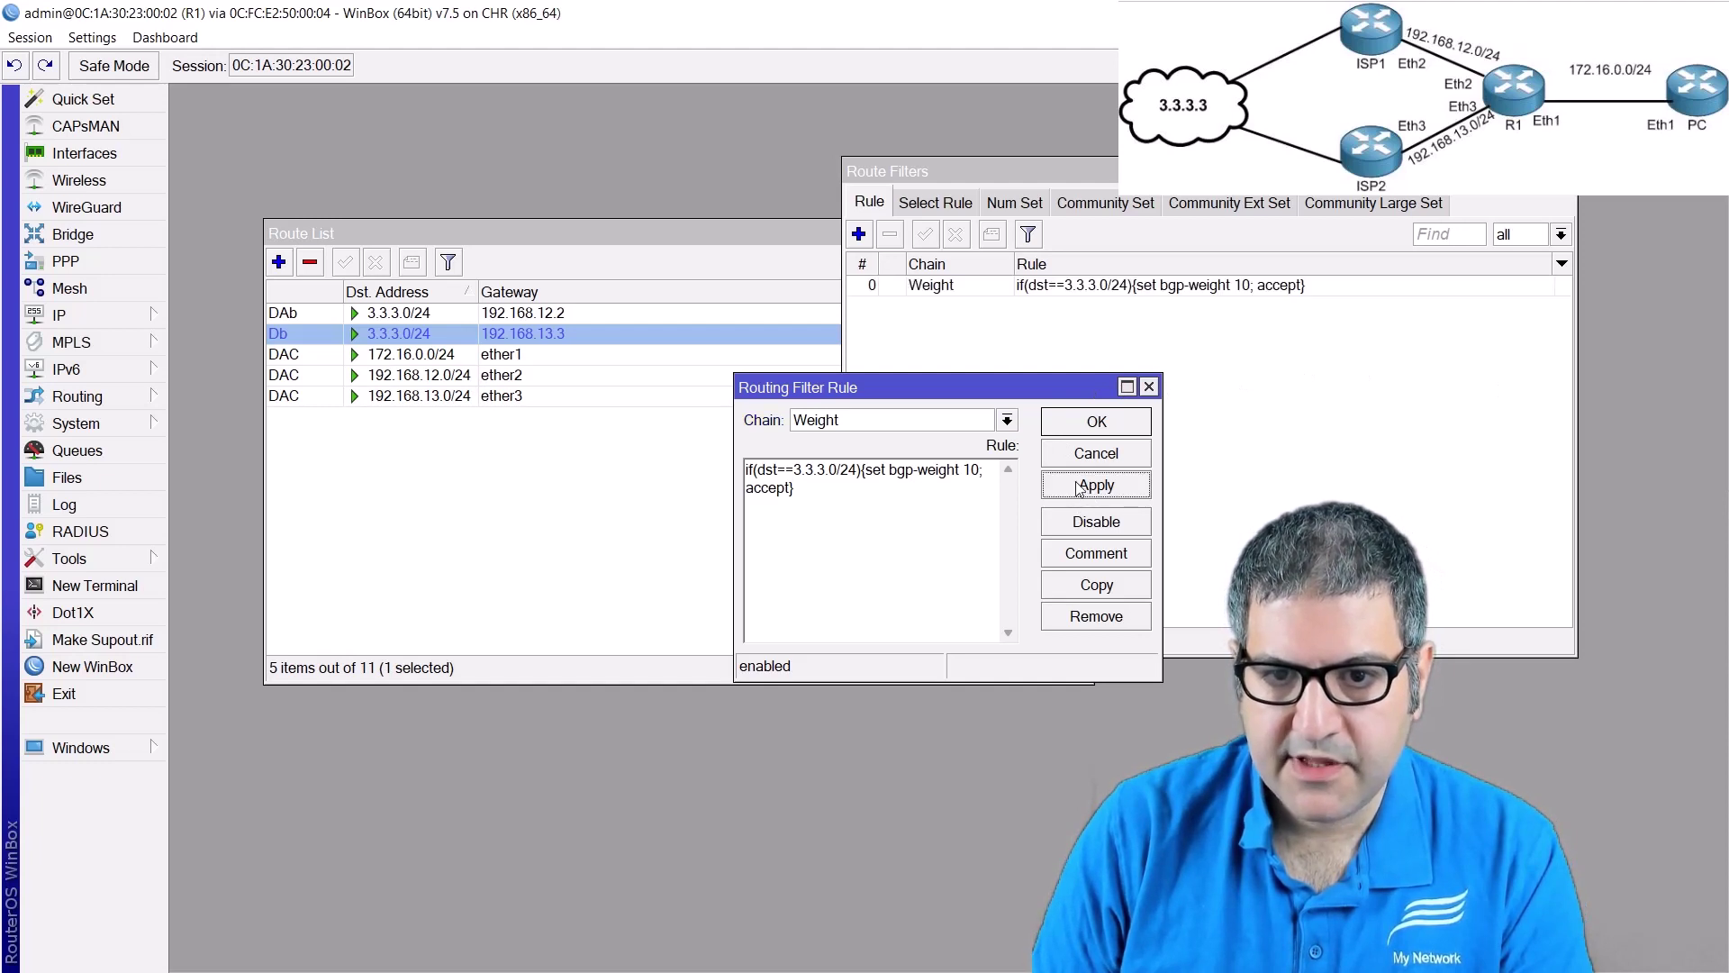
click(1116, 427)
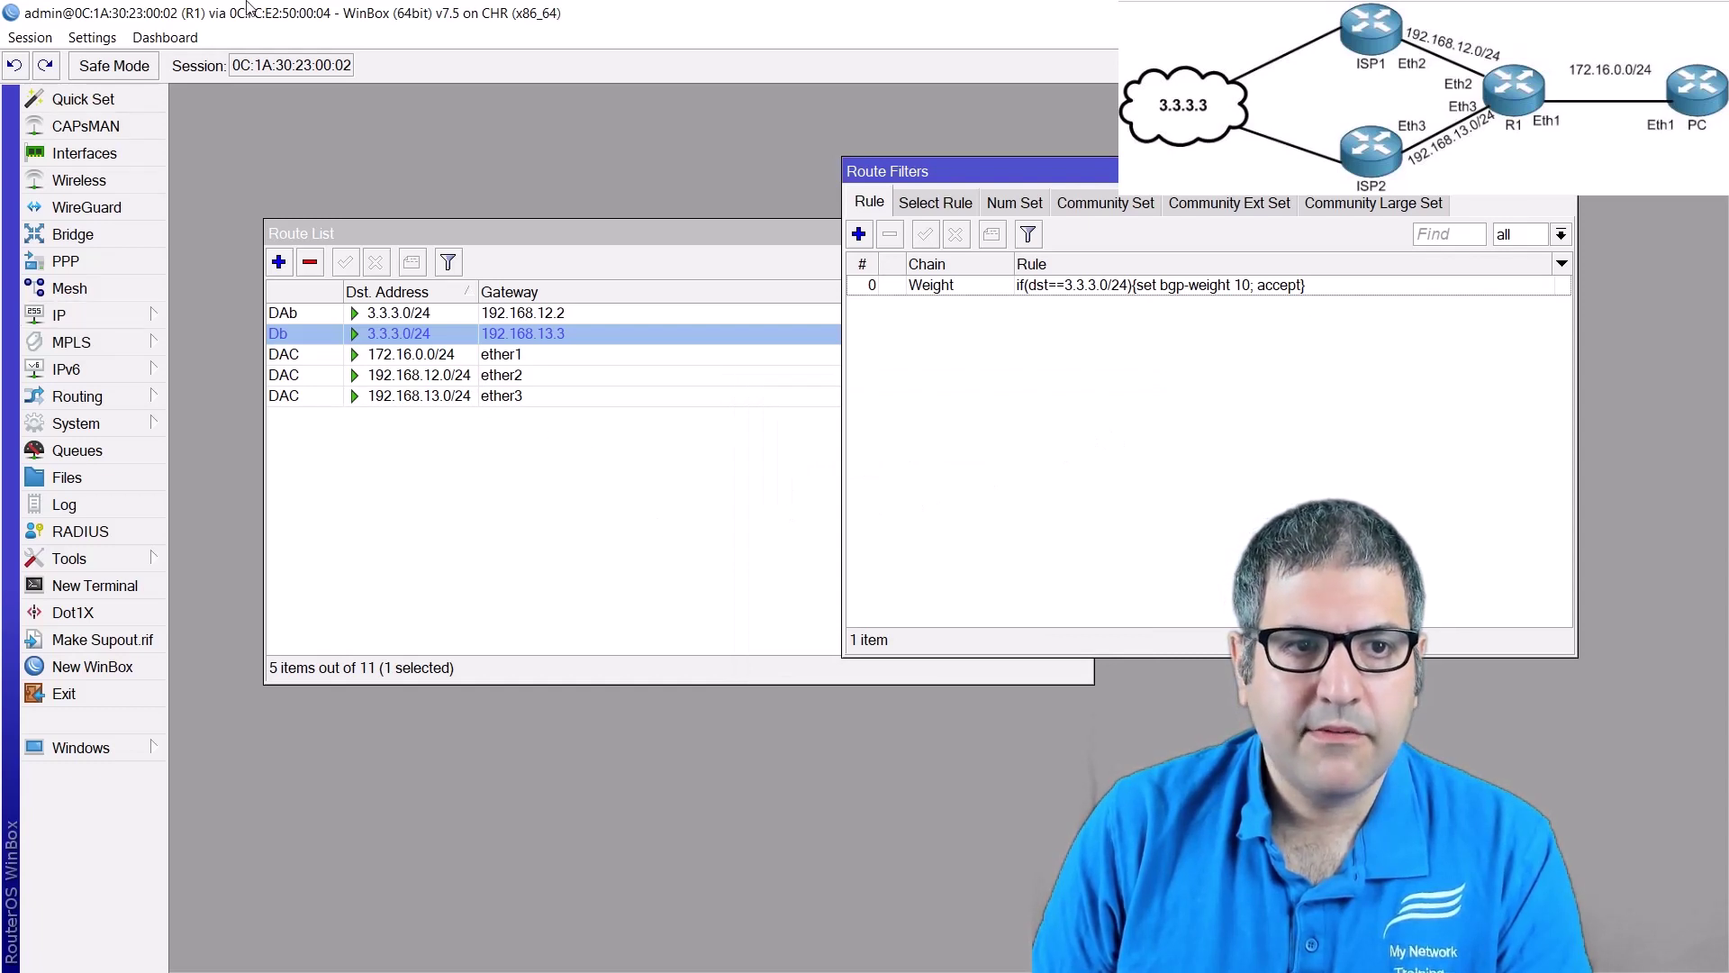
- Show R1's BGP connections and check both 3.3.3.0/24 routes have an empty Weight attribute
mouse_move(111, 398)
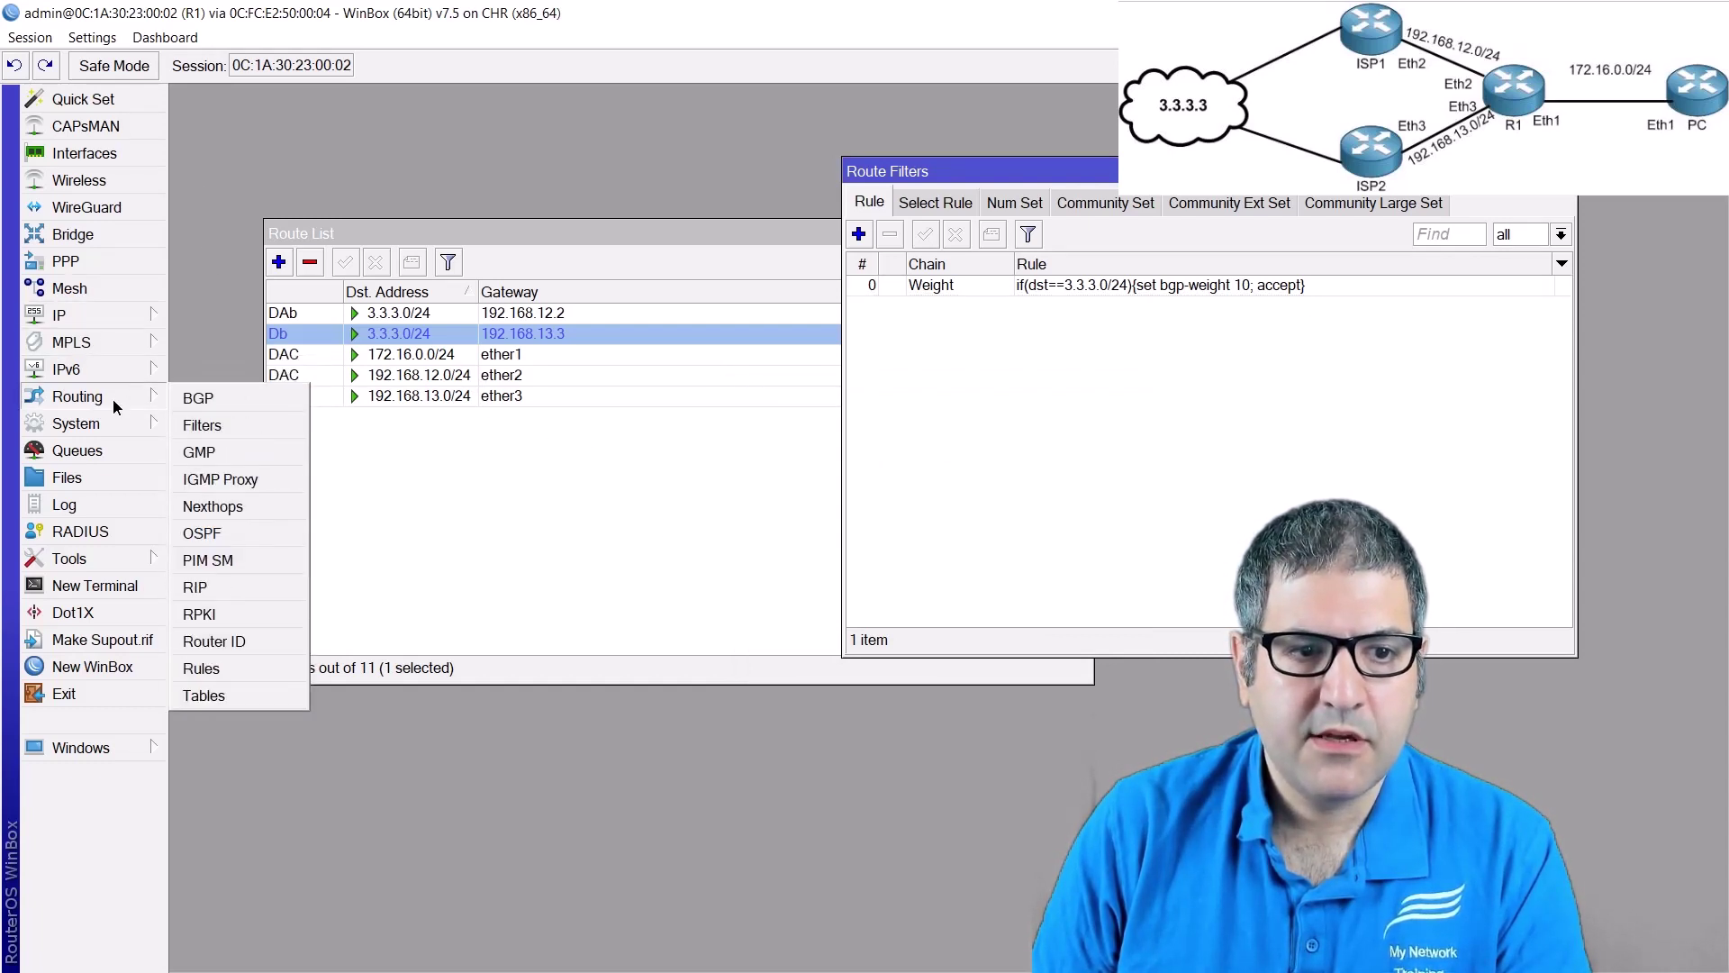
click(212, 397)
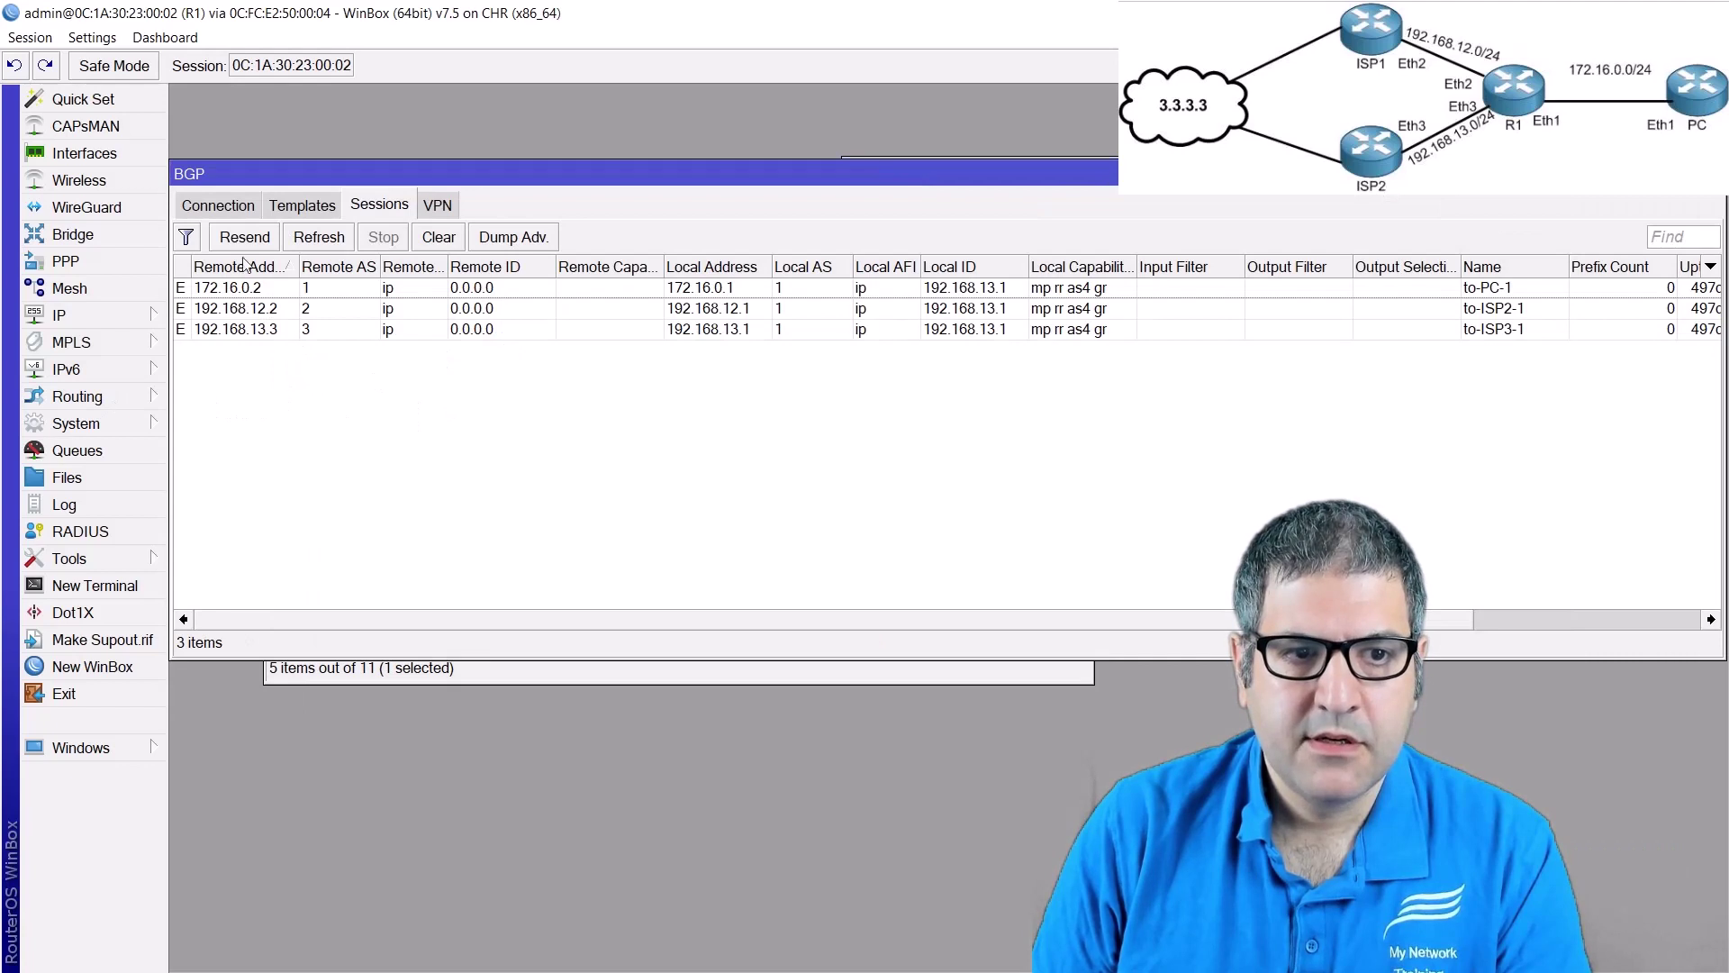
click(218, 207)
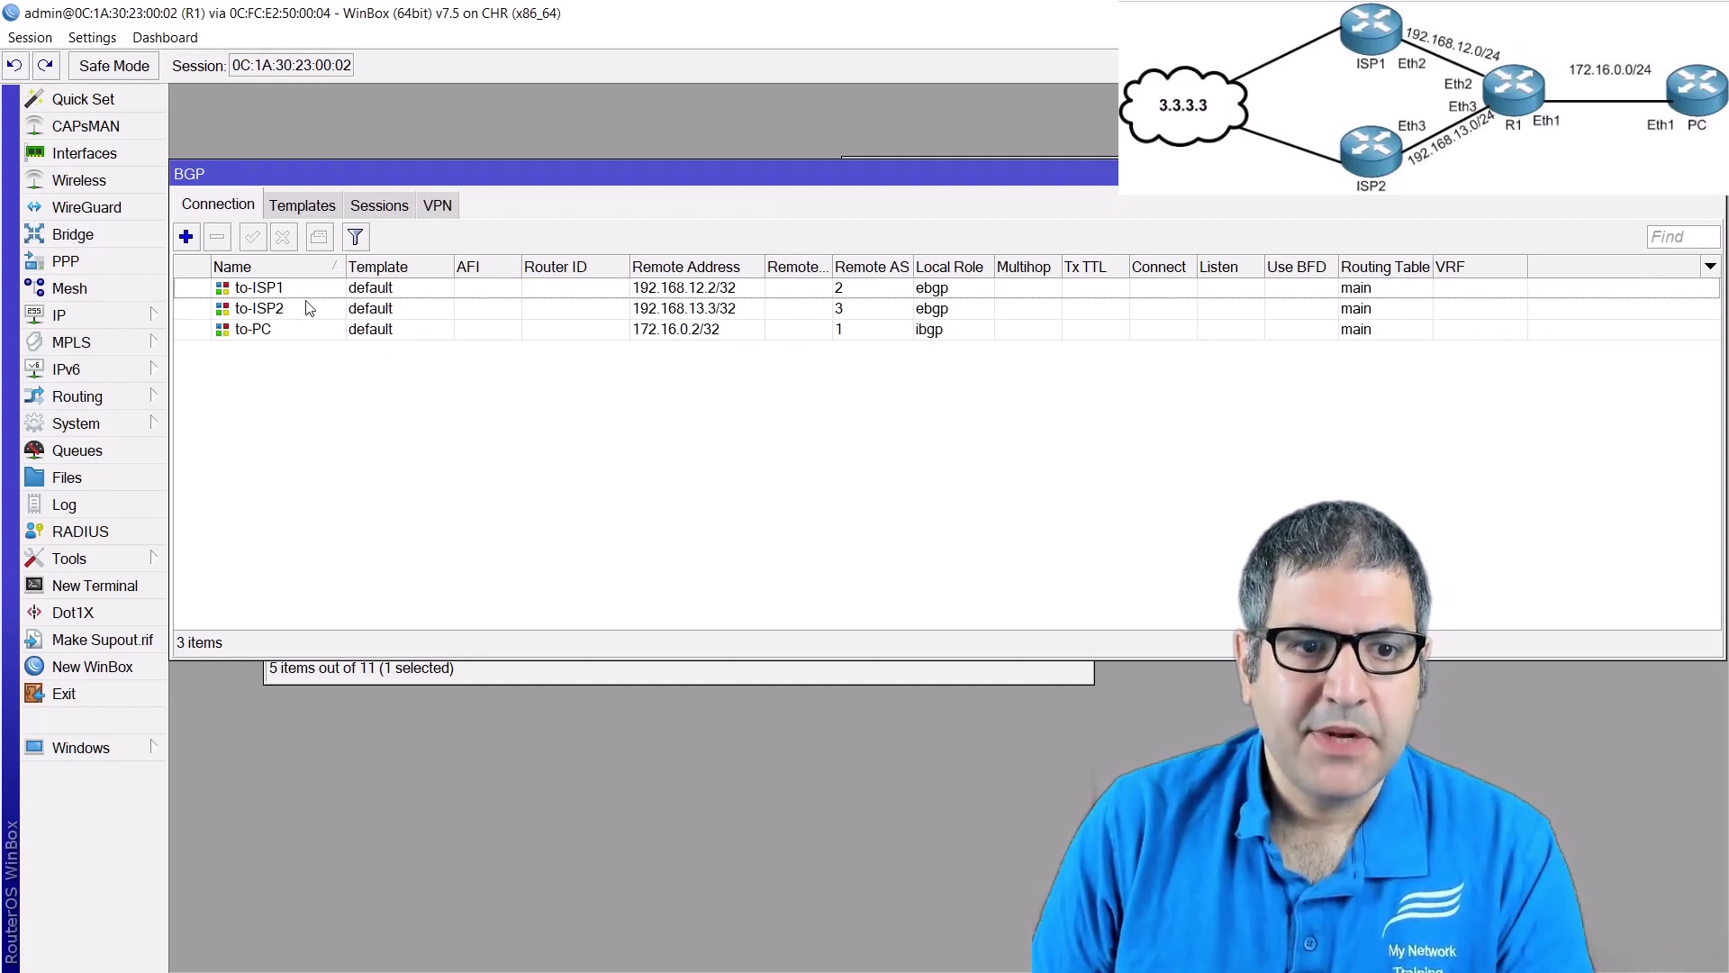
click(637, 675)
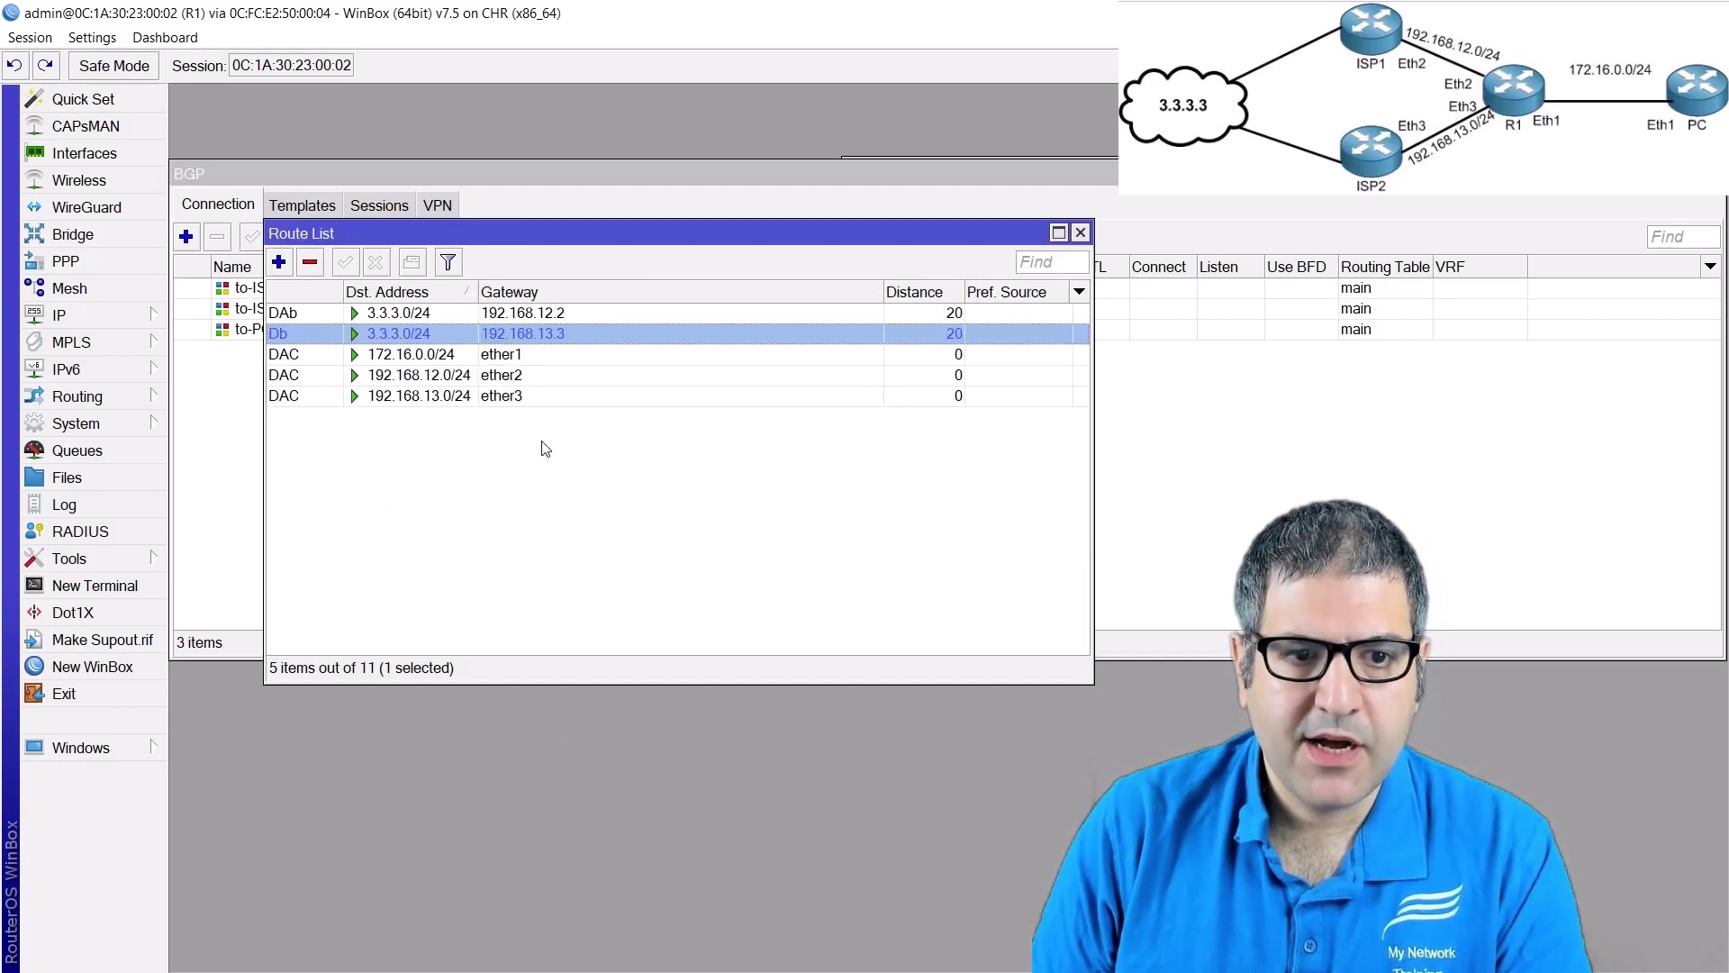
double_click(475, 315)
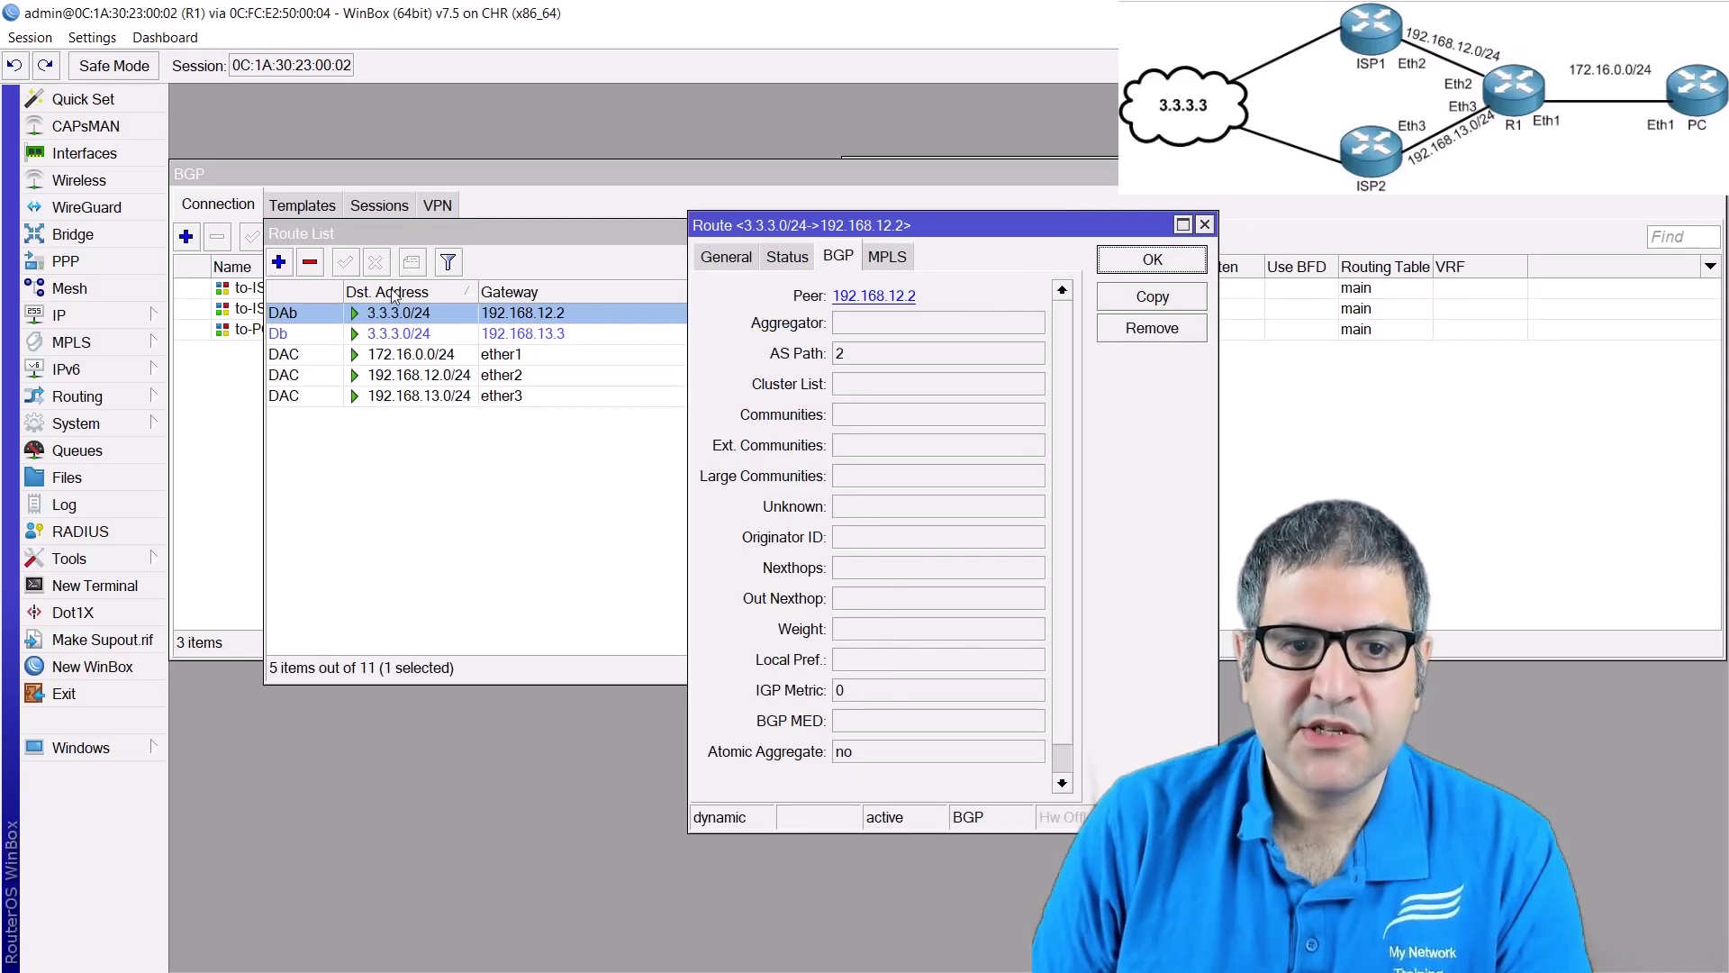
click(426, 342)
double_click(426, 341)
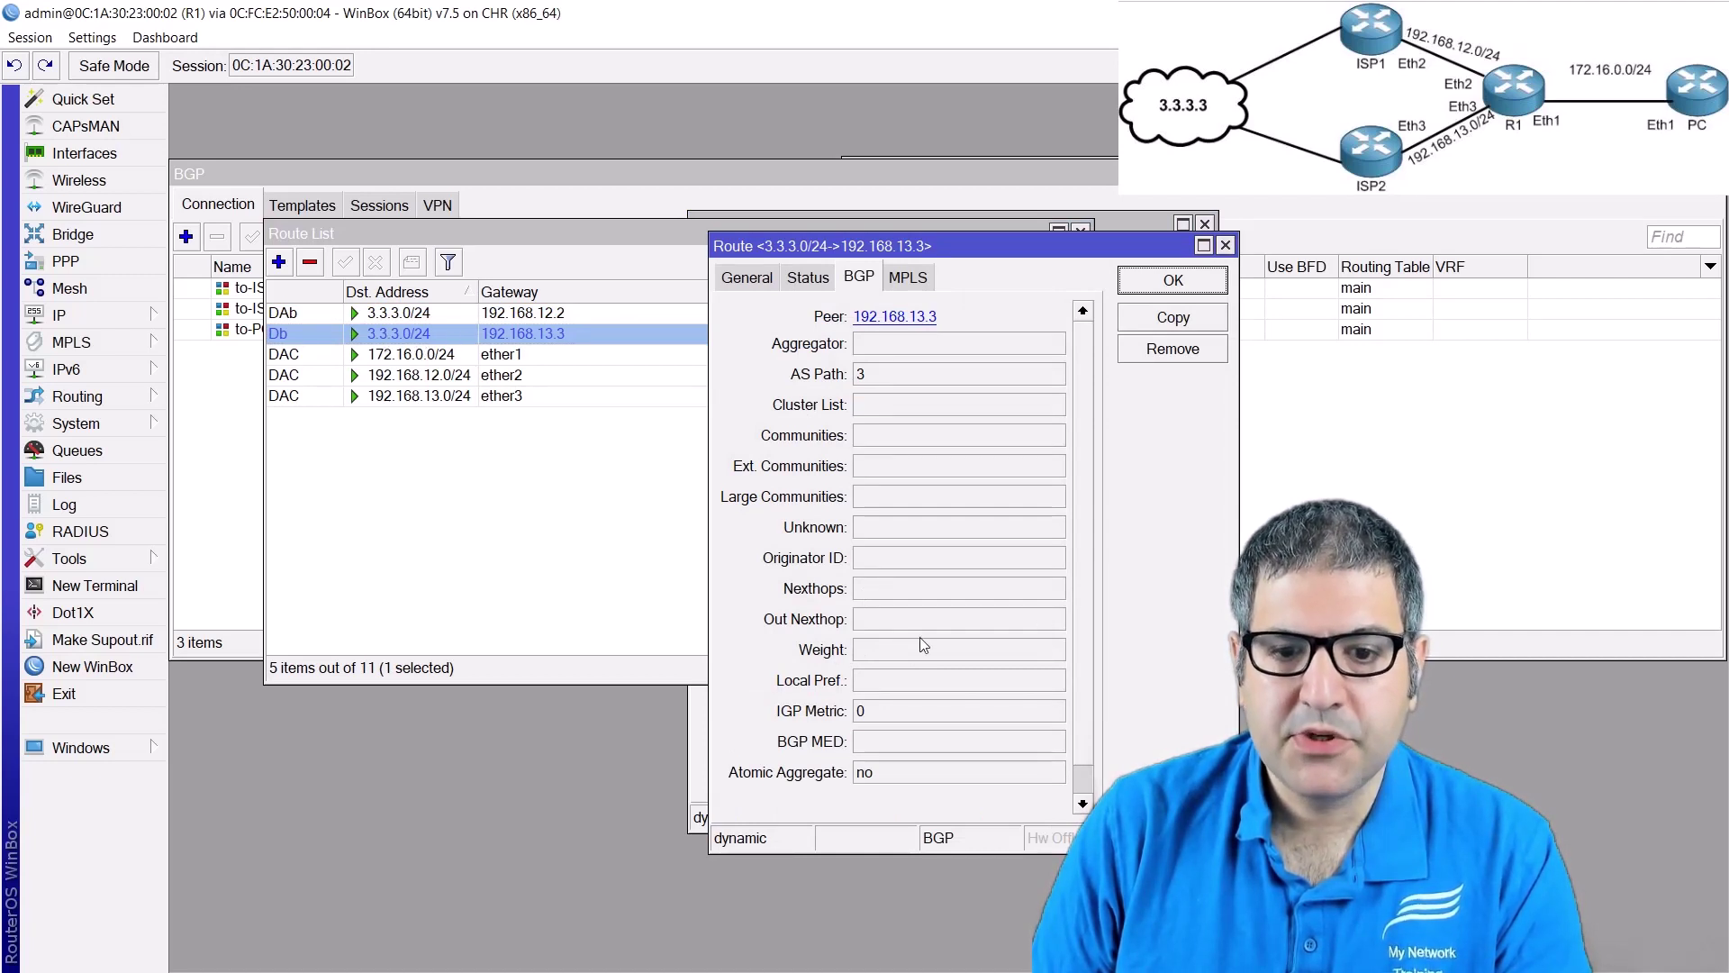
click(234, 551)
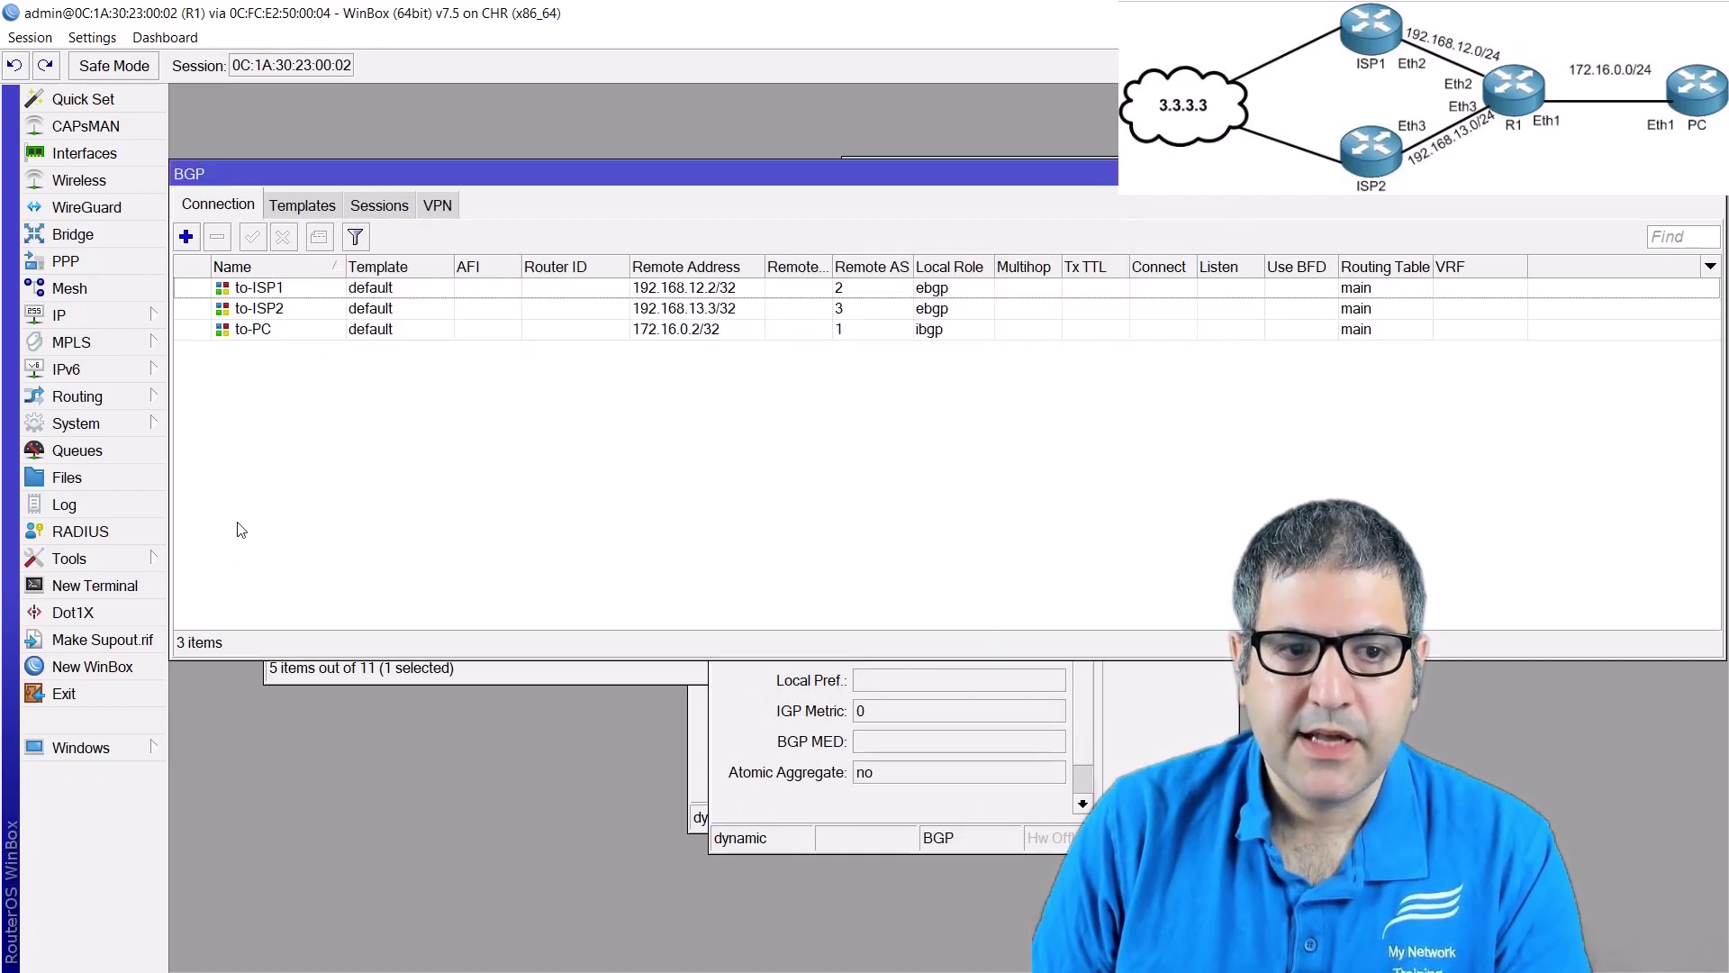
- Set Weight as the input filter on the to-ISP2 BGP connection
double_click(282, 313)
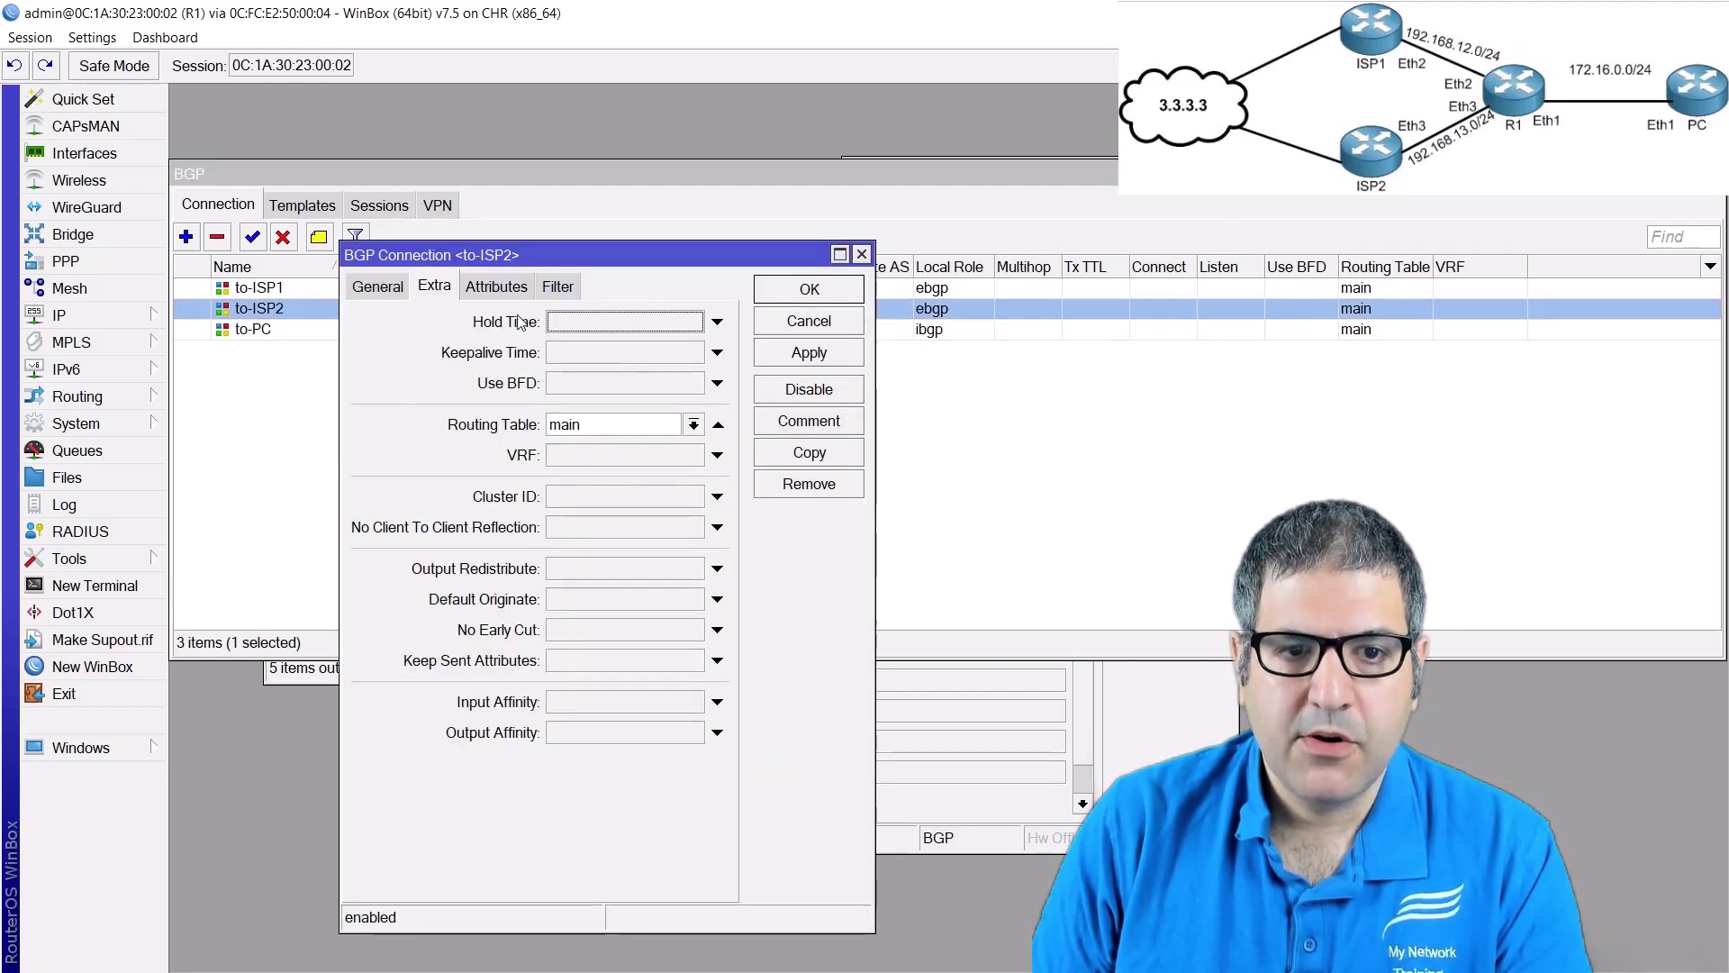
click(554, 288)
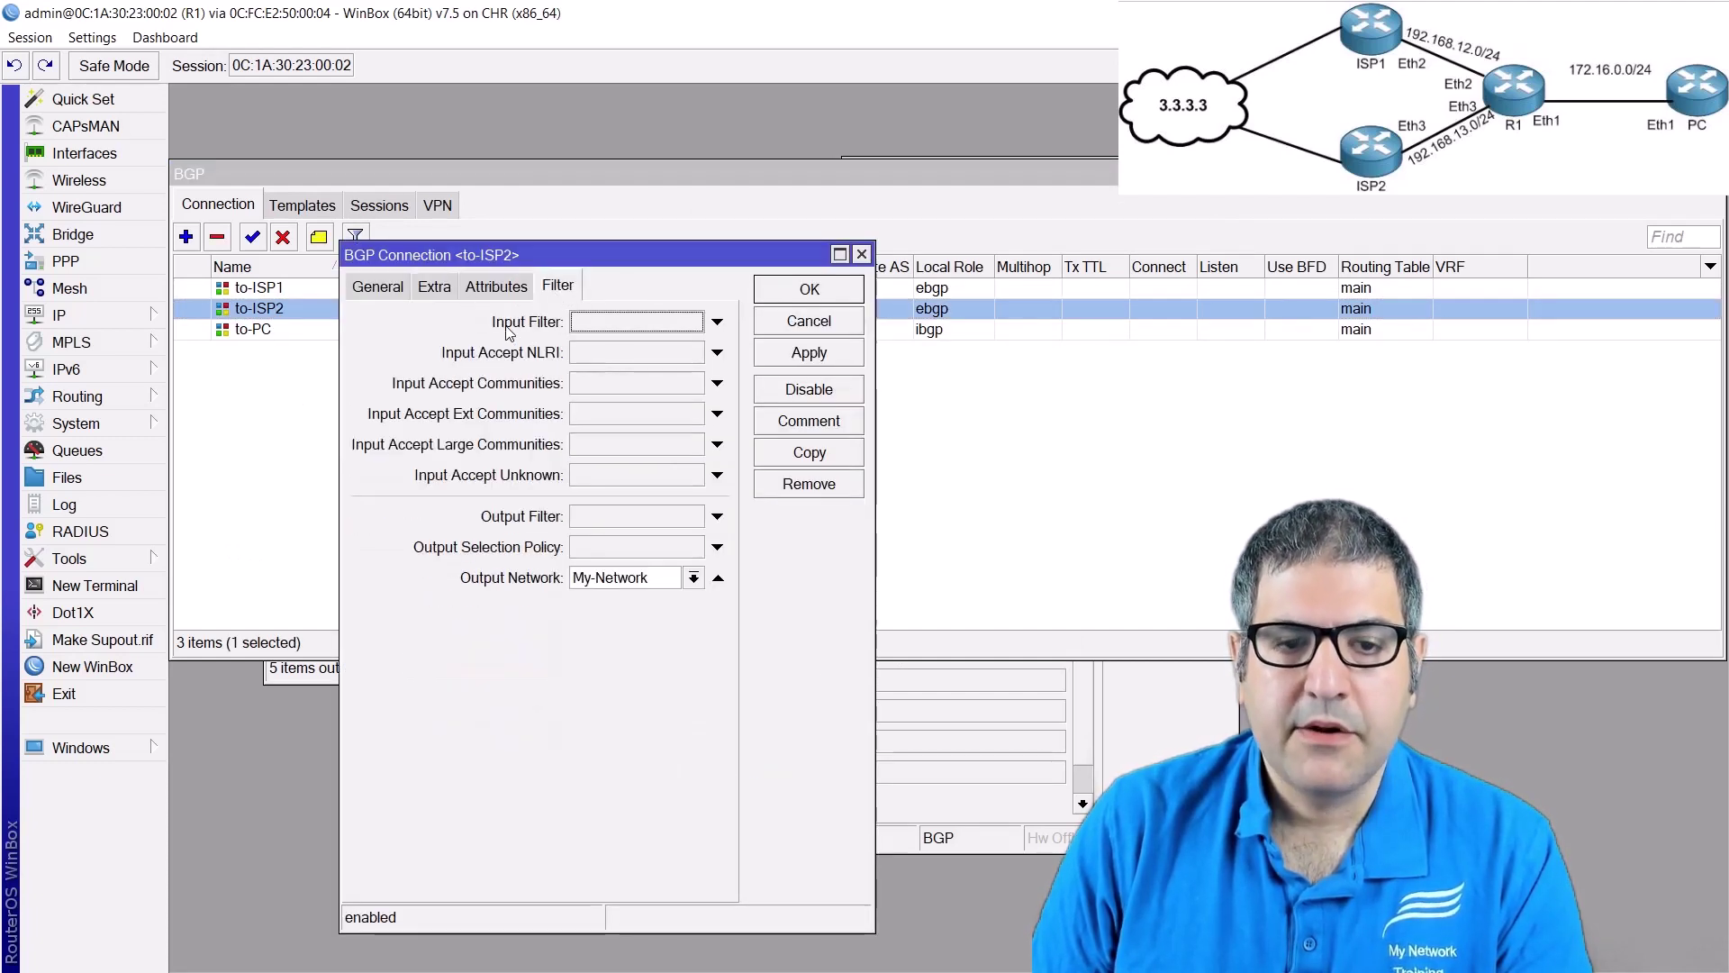
click(677, 330)
click(693, 322)
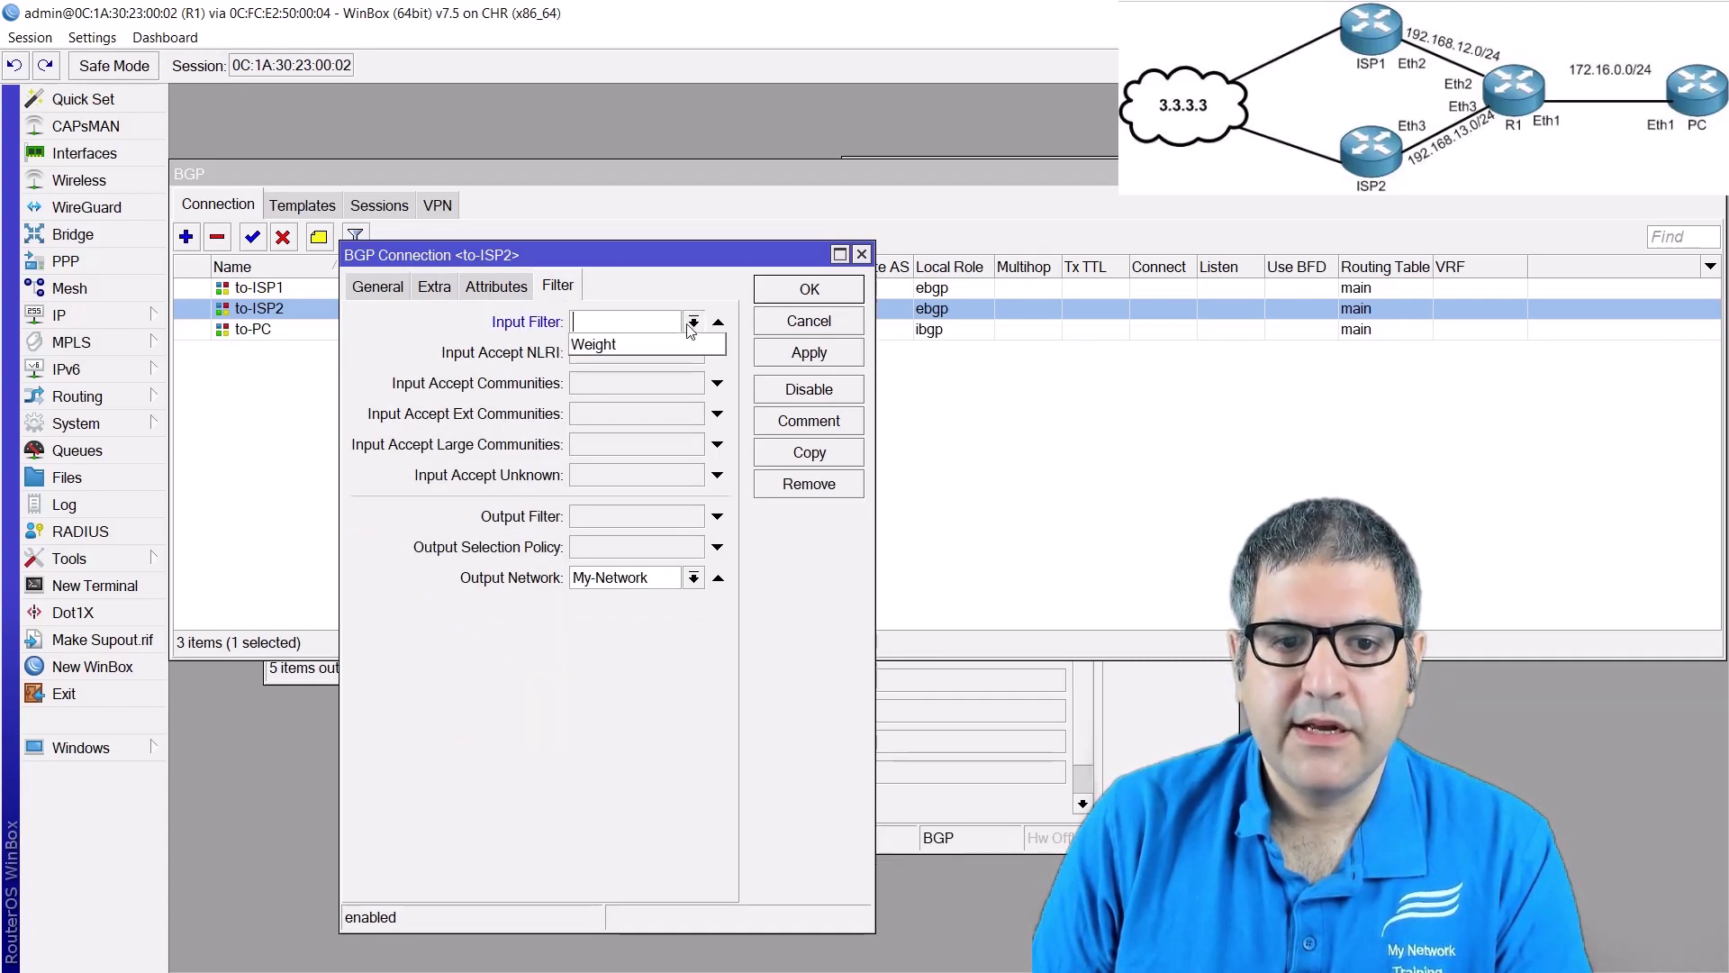
click(650, 339)
click(832, 353)
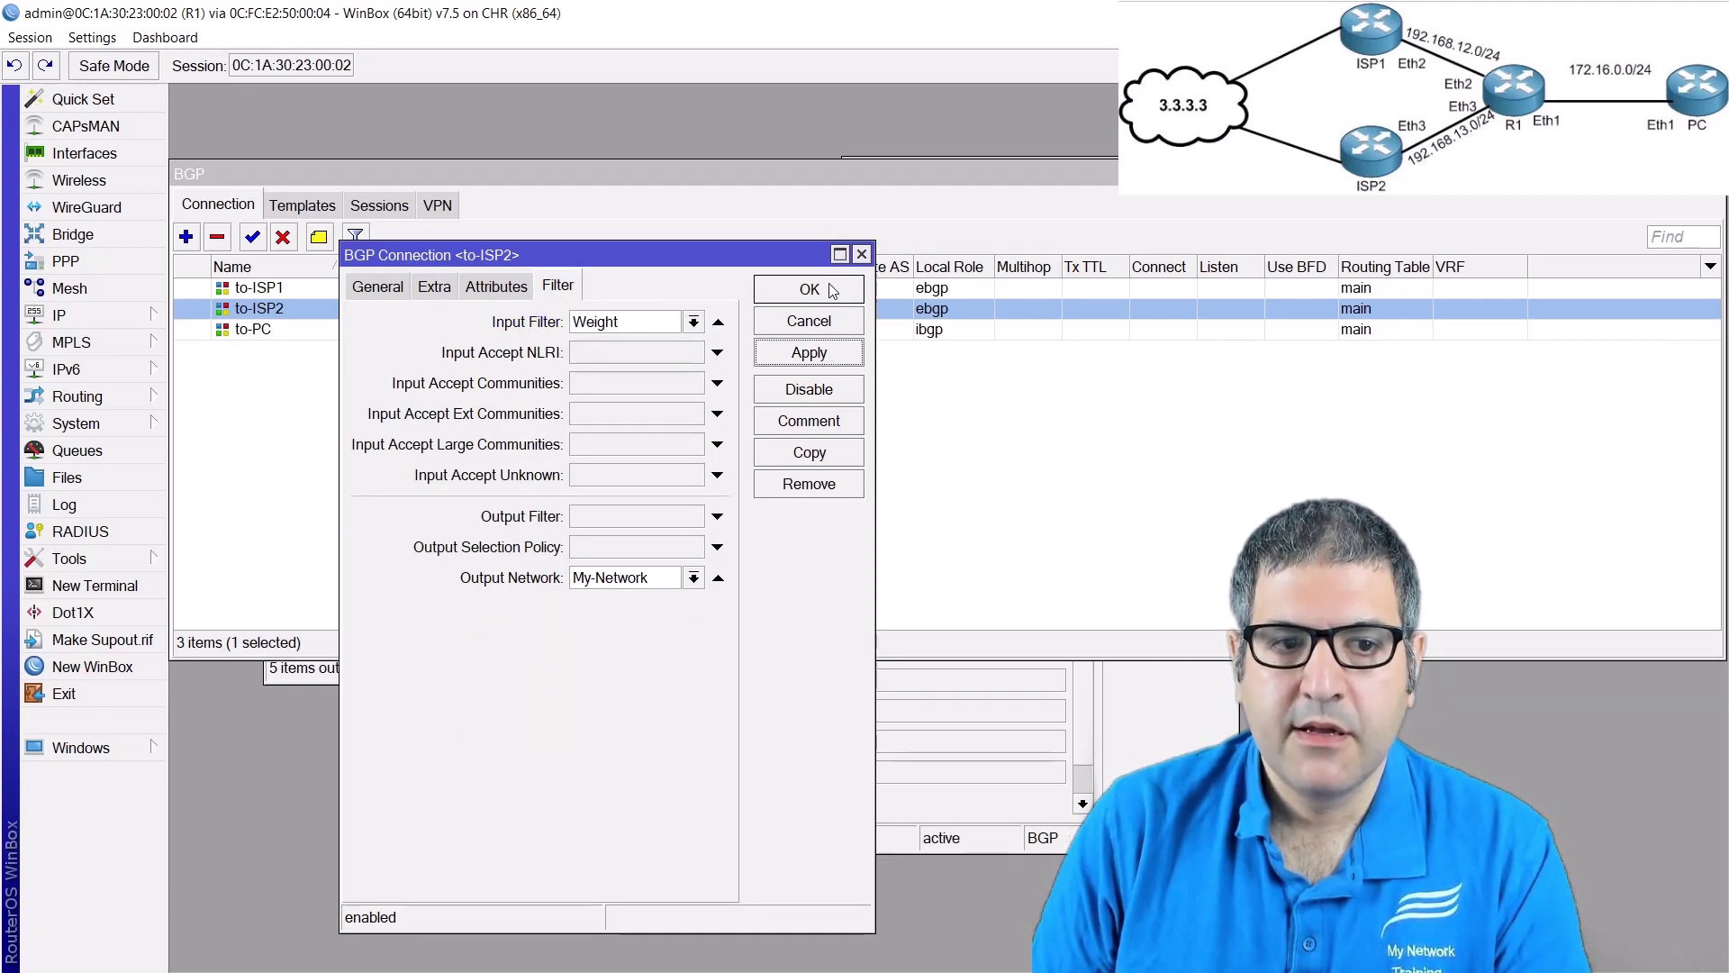
click(829, 313)
- Confirm the 3.3.3.0/24 route via 192.168.13.3 now shows Weight 10
click(1161, 726)
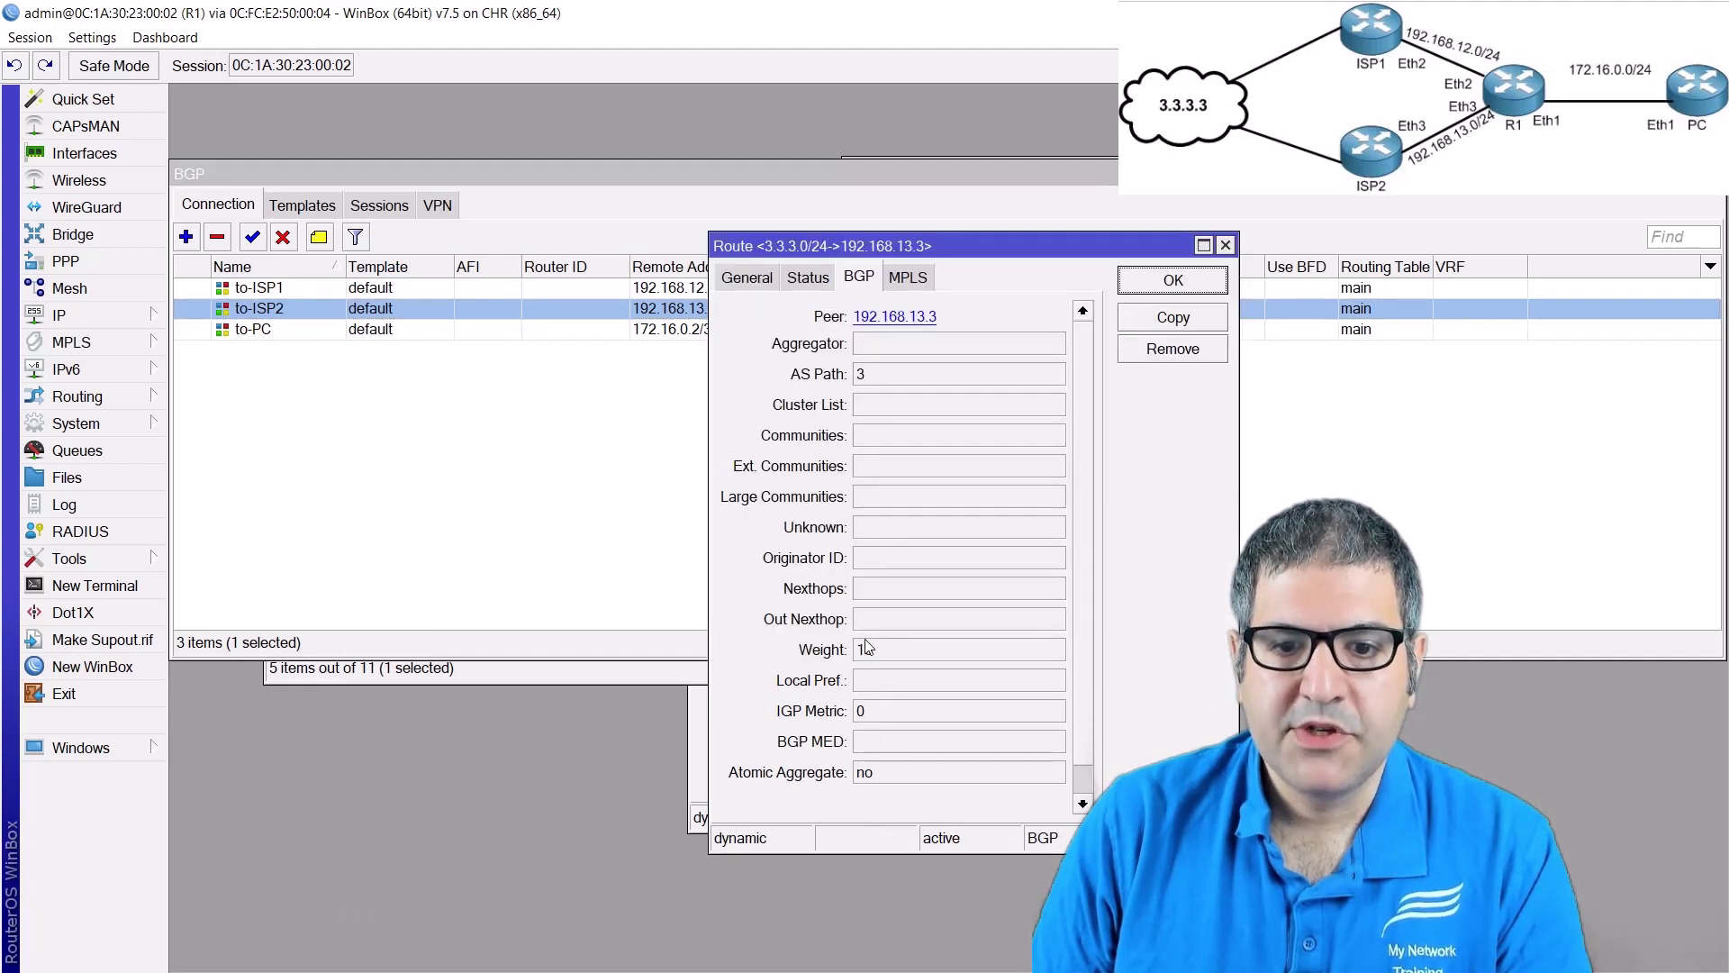
double_click(930, 649)
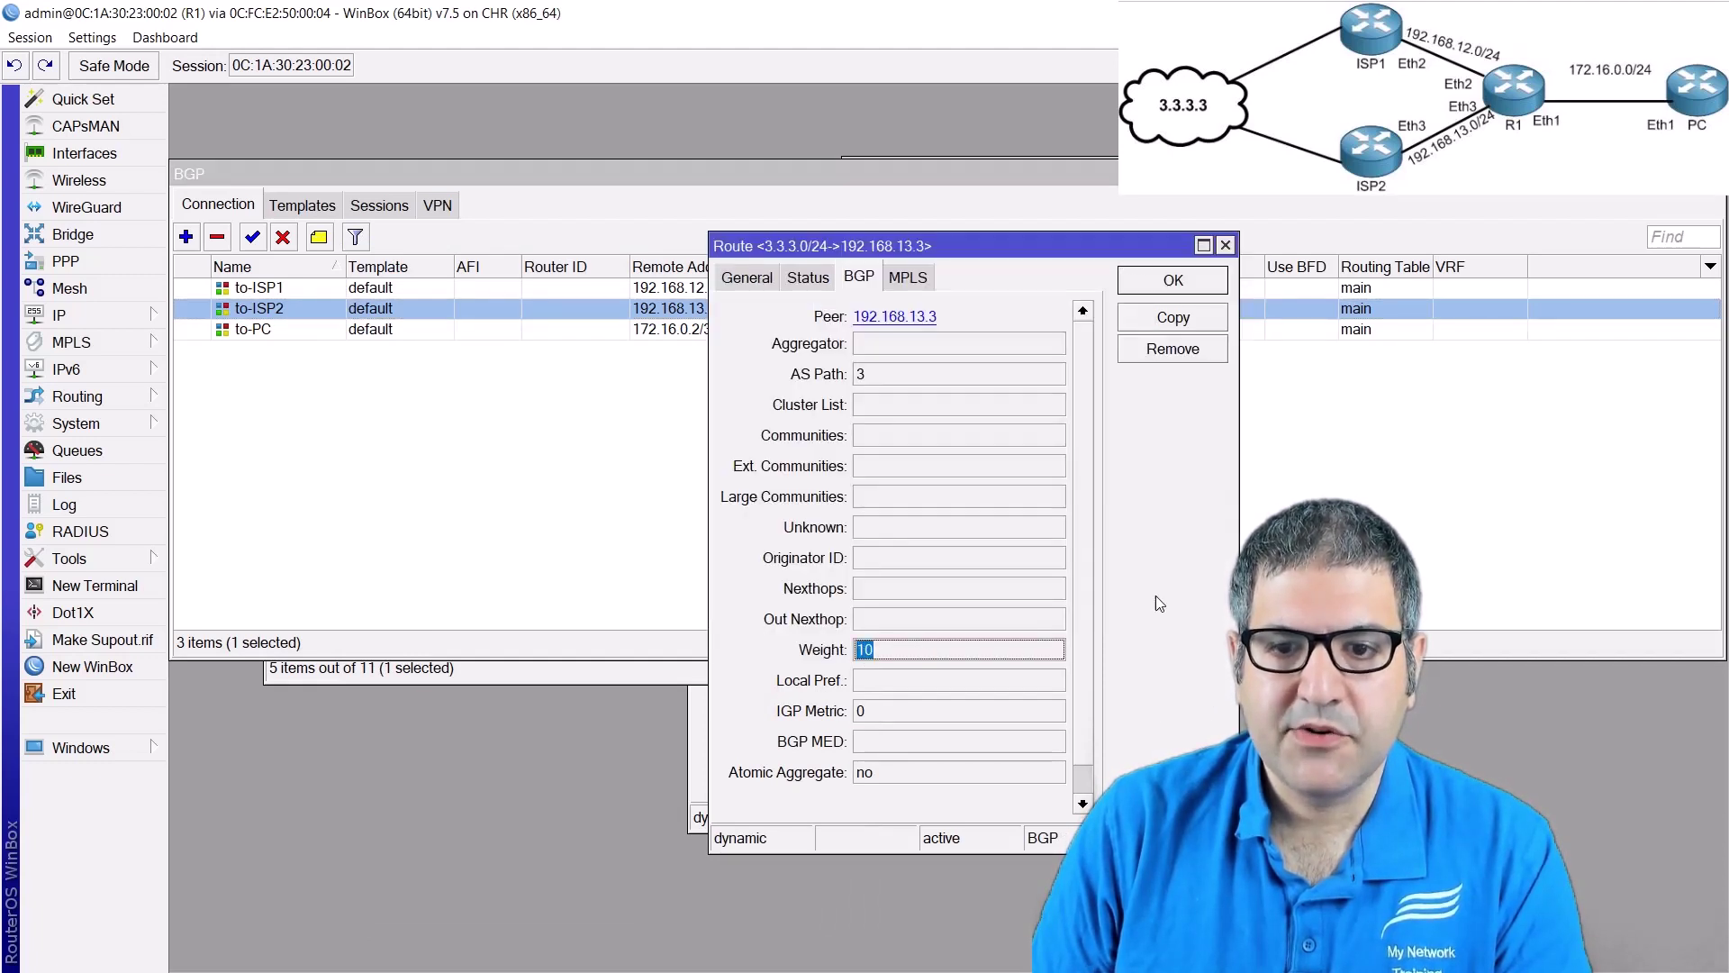
key(Escape)
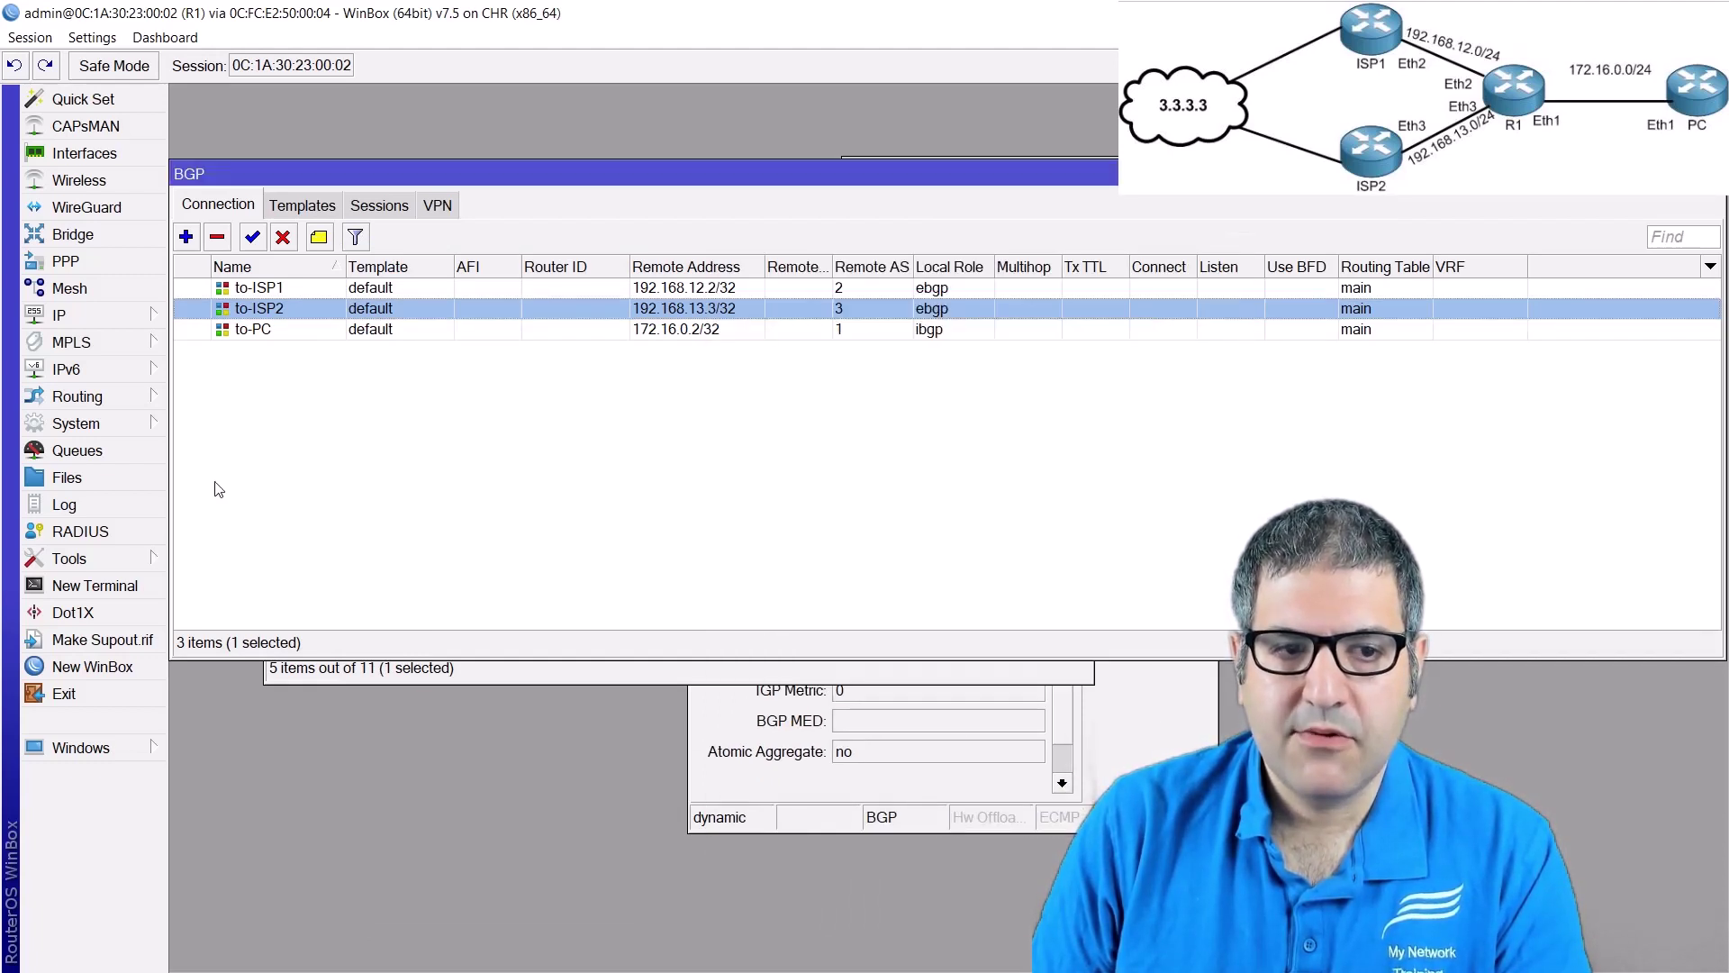
- Inspect both 3.3.3.0/24 routes, confirming the one via 192.168.13.3 is active
click(380, 674)
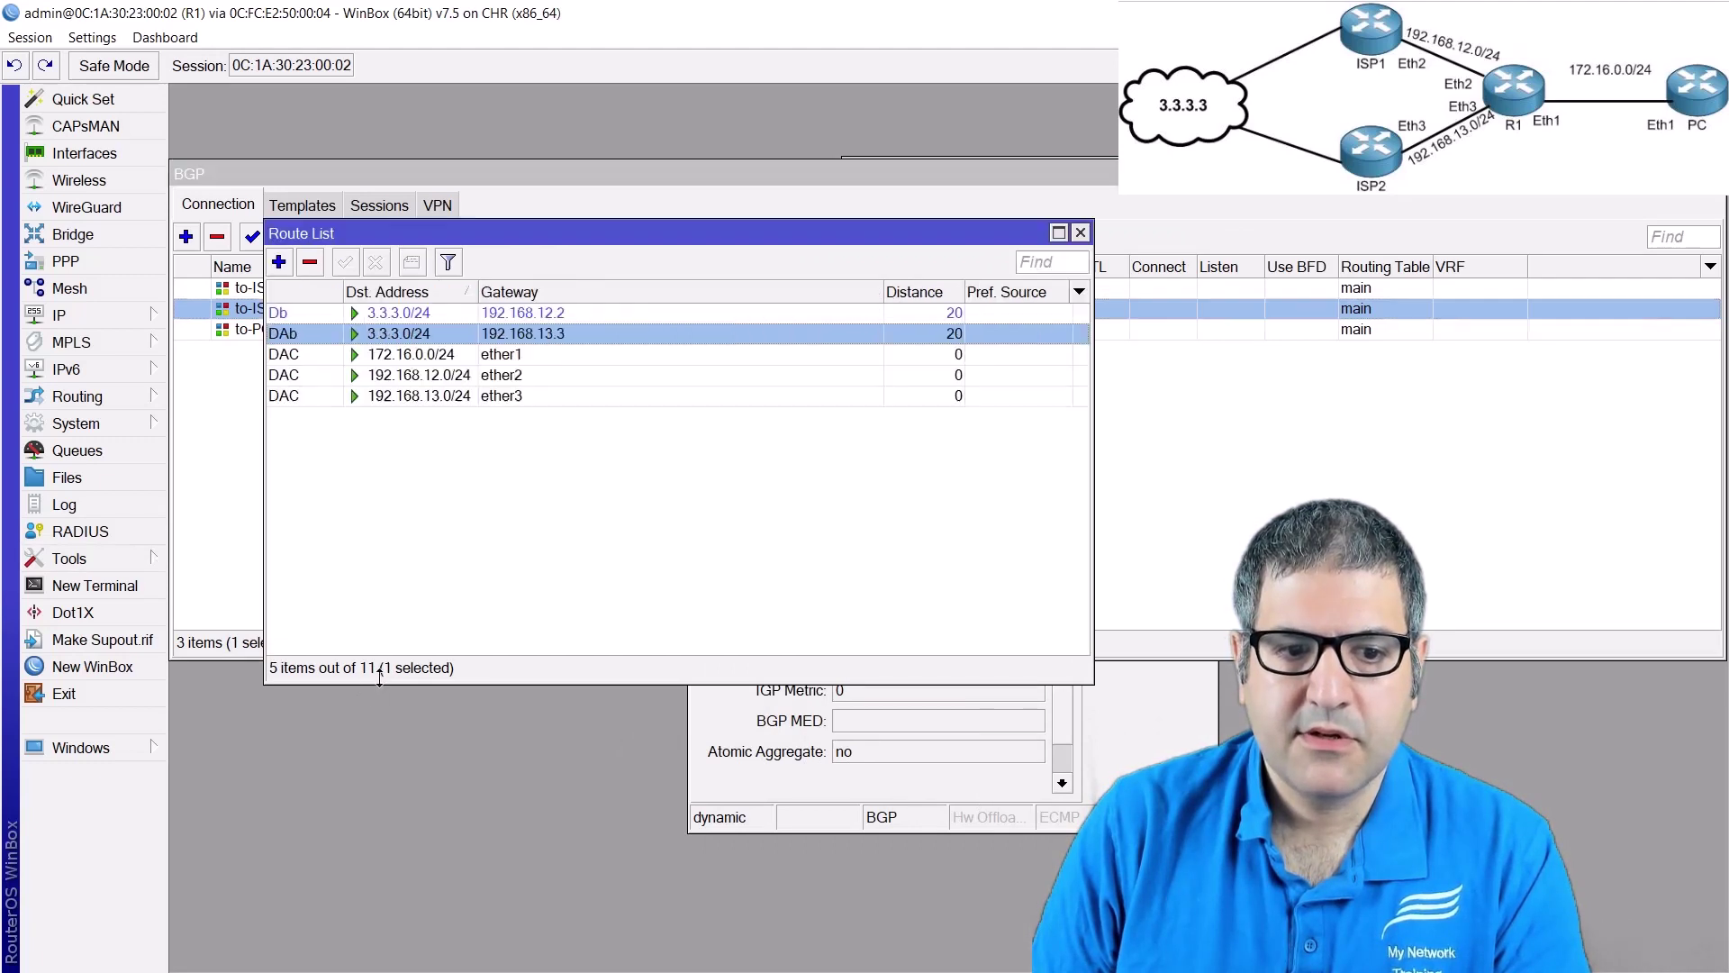
double_click(532, 339)
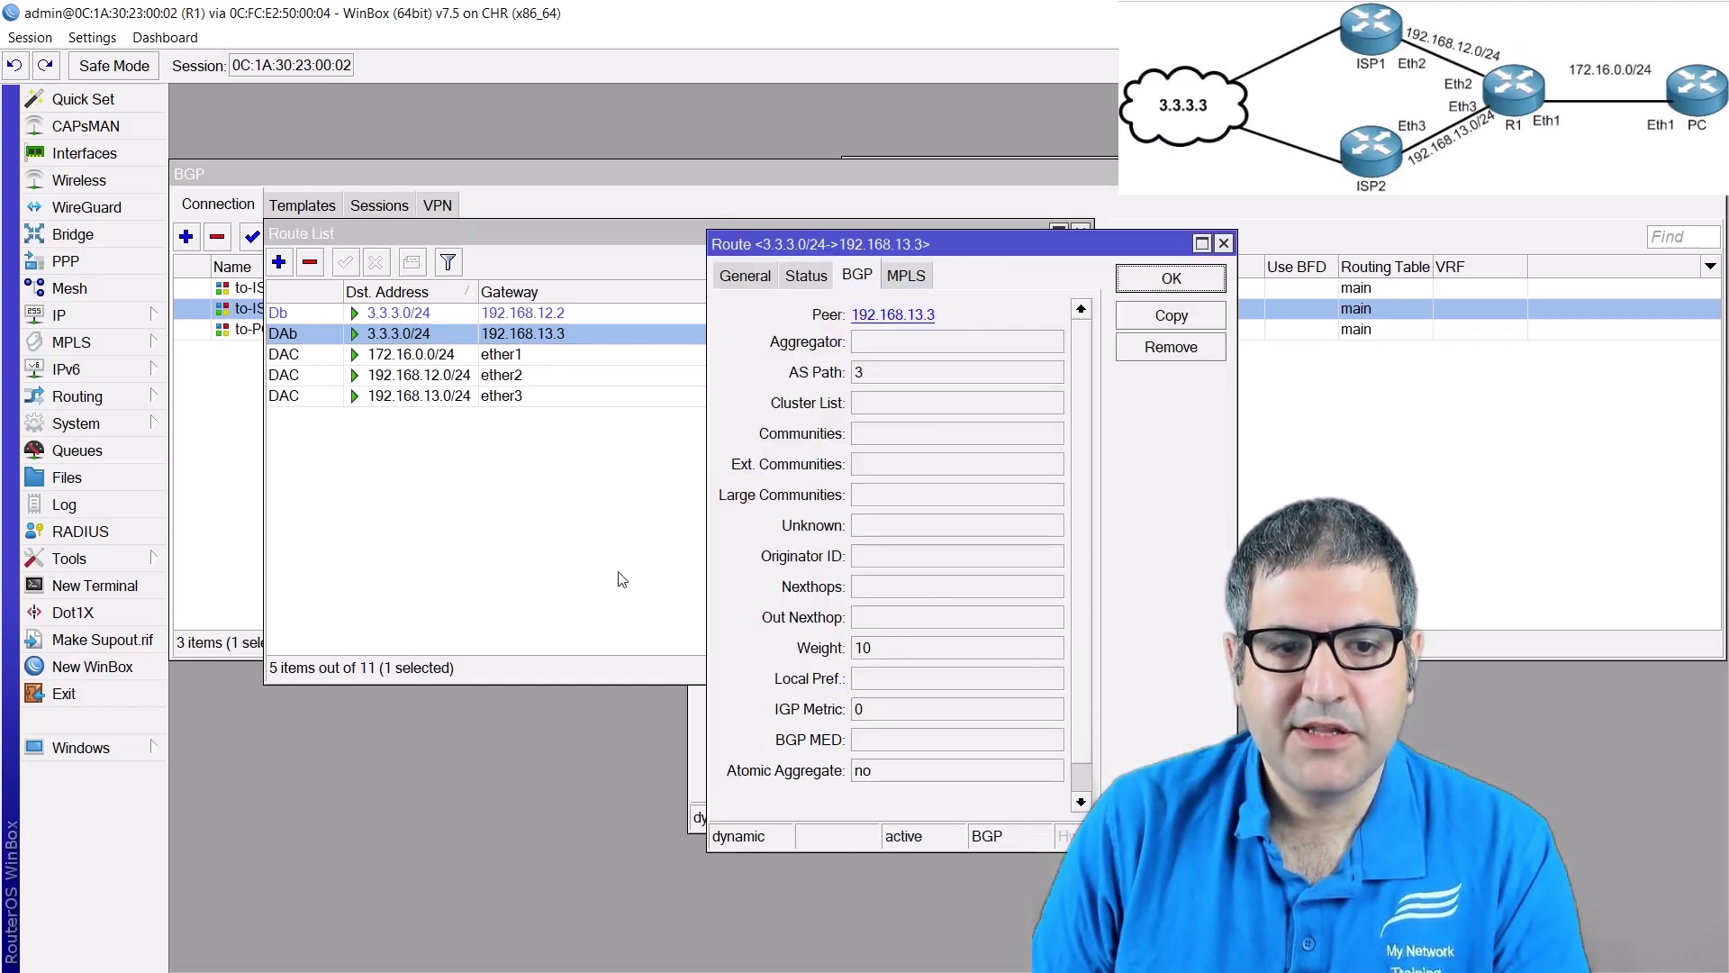
key(Escape)
click(500, 315)
double_click(500, 314)
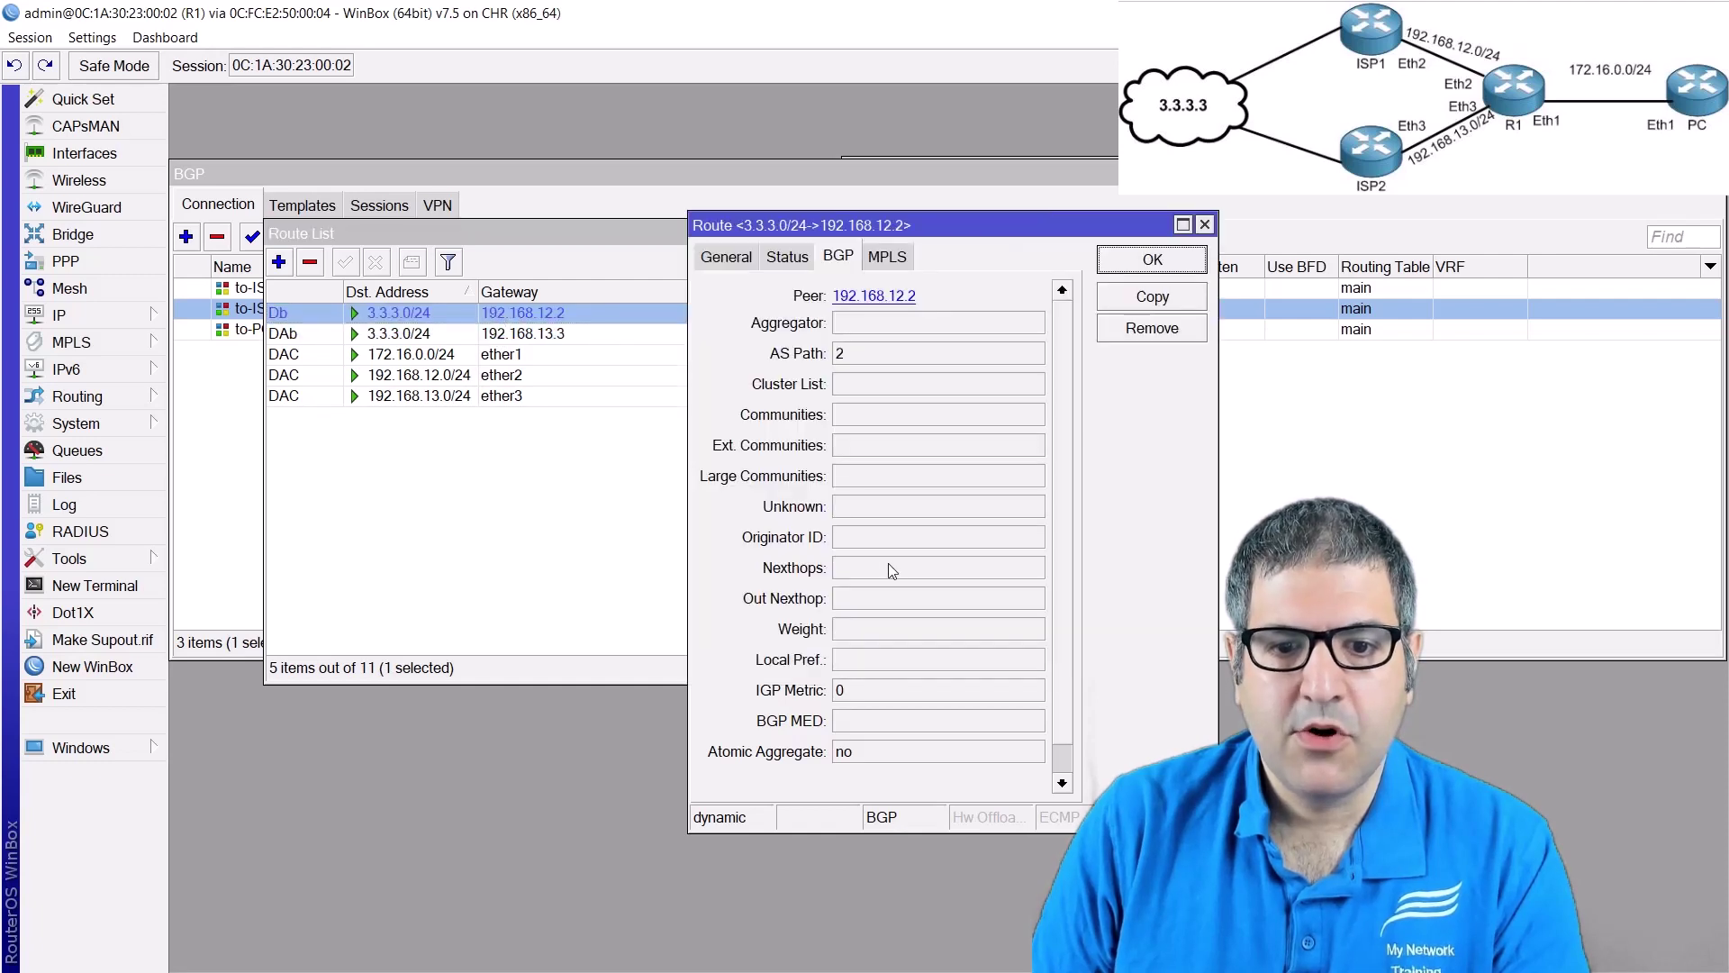
key(Escape)
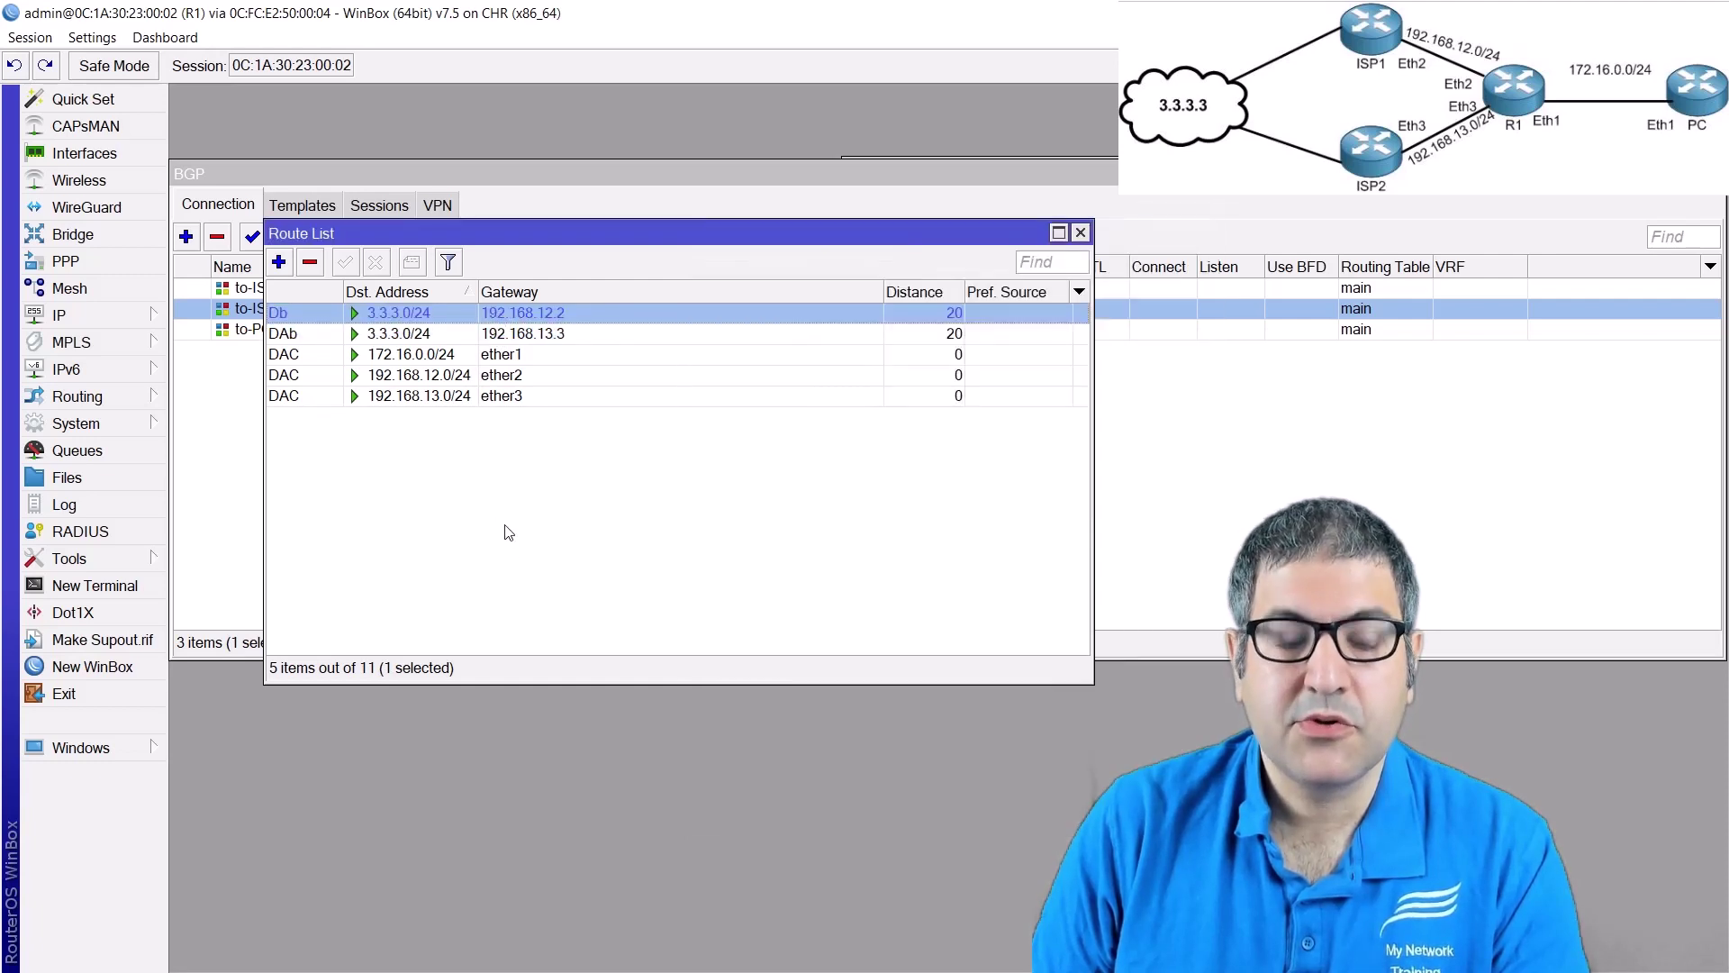
click(393, 334)
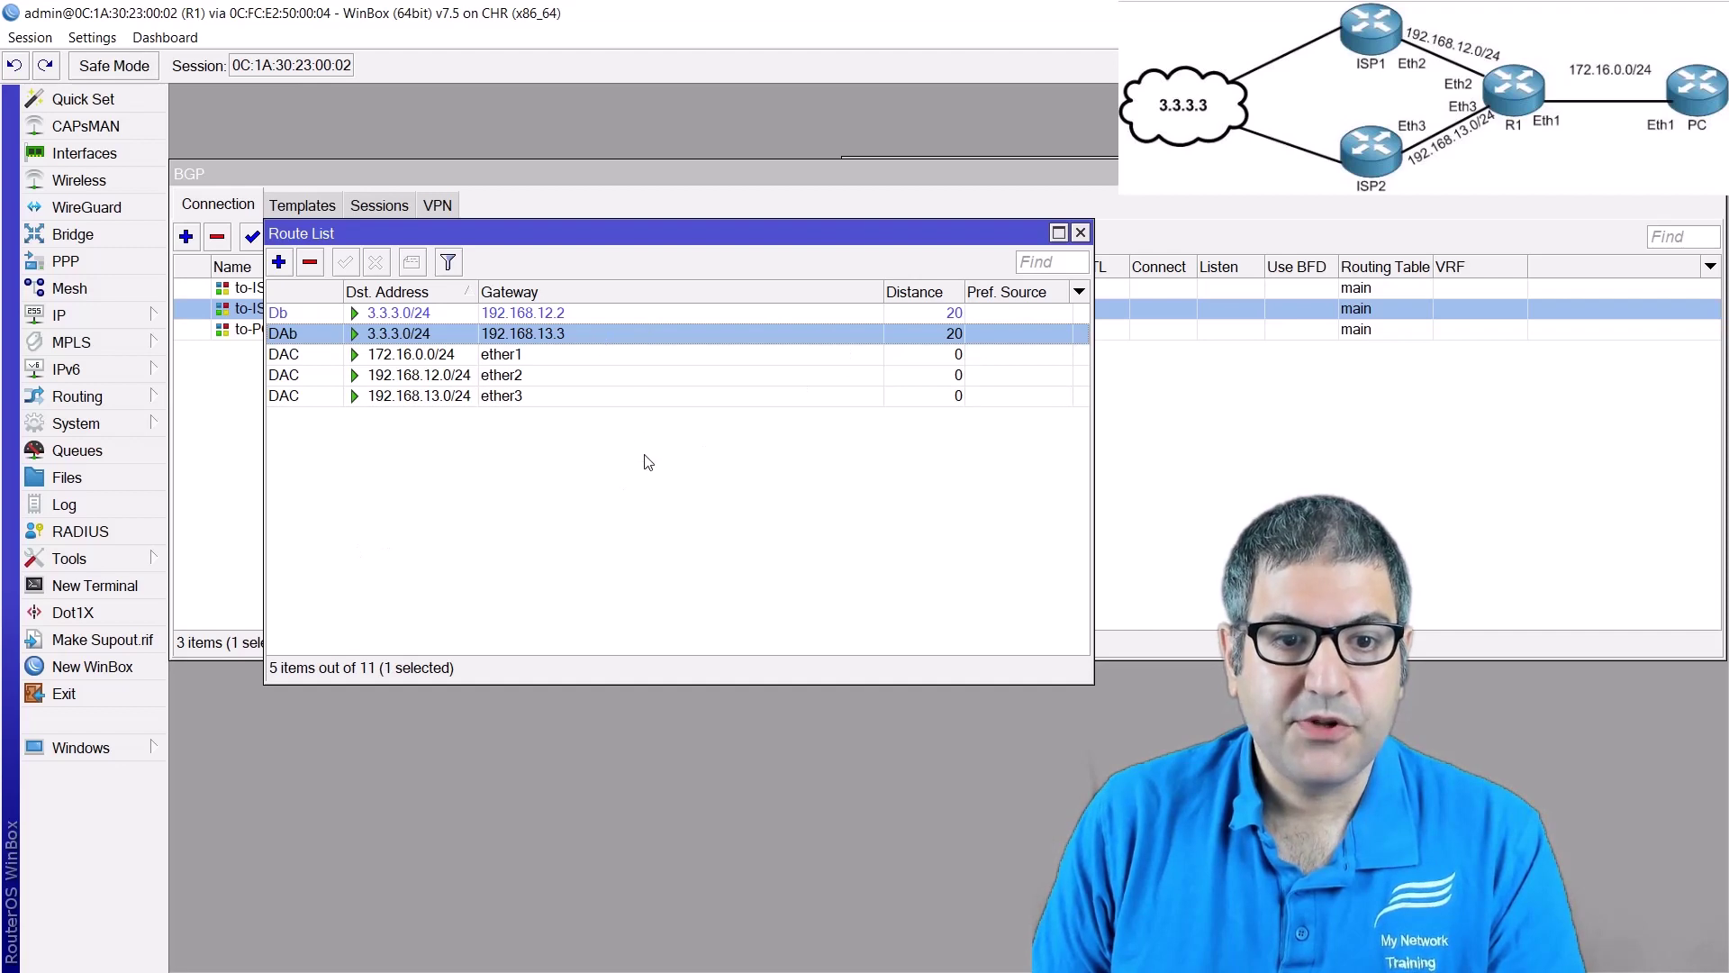
key(Escape)
- Close the BGP connections window and start a new blank route filter rule
click(525, 523)
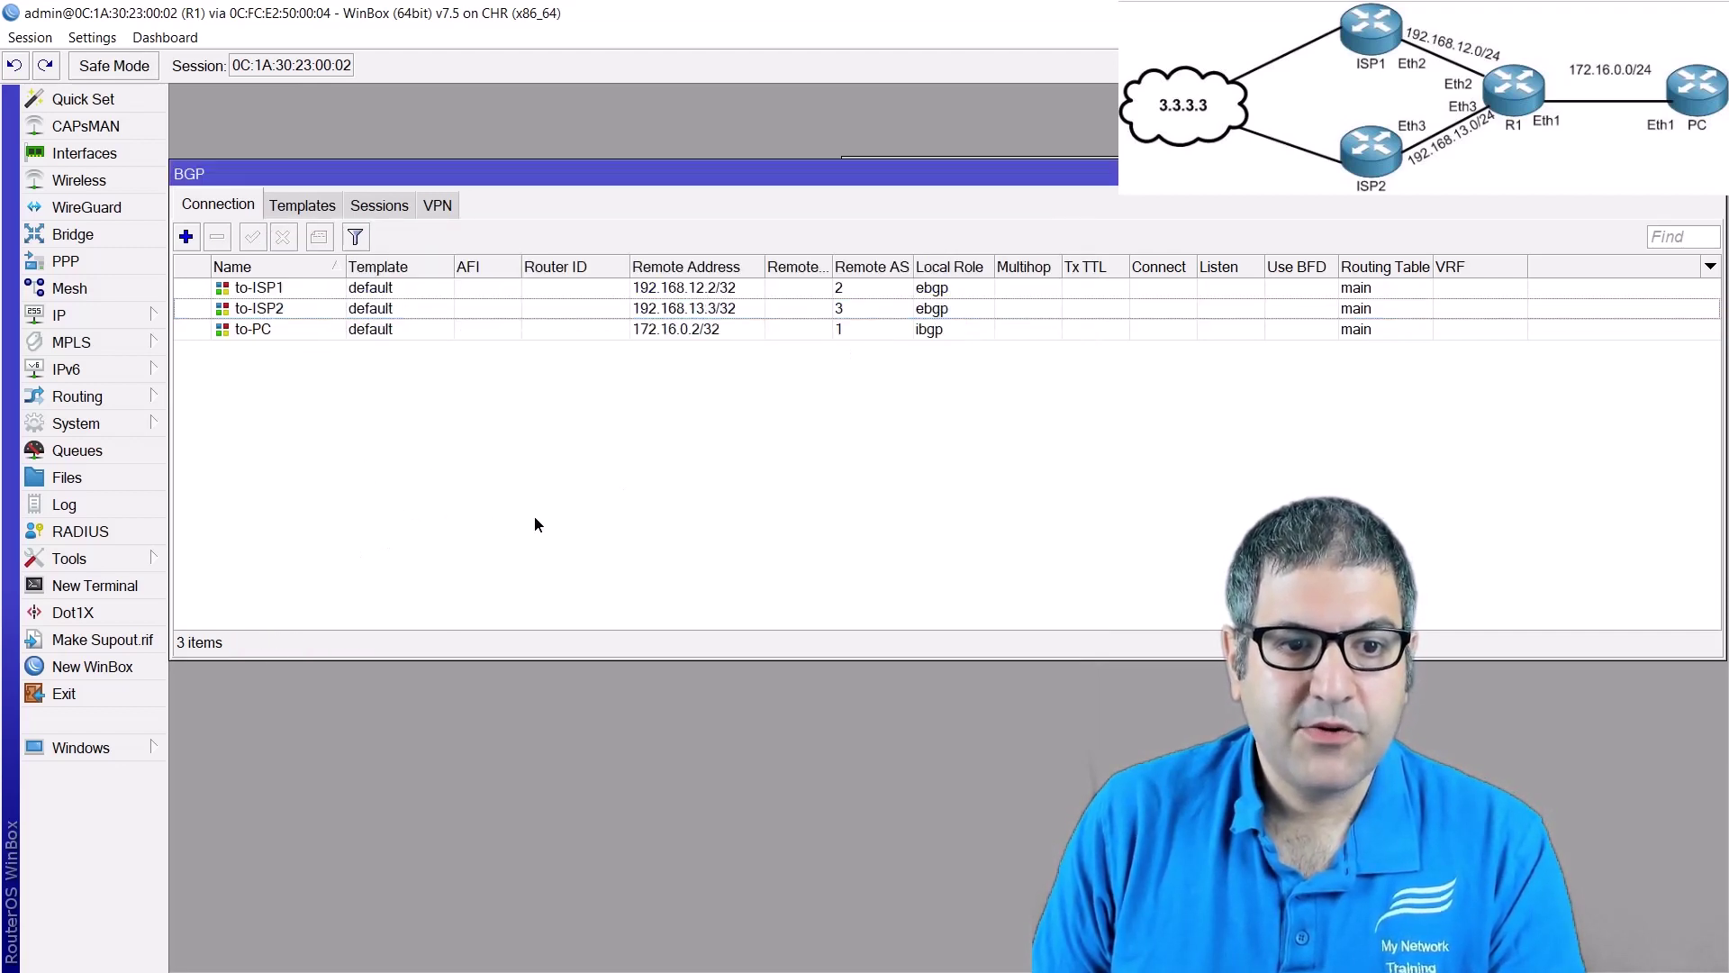
key(Escape)
click(858, 236)
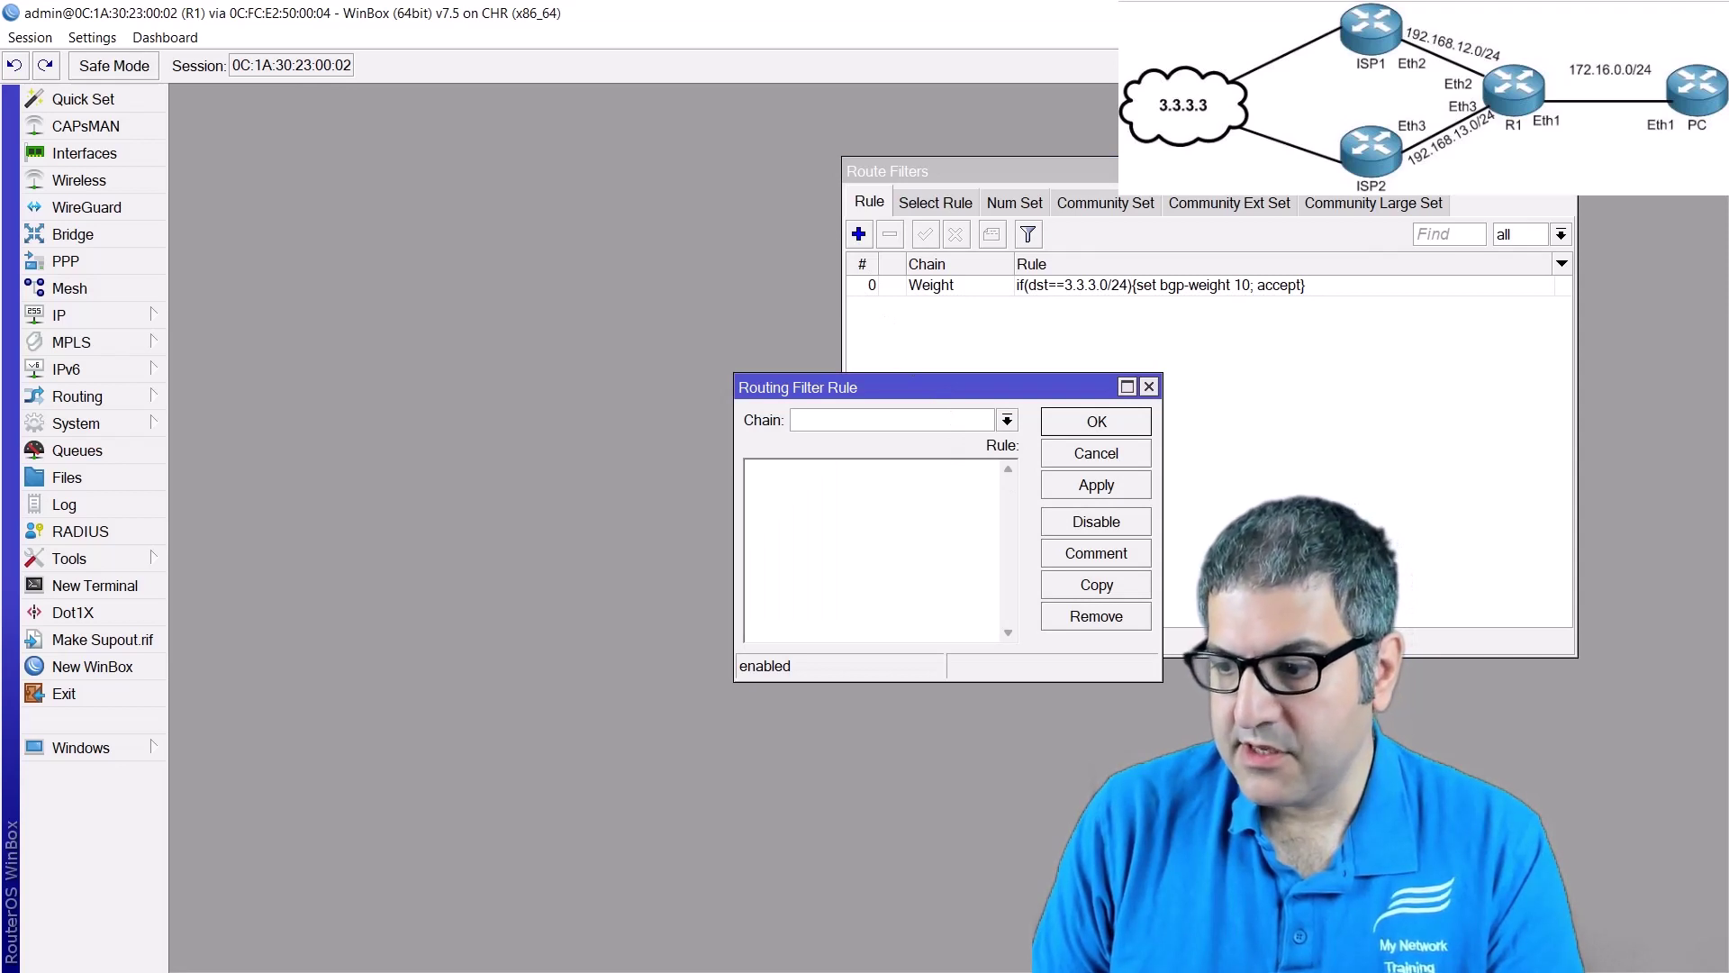
key(alt+Tab)
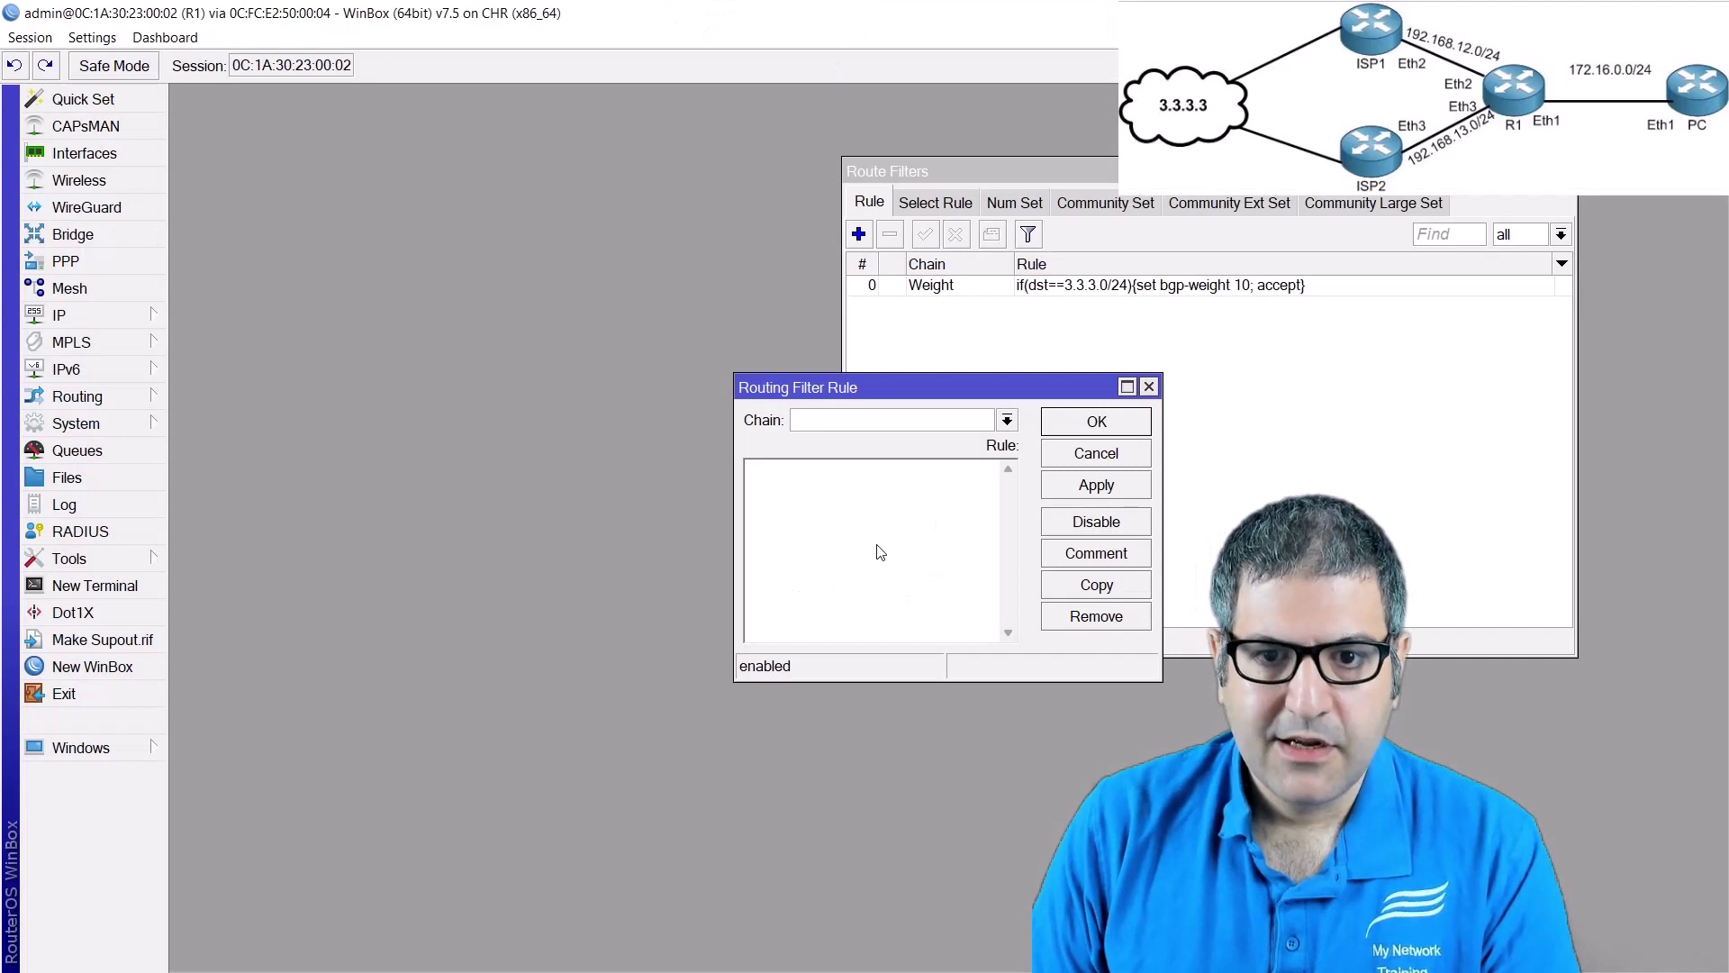
- Discard the empty new filter rule, leaving only the Weight chain rule
key(Escape)
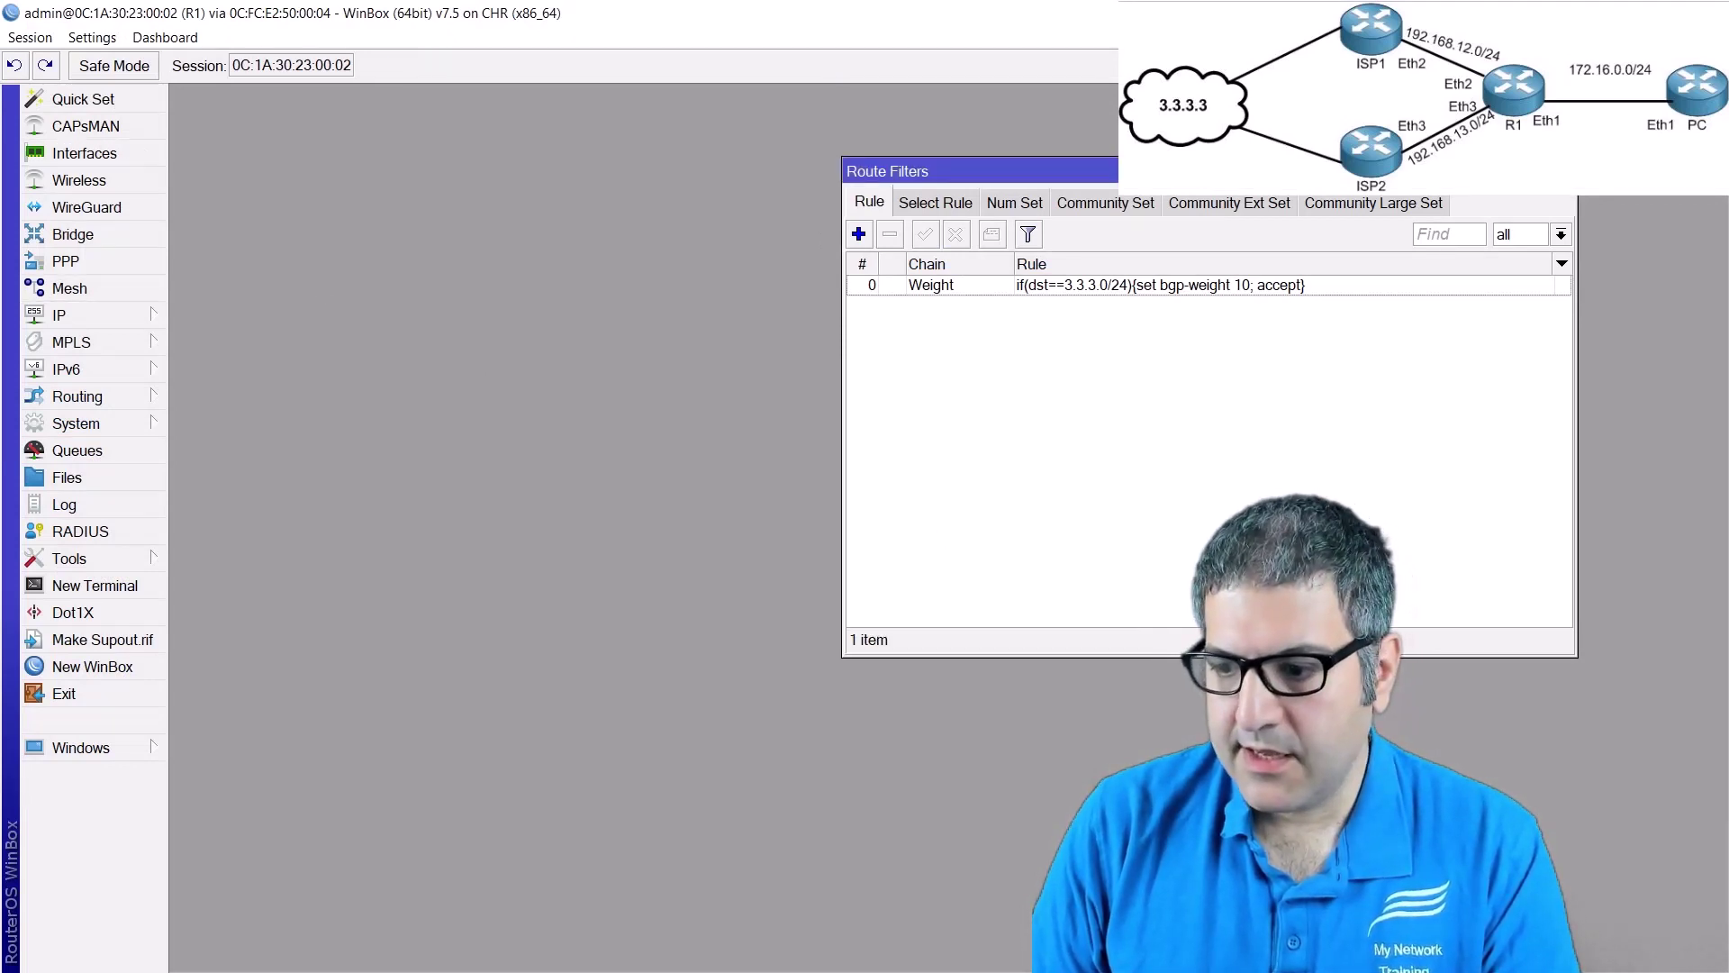
key(alt+Tab)
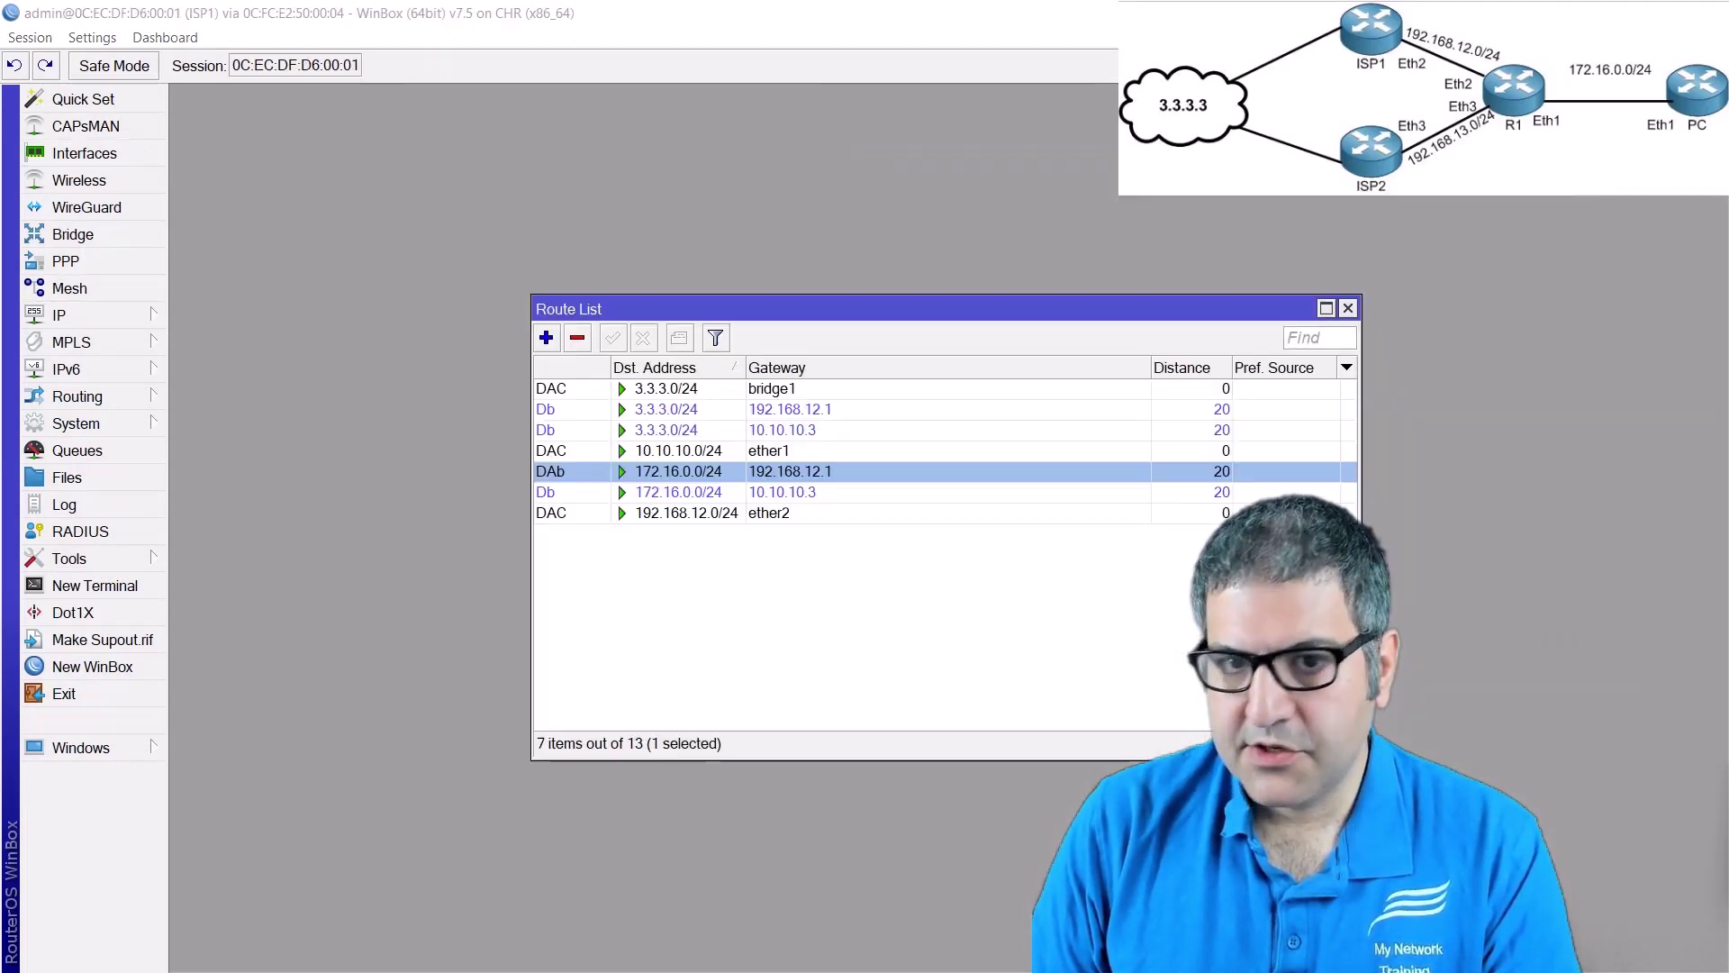
key(alt+Tab)
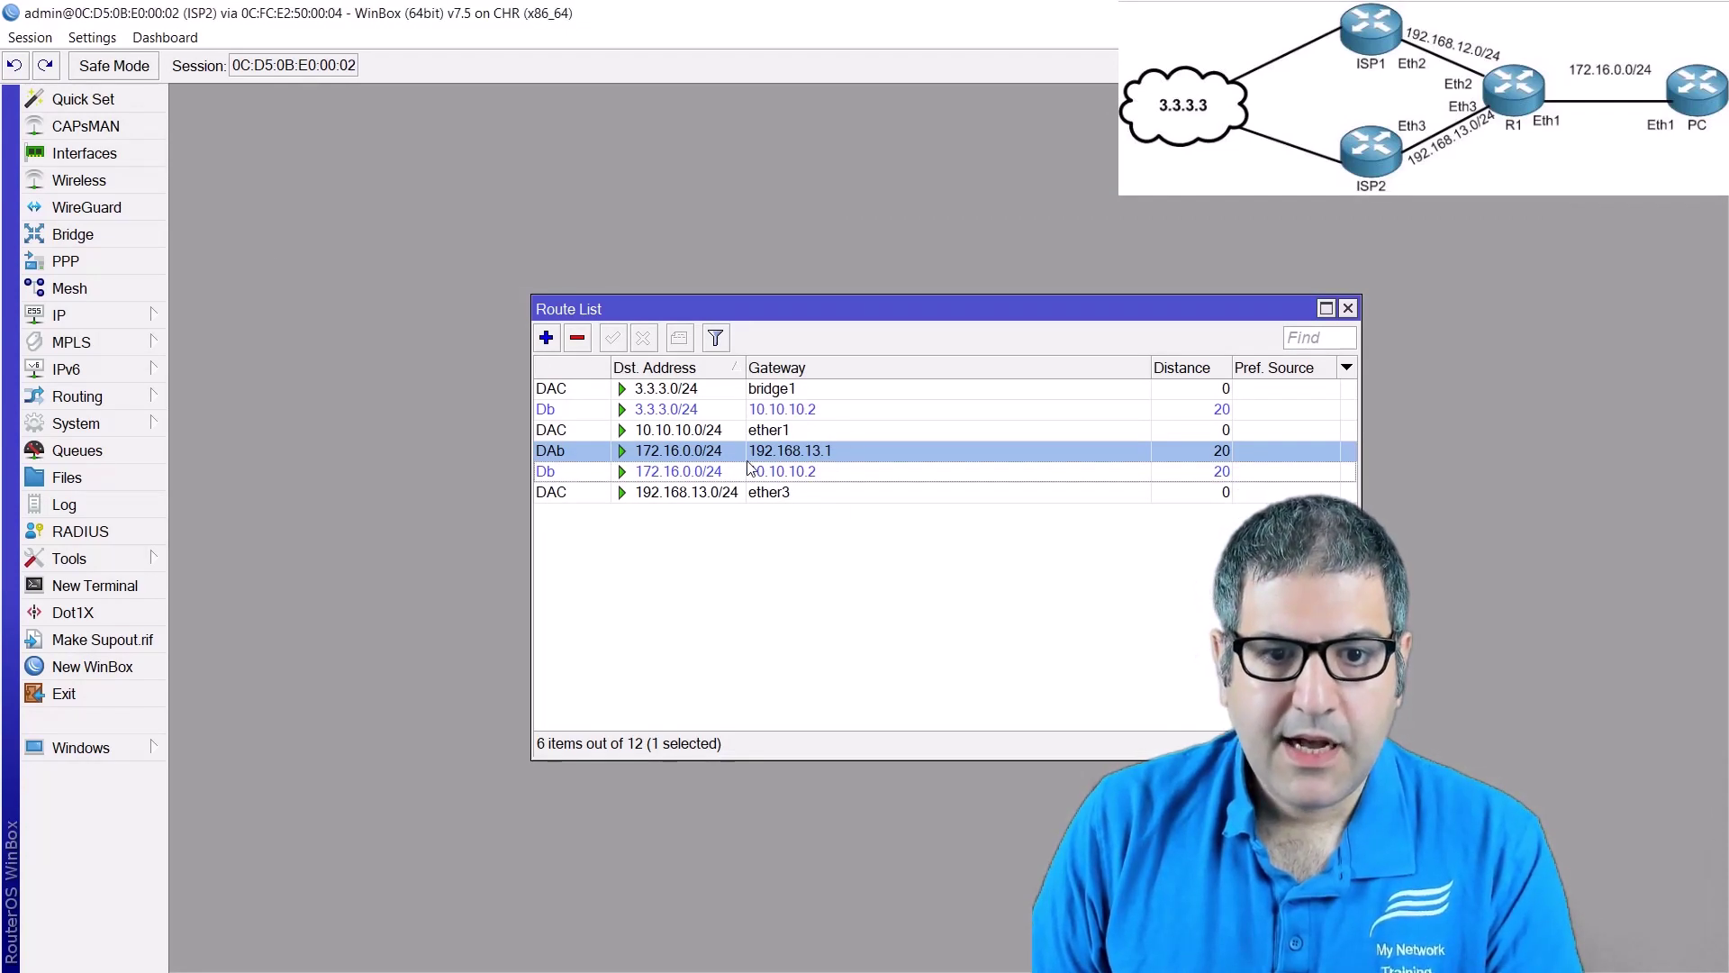
double_click(644, 457)
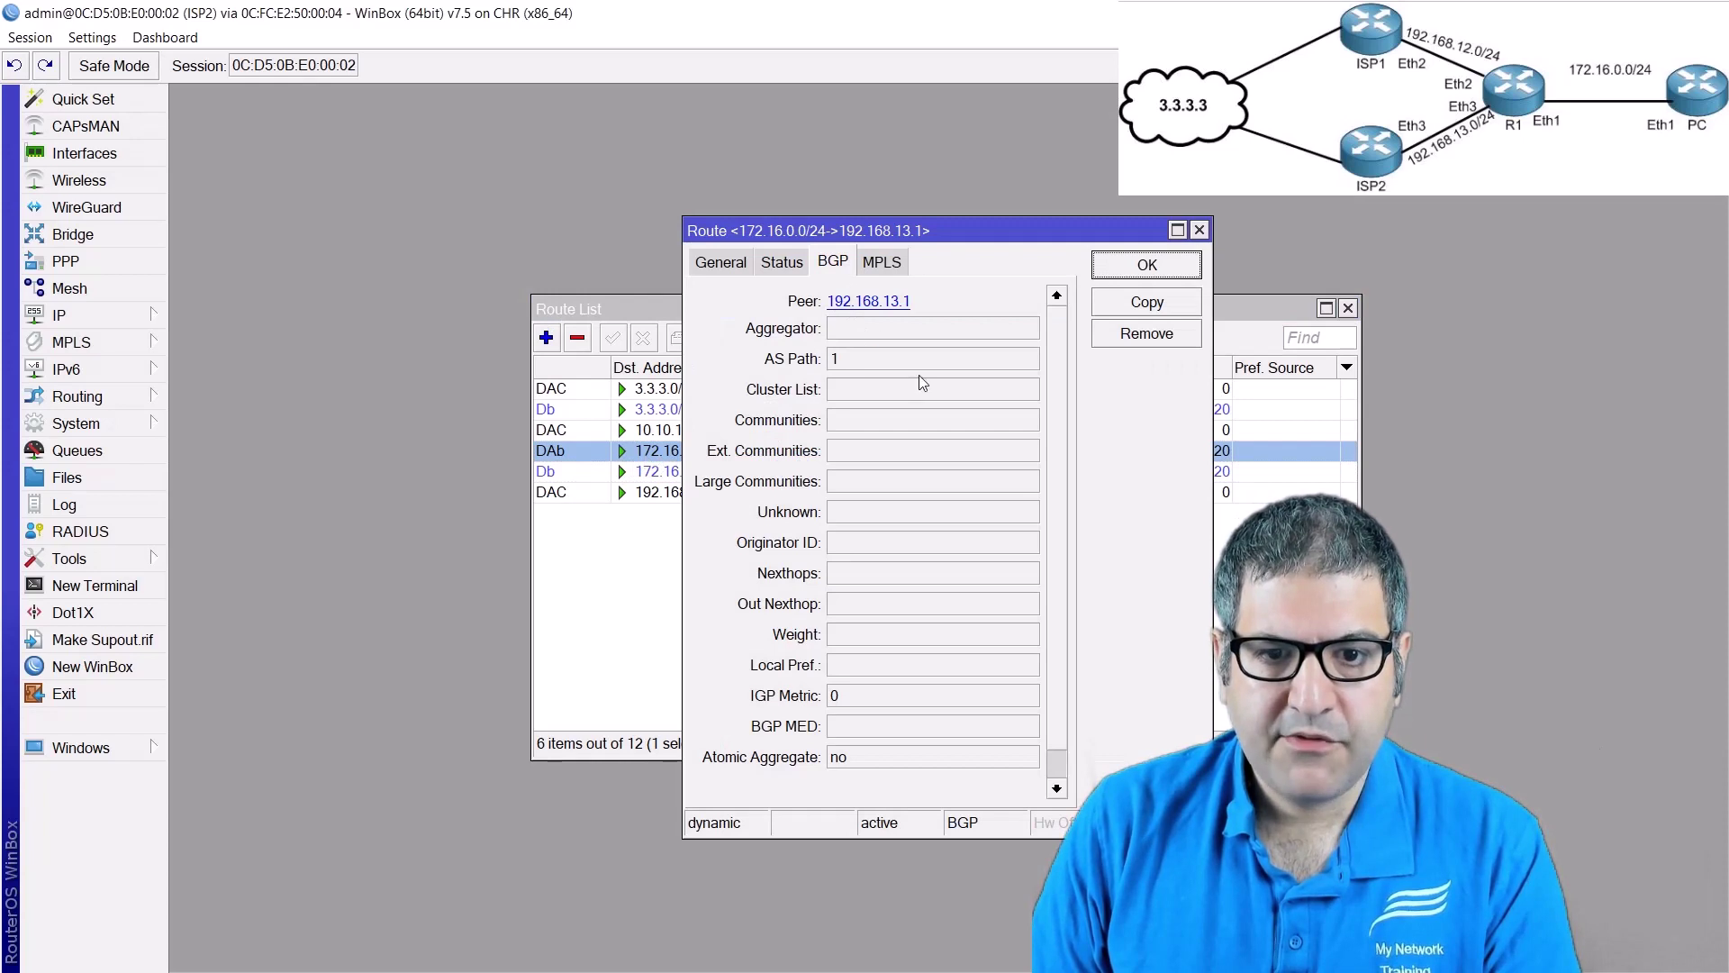
click(796, 362)
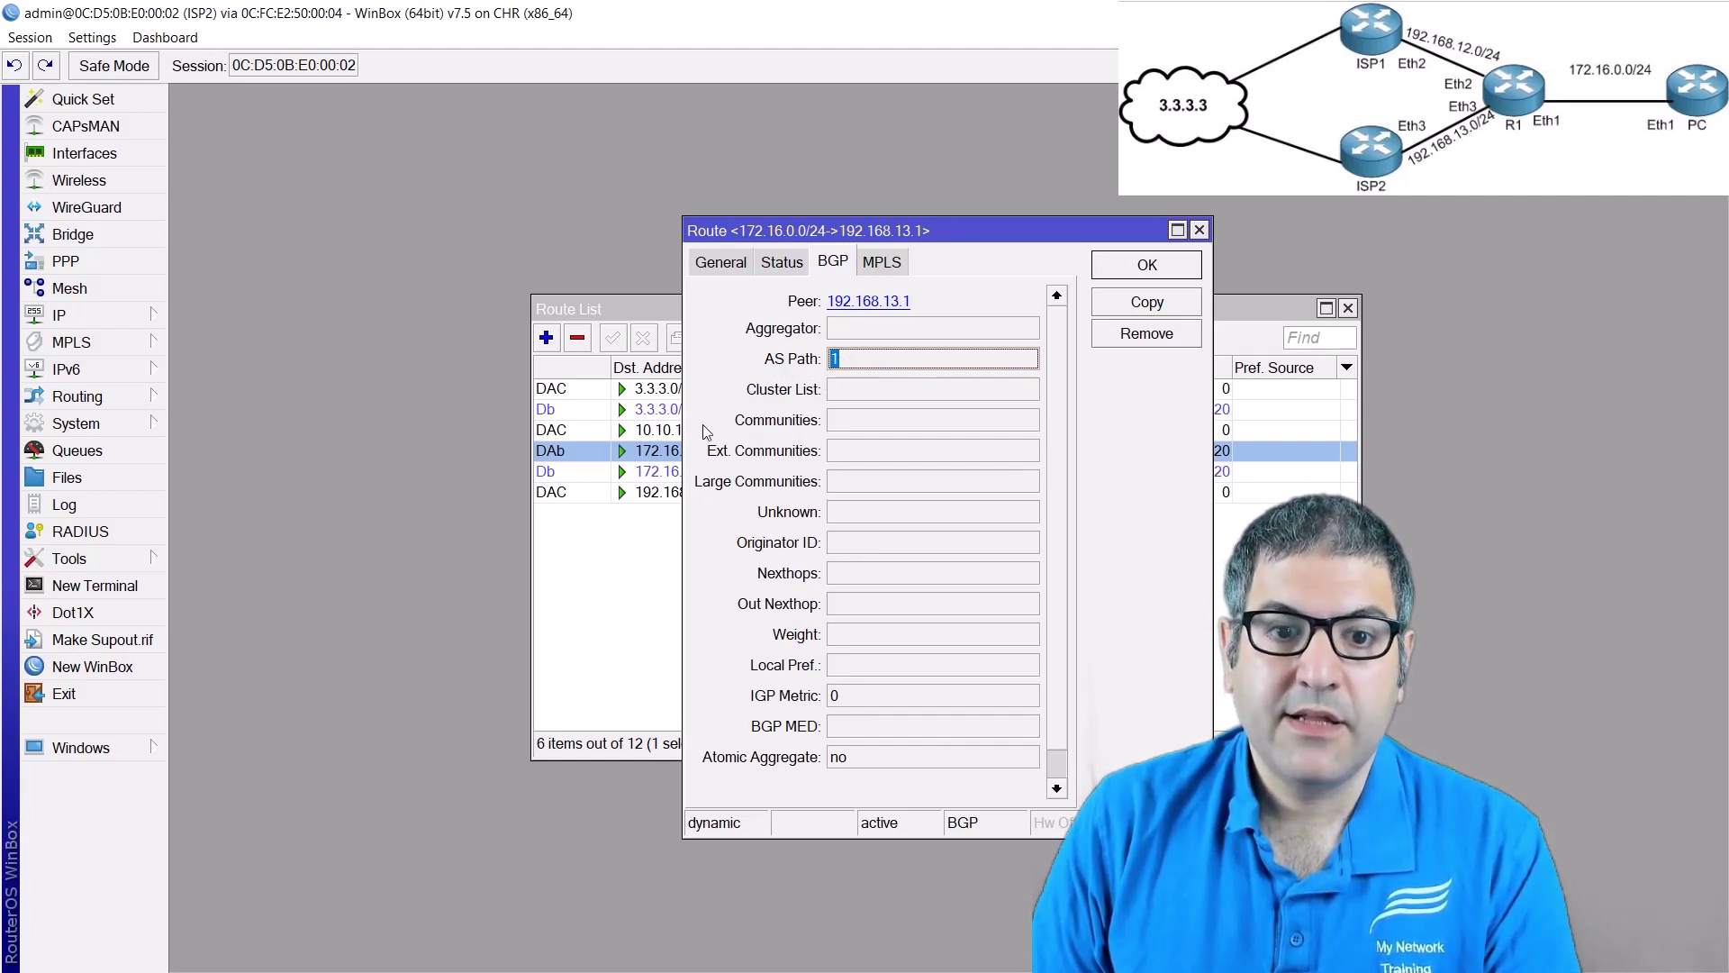
key(Escape)
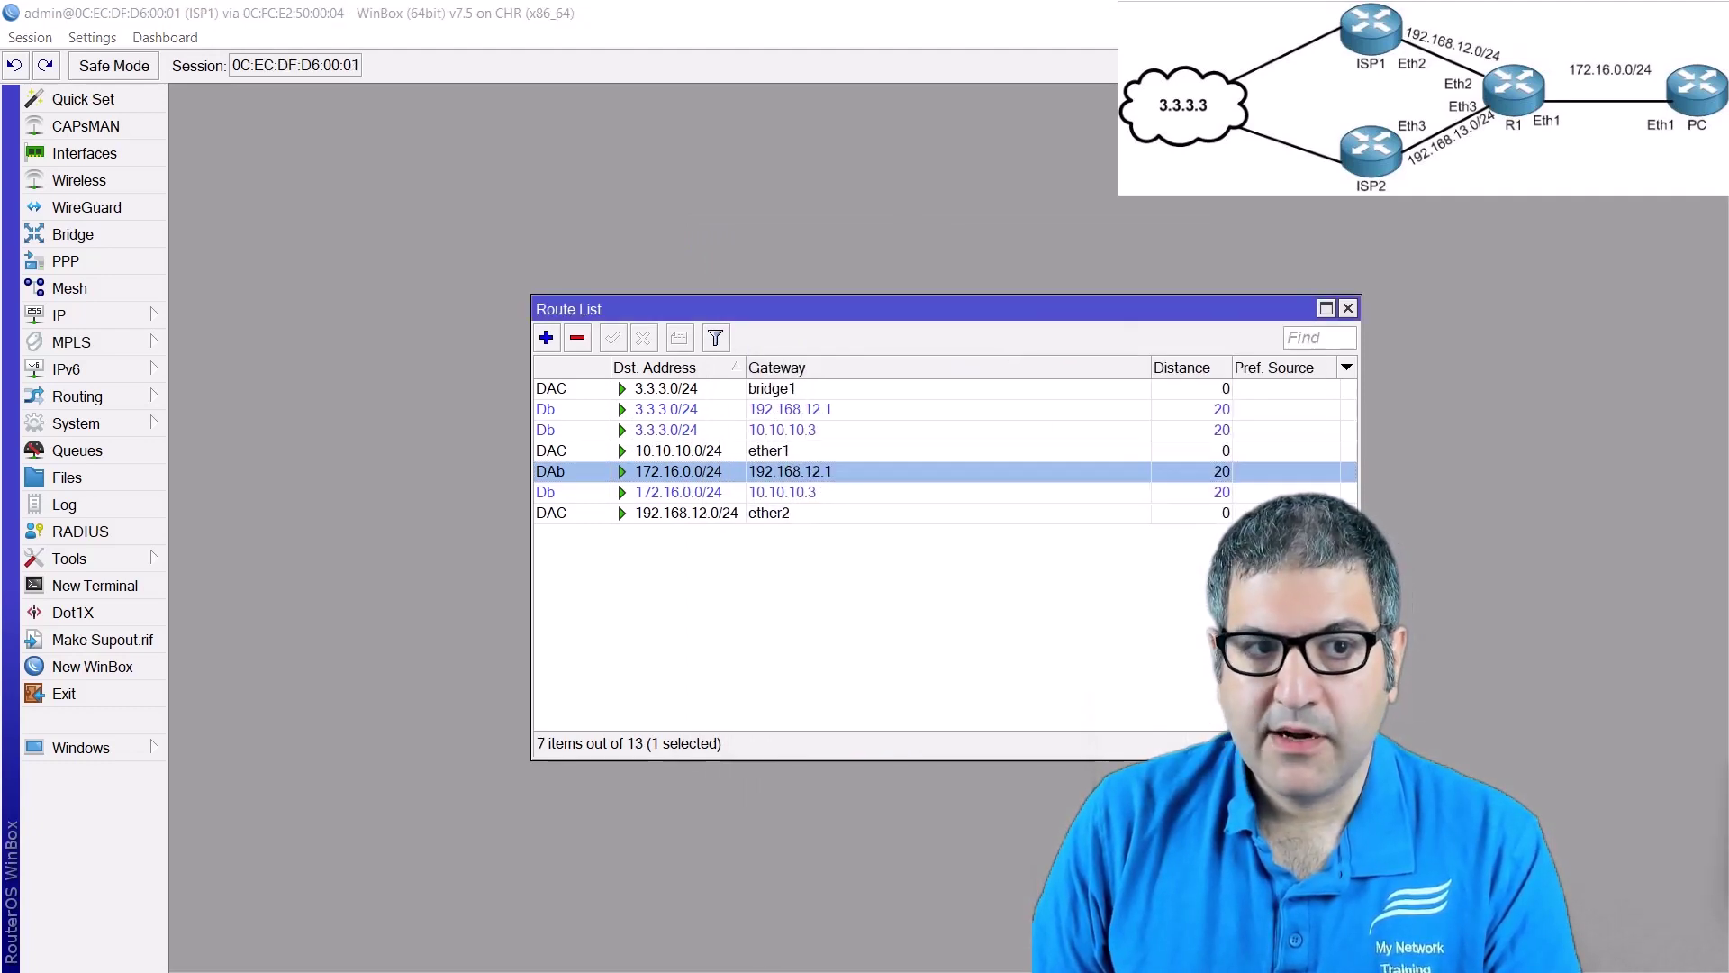
click(775, 453)
double_click(776, 473)
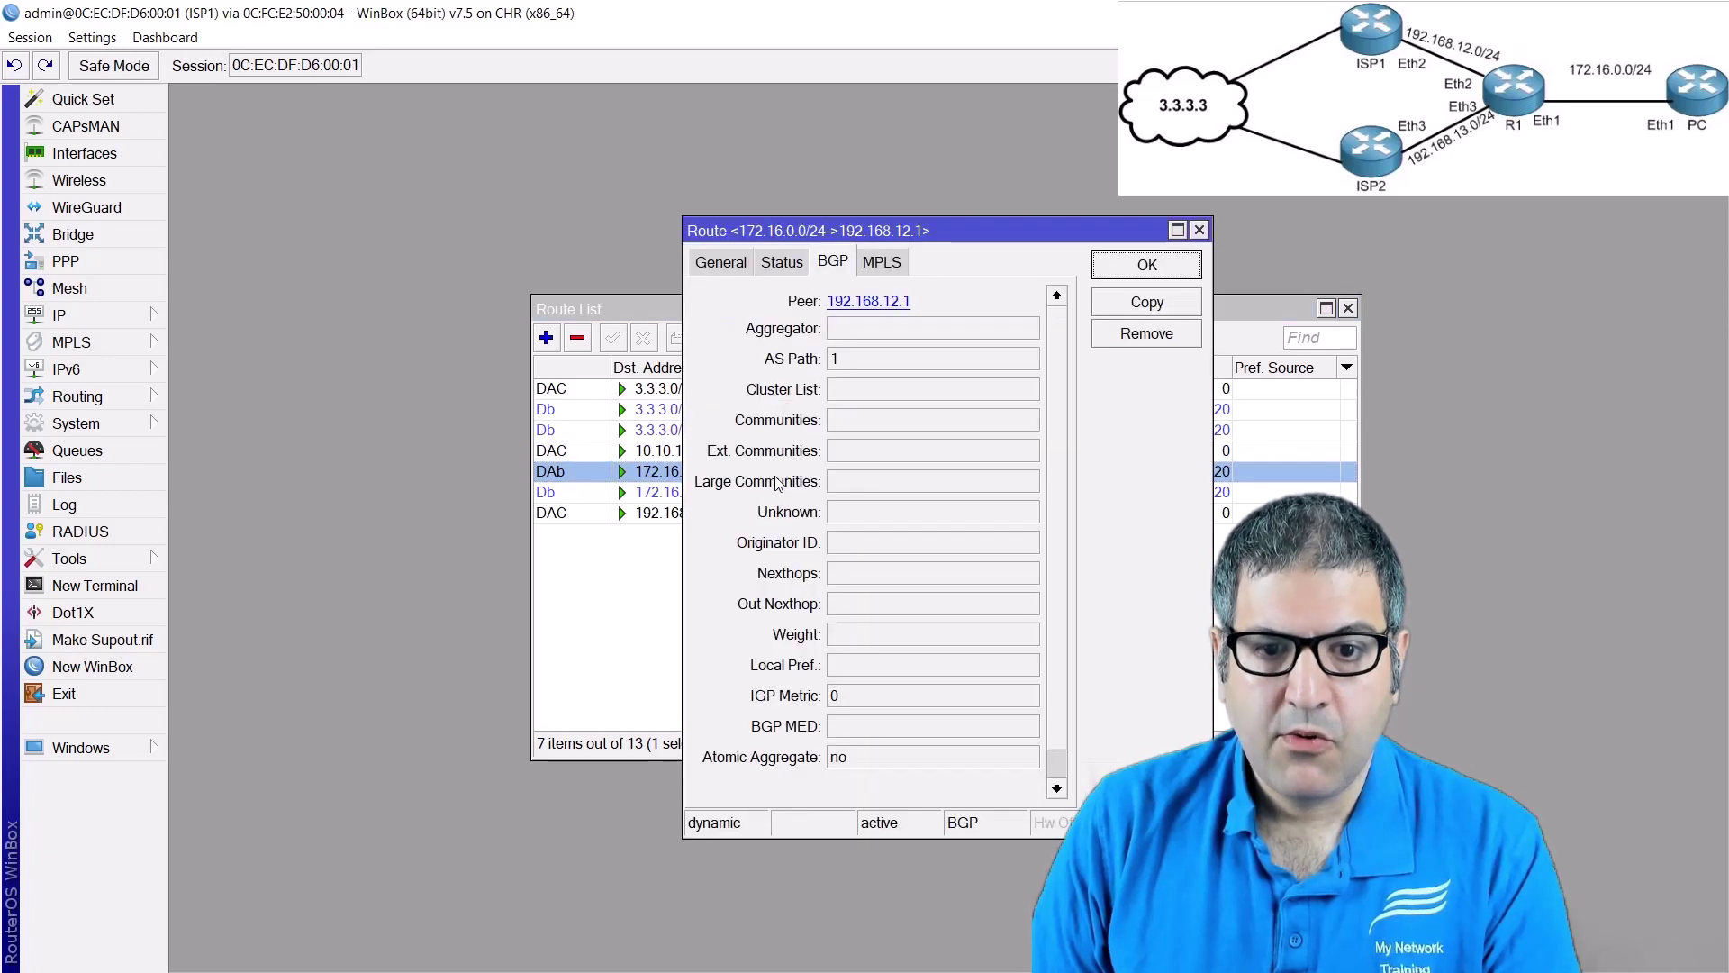
double_click(850, 364)
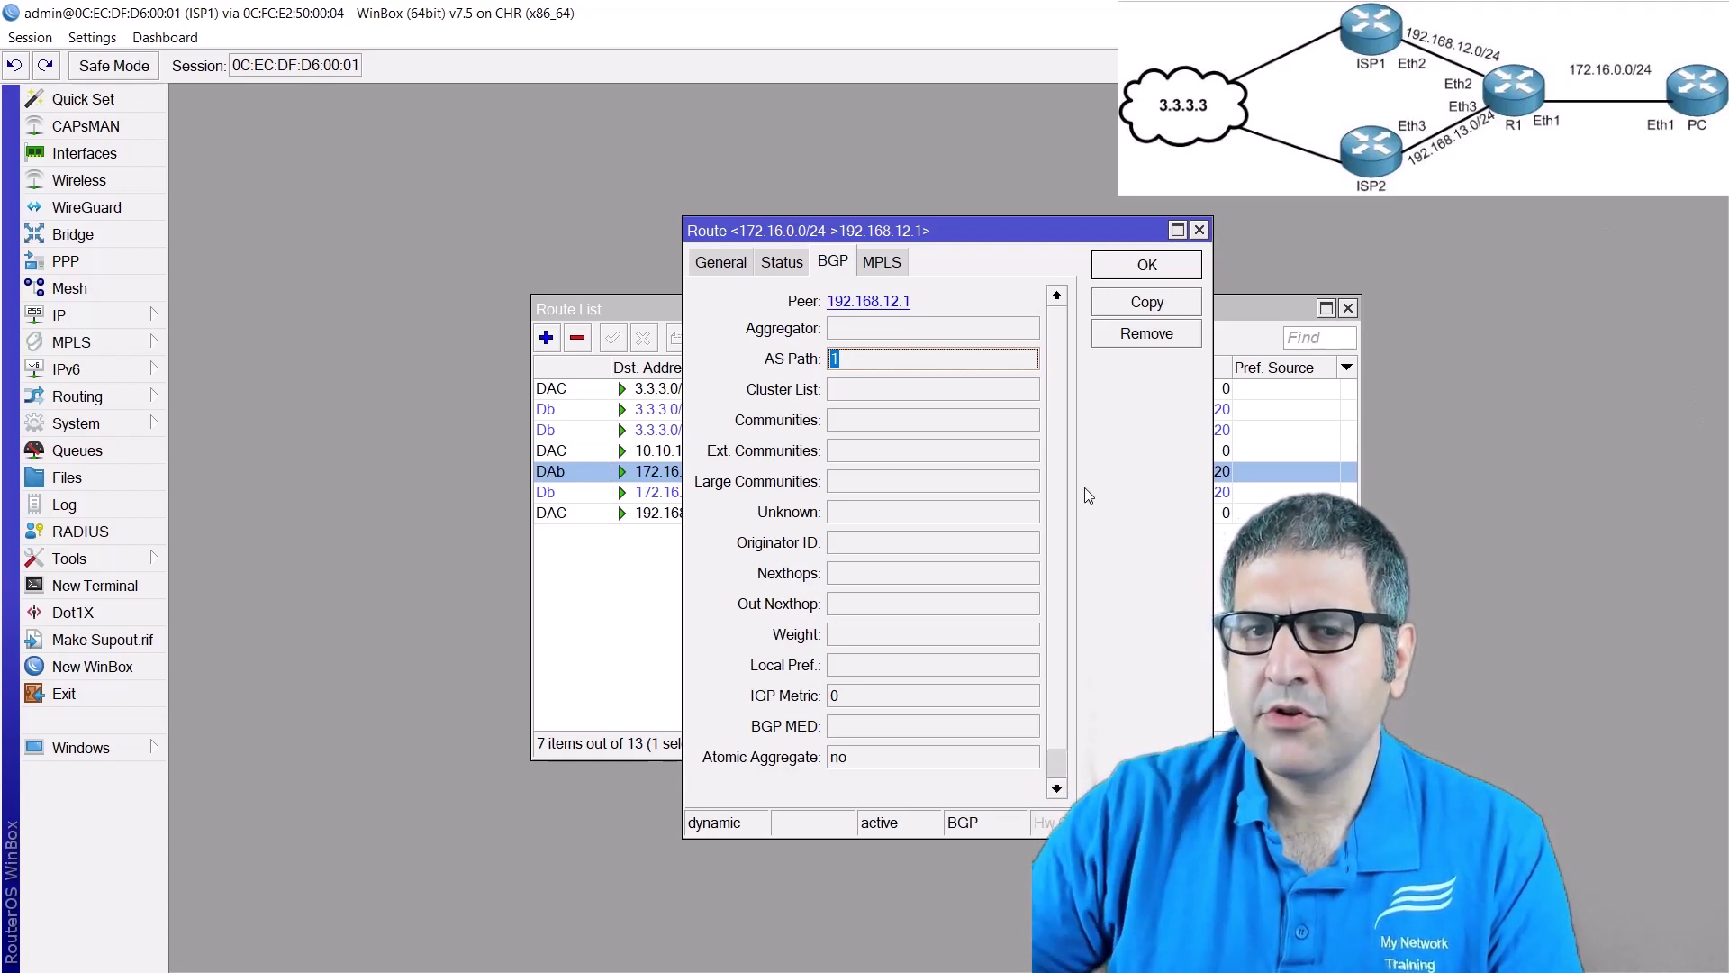
key(Escape)
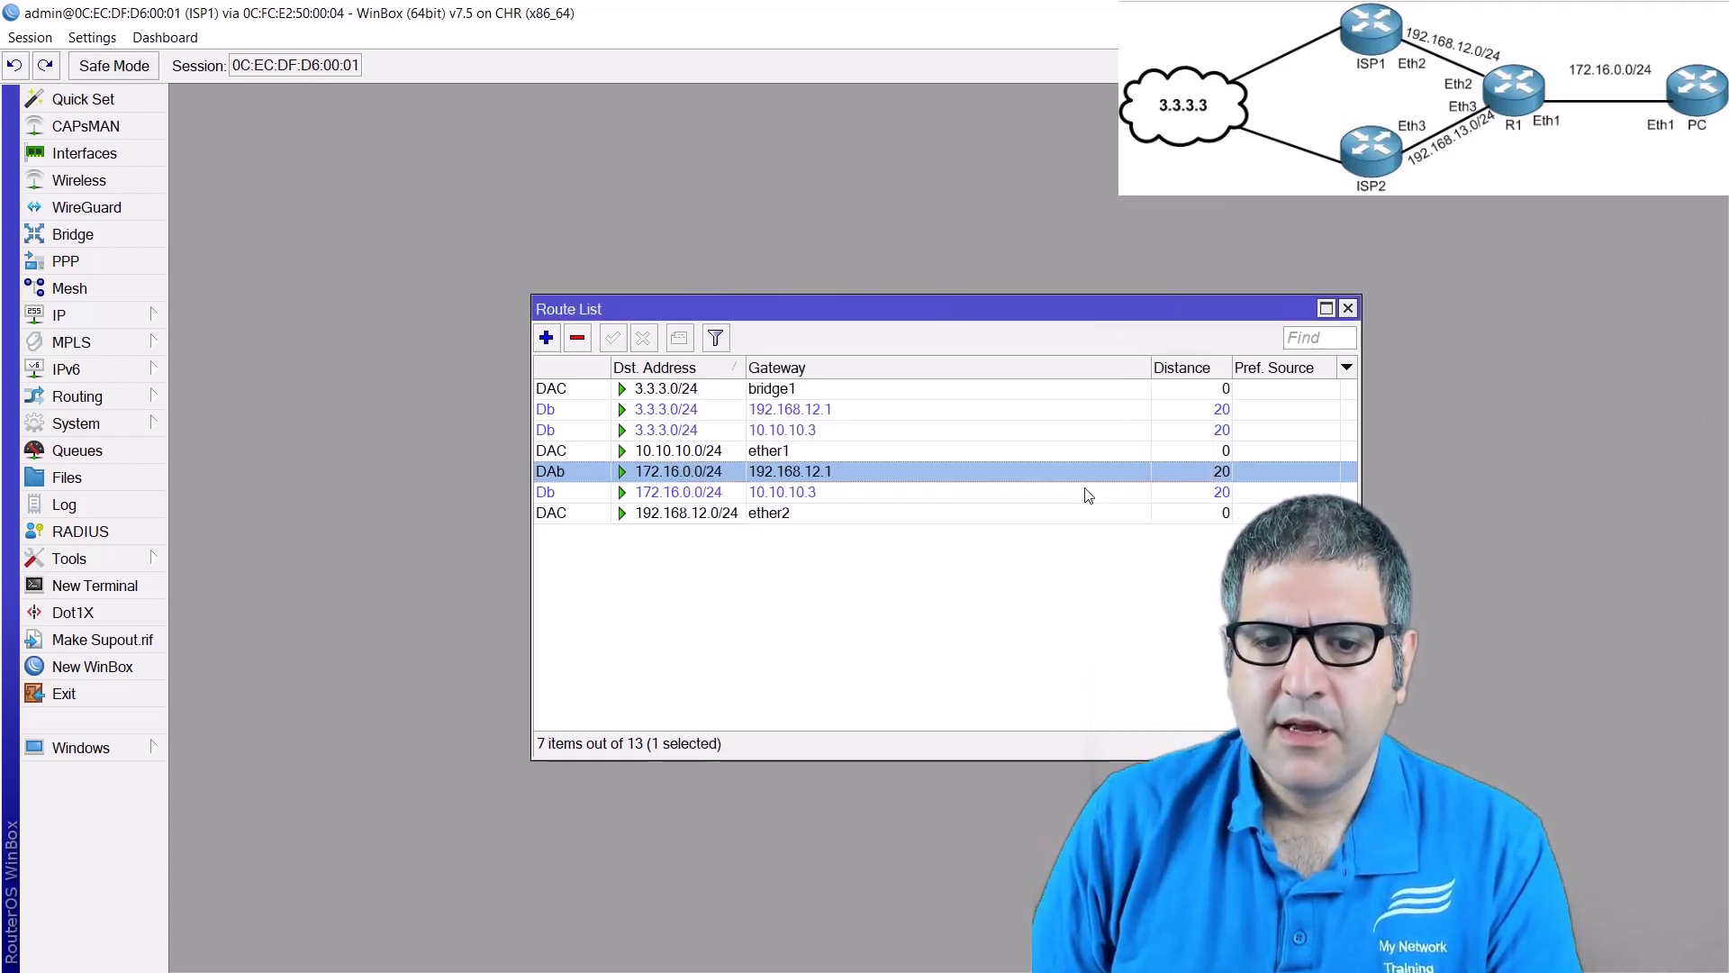
double_click(729, 491)
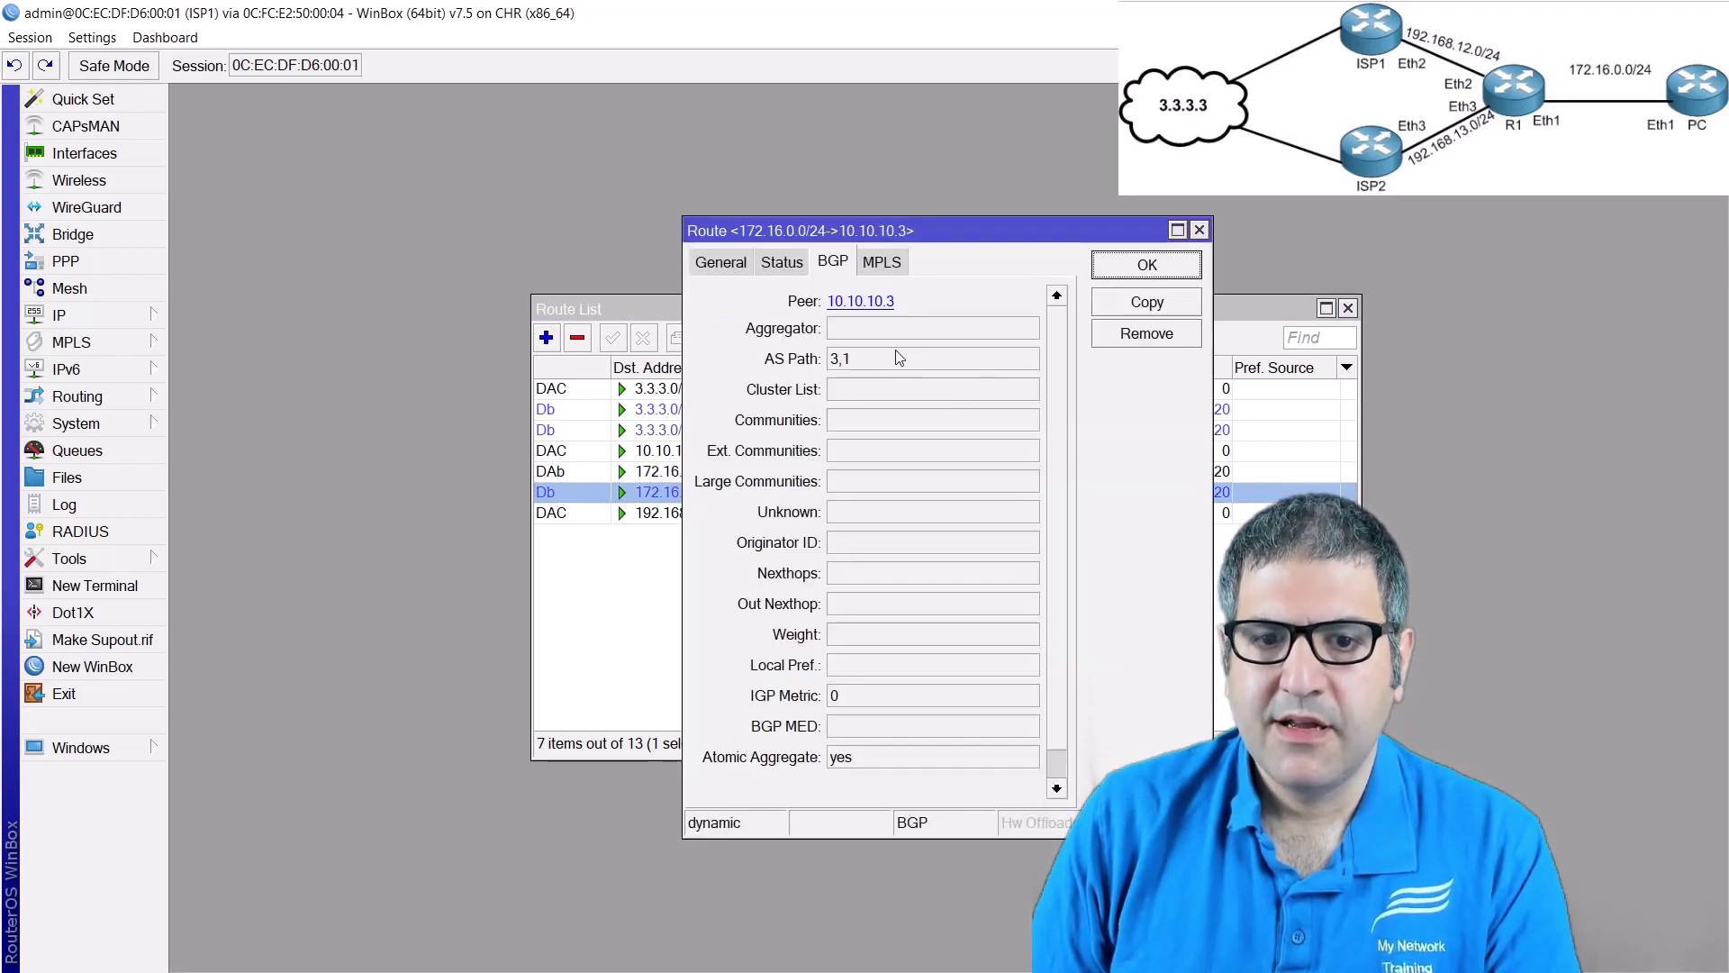
drag(839, 359, 782, 369)
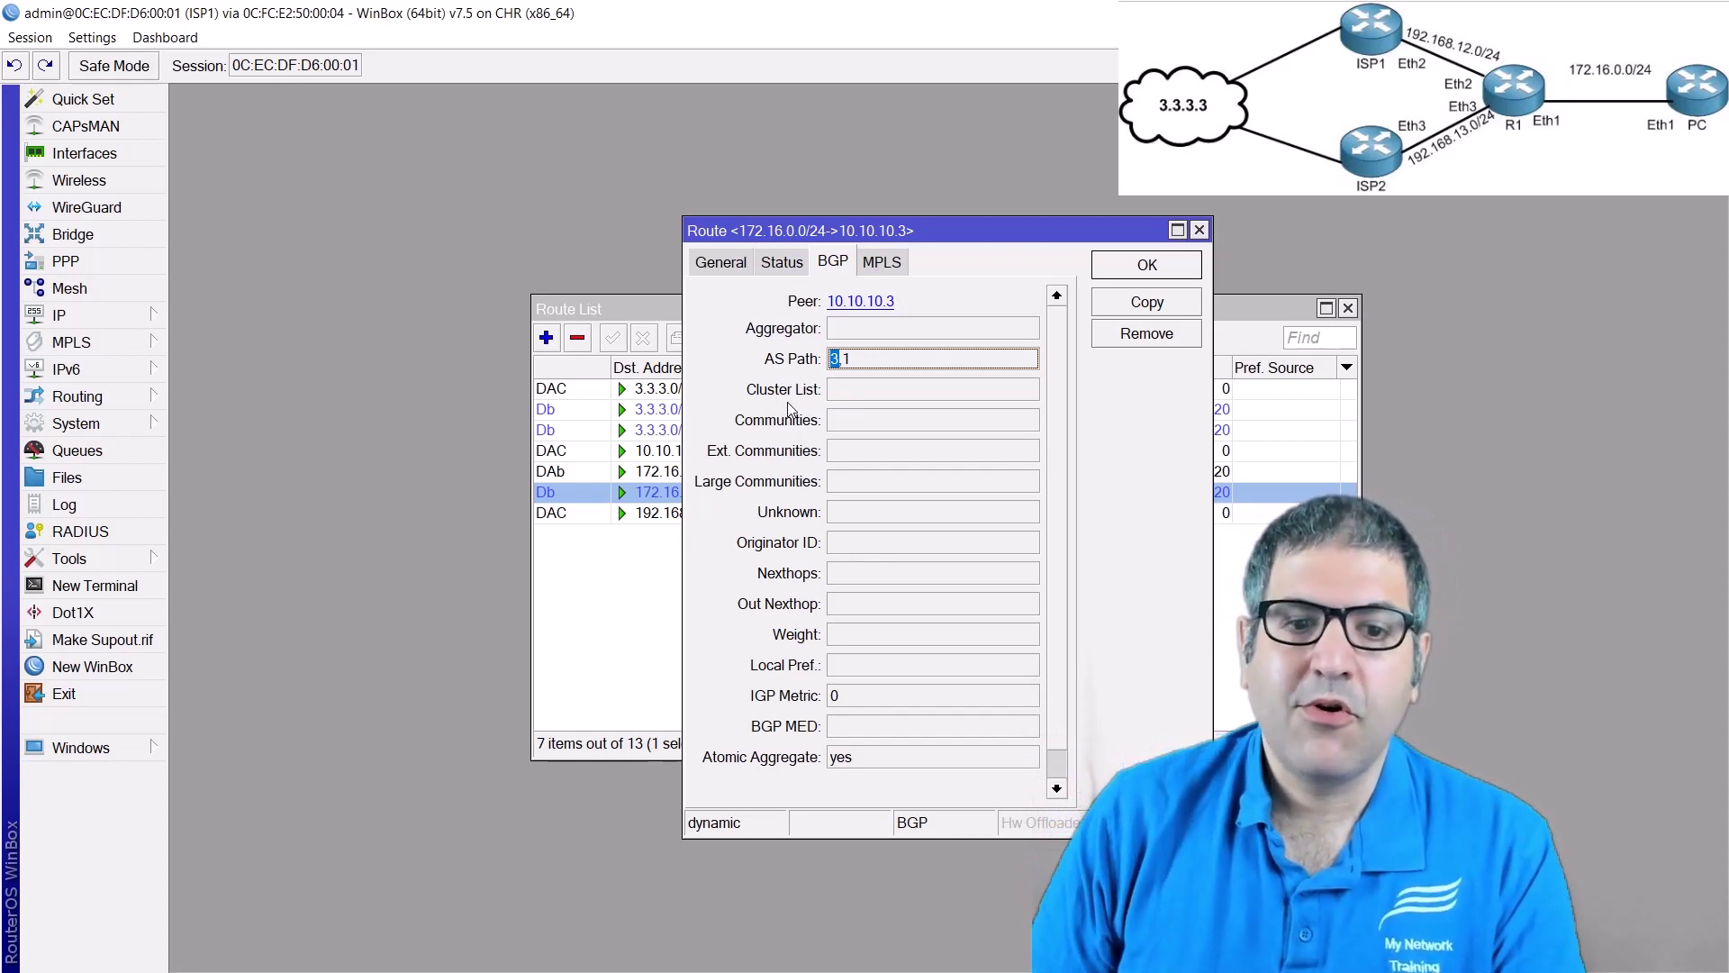
click(644, 512)
key(Escape)
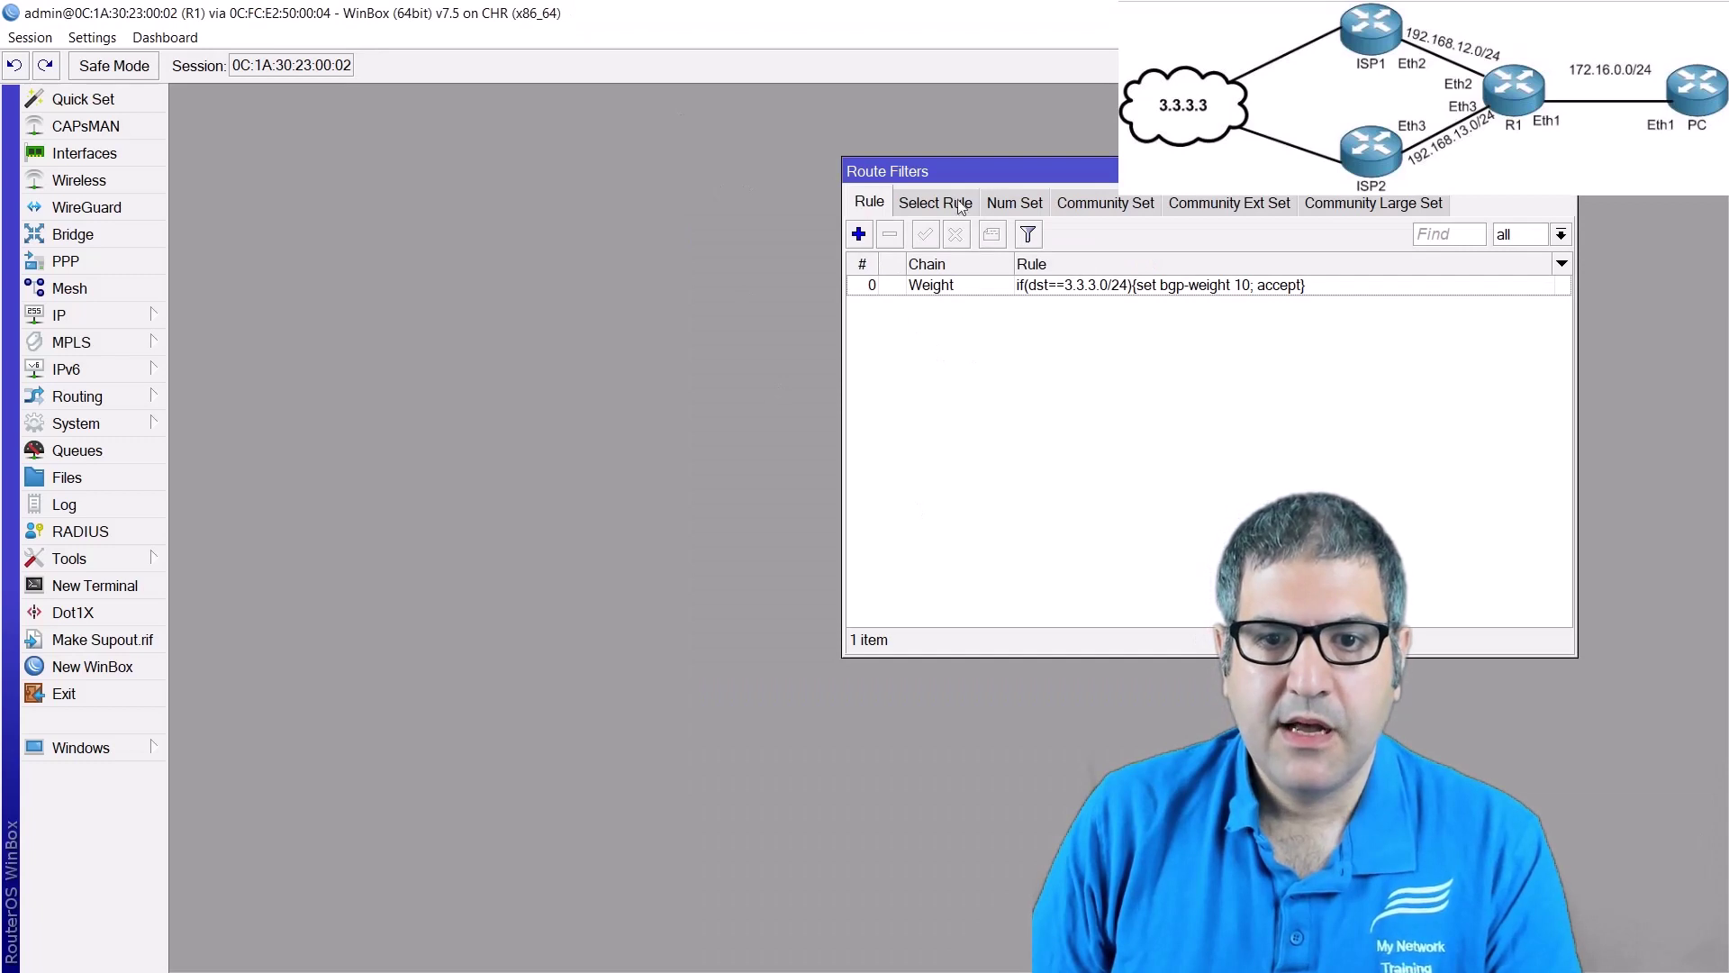
- Create a new route filter rule in the AS Prepend chain
drag(955, 178, 513, 183)
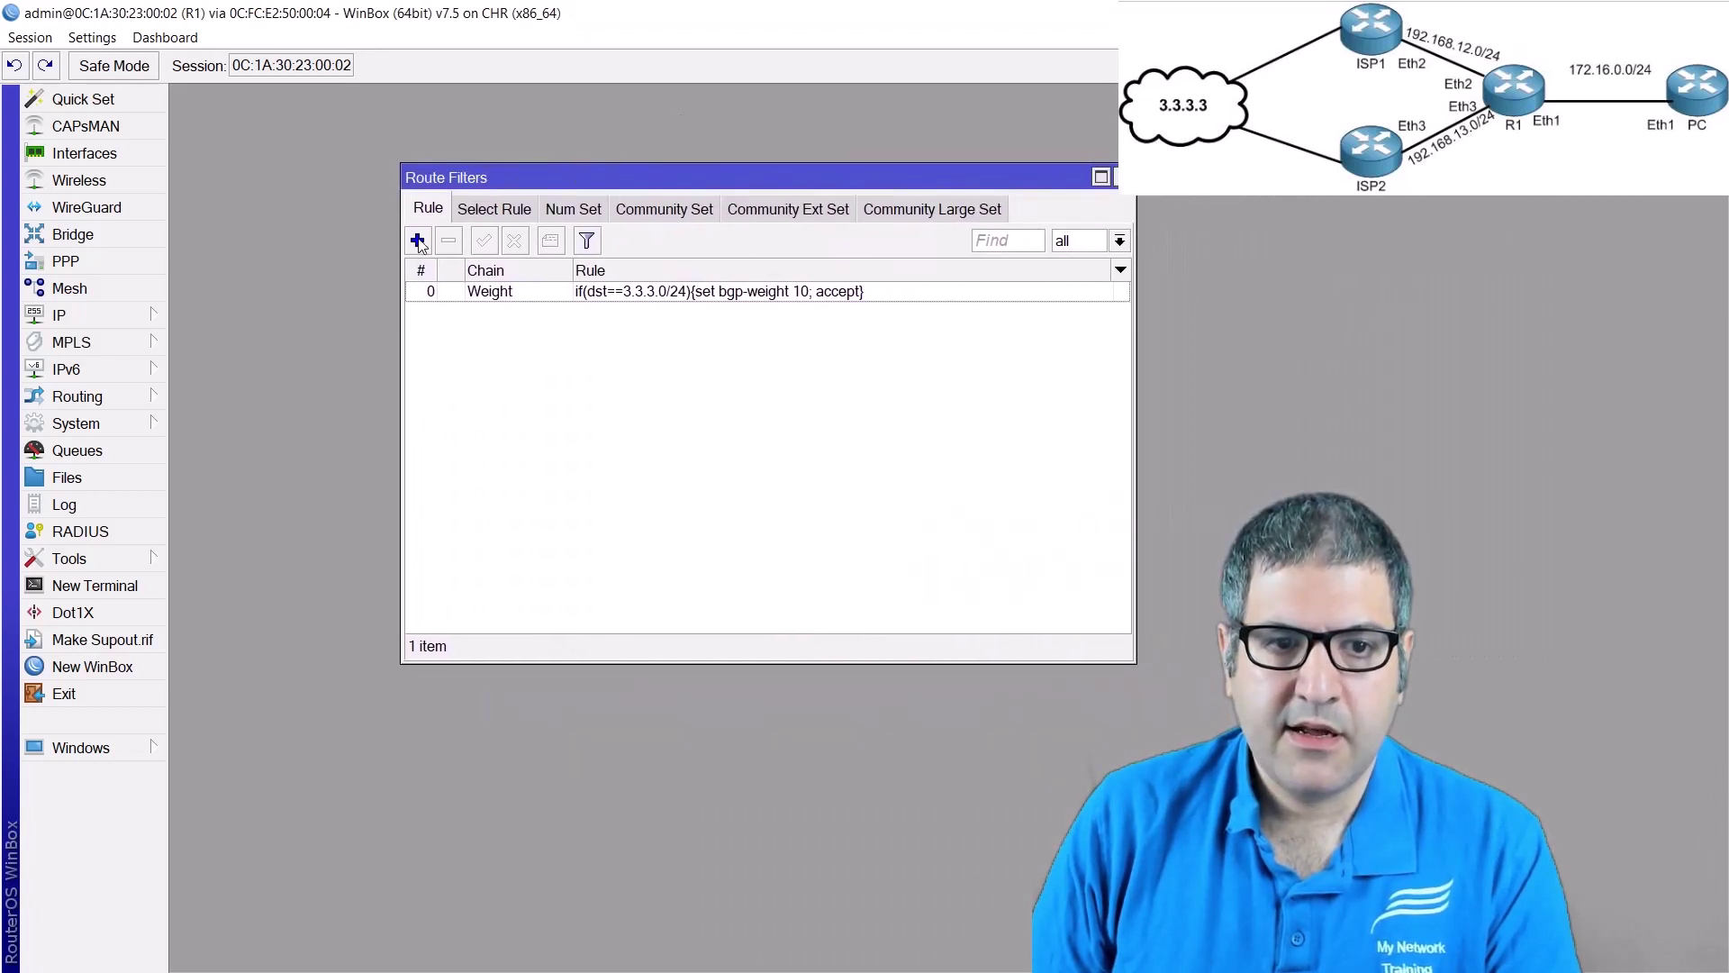
click(417, 240)
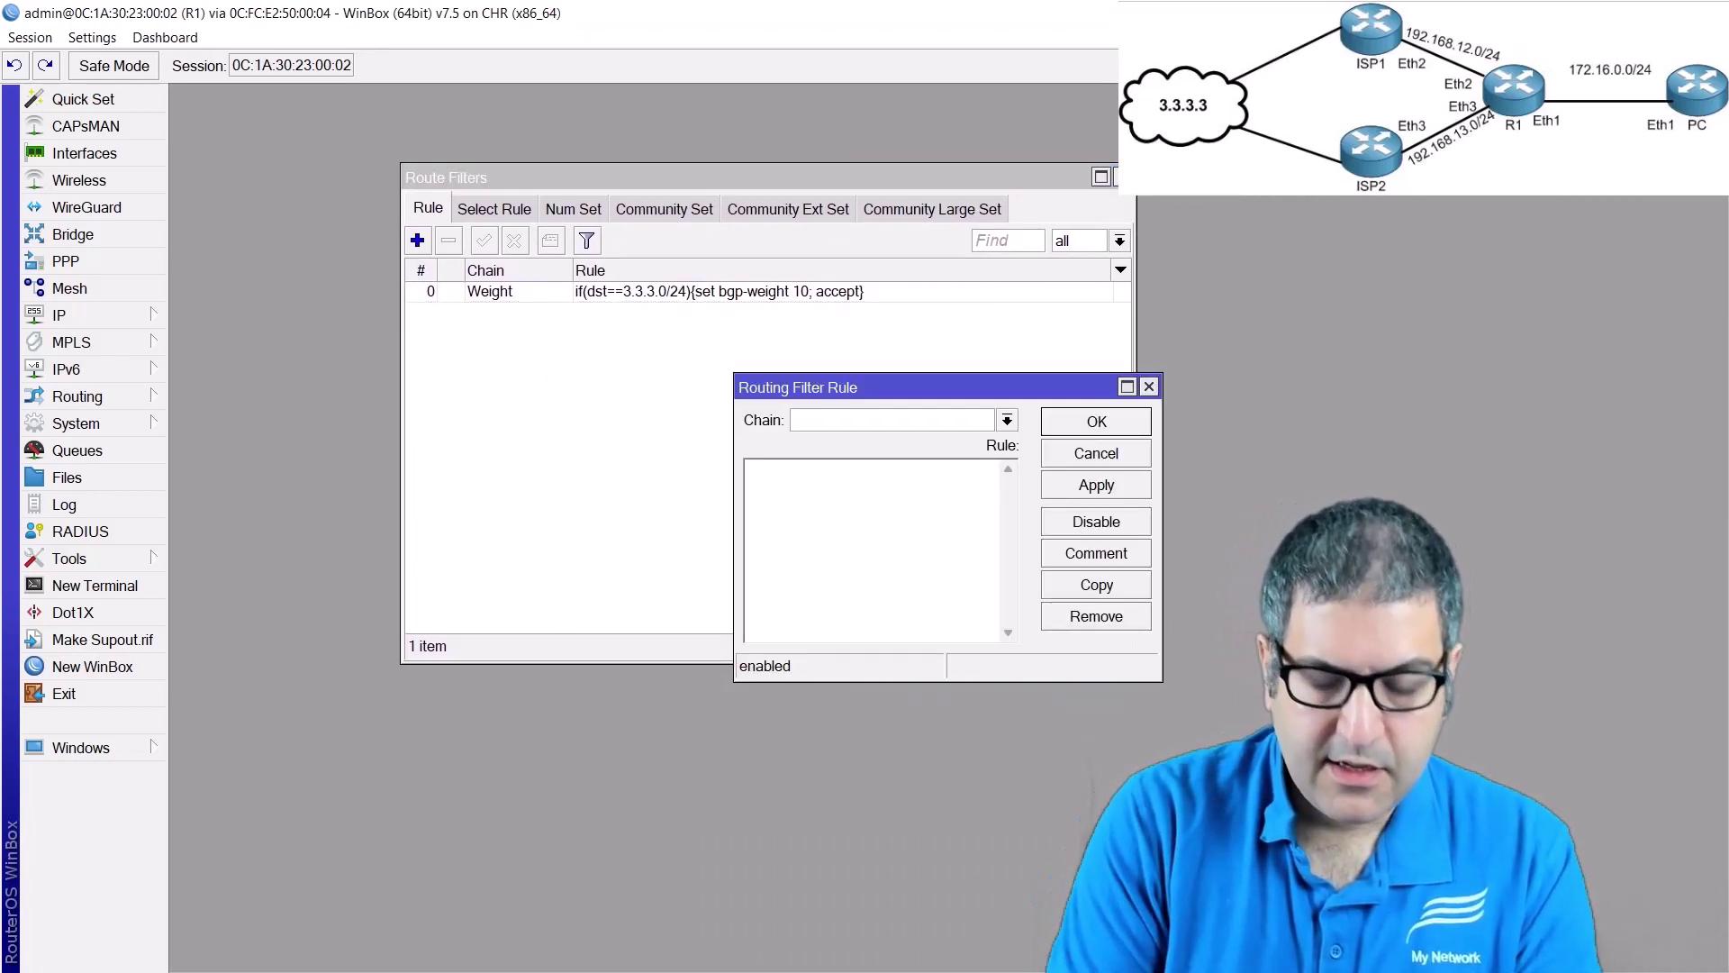
text(AS Prepend)
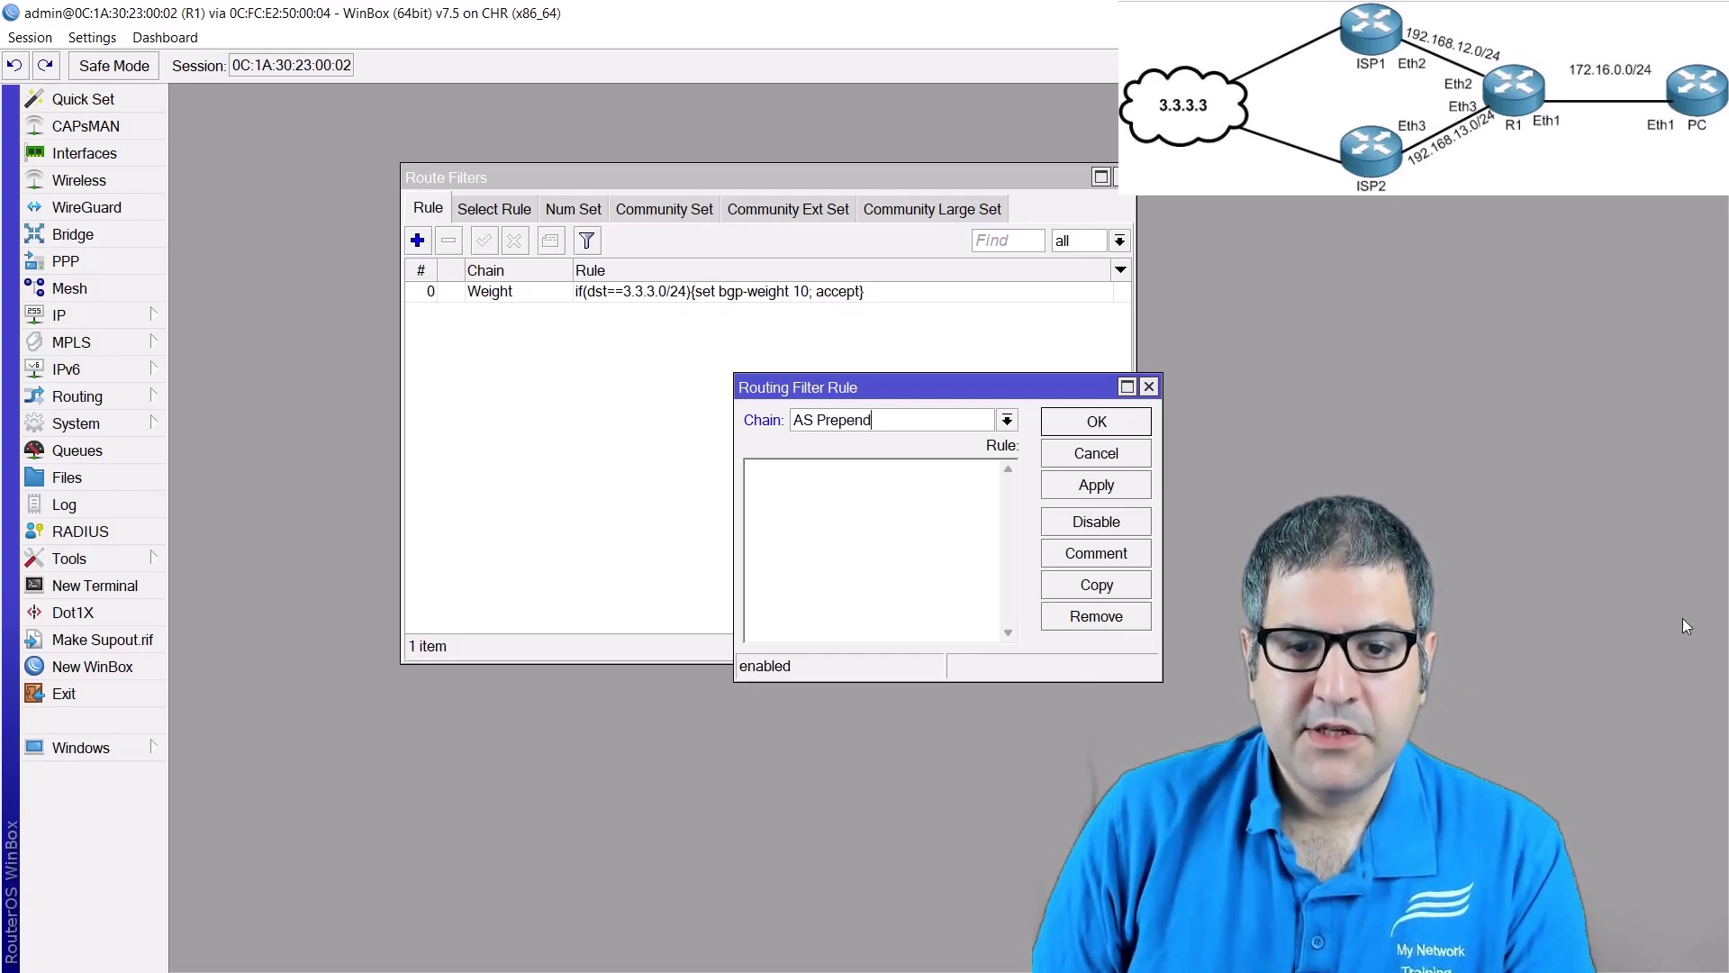
- Begin the rule body as if(dst==172.16.0.0/24){set bgp
click(759, 502)
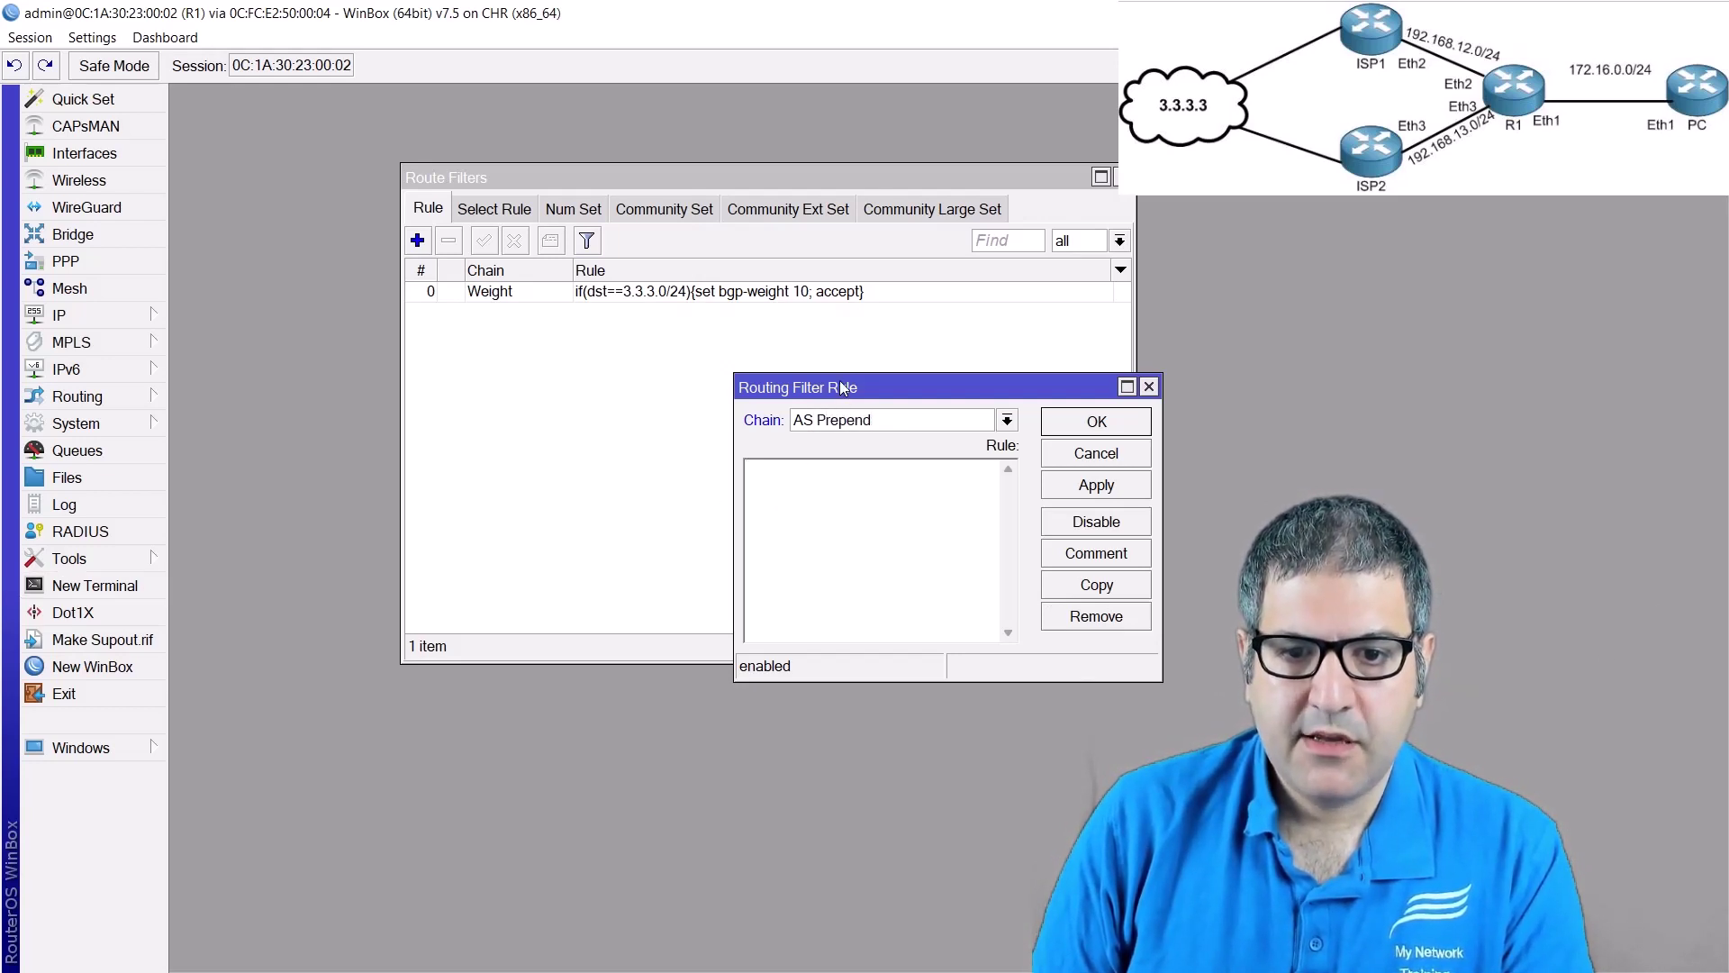
drag(841, 387, 520, 382)
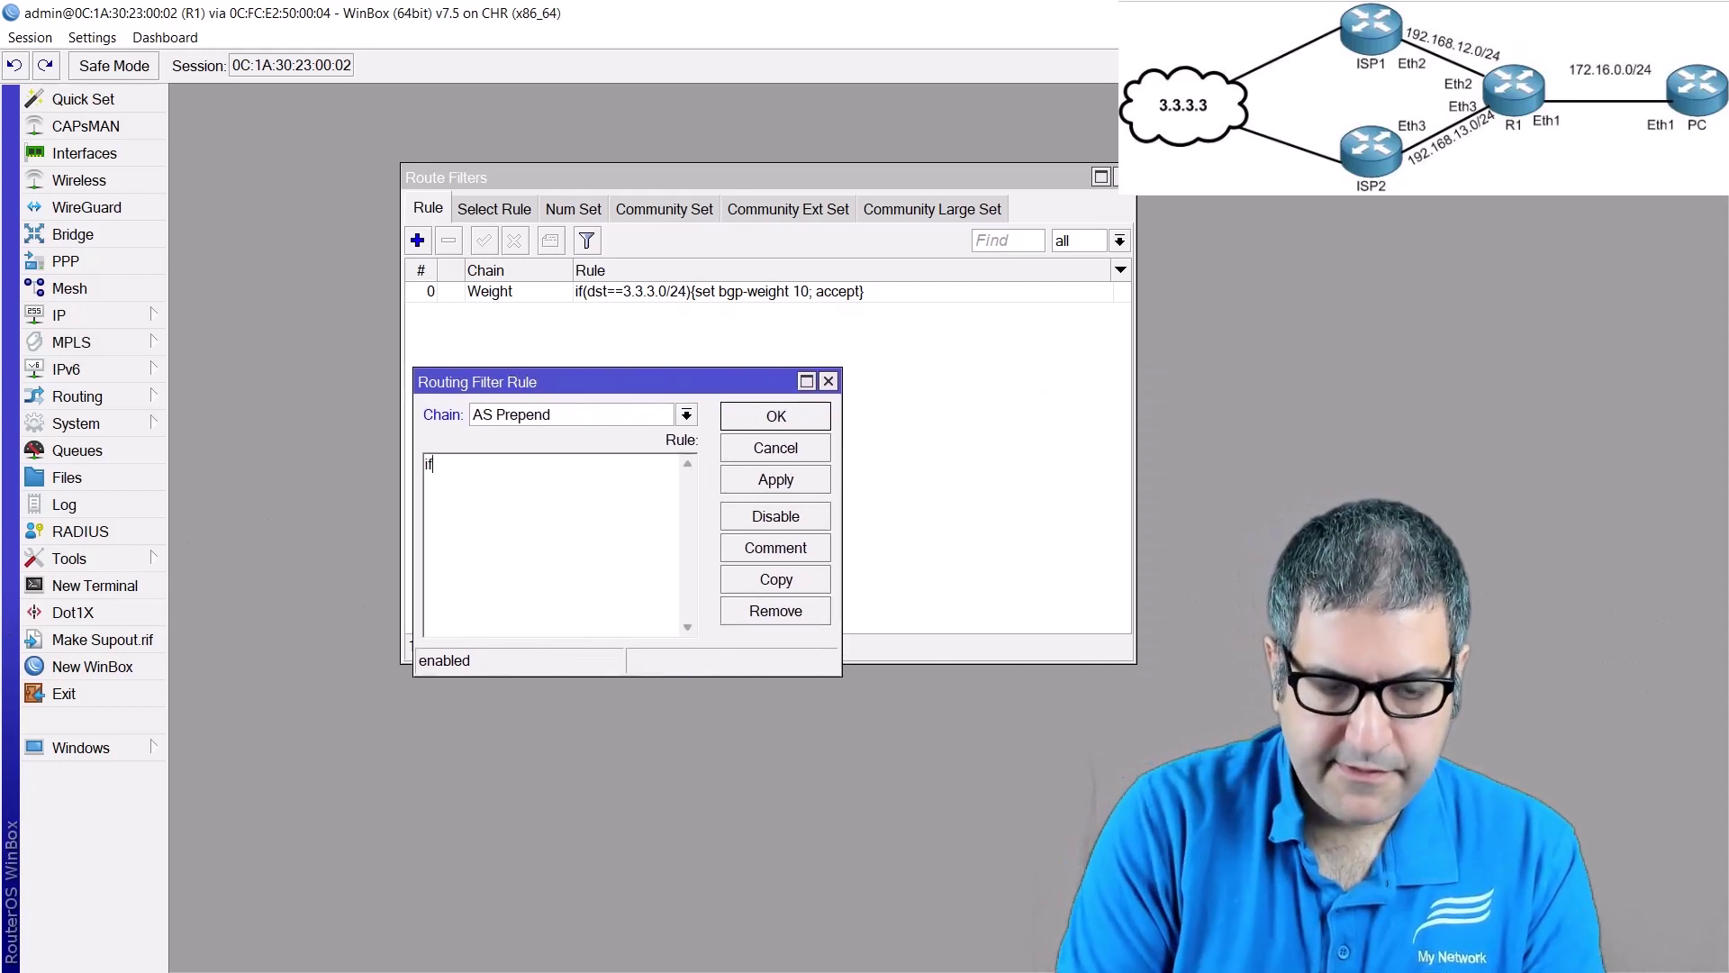
text(if(ds)
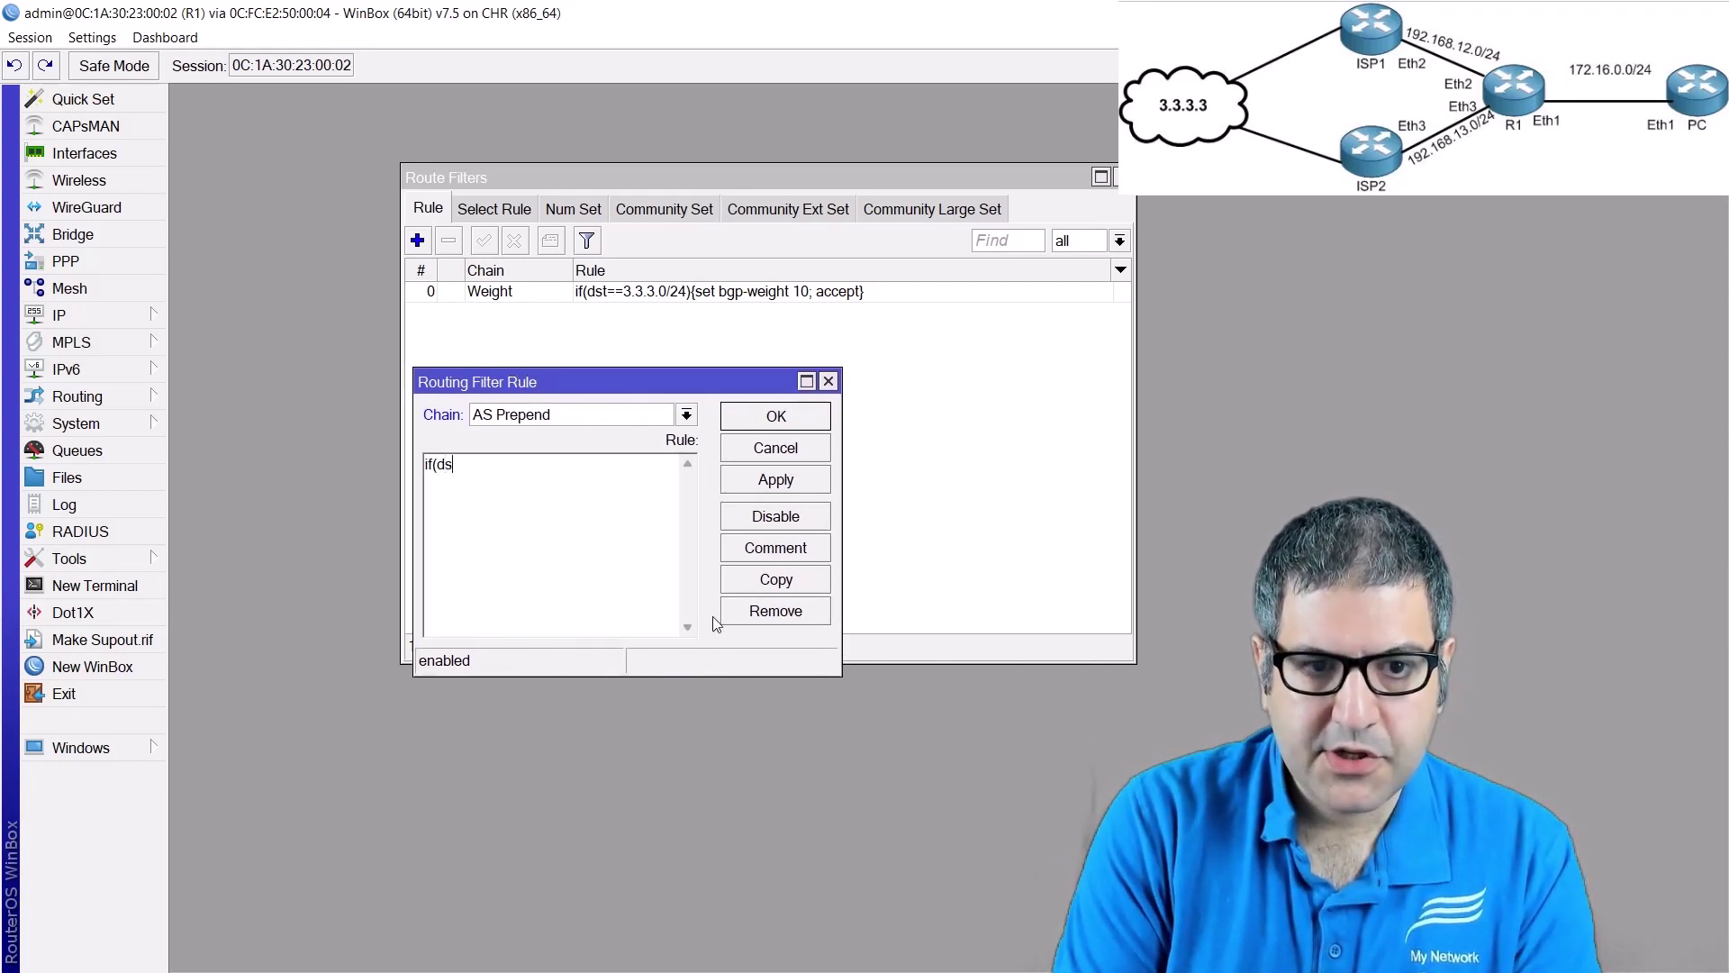
text(t==)
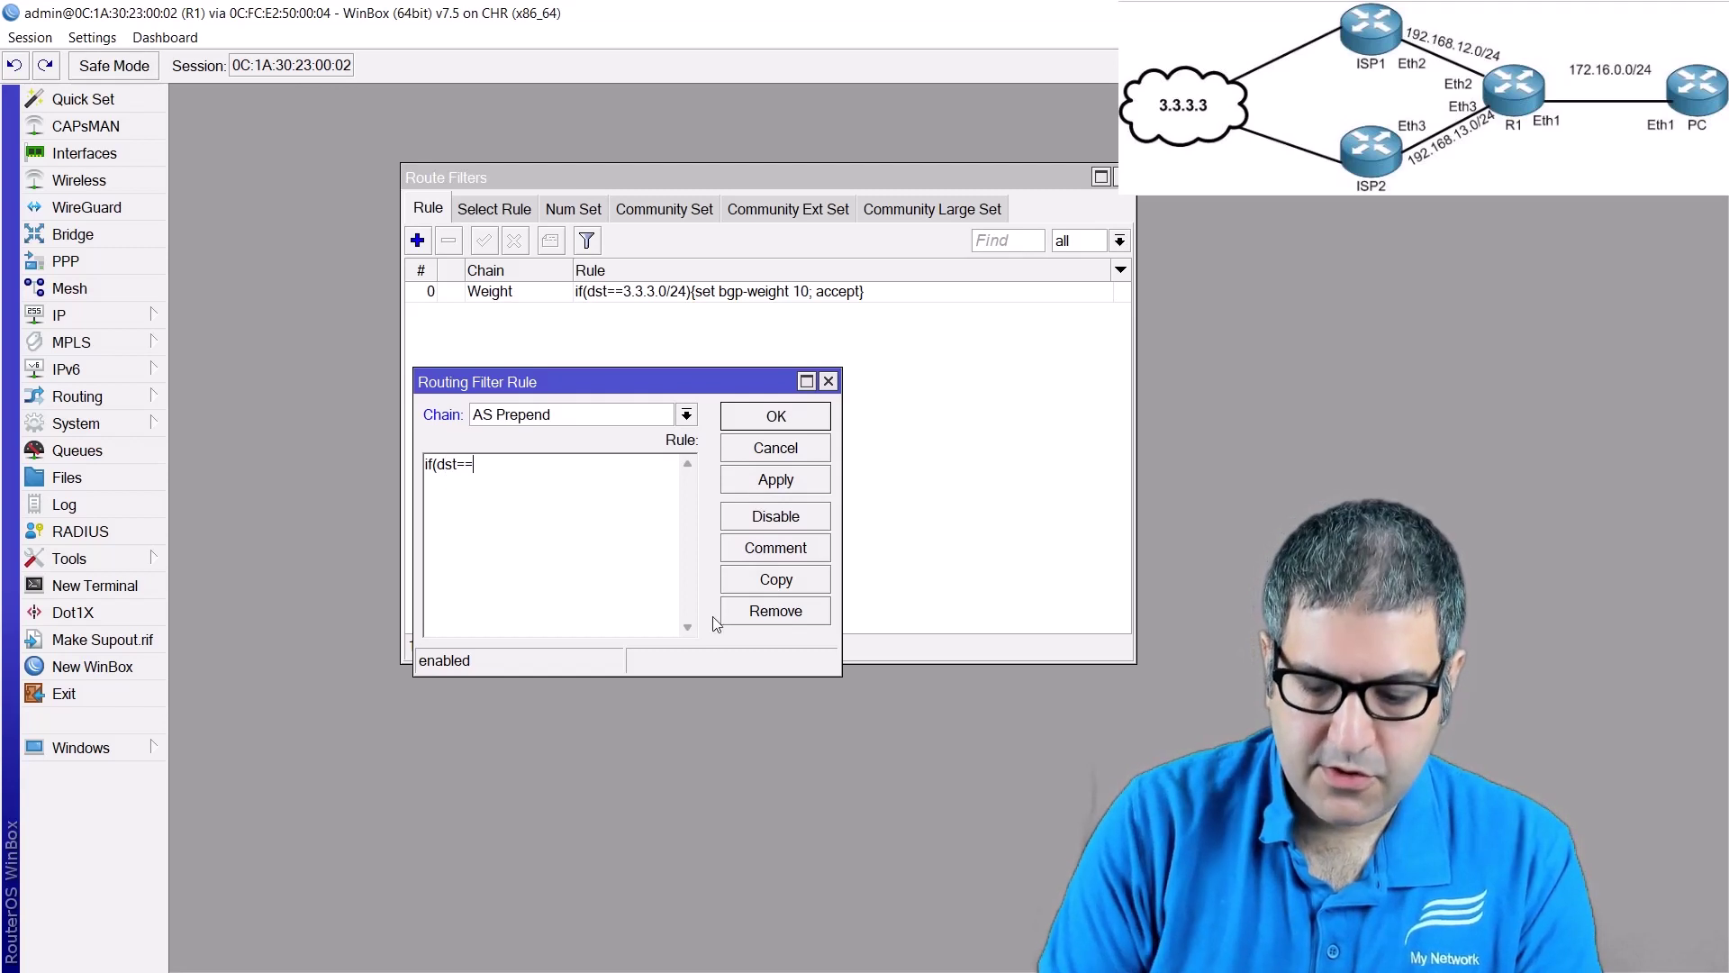
text(172.16.0.0/24)
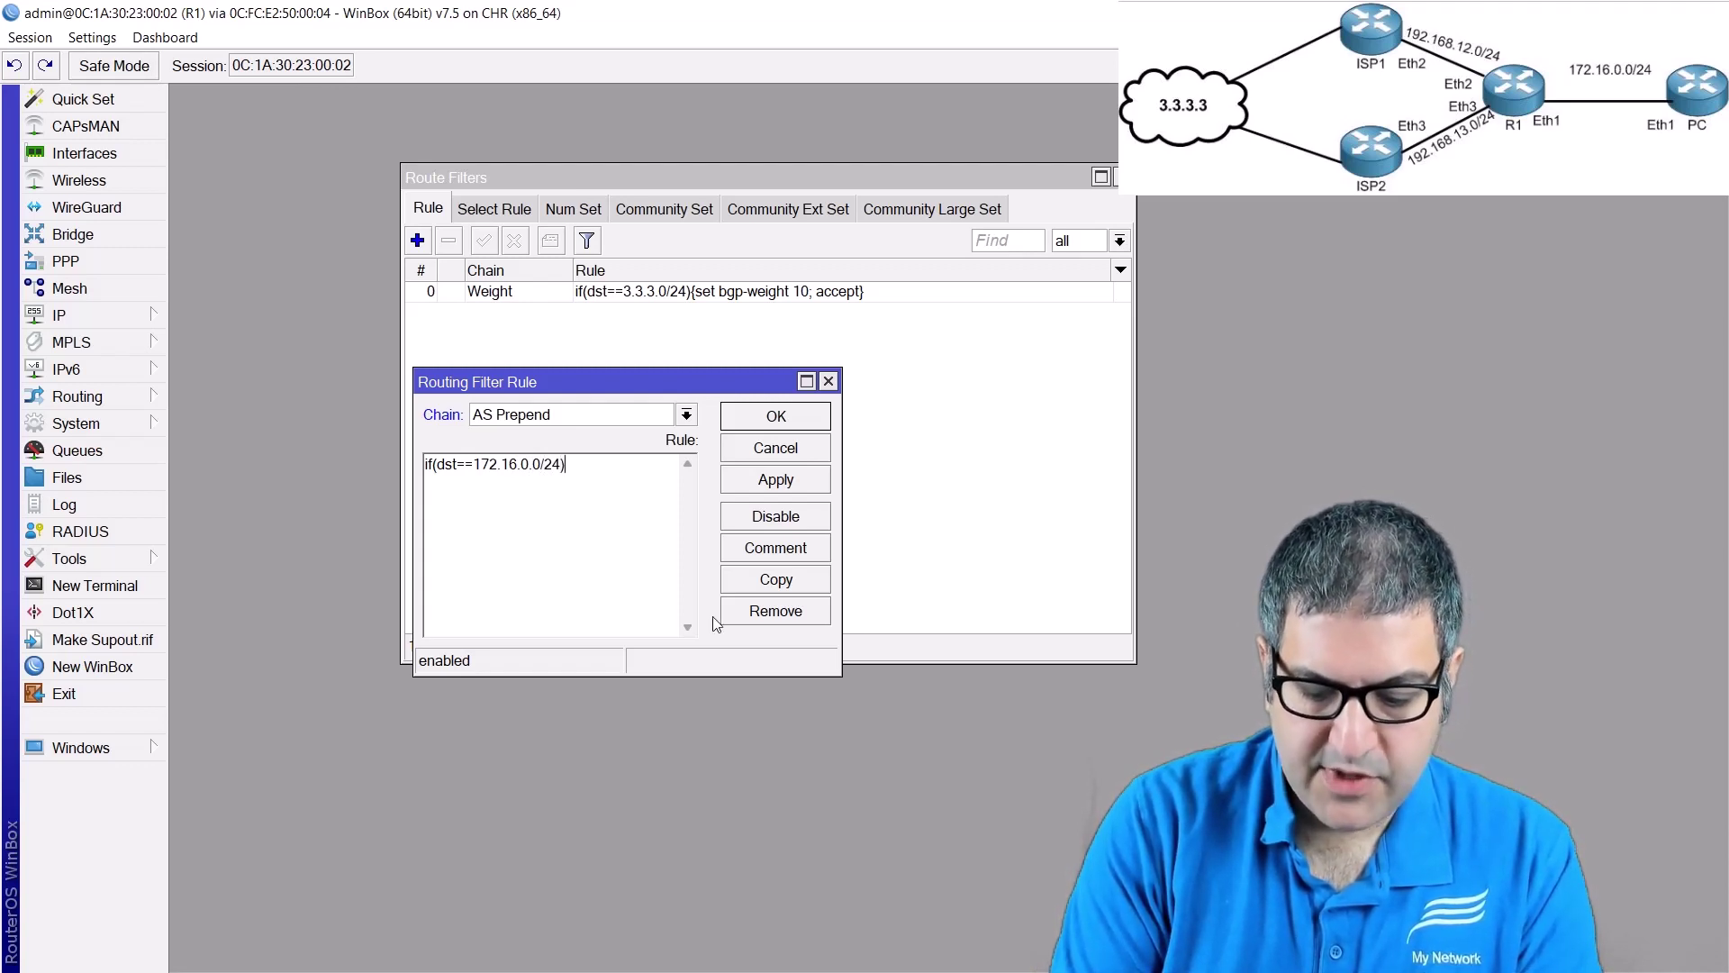
text({set b)
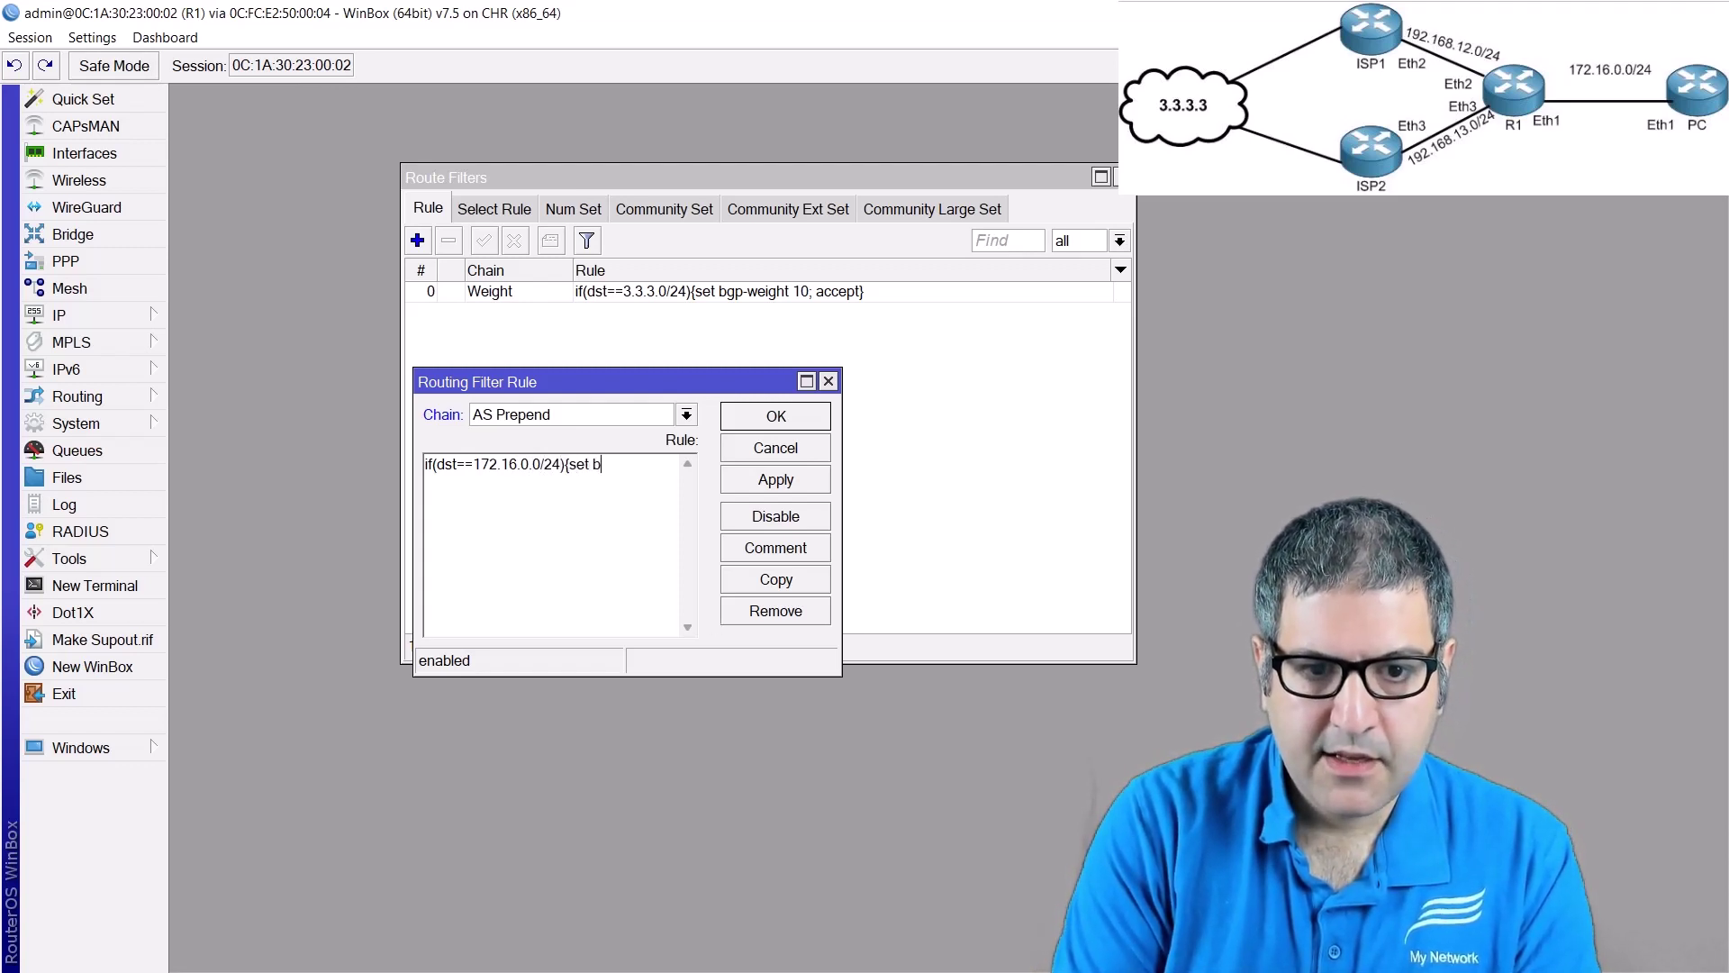
text(gp)
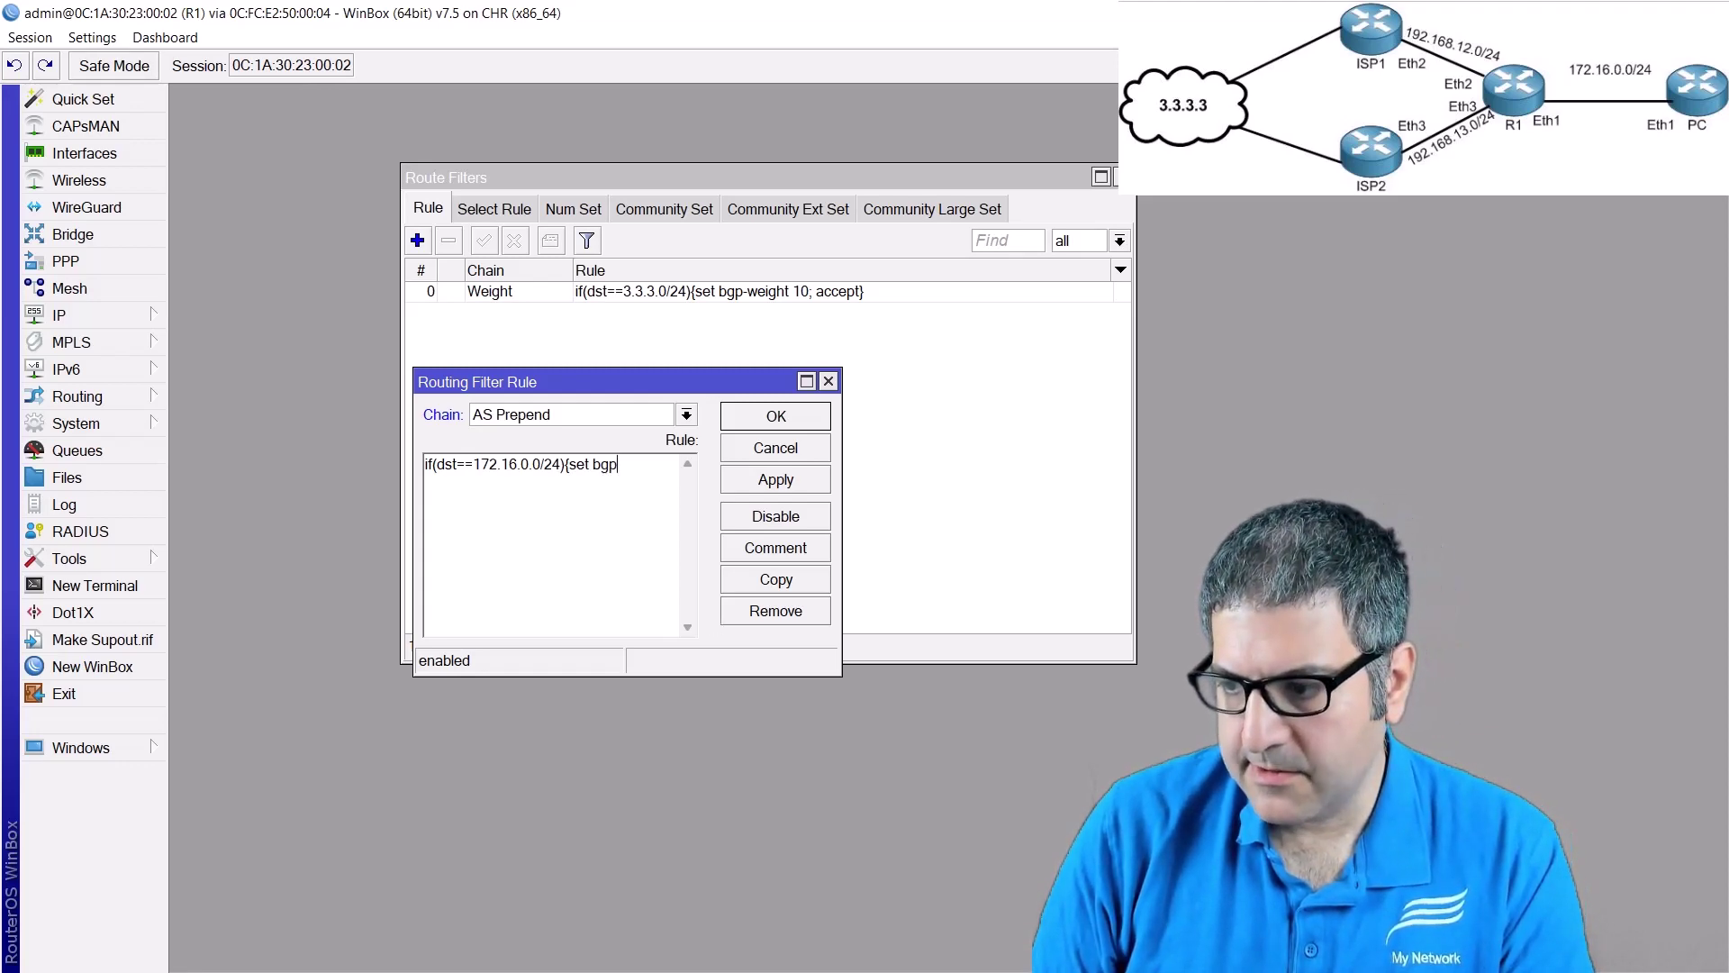
- Scroll the MikroTik route filter docs toward the Writeable Properties section
key(alt+Tab)
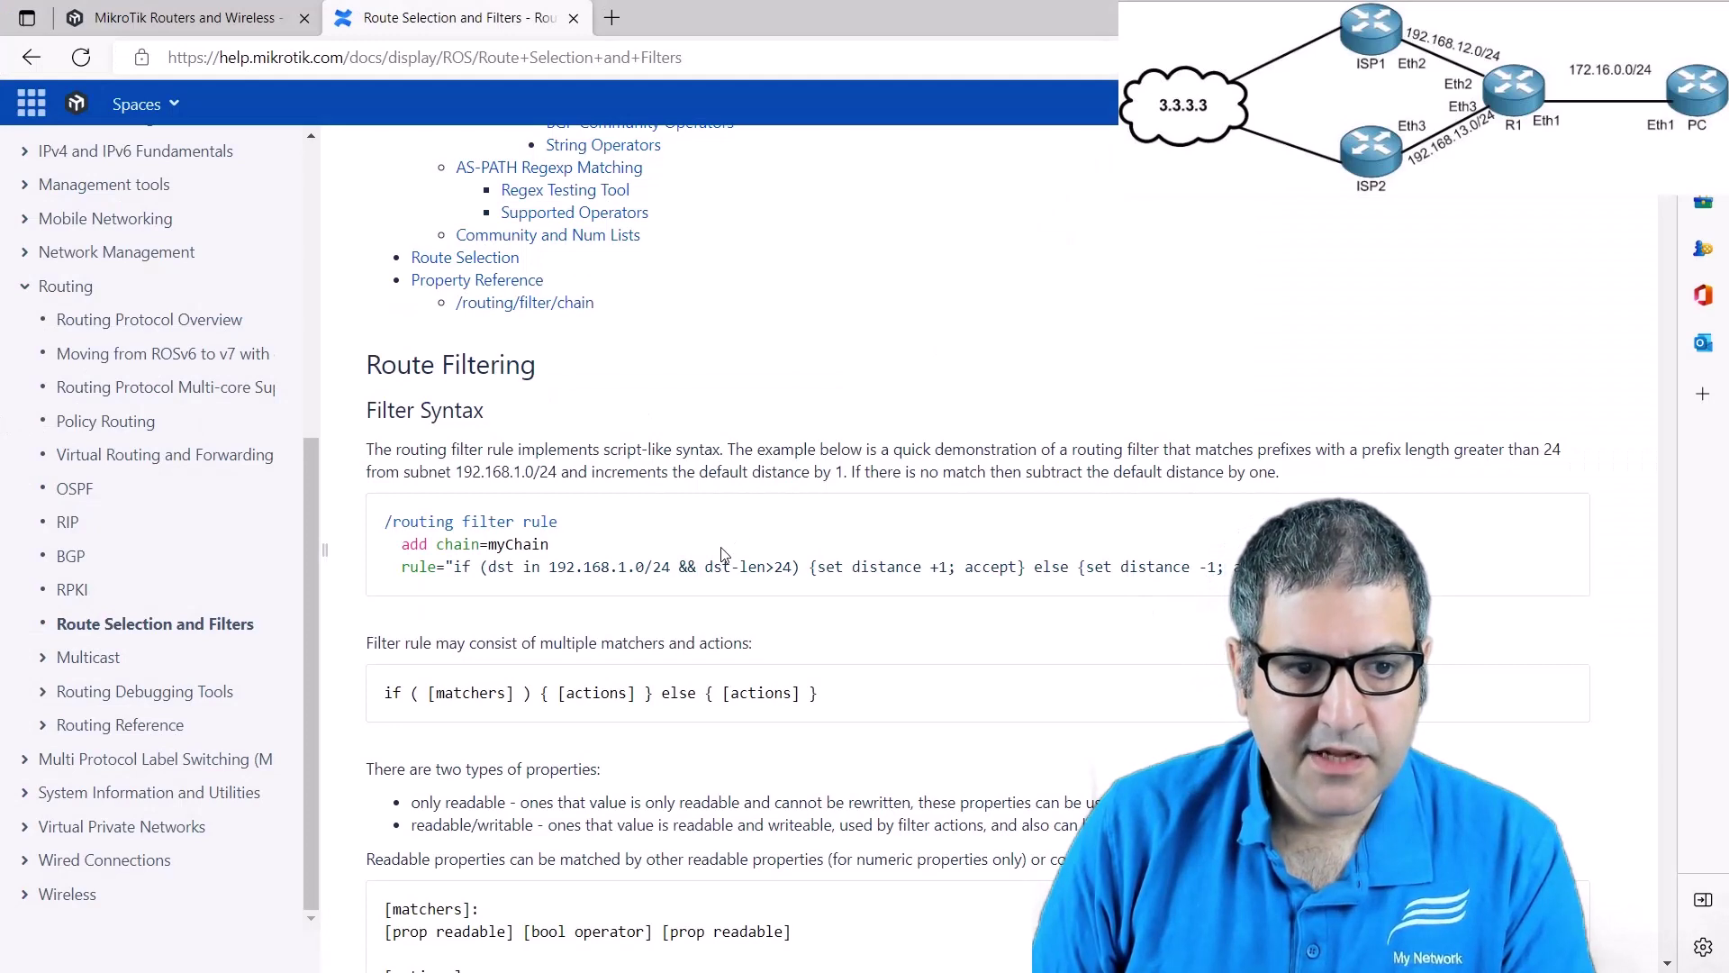
scroll(725, 553, down, 4)
scroll(723, 558, down, 10)
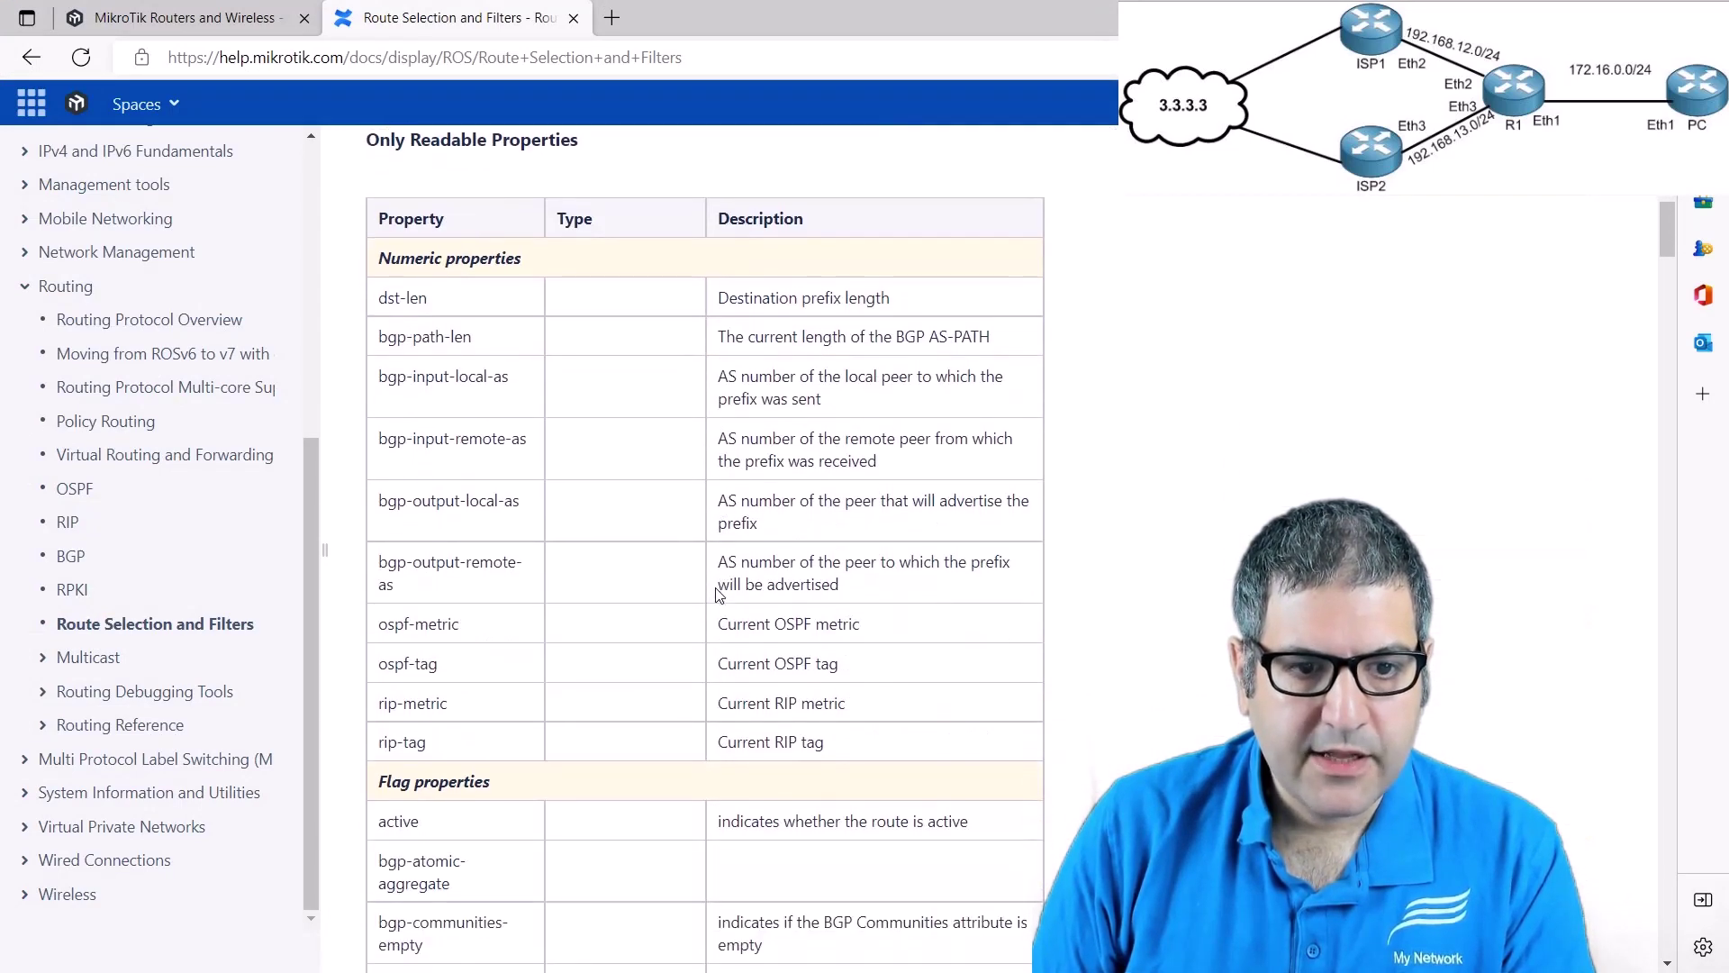
scroll(520, 401, down, 4)
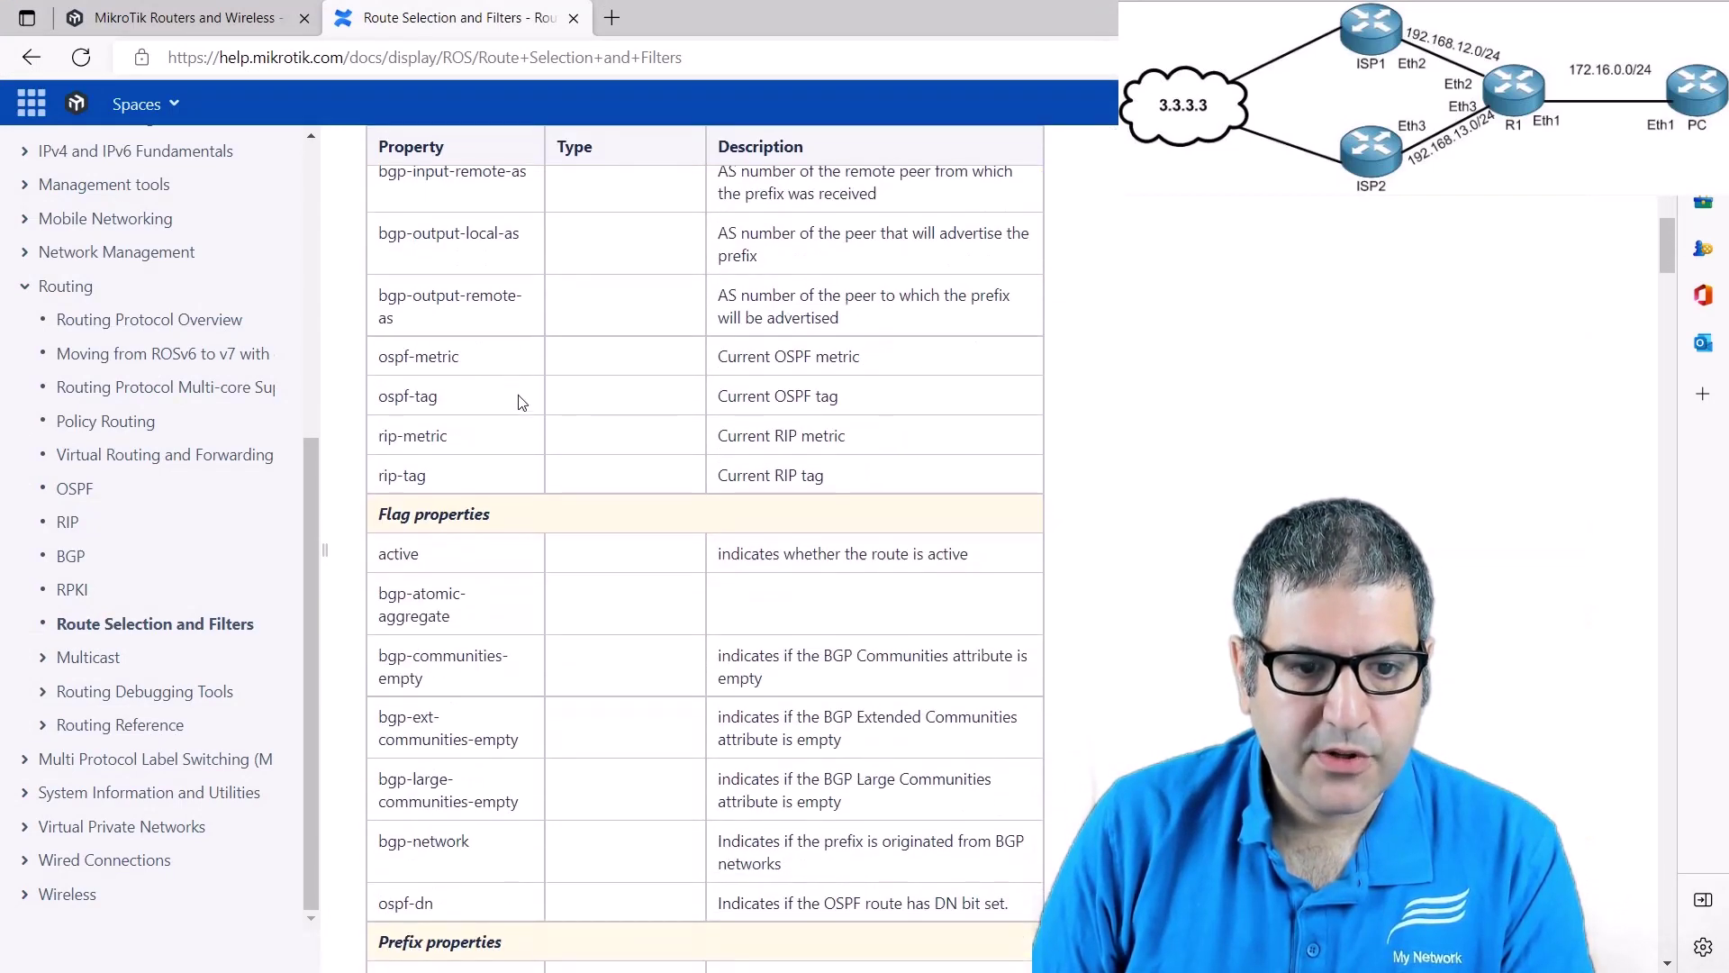
scroll(525, 412, down, 5)
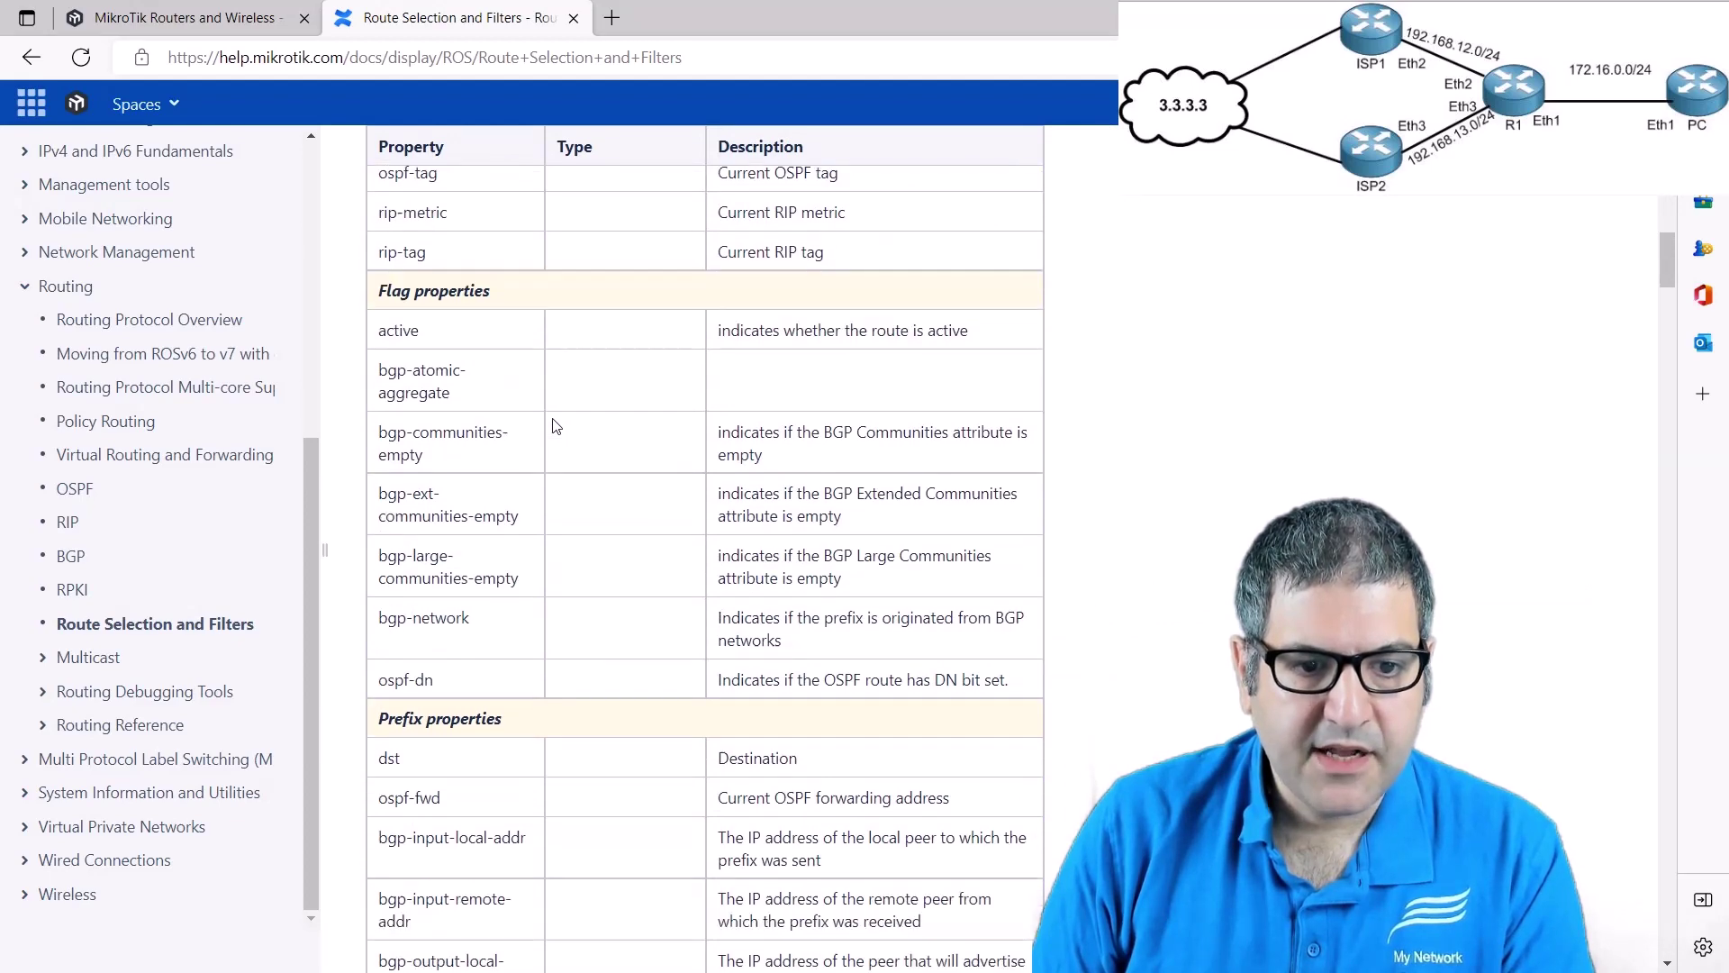
scroll(554, 446, down, 3)
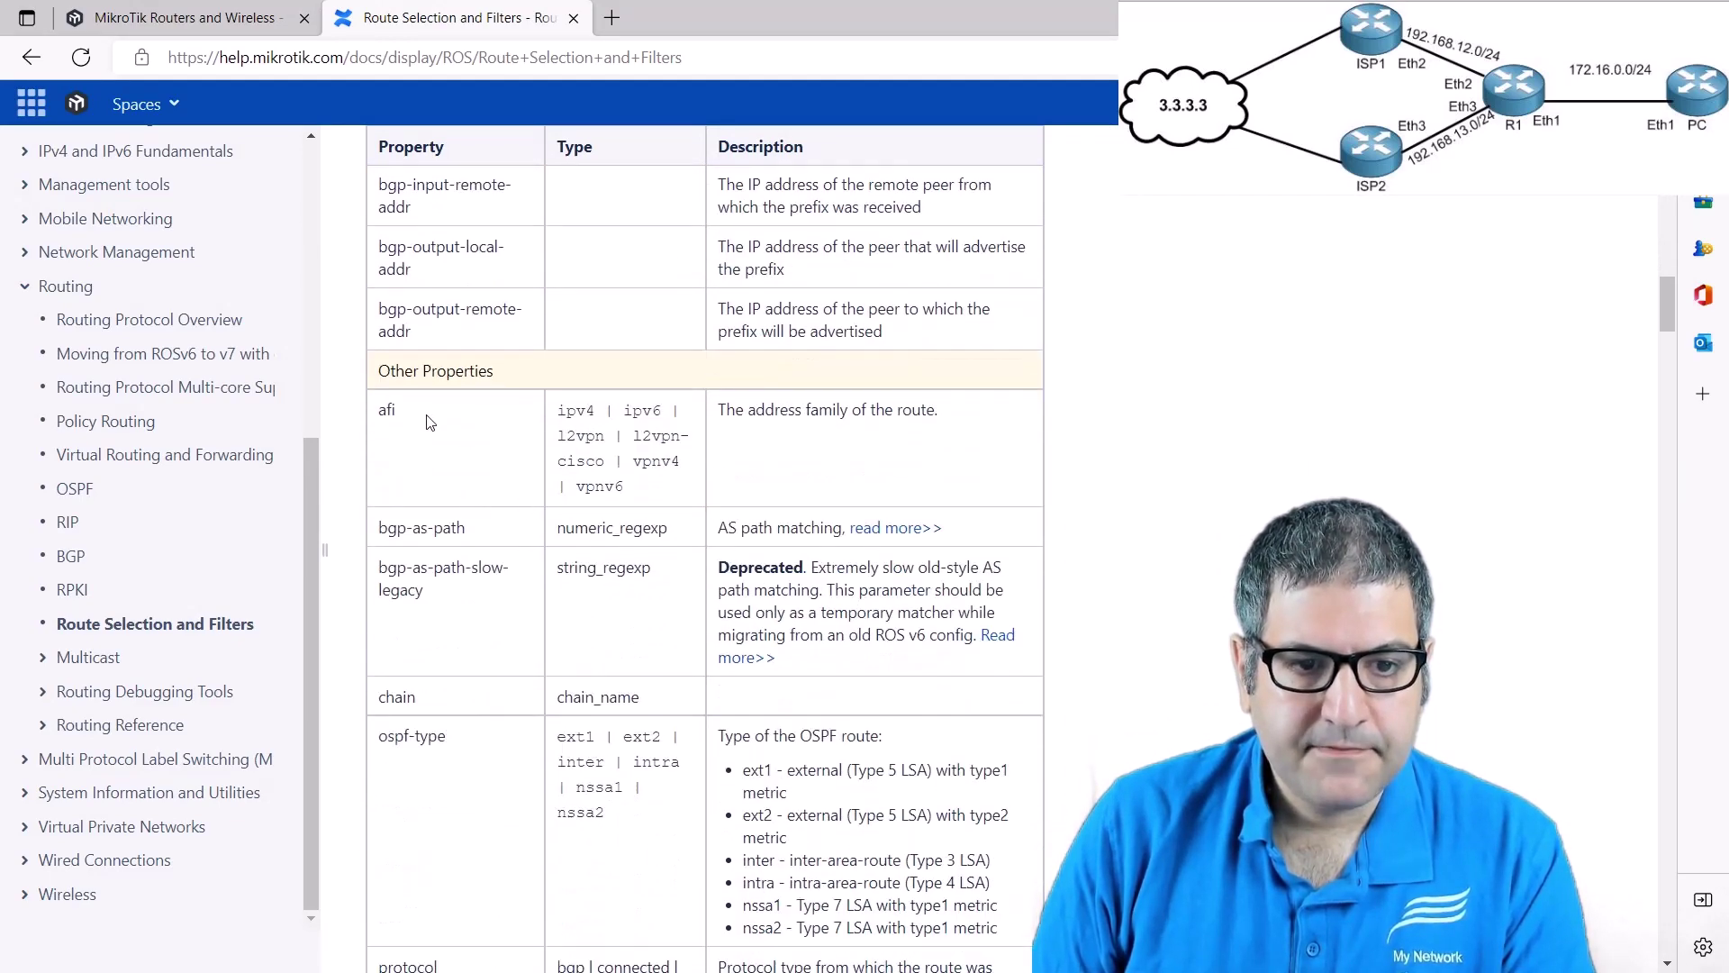
scroll(431, 422, down, 1)
scroll(518, 441, down, 8)
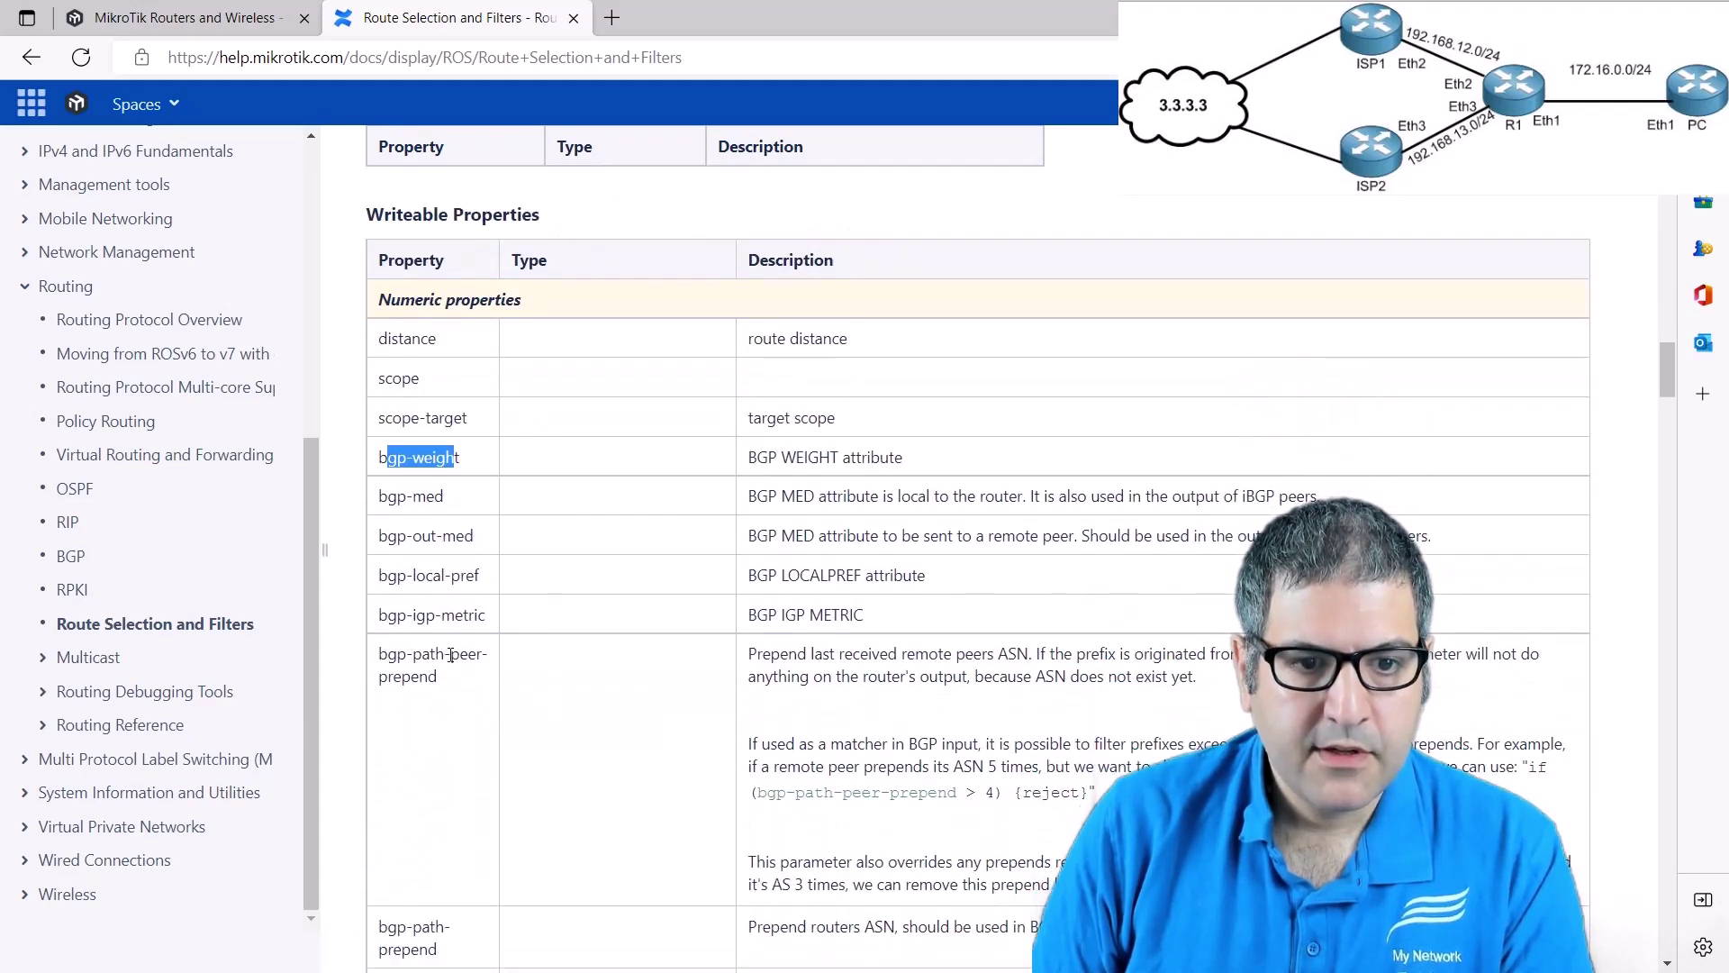
click(495, 458)
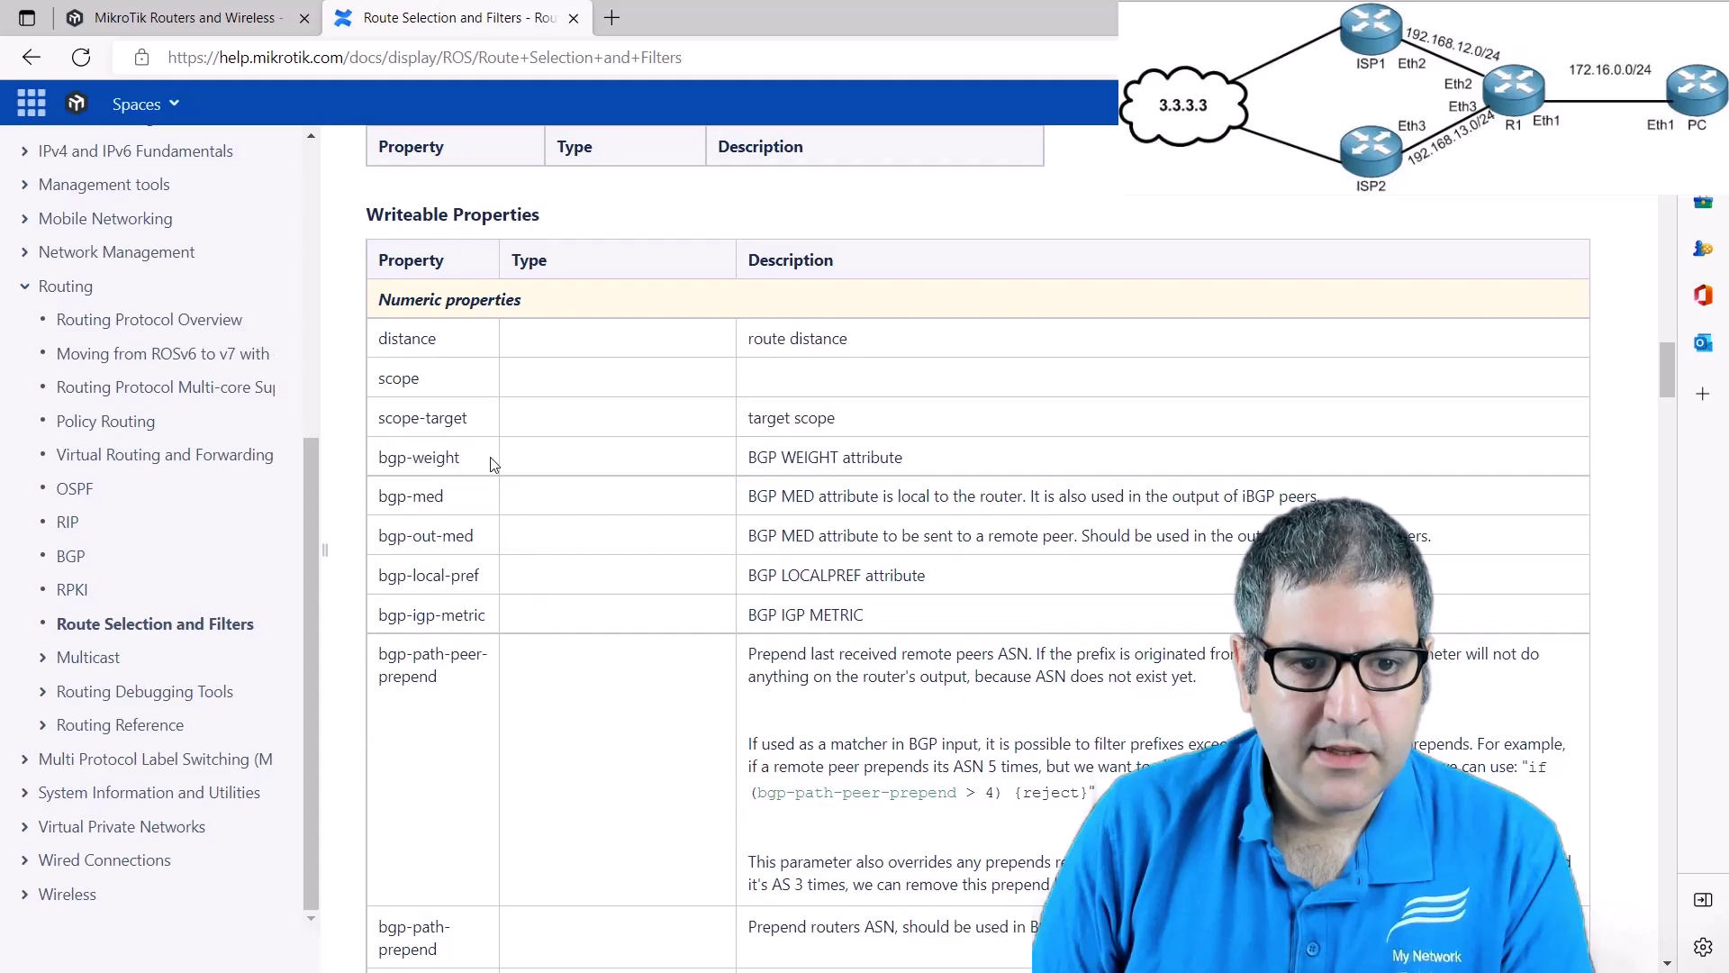
- Copy the bgp-path-prepend property name from the docs and return to WinBox
scroll(500, 465, down, 1)
scroll(509, 502, down, 1)
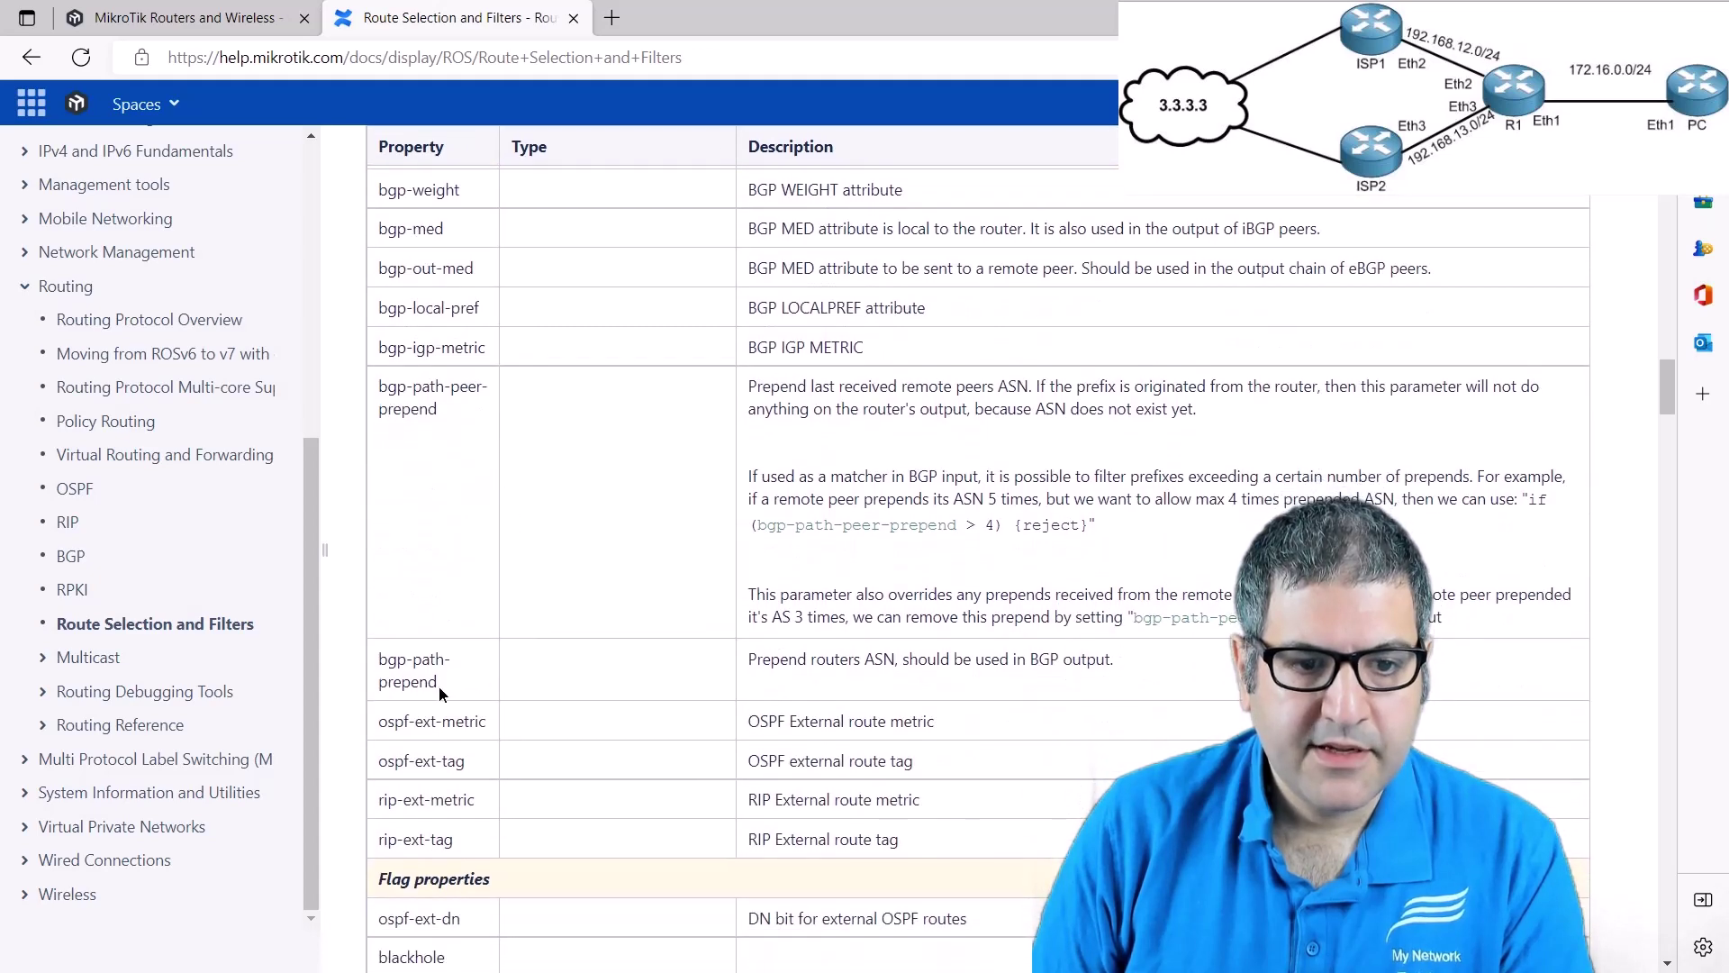
drag(439, 684, 376, 662)
key(ctrl+c)
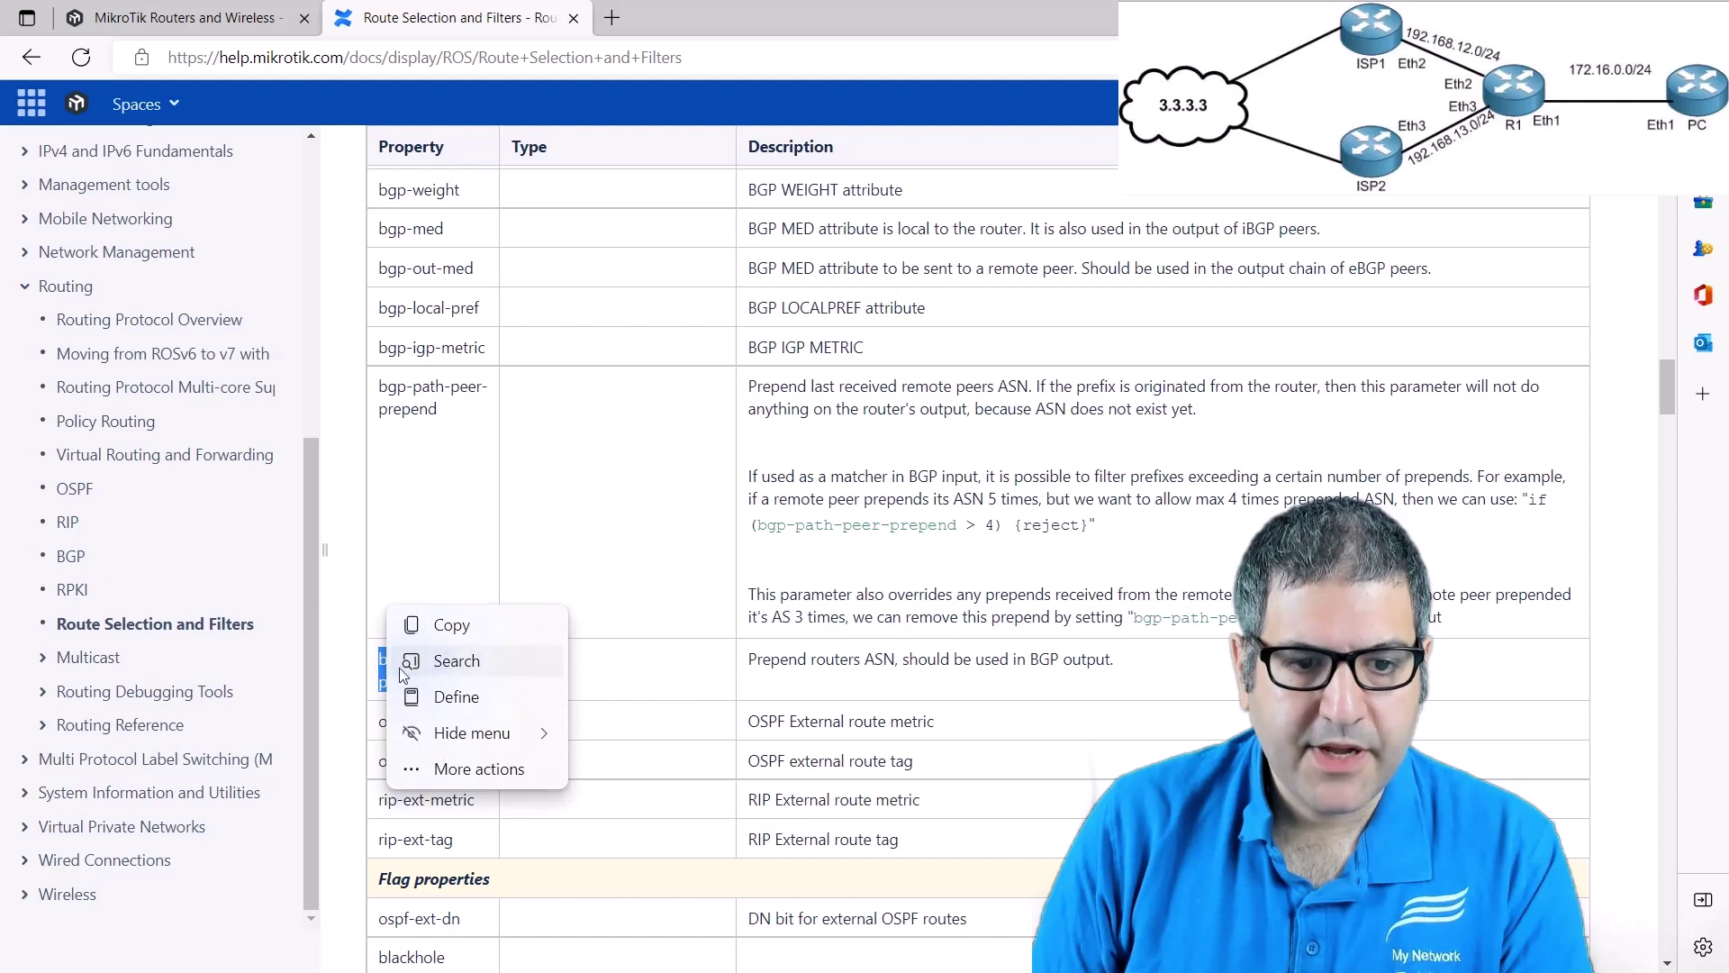
click(478, 616)
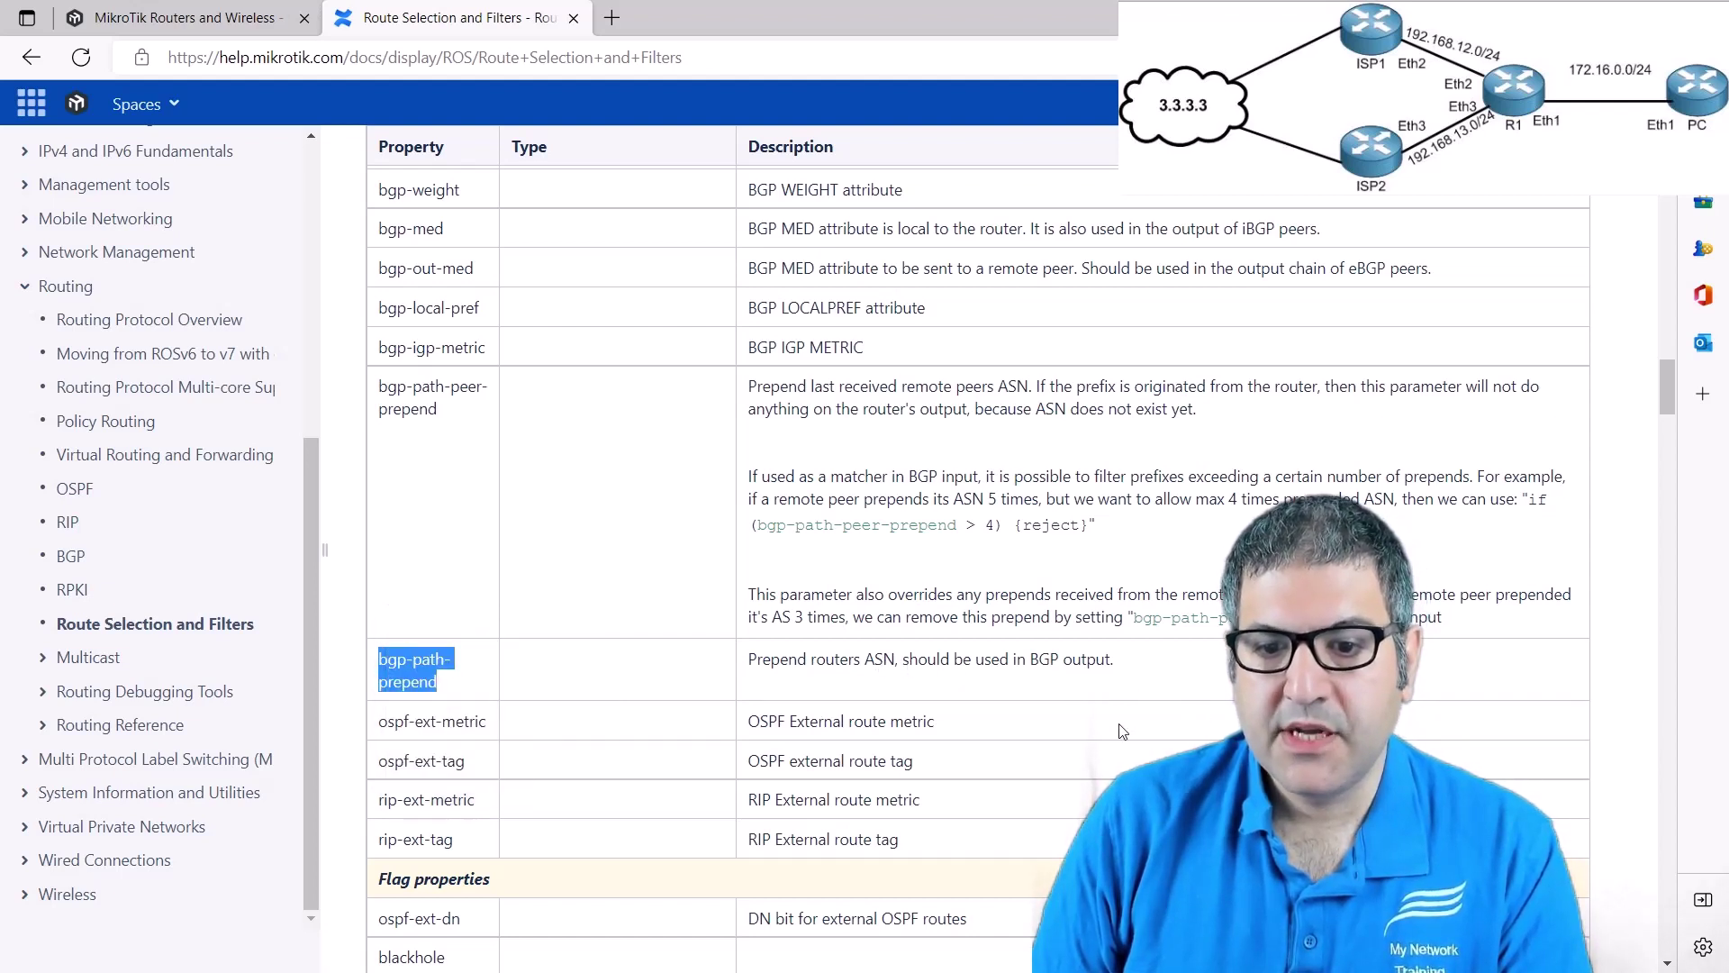
key(alt+Tab)
- Complete the rule as if(dst==172.16.0.0/24){set bgp-path-prepend 10; accept} and save it
click(646, 462)
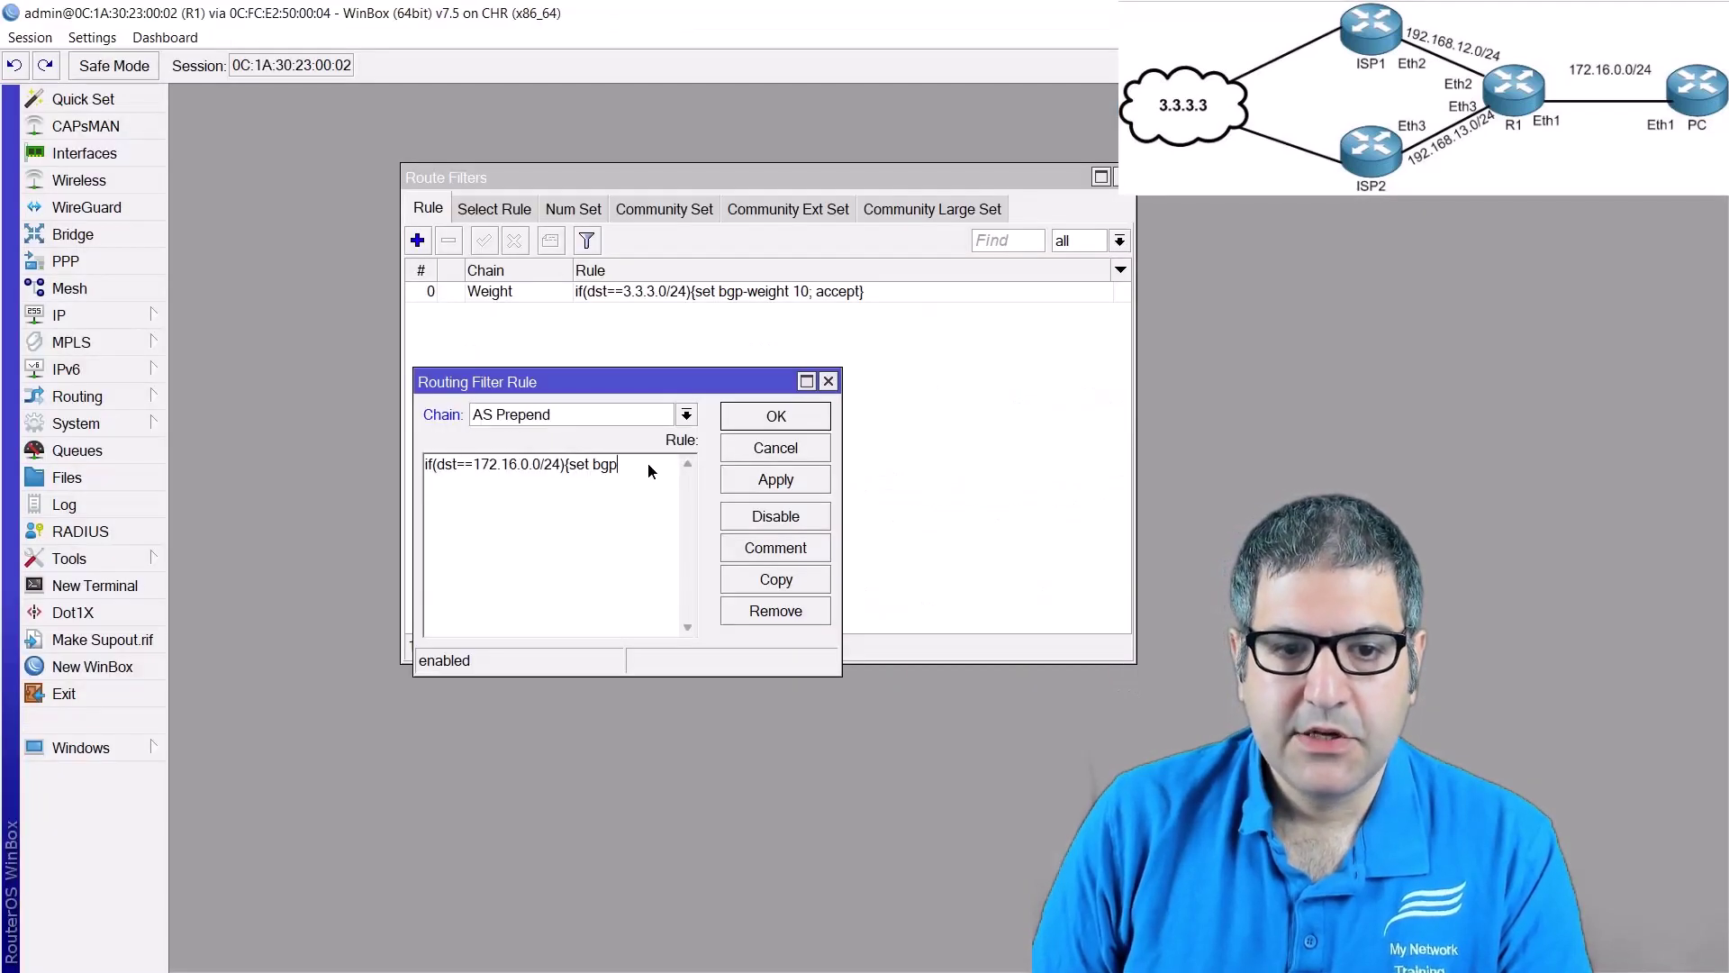
key(BackSpace)
key(BackSpace)
key(BackSpace)
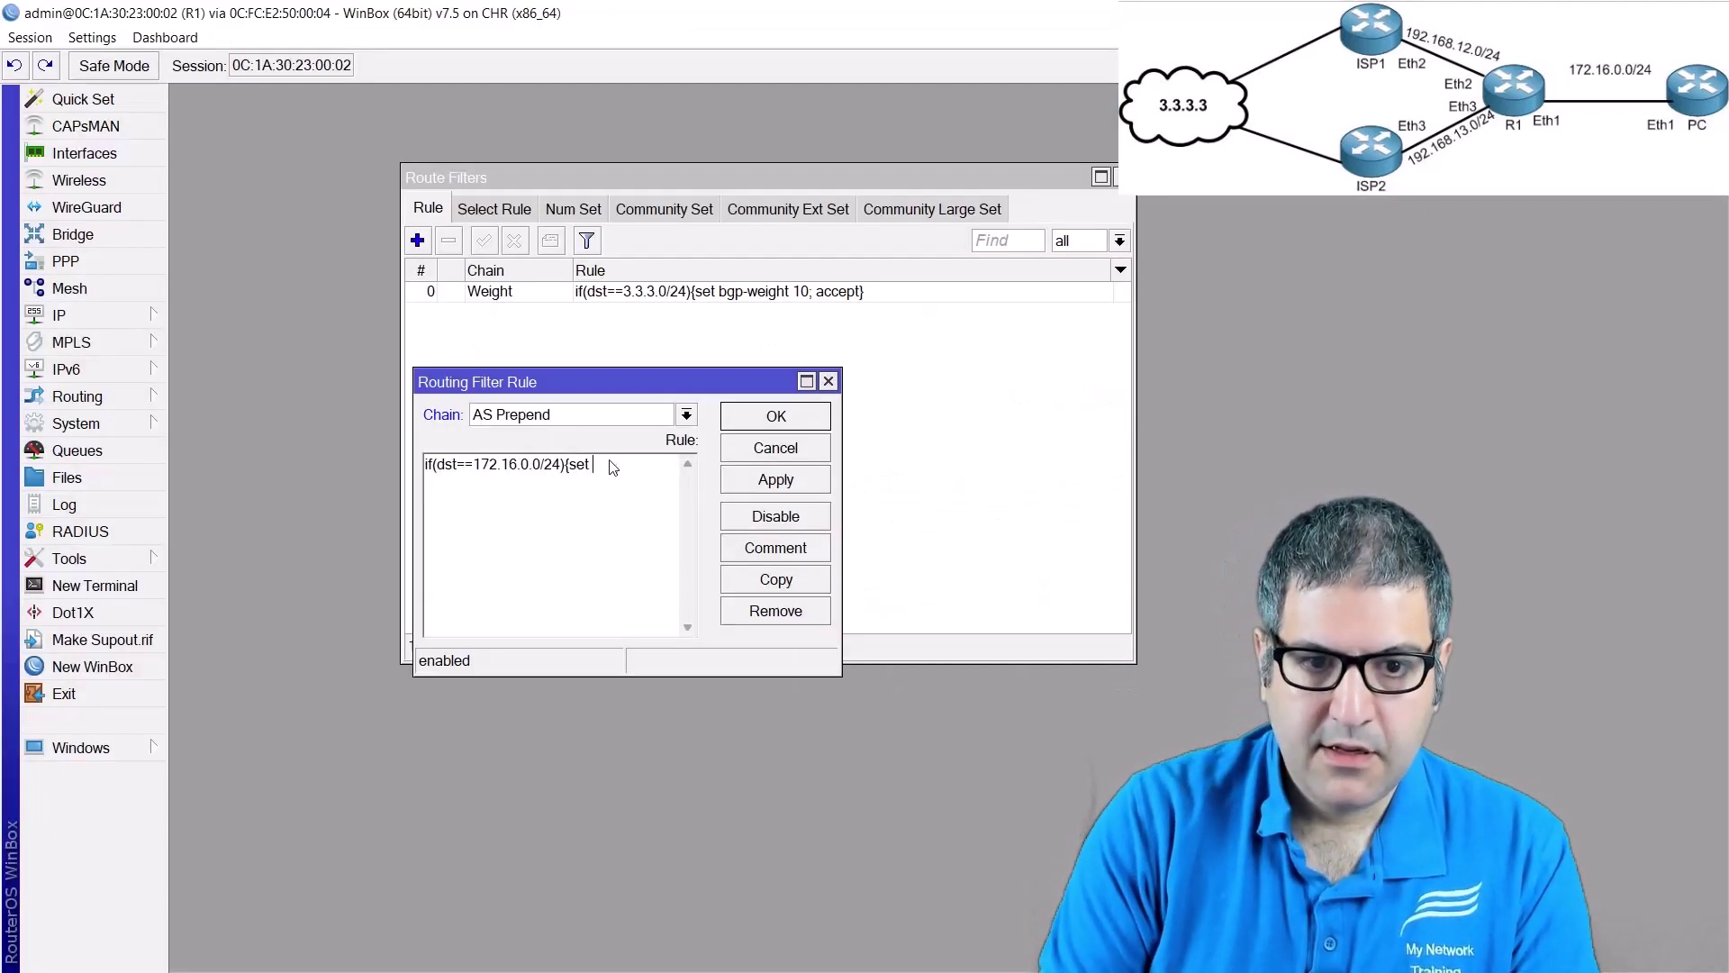
right_click(613, 466)
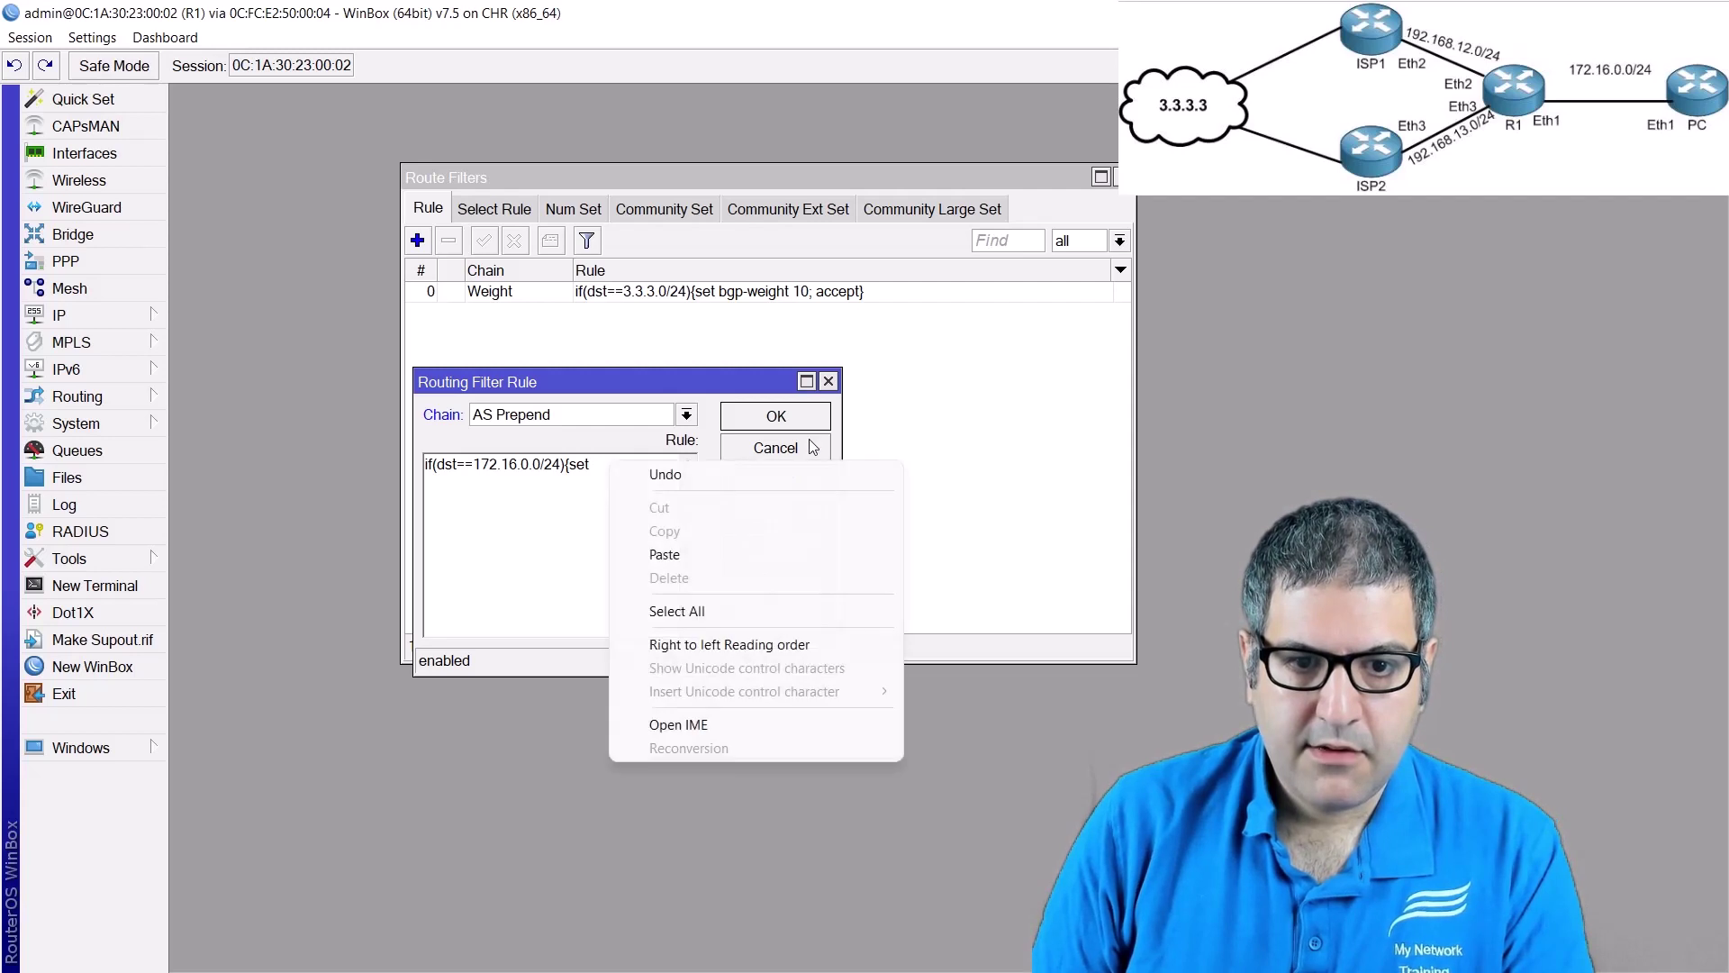
click(686, 553)
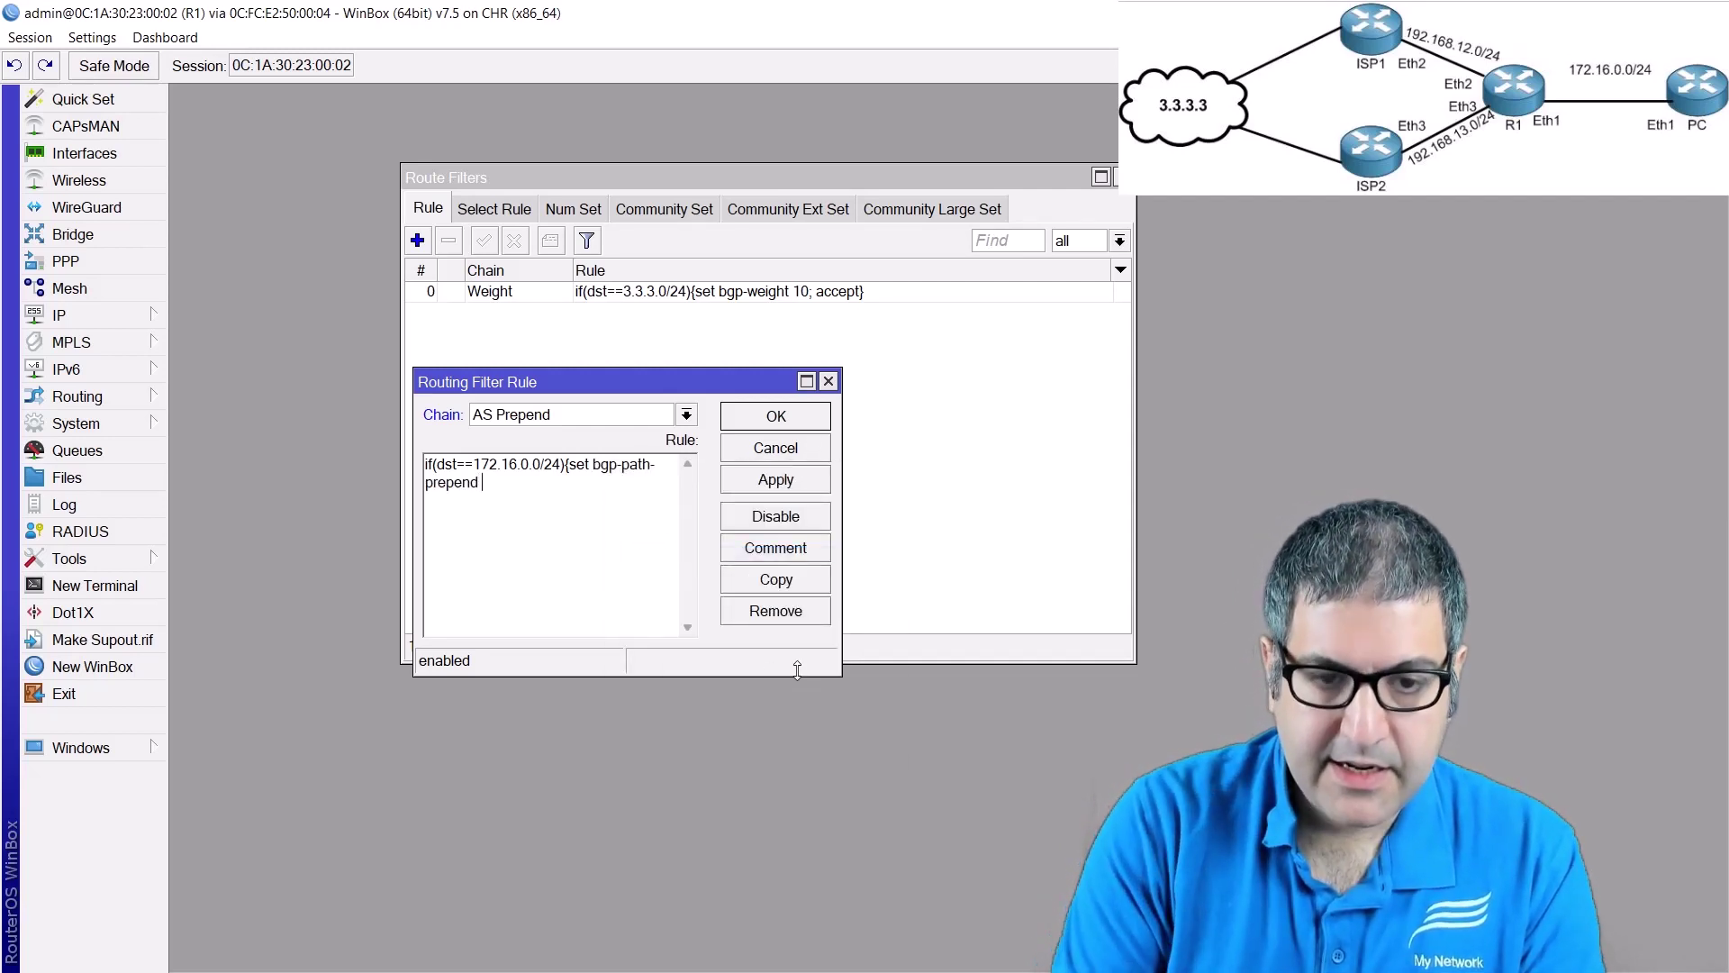
text(10; accept)
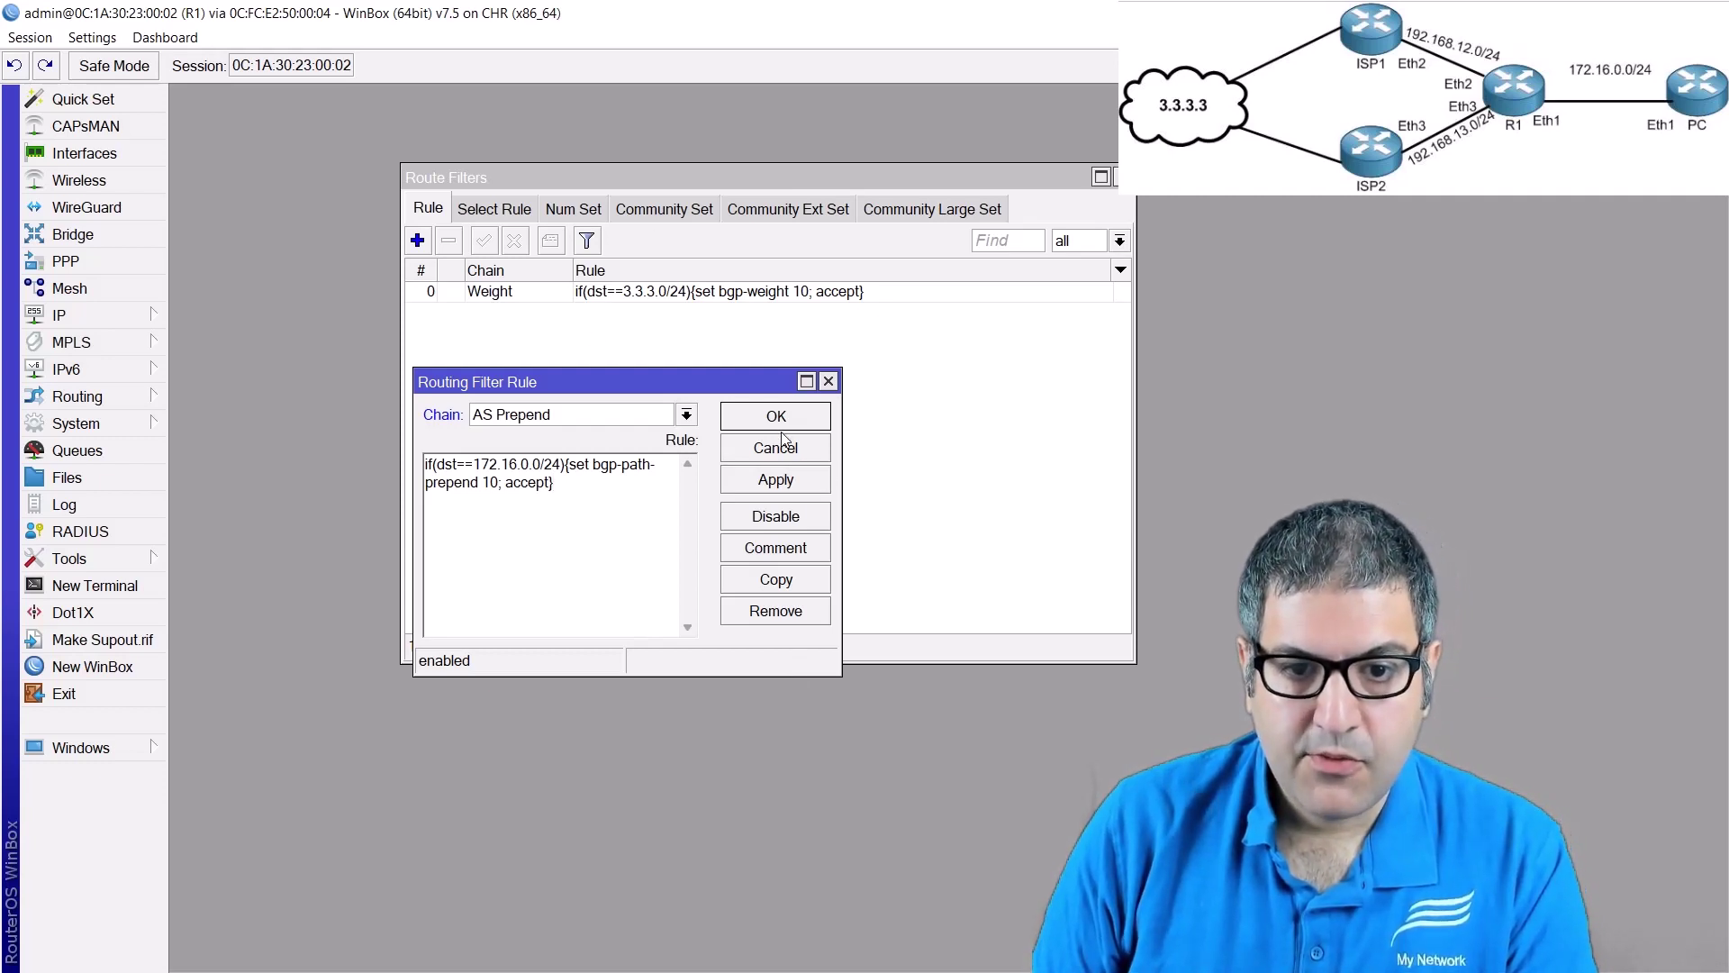
click(796, 415)
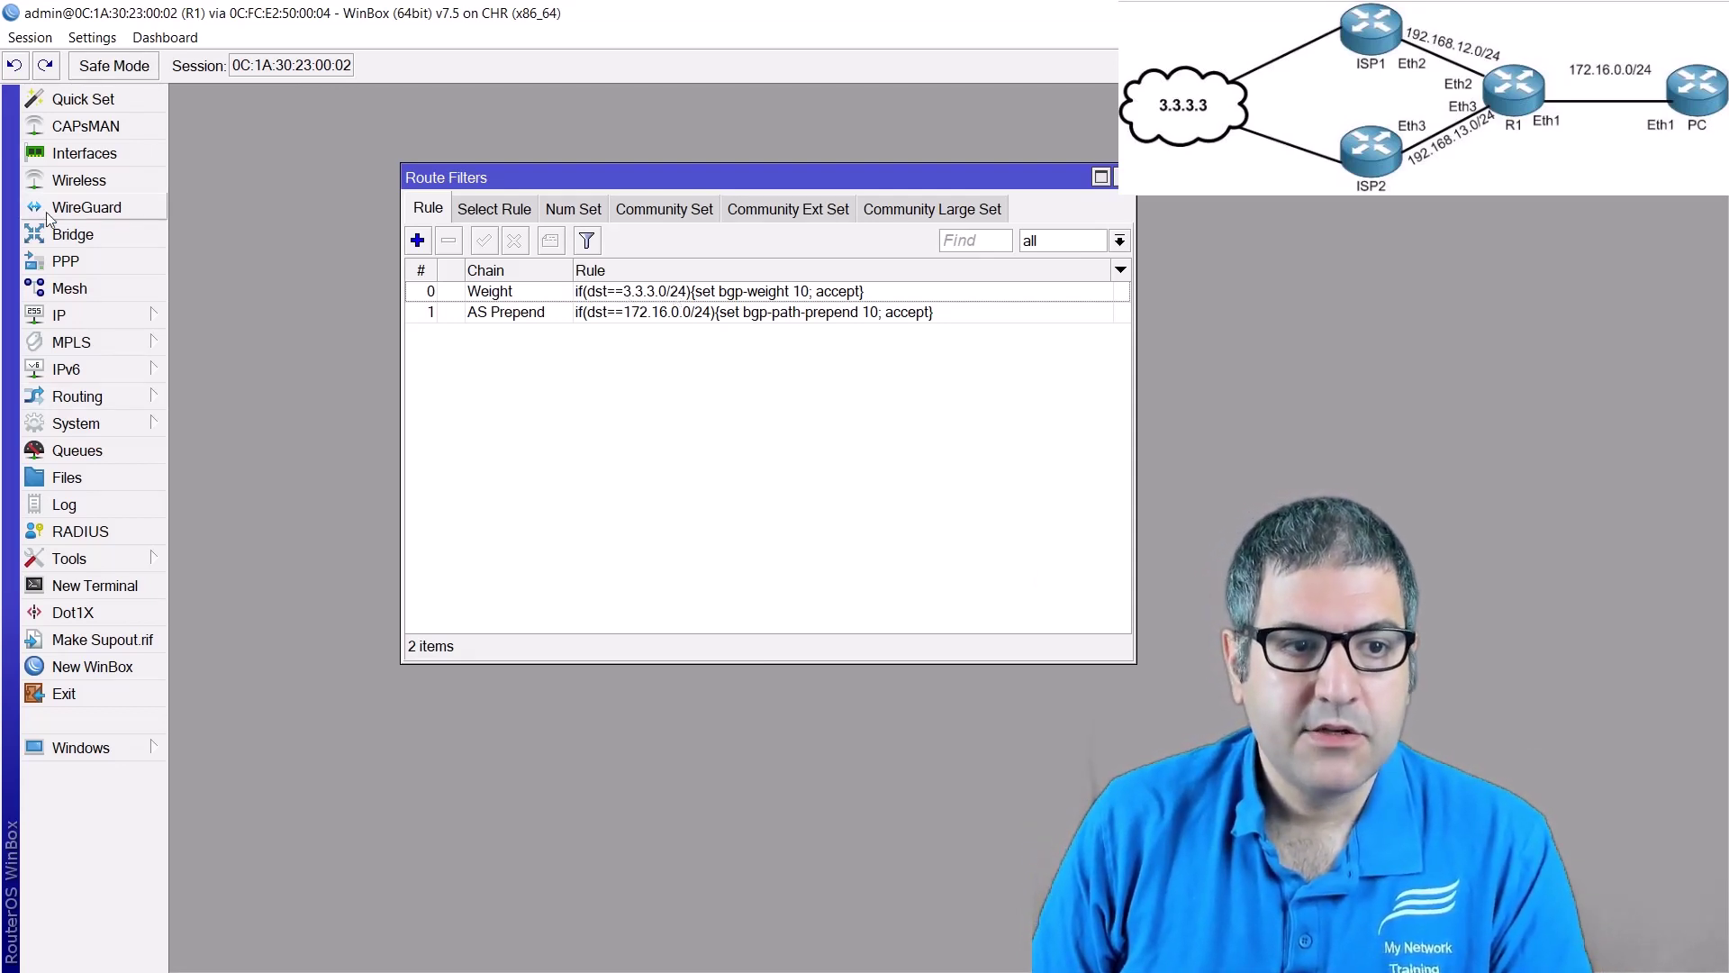
- Set the to-ISP1 BGP connection's Output Filter to AS Prepend and apply it
click(133, 403)
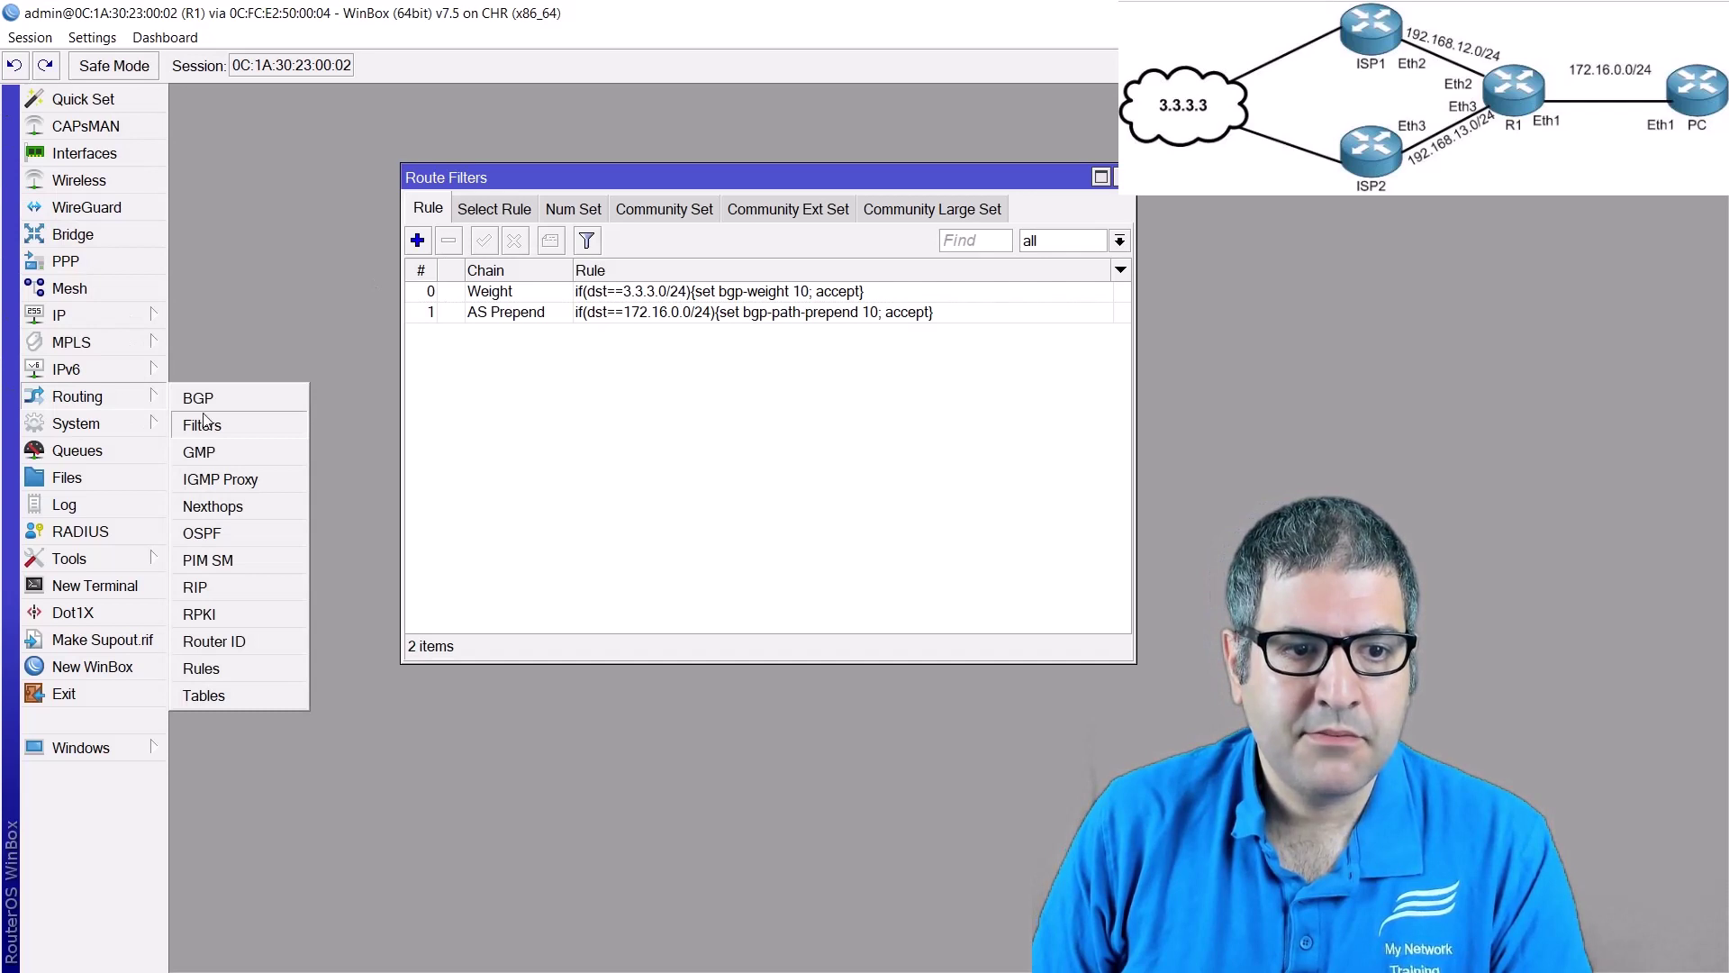
click(230, 401)
double_click(318, 288)
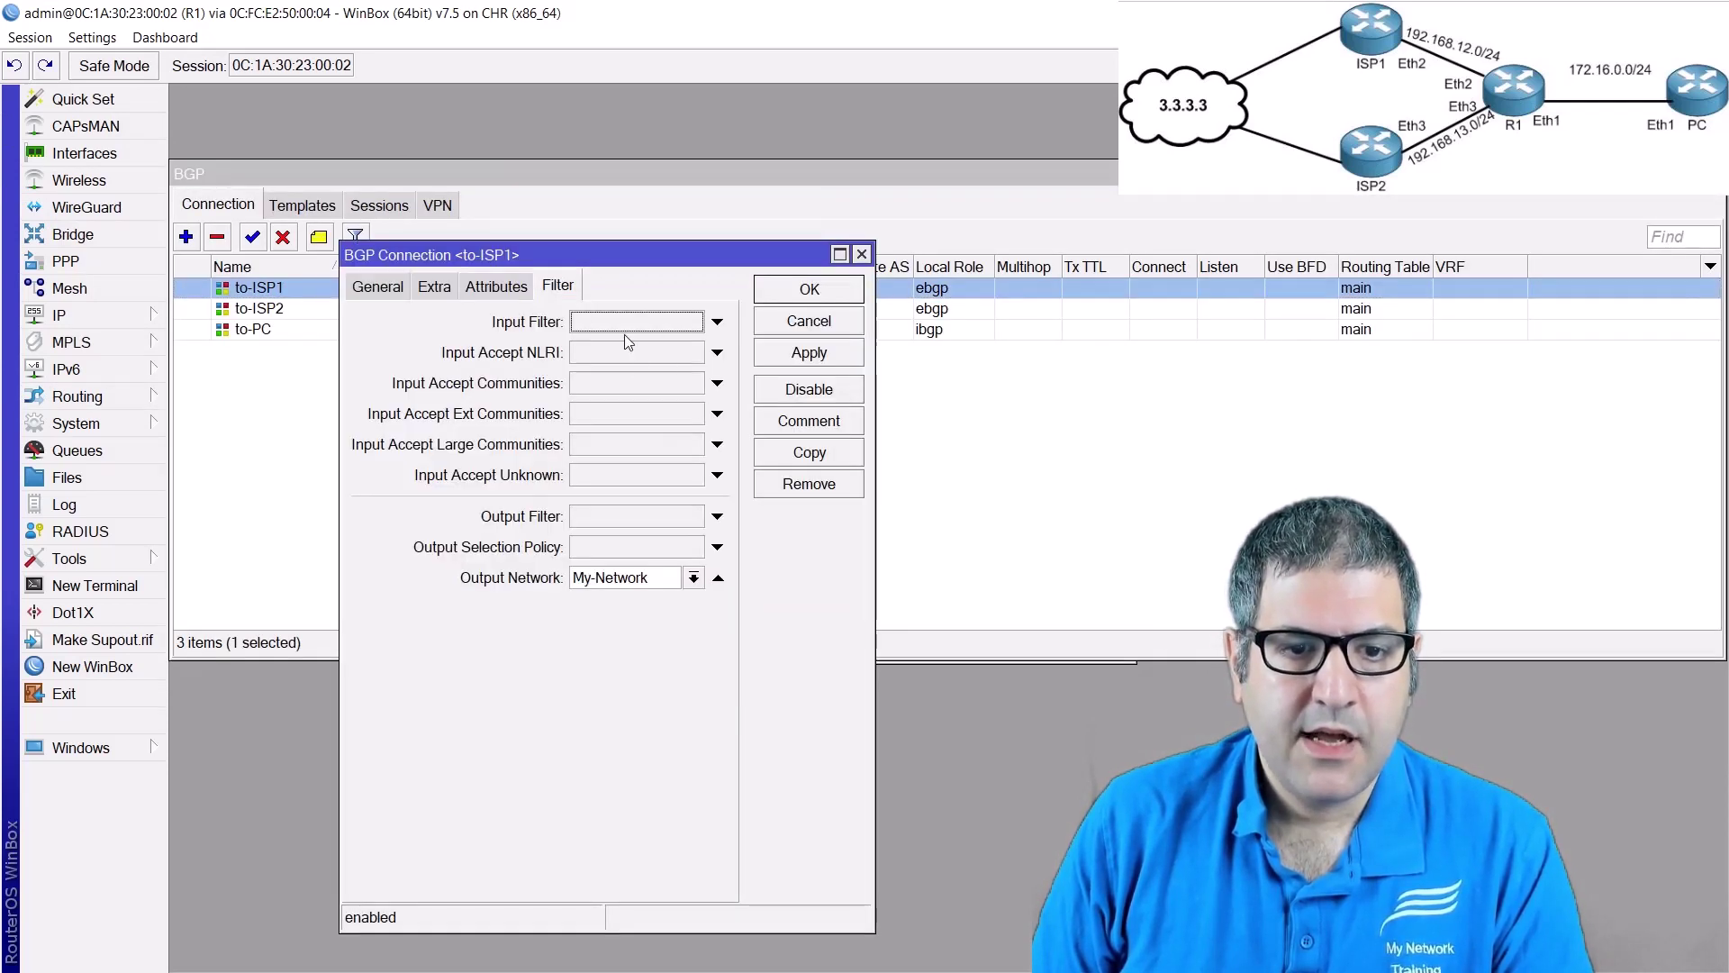
click(657, 509)
click(693, 519)
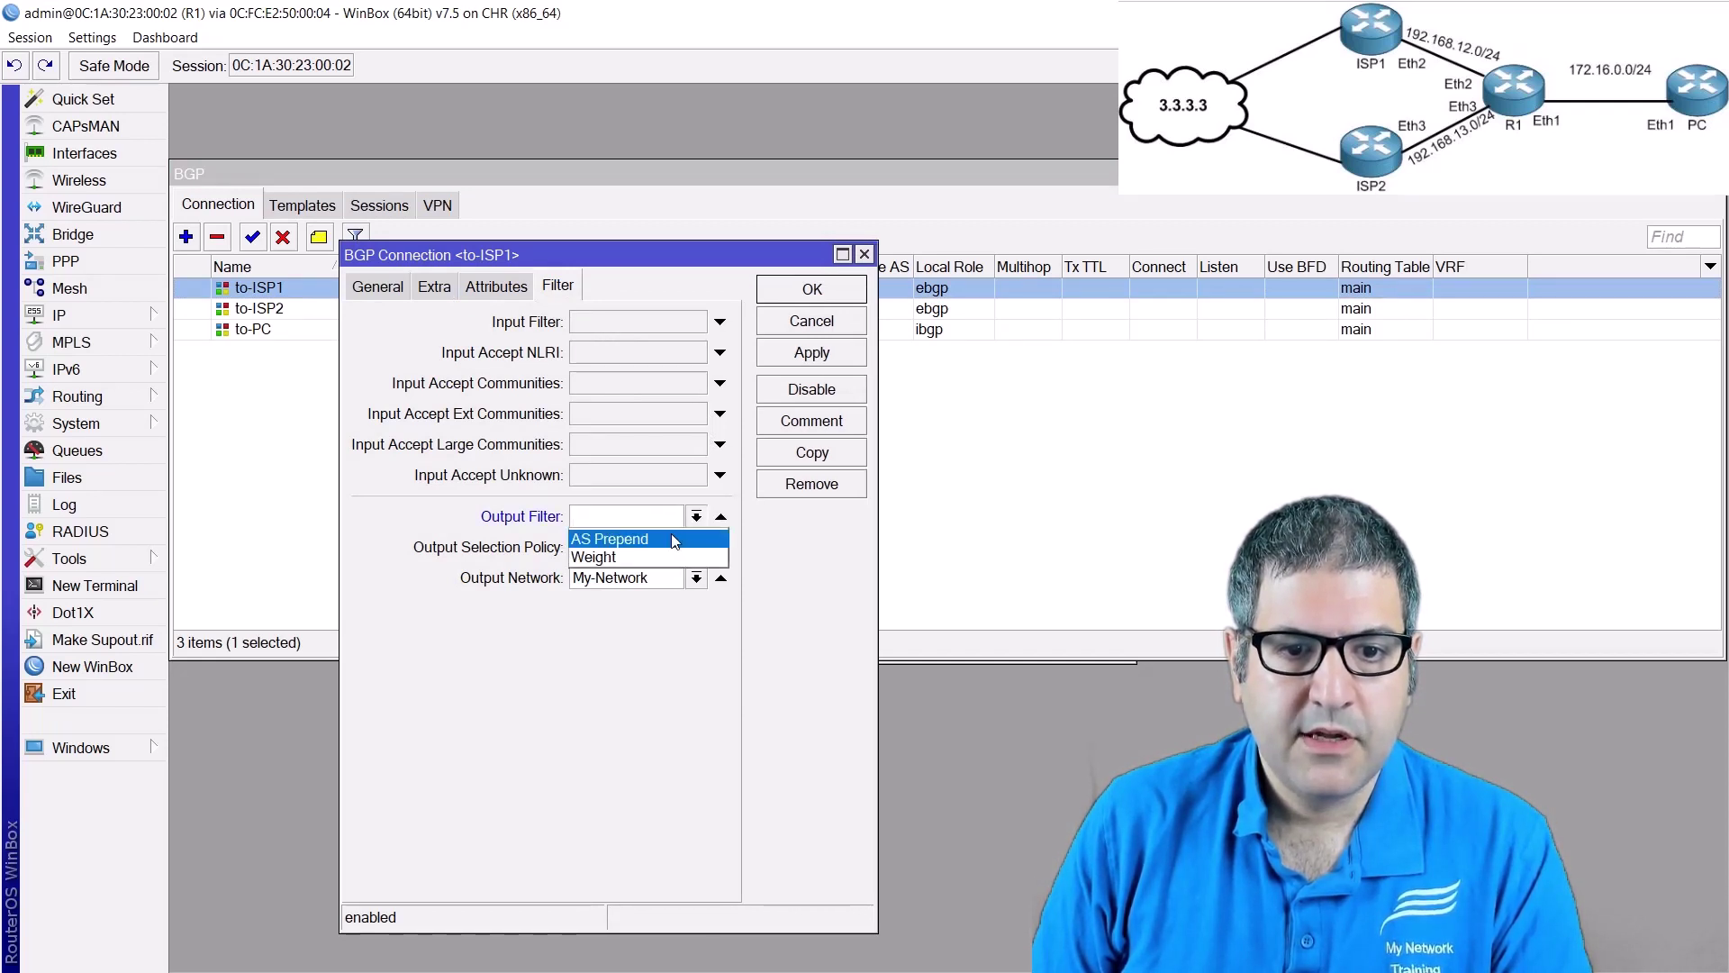
click(670, 540)
click(803, 355)
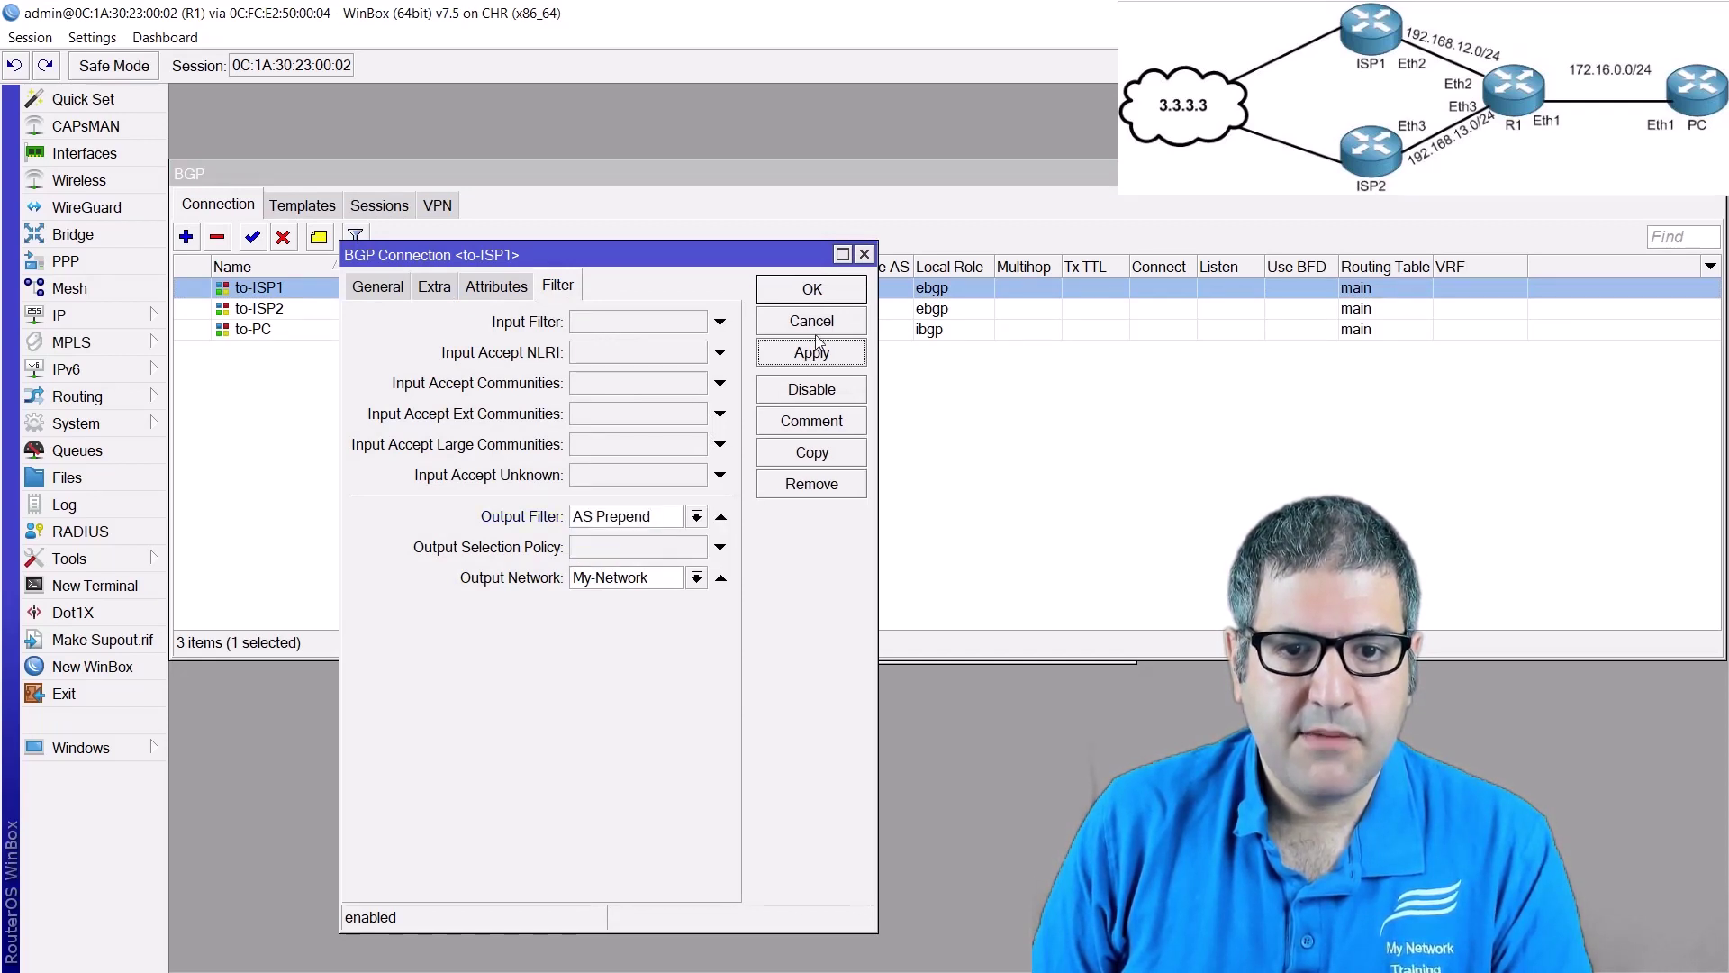
click(820, 290)
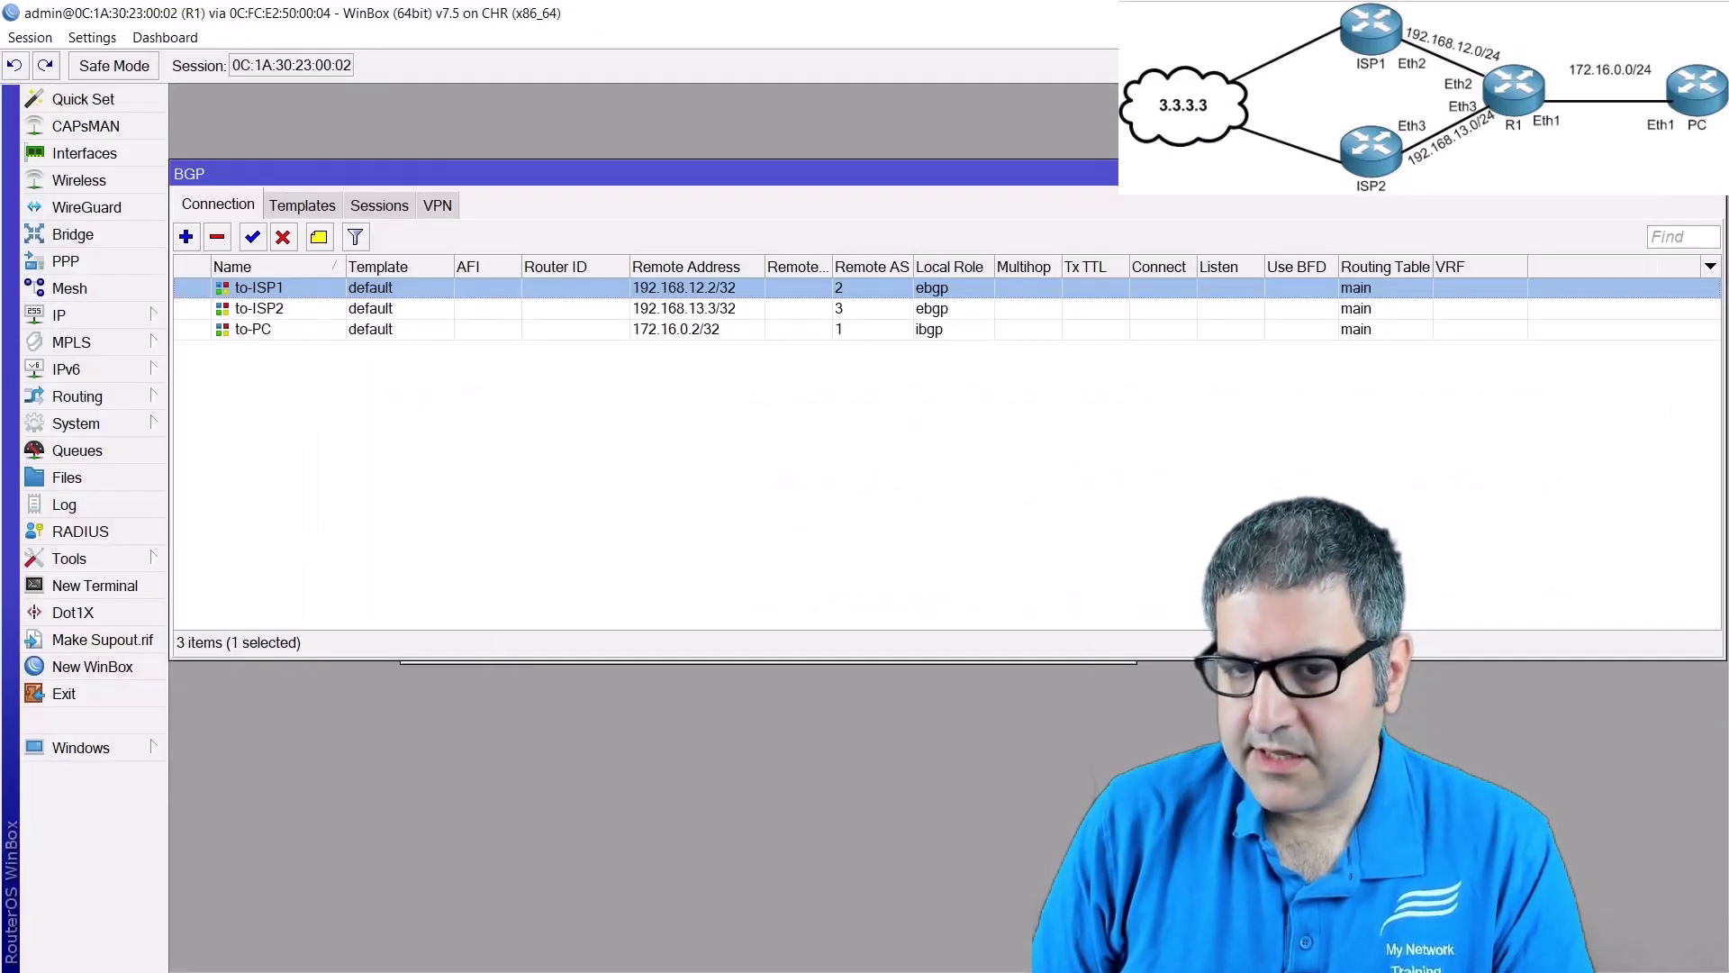
click(841, 548)
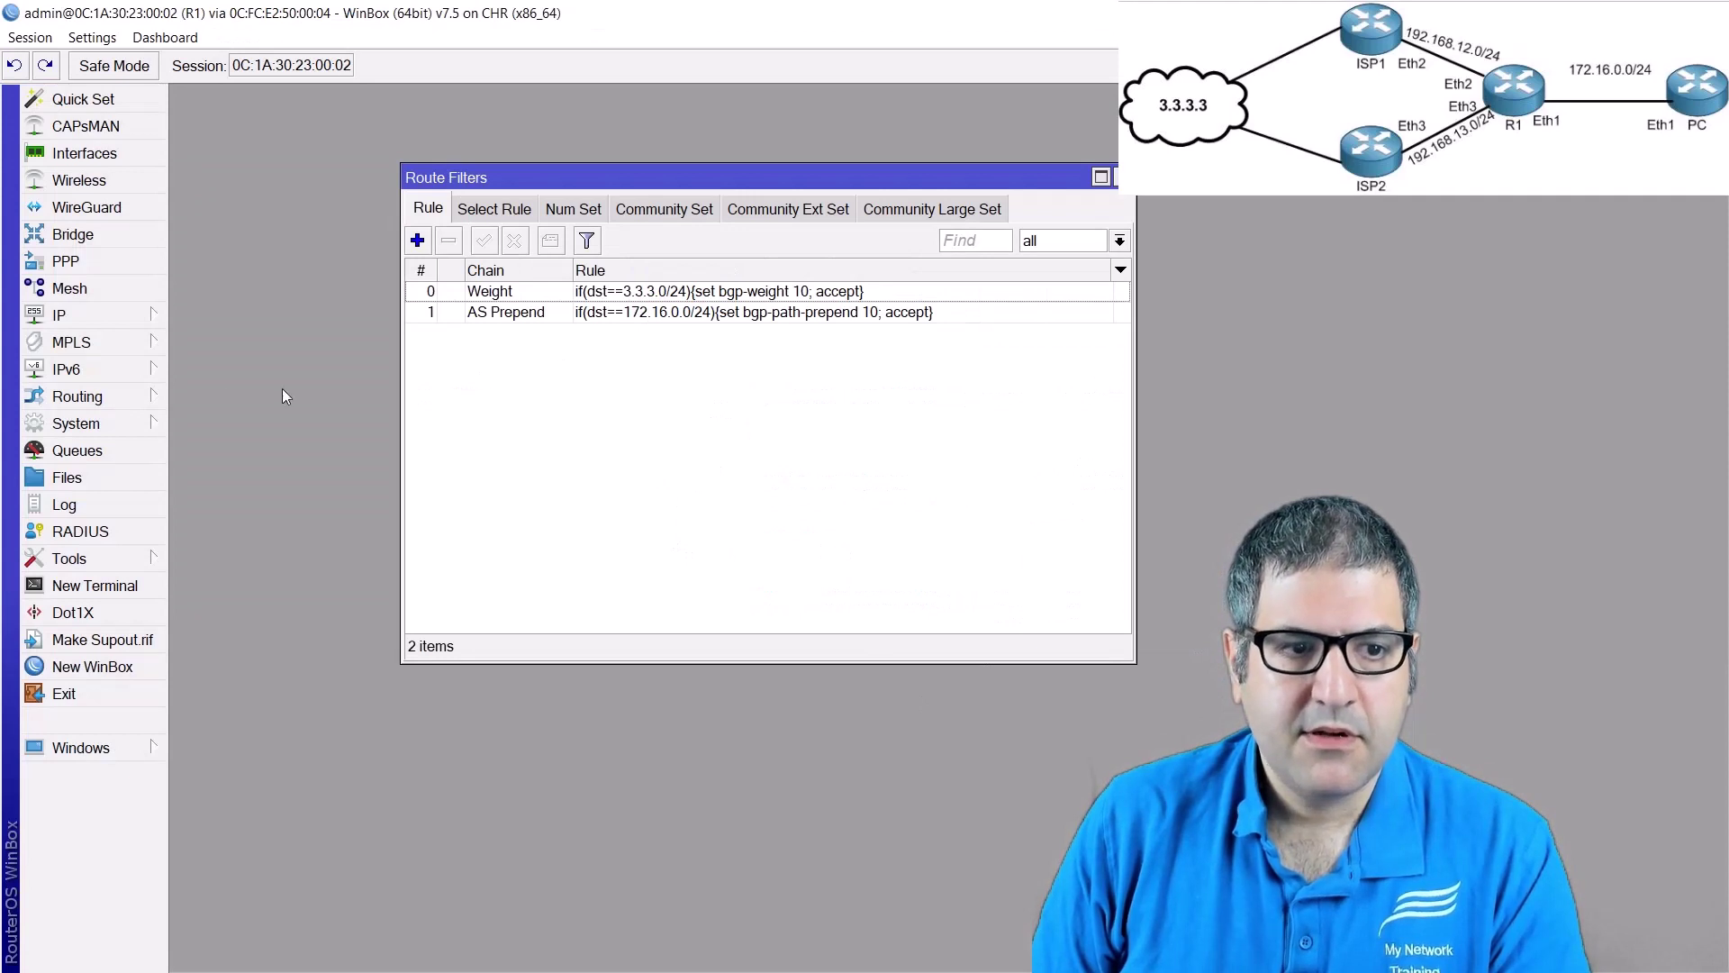
- Open R1's IP routes and select the active 3.3.3.0/24 route
click(81, 315)
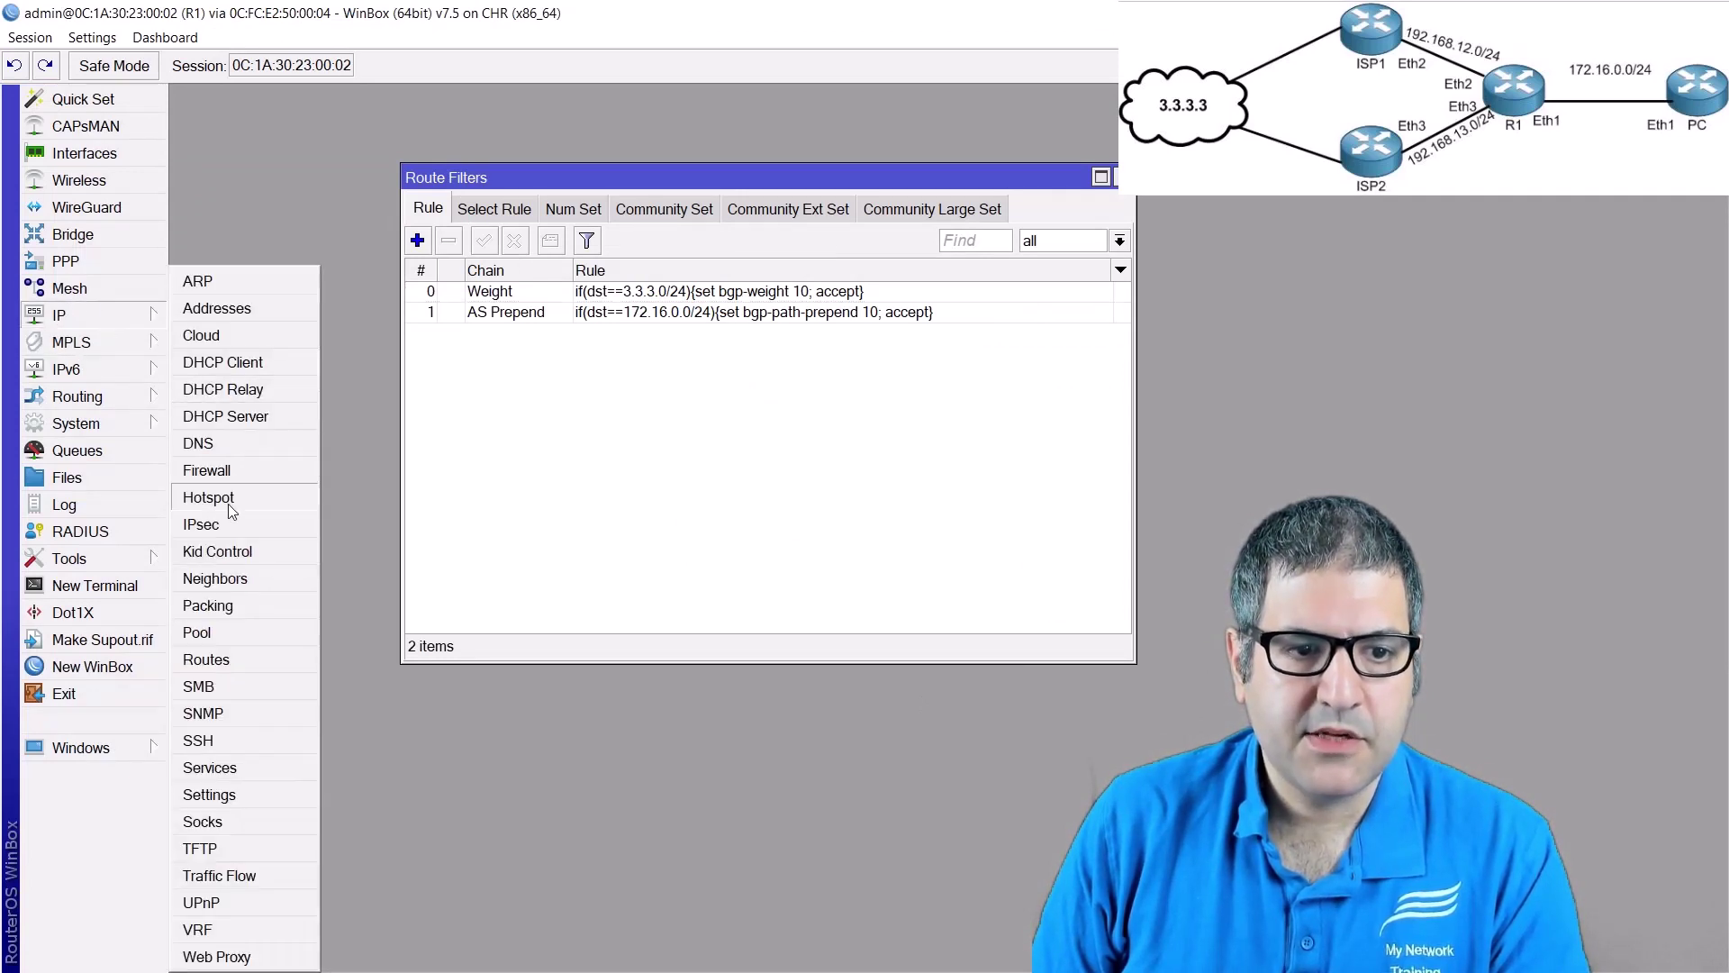
click(206, 659)
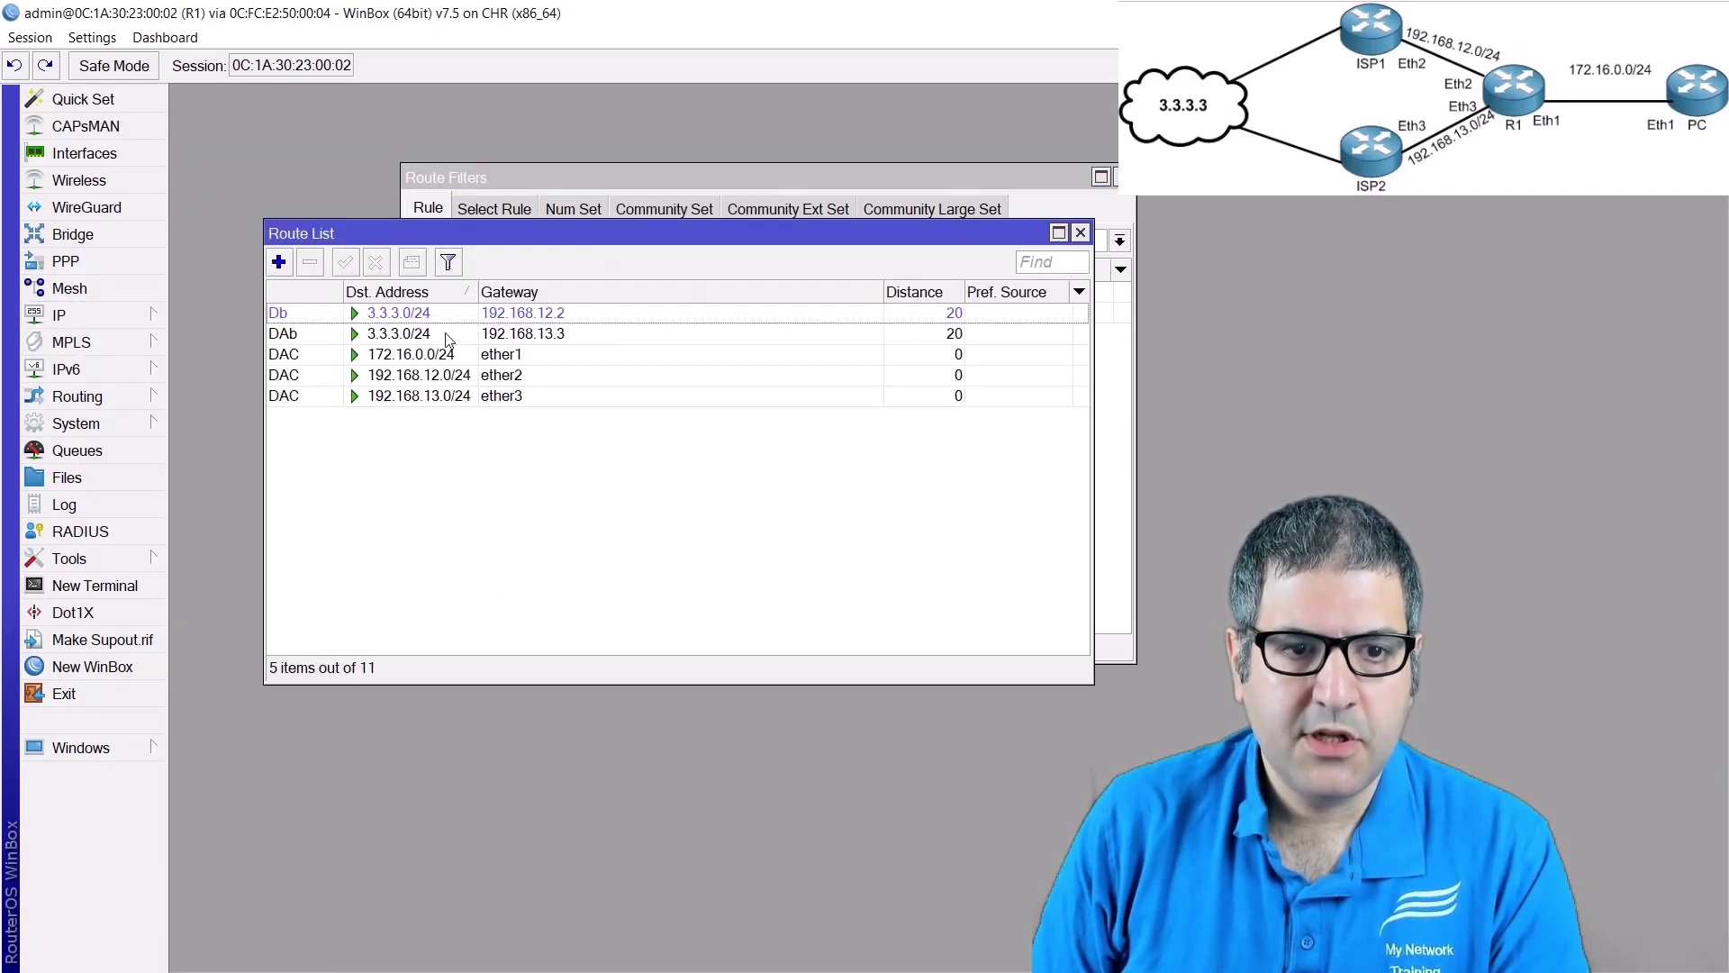
click(448, 335)
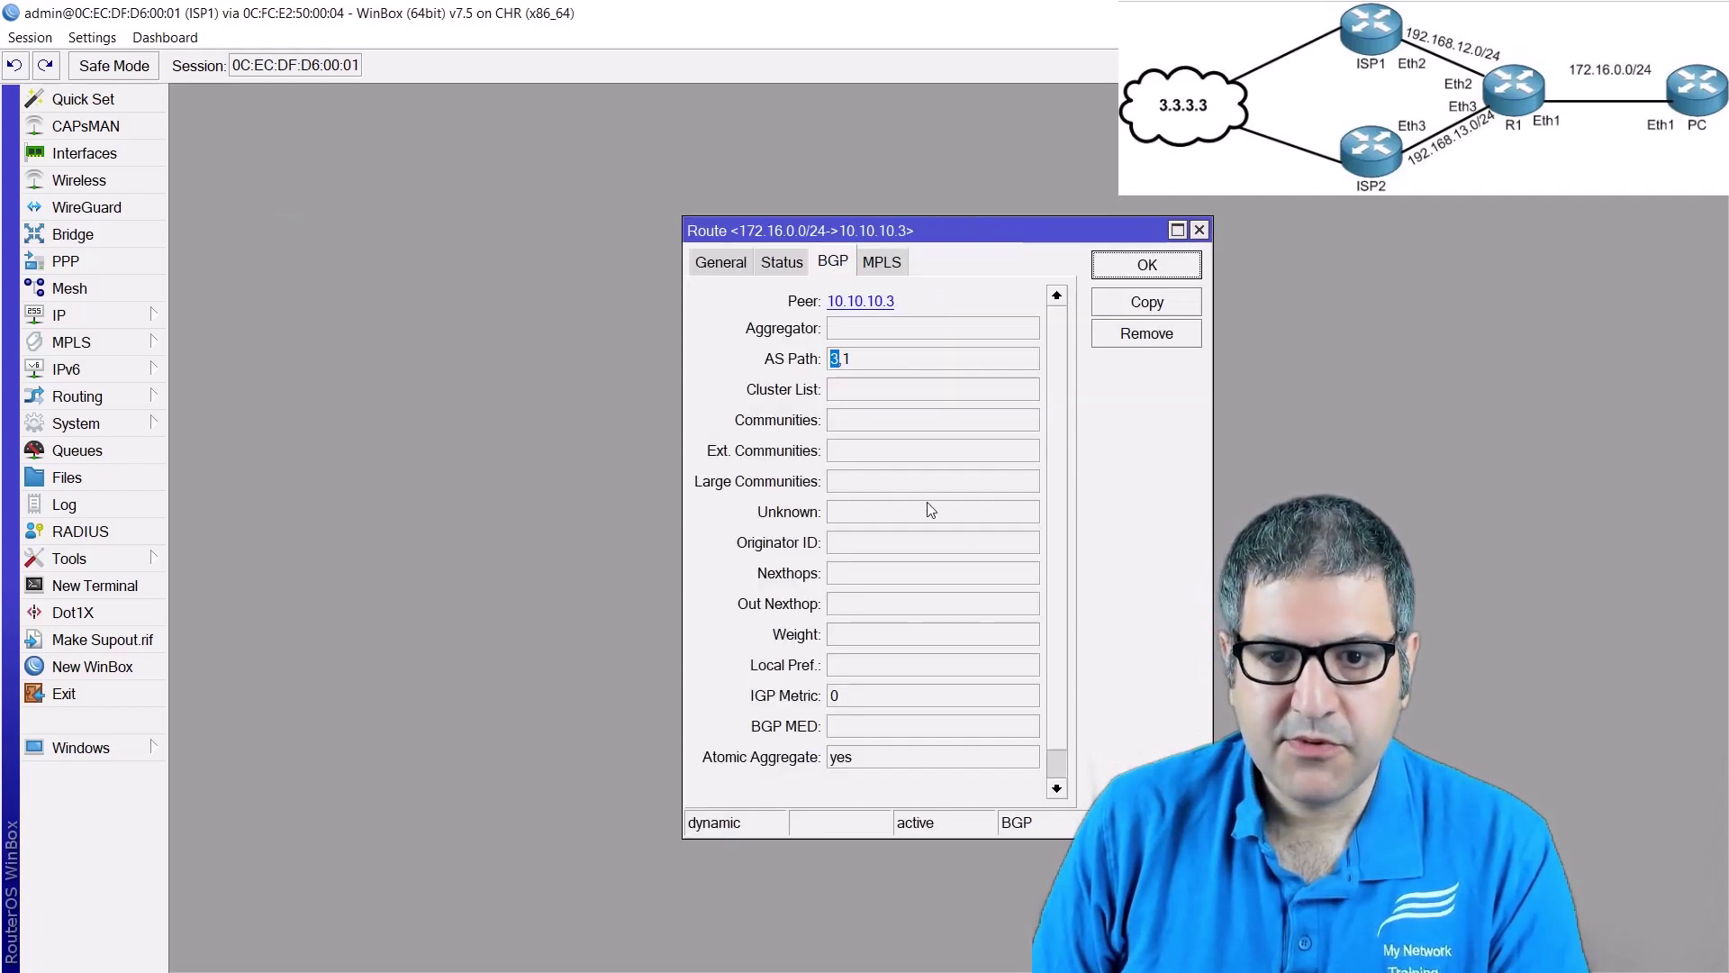
- Open ISP1's routing table and select the active 172.16.0.0/24 route via 10.10.10.3
key(Escape)
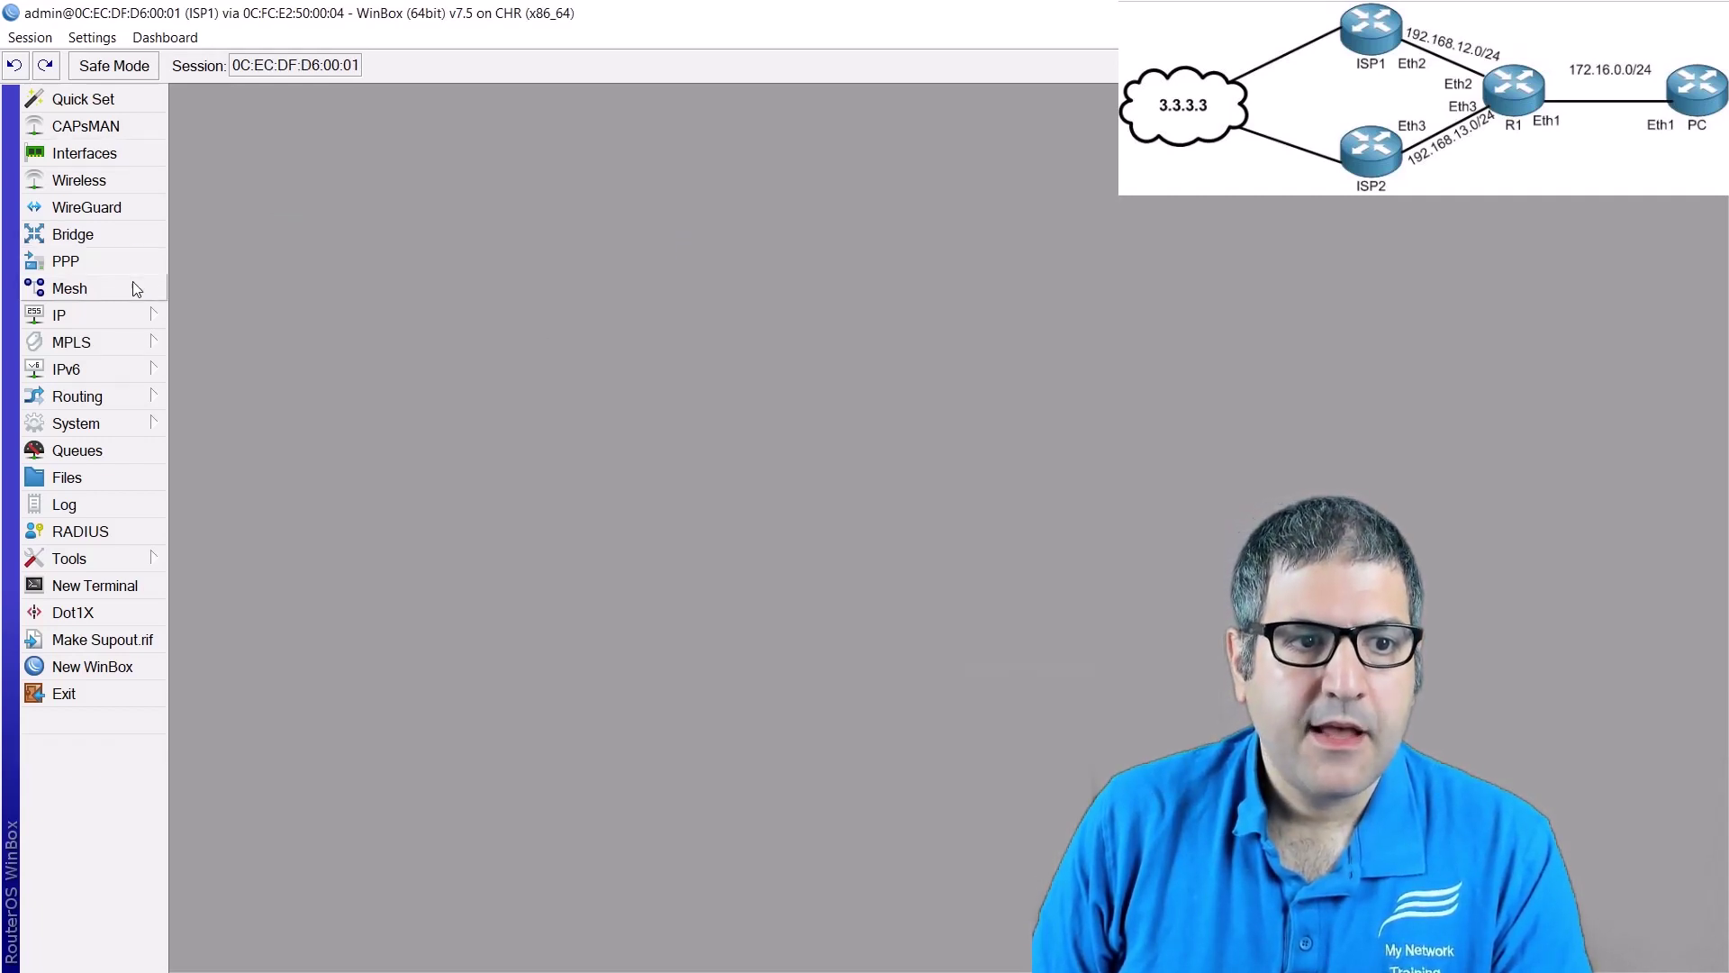
click(110, 316)
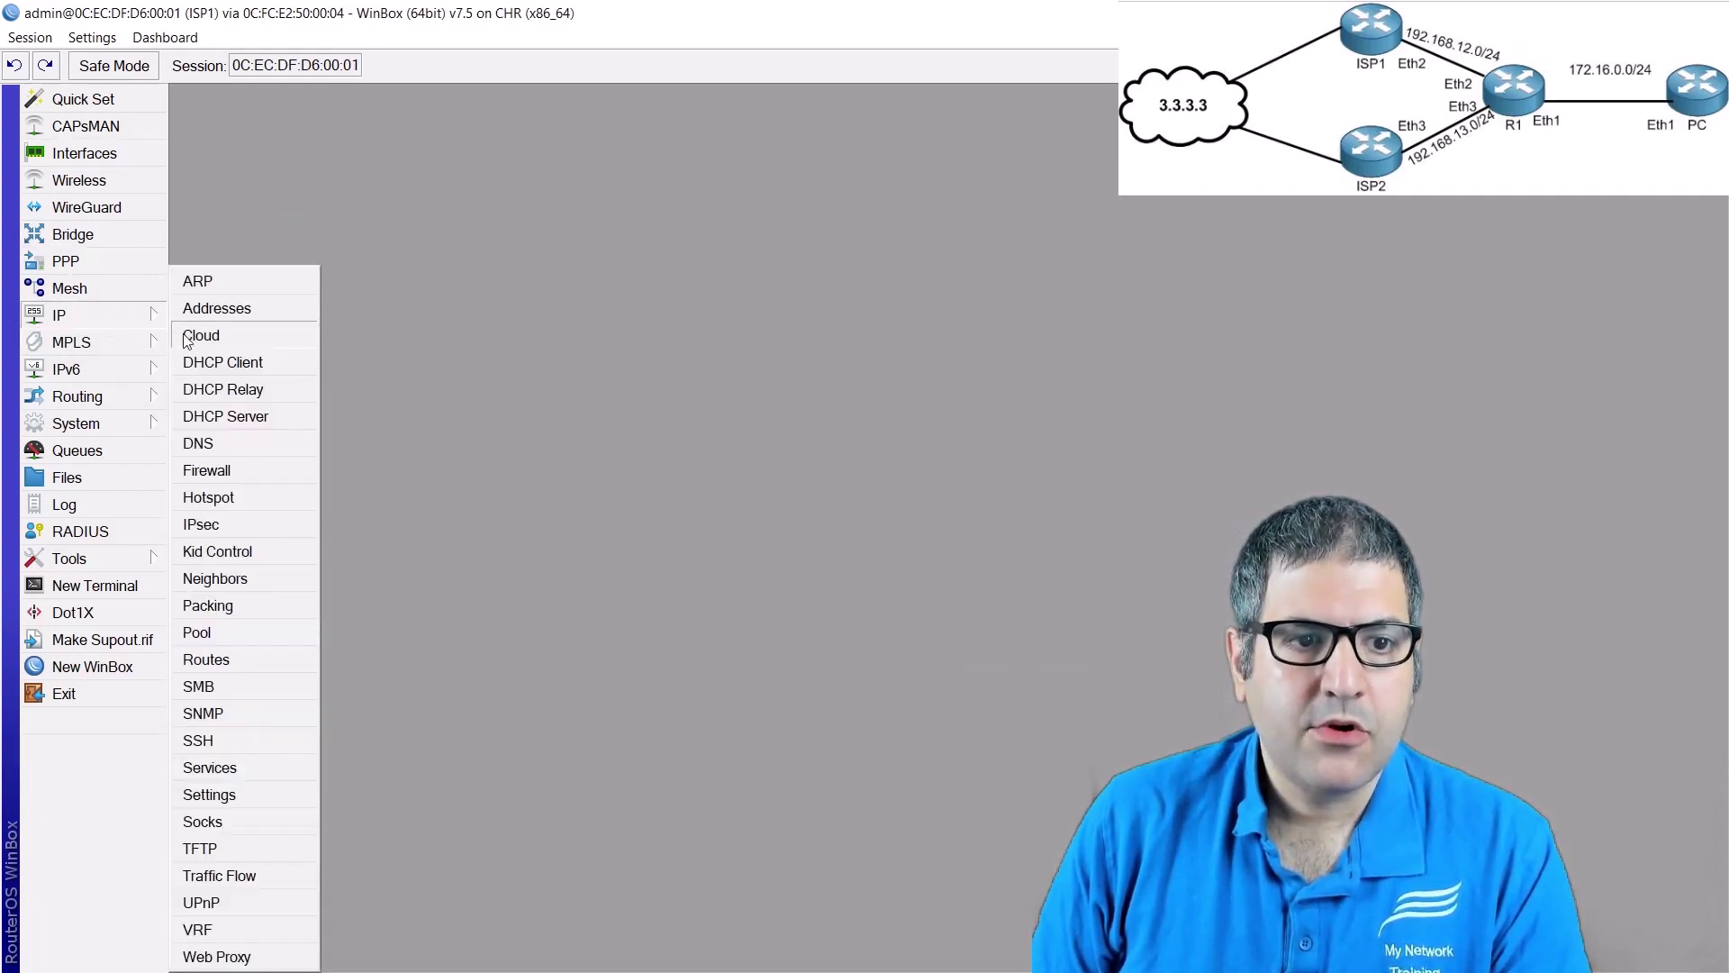
click(243, 656)
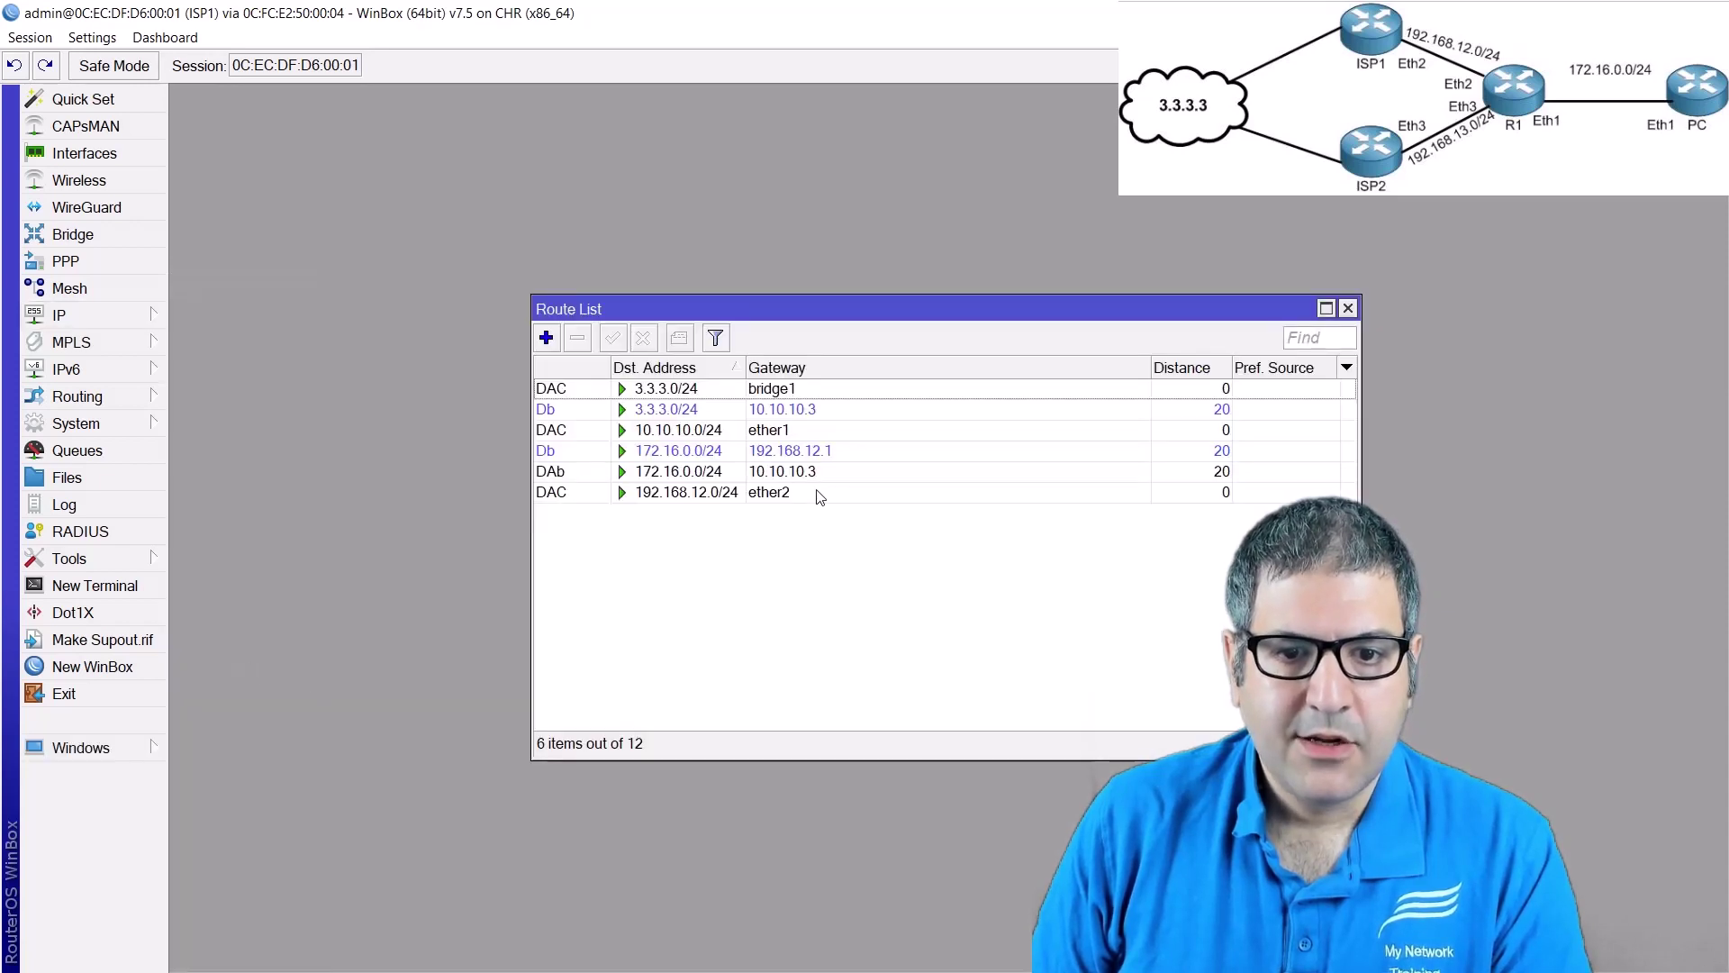
click(715, 473)
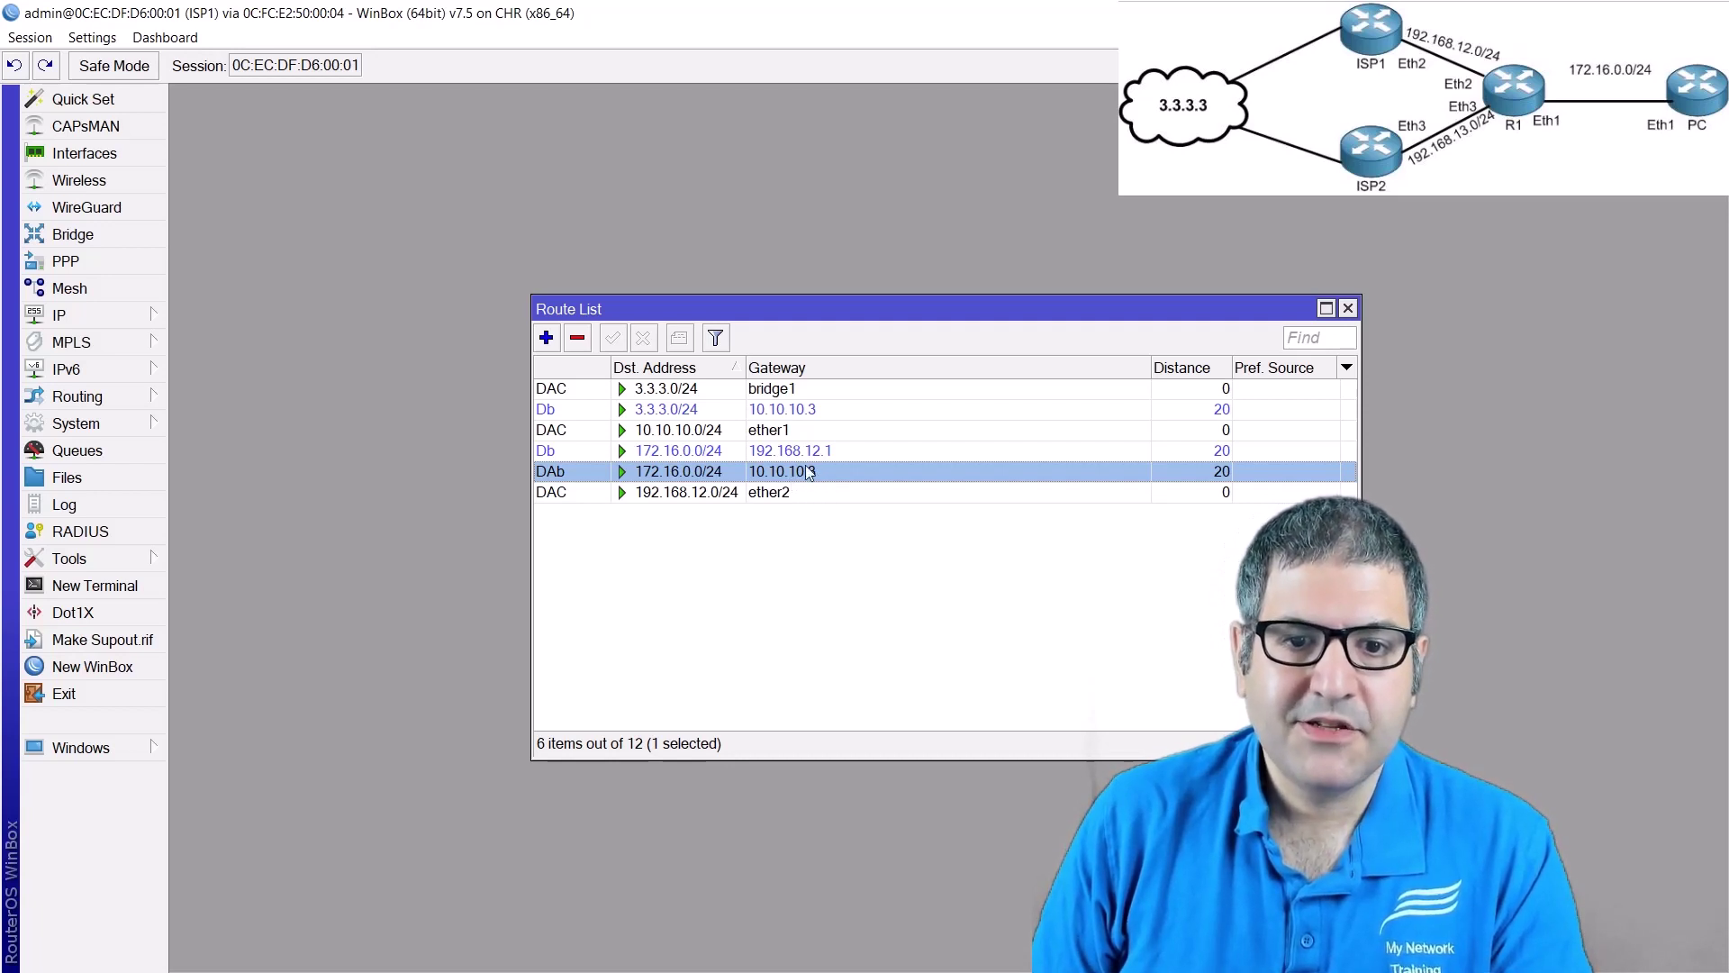
- Compare AS paths, confirming the route via 192.168.12.1 carries the prepended path
click(742, 453)
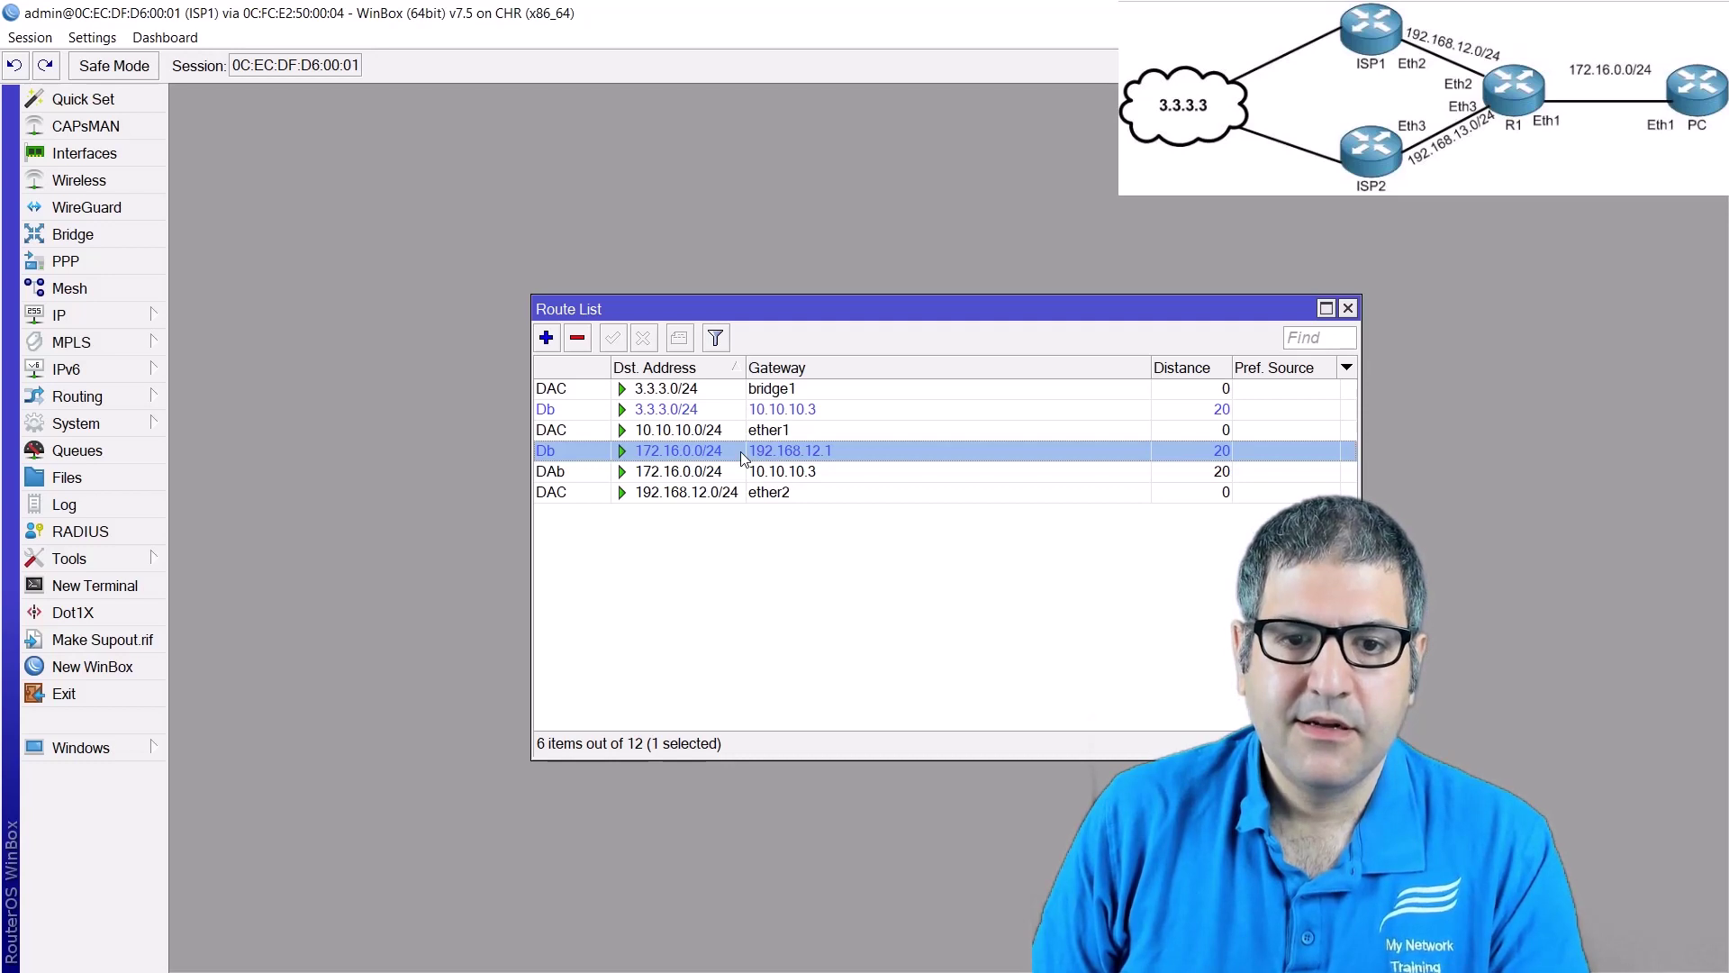
double_click(741, 453)
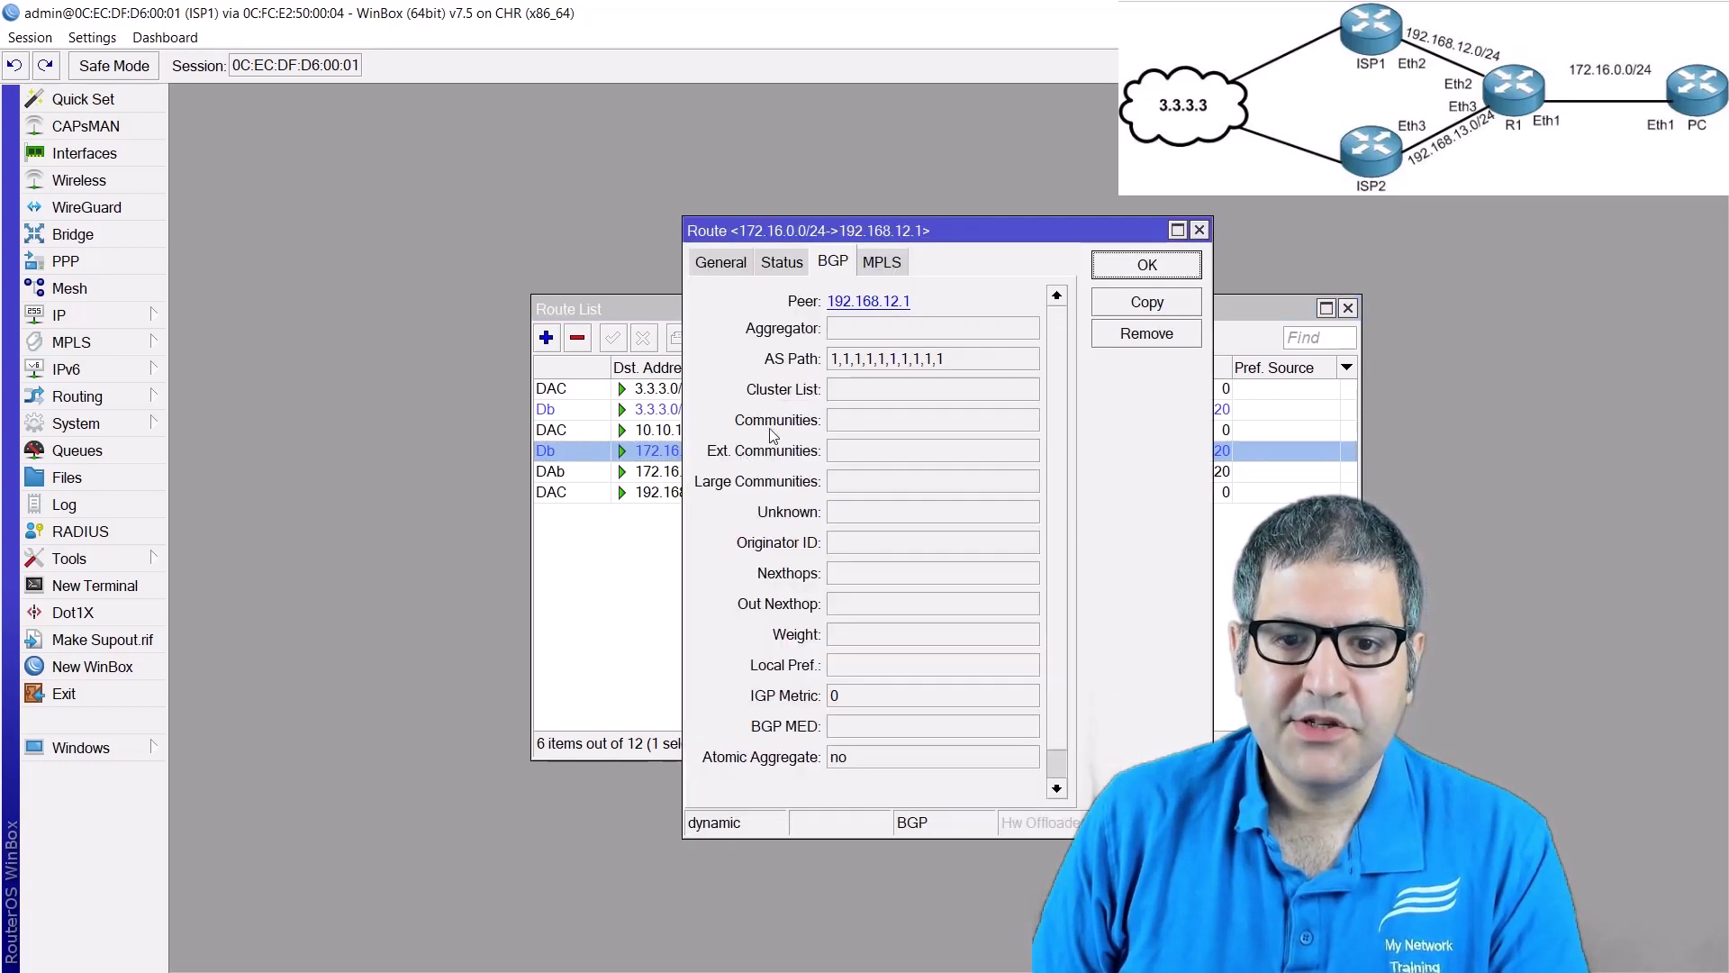
double_click(847, 362)
drag(918, 365, 947, 365)
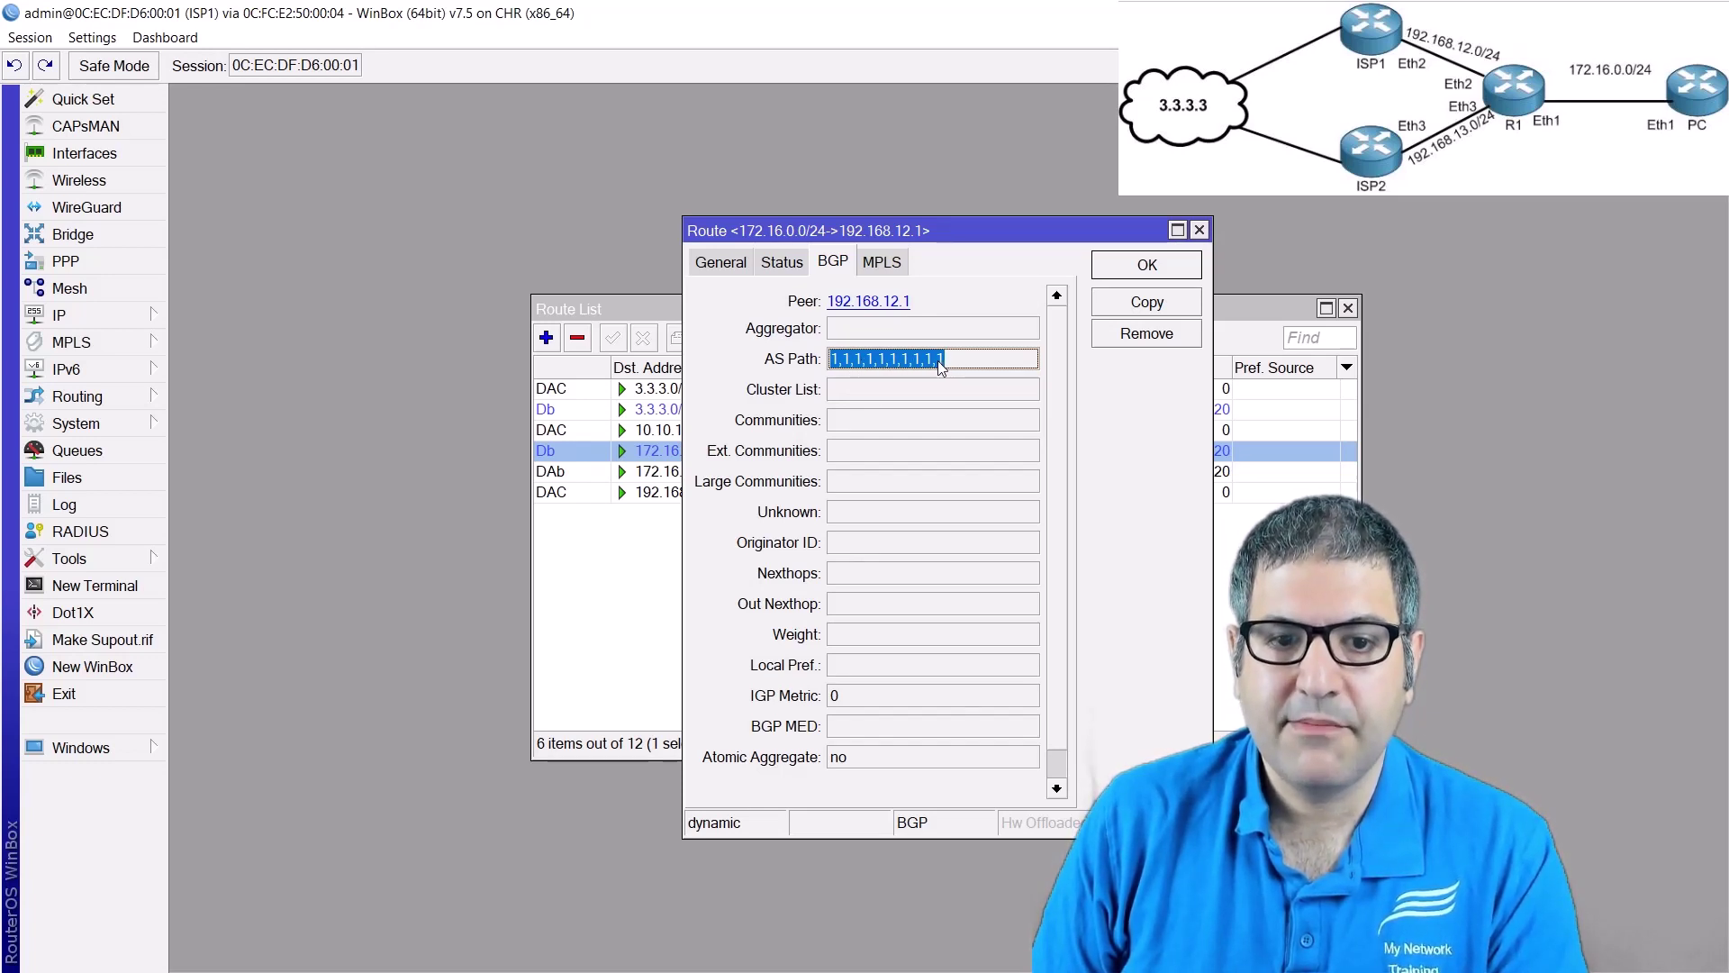
key(Escape)
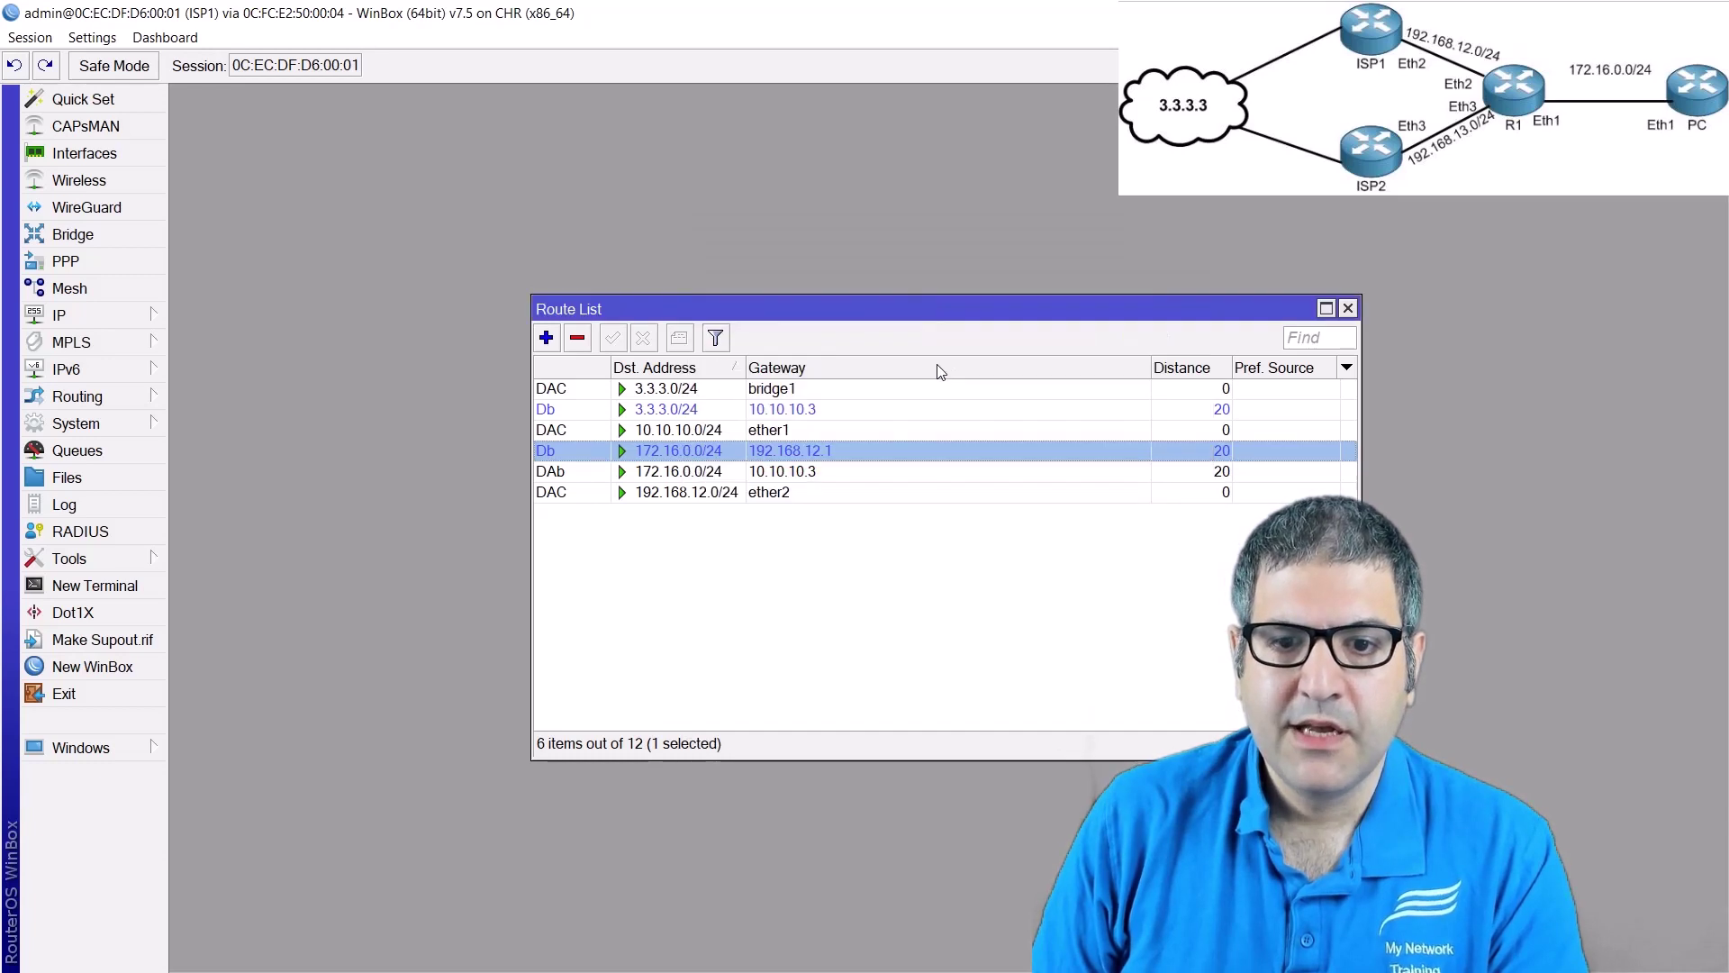
double_click(781, 473)
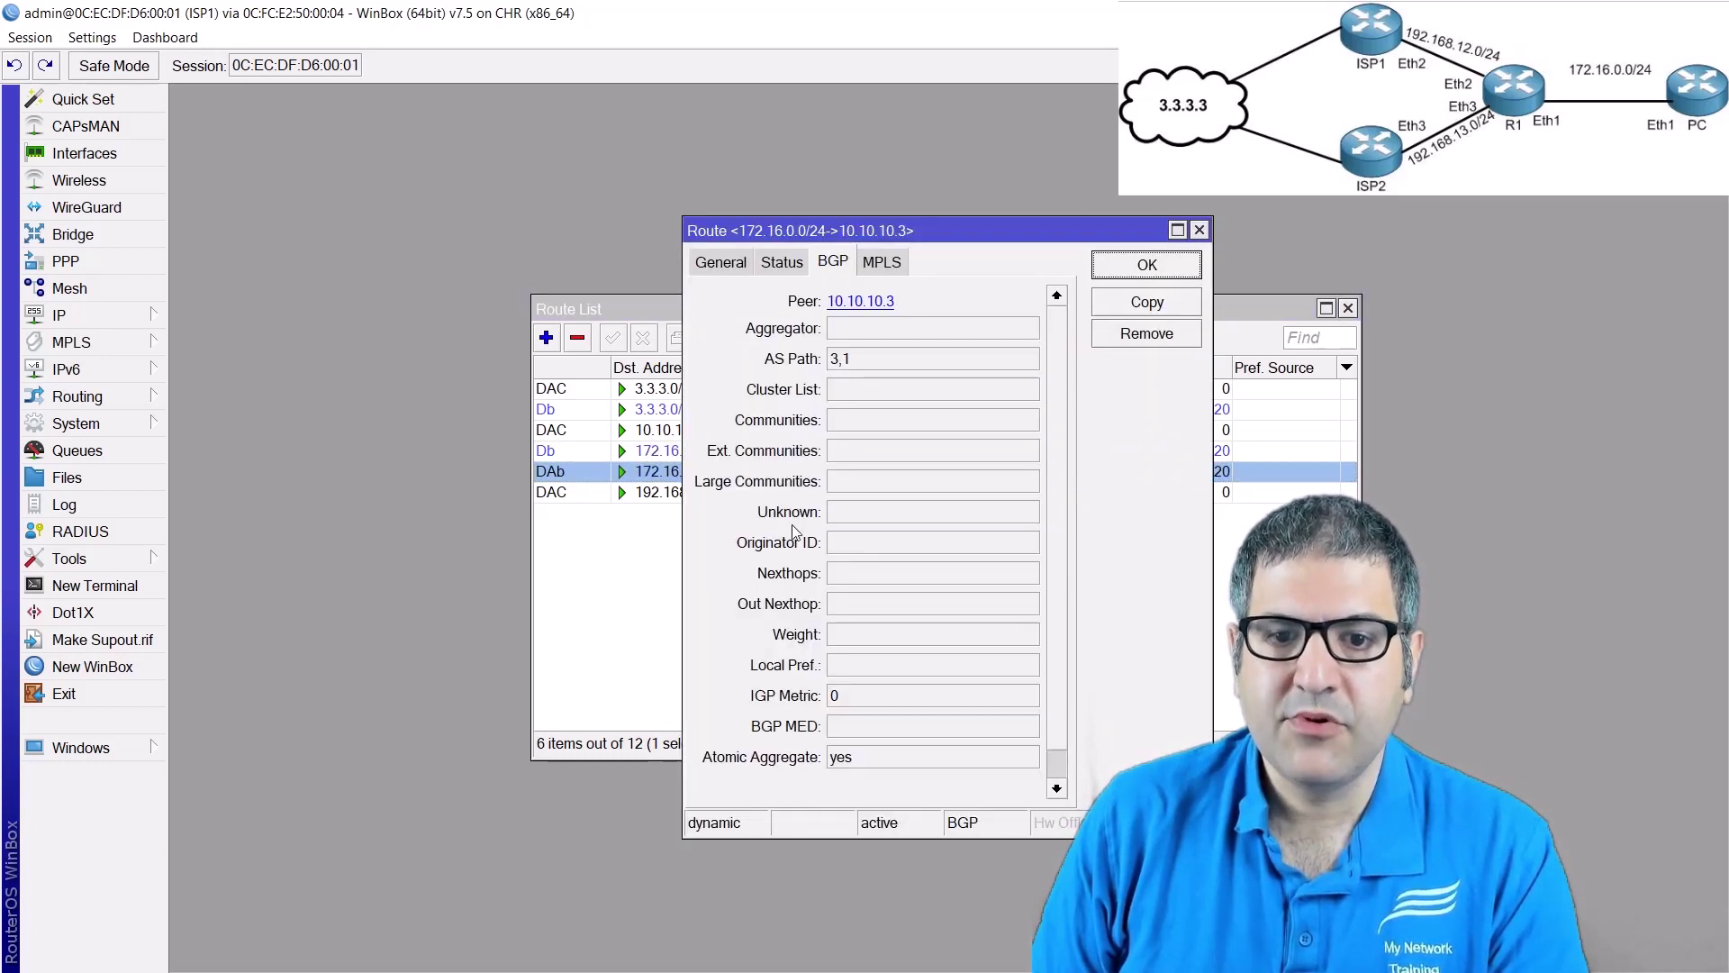
key(Escape)
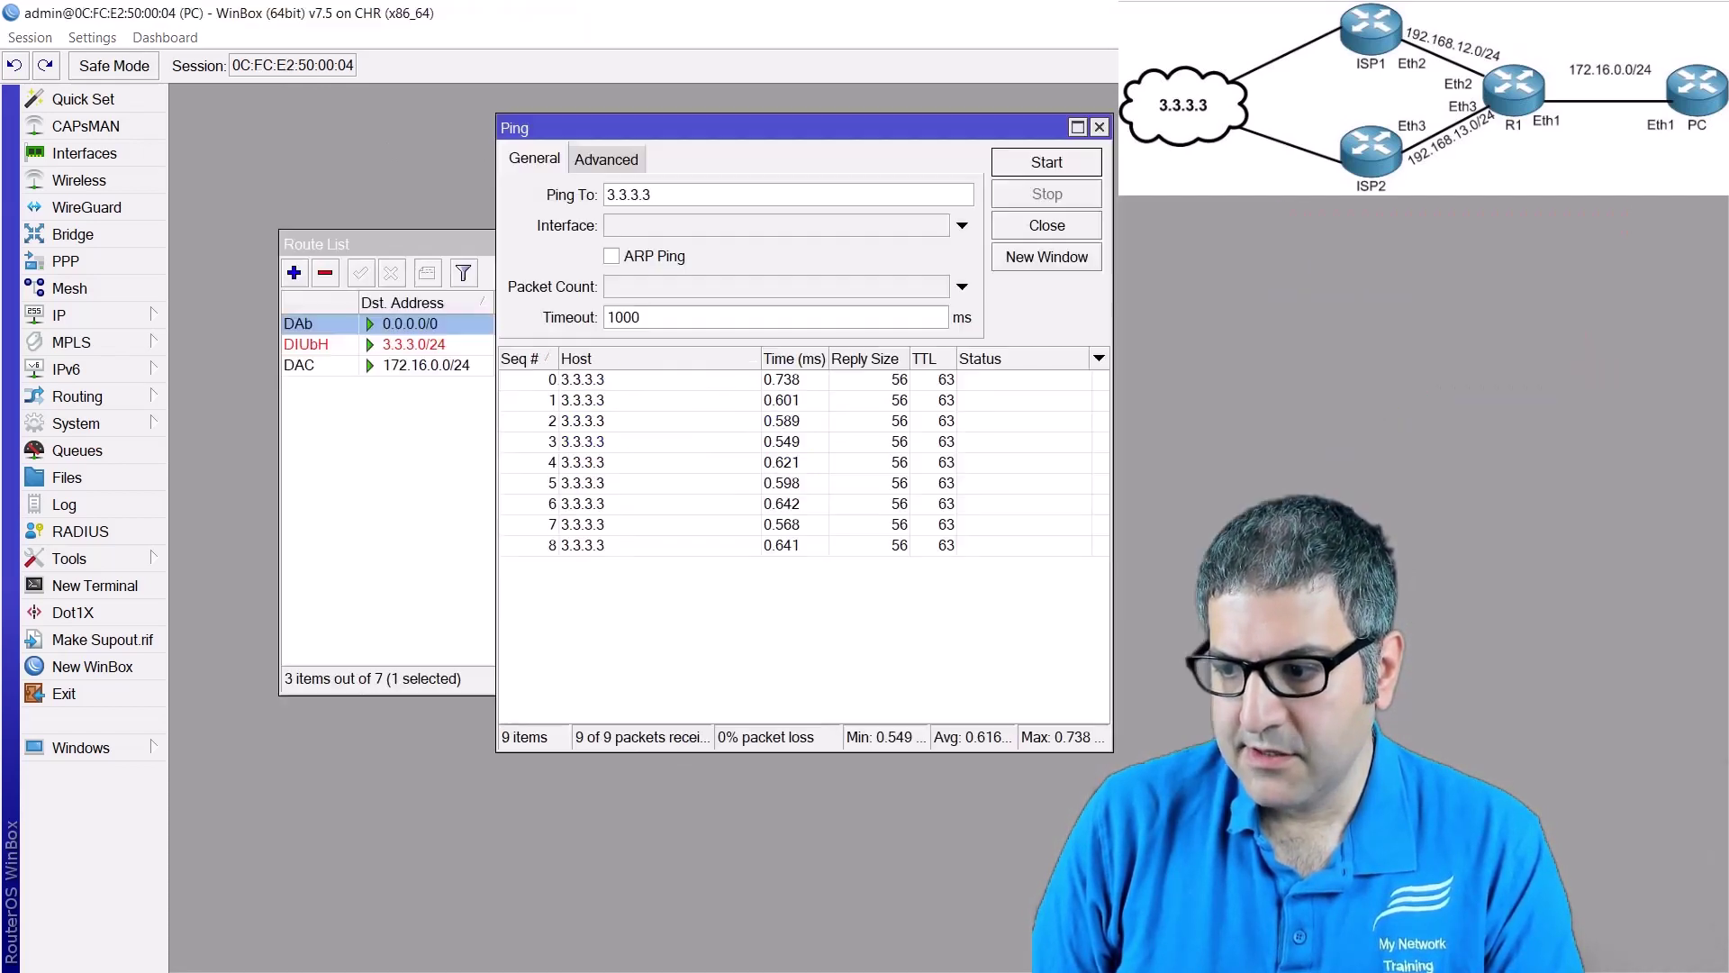
- Start a continuous ping to 3.3.3.3 from the PC's WinBox session
key(alt+Tab)
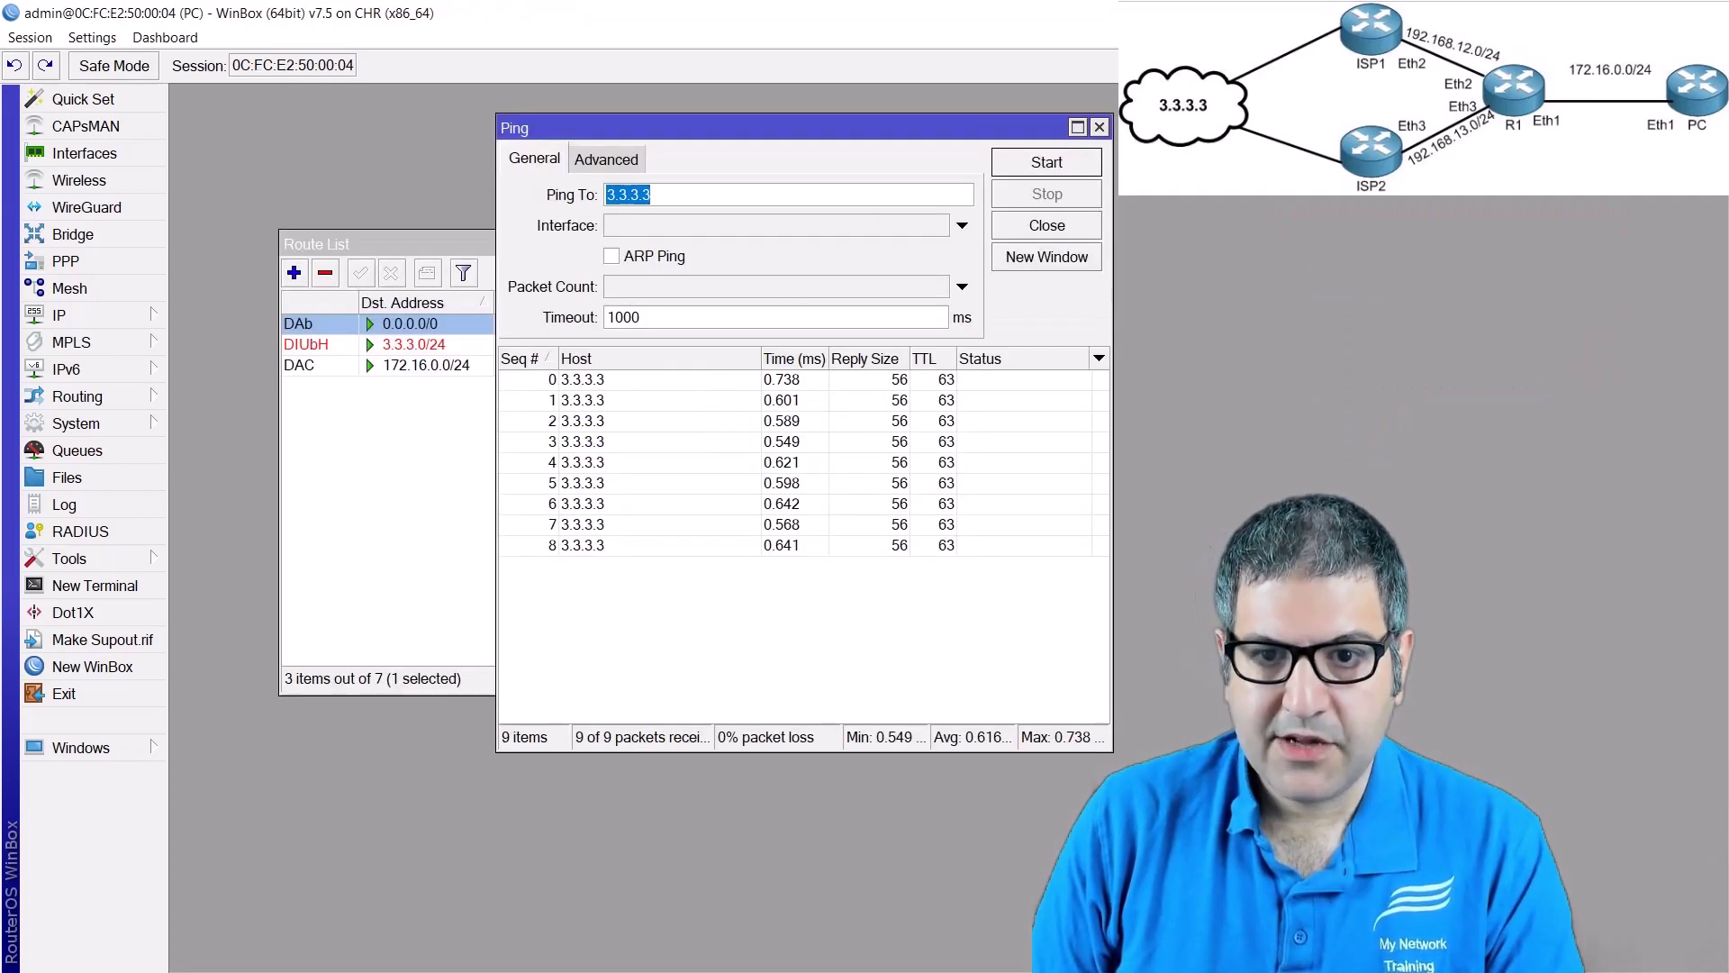
click(1064, 171)
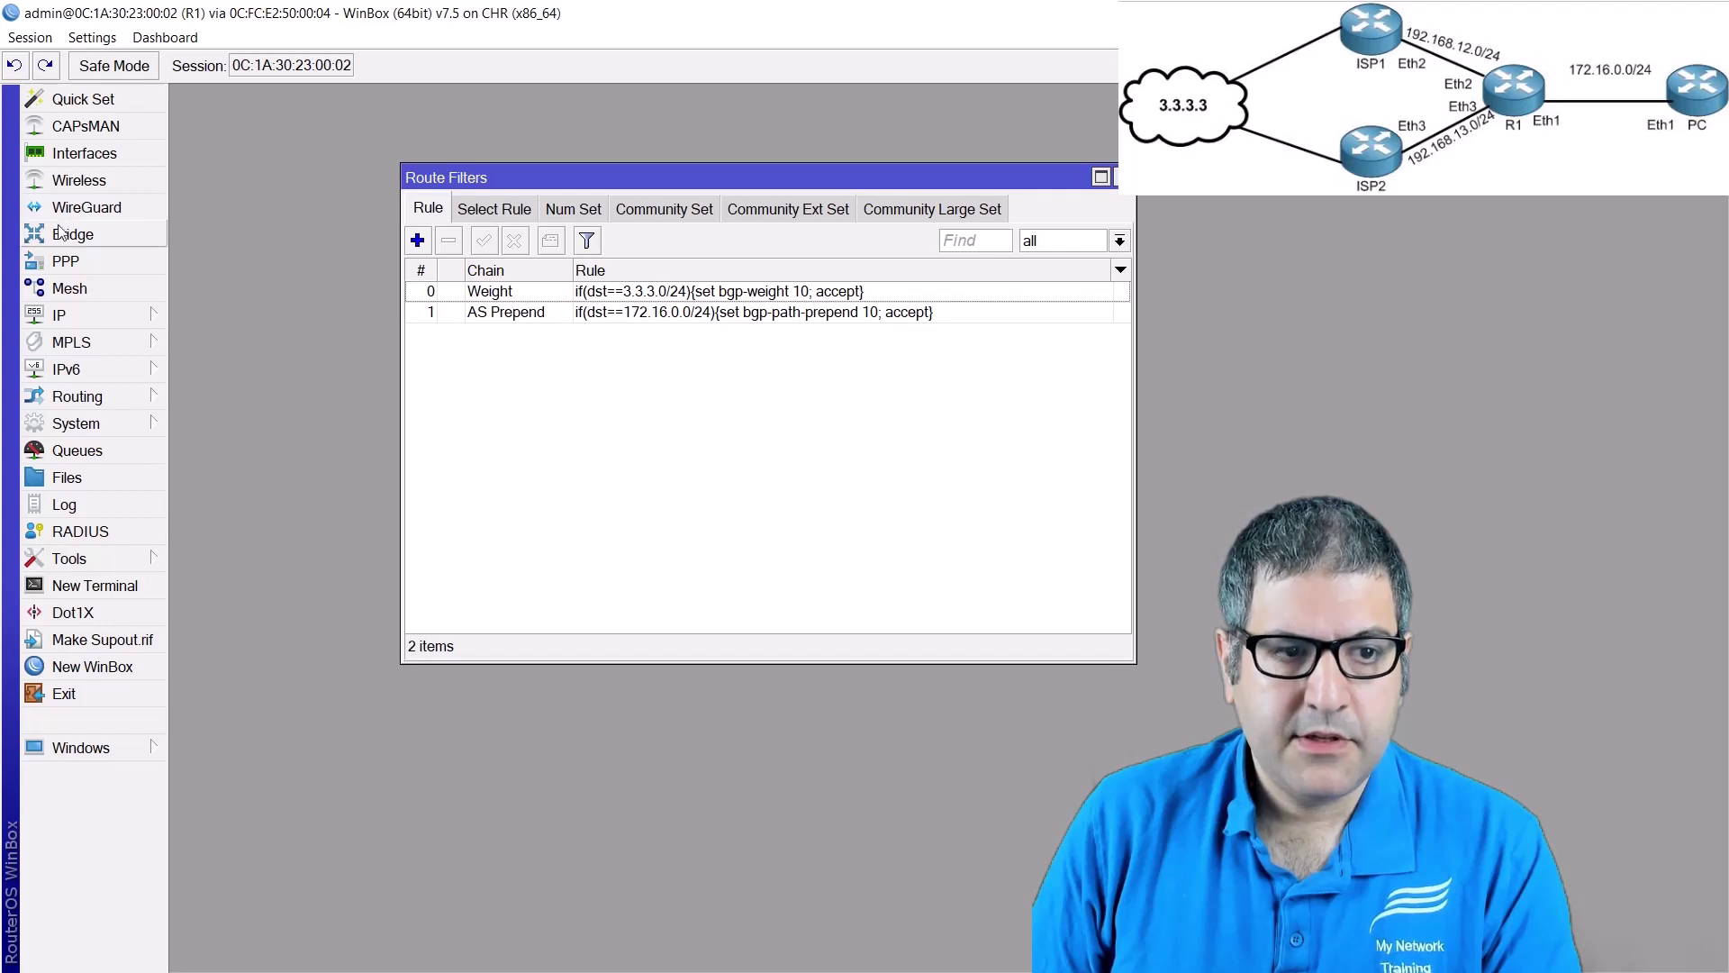
- Disable R1's to-ISP2 BGP connection
click(107, 401)
click(225, 398)
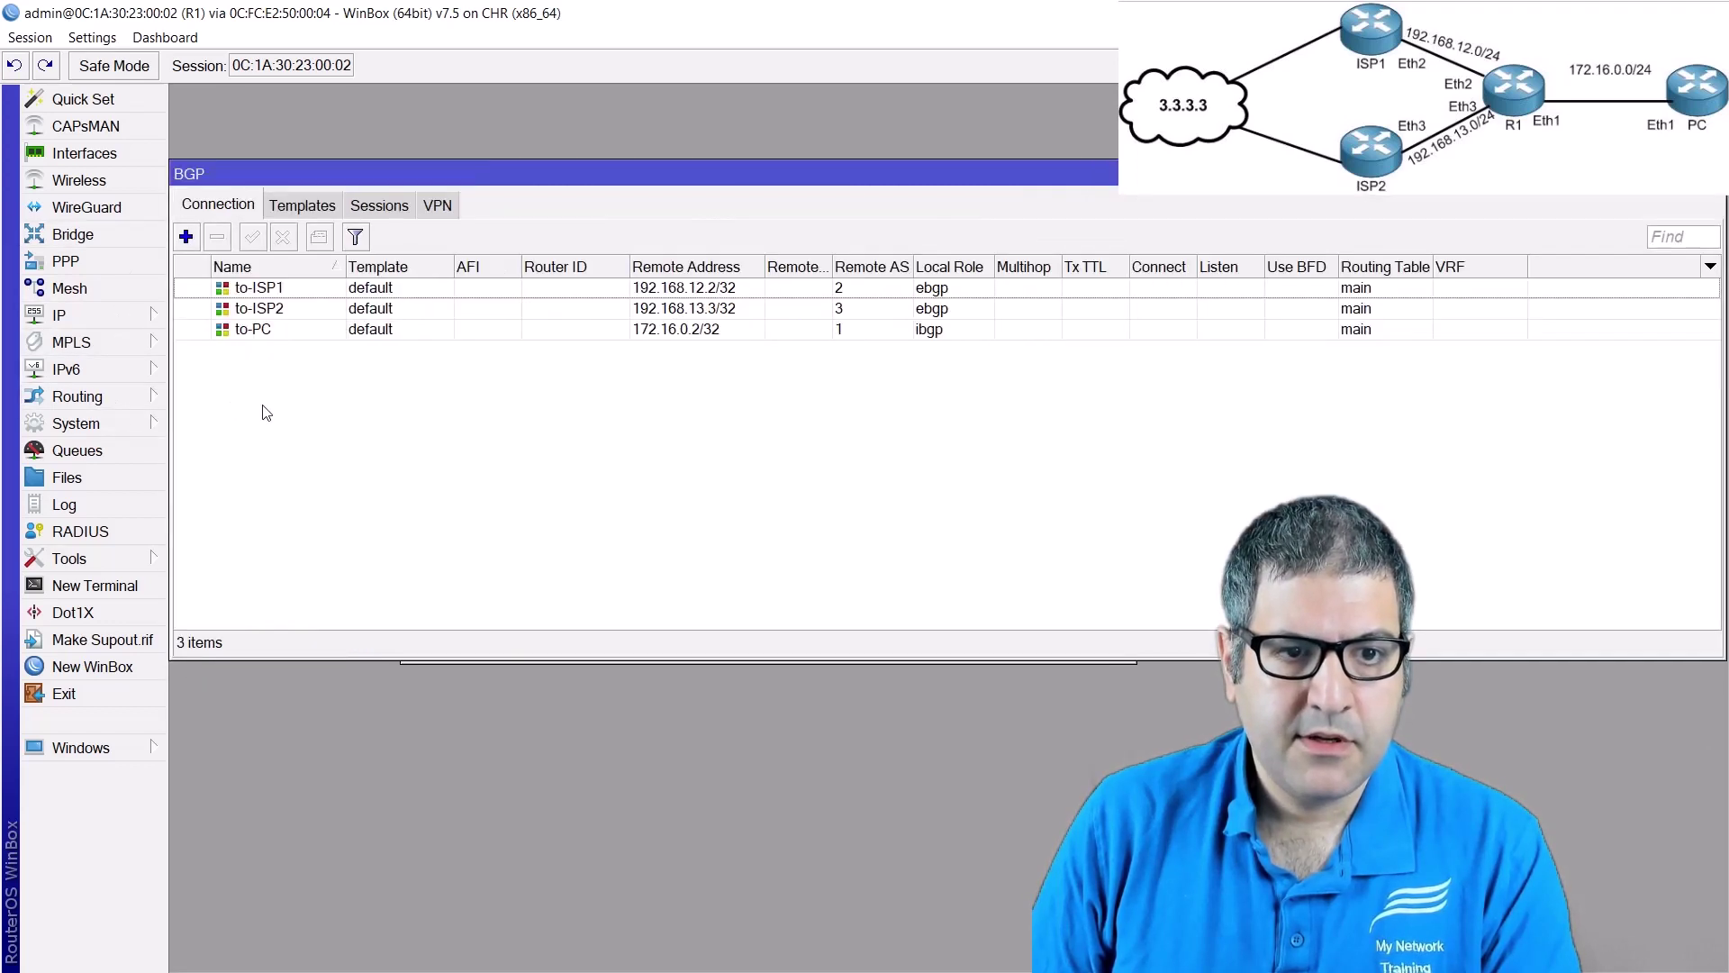
click(290, 309)
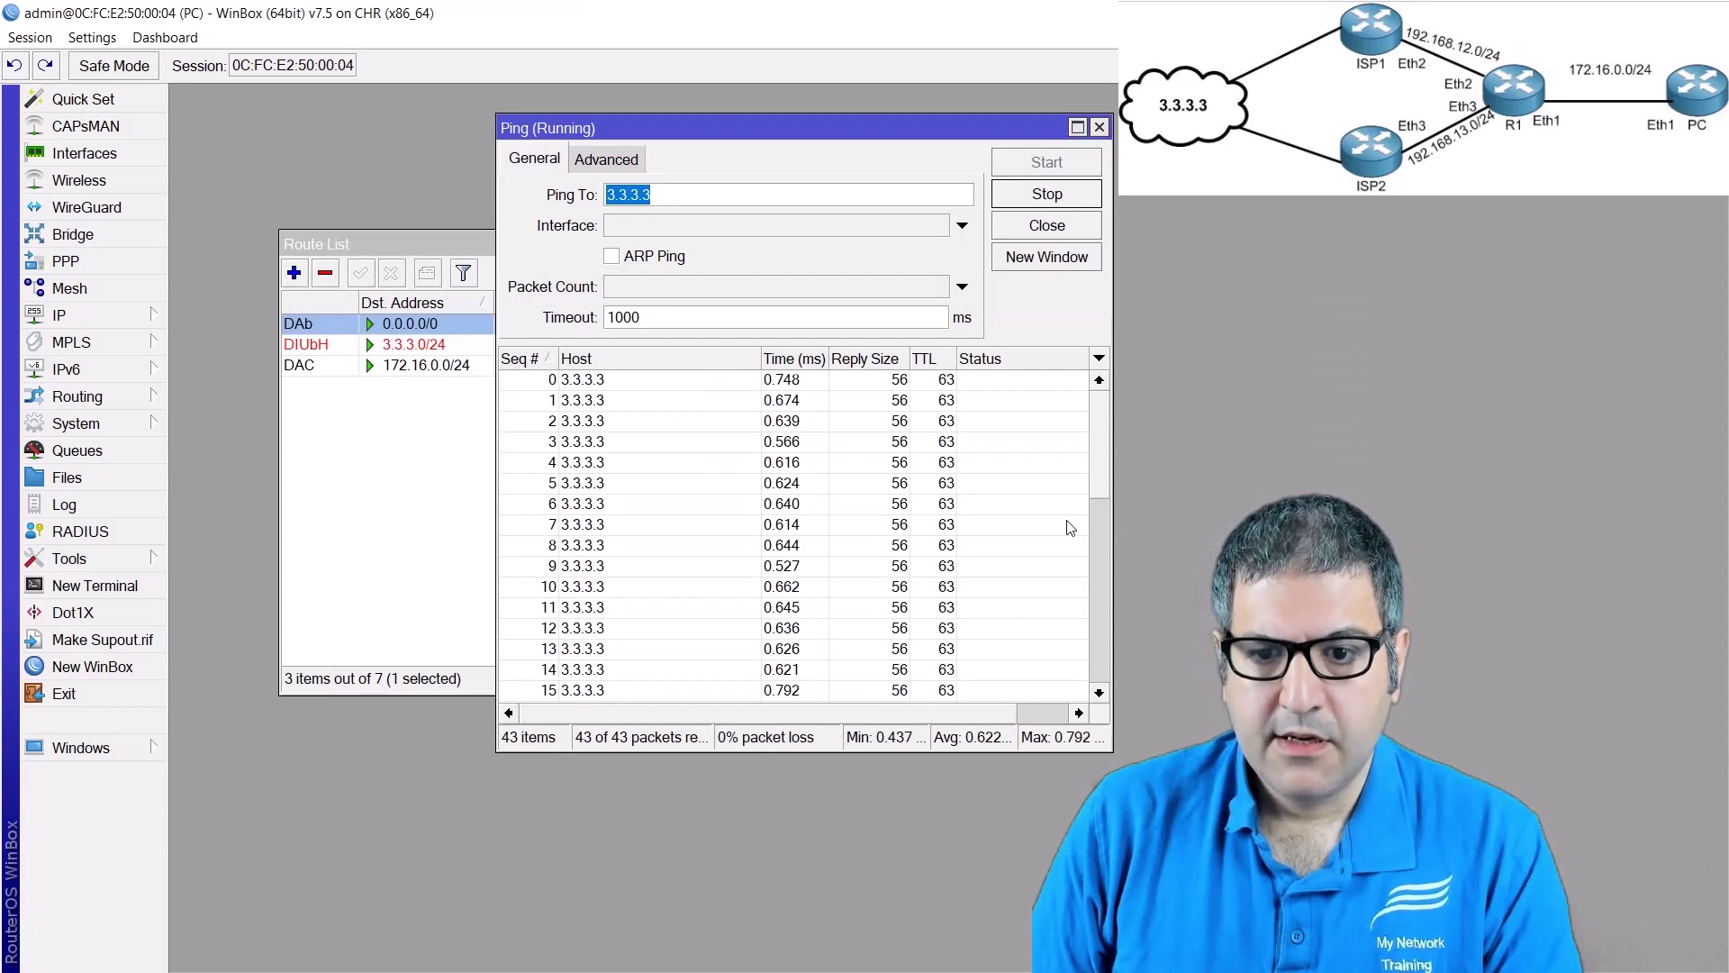
drag(1093, 469, 1149, 745)
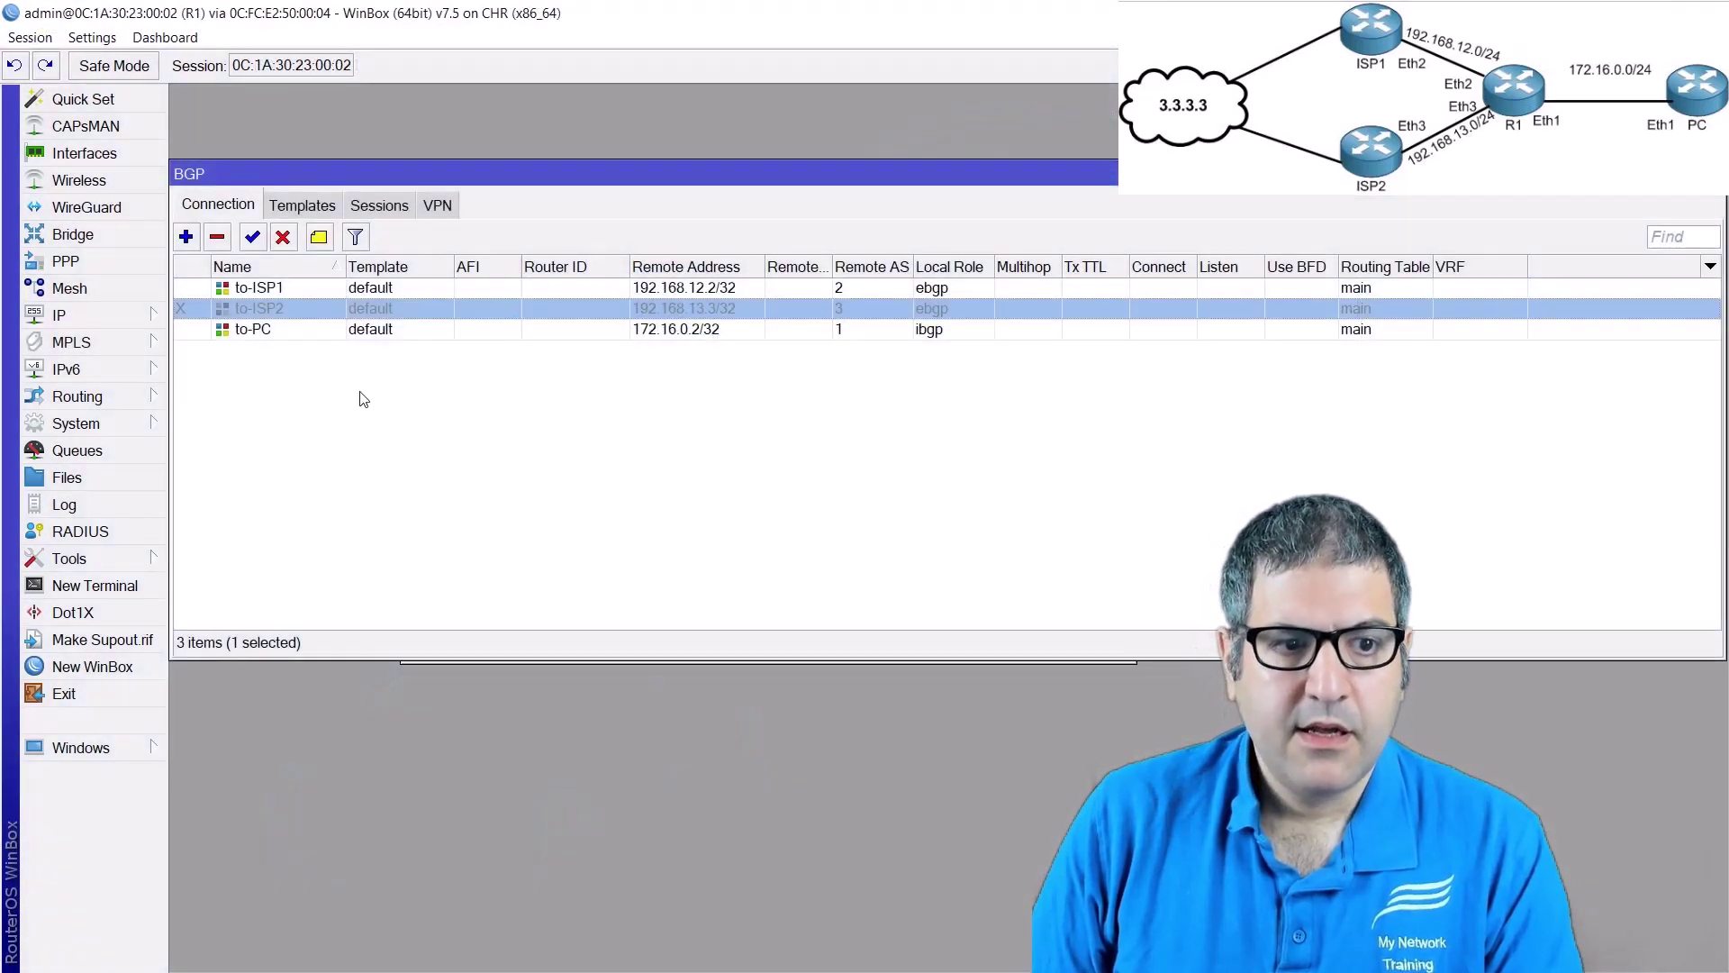
- Check R1's routing table for the remaining 3.3.3.0/24 route
click(136, 318)
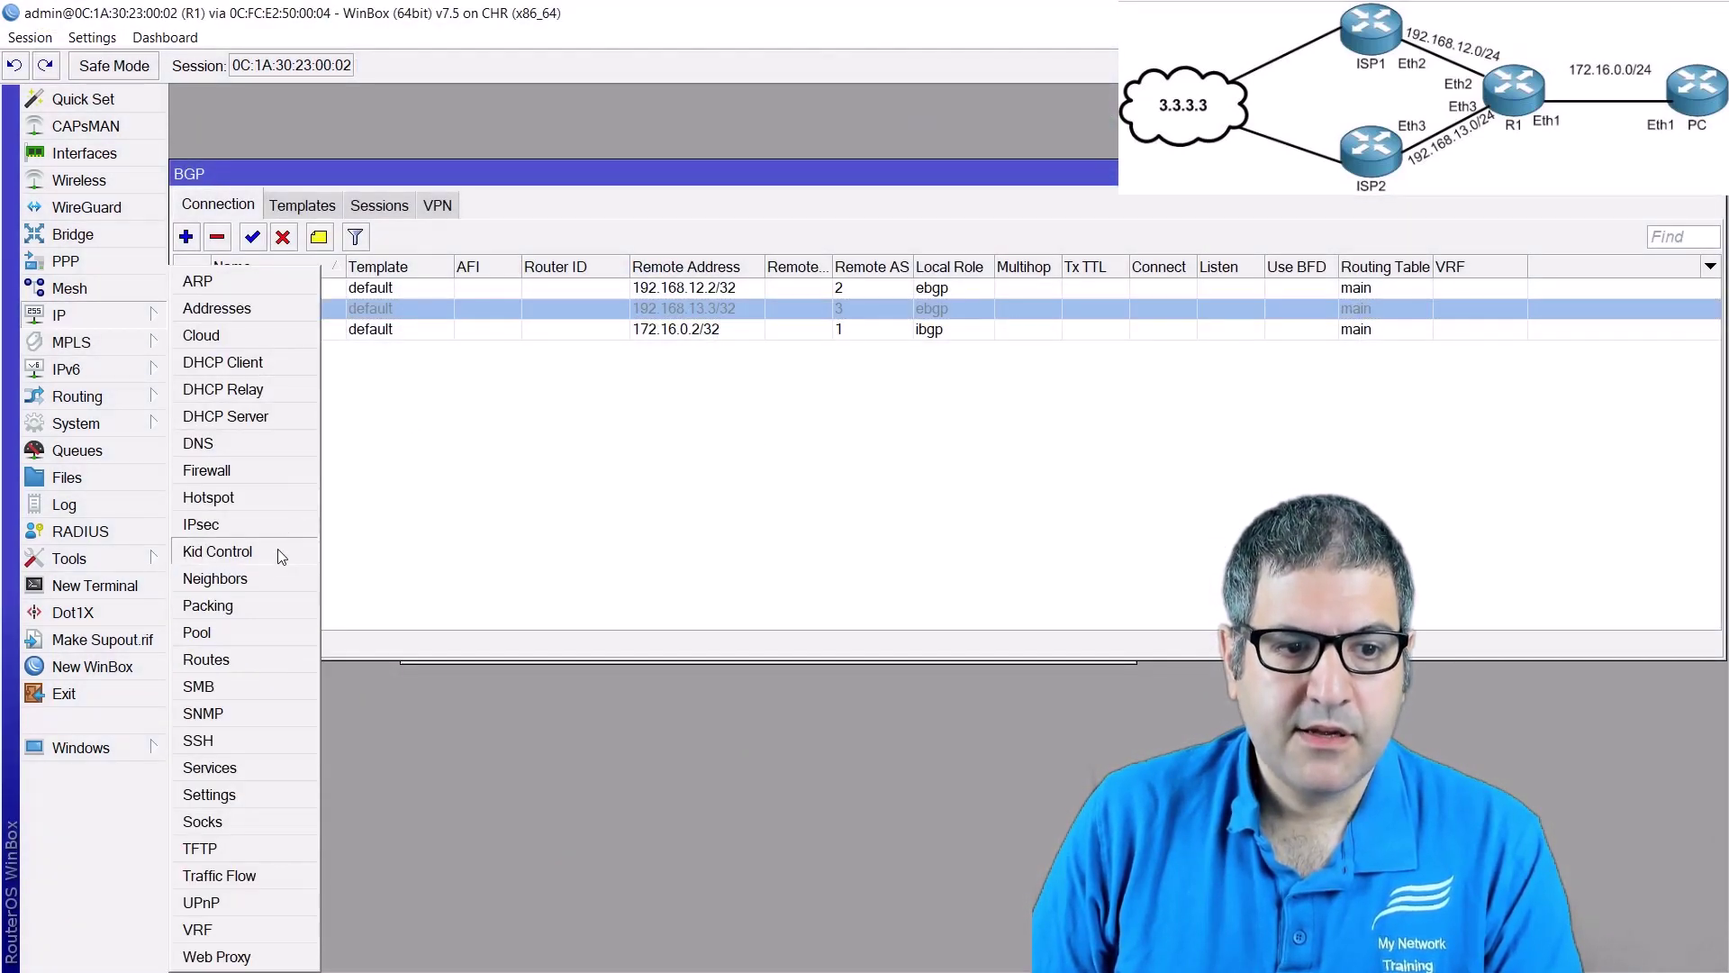
click(239, 664)
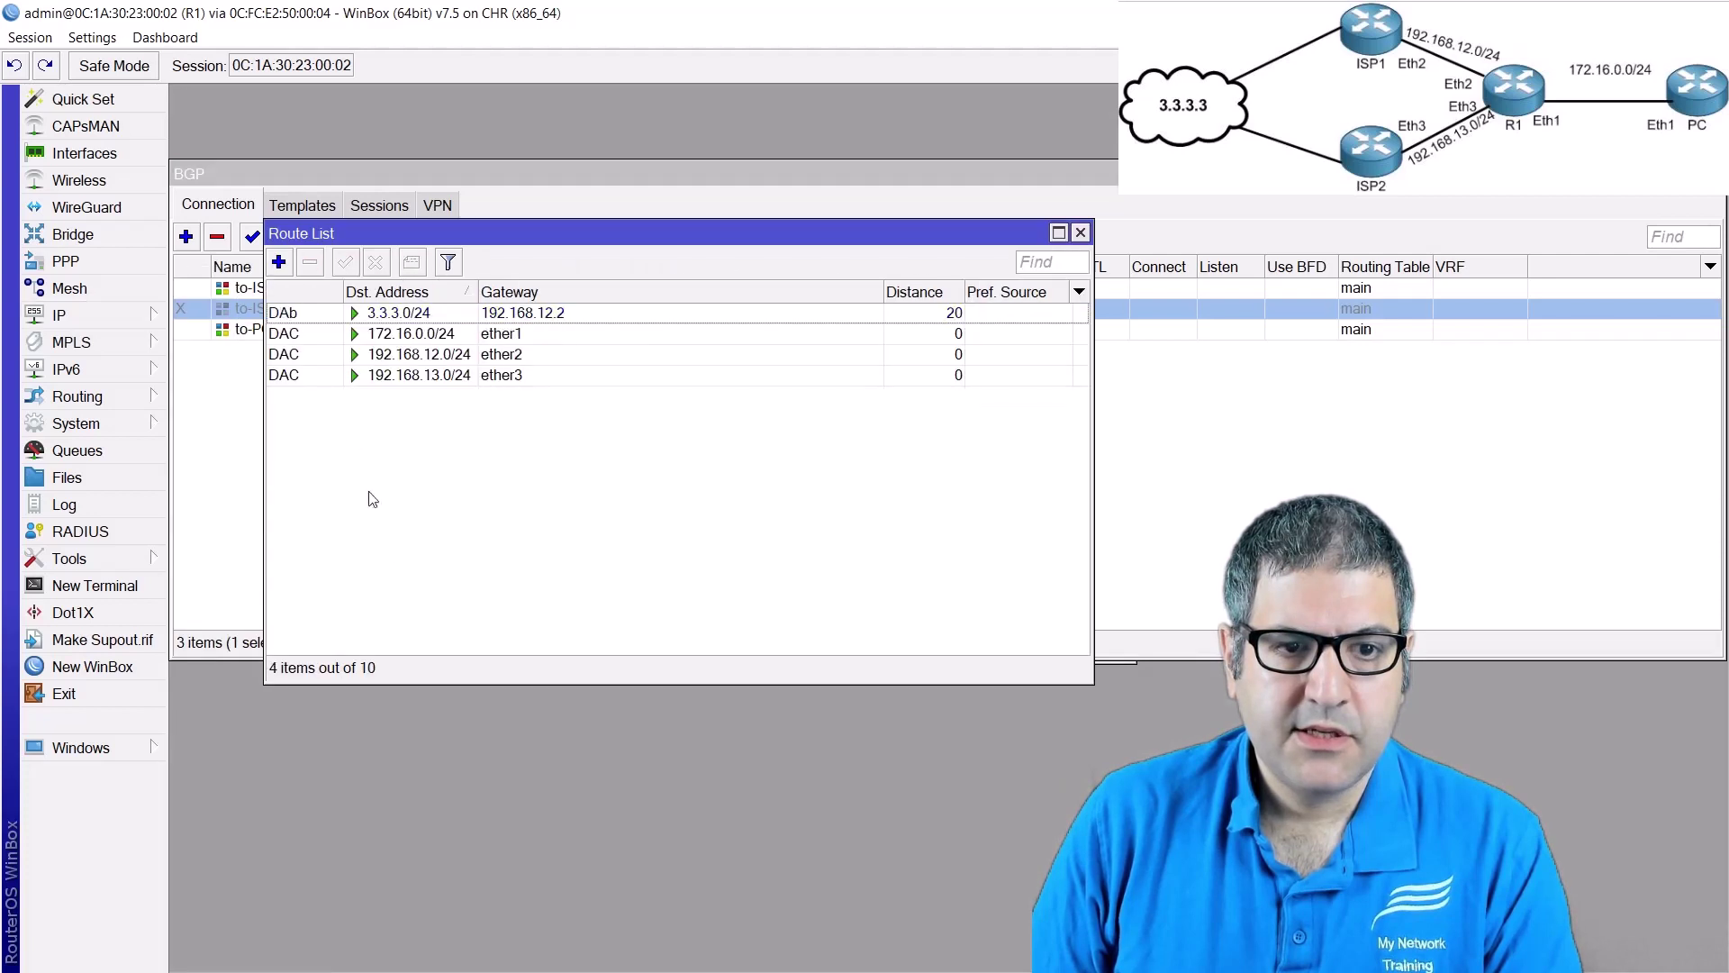
click(500, 317)
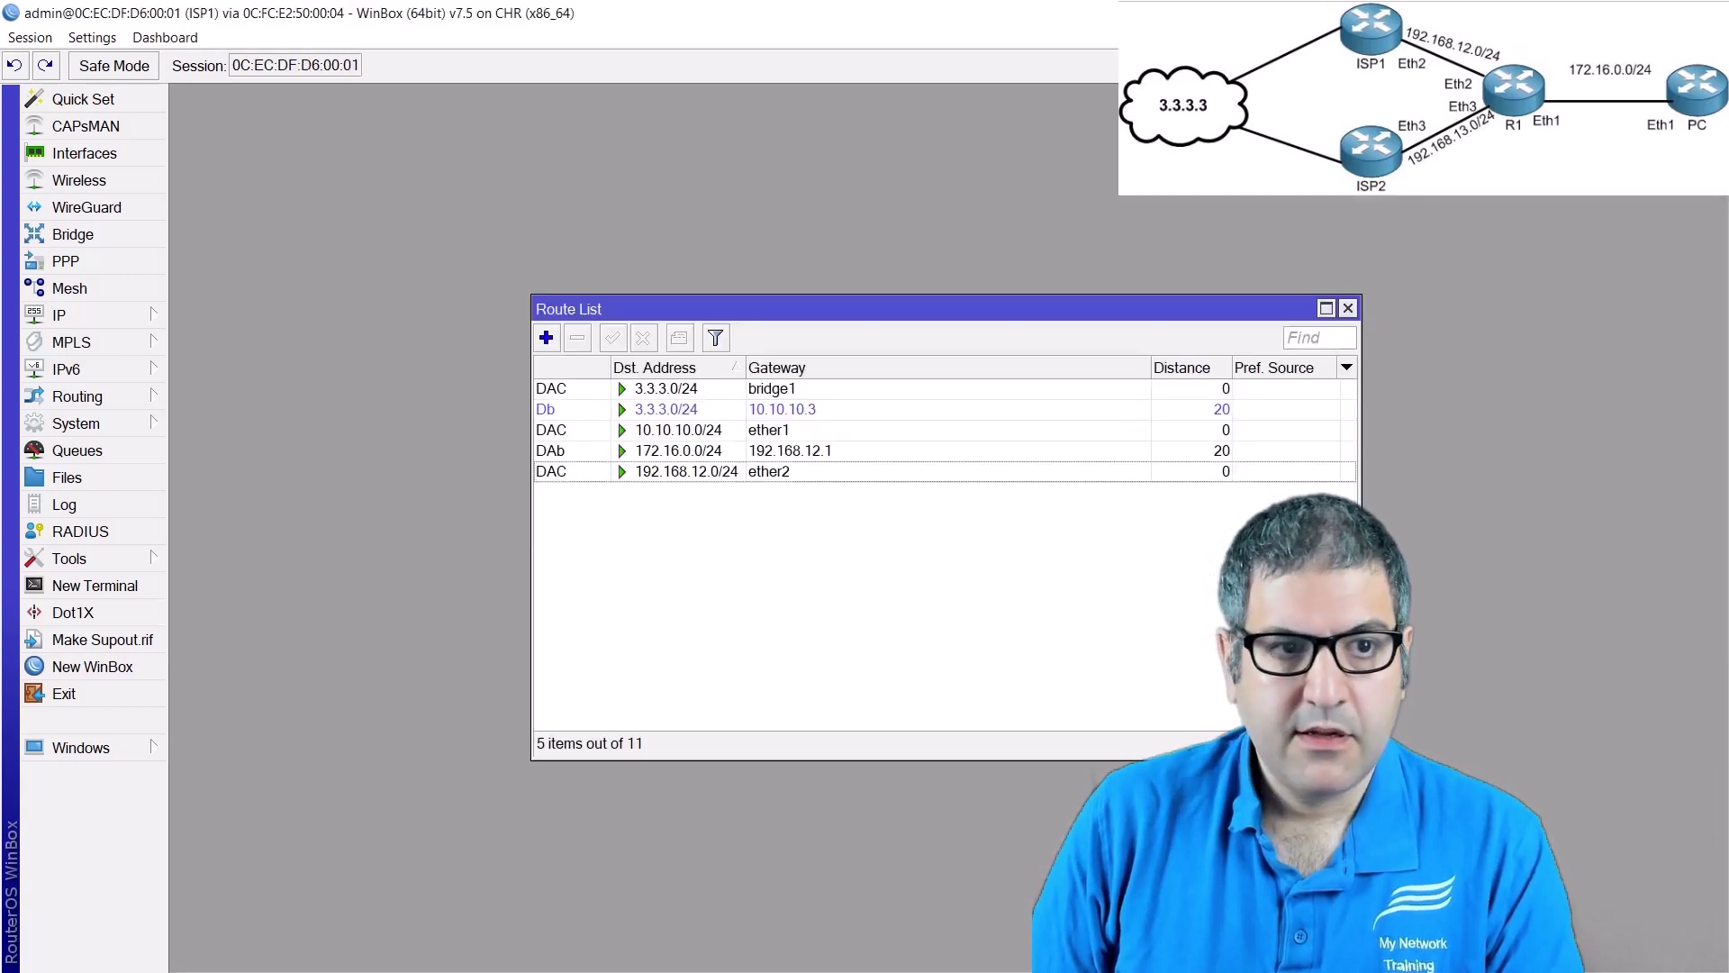
- Check 172.16.0.0/24 routes on ISP1 via 192.168.12.1 and ISP2 via 10.10.10.2, then return to ISP1
click(699, 455)
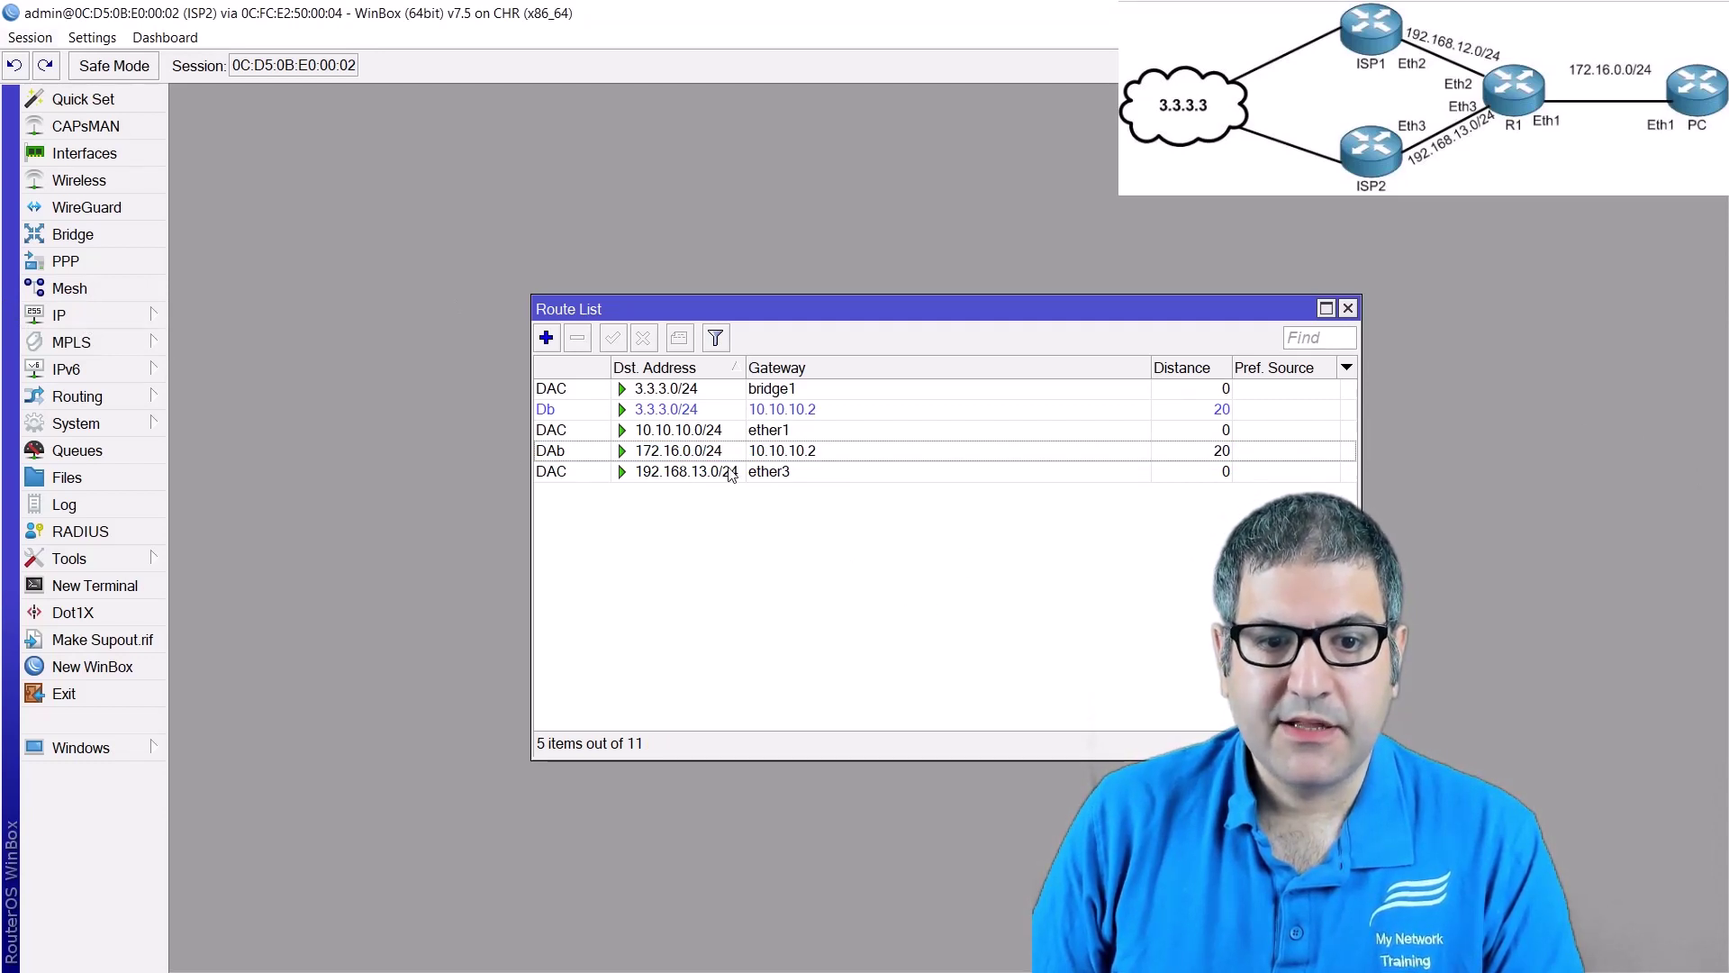
click(562, 454)
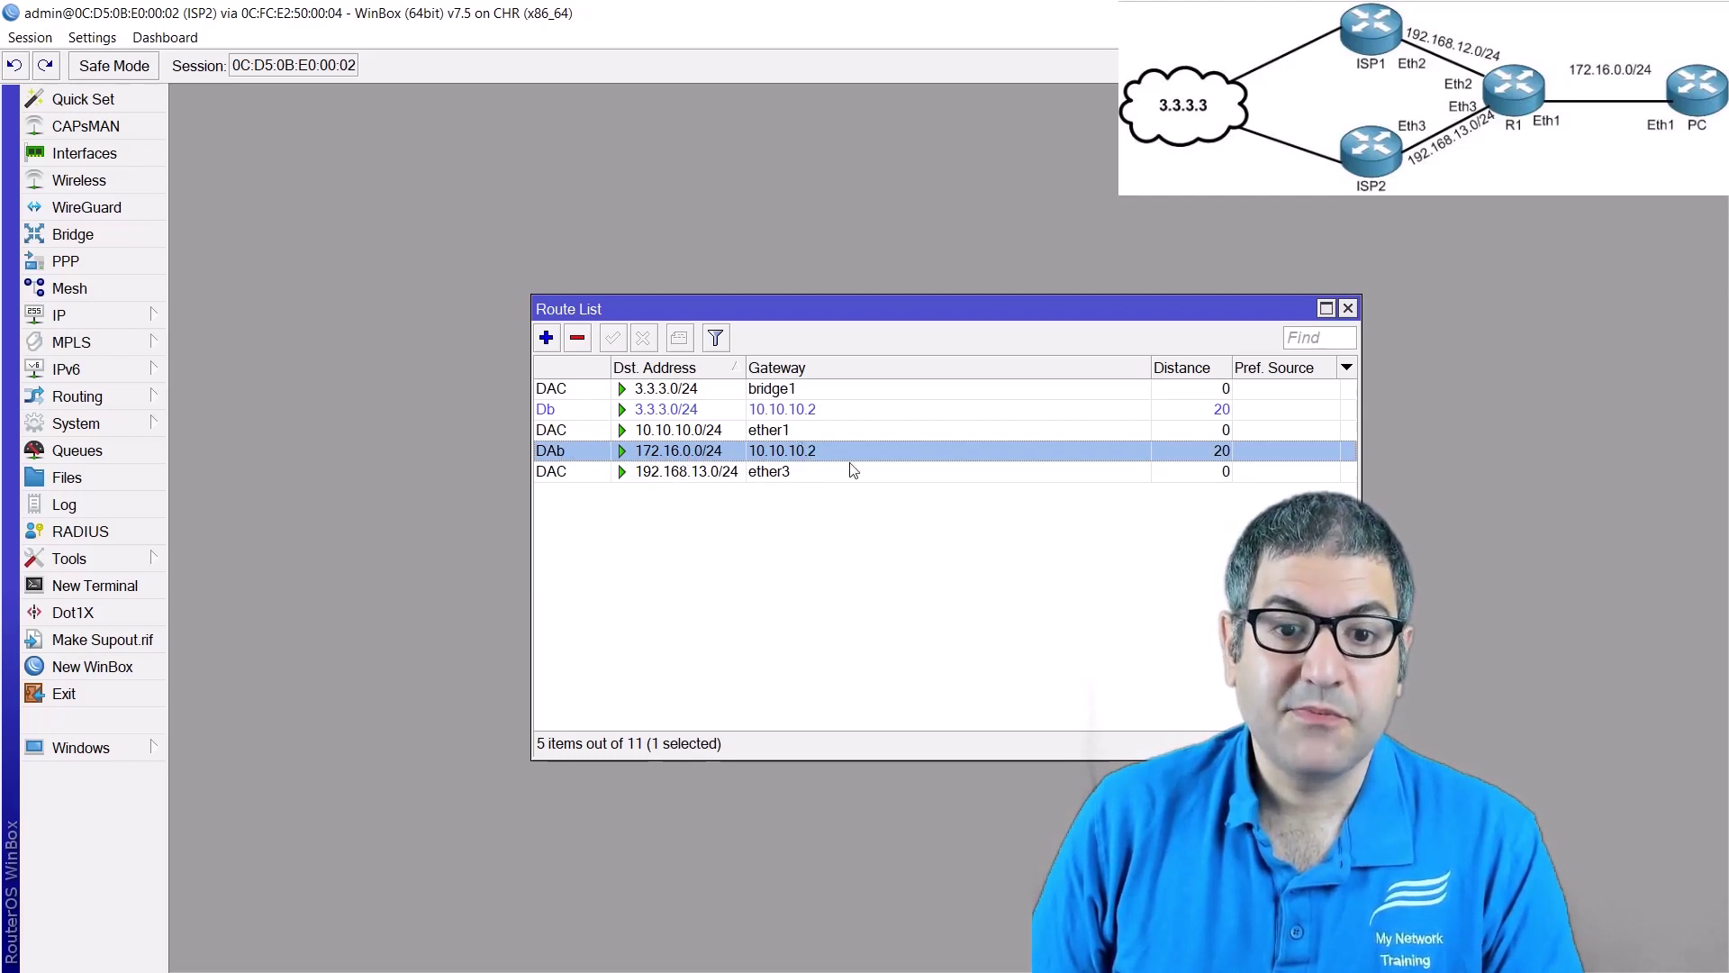
key(alt+Tab)
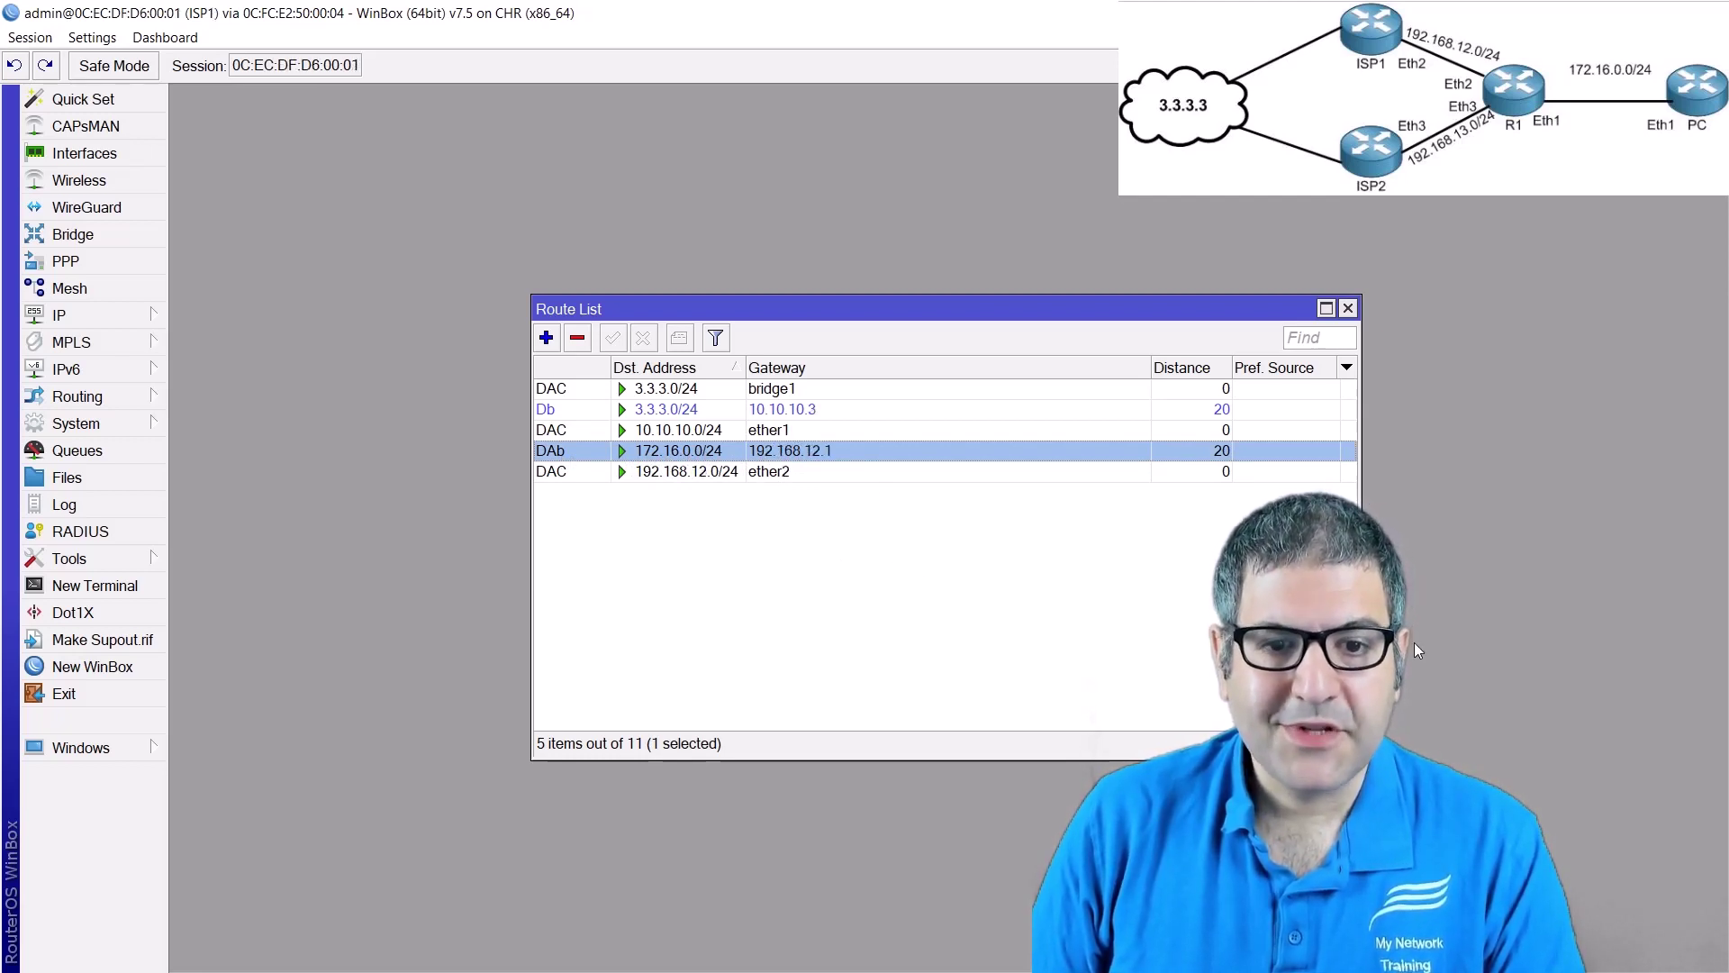